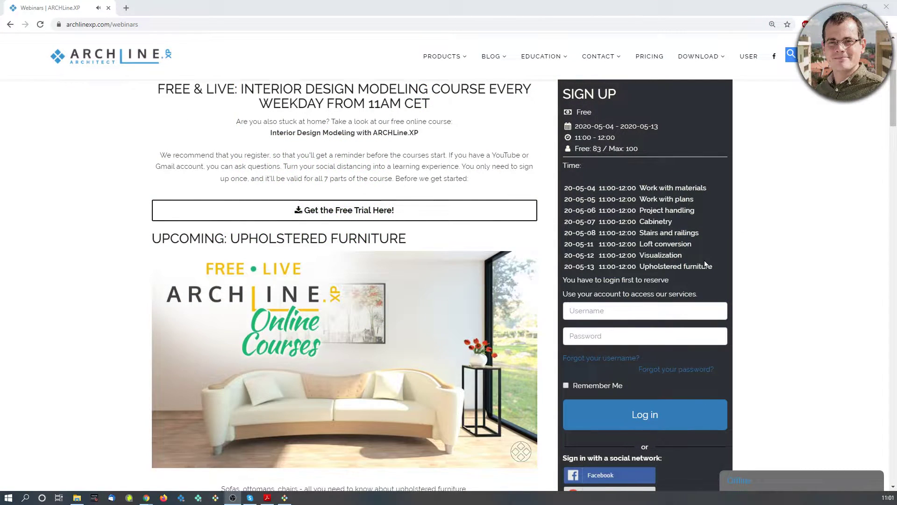
- Look through the webinars page, from the upcoming interior design lessons to the earlier course episodes and the download links
{"action": "scroll", "coordinate": [743, 250], "scroll_direction": "down", "scroll_amount": 6}
{"action": "scroll", "coordinate": [743, 249], "scroll_direction": "down", "scroll_amount": 5}
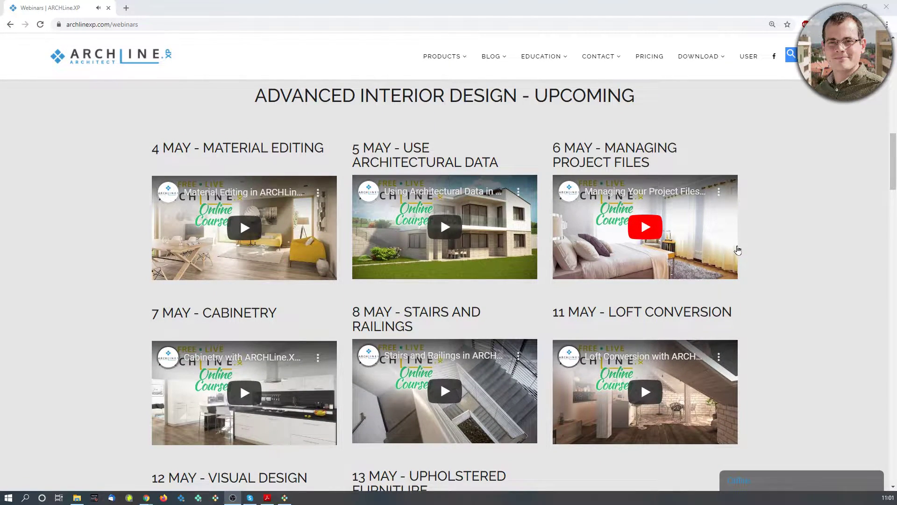
{"action": "scroll", "coordinate": [737, 250], "scroll_direction": "down", "scroll_amount": 1}
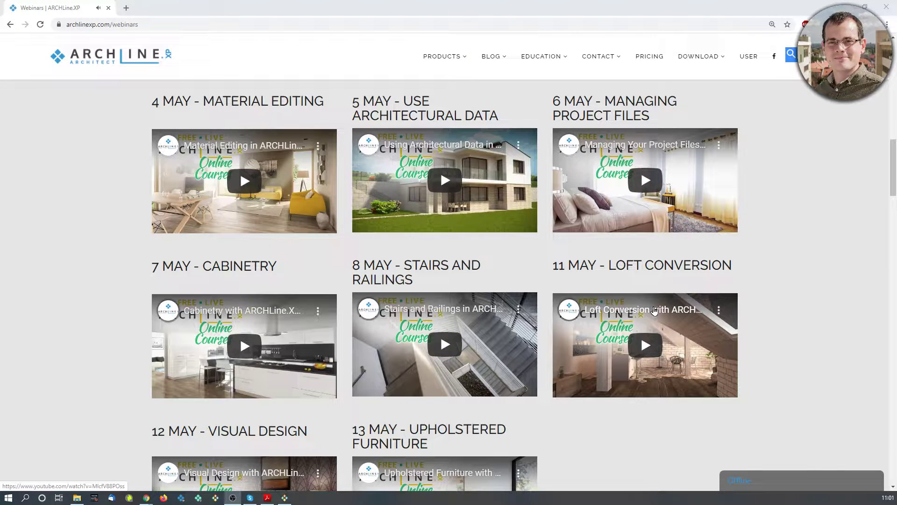
{"action": "scroll", "coordinate": [655, 312], "scroll_direction": "down", "scroll_amount": 10}
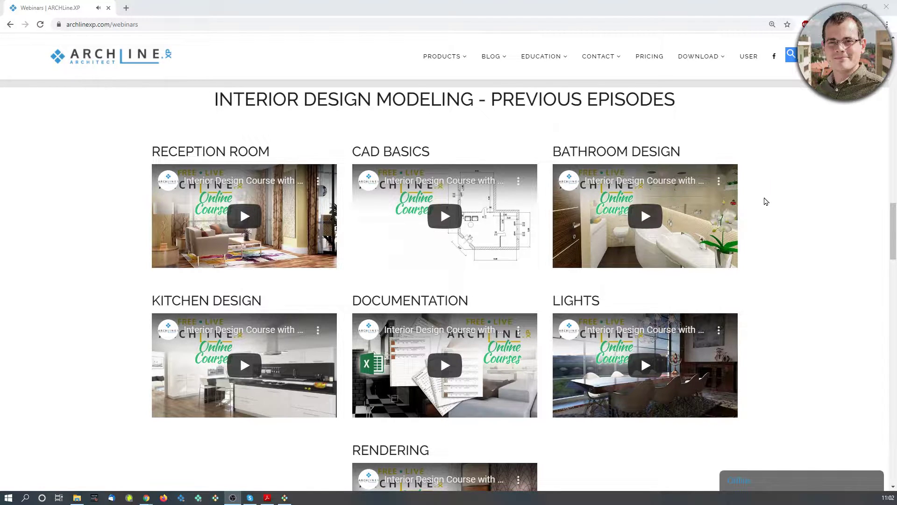
{"action": "scroll", "coordinate": [765, 201], "scroll_direction": "down", "scroll_amount": 10}
{"action": "scroll", "coordinate": [777, 201], "scroll_direction": "down", "scroll_amount": 1}
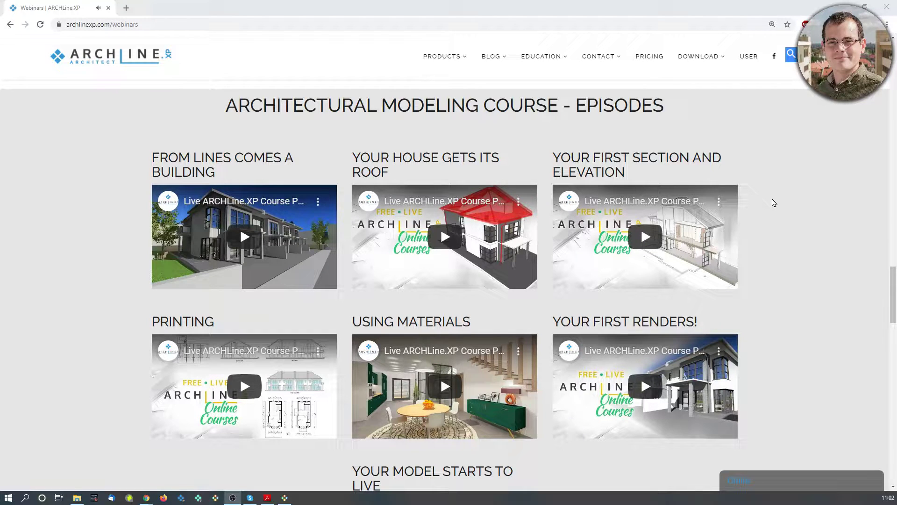
{"action": "scroll", "coordinate": [784, 206], "scroll_direction": "down", "scroll_amount": 1}
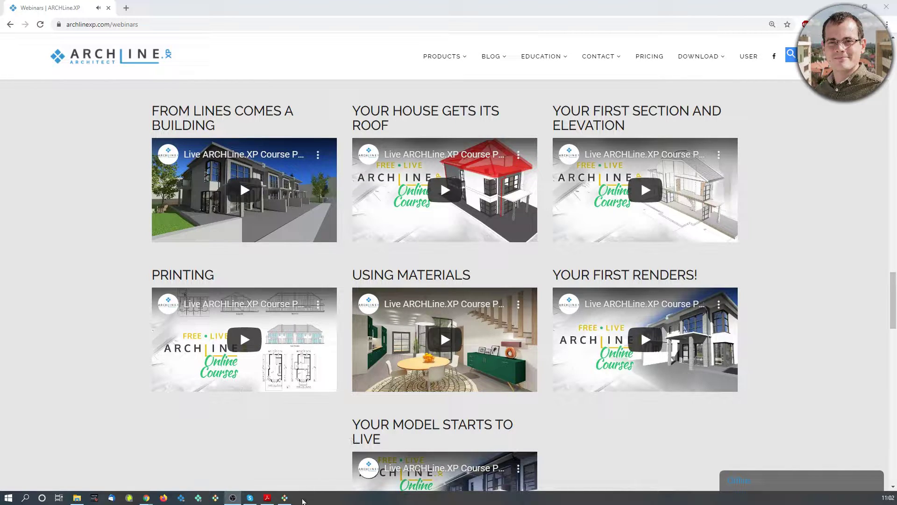
{"action": "left_click", "coordinate": [284, 497]}
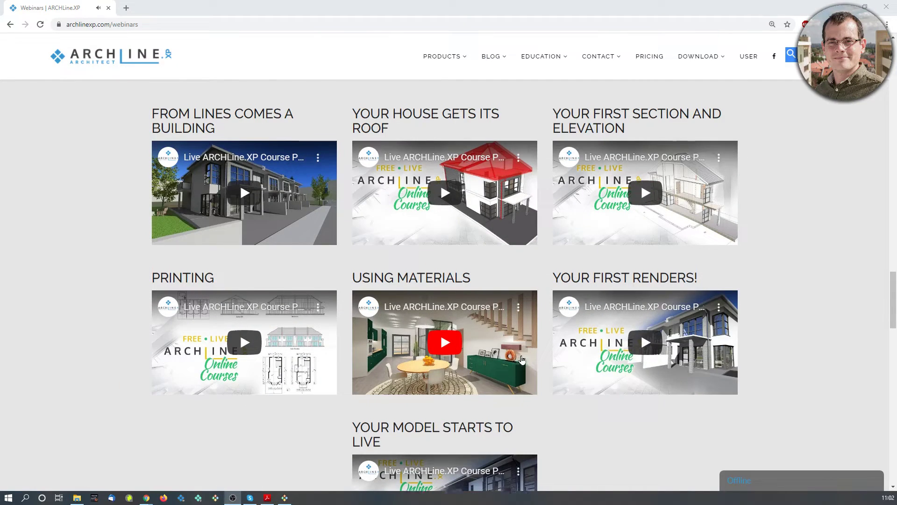
{"action": "scroll", "coordinate": [523, 359], "scroll_direction": "up", "scroll_amount": 18}
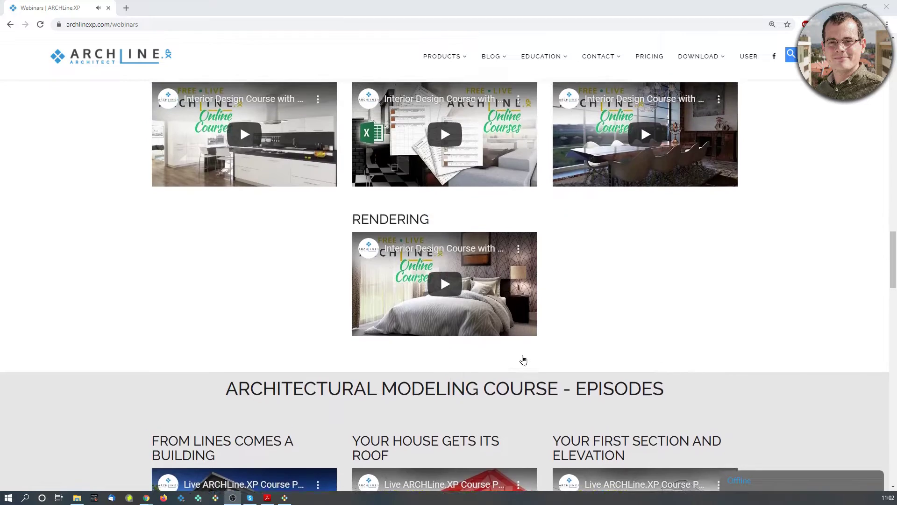
{"action": "scroll", "coordinate": [522, 359], "scroll_direction": "up", "scroll_amount": 9}
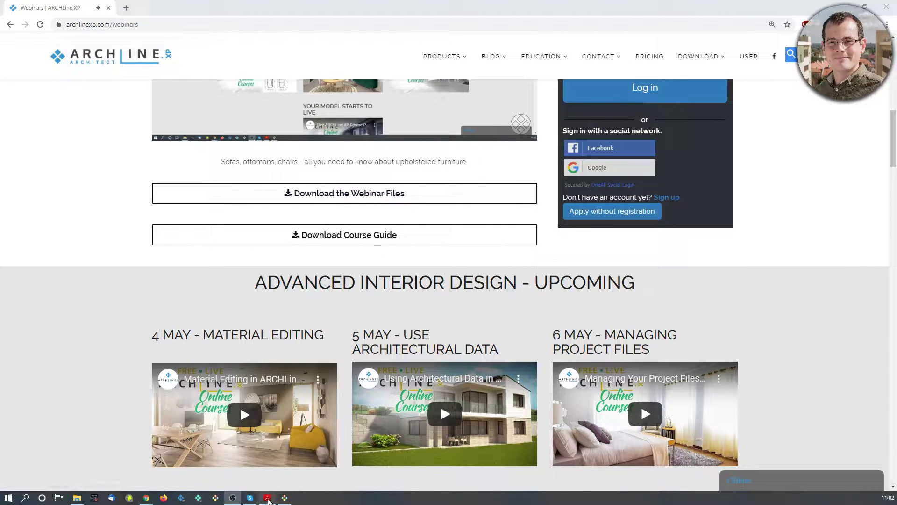
- Bring up the course guide in Acrobat Reader and read the section on creating the Esmeralda legs
{"action": "left_click_drag", "start_coordinate": [0, 42], "coordinate": [449, 57]}
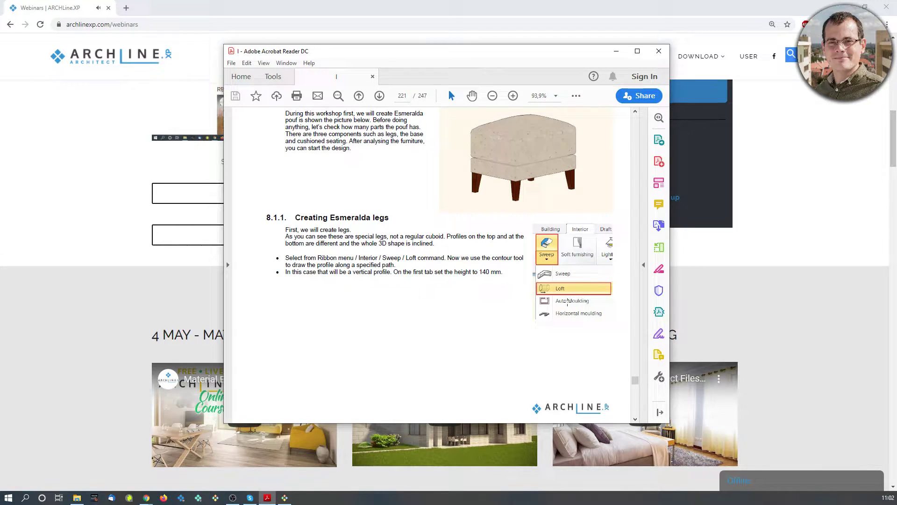
{"action": "scroll", "coordinate": [592, 340], "scroll_direction": "down", "scroll_amount": 5}
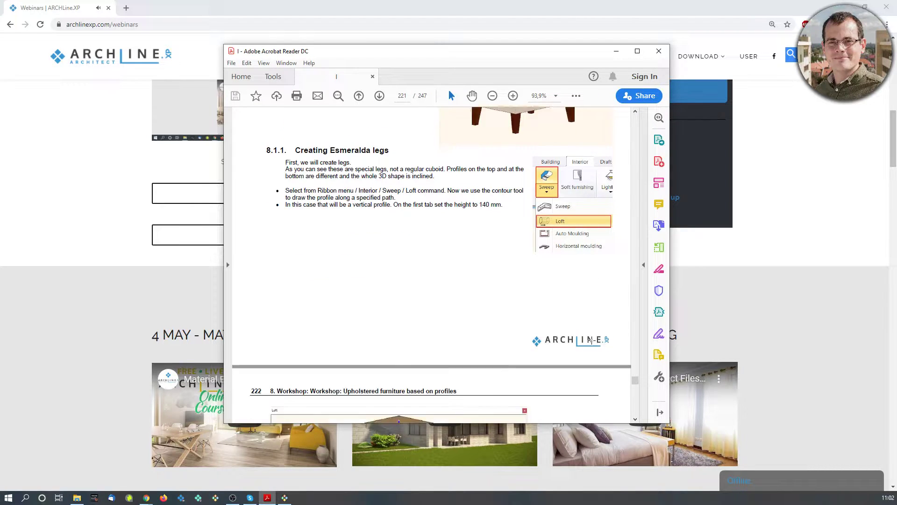
{"action": "scroll", "coordinate": [548, 248], "scroll_direction": "up", "scroll_amount": 5}
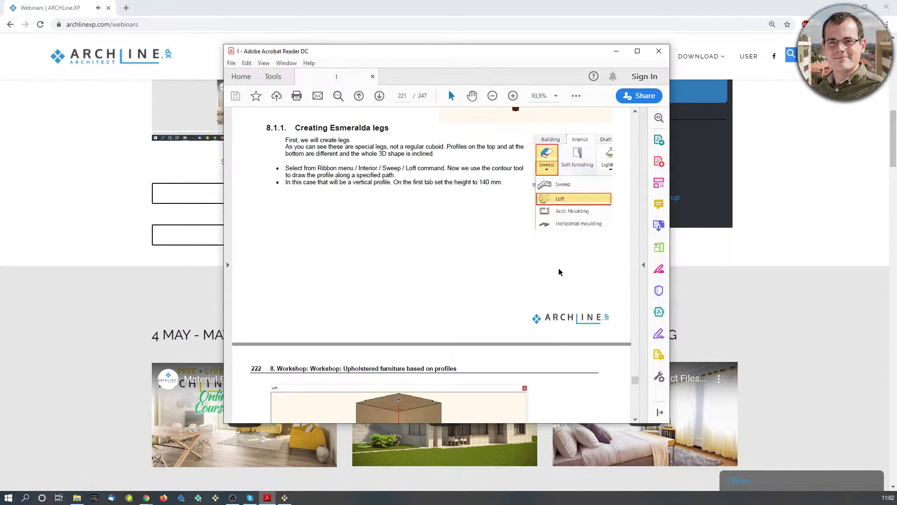
{"action": "scroll", "coordinate": [546, 129], "scroll_direction": "down", "scroll_amount": 1}
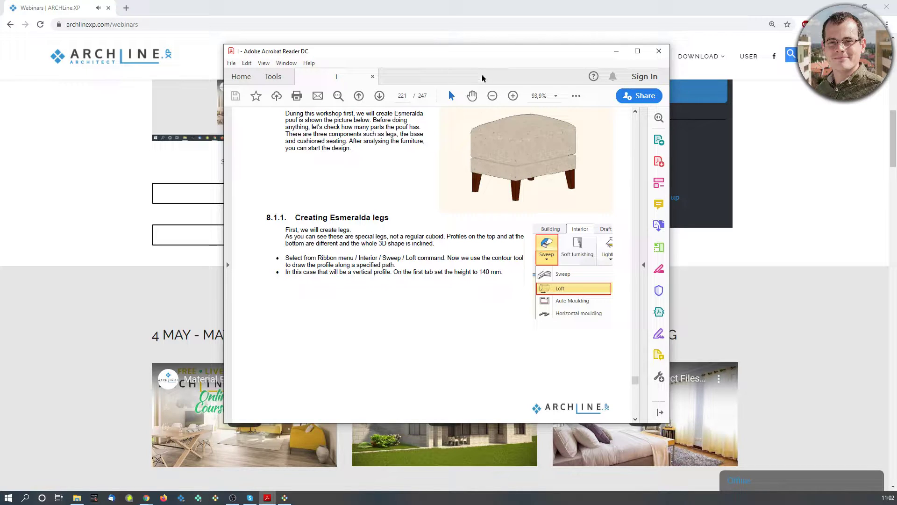
{"action": "left_click_drag", "start_coordinate": [496, 51], "coordinate": [0, 74]}
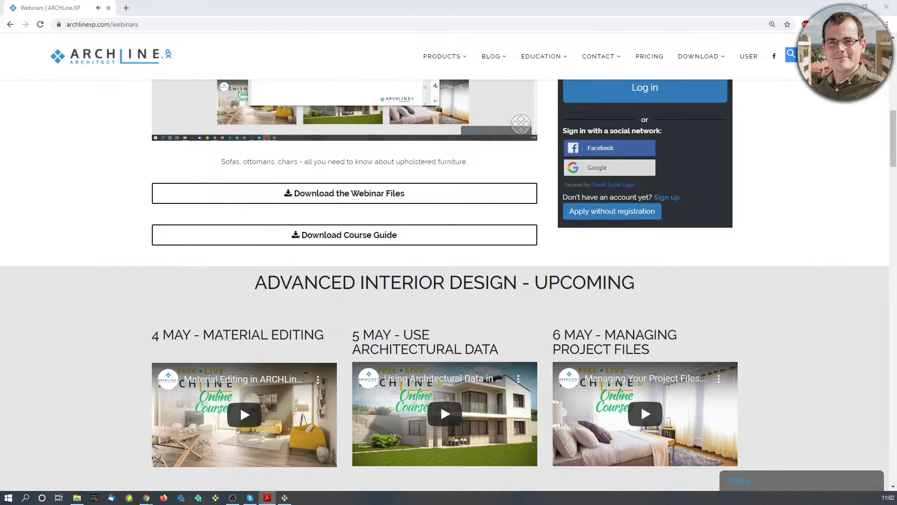
- Switch to ARCHLine.XP and create a new project
{"action": "left_click", "coordinate": [285, 498]}
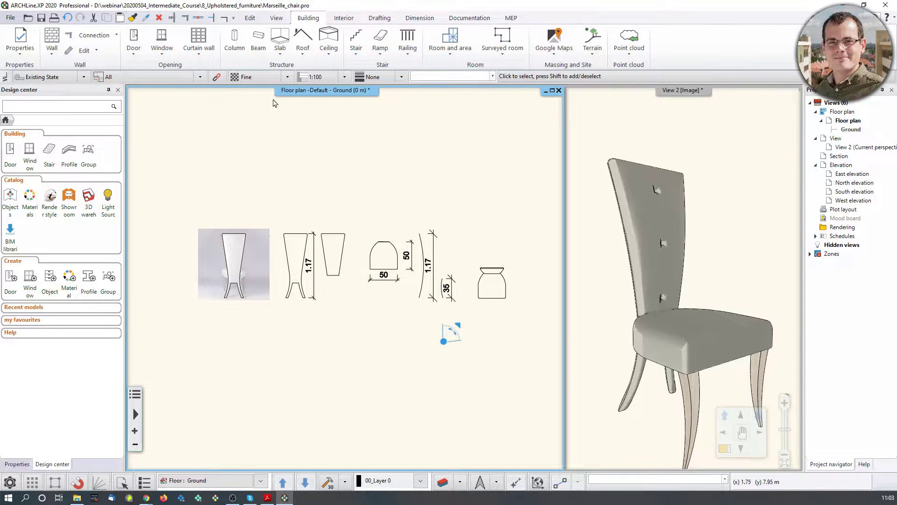
{"action": "left_click", "coordinate": [10, 18]}
{"action": "left_click", "coordinate": [17, 41]}
{"action": "left_click", "coordinate": [369, 269]}
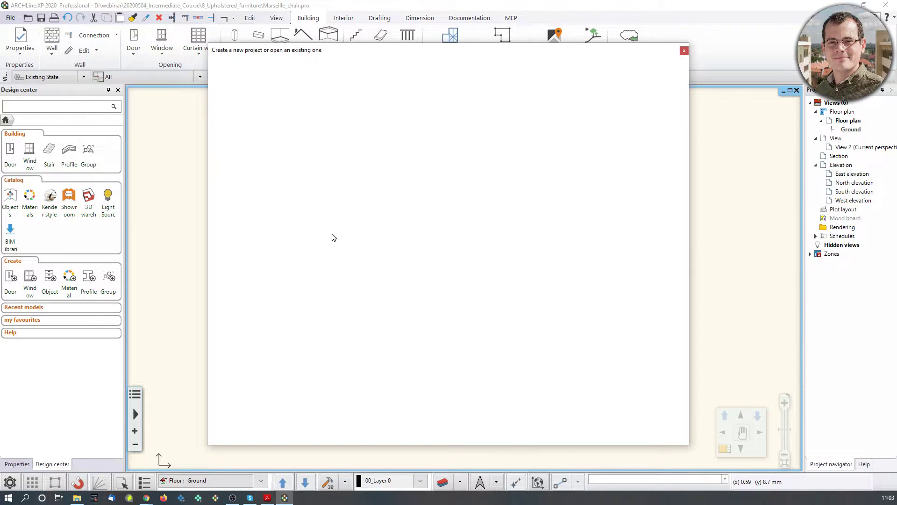
{"action": "left_click", "coordinate": [253, 100]}
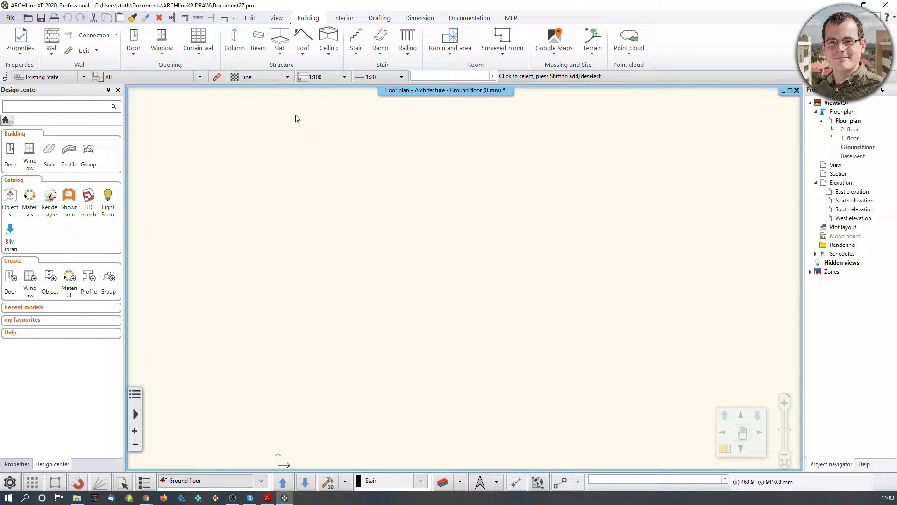
- Show the Smart Objects commands among the interior design tools
{"action": "left_click", "coordinate": [344, 18]}
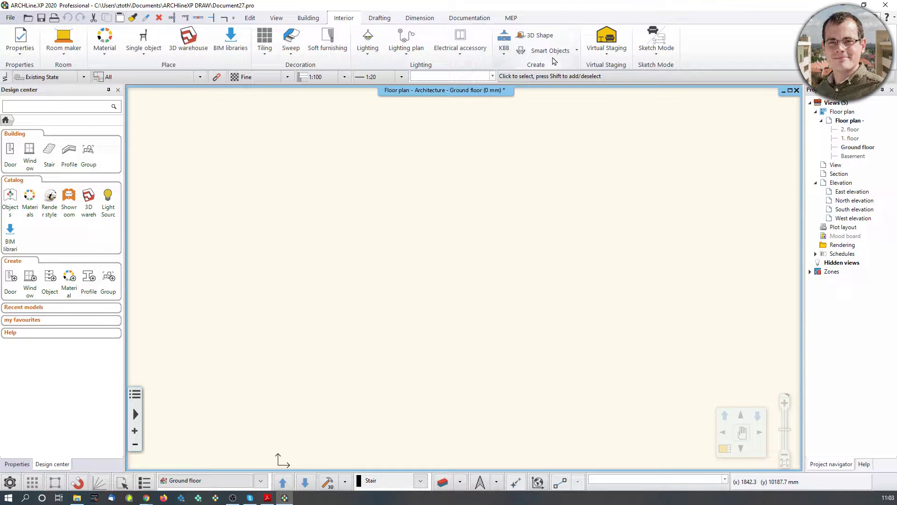
{"action": "left_click", "coordinate": [568, 52]}
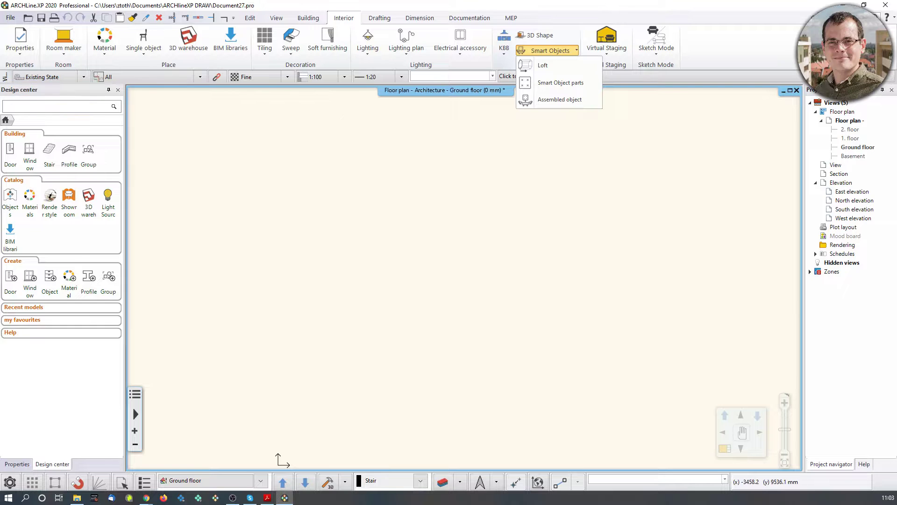
- Switch to the guide in Acrobat Reader, enlarge it to 150%, and examine the Esmeralda pouf picture and its legs
{"action": "key", "text": "alt+Tab"}
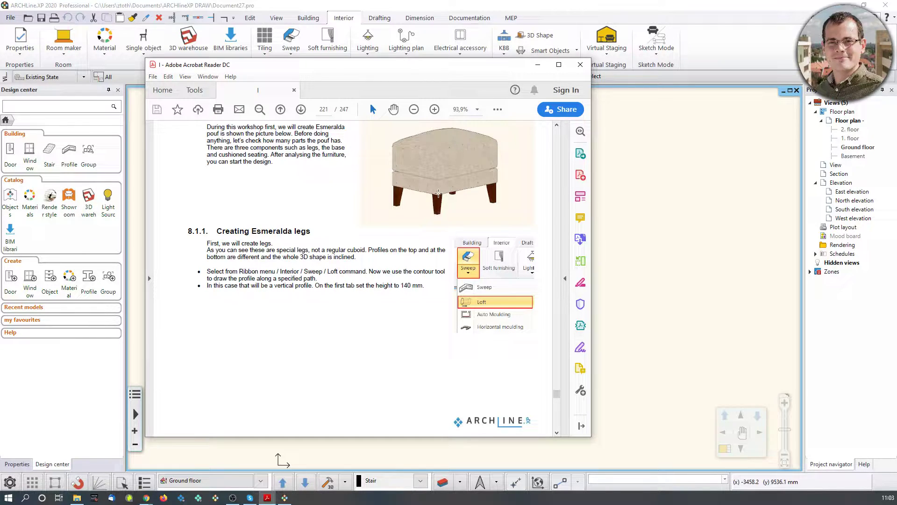
{"action": "left_click_drag", "start_coordinate": [444, 66], "coordinate": [0, 89]}
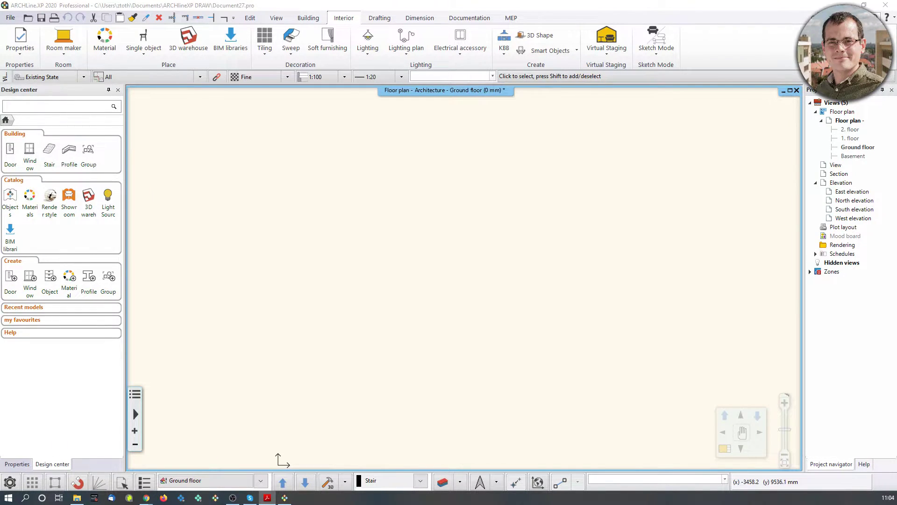
{"action": "left_click_drag", "start_coordinate": [0, 51], "coordinate": [385, 53]}
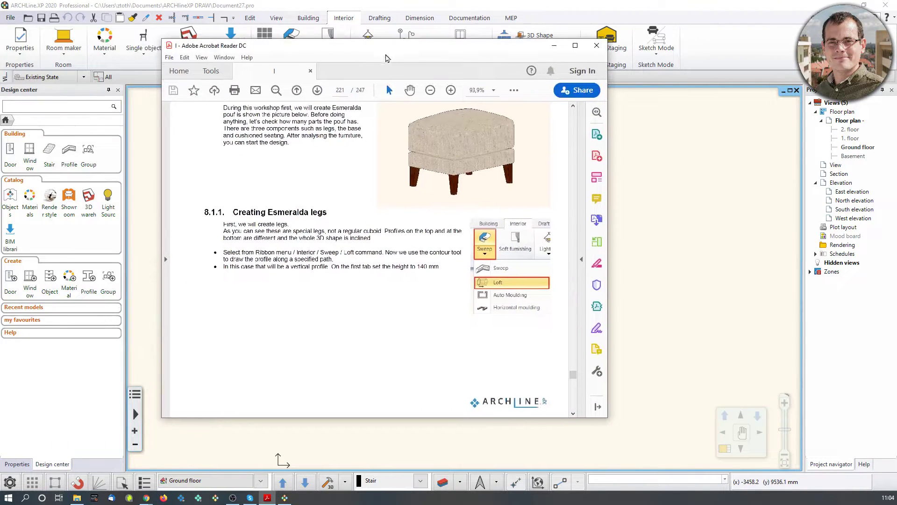
{"action": "left_click", "coordinate": [451, 90]}
{"action": "left_click", "coordinate": [451, 90]}
{"action": "left_click", "coordinate": [450, 90]}
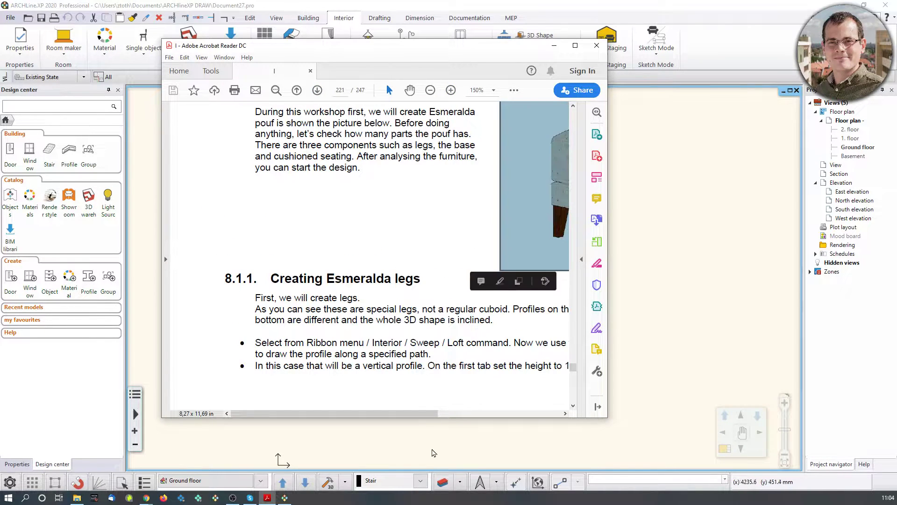
{"action": "left_click_drag", "start_coordinate": [423, 413], "coordinate": [521, 413]}
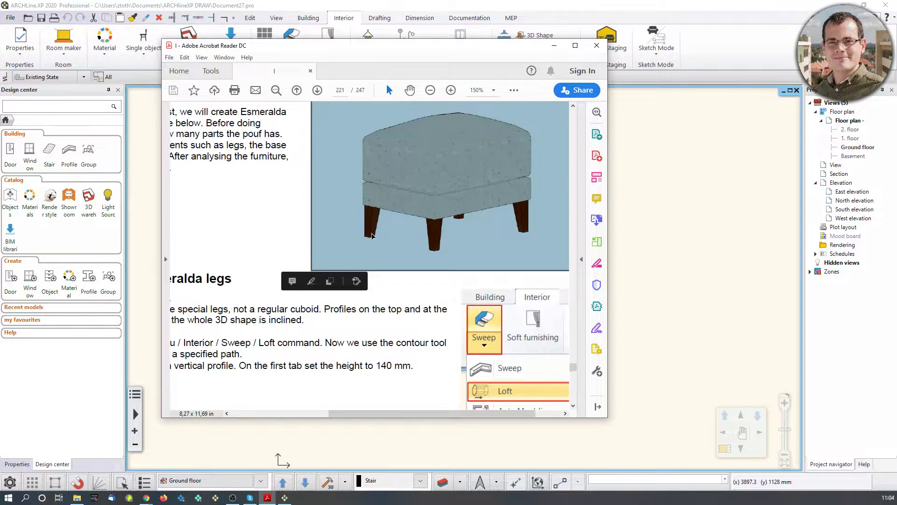
{"action": "left_click", "coordinate": [267, 246]}
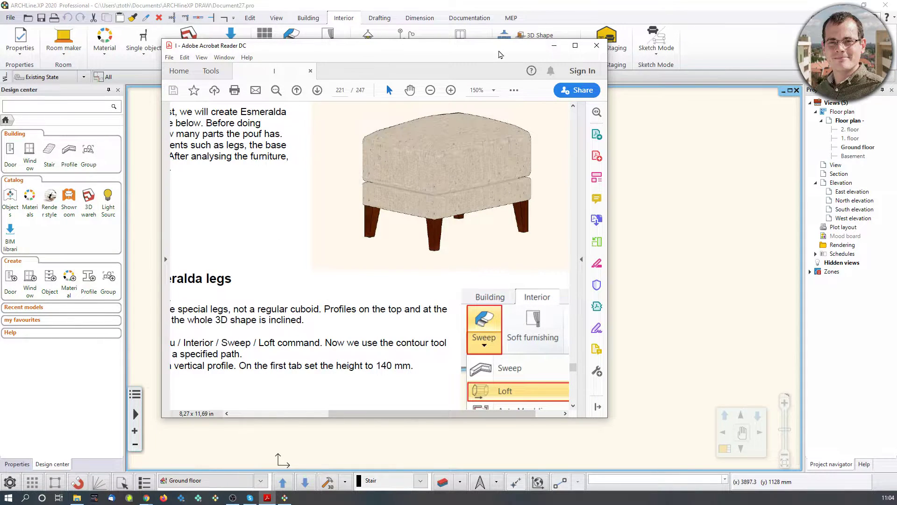
{"action": "left_click", "coordinate": [554, 45]}
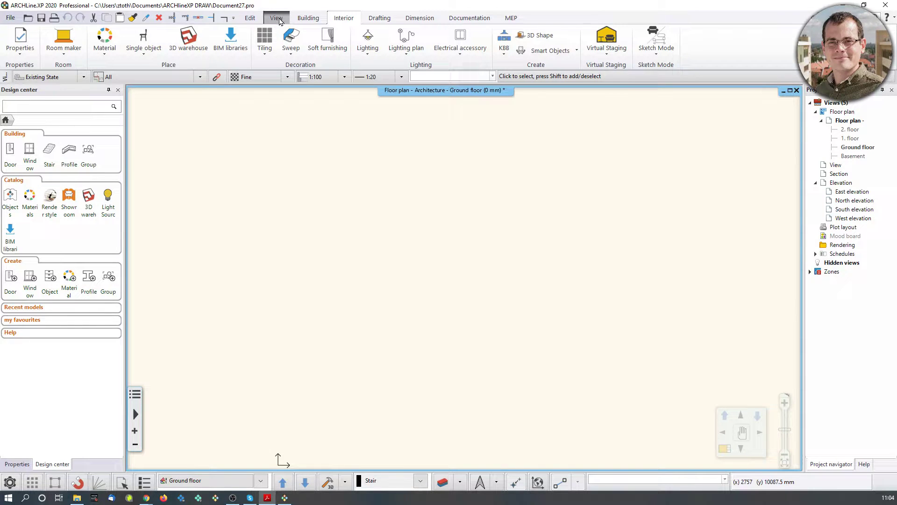
- Start a new Loft object in ARCHLine.XP and use the Vertical path for it
{"action": "left_click", "coordinate": [291, 49]}
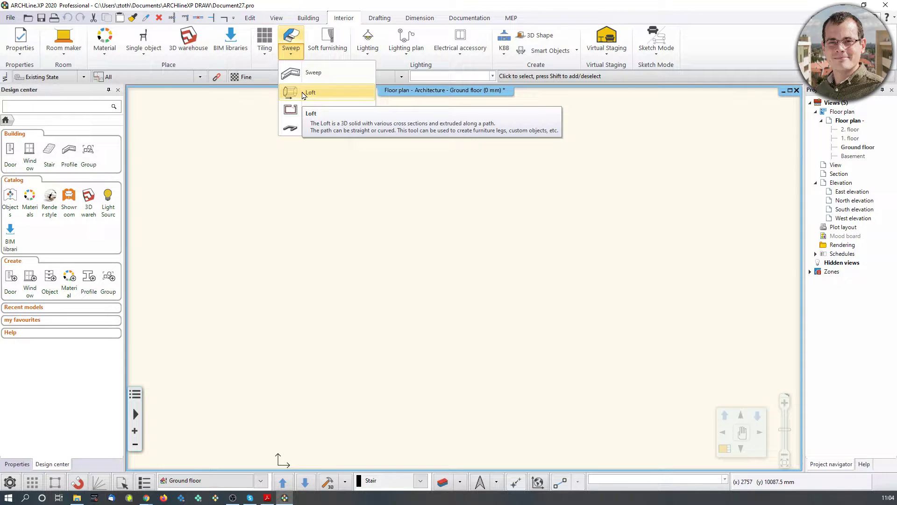
{"action": "left_click", "coordinate": [309, 93]}
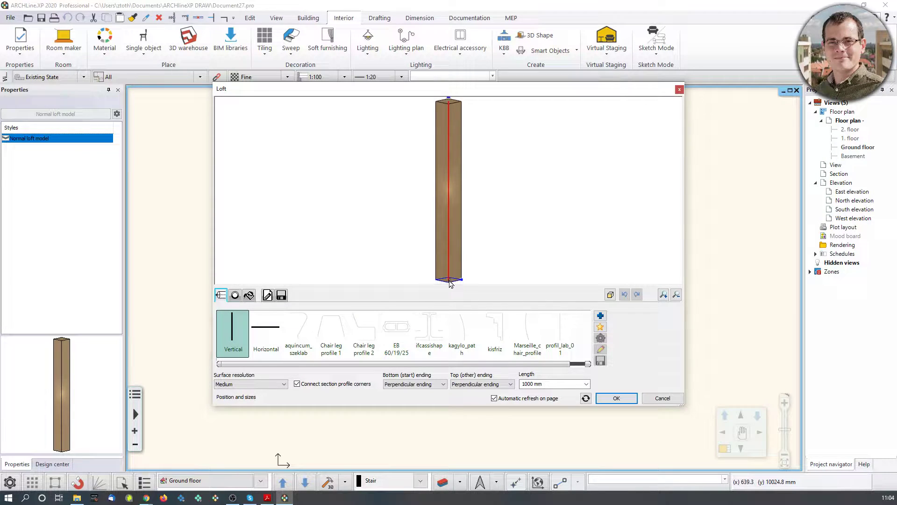
{"action": "left_click", "coordinate": [266, 333]}
{"action": "left_click", "coordinate": [300, 335]}
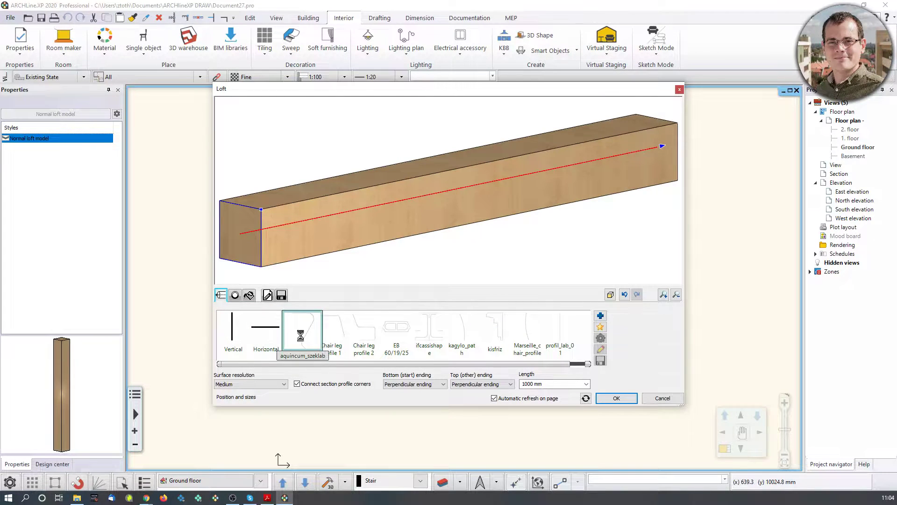
{"action": "left_click", "coordinate": [233, 332]}
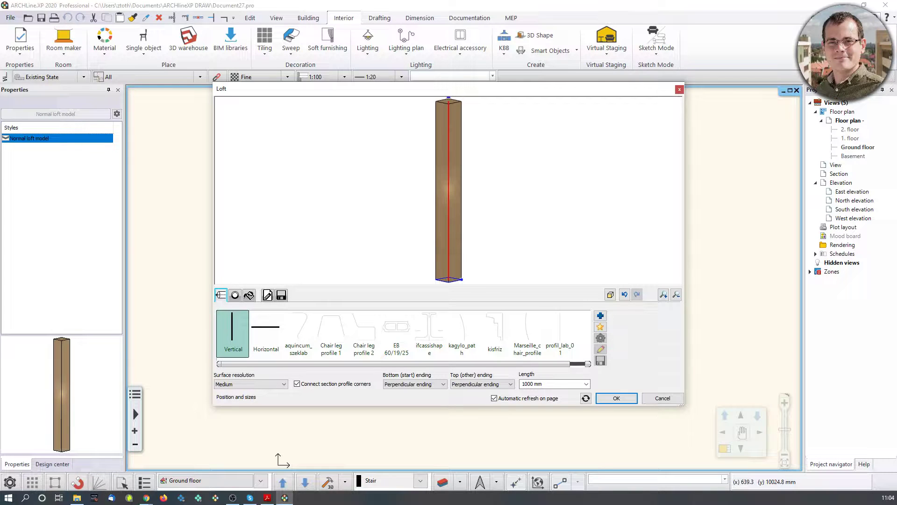
- Set the length of the vertical loft path to 140 mm and inspect the bottom section of the leg
{"action": "left_click", "coordinate": [537, 383]}
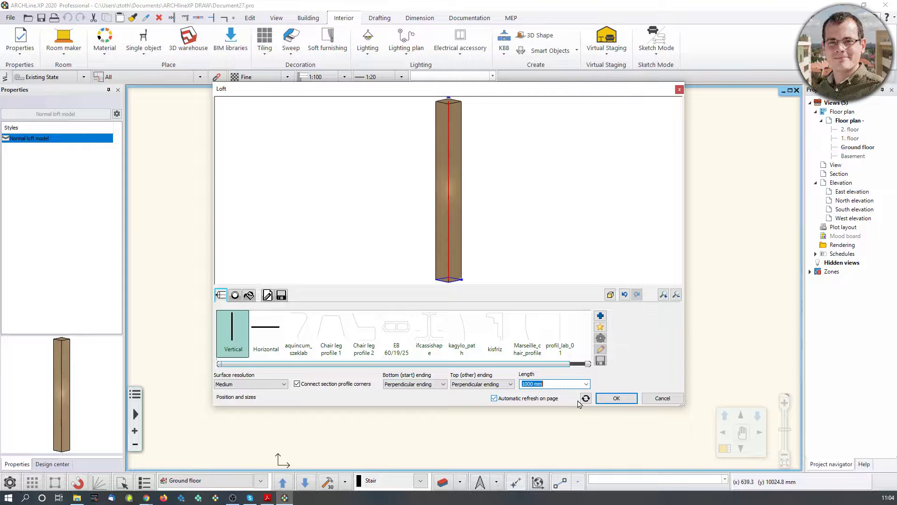
{"action": "type", "text": "1"}
{"action": "key", "text": "Return"}
{"action": "middle_click_drag", "start_coordinate": [538, 225], "coordinate": [519, 192]}
{"action": "scroll", "coordinate": [520, 191], "scroll_direction": "up", "scroll_amount": 3}
{"action": "scroll", "coordinate": [358, 211], "scroll_direction": "up", "scroll_amount": 3}
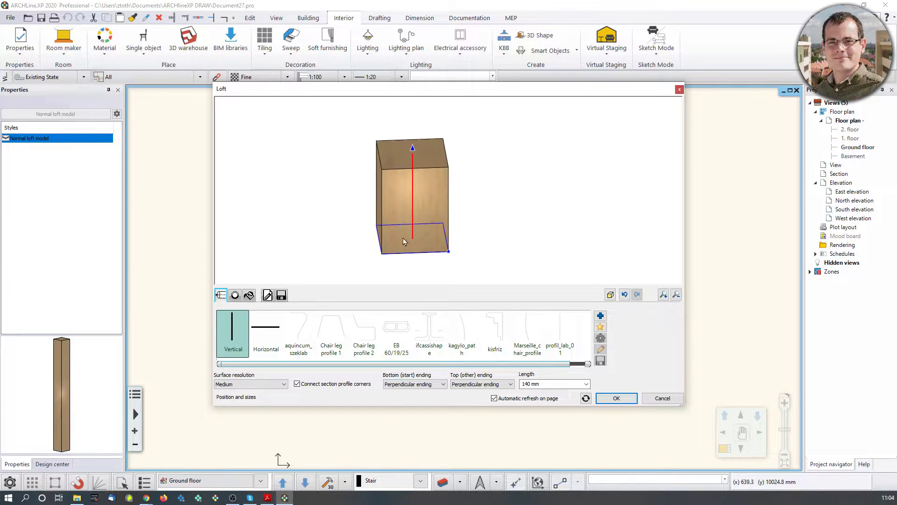
{"action": "scroll", "coordinate": [397, 236], "scroll_direction": "up", "scroll_amount": 2}
{"action": "left_click_drag", "start_coordinate": [435, 225], "coordinate": [453, 217]}
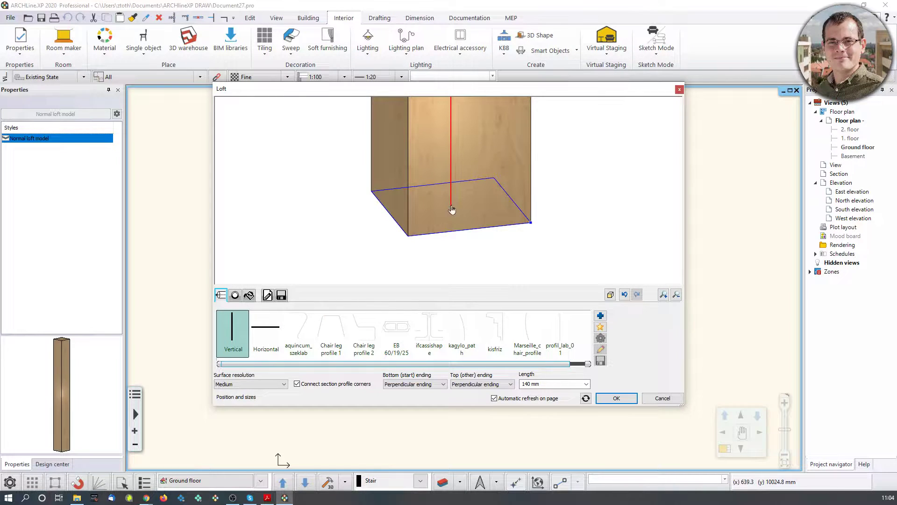
{"action": "scroll", "coordinate": [453, 210], "scroll_direction": "down", "scroll_amount": 2}
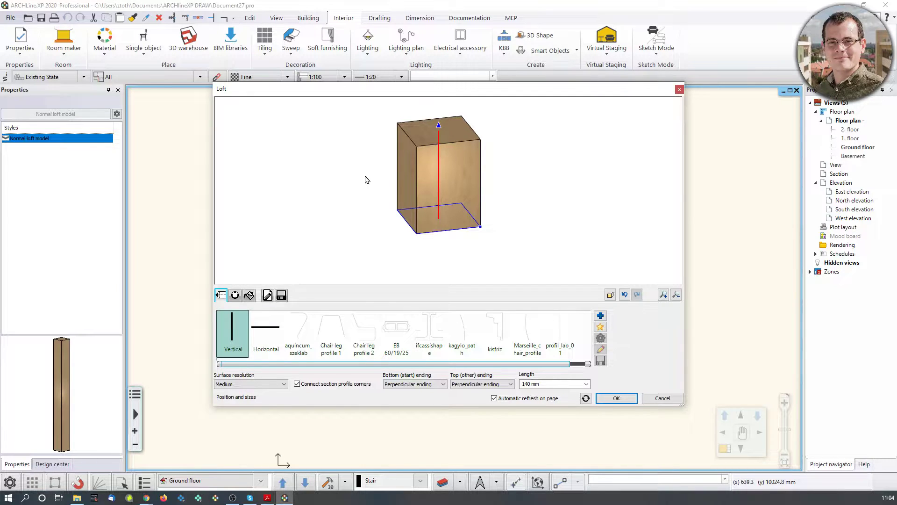
- Set the width and height of the leg's section profile to 50 mm each
{"action": "left_click", "coordinate": [235, 295]}
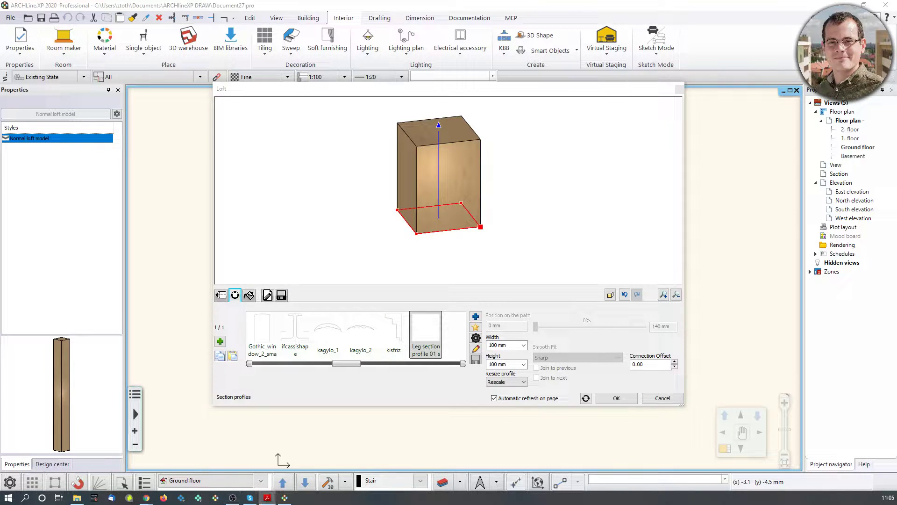
{"action": "left_click", "coordinate": [492, 344]}
{"action": "type", "text": "50"}
{"action": "key", "text": "Tab"}
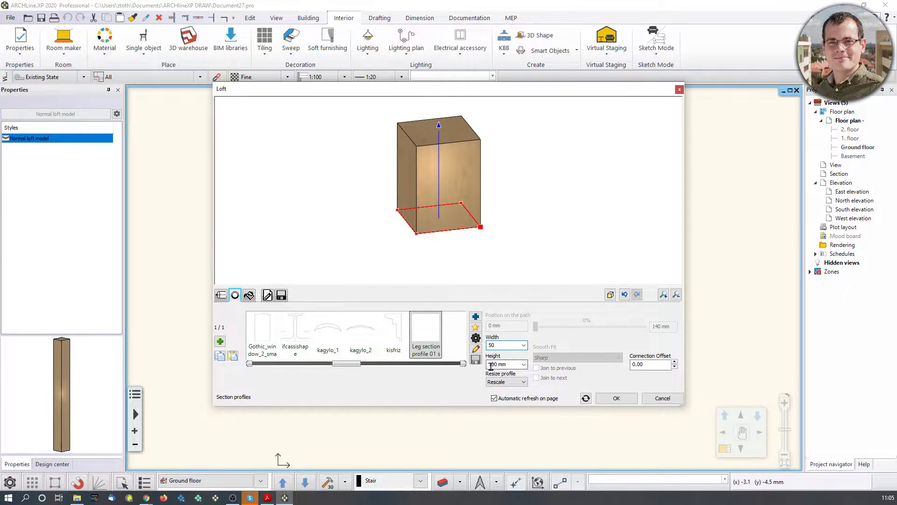
{"action": "type", "text": "50"}
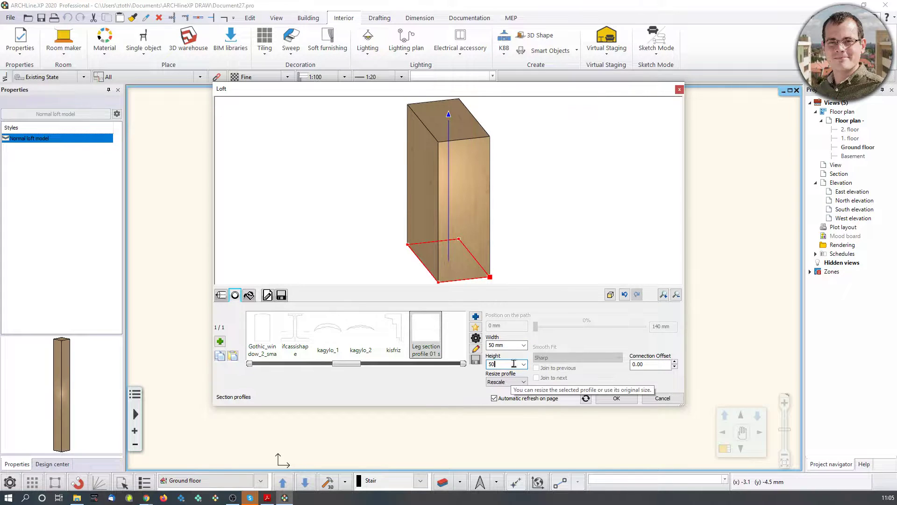
{"action": "key", "text": "shift+Tab"}
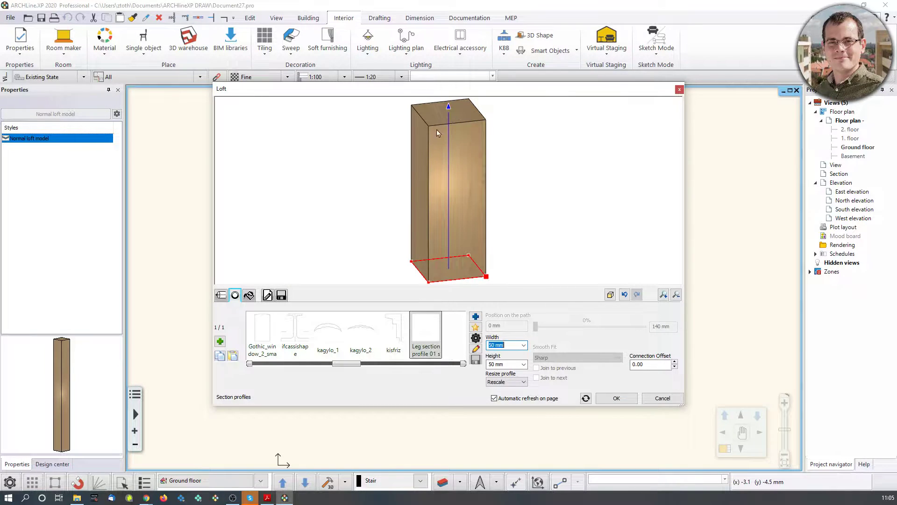
- Add a second section profile to the leg and position it at the upper end of the path, at 140 mm
{"action": "left_click", "coordinate": [220, 343]}
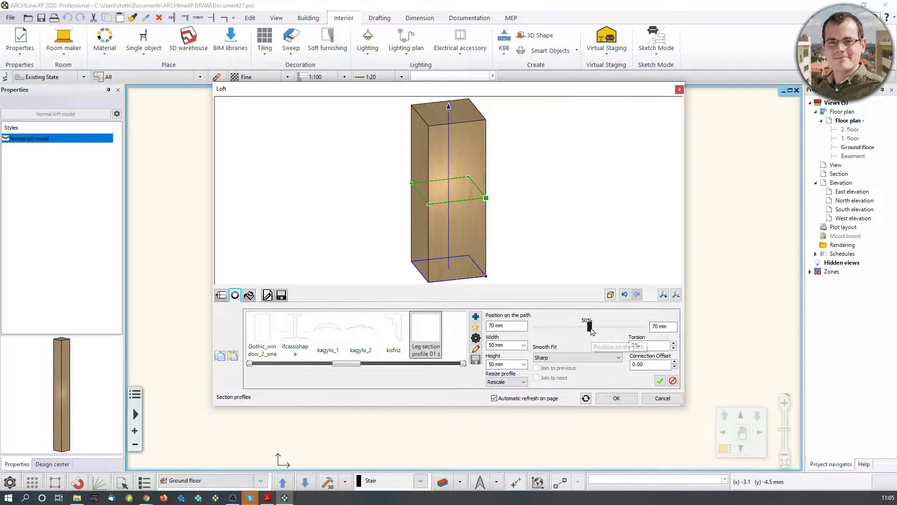
{"action": "left_click_drag", "start_coordinate": [589, 327], "coordinate": [656, 327]}
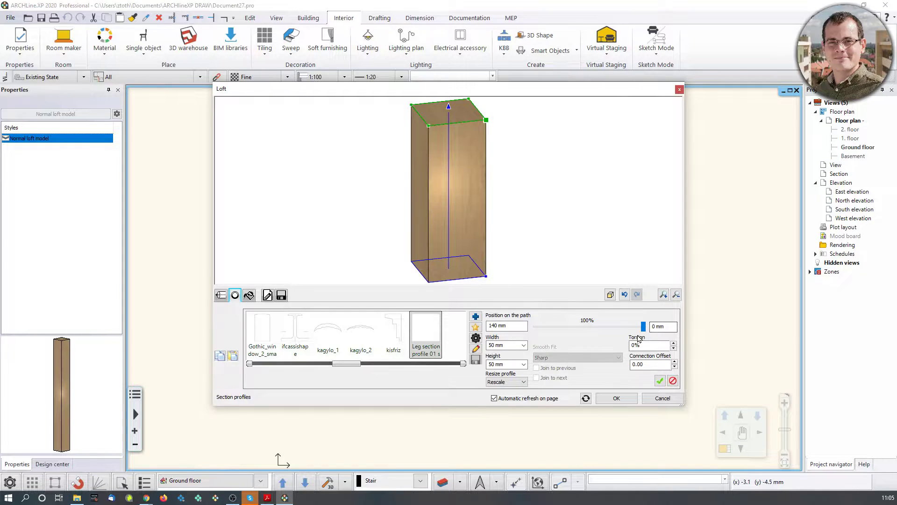
{"action": "left_click", "coordinate": [660, 380]}
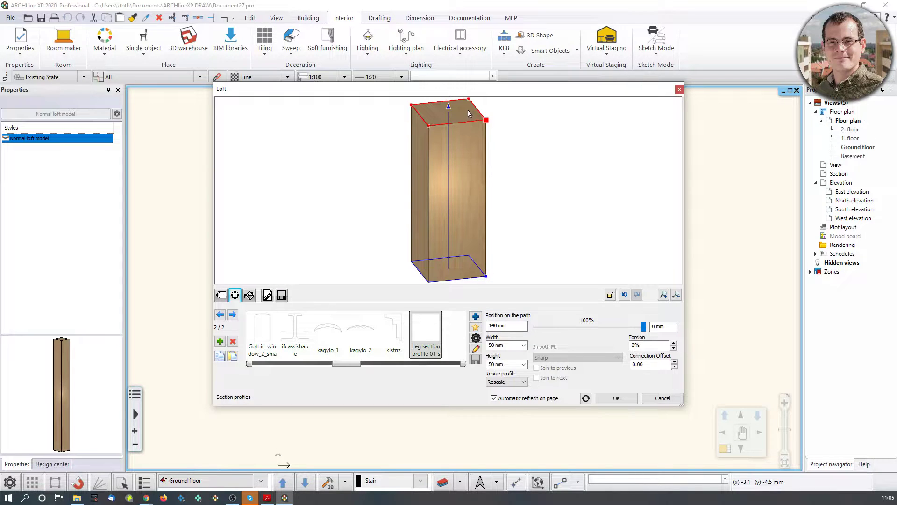
{"action": "left_click", "coordinate": [485, 120]}
{"action": "left_click_drag", "start_coordinate": [438, 118], "coordinate": [441, 132]}
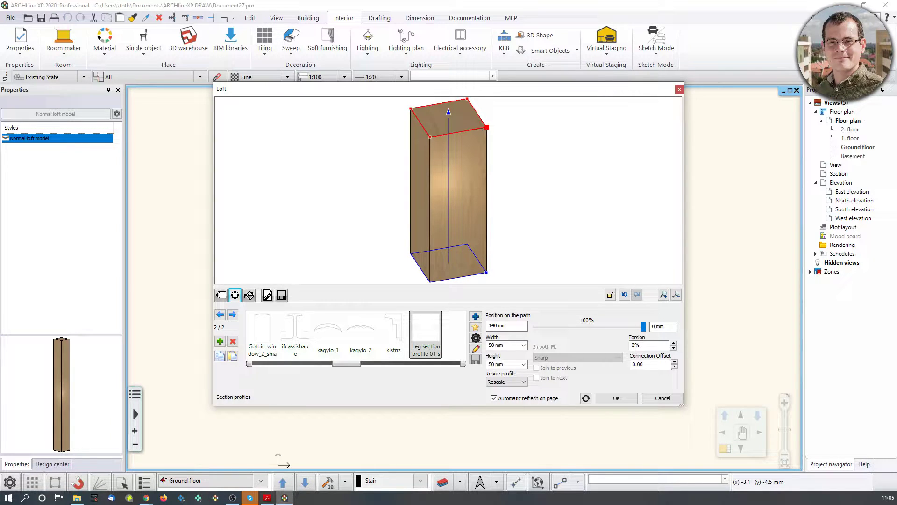
{"action": "scroll", "coordinate": [471, 227], "scroll_direction": "down", "scroll_amount": 2}
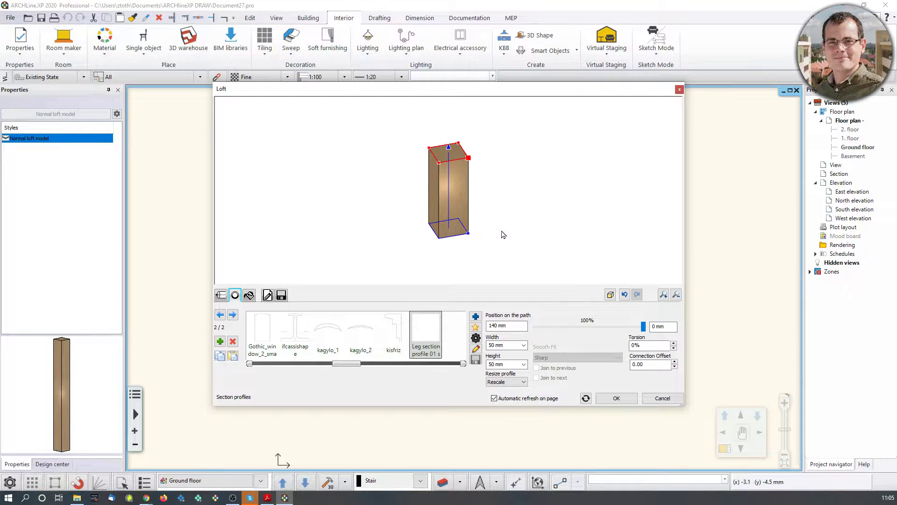
{"action": "scroll", "coordinate": [478, 216], "scroll_direction": "up", "scroll_amount": 2}
- Resize the leg's bottom section to 30 mm wide and 30 mm high and inspect the tapered shape
{"action": "left_click", "coordinate": [422, 216]}
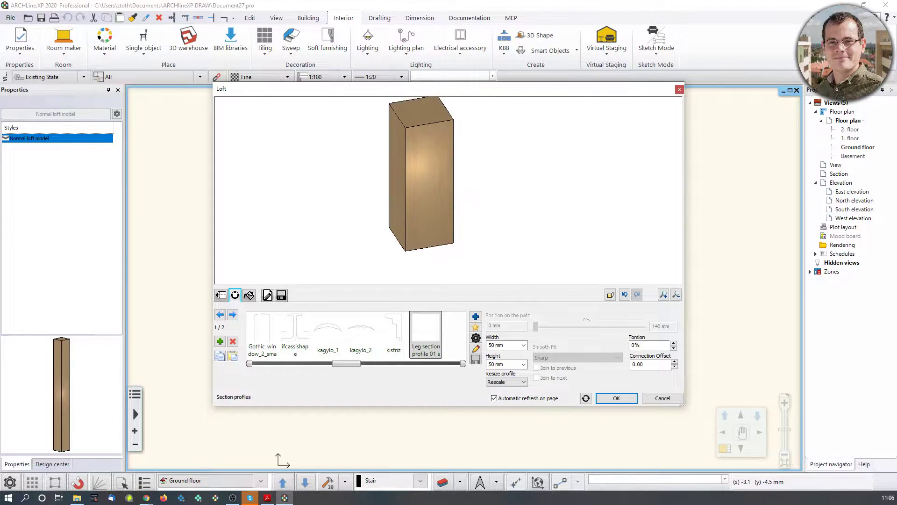
{"action": "double_click", "coordinate": [500, 344]}
{"action": "type", "text": "30"}
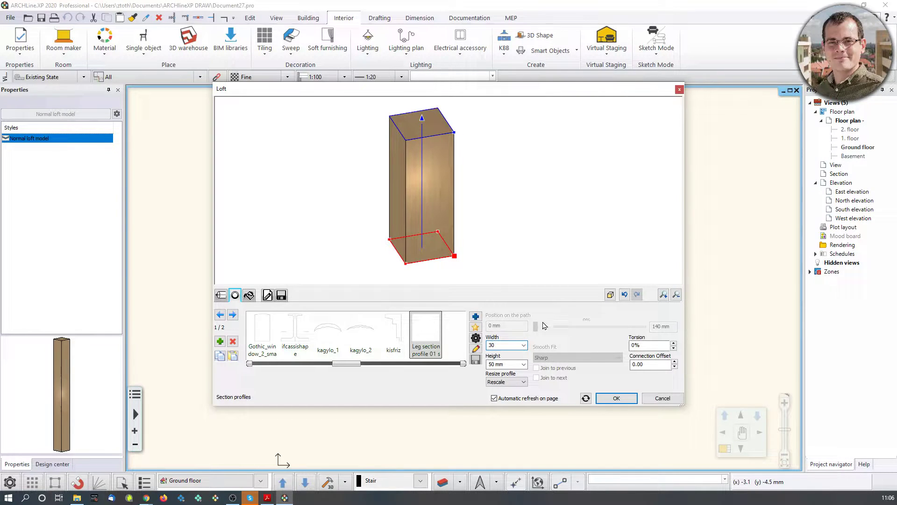
{"action": "double_click", "coordinate": [500, 364]}
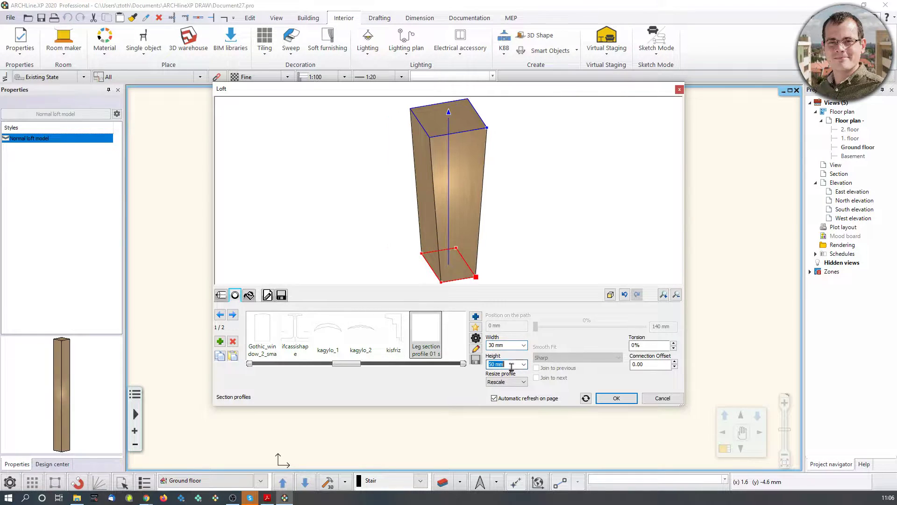
{"action": "type", "text": "30"}
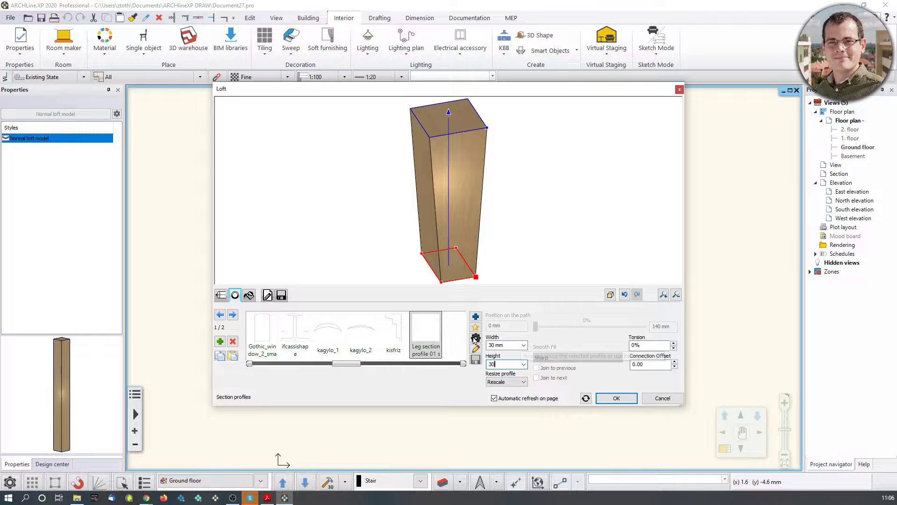
{"action": "left_click", "coordinate": [515, 344]}
{"action": "scroll", "coordinate": [436, 192], "scroll_direction": "down", "scroll_amount": 3}
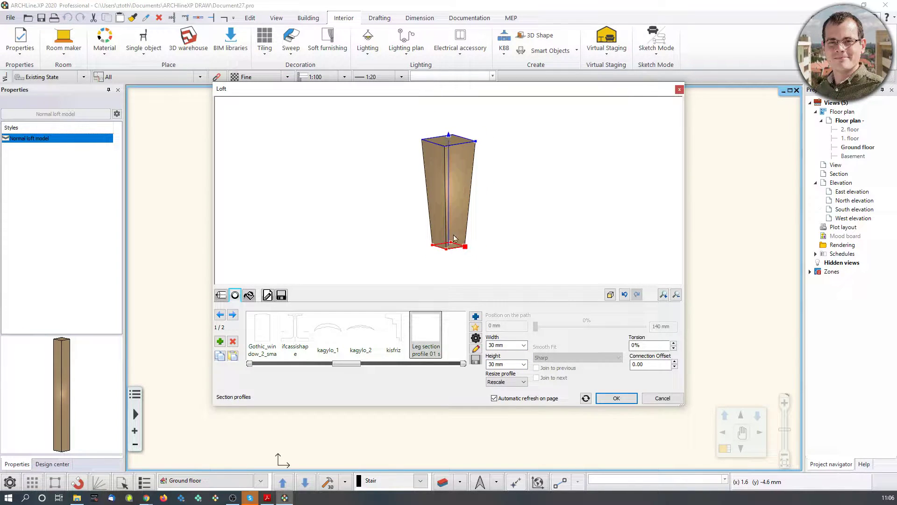
{"action": "scroll", "coordinate": [433, 242], "scroll_direction": "up", "scroll_amount": 3}
{"action": "scroll", "coordinate": [434, 242], "scroll_direction": "up", "scroll_amount": 3}
{"action": "middle_click_drag", "start_coordinate": [483, 170], "coordinate": [443, 215]}
{"action": "scroll", "coordinate": [442, 214], "scroll_direction": "down", "scroll_amount": 2}
- Try the kagylo_2, ifcassishape and Gothic window profiles on the leg's bottom section
{"action": "left_click", "coordinate": [401, 335]}
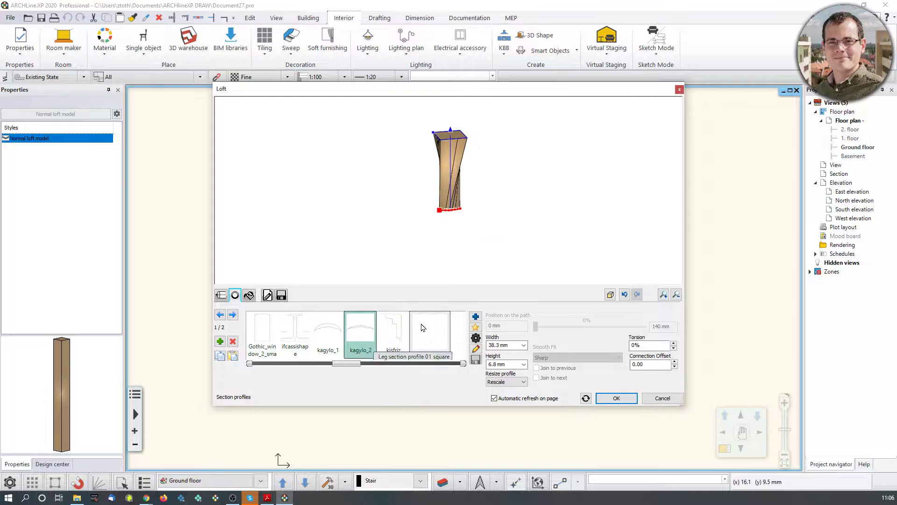
{"action": "left_click", "coordinate": [299, 333]}
{"action": "left_click", "coordinate": [263, 333]}
{"action": "mouse_move", "coordinate": [486, 178]}
{"action": "left_mouse_down"}
{"action": "mouse_move", "coordinate": [494, 161]}
{"action": "mouse_move", "coordinate": [481, 194]}
{"action": "left_mouse_up"}
{"action": "left_click_drag", "start_coordinate": [356, 365], "coordinate": [380, 376]}
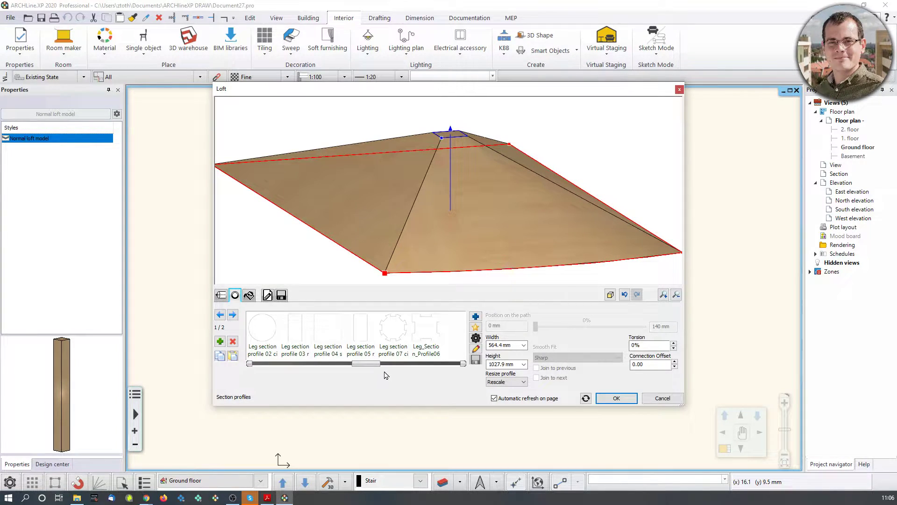
- Assign Leg section profile 03 rectangle to the bottom section, set its width and height to 30 mm, and inspect the taper
{"action": "left_click", "coordinate": [296, 336]}
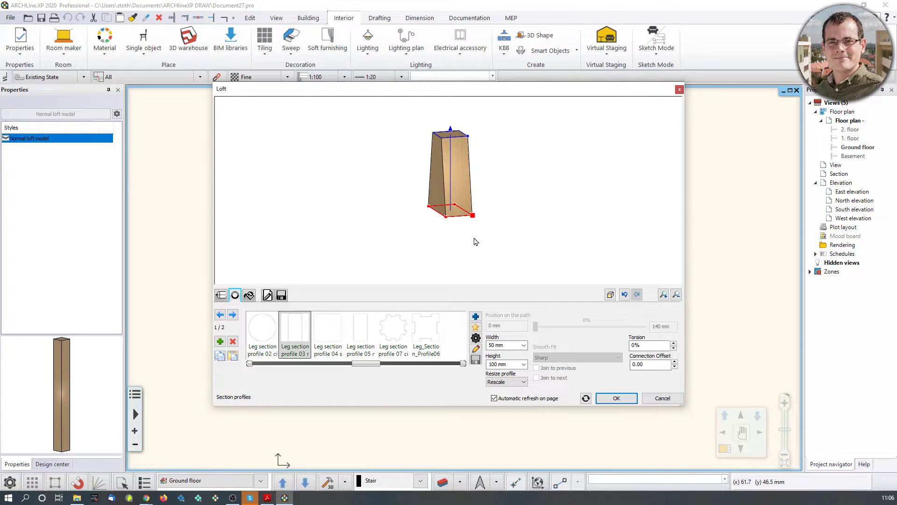
{"action": "left_click", "coordinate": [492, 345]}
{"action": "type", "text": "30"}
{"action": "key", "text": "Tab"}
{"action": "type", "text": "30"}
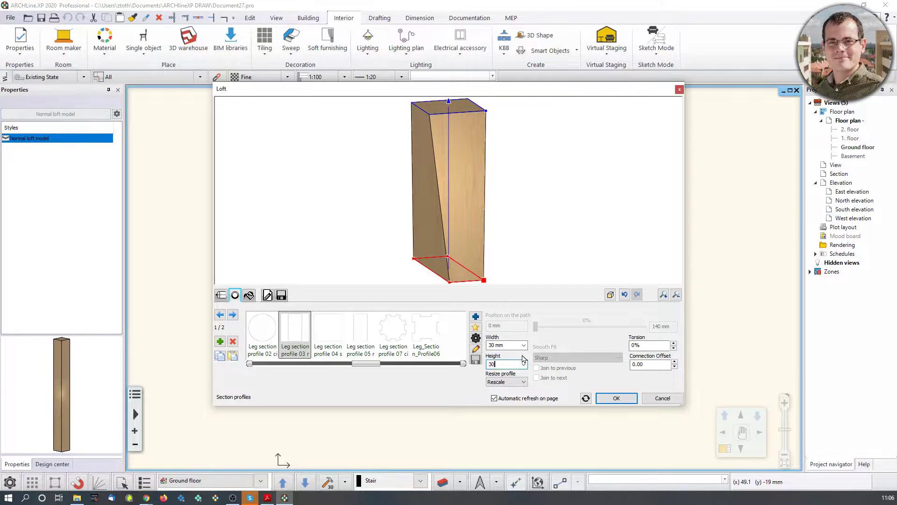
{"action": "key", "text": "Return"}
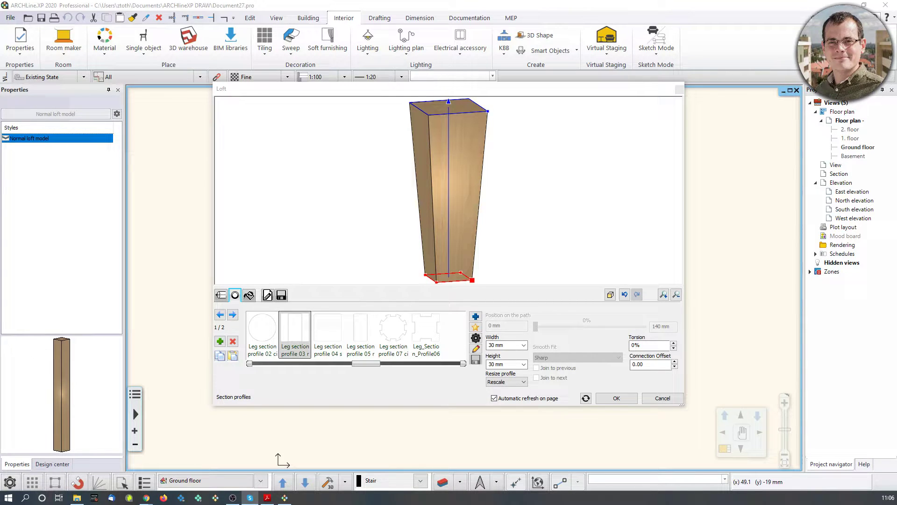
{"action": "left_click_drag", "start_coordinate": [493, 210], "coordinate": [424, 148]}
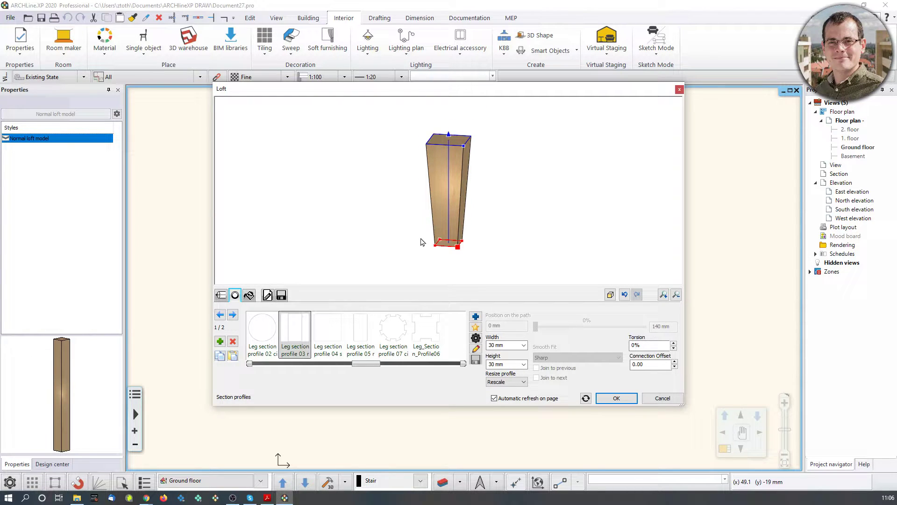
{"action": "left_click_drag", "start_coordinate": [432, 226], "coordinate": [472, 245]}
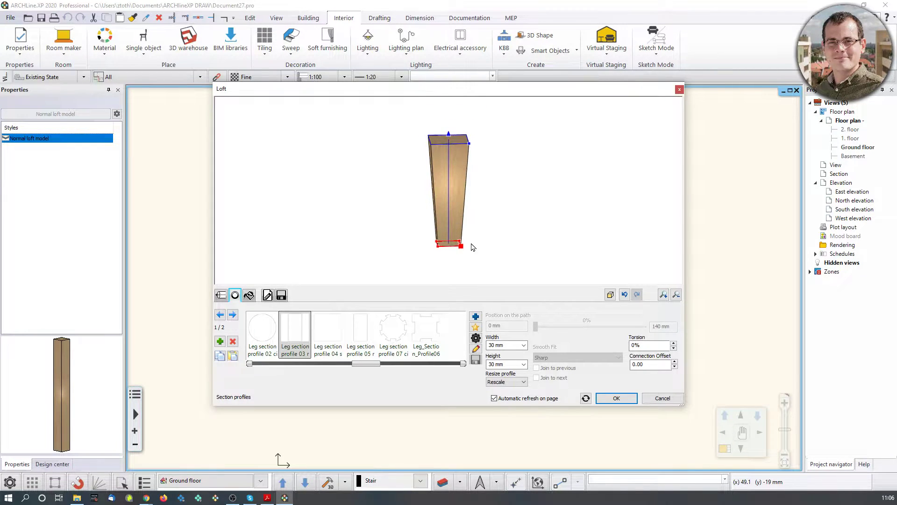
- Edit the top section's profile so its reference point sits at the square's lower-left corner instead of the centre
{"action": "left_click", "coordinate": [461, 146]}
{"action": "scroll", "coordinate": [459, 155], "scroll_direction": "up", "scroll_amount": 3}
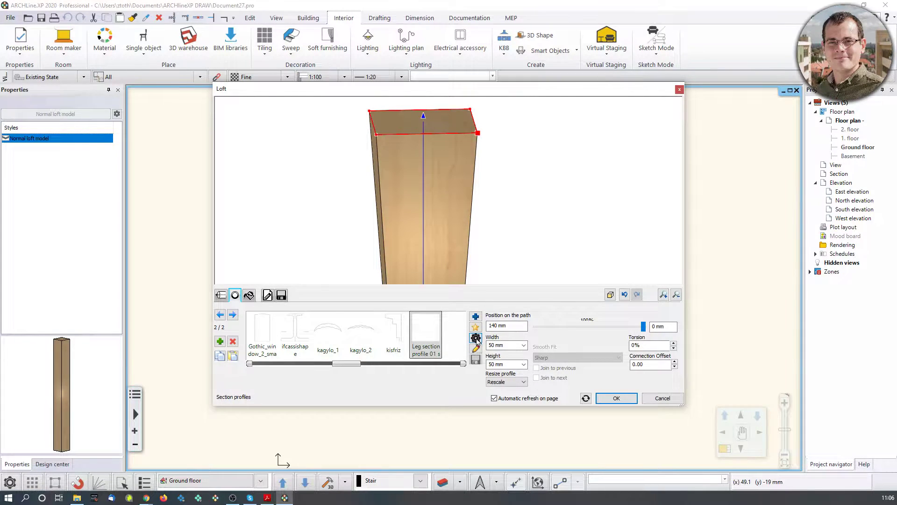
{"action": "left_click", "coordinate": [477, 340]}
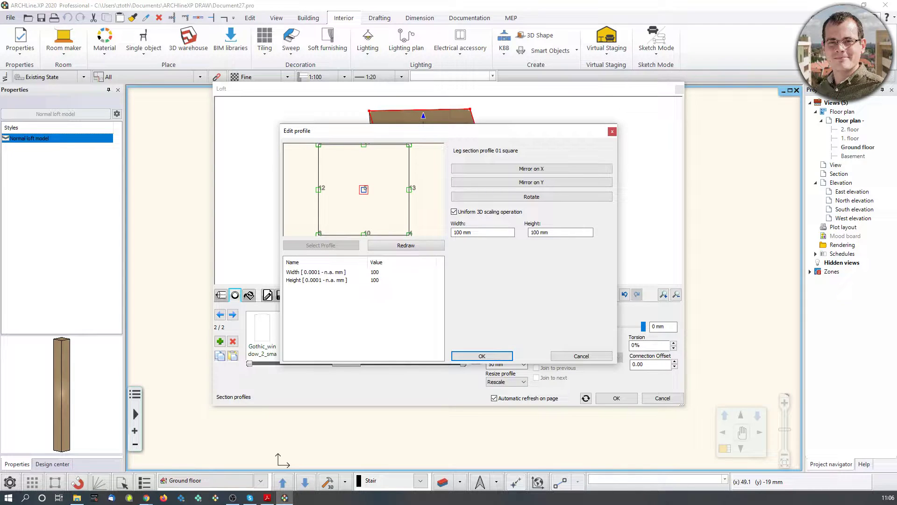
{"action": "left_click_drag", "start_coordinate": [425, 131], "coordinate": [699, 111]}
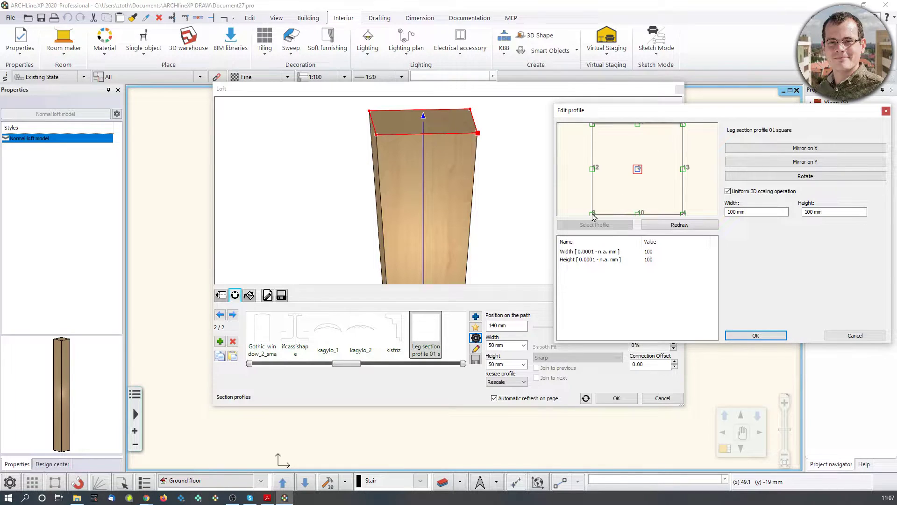
{"action": "left_click", "coordinate": [756, 335]}
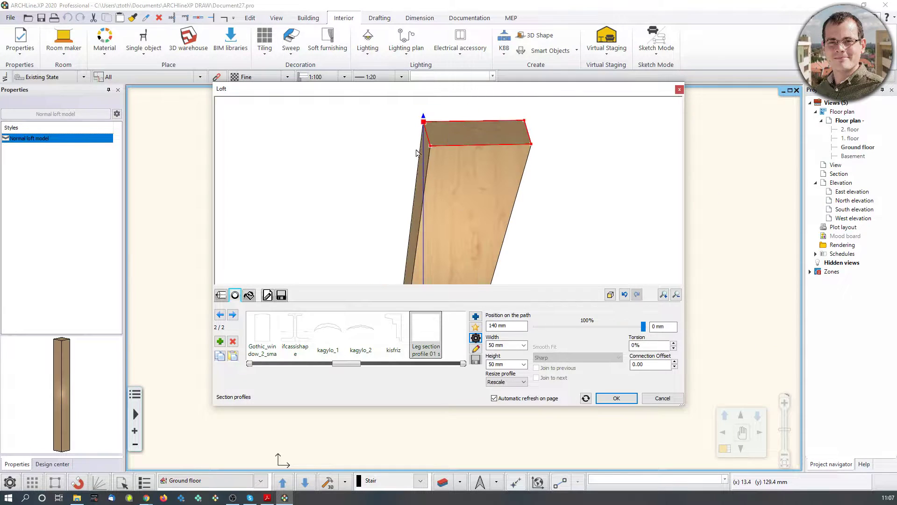
{"action": "middle_click_drag", "start_coordinate": [430, 143], "coordinate": [419, 152]}
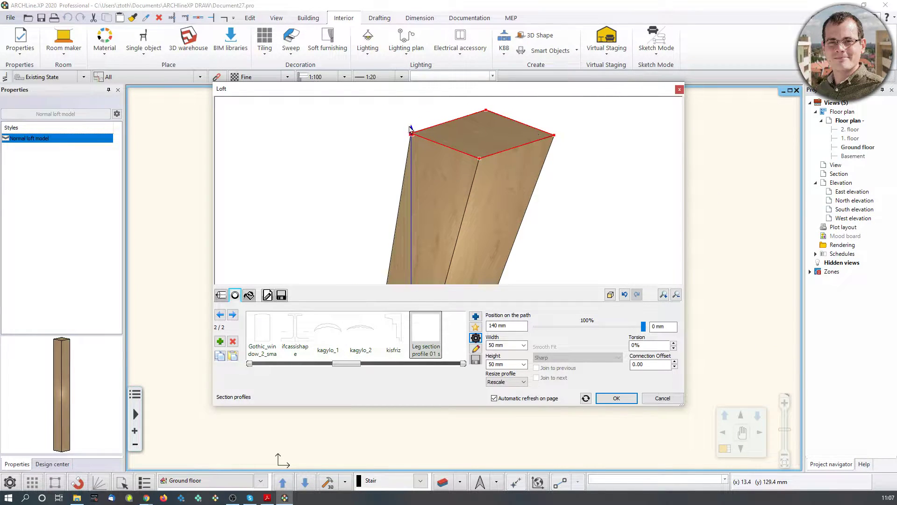
{"action": "scroll", "coordinate": [428, 182], "scroll_direction": "down", "scroll_amount": 4}
{"action": "middle_click_drag", "start_coordinate": [426, 237], "coordinate": [434, 244]}
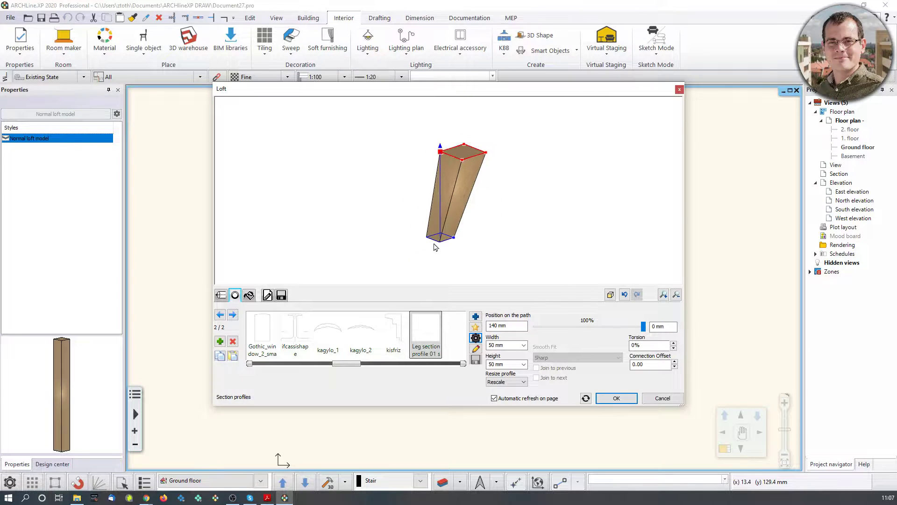
- Edit the bottom section's profile, turn off Uniform 3D scaling operation, and set its width and height to 30 mm
{"action": "left_click", "coordinate": [435, 244]}
{"action": "scroll", "coordinate": [451, 240], "scroll_direction": "up", "scroll_amount": 3}
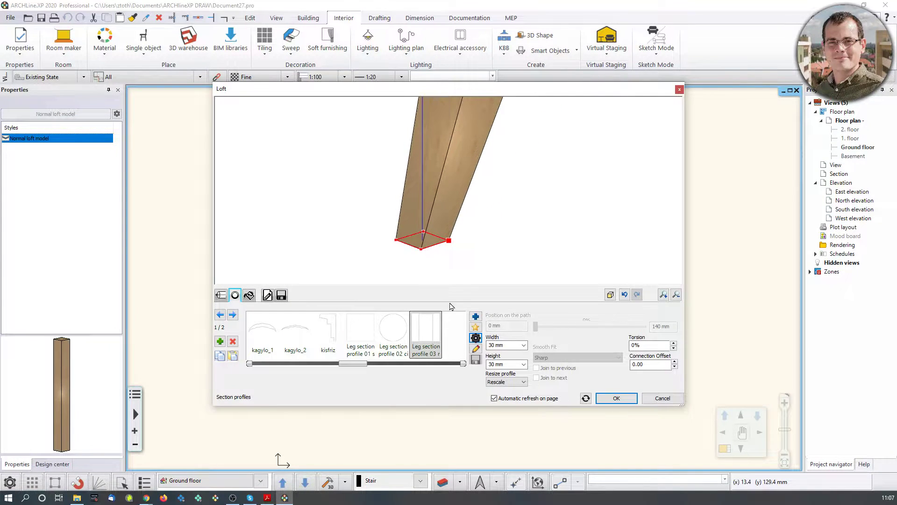
{"action": "left_click", "coordinate": [476, 338]}
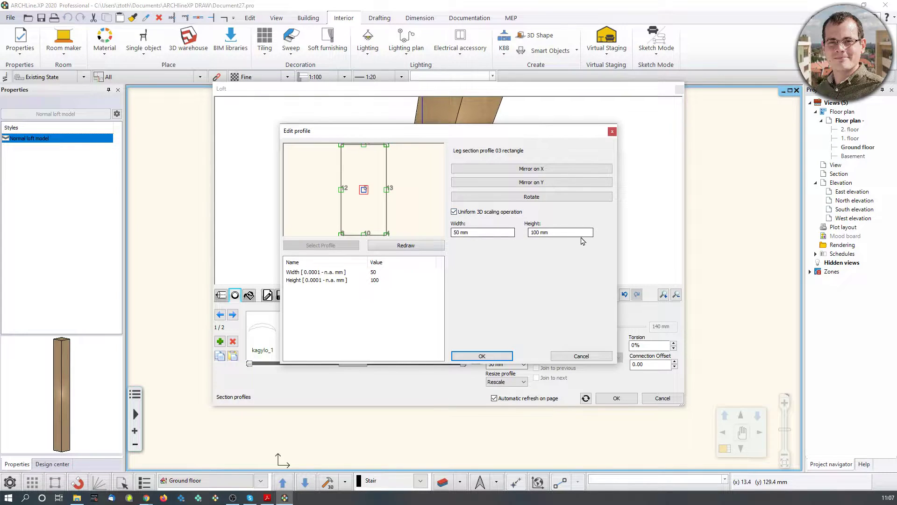
{"action": "left_click", "coordinate": [453, 212]}
{"action": "left_click_drag", "start_coordinate": [467, 233], "coordinate": [426, 230]}
{"action": "type", "text": "30"}
{"action": "left_click_drag", "start_coordinate": [571, 235], "coordinate": [513, 231]}
{"action": "type", "text": "30"}
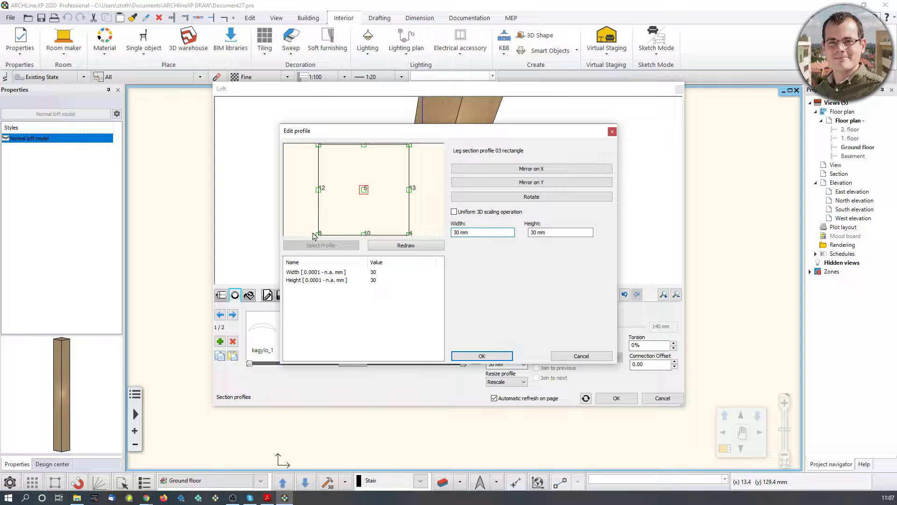
- Place the bottom profile's reference point at its lower-left corner, apply the profile edits and check the leg's alignment with the path
{"action": "left_click", "coordinate": [482, 356]}
{"action": "scroll", "coordinate": [464, 229], "scroll_direction": "down", "scroll_amount": 4}
{"action": "middle_click_drag", "start_coordinate": [460, 213], "coordinate": [420, 186]}
{"action": "scroll", "coordinate": [465, 178], "scroll_direction": "up", "scroll_amount": 3}
{"action": "scroll", "coordinate": [465, 178], "scroll_direction": "down", "scroll_amount": 2}
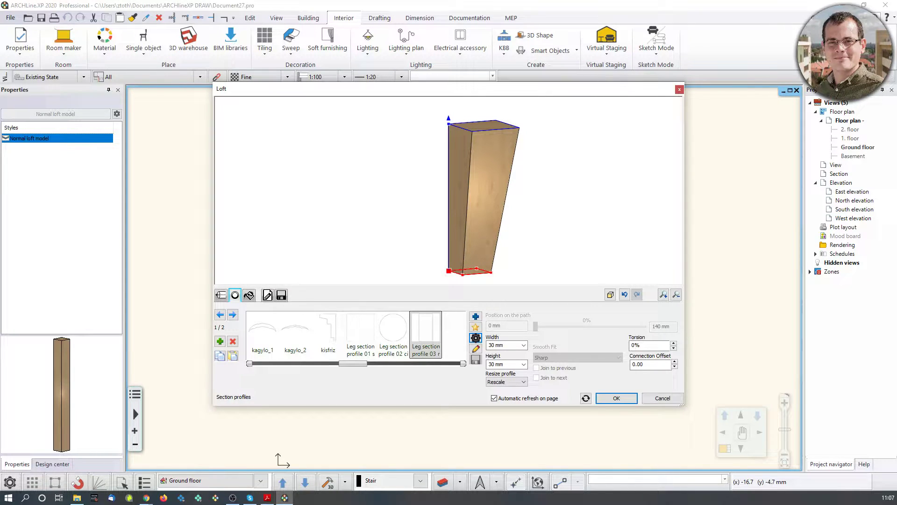
- Search the material library for wood and assign Wood-afromosia to the tapered leg
{"action": "left_click", "coordinate": [249, 295]}
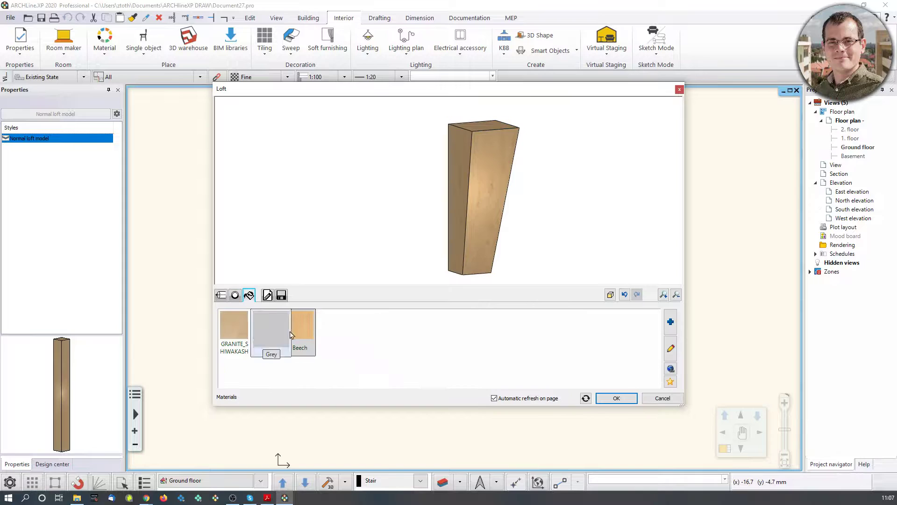
{"action": "left_click", "coordinate": [670, 321]}
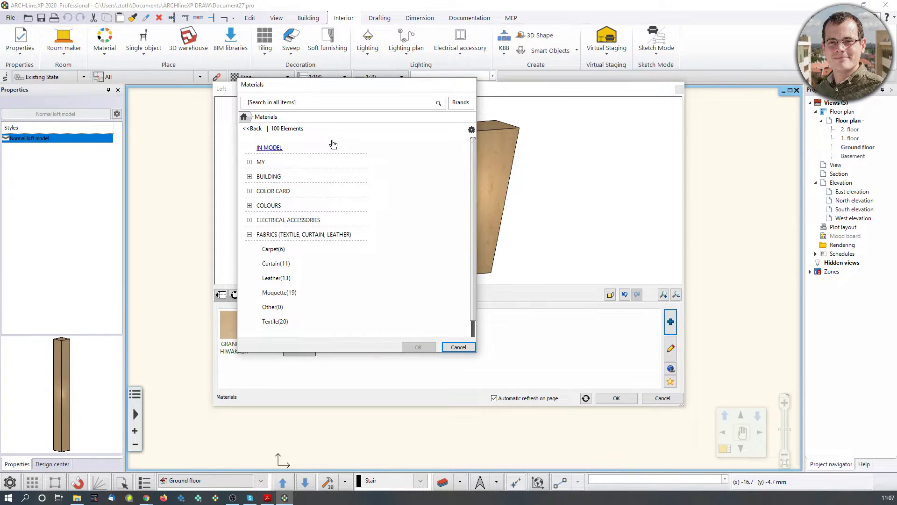
{"action": "left_click", "coordinate": [260, 106]}
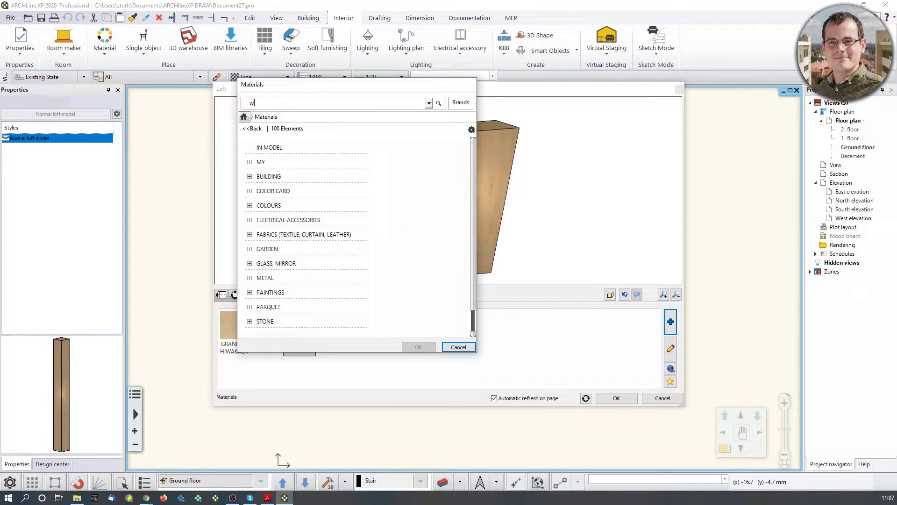
{"action": "key", "text": "Return"}
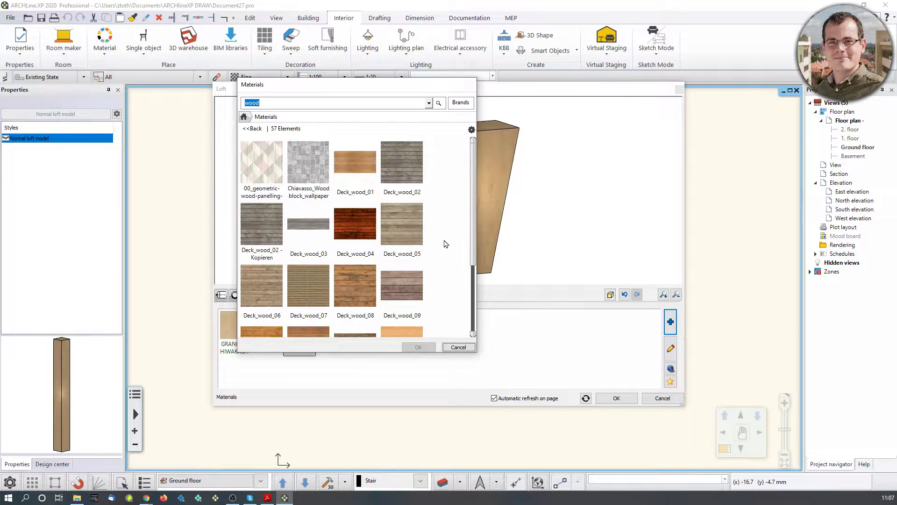
{"action": "scroll", "coordinate": [444, 252], "scroll_direction": "down", "scroll_amount": 10}
{"action": "scroll", "coordinate": [433, 261], "scroll_direction": "up", "scroll_amount": 3}
{"action": "scroll", "coordinate": [369, 257], "scroll_direction": "up", "scroll_amount": 3}
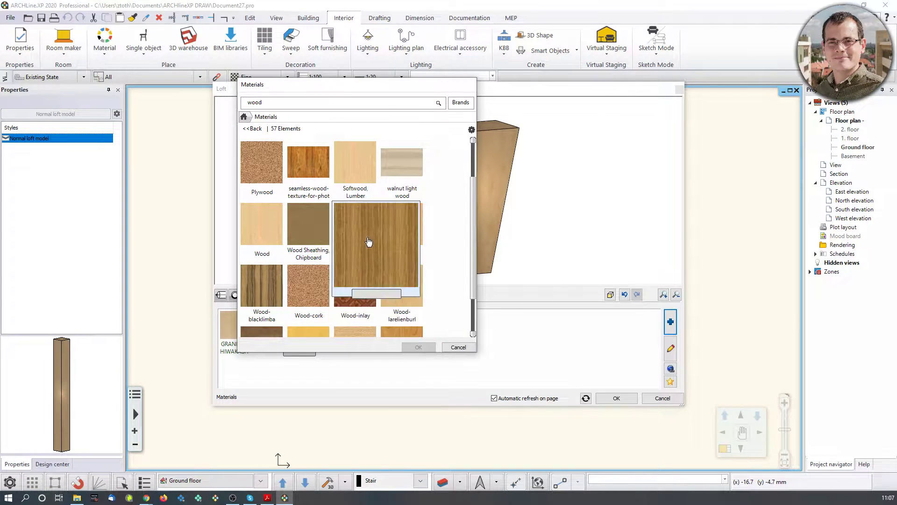
{"action": "left_click", "coordinate": [358, 245]}
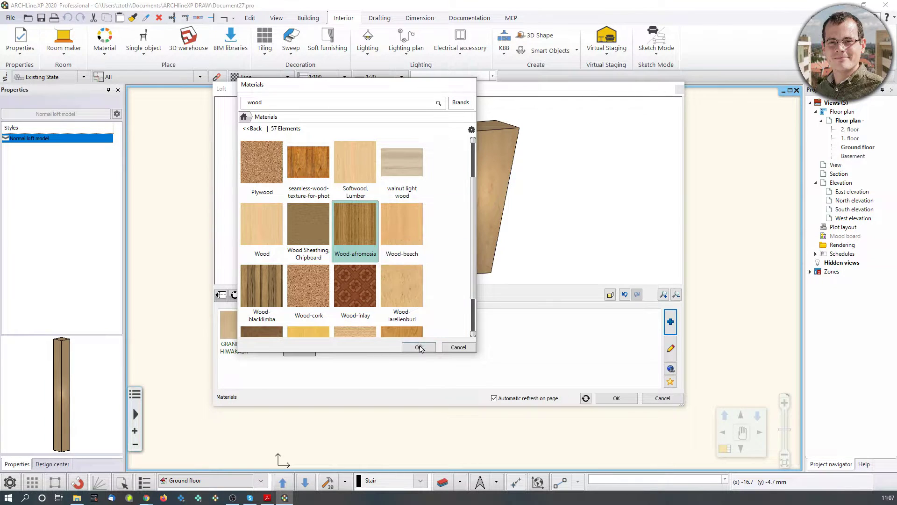
{"action": "left_click", "coordinate": [418, 347]}
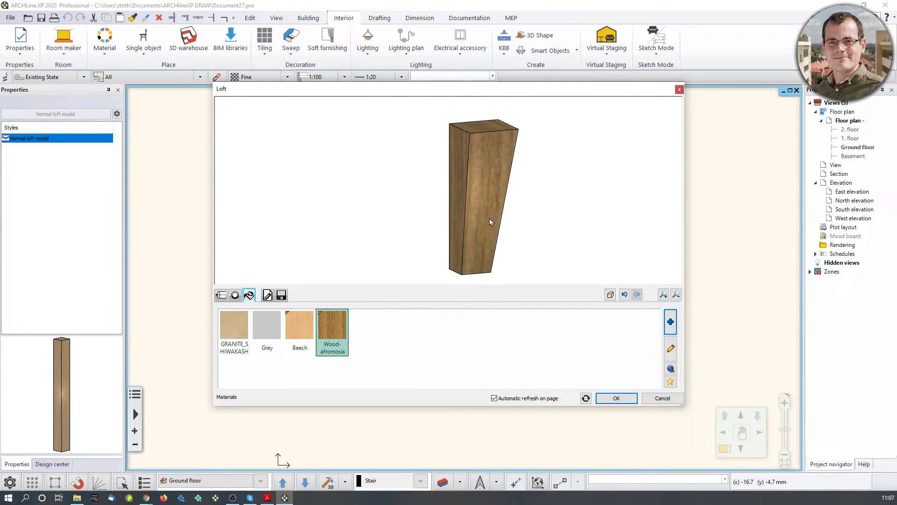
{"action": "scroll", "coordinate": [482, 213], "scroll_direction": "down", "scroll_amount": 2}
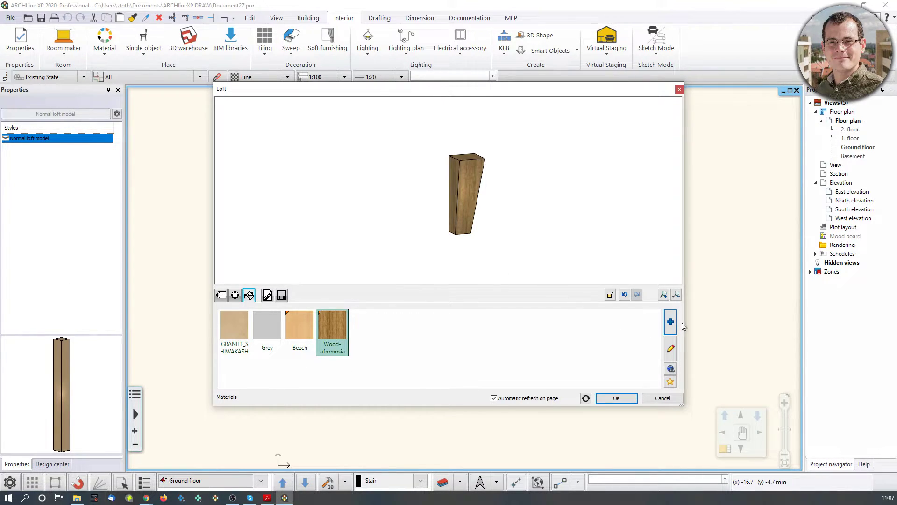
- Save the leg to the library as Esmeralda_ottoman_leg, in category MY and sub category Ottoman
{"action": "left_click", "coordinate": [282, 295]}
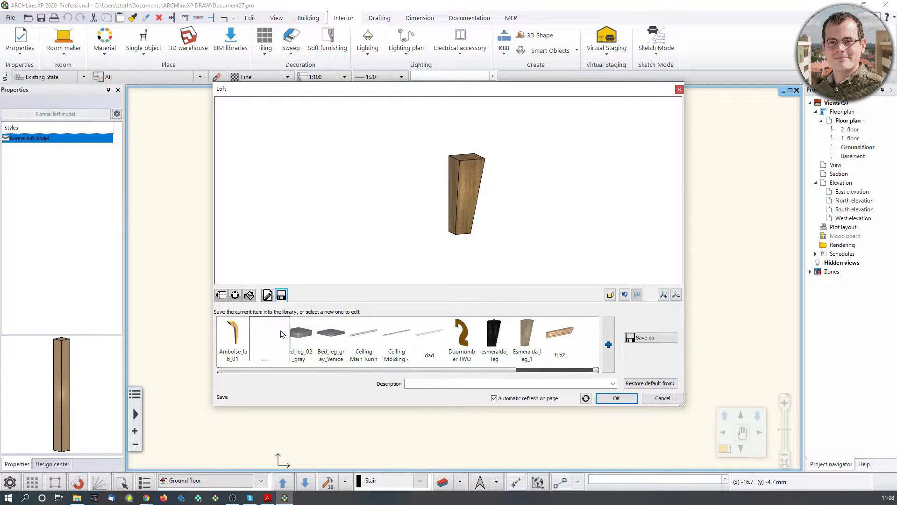
{"action": "left_click", "coordinate": [652, 338]}
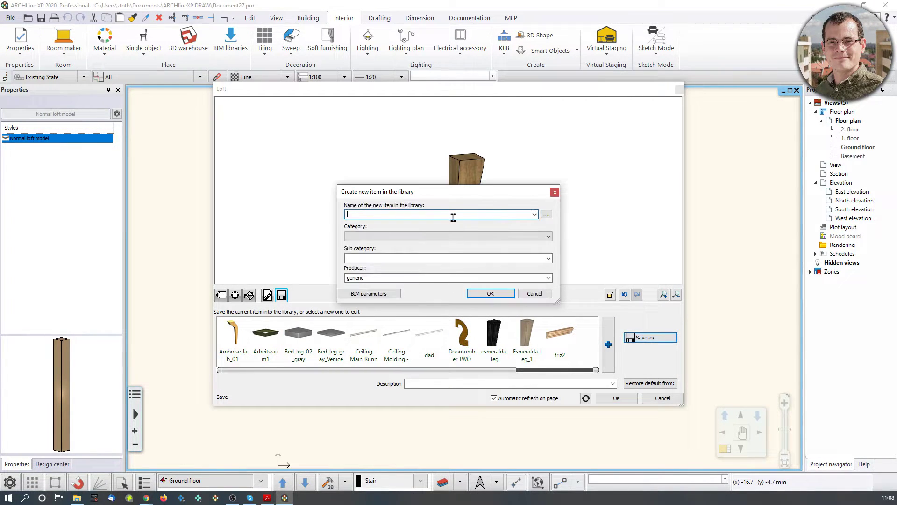
{"action": "left_click_drag", "start_coordinate": [446, 191], "coordinate": [655, 118]}
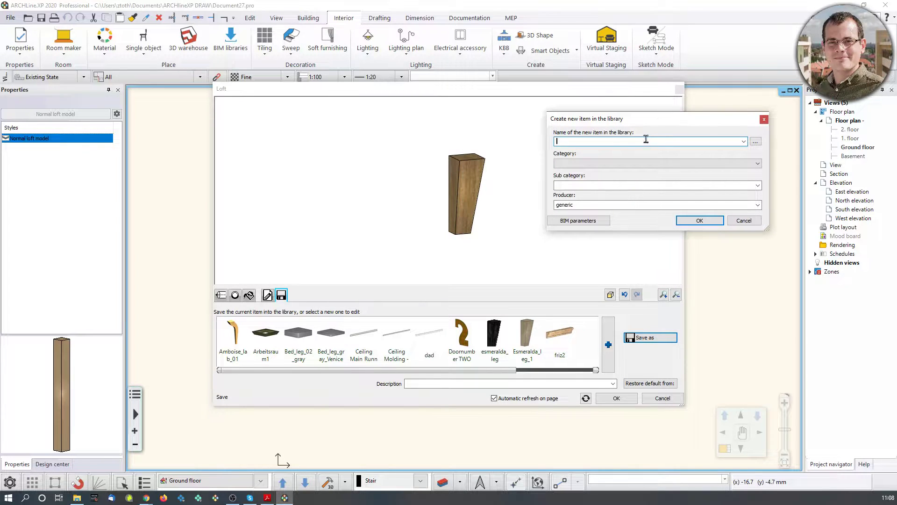
{"action": "type", "text": "Esmeralda_ottoman_leg"}
{"action": "left_click", "coordinate": [652, 164]}
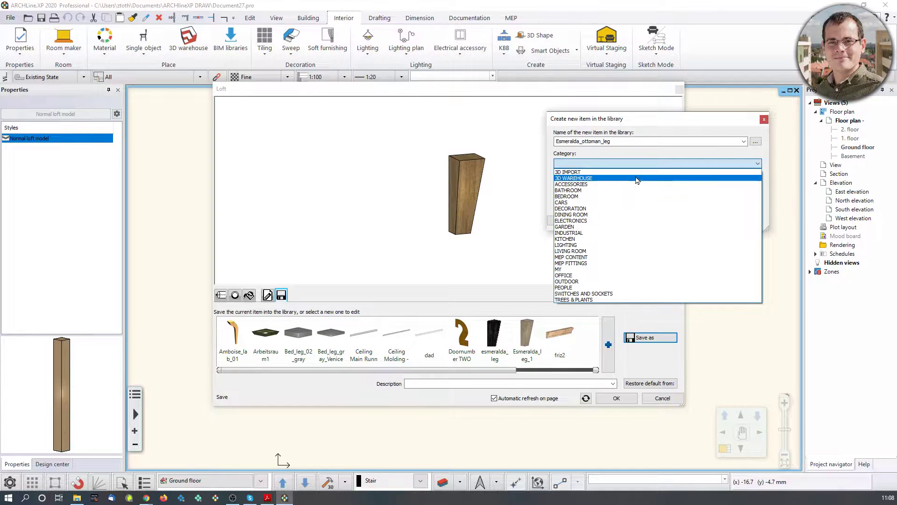
{"action": "left_click", "coordinate": [633, 269]}
{"action": "left_click", "coordinate": [601, 186]}
{"action": "type", "text": "Ottoman"}
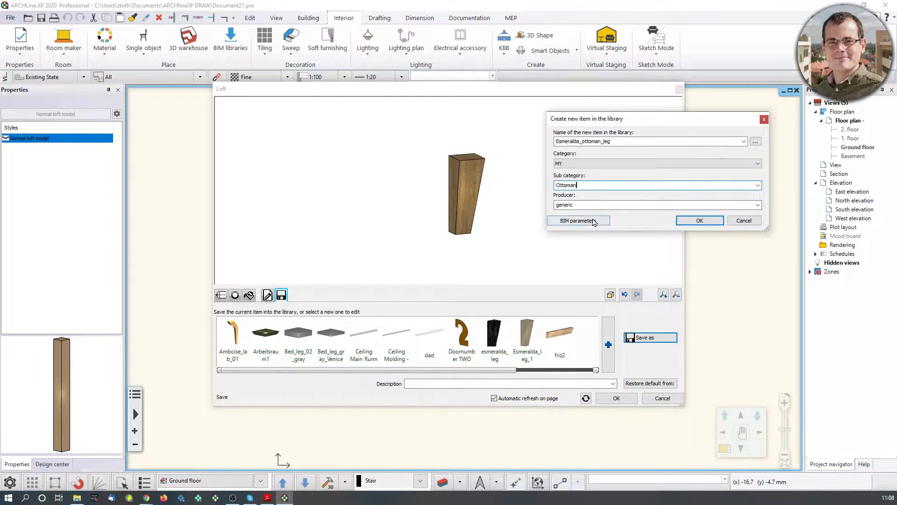
{"action": "left_click", "coordinate": [700, 220]}
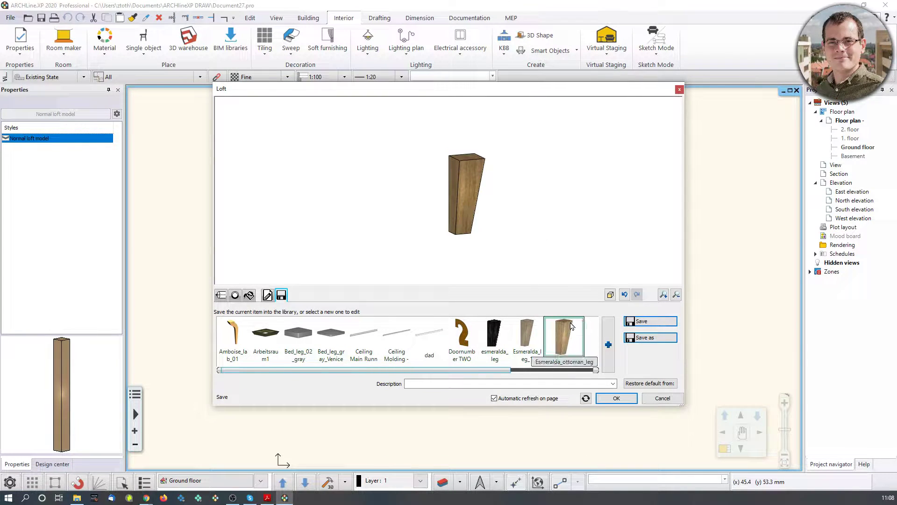
- Finish the Loft, place the leg on the ground floor plan and return to the floor plan view
{"action": "left_click", "coordinate": [617, 398]}
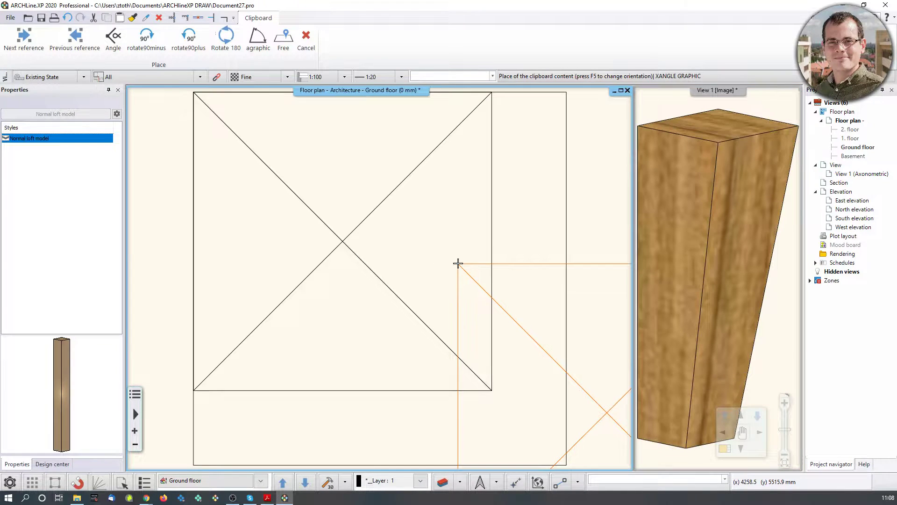
{"action": "left_click", "coordinate": [458, 262]}
{"action": "scroll", "coordinate": [723, 266], "scroll_direction": "down", "scroll_amount": 5}
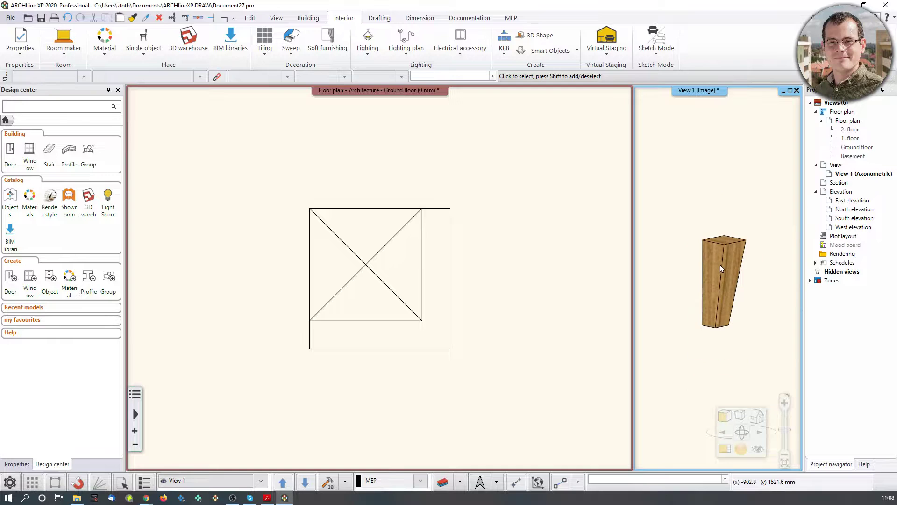
{"action": "left_click", "coordinate": [354, 276]}
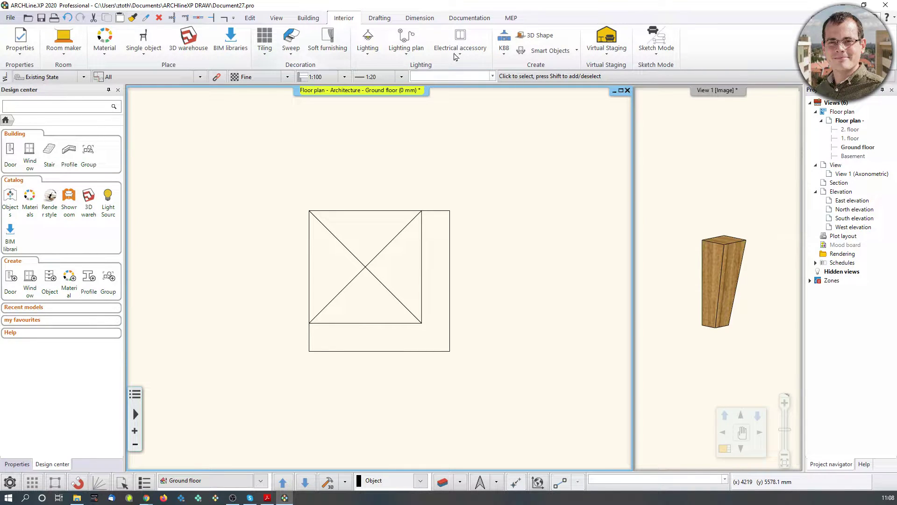
- Try a Smart Object part with Horizontal orientation, inspect its shape and discard it
{"action": "left_click", "coordinate": [575, 51]}
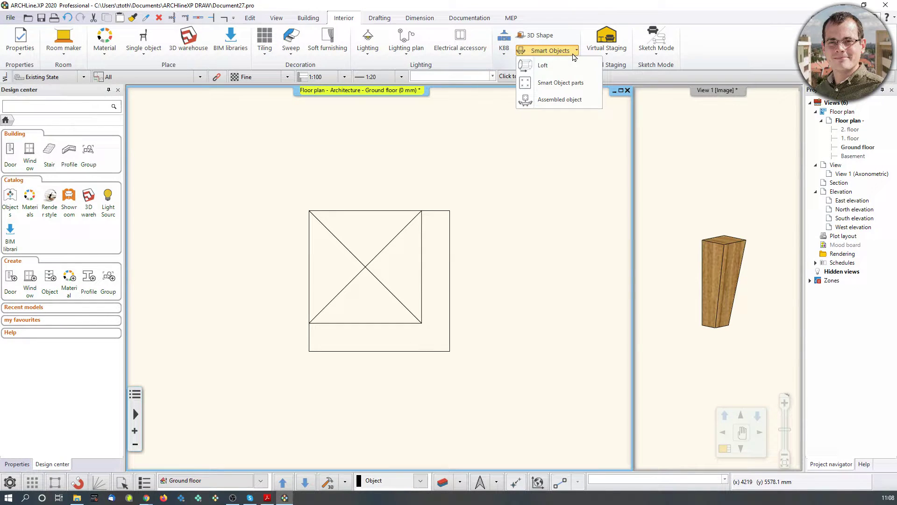
{"action": "left_click", "coordinate": [569, 84]}
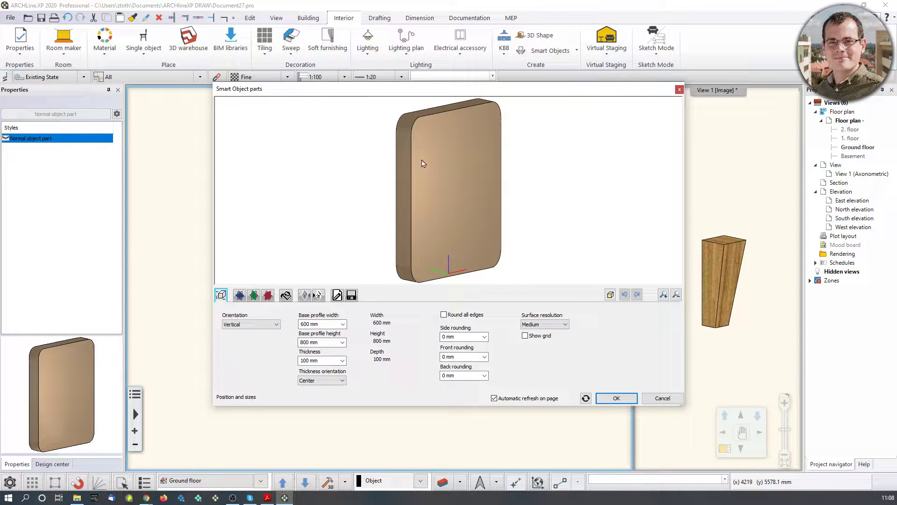
{"action": "left_click_drag", "start_coordinate": [424, 164], "coordinate": [413, 163]}
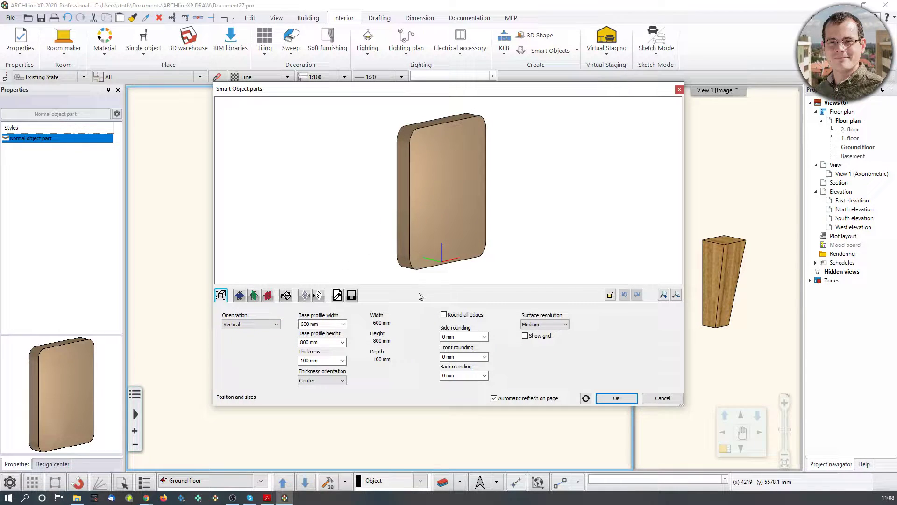
{"action": "left_click", "coordinate": [252, 326]}
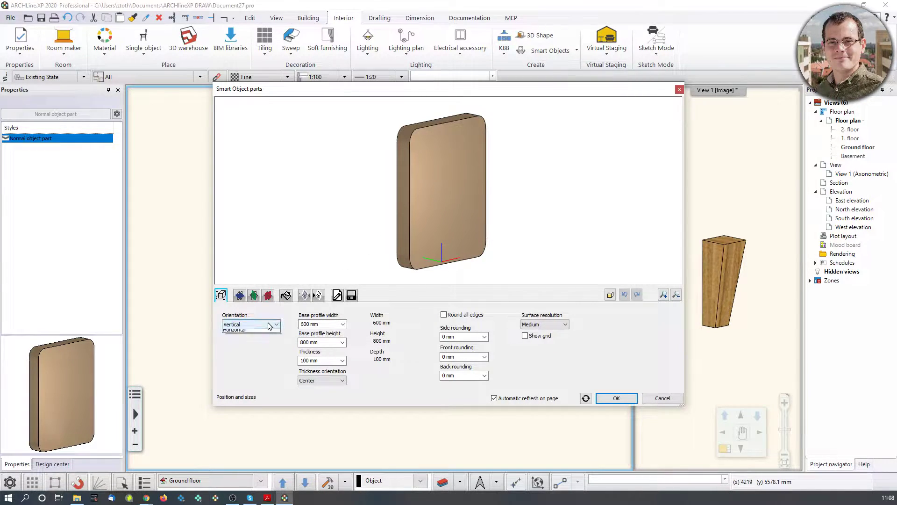
{"action": "left_click", "coordinate": [267, 340]}
{"action": "middle_click_drag", "start_coordinate": [460, 265], "coordinate": [421, 209]}
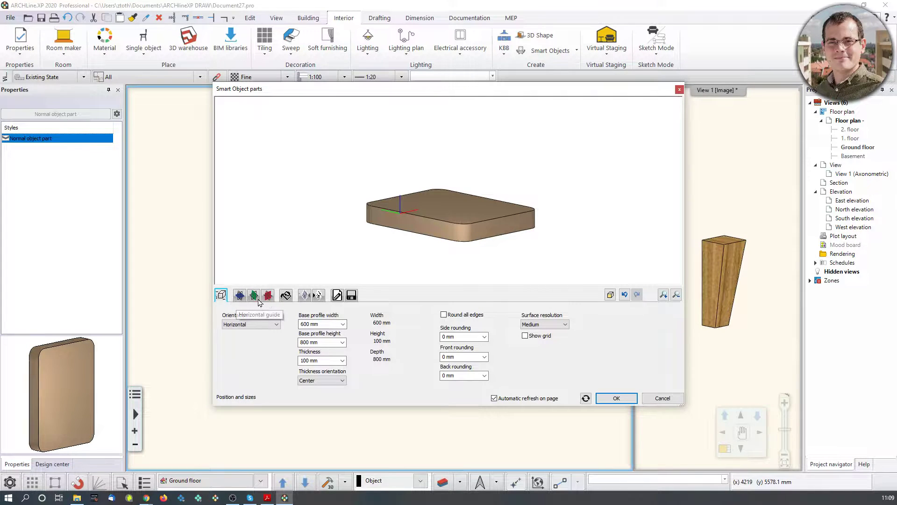
{"action": "scroll", "coordinate": [435, 212], "scroll_direction": "up", "scroll_amount": 4}
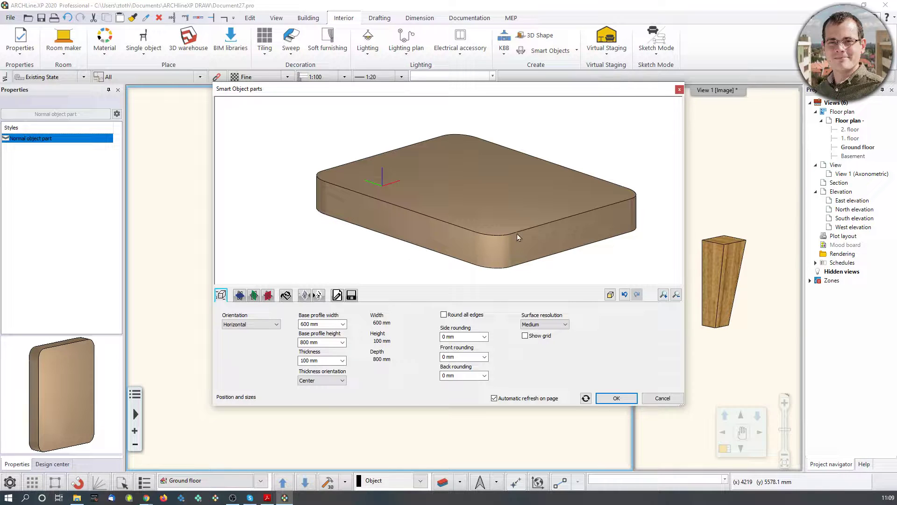
{"action": "left_click", "coordinate": [662, 398]}
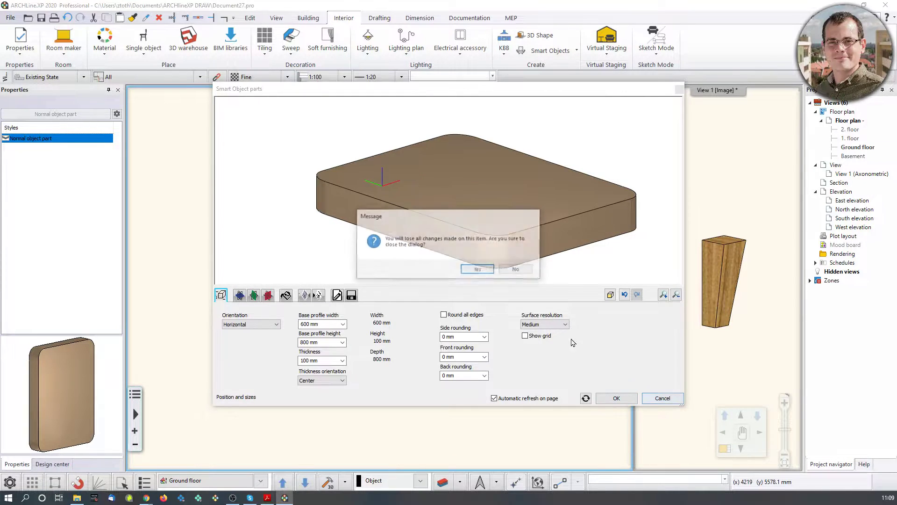
{"action": "left_click", "coordinate": [479, 270]}
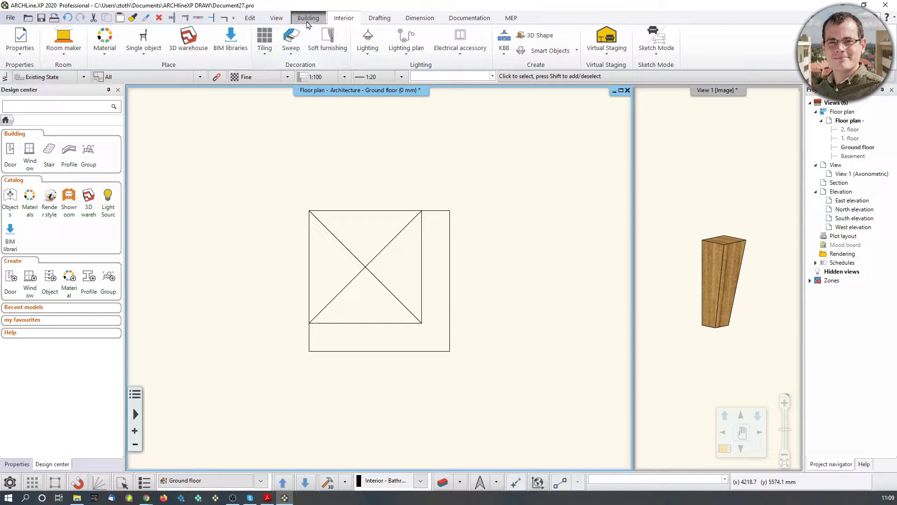
- Try a 3D Shape with EB 60/19/25 as front profile and levelminta as top profile, inspect it and discard it
{"action": "left_click", "coordinate": [538, 35]}
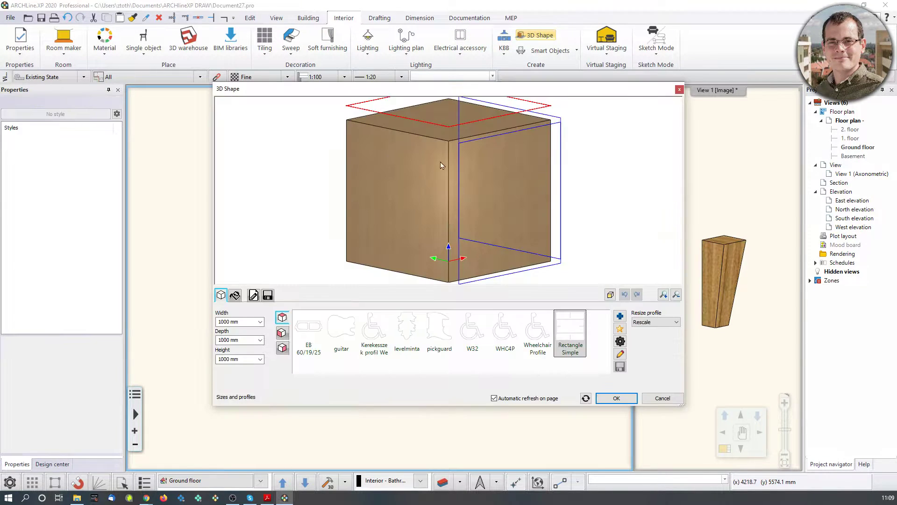
{"action": "scroll", "coordinate": [462, 187], "scroll_direction": "down", "scroll_amount": 3}
{"action": "left_click", "coordinate": [481, 169]}
{"action": "left_click_drag", "start_coordinate": [505, 176], "coordinate": [446, 181]}
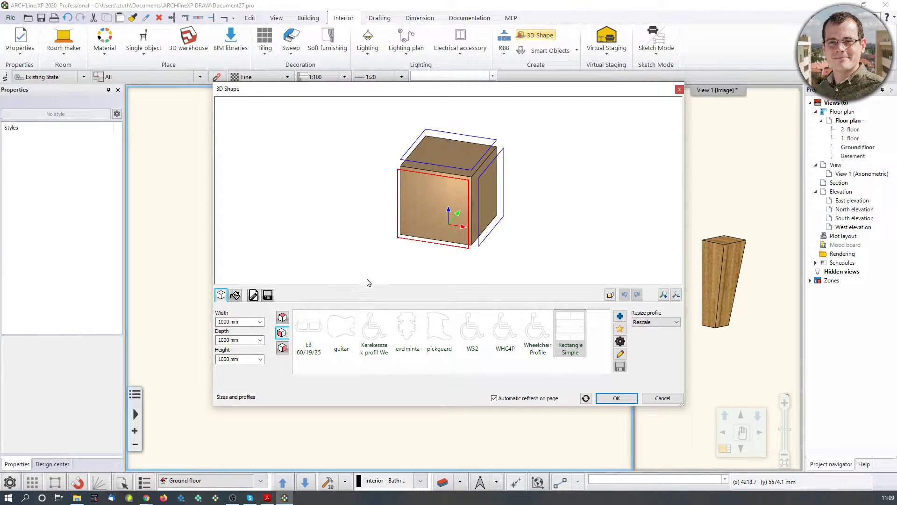
{"action": "left_click", "coordinate": [308, 329]}
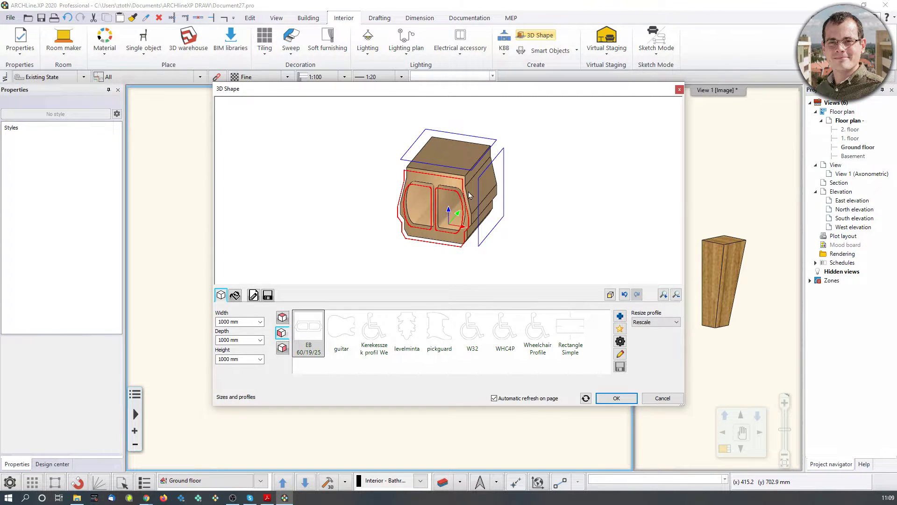
{"action": "left_click", "coordinate": [468, 163]}
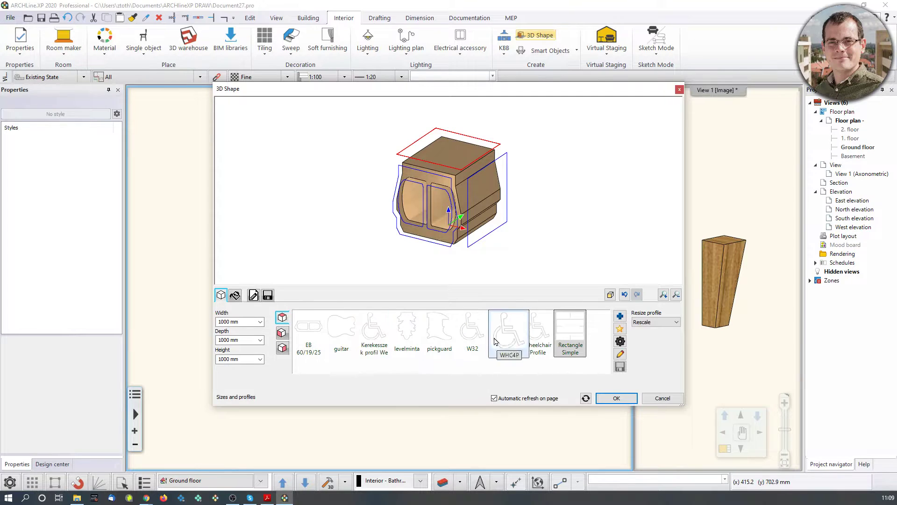
{"action": "left_click", "coordinate": [413, 343]}
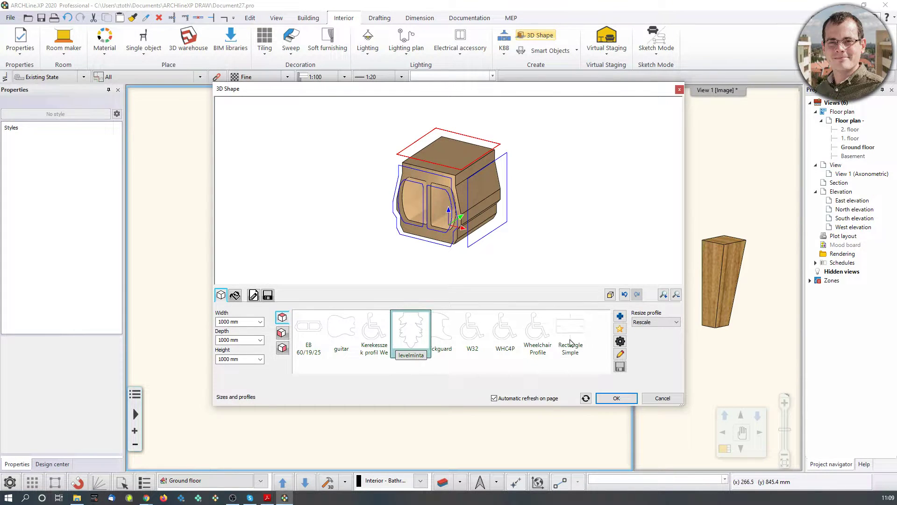
{"action": "scroll", "coordinate": [388, 159], "scroll_direction": "up", "scroll_amount": 4}
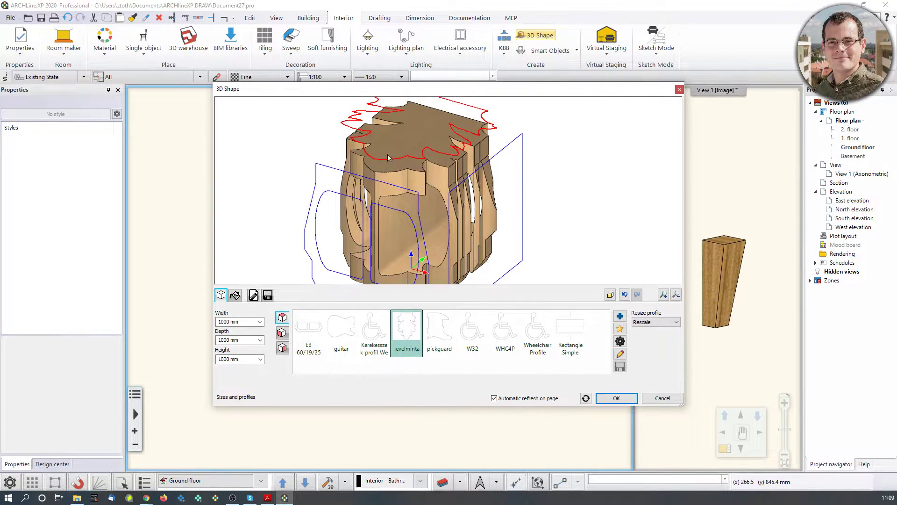
{"action": "scroll", "coordinate": [471, 239], "scroll_direction": "down", "scroll_amount": 4}
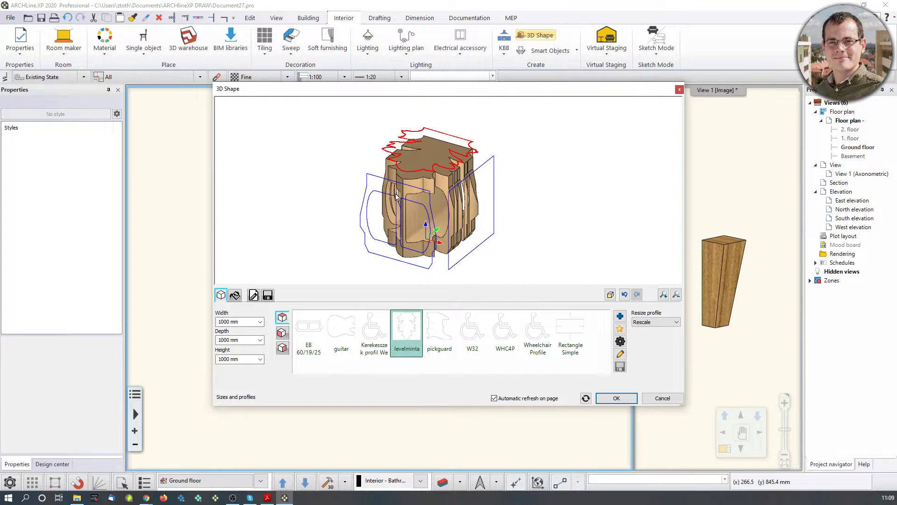
{"action": "middle_click_drag", "start_coordinate": [437, 206], "coordinate": [405, 228]}
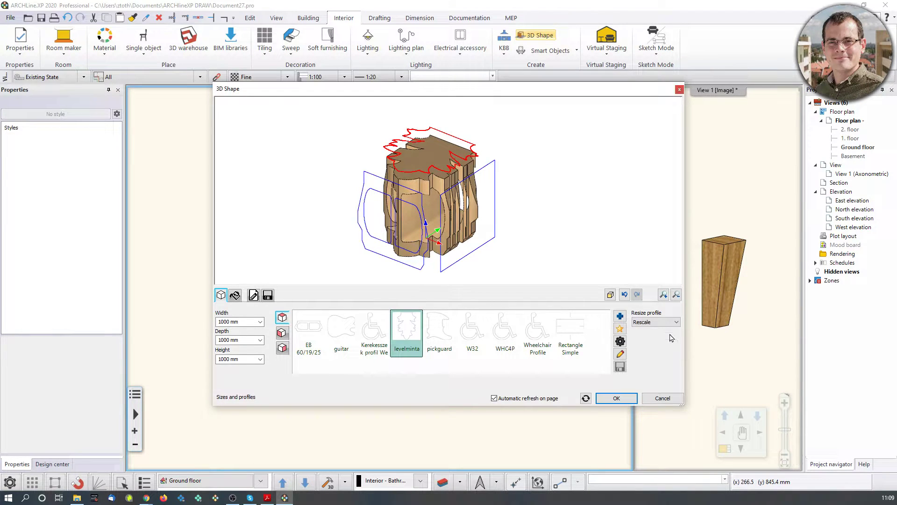
{"action": "left_click", "coordinate": [663, 398]}
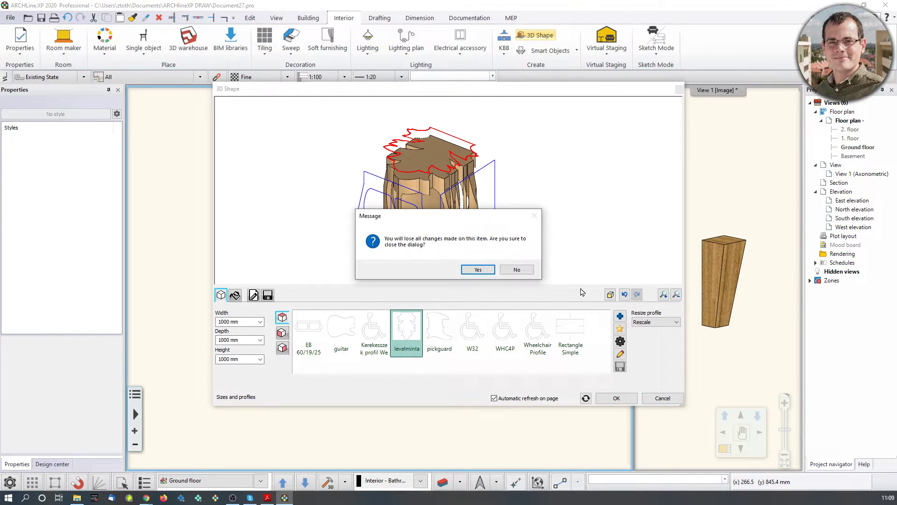
{"action": "left_click", "coordinate": [479, 270]}
- Start a new Smart Object part and set its orientation to Horizontal
{"action": "left_click", "coordinate": [573, 52]}
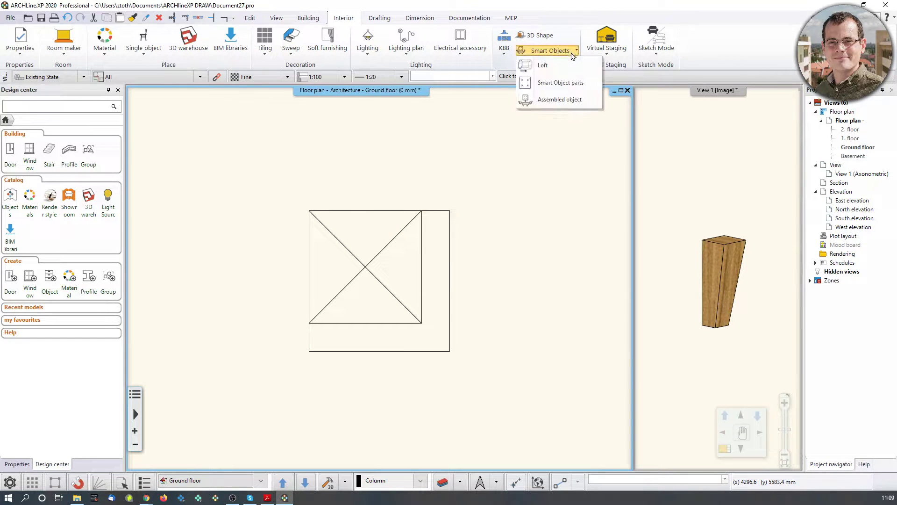
{"action": "left_click", "coordinate": [567, 88]}
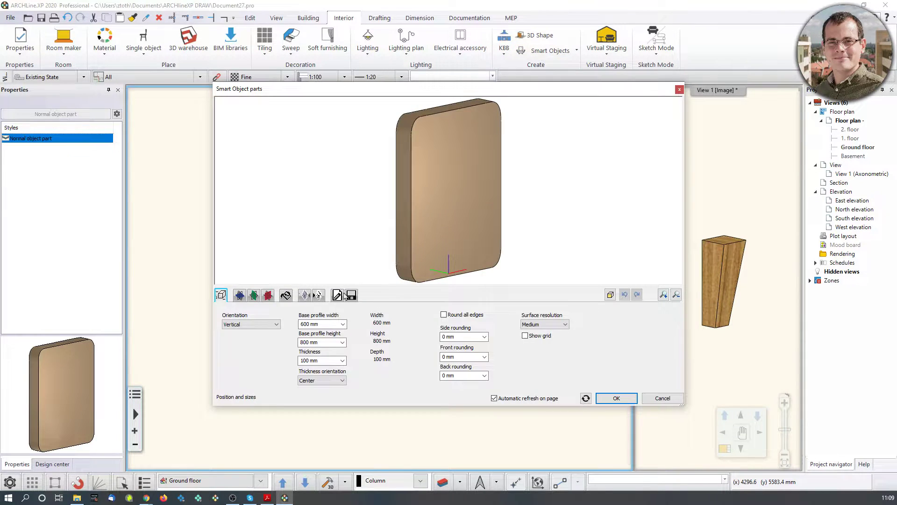
{"action": "left_click", "coordinate": [277, 324]}
{"action": "left_click", "coordinate": [265, 339]}
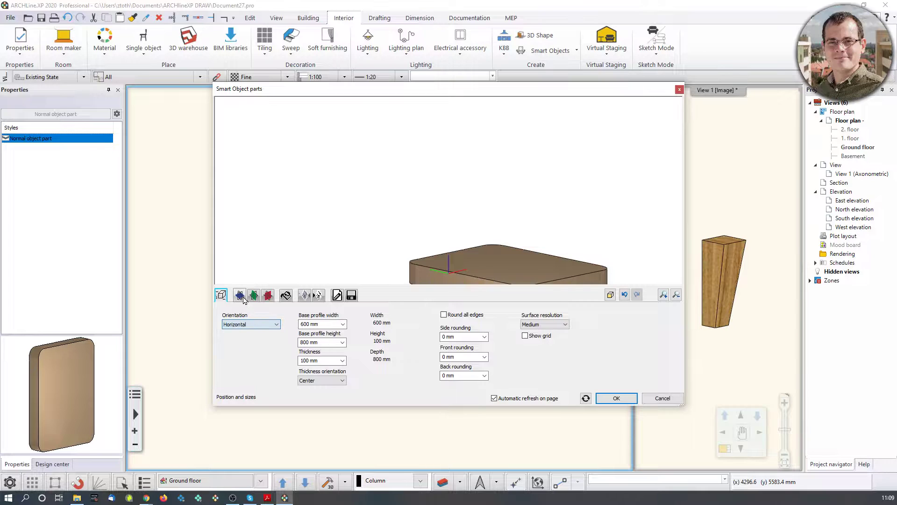
- Review the part's horizontal and vertical guides and choose Frontal profile 1 as its frontal profile
{"action": "left_click", "coordinate": [240, 295]}
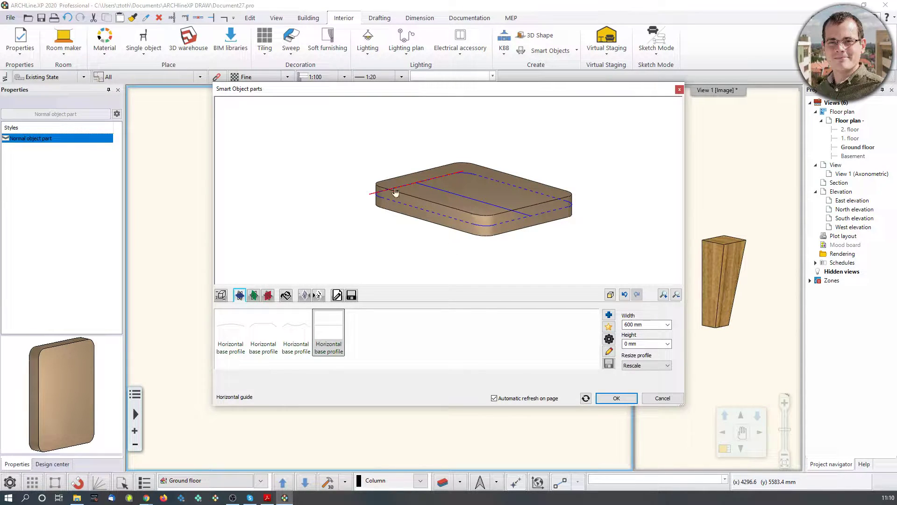
{"action": "left_click", "coordinate": [254, 295]}
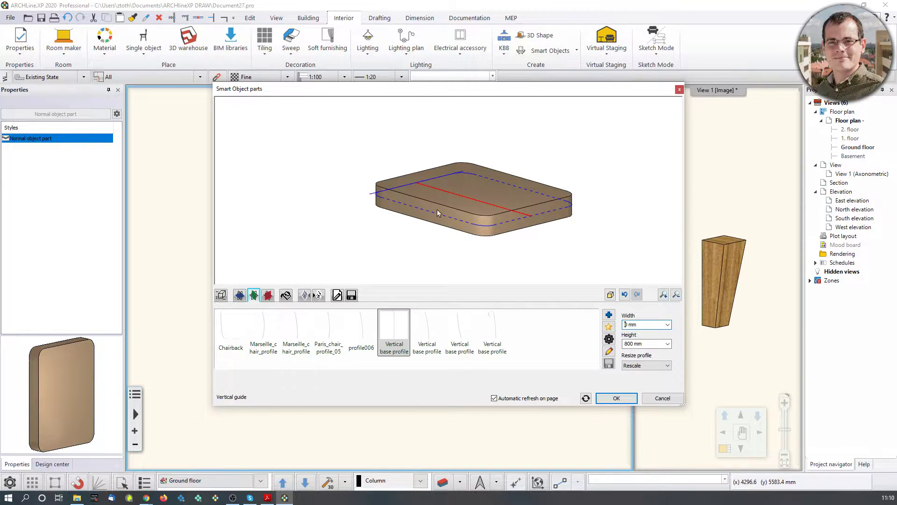
{"action": "left_click", "coordinate": [268, 295]}
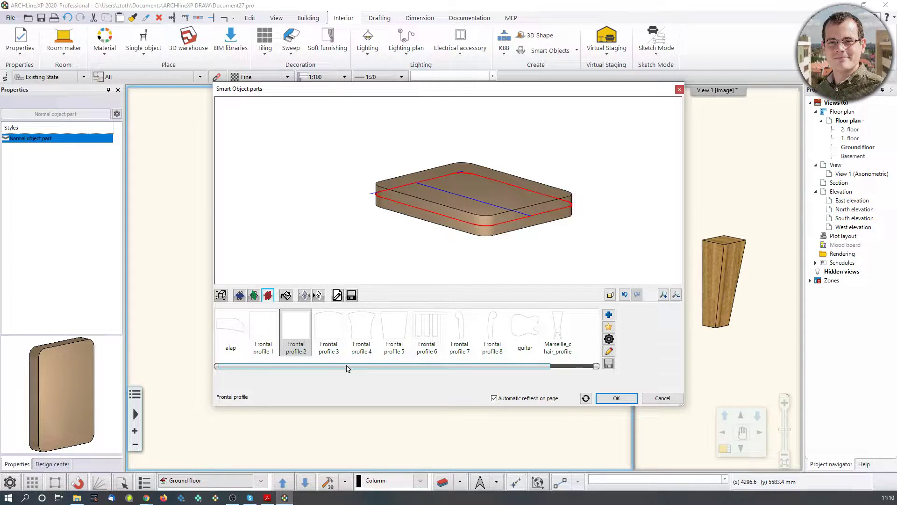
{"action": "left_click", "coordinate": [394, 337]}
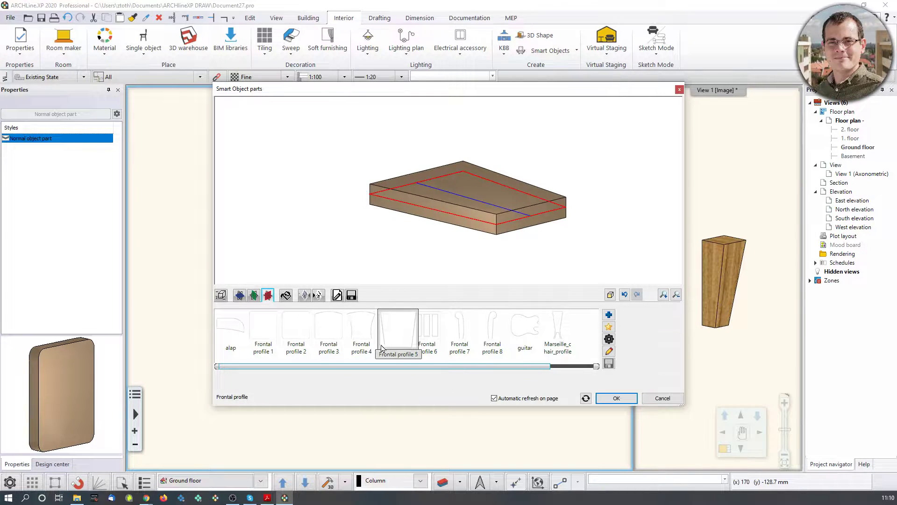
{"action": "left_click", "coordinate": [264, 333]}
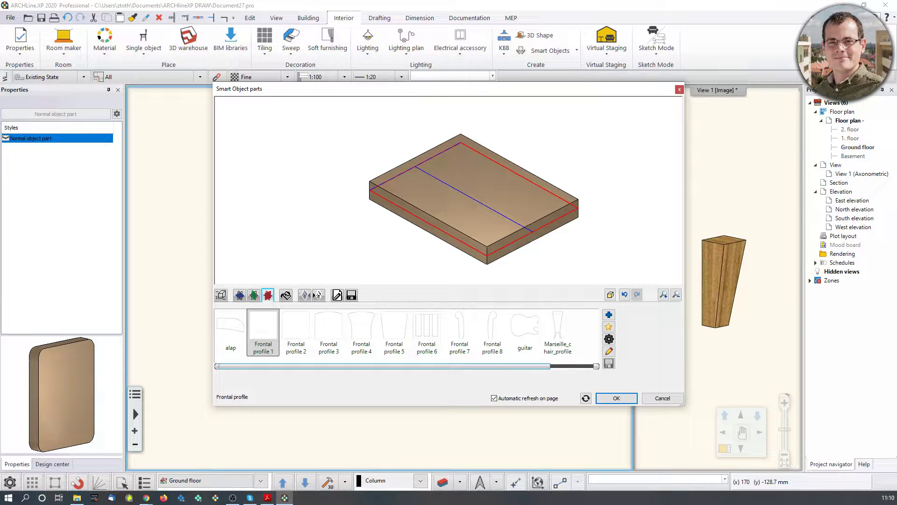
- Set the part's base profile height to 450 mm and inspect the resized block
{"action": "left_click", "coordinate": [221, 295]}
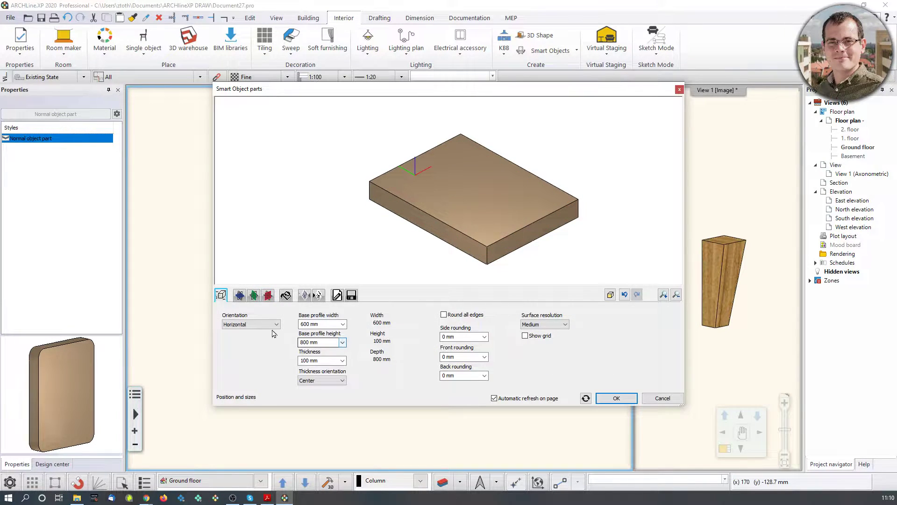
{"action": "left_click", "coordinate": [309, 325]}
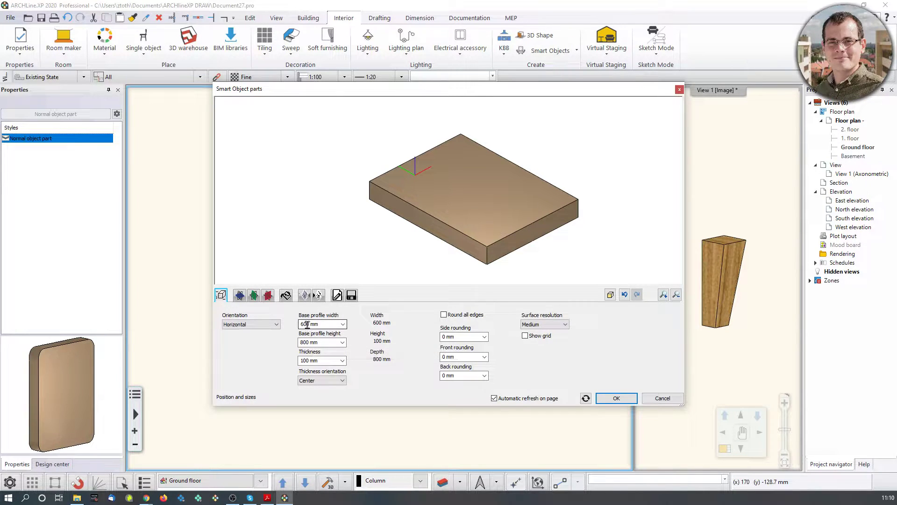
{"action": "left_click", "coordinate": [309, 342]}
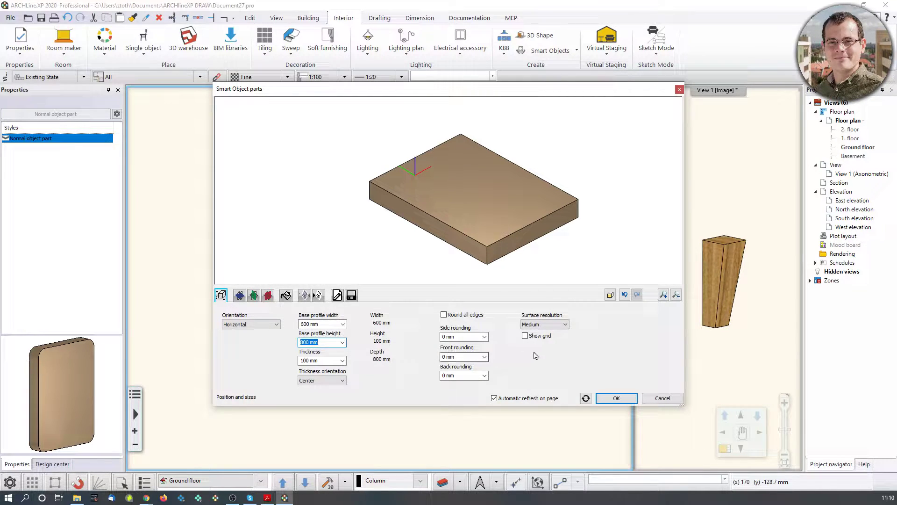
{"action": "type", "text": "45"}
{"action": "key", "text": "Return"}
{"action": "left_click_drag", "start_coordinate": [477, 229], "coordinate": [503, 212]}
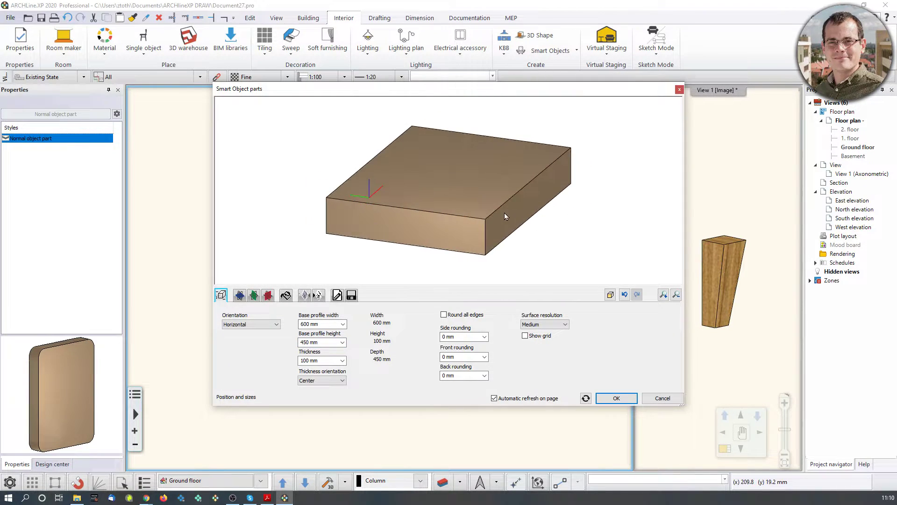
{"action": "scroll", "coordinate": [504, 212], "scroll_direction": "down", "scroll_amount": 2}
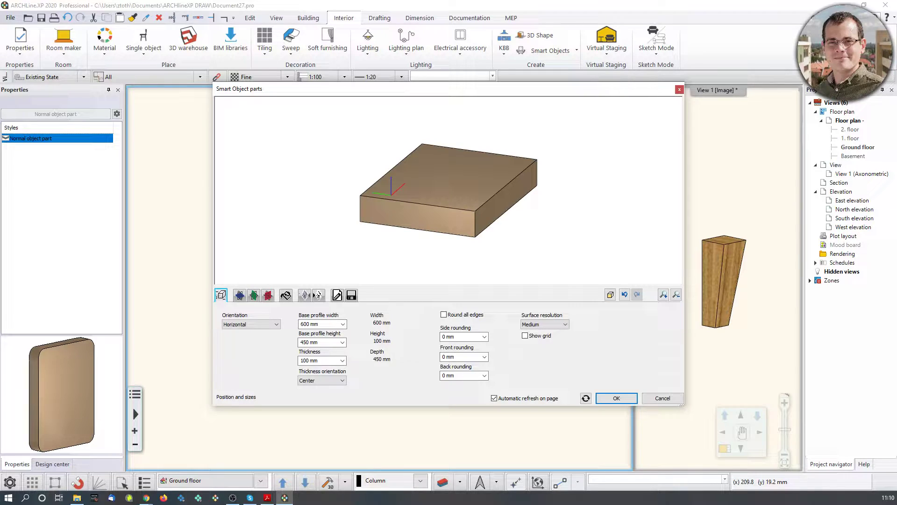
{"action": "left_click_drag", "start_coordinate": [480, 211], "coordinate": [300, 263]}
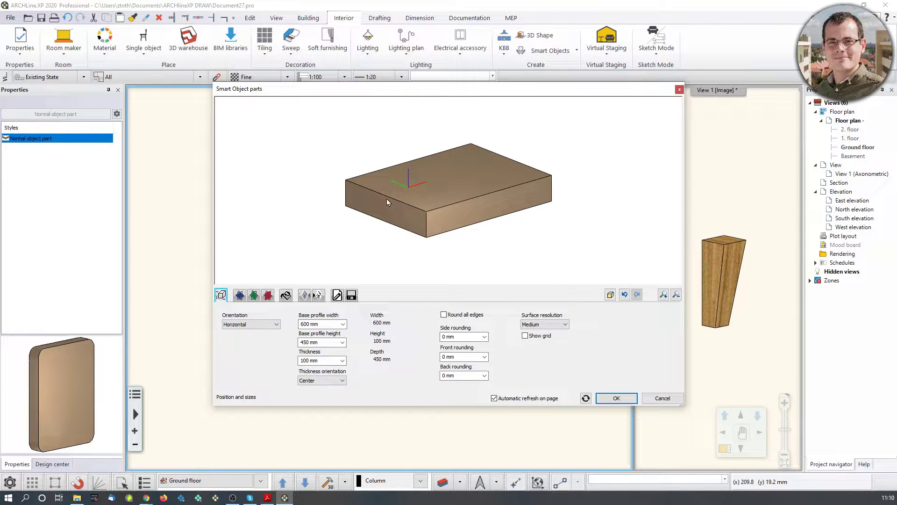
{"action": "scroll", "coordinate": [388, 200], "scroll_direction": "up", "scroll_amount": 3}
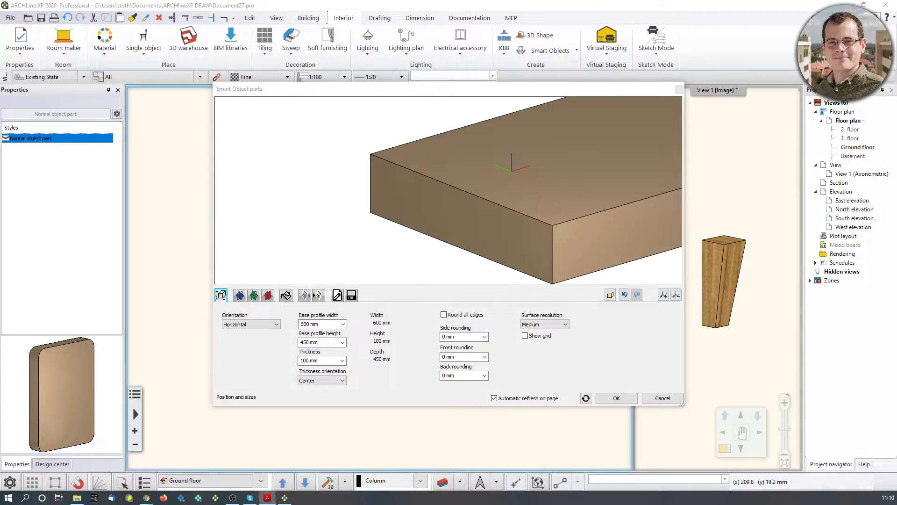
- Check the part in the PDF course guide, round all its edges with a 10 mm side rounding and inspect the corners
{"action": "key", "text": "alt+Tab"}
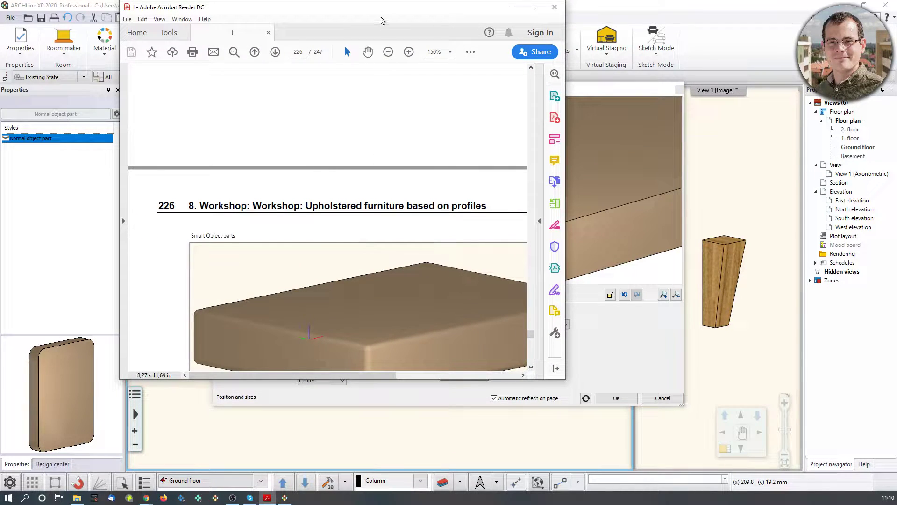
{"action": "left_click_drag", "start_coordinate": [384, 12], "coordinate": [1, 75]}
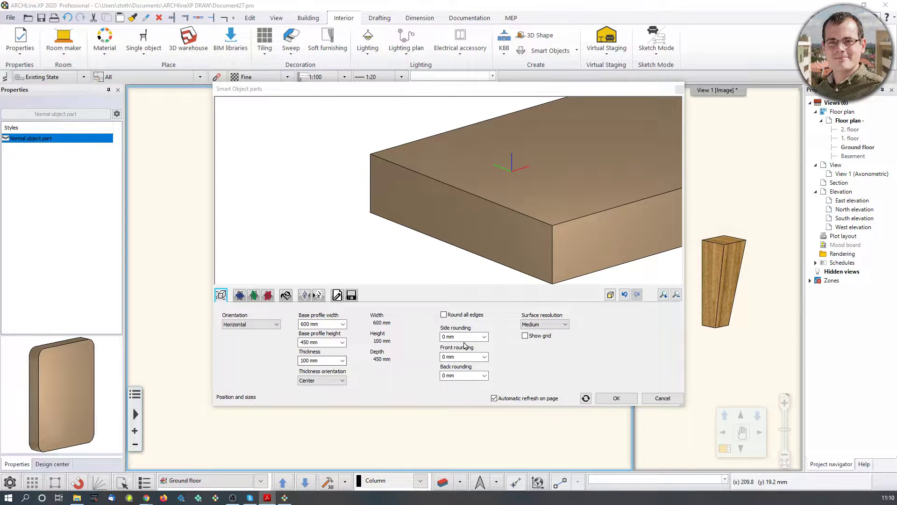
{"action": "middle_click_drag", "start_coordinate": [504, 231], "coordinate": [434, 223]}
{"action": "scroll", "coordinate": [433, 223], "scroll_direction": "down", "scroll_amount": 2}
{"action": "left_click", "coordinate": [444, 314]}
{"action": "left_click", "coordinate": [461, 337]}
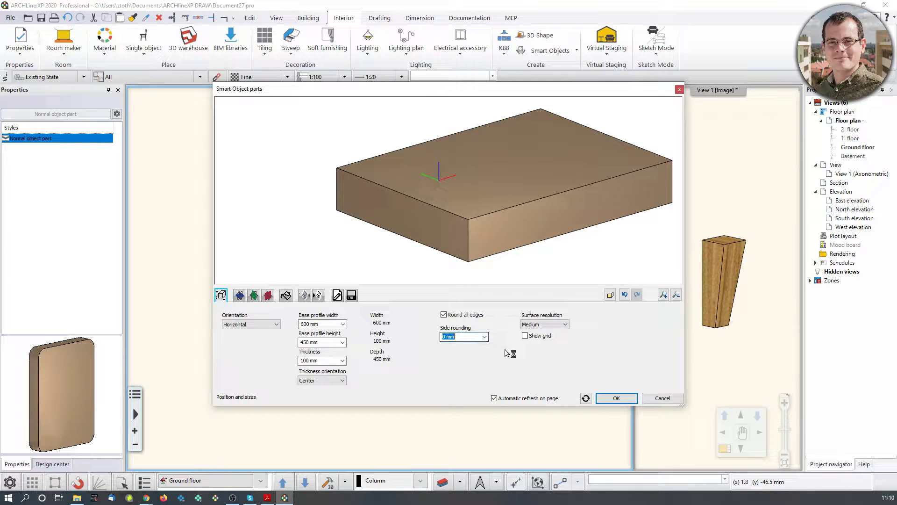
{"action": "type", "text": "10"}
{"action": "key", "text": "Return"}
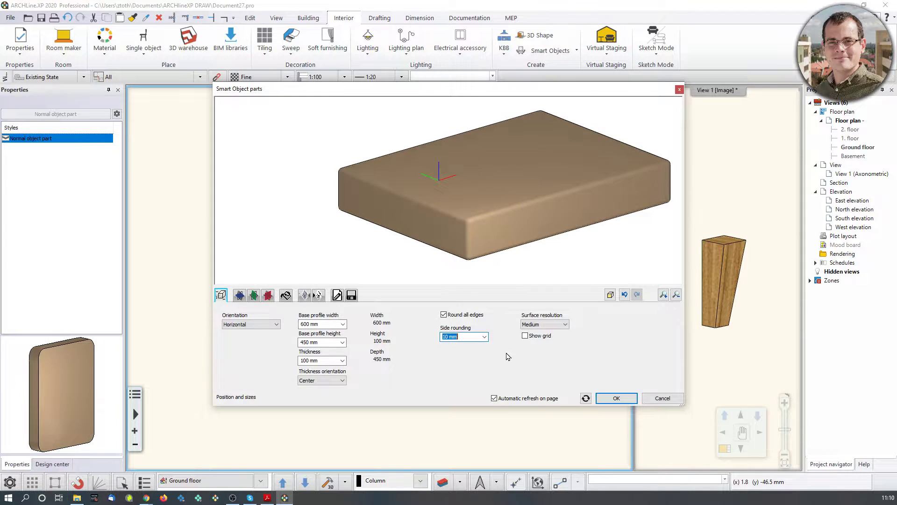
{"action": "scroll", "coordinate": [427, 201], "scroll_direction": "up", "scroll_amount": 5}
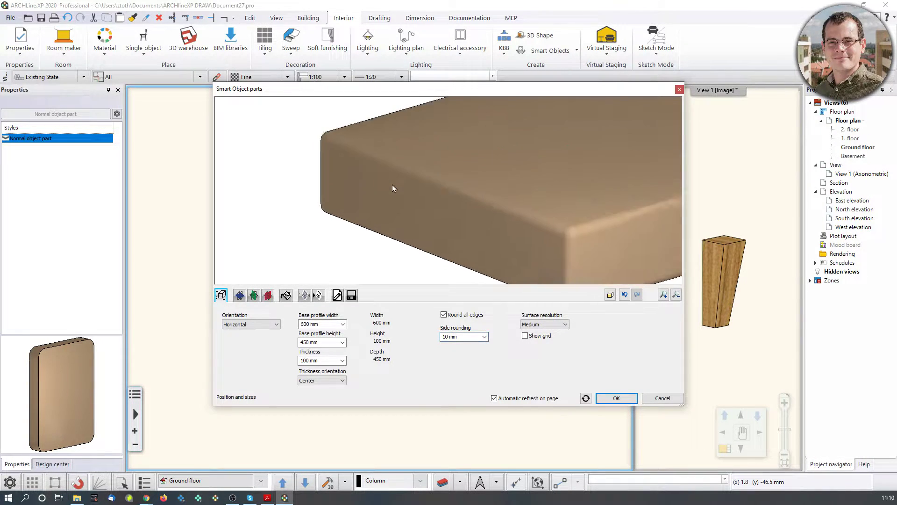
{"action": "scroll", "coordinate": [393, 135], "scroll_direction": "up", "scroll_amount": 1}
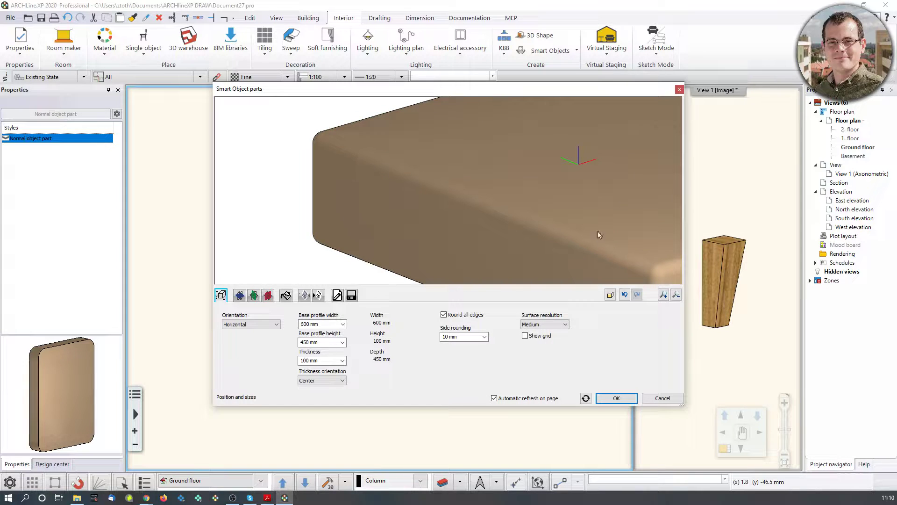
{"action": "scroll", "coordinate": [568, 197], "scroll_direction": "down", "scroll_amount": 4}
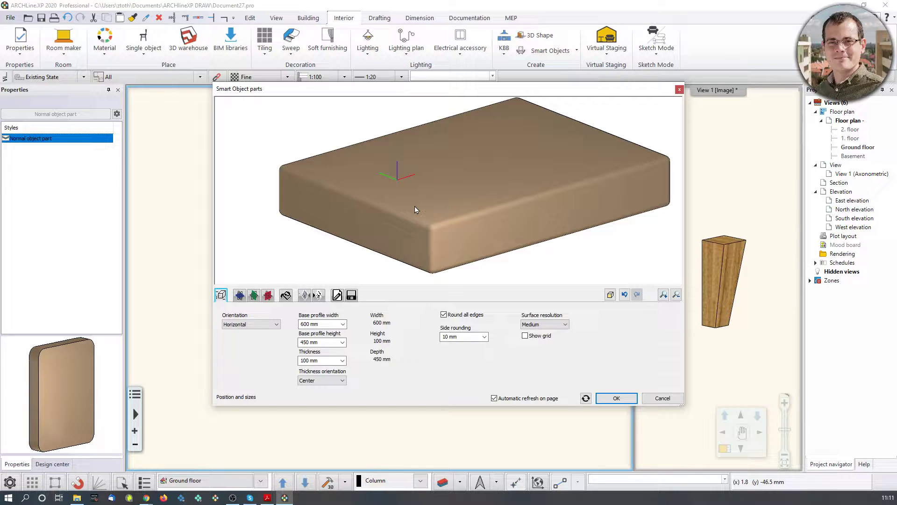
- Try Low surface resolution for the rounded part, and set it to High
{"action": "left_click", "coordinate": [557, 327]}
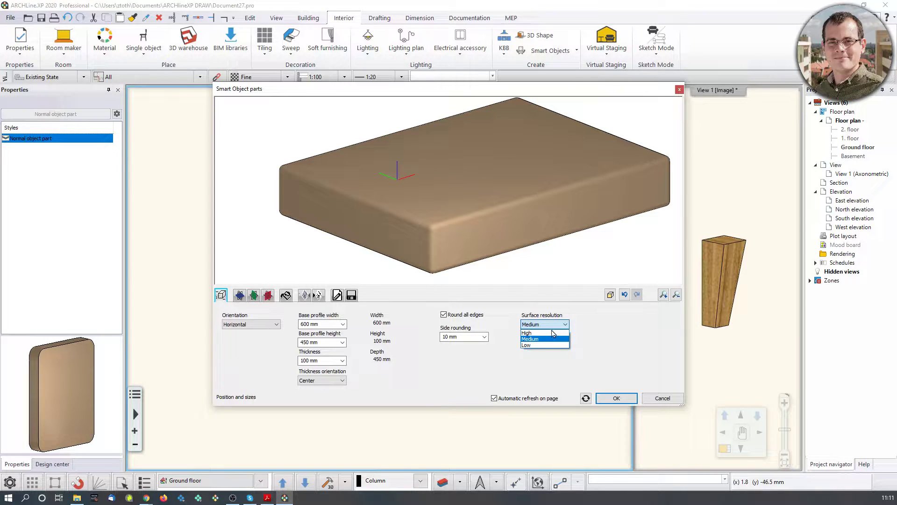
{"action": "left_click", "coordinate": [546, 345]}
{"action": "left_click", "coordinate": [556, 328]}
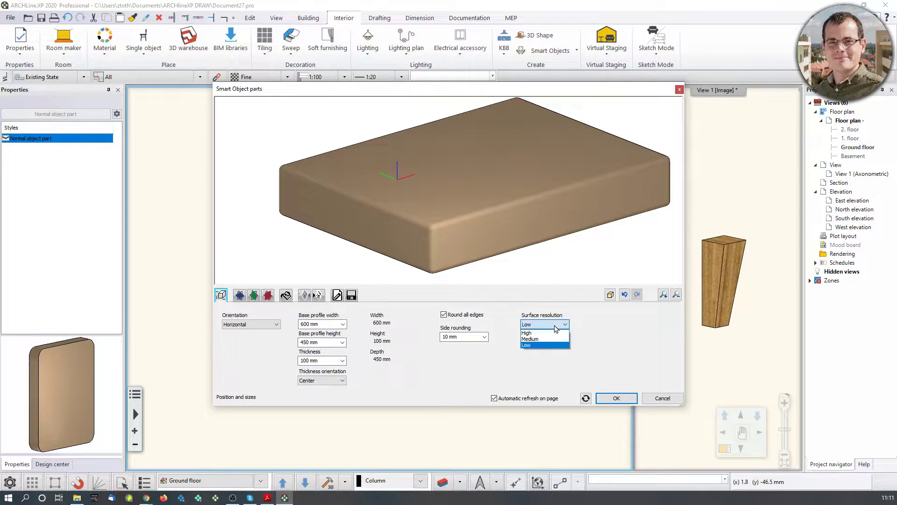
{"action": "left_click", "coordinate": [528, 332]}
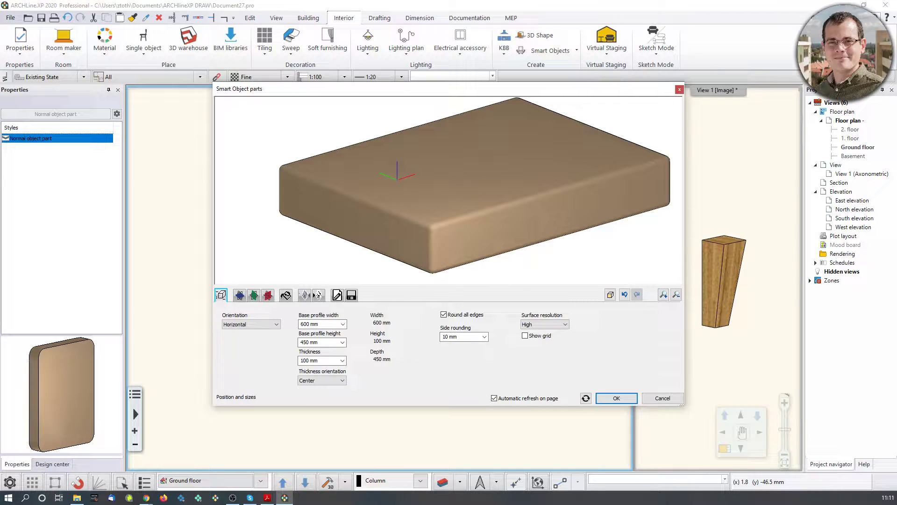
- Search the material library for Textil, apply Textil-linen2 to the whole part and inspect the fabric
{"action": "left_click", "coordinate": [287, 296]}
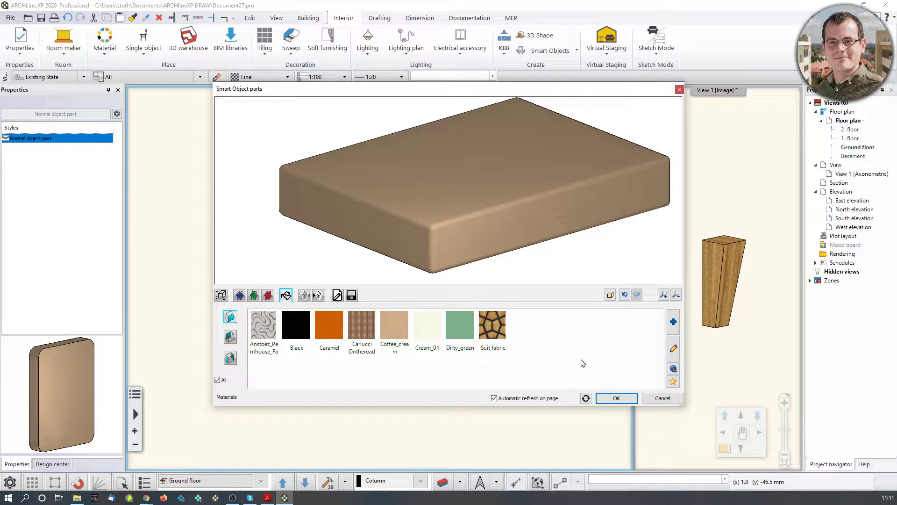
{"action": "left_click", "coordinate": [674, 321]}
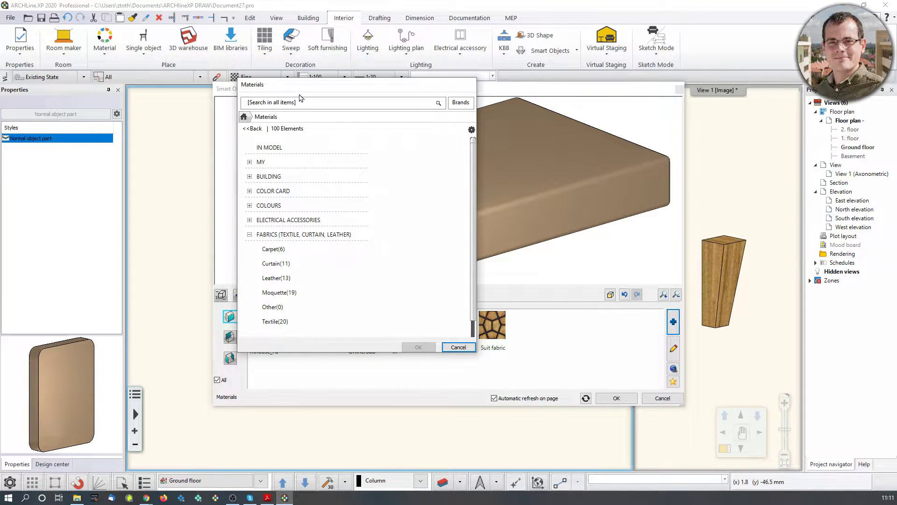
{"action": "left_click", "coordinate": [274, 106]}
{"action": "type", "text": "Textil"}
{"action": "key", "text": "Return"}
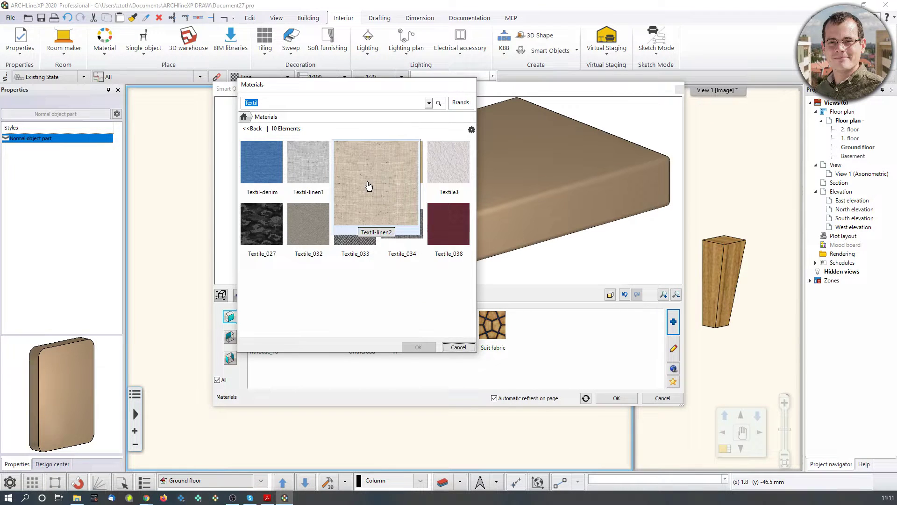
{"action": "left_click", "coordinate": [362, 183]}
{"action": "left_click", "coordinate": [419, 347]}
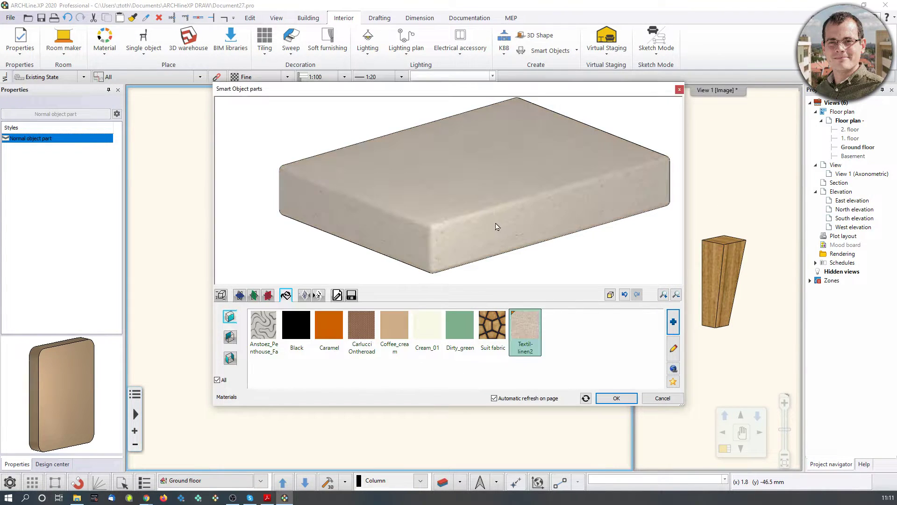
{"action": "scroll", "coordinate": [507, 221], "scroll_direction": "up", "scroll_amount": 5}
{"action": "scroll", "coordinate": [408, 183], "scroll_direction": "down", "scroll_amount": 2}
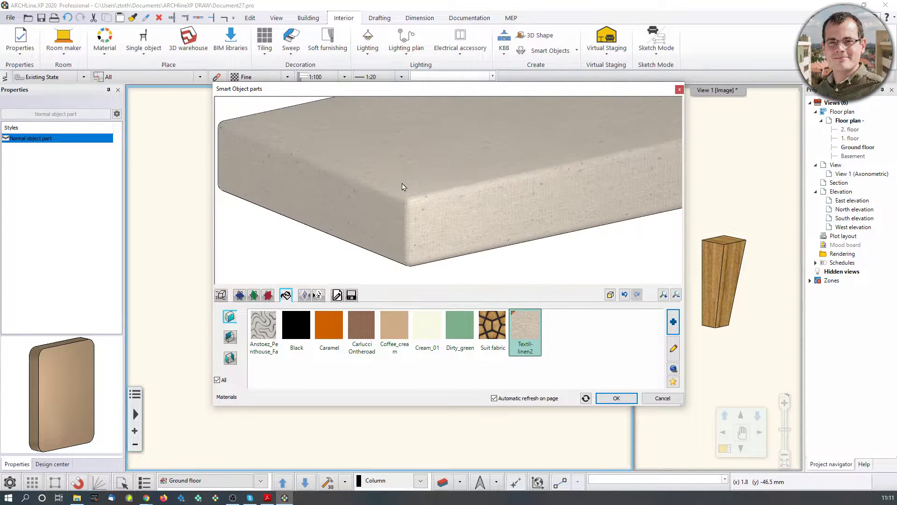
{"action": "scroll", "coordinate": [405, 204], "scroll_direction": "down", "scroll_amount": 3}
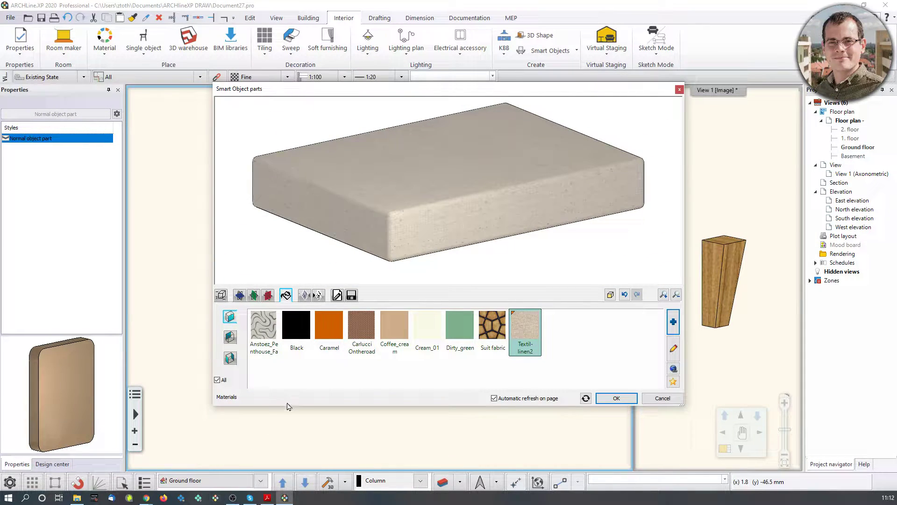
- Save the linen block to the library as Esmeralda_Ottoman_base in category MY, sub category Ottoman
{"action": "left_click", "coordinate": [337, 295]}
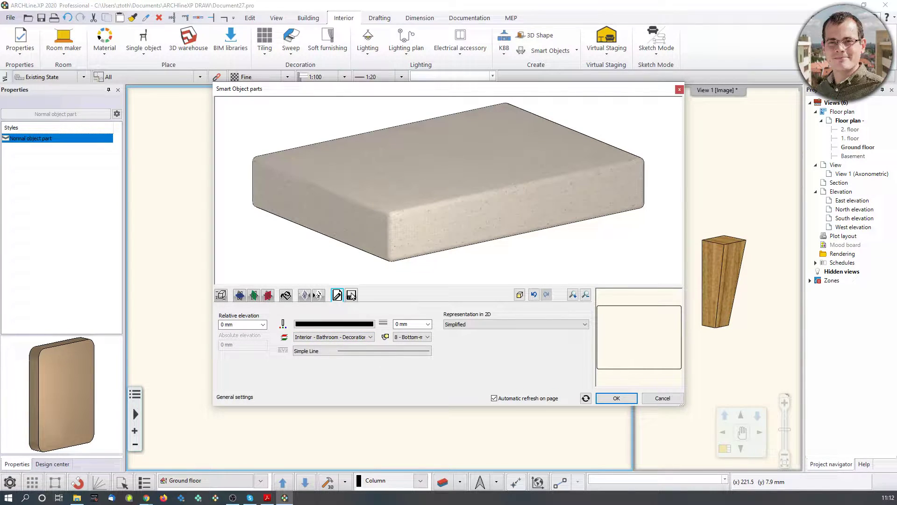
{"action": "left_click", "coordinate": [352, 295]}
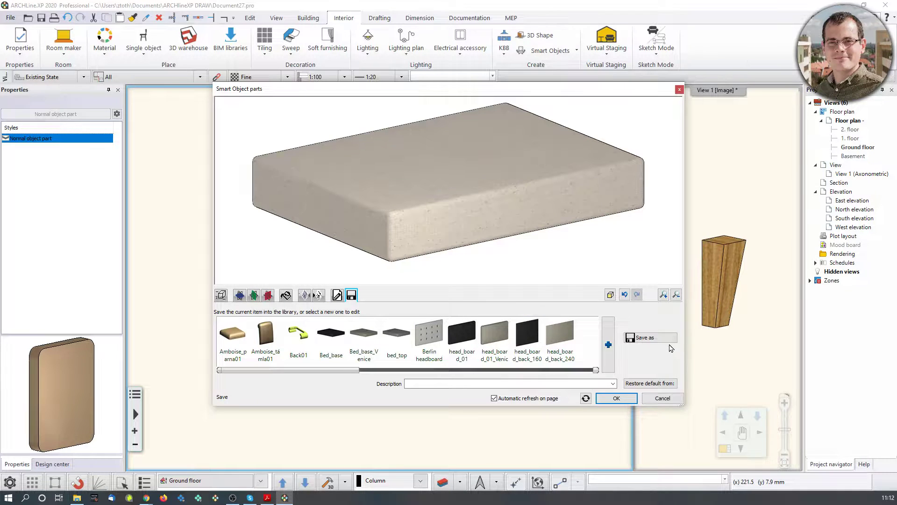
{"action": "left_click", "coordinate": [644, 337]}
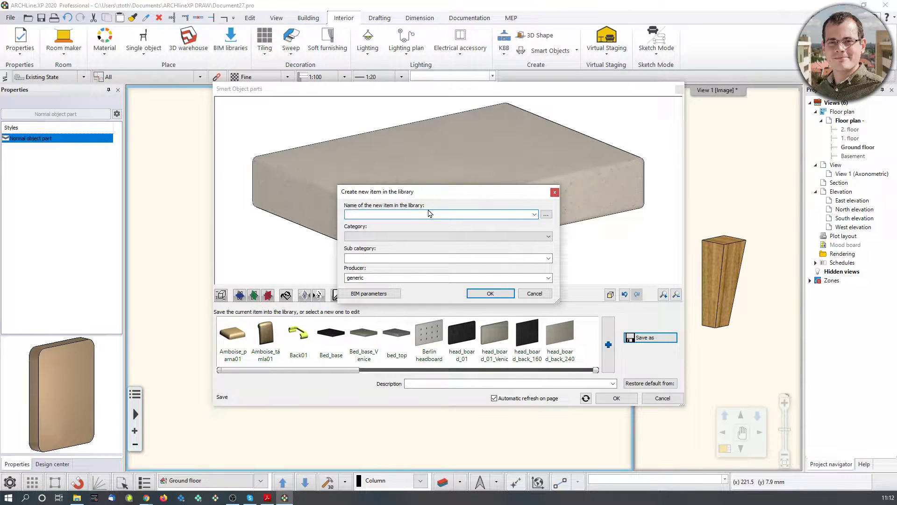
{"action": "type", "text": "Esmeralda_Ottoman_base"}
{"action": "left_click", "coordinate": [427, 236]}
{"action": "left_click", "coordinate": [383, 347]}
{"action": "left_click", "coordinate": [393, 257]}
{"action": "type", "text": "Ottoman"}
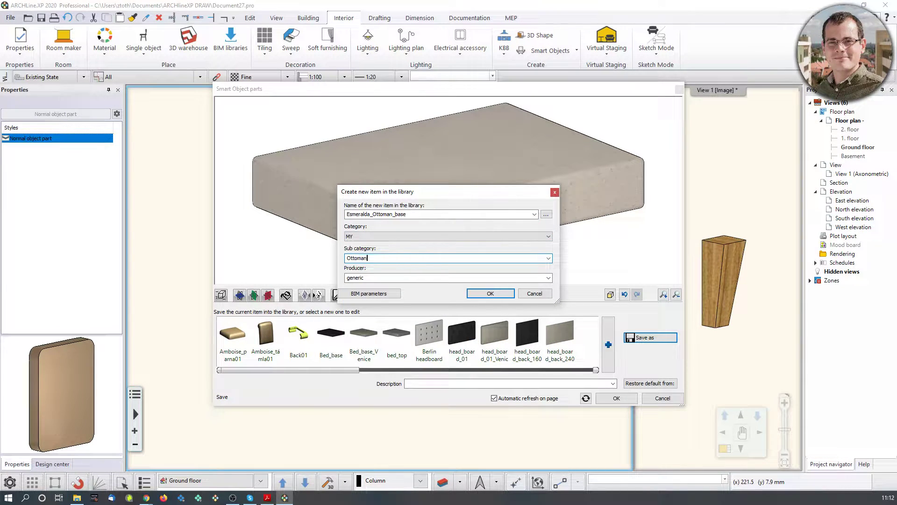
{"action": "left_click", "coordinate": [490, 293]}
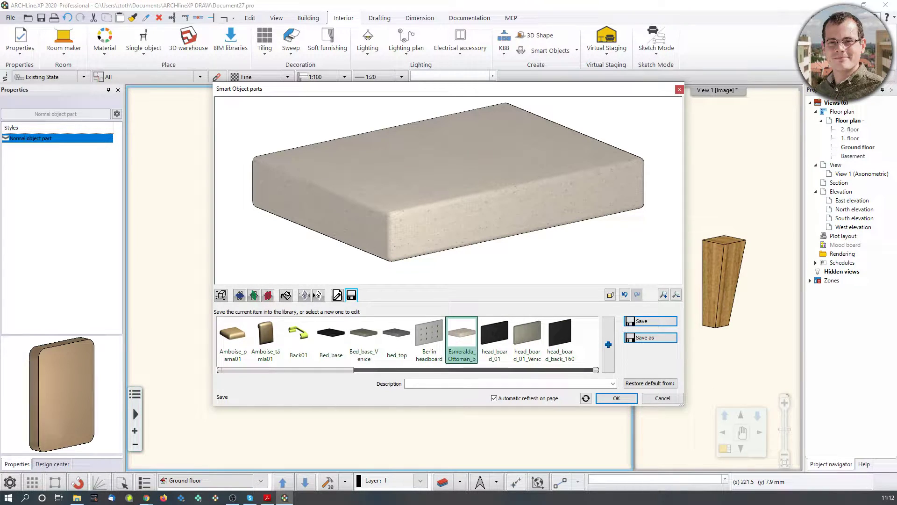
- Check the Pillow effect instructions for the cushion in the PDF course guide
{"action": "left_click_drag", "start_coordinate": [0, 84], "coordinate": [501, 61]}
{"action": "left_click_drag", "start_coordinate": [526, 429], "coordinate": [565, 426]}
{"action": "scroll", "coordinate": [616, 365], "scroll_direction": "down", "scroll_amount": 1}
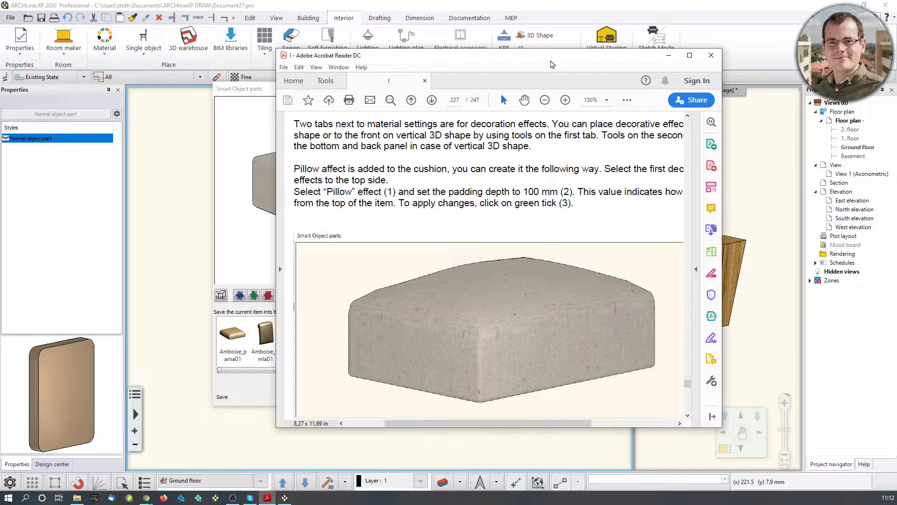
{"action": "left_click_drag", "start_coordinate": [553, 64], "coordinate": [0, 84]}
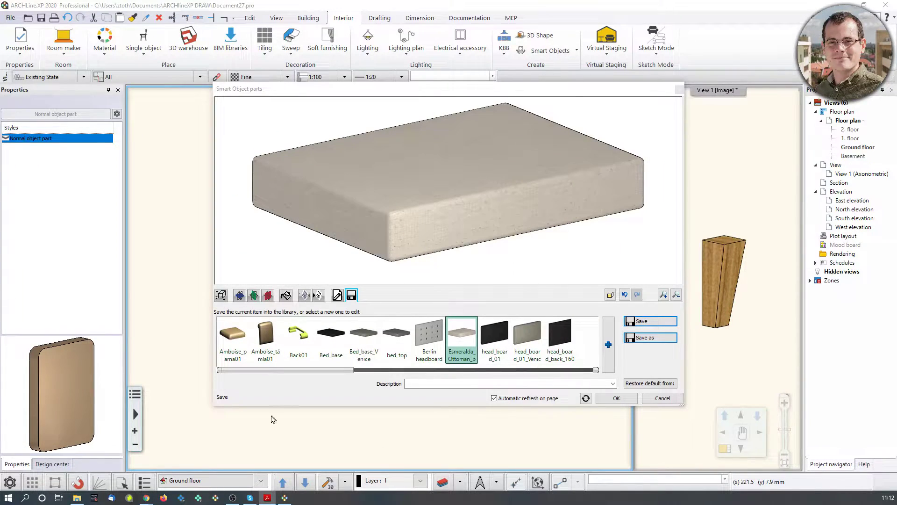
- Accept the part settings and place one copy of the block beside the leg on the ground floor plan
{"action": "left_click", "coordinate": [616, 398]}
{"action": "scroll", "coordinate": [451, 252], "scroll_direction": "down", "scroll_amount": 4}
{"action": "middle_click_drag", "start_coordinate": [468, 249], "coordinate": [381, 244]}
{"action": "left_click", "coordinate": [371, 245]}
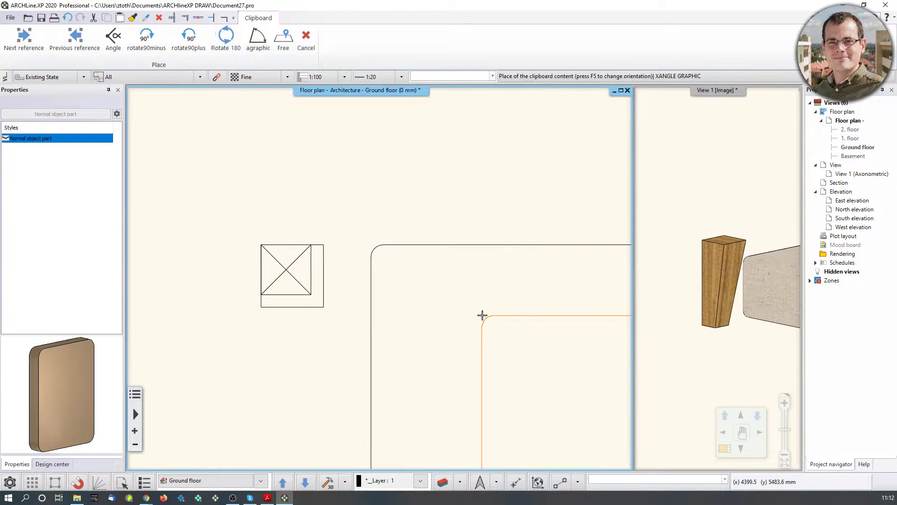
{"action": "key", "text": "Escape"}
{"action": "scroll", "coordinate": [485, 319], "scroll_direction": "down", "scroll_amount": 2}
{"action": "scroll", "coordinate": [773, 314], "scroll_direction": "down", "scroll_amount": 2}
{"action": "middle_click_drag", "start_coordinate": [774, 313], "coordinate": [737, 331]}
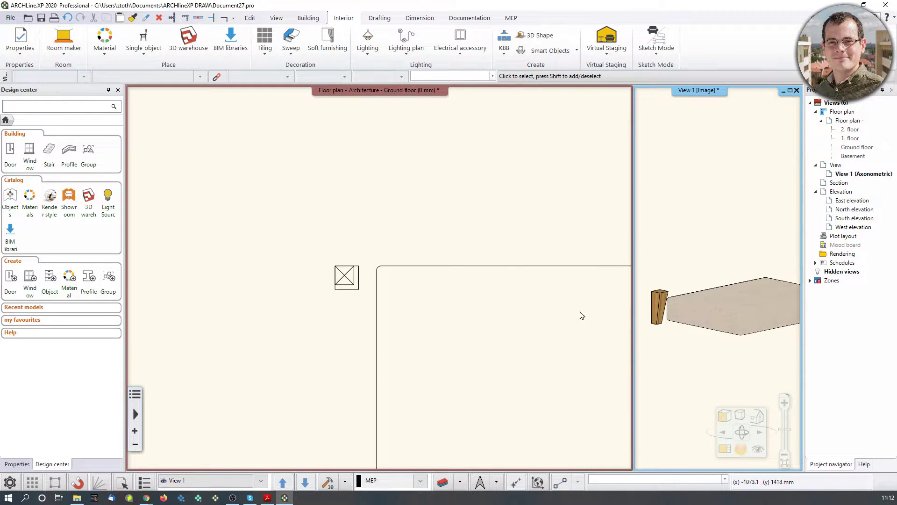
- Reopen the placed block's part settings, set its thickness to 160 mm and inspect the thicker shape
{"action": "double_click", "coordinate": [517, 266]}
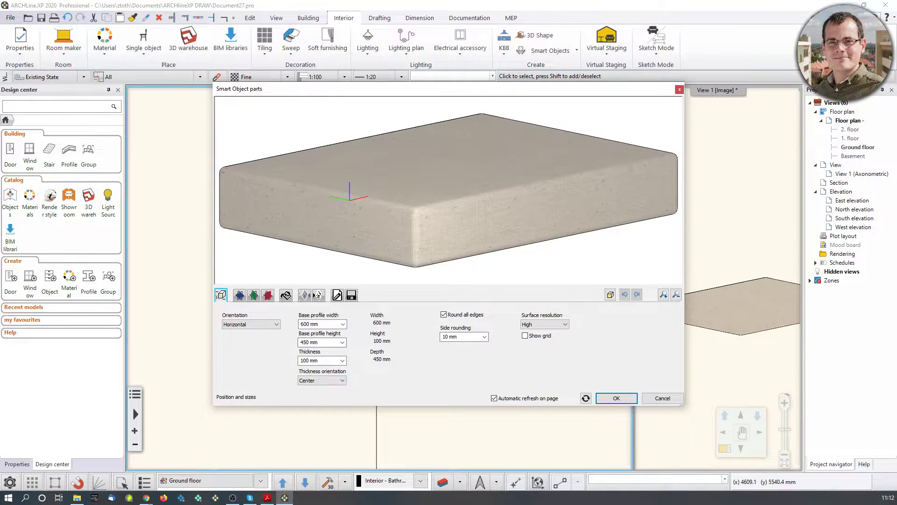
{"action": "left_click", "coordinate": [309, 361]}
{"action": "type", "text": "160"}
{"action": "left_click", "coordinate": [328, 343]}
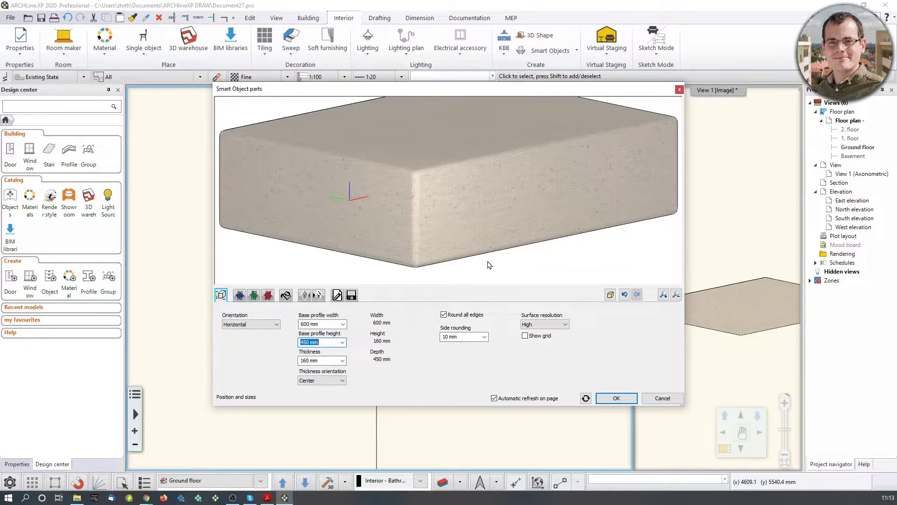
{"action": "scroll", "coordinate": [497, 195], "scroll_direction": "down", "scroll_amount": 2}
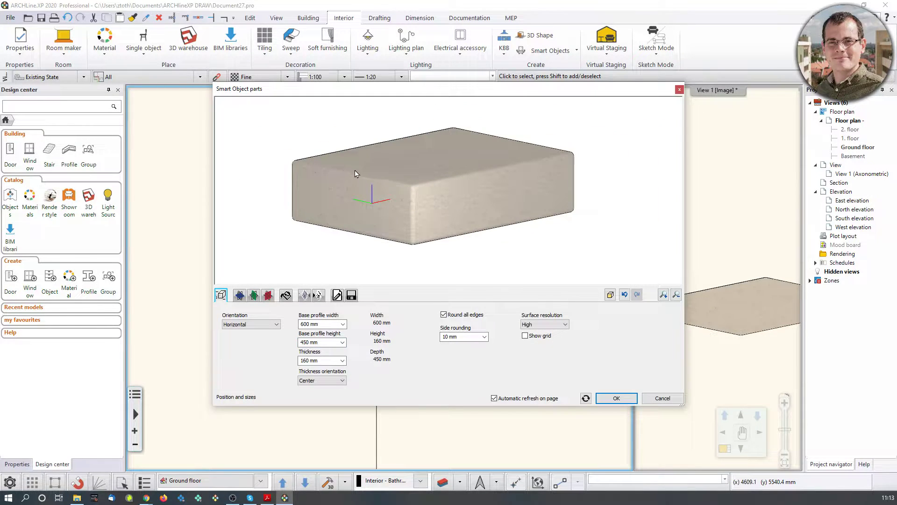
{"action": "left_click_drag", "start_coordinate": [565, 170], "coordinate": [518, 154]}
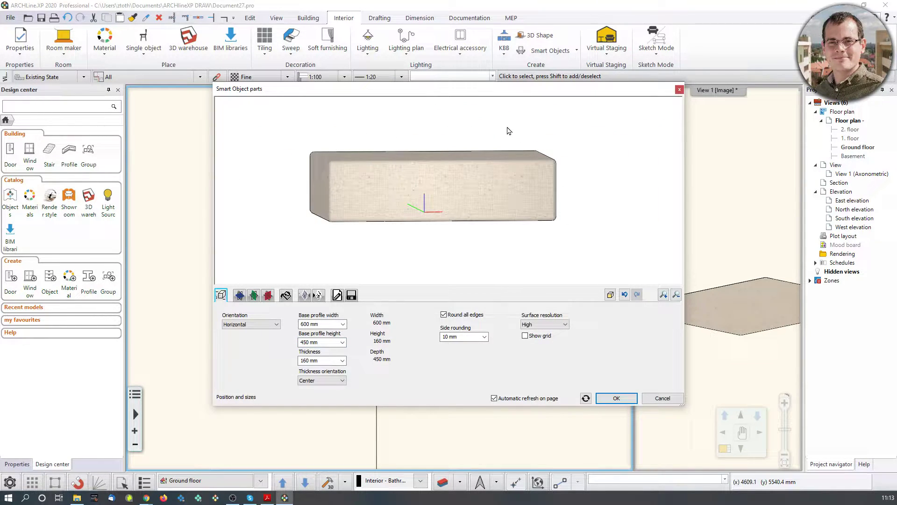
{"action": "left_click_drag", "start_coordinate": [334, 149], "coordinate": [368, 167]}
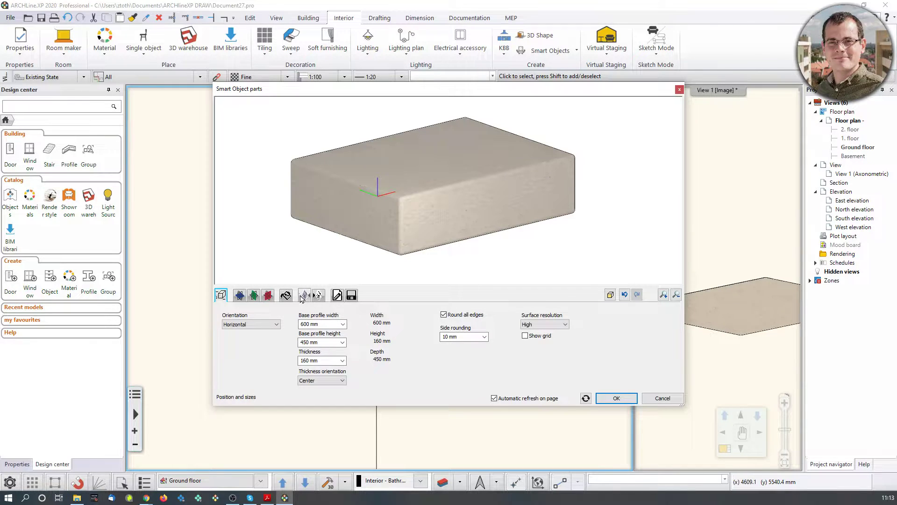
- Apply the Pillow effect with 100 mm padding depth to the full top surface of the block and inspect it
{"action": "left_click", "coordinate": [319, 295]}
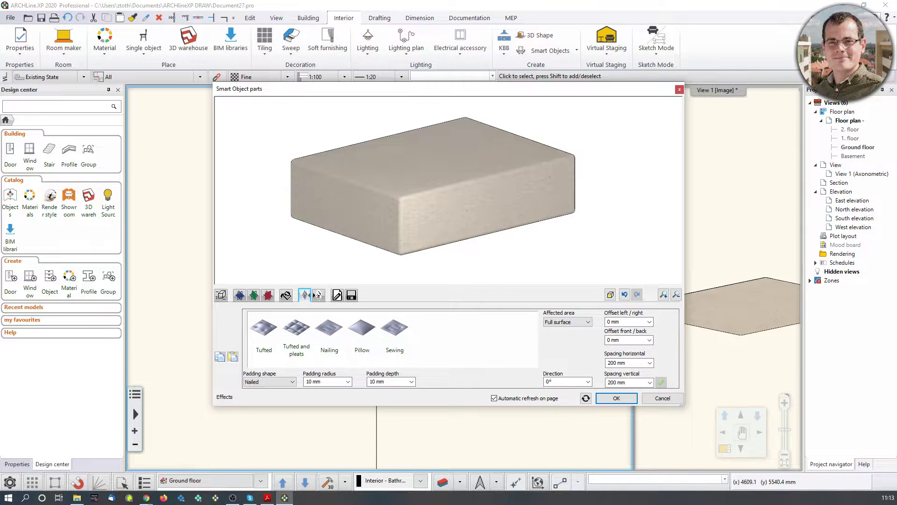
{"action": "left_click", "coordinate": [359, 340]}
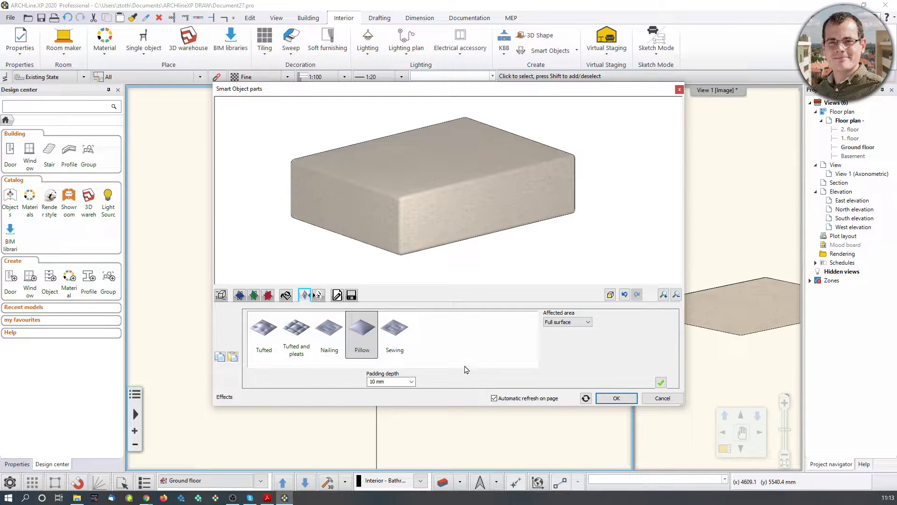
{"action": "left_click", "coordinate": [375, 382]}
{"action": "type", "text": "0"}
{"action": "left_click", "coordinate": [438, 357]}
{"action": "left_click_drag", "start_coordinate": [492, 249], "coordinate": [521, 274]}
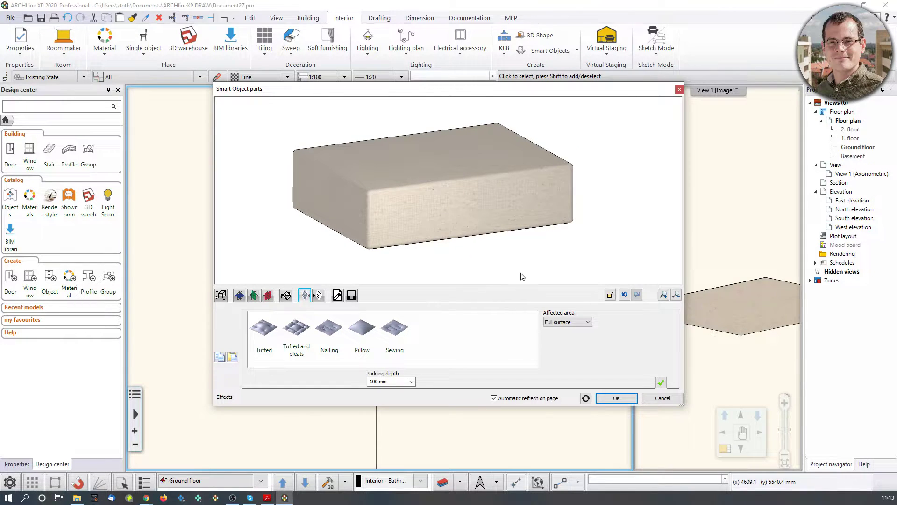
{"action": "left_click", "coordinate": [661, 383]}
{"action": "left_click_drag", "start_coordinate": [481, 220], "coordinate": [502, 233]}
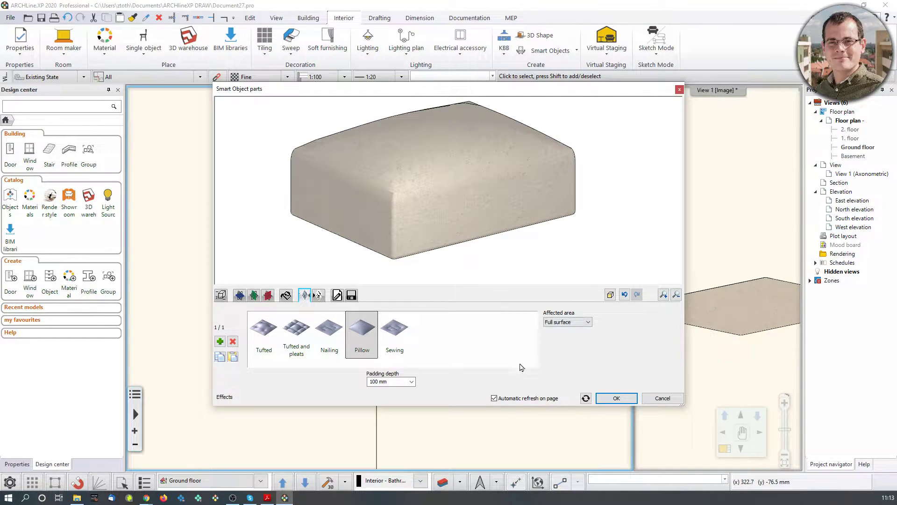
{"action": "left_click_drag", "start_coordinate": [504, 233], "coordinate": [388, 225]}
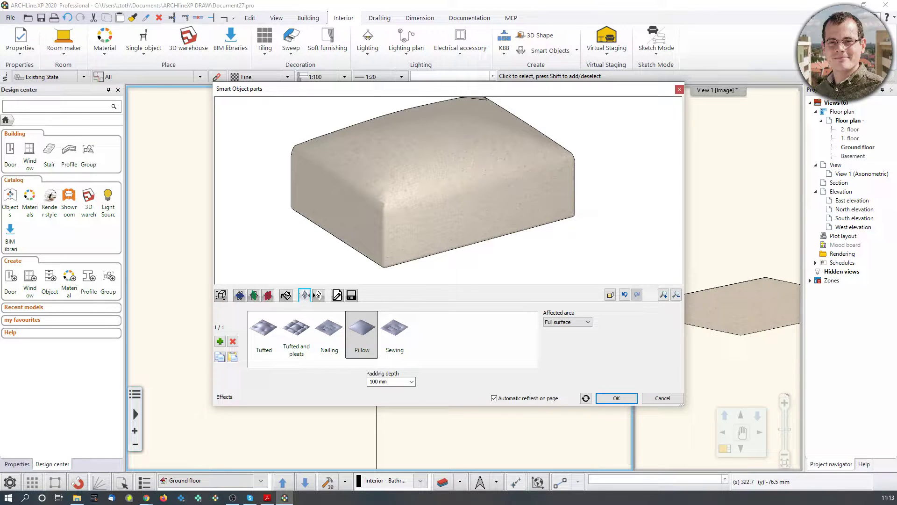
{"action": "right_click", "coordinate": [426, 248]}
{"action": "left_click", "coordinate": [422, 245]}
{"action": "left_click_drag", "start_coordinate": [404, 218], "coordinate": [389, 189]}
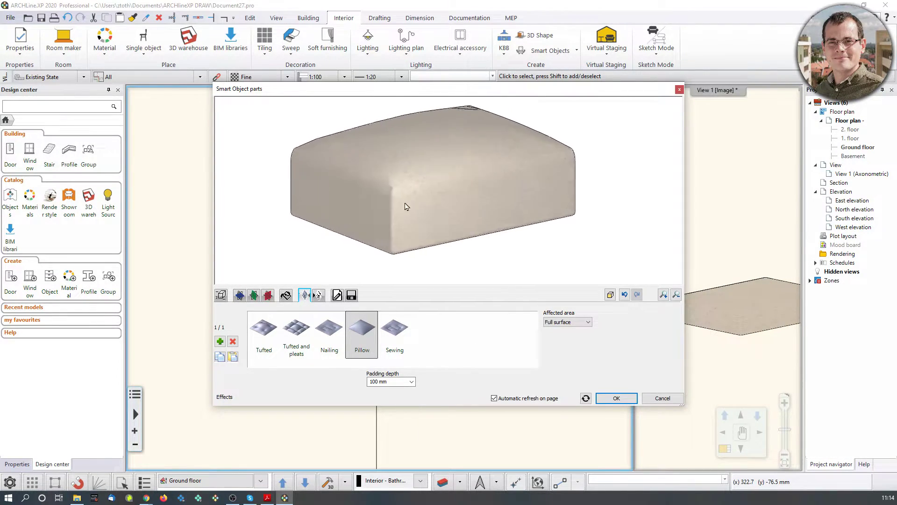
- Save the cushion as a new library item named Esmeralda_Ottoman_top in category MY, sub category Ottoman, and accept the part settings
{"action": "left_click", "coordinate": [351, 295]}
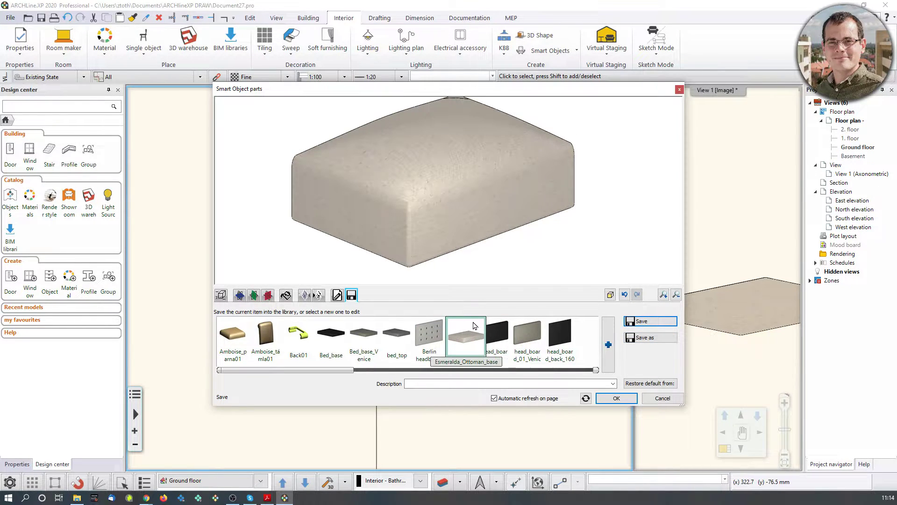
{"action": "left_click", "coordinate": [649, 337]}
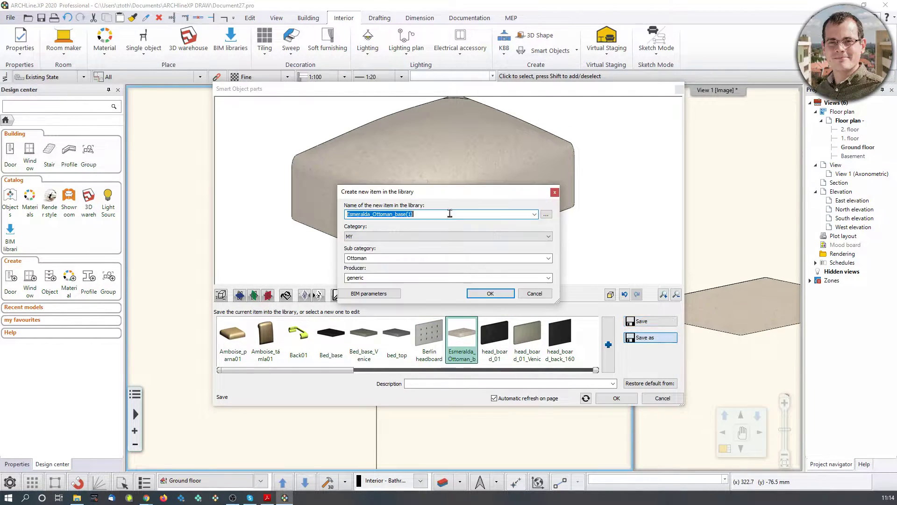
{"action": "left_click", "coordinate": [435, 214]}
{"action": "left_click_drag", "start_coordinate": [416, 222], "coordinate": [401, 230]}
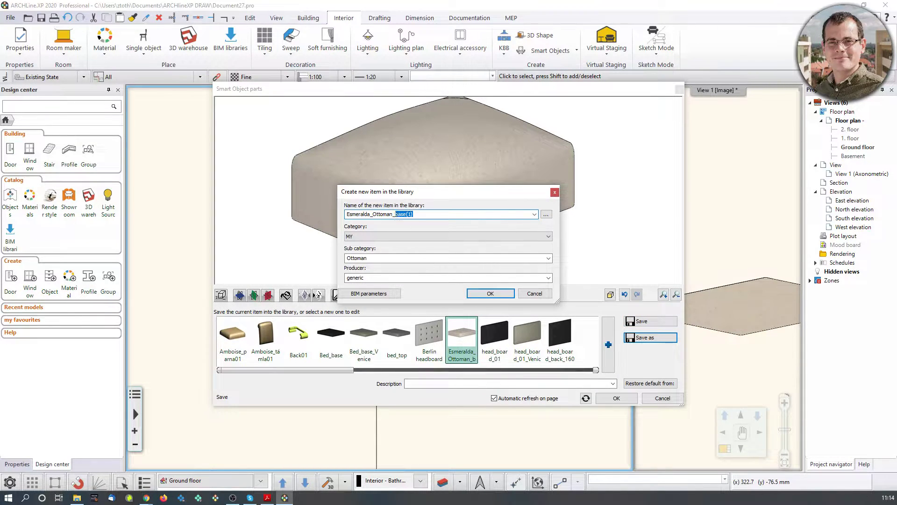
{"action": "left_click", "coordinate": [494, 298]}
{"action": "left_click", "coordinate": [616, 399]}
- Search the Design center for esmeralda and place Esmeralda_Ottoman_base beside the cushion on the floor plan
{"action": "middle_click_drag", "start_coordinate": [715, 289], "coordinate": [661, 316]}
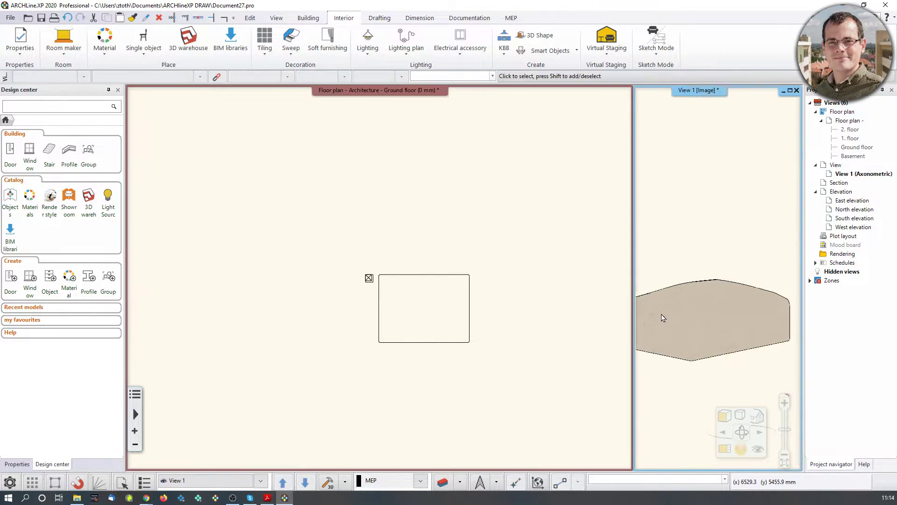
{"action": "scroll", "coordinate": [717, 306], "scroll_direction": "down", "scroll_amount": 2}
{"action": "scroll", "coordinate": [729, 306], "scroll_direction": "up", "scroll_amount": 2}
{"action": "right_click_drag", "start_coordinate": [719, 308], "coordinate": [709, 264]}
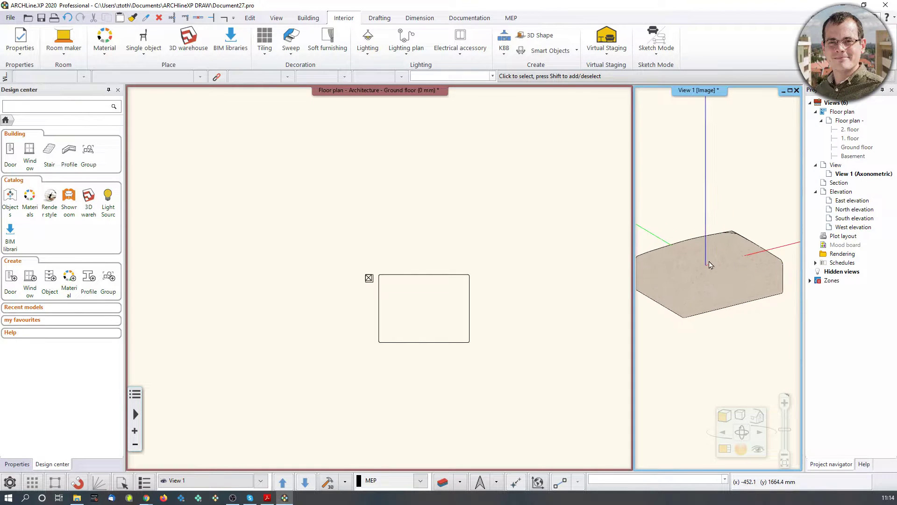
{"action": "middle_click_drag", "start_coordinate": [703, 274], "coordinate": [724, 273]}
{"action": "scroll", "coordinate": [725, 275], "scroll_direction": "down", "scroll_amount": 2}
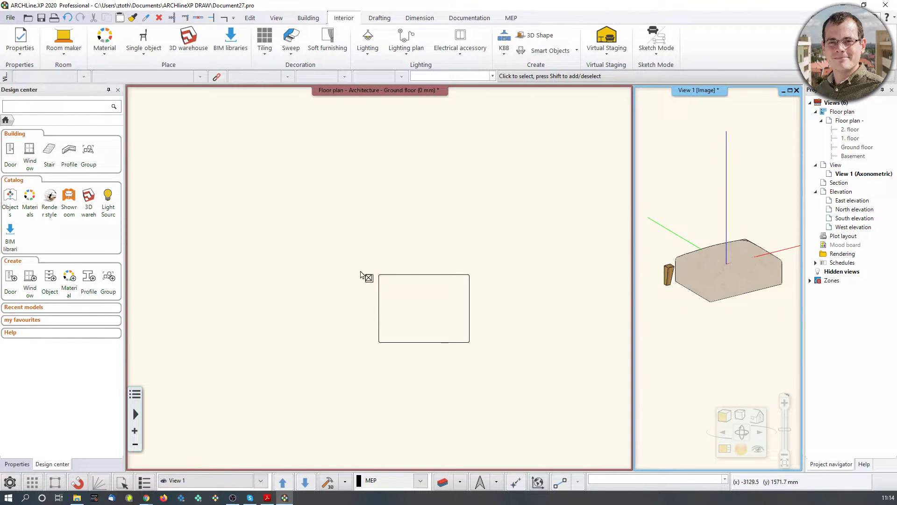
{"action": "left_click", "coordinate": [51, 105]}
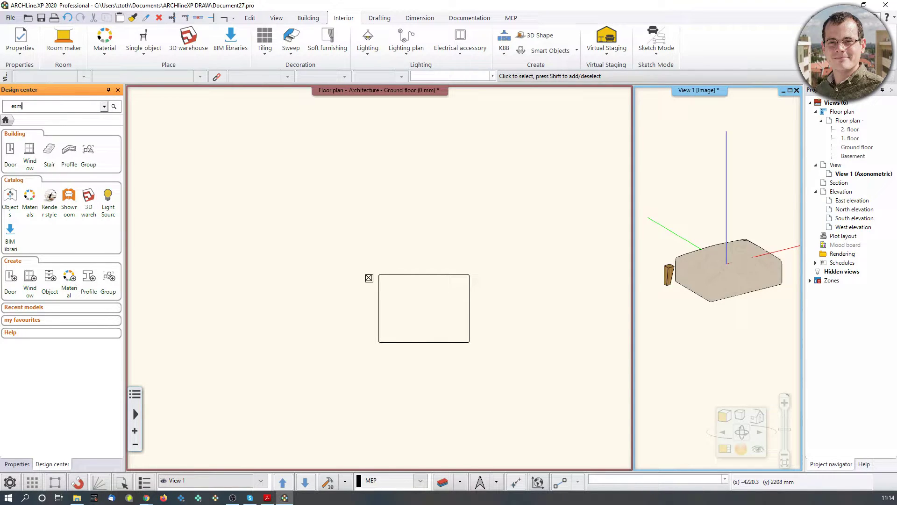
{"action": "type", "text": "esmeralda"}
{"action": "key", "text": "Return"}
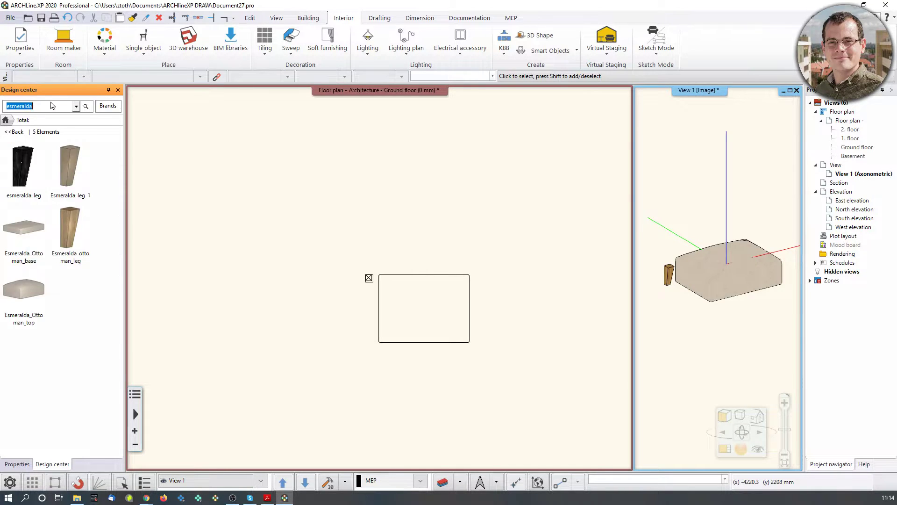
{"action": "left_click_drag", "start_coordinate": [24, 229], "coordinate": [497, 272]}
{"action": "left_click", "coordinate": [485, 274]}
{"action": "key", "text": "Escape"}
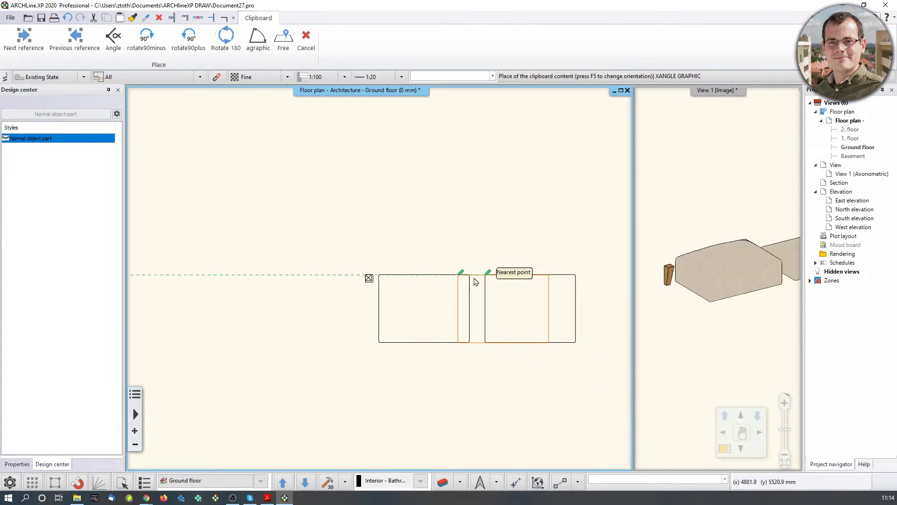
- Swap the 3D view into the main window and raise the cushion vertically by about 134 mm
{"action": "middle_click_drag", "start_coordinate": [724, 255], "coordinate": [680, 279]}
{"action": "scroll", "coordinate": [680, 278], "scroll_direction": "down", "scroll_amount": 3}
{"action": "left_click", "coordinate": [724, 450]}
{"action": "mouse_move", "coordinate": [452, 310]}
{"action": "middle_mouse_down", "text": "shift"}
{"action": "mouse_move", "coordinate": [439, 312]}
{"action": "mouse_move", "coordinate": [441, 304]}
{"action": "middle_mouse_up", "text": "shift"}
{"action": "scroll", "coordinate": [442, 303], "scroll_direction": "down", "scroll_amount": 2}
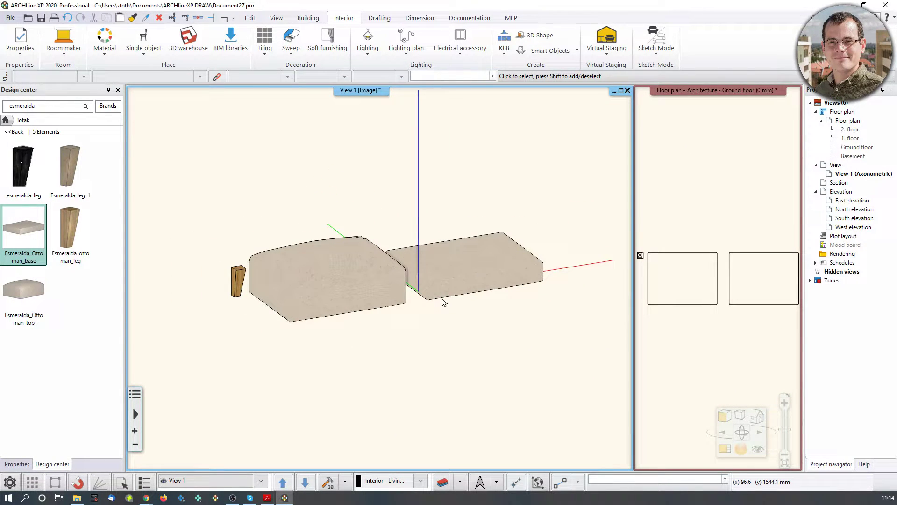
{"action": "left_click", "coordinate": [320, 286]}
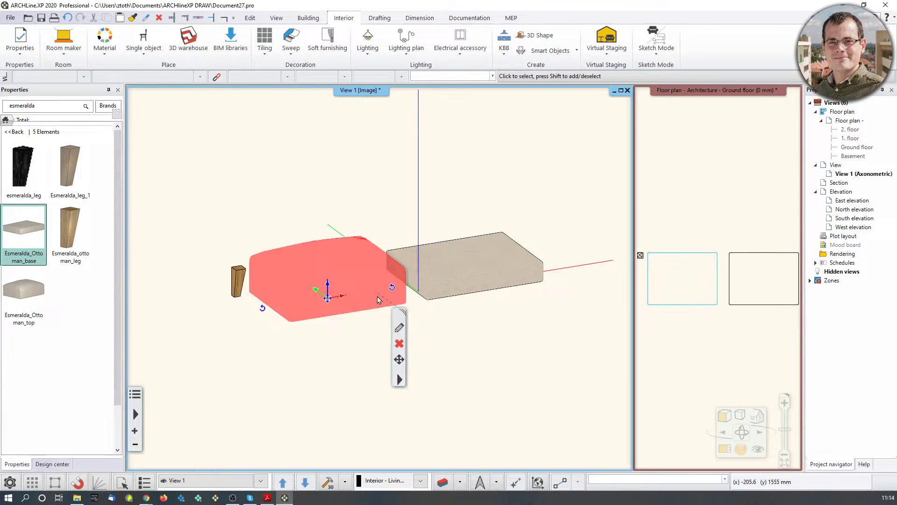
{"action": "left_click", "coordinate": [328, 285]}
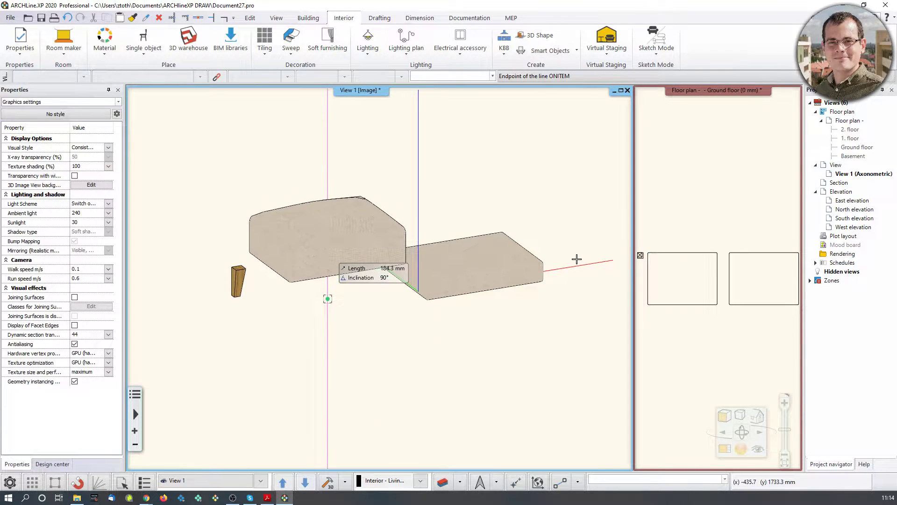
{"action": "left_click", "coordinate": [360, 277]}
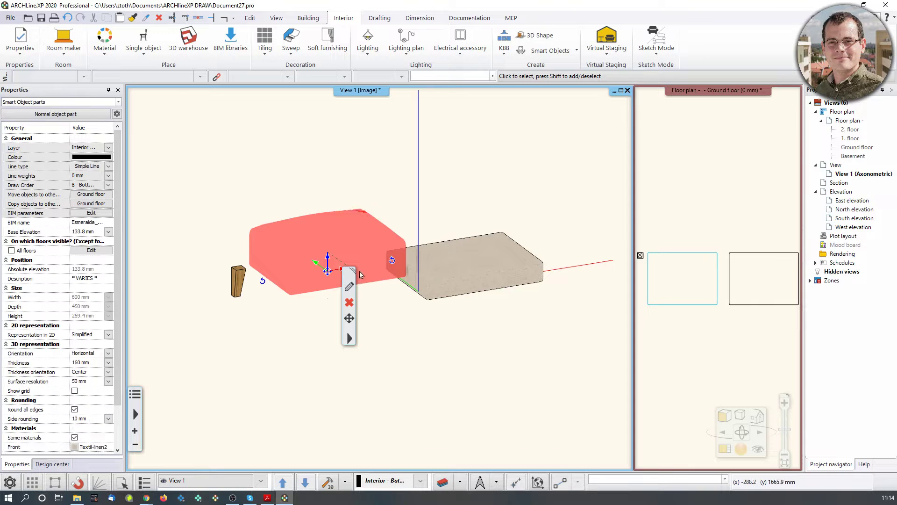
- Move the raised cushion along its X axis until it sits over the base block
{"action": "middle_click_drag", "start_coordinate": [321, 254], "coordinate": [282, 267]}
{"action": "left_click", "coordinate": [306, 283]}
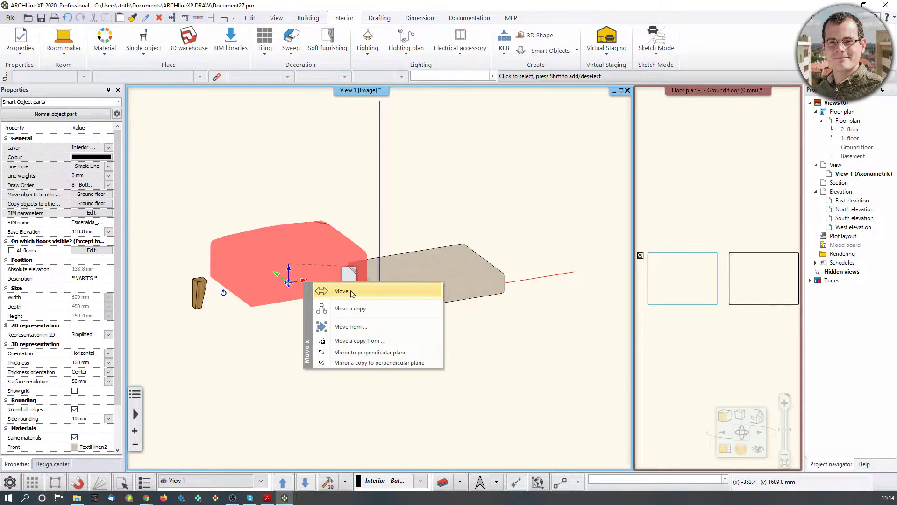
{"action": "left_click", "coordinate": [323, 289]}
{"action": "left_click", "coordinate": [435, 291]}
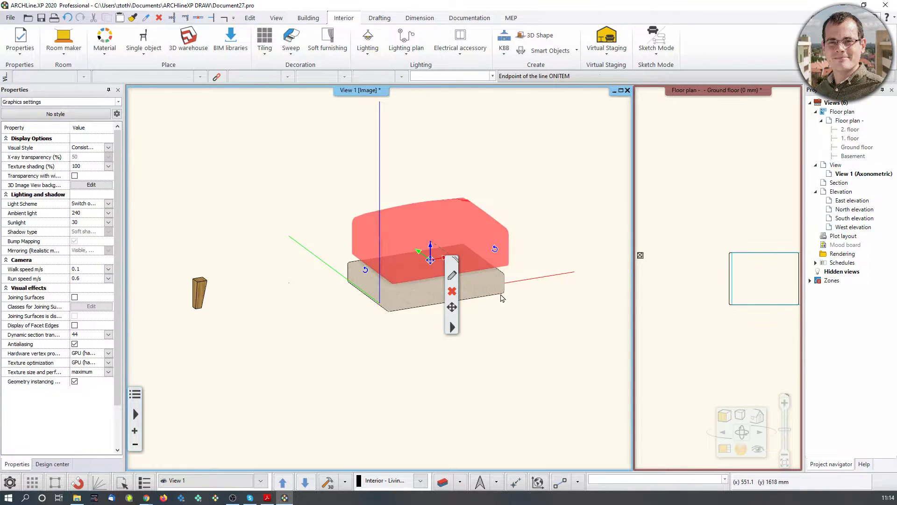
{"action": "middle_click_drag", "start_coordinate": [504, 299], "coordinate": [456, 290]}
{"action": "scroll", "coordinate": [469, 236], "scroll_direction": "down", "scroll_amount": 2}
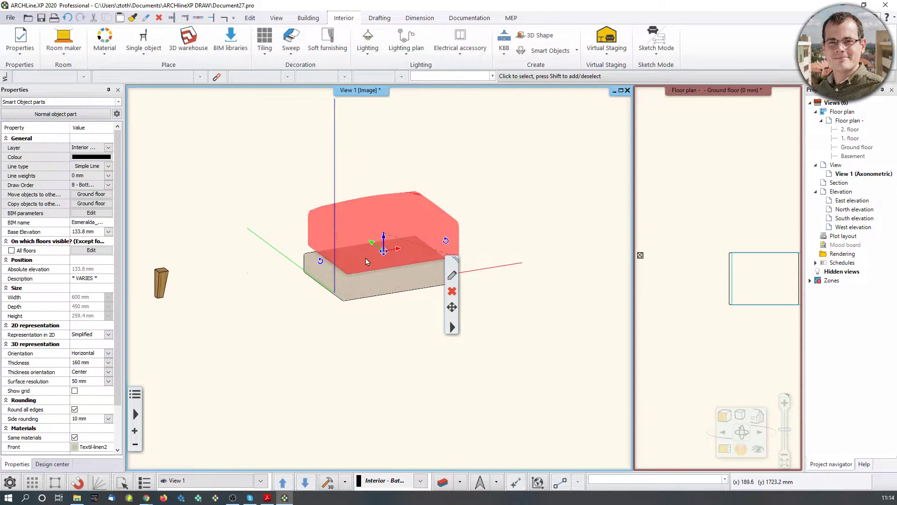
{"action": "scroll", "coordinate": [360, 252], "scroll_direction": "up", "scroll_amount": 2}
{"action": "left_click", "coordinate": [368, 353]}
{"action": "left_click", "coordinate": [391, 369]}
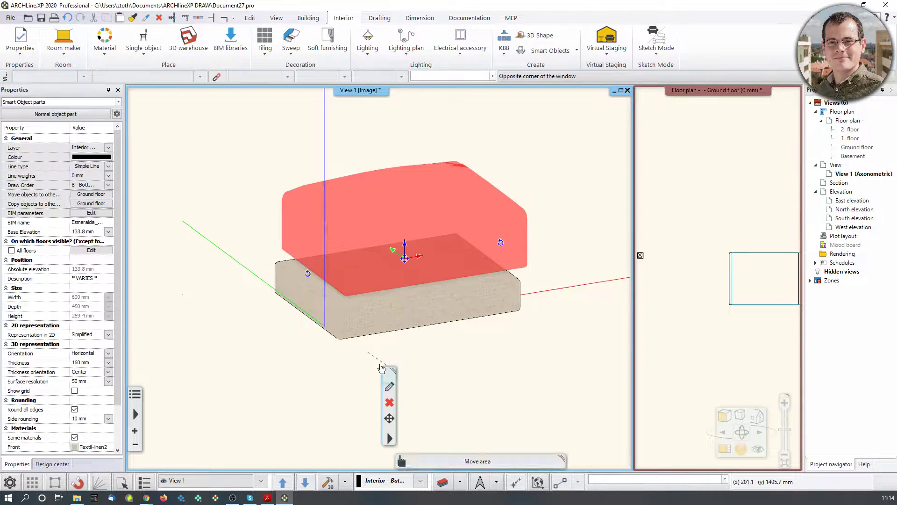
{"action": "scroll", "coordinate": [491, 383], "scroll_direction": "down", "scroll_amount": 2}
{"action": "left_click", "coordinate": [512, 377]}
{"action": "key", "text": "Escape"}
{"action": "left_click", "coordinate": [255, 133]}
{"action": "left_click", "coordinate": [624, 428]}
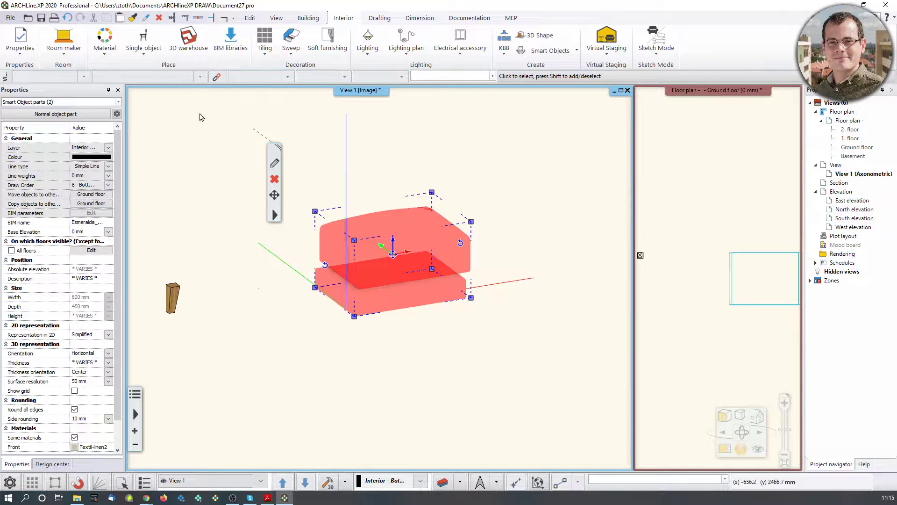
{"action": "left_click", "coordinate": [385, 383]}
{"action": "key", "text": "Escape"}
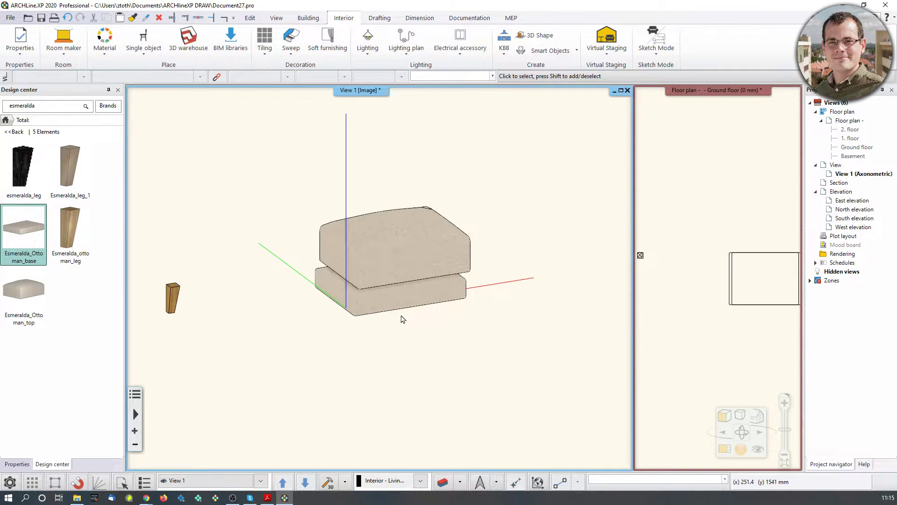
- Start an assembled smart object, search the object library for esmeralda and load Esmeralda_Ottoman_base as its first part
{"action": "left_click", "coordinate": [577, 50]}
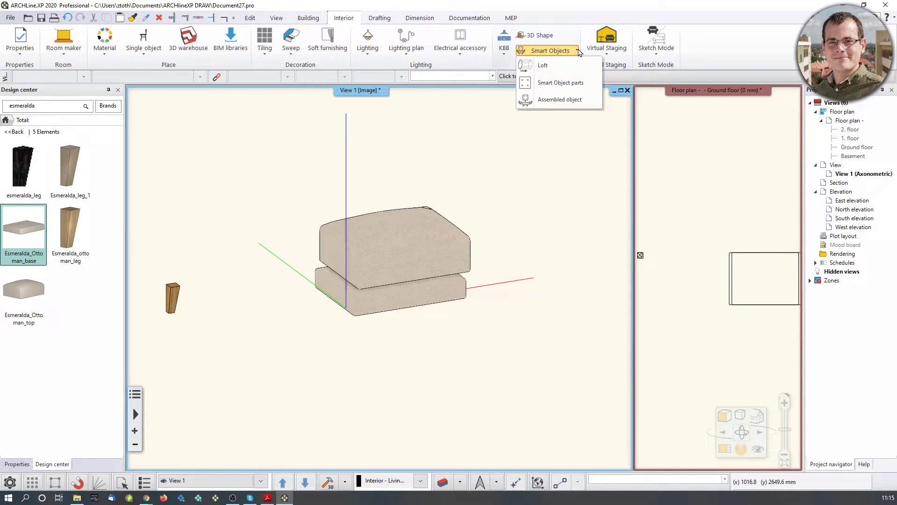
{"action": "left_click", "coordinate": [571, 103]}
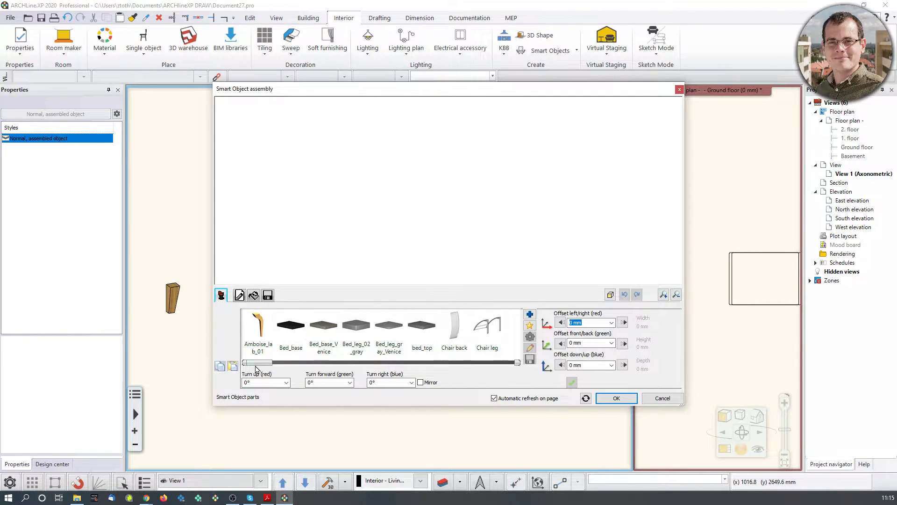
{"action": "left_click_drag", "start_coordinate": [258, 364], "coordinate": [503, 366]}
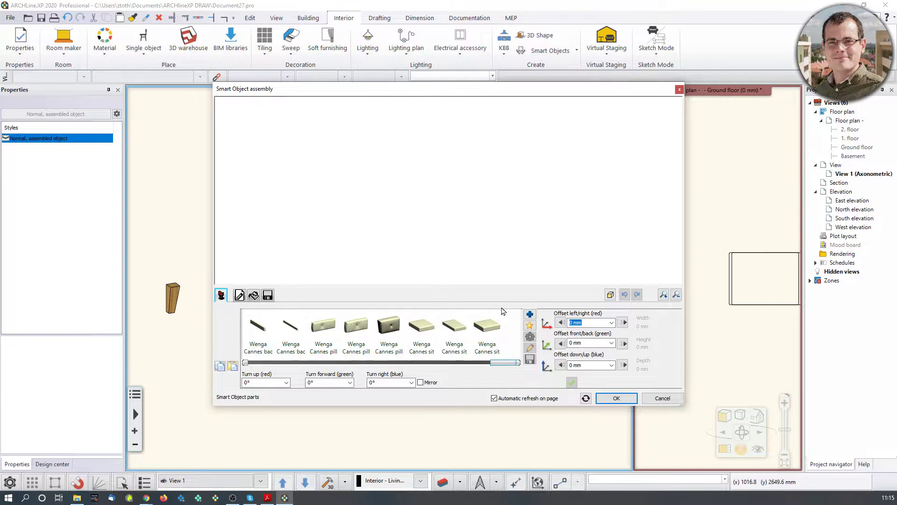
{"action": "left_click", "coordinate": [530, 314]}
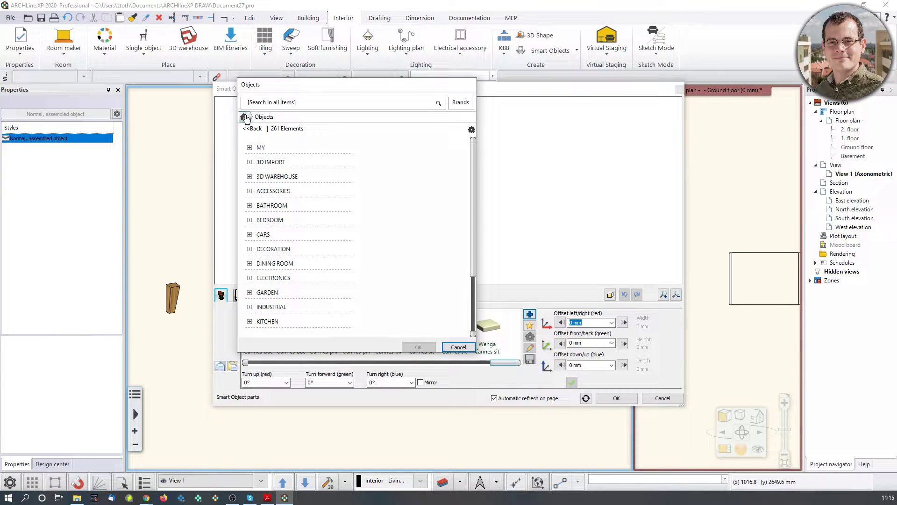
{"action": "left_click", "coordinate": [274, 107]}
{"action": "type", "text": "esmeralda"}
{"action": "key", "text": "Return"}
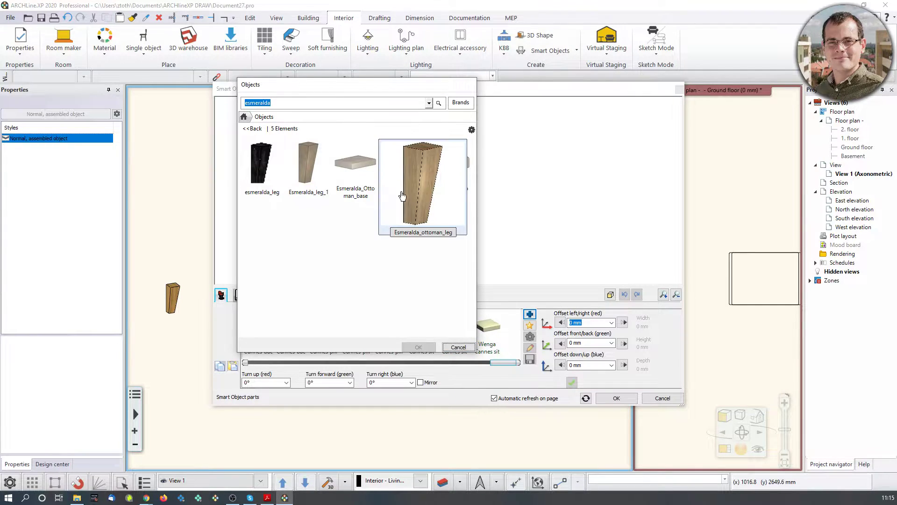
{"action": "left_click", "coordinate": [354, 182]}
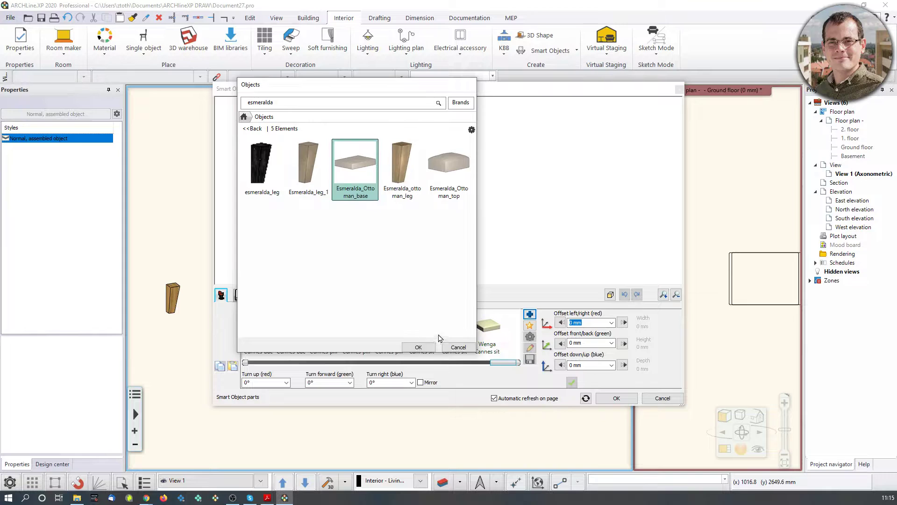
{"action": "left_click", "coordinate": [419, 347]}
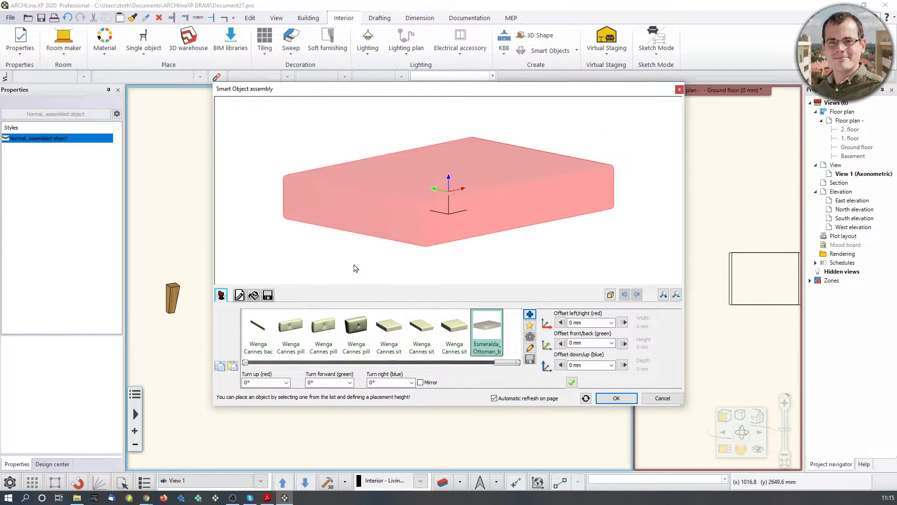
{"action": "scroll", "coordinate": [534, 215], "scroll_direction": "down", "scroll_amount": 3}
{"action": "scroll", "coordinate": [533, 215], "scroll_direction": "up", "scroll_amount": 2}
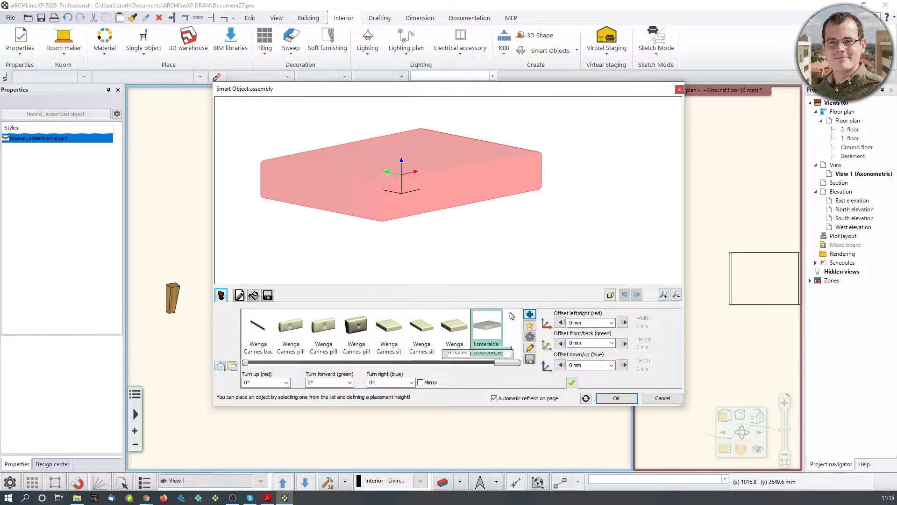
{"action": "left_click", "coordinate": [530, 314]}
{"action": "mouse_move", "coordinate": [298, 176]}
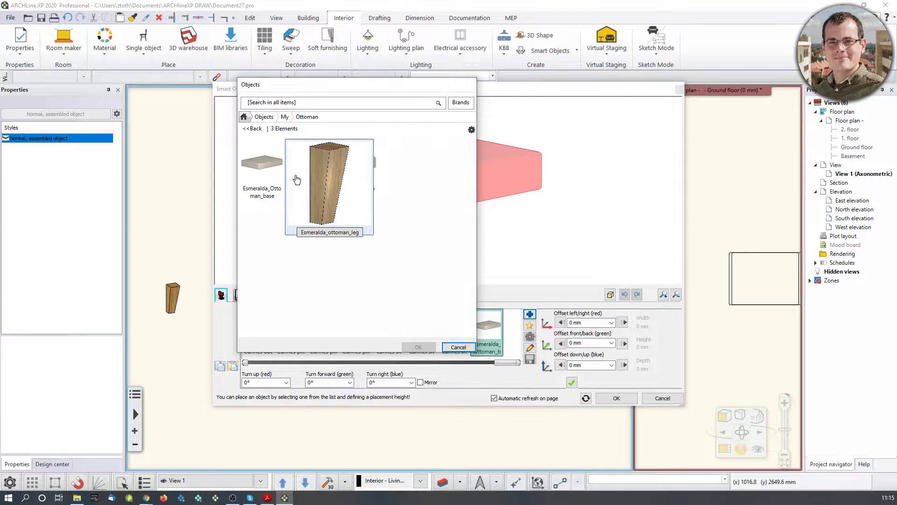
{"action": "left_click", "coordinate": [321, 192]}
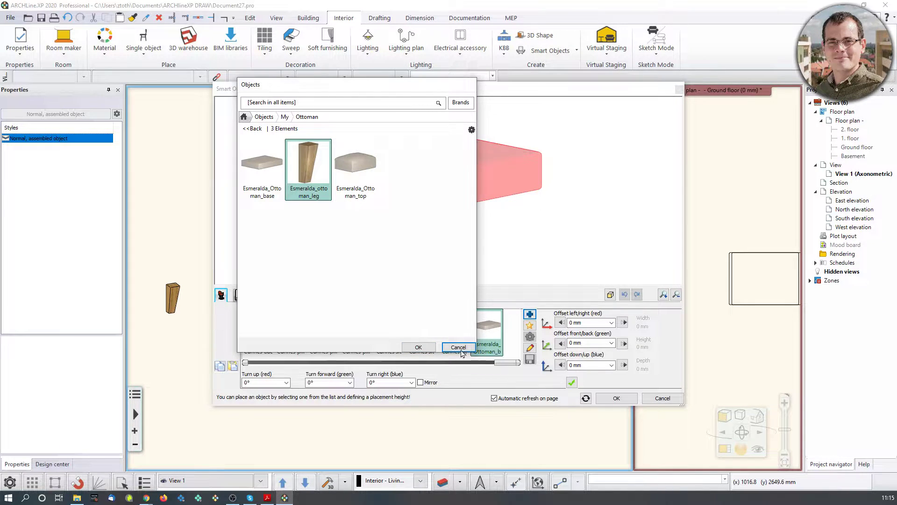
{"action": "left_click", "coordinate": [460, 349]}
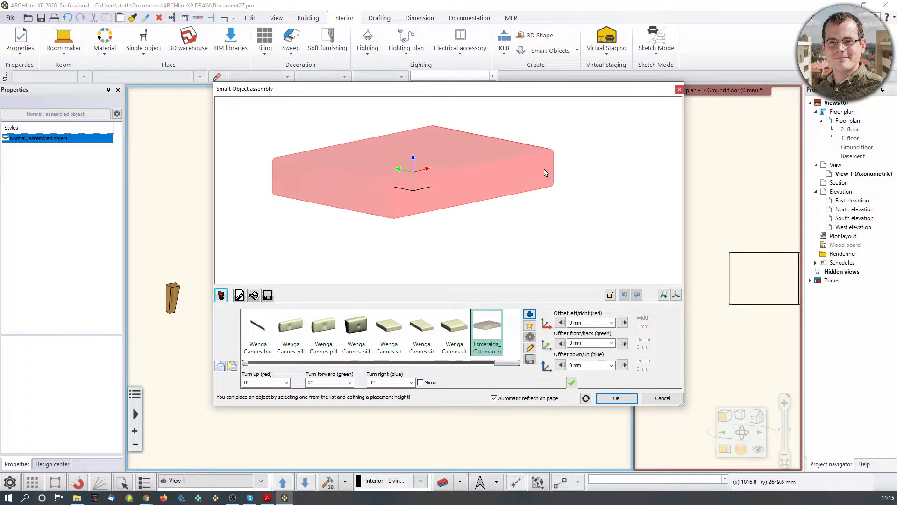
- Place the base in the assembly at zero offsets and set its underside as the placement plane for a new part
{"action": "left_click", "coordinate": [571, 383]}
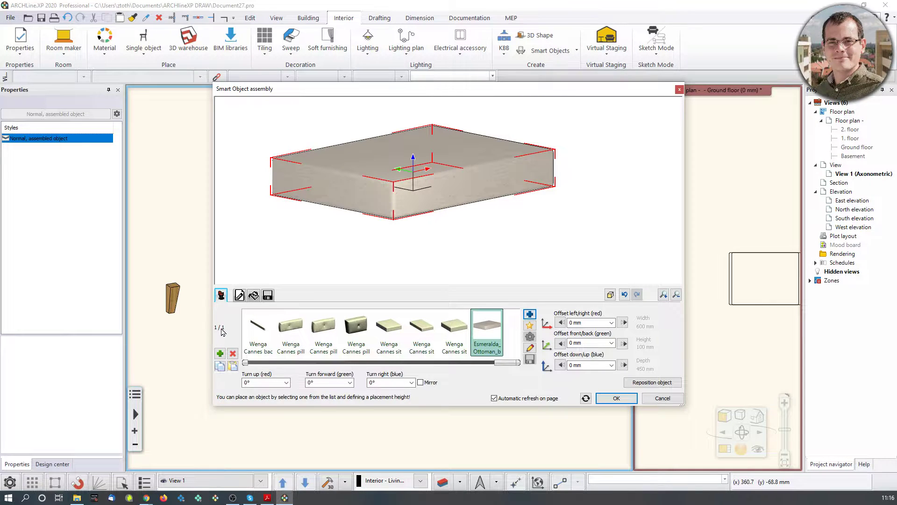
{"action": "left_click", "coordinate": [221, 354]}
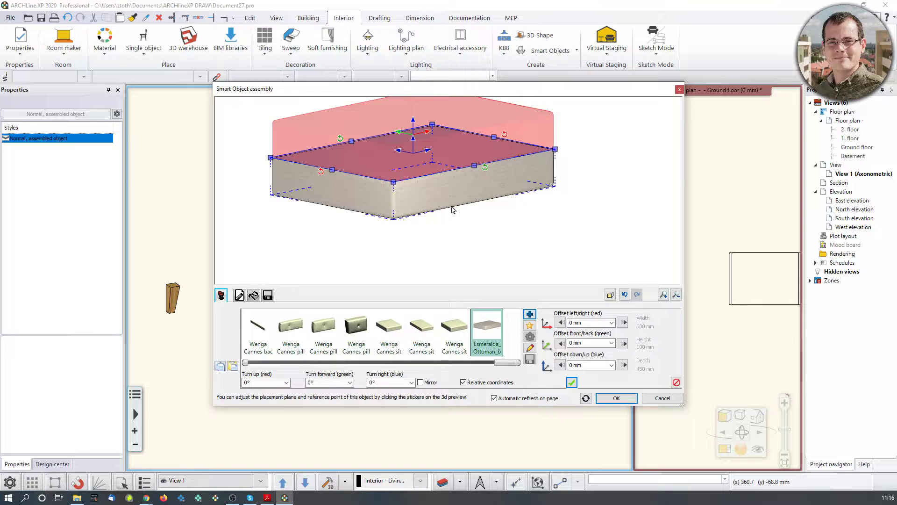
{"action": "left_click_drag", "start_coordinate": [441, 194], "coordinate": [436, 201]}
{"action": "scroll", "coordinate": [395, 222], "scroll_direction": "down", "scroll_amount": 2}
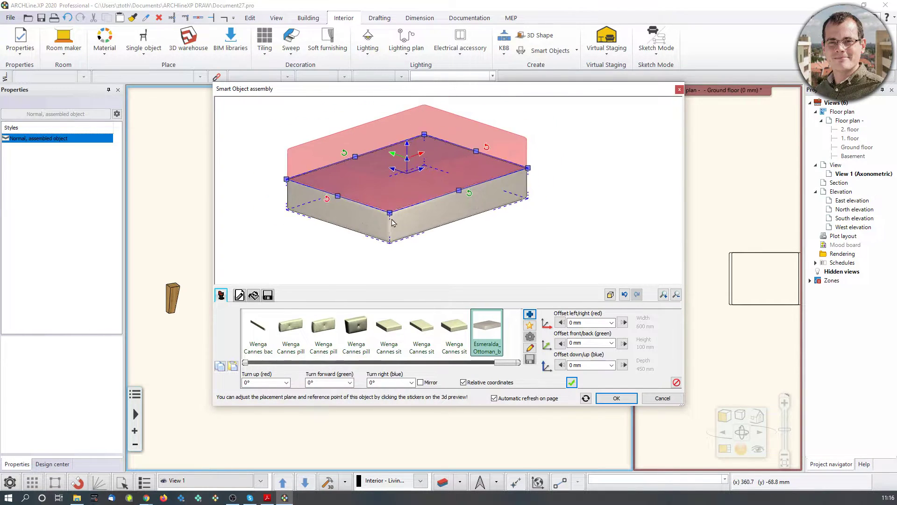
{"action": "left_click", "coordinate": [435, 192]}
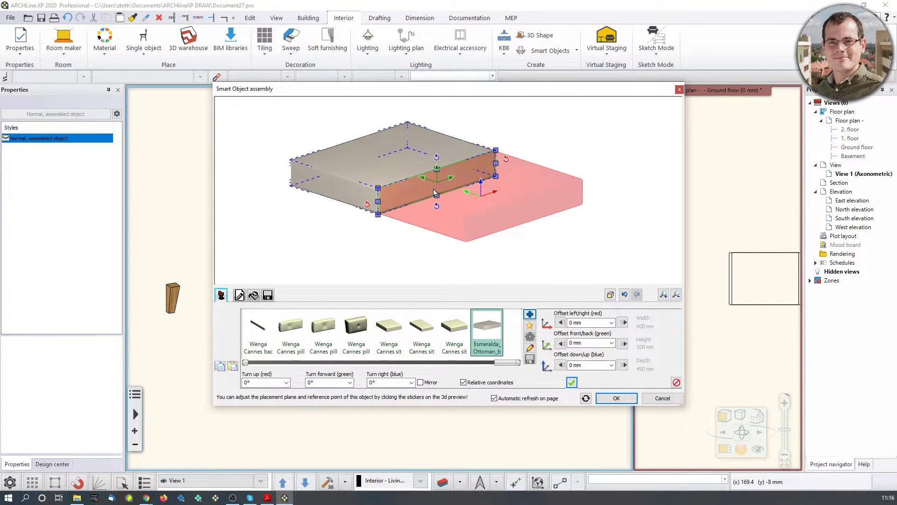
{"action": "left_click", "coordinate": [344, 186]}
{"action": "left_click", "coordinate": [402, 161]}
{"action": "left_click_drag", "start_coordinate": [426, 197], "coordinate": [400, 146]}
{"action": "left_click", "coordinate": [403, 198]}
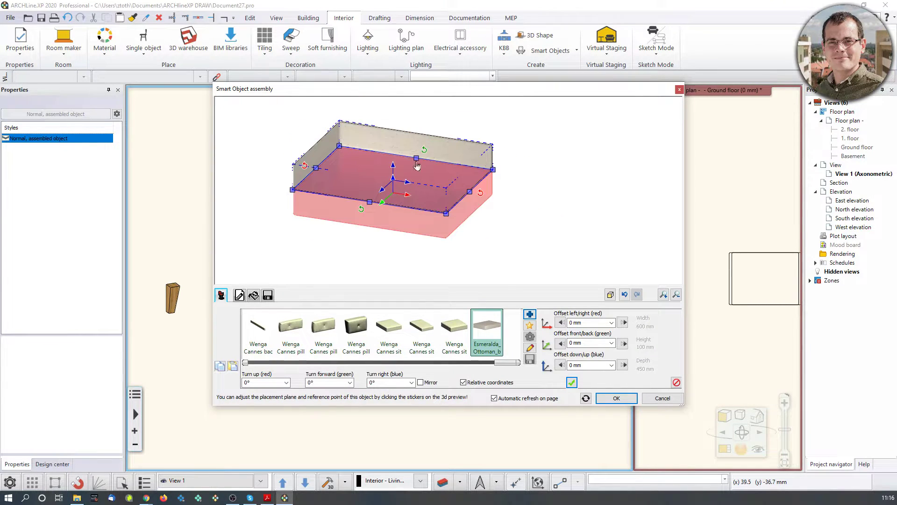
- Load Esmeralda_ottoman_leg from the My Ottoman category and place it at the base underside's corner on the negative red and green axis sides
{"action": "left_click", "coordinate": [530, 314]}
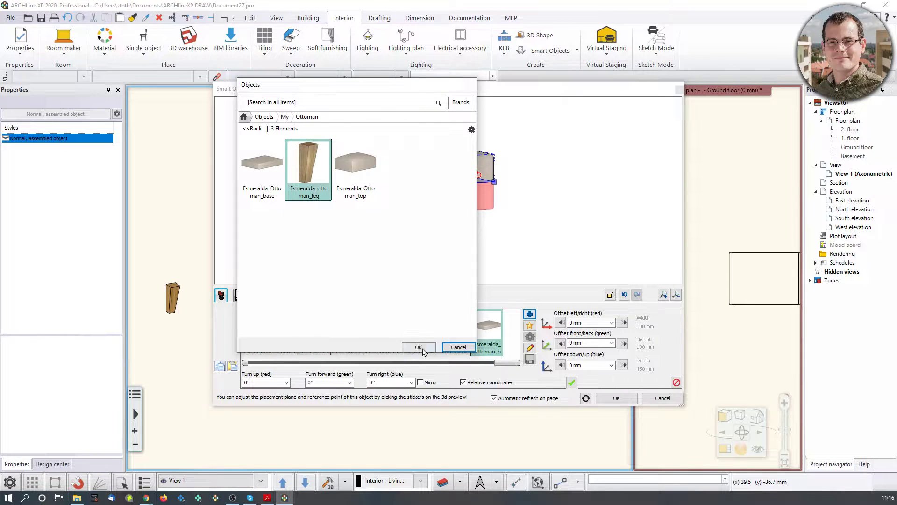
{"action": "left_click", "coordinate": [419, 347]}
{"action": "scroll", "coordinate": [401, 205], "scroll_direction": "up", "scroll_amount": 4}
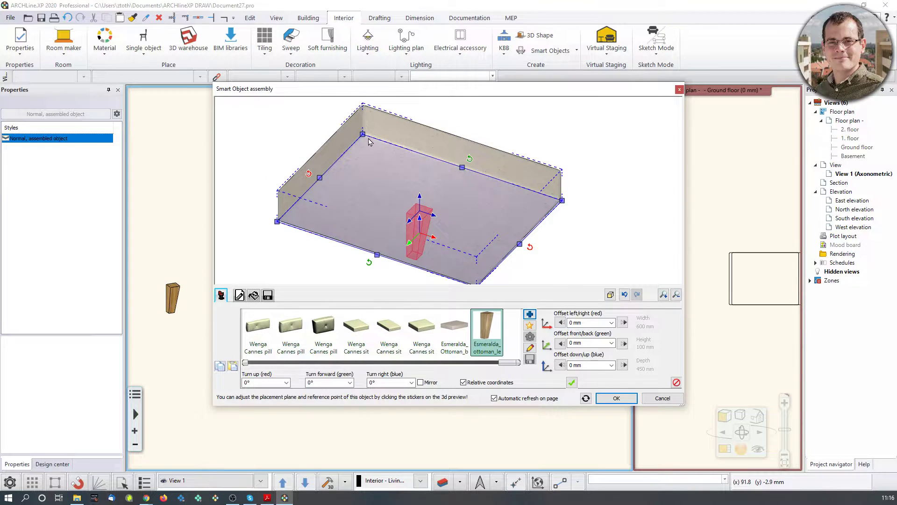
{"action": "left_click", "coordinate": [363, 134]}
{"action": "mouse_move", "coordinate": [410, 187]}
{"action": "middle_mouse_down"}
{"action": "mouse_move", "coordinate": [373, 253]}
{"action": "mouse_move", "coordinate": [409, 204]}
{"action": "middle_mouse_up"}
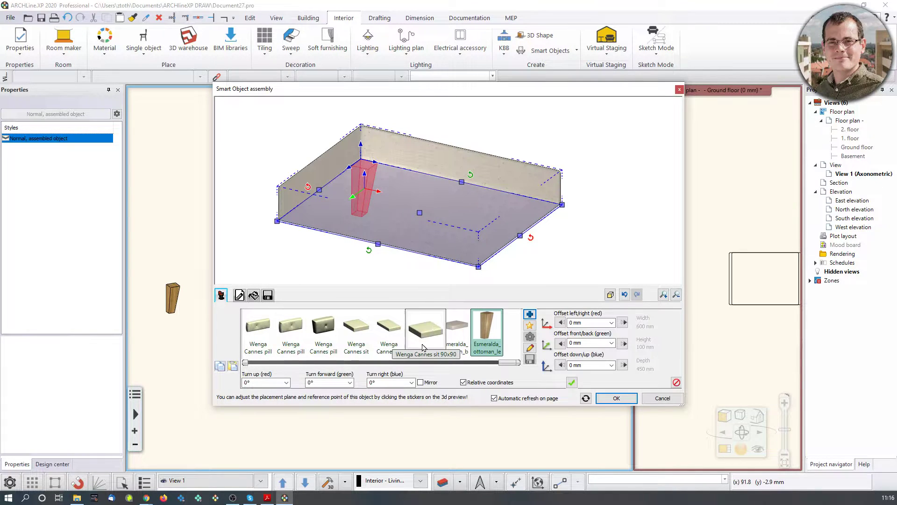
{"action": "left_click", "coordinate": [571, 382]}
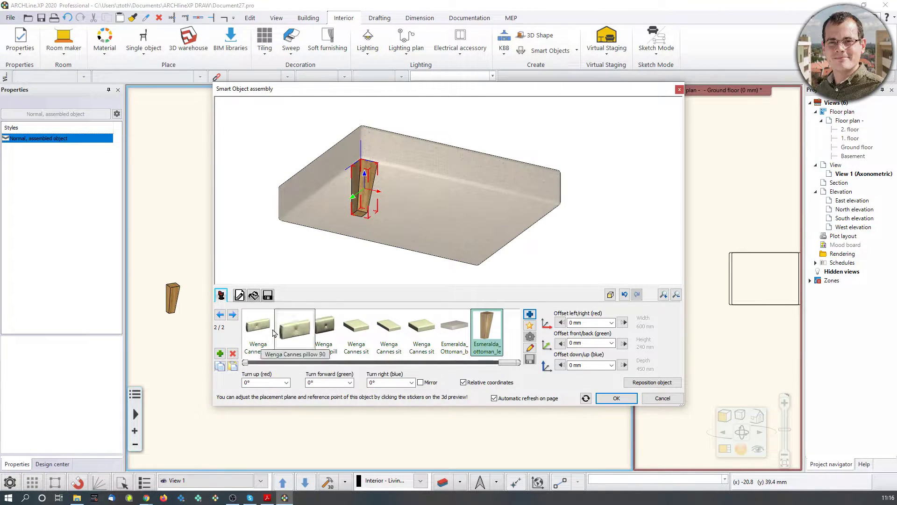
- Add a second leg on the base's underside, at the other corner of the same short side as the first leg
{"action": "left_click", "coordinate": [220, 353]}
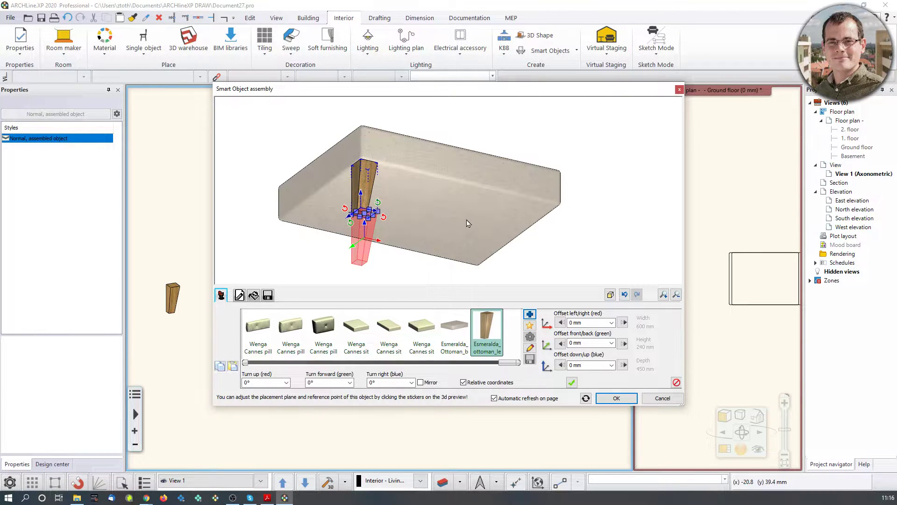
{"action": "left_click", "coordinate": [486, 212]}
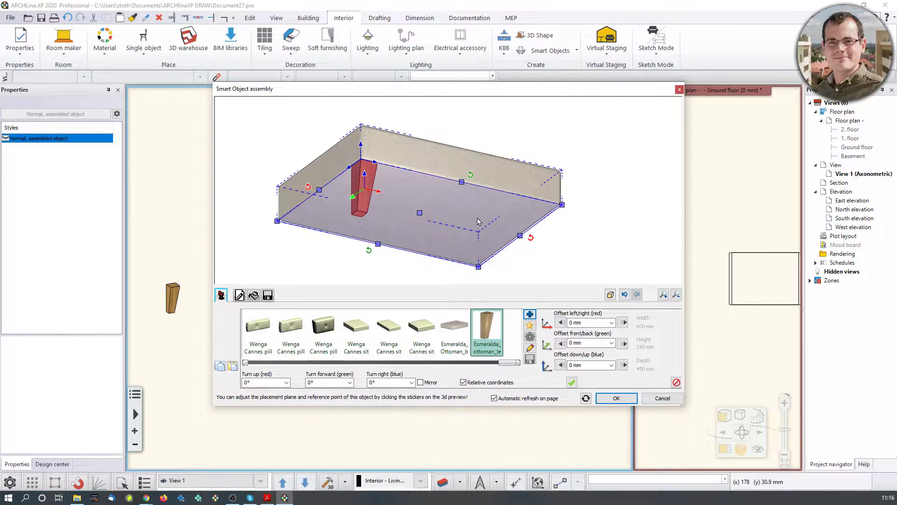
{"action": "left_click", "coordinate": [300, 201]}
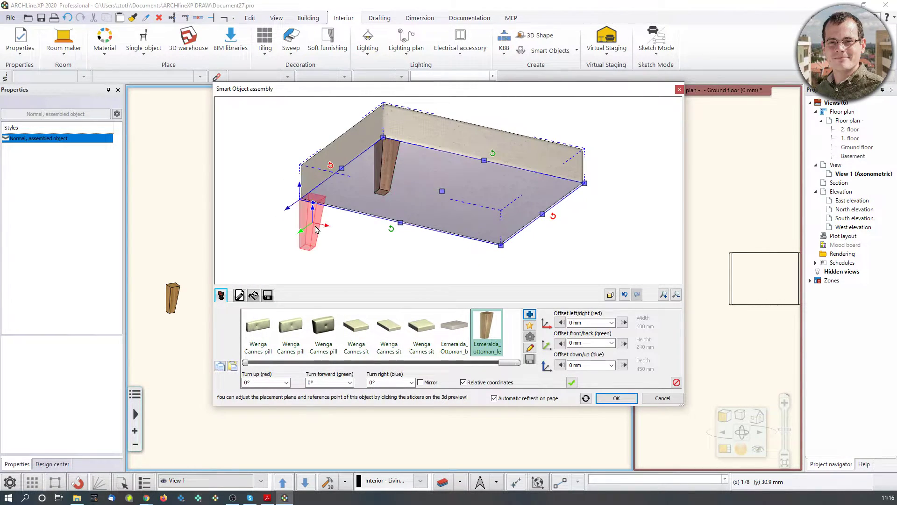
{"action": "left_click", "coordinate": [571, 383]}
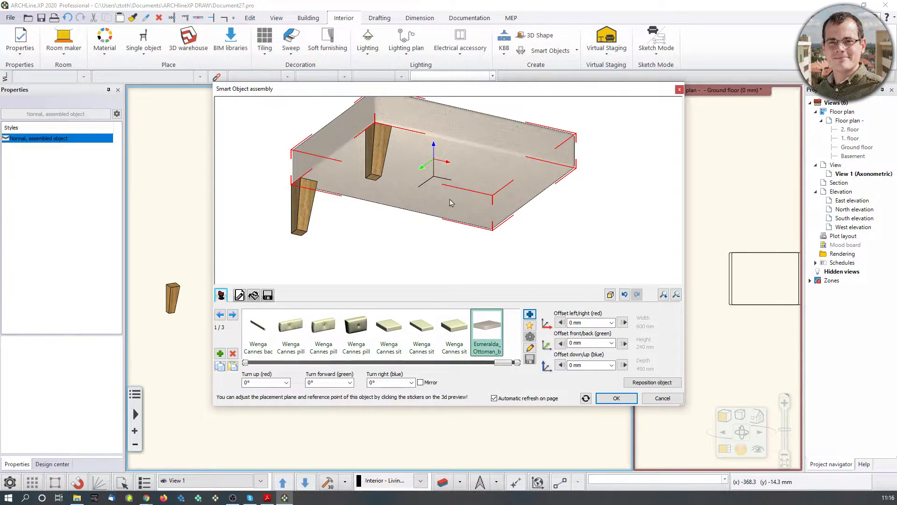
- Add a third Esmeralda_ottoman_leg to the base's underside, at the corner diagonally opposite the first leg
{"action": "left_click", "coordinate": [220, 355]}
{"action": "left_click", "coordinate": [487, 229]}
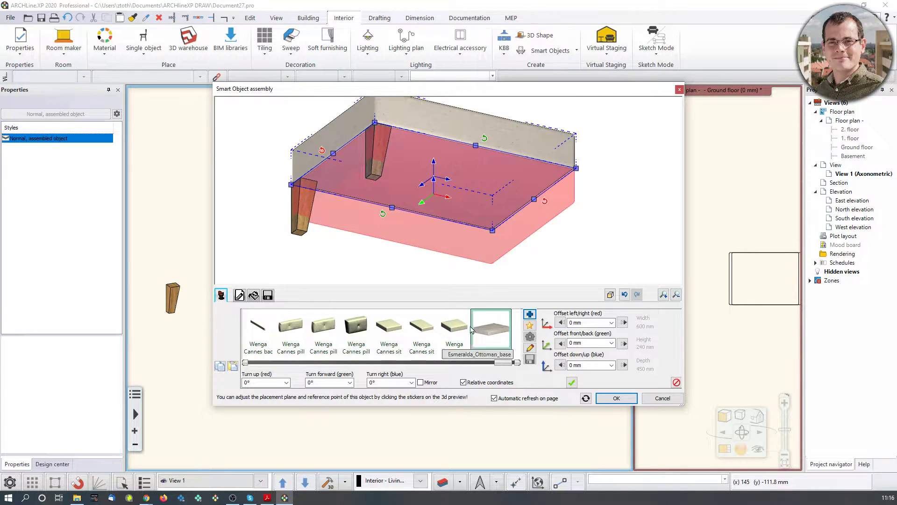
{"action": "left_click", "coordinate": [517, 363]}
{"action": "left_click", "coordinate": [487, 330]}
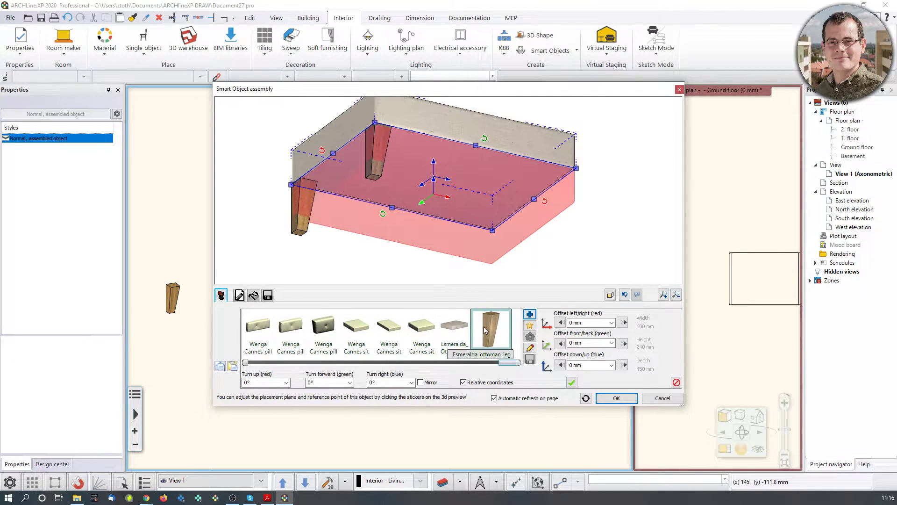
{"action": "left_click", "coordinate": [493, 231]}
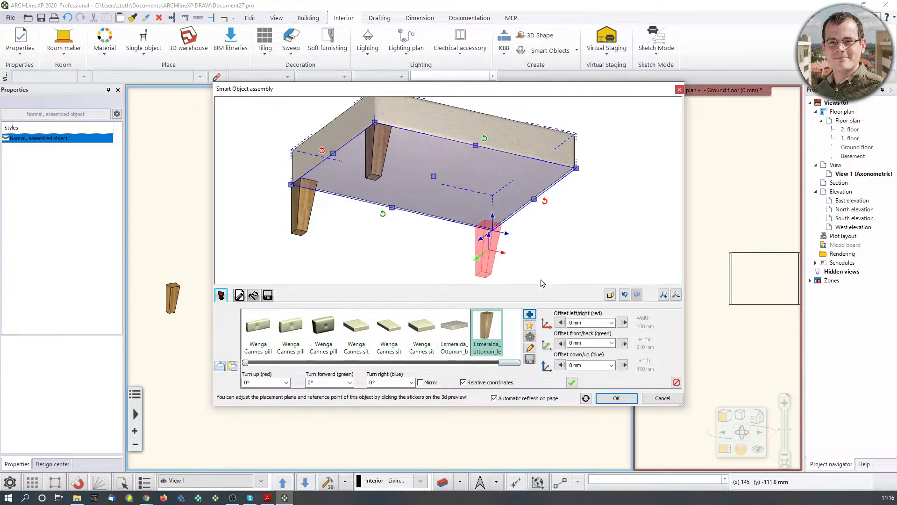
{"action": "left_click", "coordinate": [570, 383]}
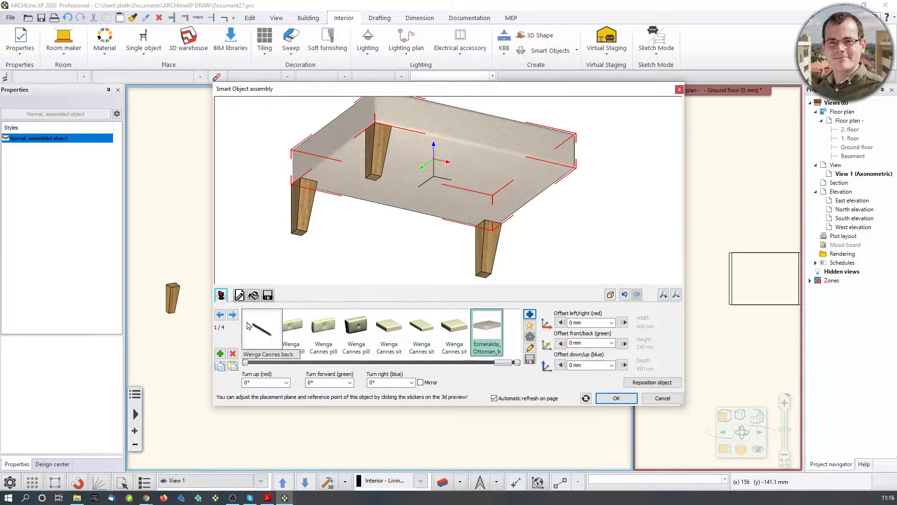
- Add the fourth Esmeralda_ottoman_leg at the remaining free corner of the base's underside and check the leg's fit up close
{"action": "left_click", "coordinate": [220, 354]}
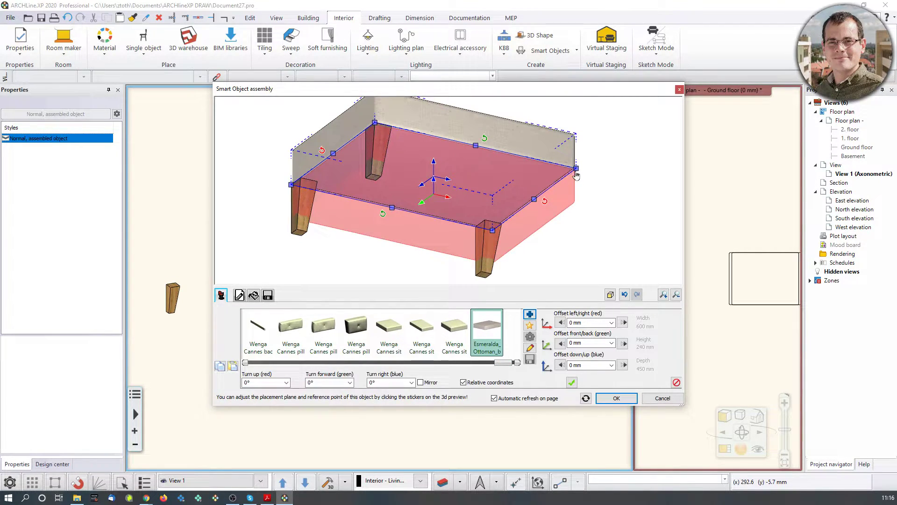
{"action": "left_click", "coordinate": [576, 169]}
{"action": "left_click", "coordinate": [518, 363]}
{"action": "left_click", "coordinate": [486, 329]}
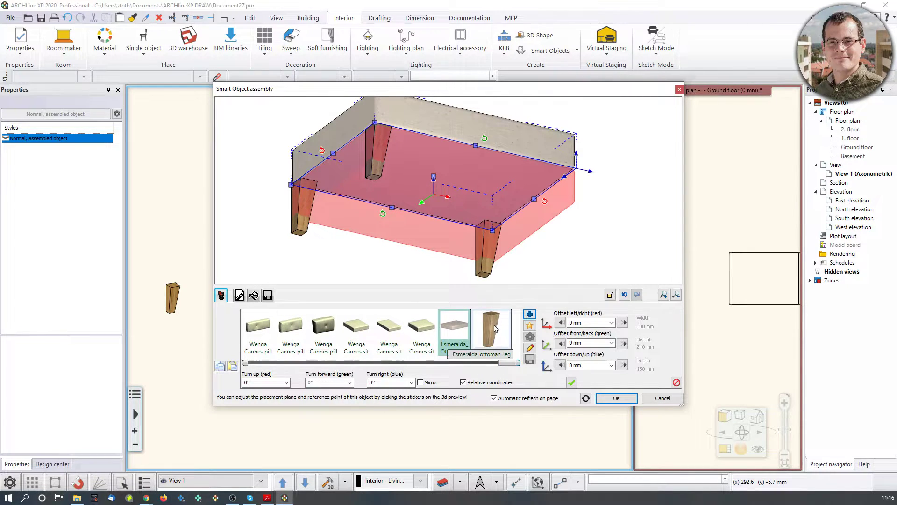
{"action": "left_click", "coordinate": [571, 383]}
{"action": "left_click_drag", "start_coordinate": [455, 227], "coordinate": [329, 219]}
{"action": "scroll", "coordinate": [395, 212], "scroll_direction": "up", "scroll_amount": 4}
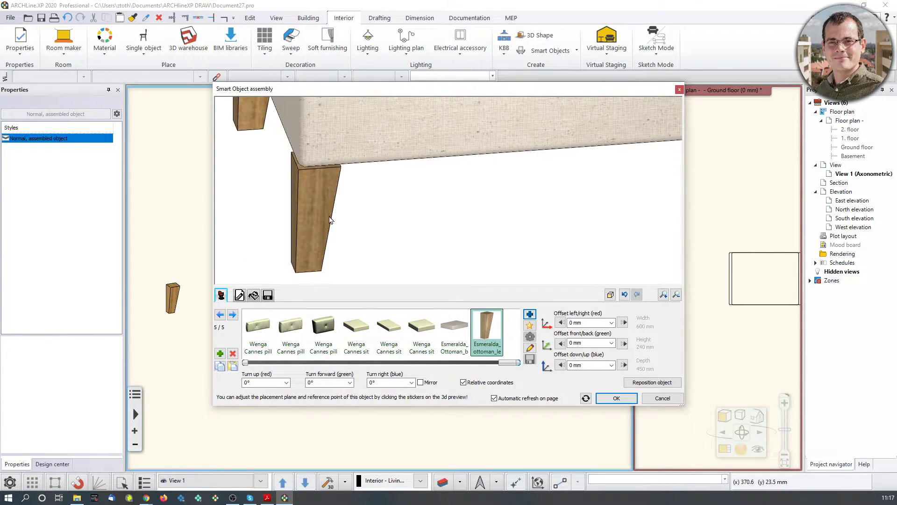
- Rotate the first leg, at the negative red and green corner, by setting its right turn about the blue axis to 90°
{"action": "scroll", "coordinate": [322, 164], "scroll_direction": "up", "scroll_amount": 3}
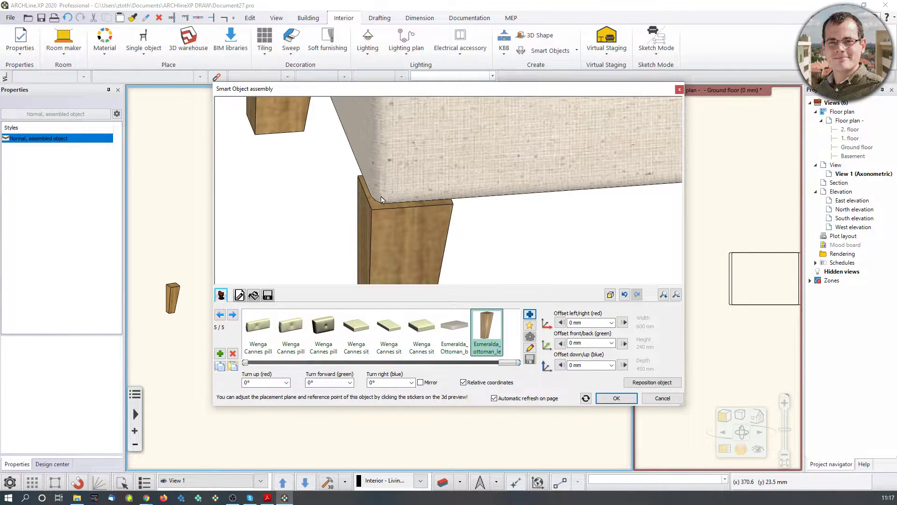
{"action": "scroll", "coordinate": [440, 206], "scroll_direction": "down", "scroll_amount": 6}
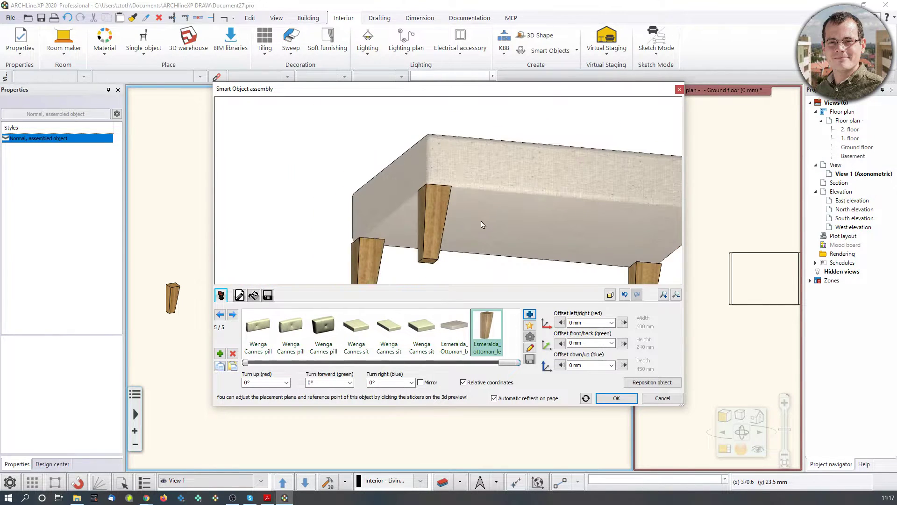
{"action": "middle_click_drag", "start_coordinate": [441, 205], "coordinate": [432, 196]}
{"action": "left_click_drag", "start_coordinate": [432, 196], "coordinate": [495, 256]}
{"action": "left_click_drag", "start_coordinate": [583, 230], "coordinate": [547, 216]}
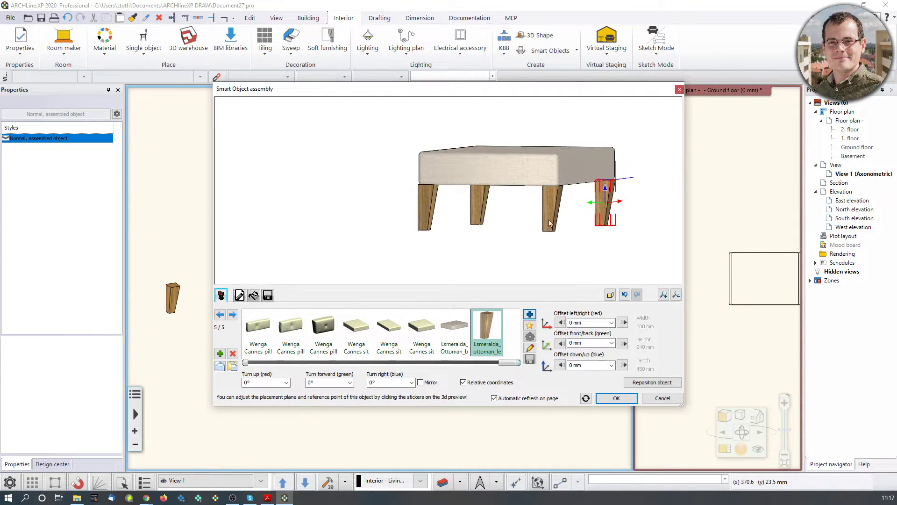
{"action": "left_click", "coordinate": [556, 220]}
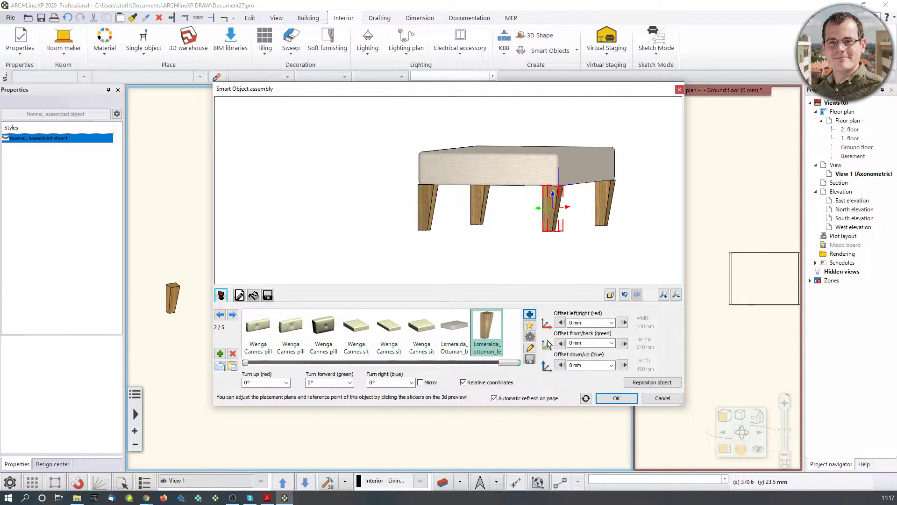
{"action": "scroll", "coordinate": [457, 220], "scroll_direction": "up", "scroll_amount": 5}
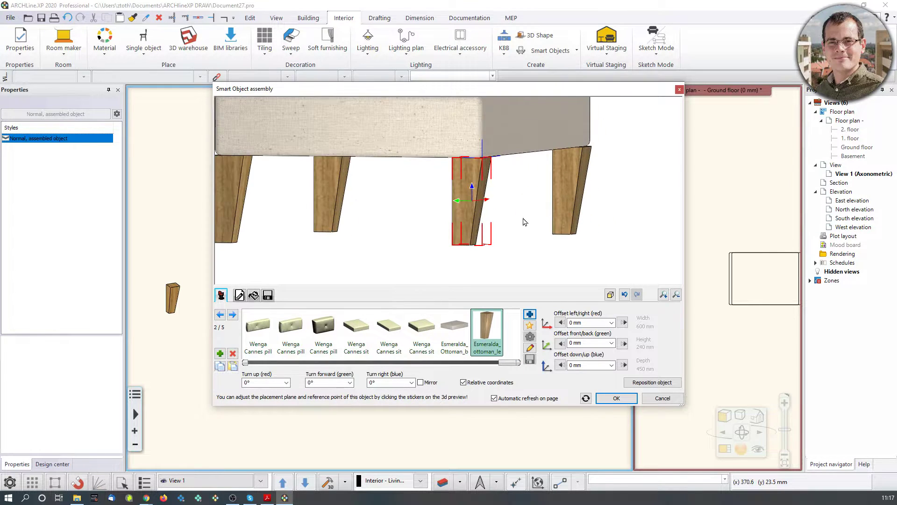
{"action": "scroll", "coordinate": [457, 220], "scroll_direction": "down", "scroll_amount": 5}
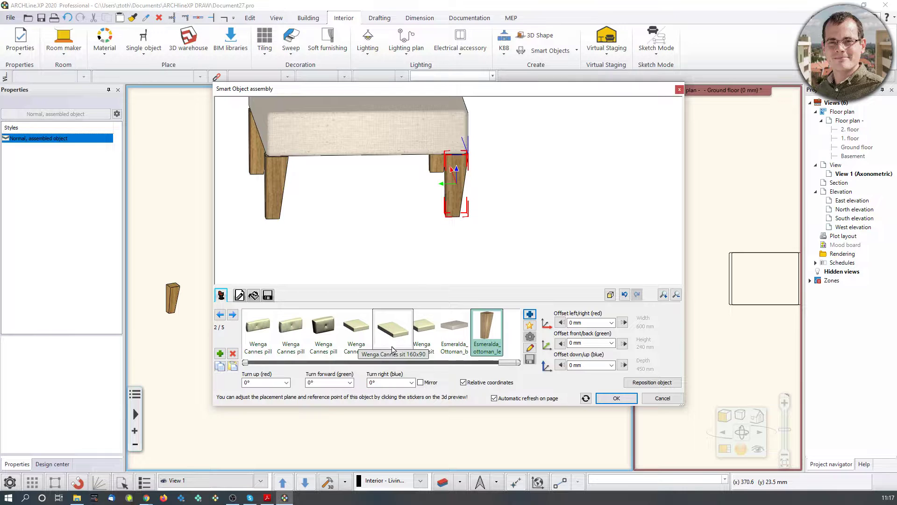
{"action": "left_click", "coordinate": [386, 383]}
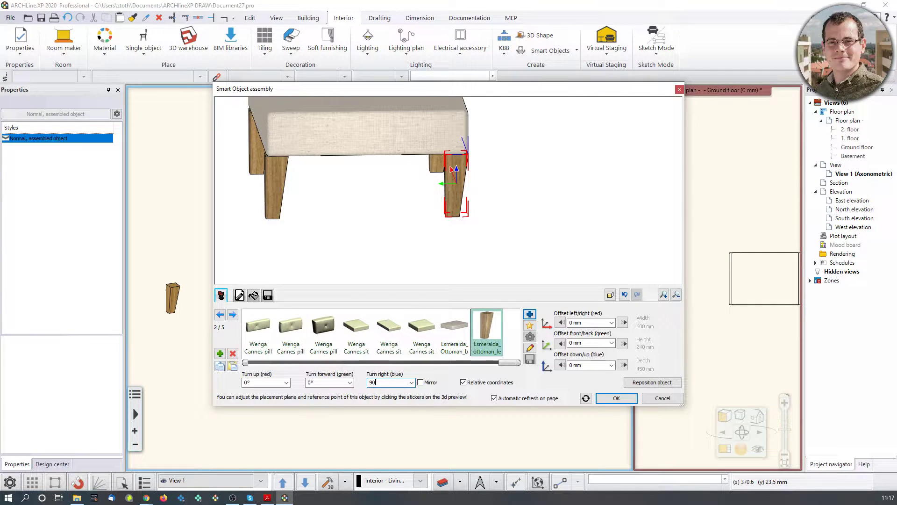
{"action": "key", "text": "Return"}
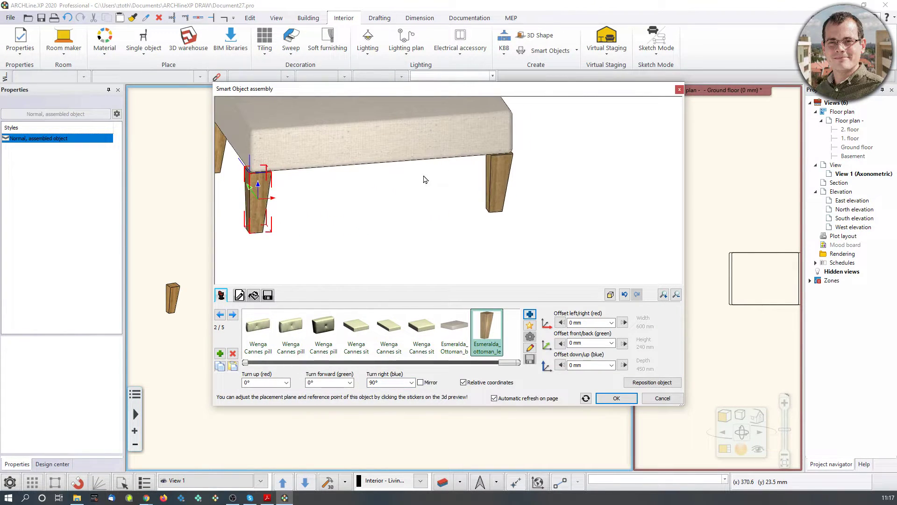
- Set the fourth leg's right turn about the blue axis to 180°
{"action": "left_click", "coordinate": [460, 206]}
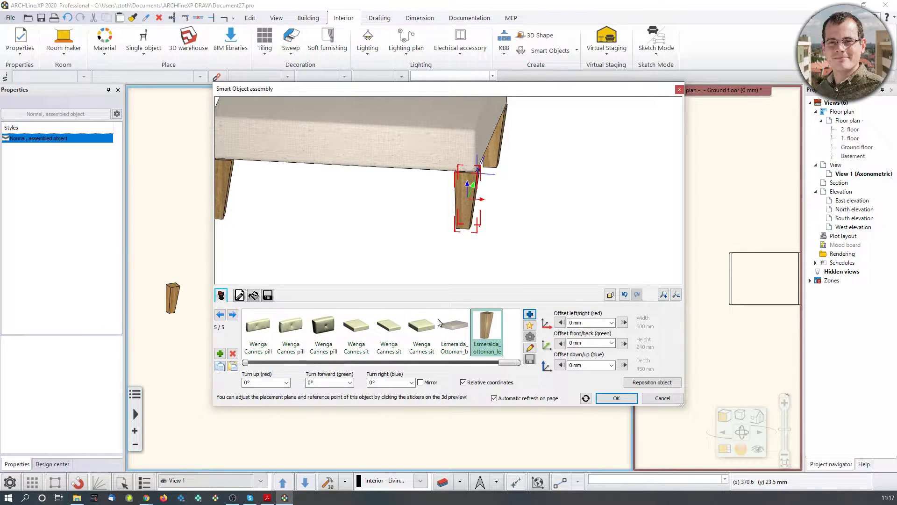
{"action": "double_click", "coordinate": [388, 383]}
{"action": "type", "text": "180"}
{"action": "key", "text": "Return"}
- Set the right turn of the third leg, diagonally opposite the first, to 270° and review the leg orientations
{"action": "left_click_drag", "start_coordinate": [588, 220], "coordinate": [473, 216]}
{"action": "left_click_drag", "start_coordinate": [413, 213], "coordinate": [350, 204]}
{"action": "middle_click_drag", "start_coordinate": [370, 202], "coordinate": [449, 186]}
{"action": "left_click", "coordinate": [373, 203]}
{"action": "double_click", "coordinate": [394, 383]}
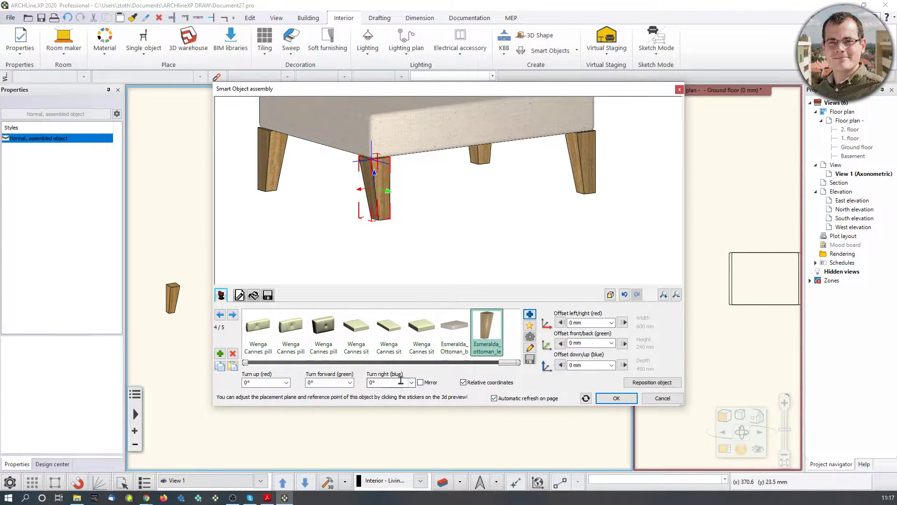
{"action": "type", "text": "270"}
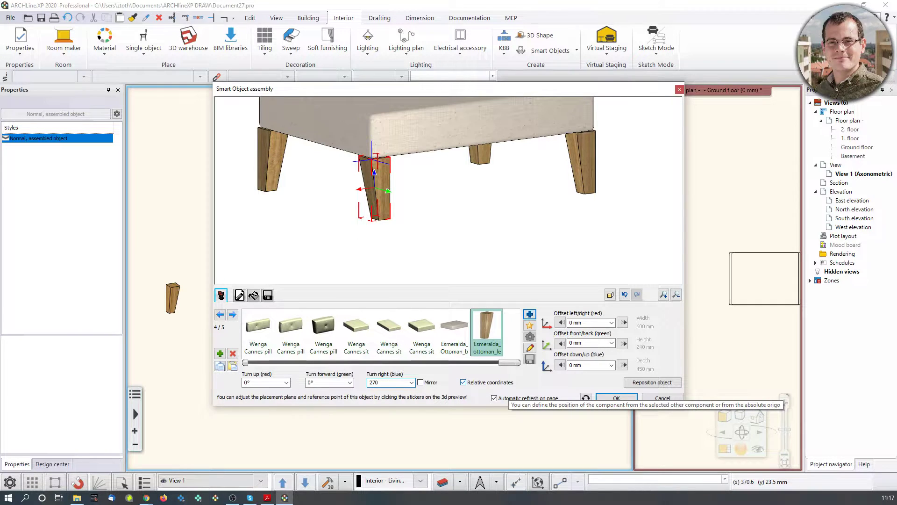
{"action": "key", "text": "Return"}
{"action": "left_click_drag", "start_coordinate": [525, 206], "coordinate": [308, 194]}
{"action": "left_click_drag", "start_coordinate": [428, 192], "coordinate": [394, 242]}
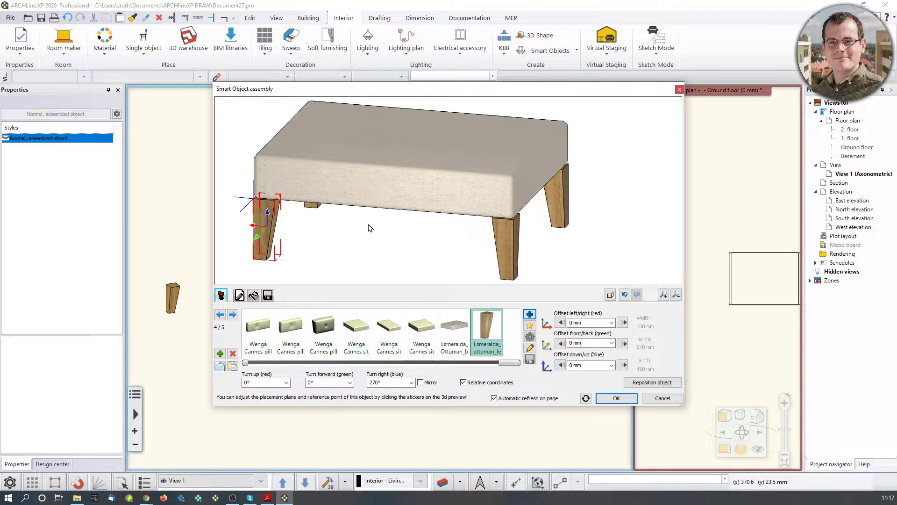
- Set the third leg's front/back (green) offset to -10 mm so it sits inward from the base's edge
{"action": "scroll", "coordinate": [336, 222], "scroll_direction": "up", "scroll_amount": 3}
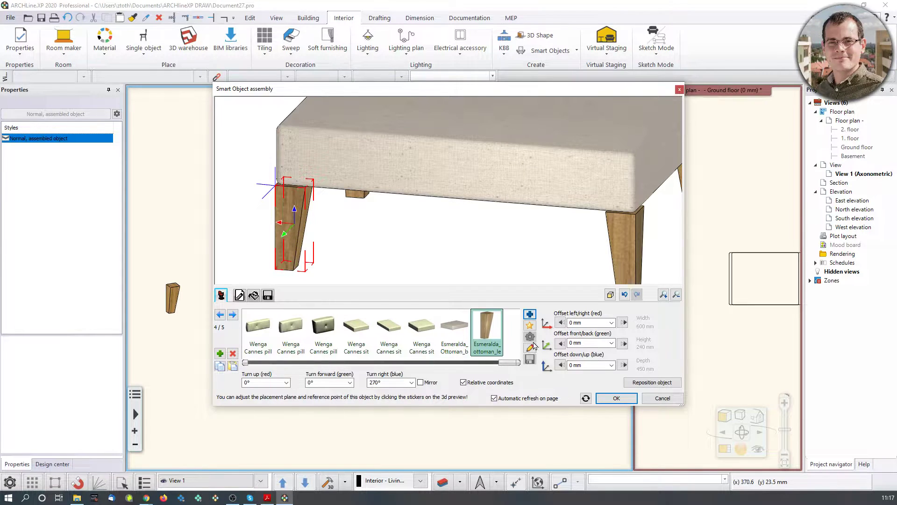
{"action": "middle_click_drag", "start_coordinate": [417, 216], "coordinate": [374, 208]}
{"action": "scroll", "coordinate": [444, 164], "scroll_direction": "up", "scroll_amount": 5}
{"action": "middle_click_drag", "start_coordinate": [295, 164], "coordinate": [435, 147]}
{"action": "scroll", "coordinate": [444, 164], "scroll_direction": "down", "scroll_amount": 1}
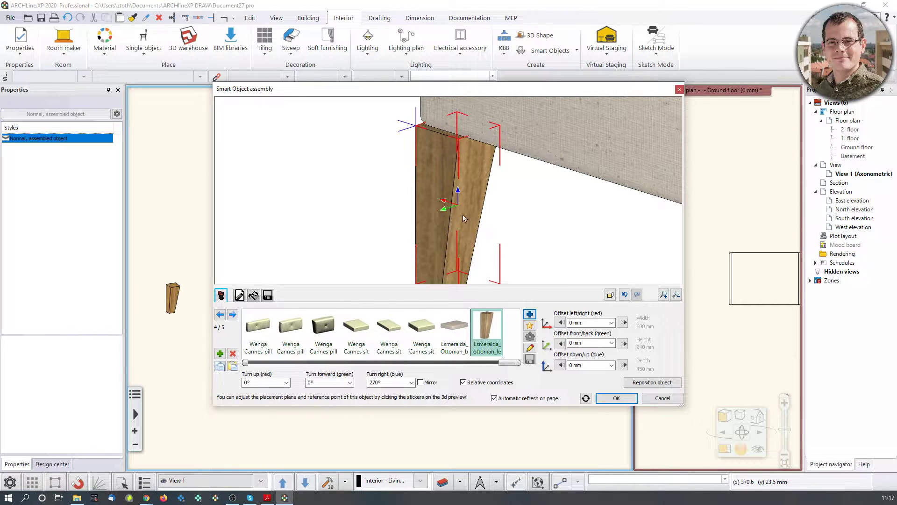
{"action": "scroll", "coordinate": [463, 217], "scroll_direction": "down", "scroll_amount": 2}
{"action": "left_click", "coordinate": [591, 343]}
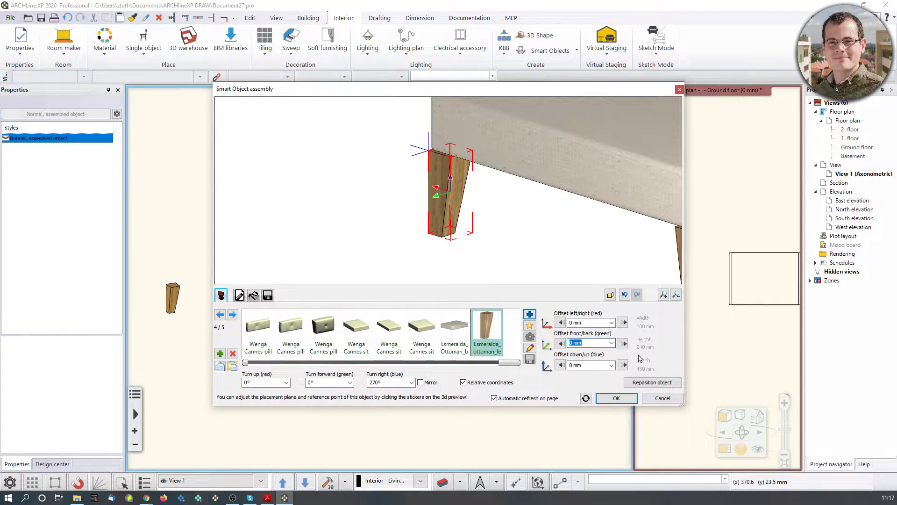
{"action": "type", "text": "10"}
{"action": "key", "text": "Return"}
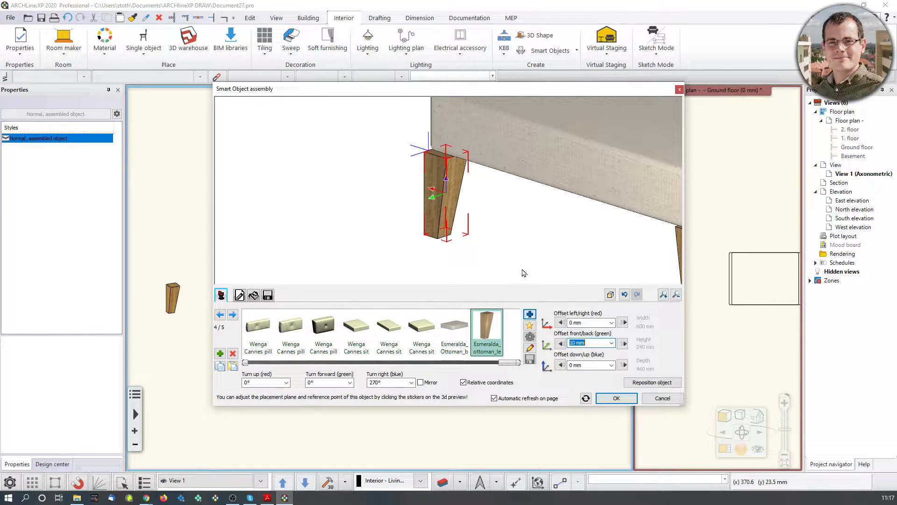
{"action": "type", "text": "-"}
{"action": "key", "text": "Return"}
- Set the third leg's left/right (red) offset to -10 mm
{"action": "left_click_drag", "start_coordinate": [451, 180], "coordinate": [474, 179]}
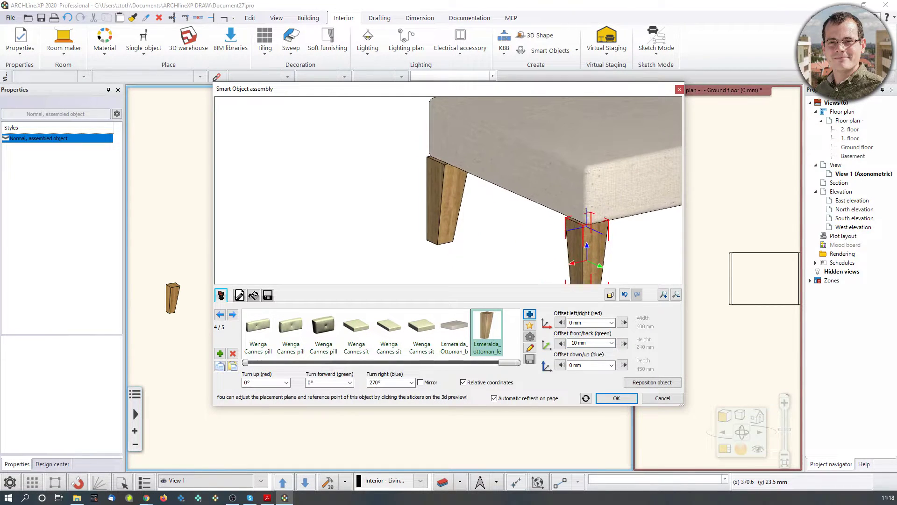
{"action": "middle_click_drag", "start_coordinate": [475, 179], "coordinate": [451, 147]}
{"action": "left_click", "coordinate": [597, 323]}
{"action": "type", "text": "-10"}
{"action": "key", "text": "Return"}
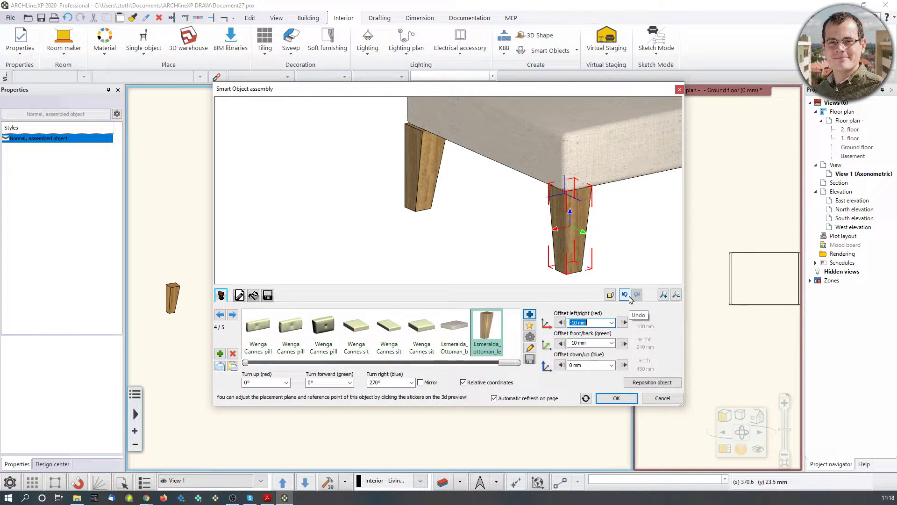
- Offset the fourth leg inward by -10 mm left/right (red) and 10 mm front/back (green)
{"action": "left_click", "coordinate": [415, 180]}
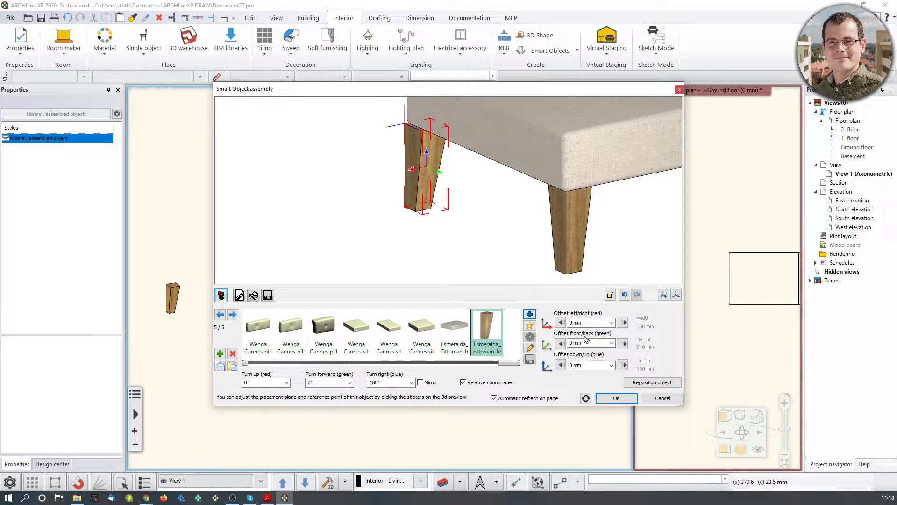
{"action": "left_click", "coordinate": [591, 324]}
{"action": "type", "text": "-10"}
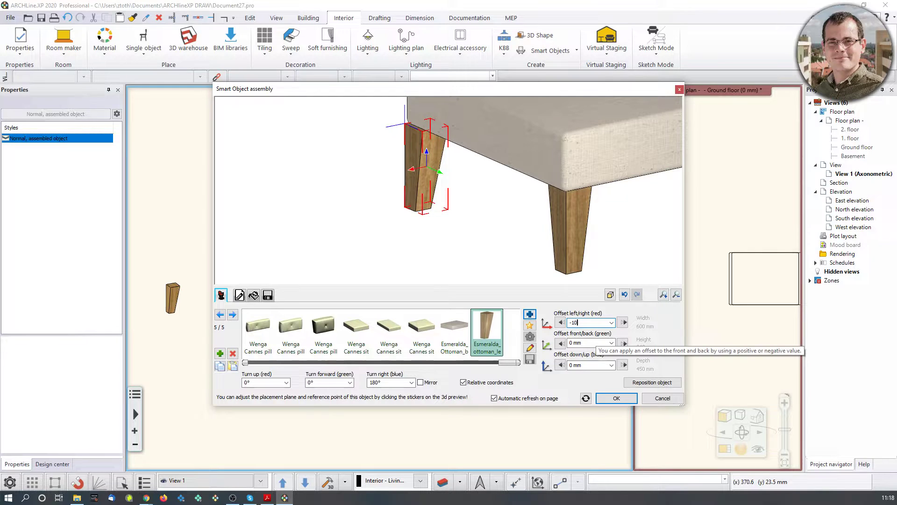
{"action": "key", "text": "Return"}
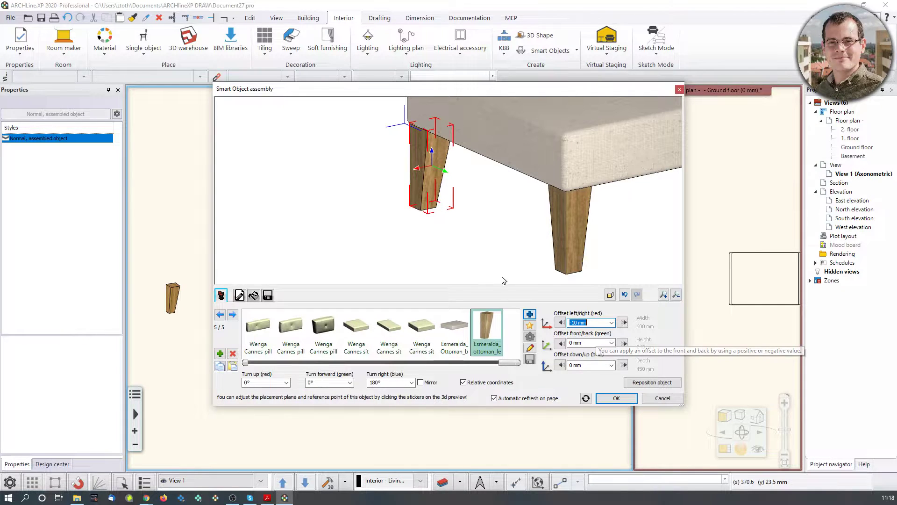
{"action": "left_click", "coordinate": [596, 344]}
{"action": "type", "text": "10"}
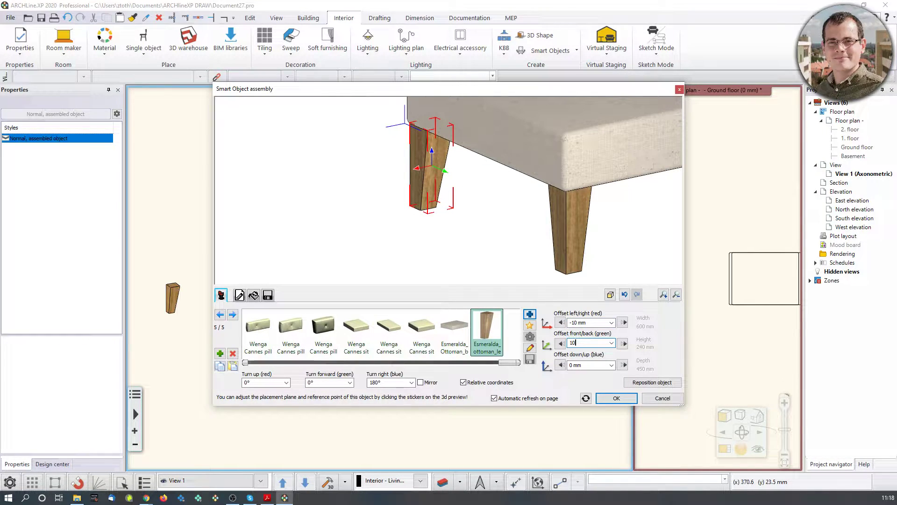
{"action": "key", "text": "Return"}
- Set the front/back (green) offset of the second leg, the one still turned 0°, to -10 mm
{"action": "middle_click_drag", "start_coordinate": [561, 183], "coordinate": [402, 222]}
{"action": "scroll", "coordinate": [501, 236], "scroll_direction": "down", "scroll_amount": 2}
{"action": "middle_click_drag", "start_coordinate": [504, 233], "coordinate": [512, 220]}
{"action": "left_click", "coordinate": [556, 203]}
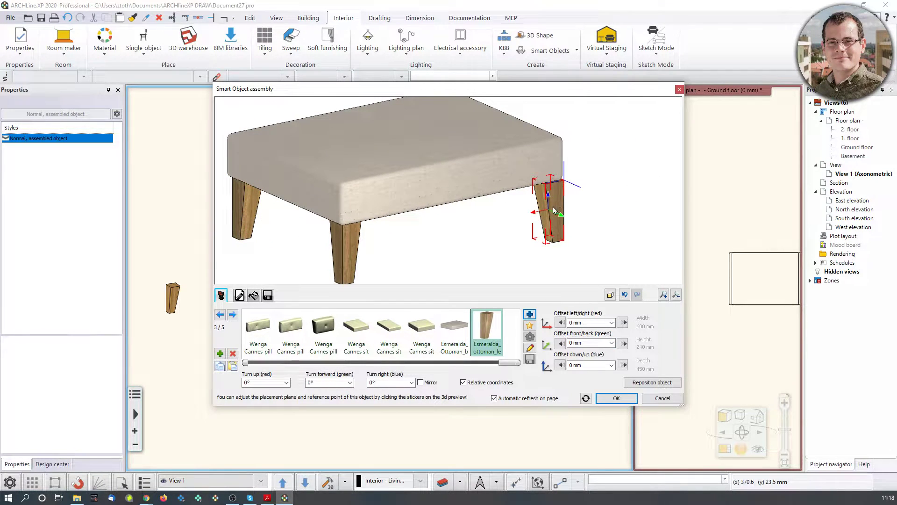
{"action": "left_click", "coordinate": [601, 343]}
{"action": "type", "text": "-10"}
{"action": "key", "text": "Return"}
- Set the second leg's left/right (red) offset to 10 mm
{"action": "middle_click_drag", "start_coordinate": [477, 225], "coordinate": [397, 190]}
{"action": "middle_click_drag", "start_coordinate": [388, 260], "coordinate": [438, 220]}
{"action": "scroll", "coordinate": [411, 220], "scroll_direction": "up", "scroll_amount": 2}
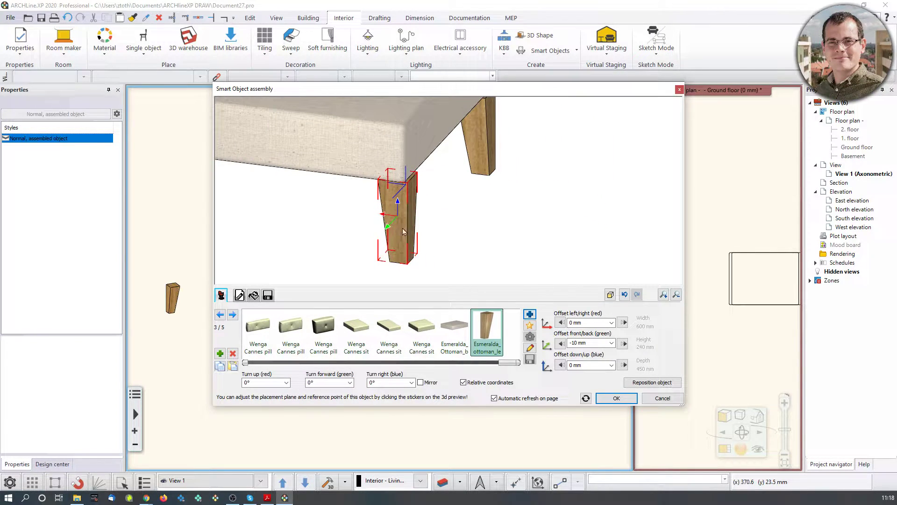
{"action": "left_click", "coordinate": [589, 322]}
{"action": "type", "text": "10"}
{"action": "key", "text": "Return"}
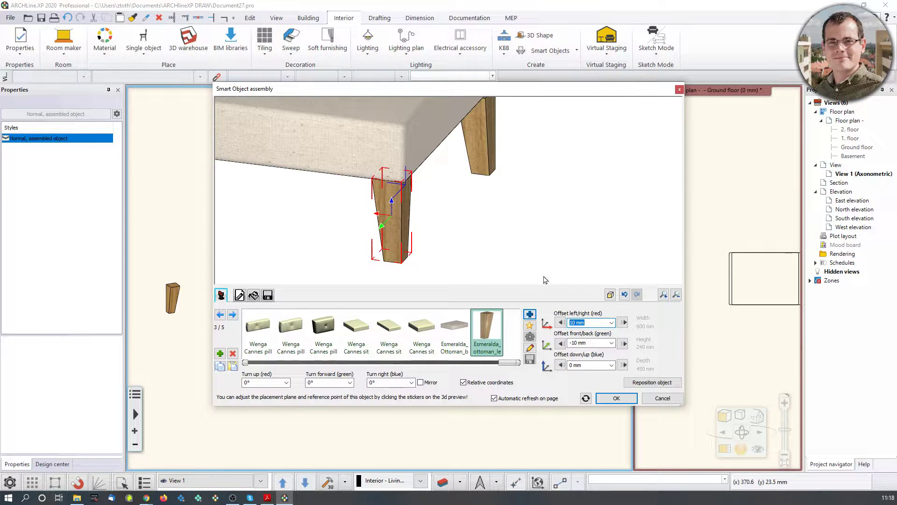
- Offset the first leg, turned 90°, inward by 10 mm left/right (red) and 10 mm front/back (green)
{"action": "middle_click_drag", "start_coordinate": [493, 215], "coordinate": [446, 263]}
{"action": "left_click", "coordinate": [439, 172]}
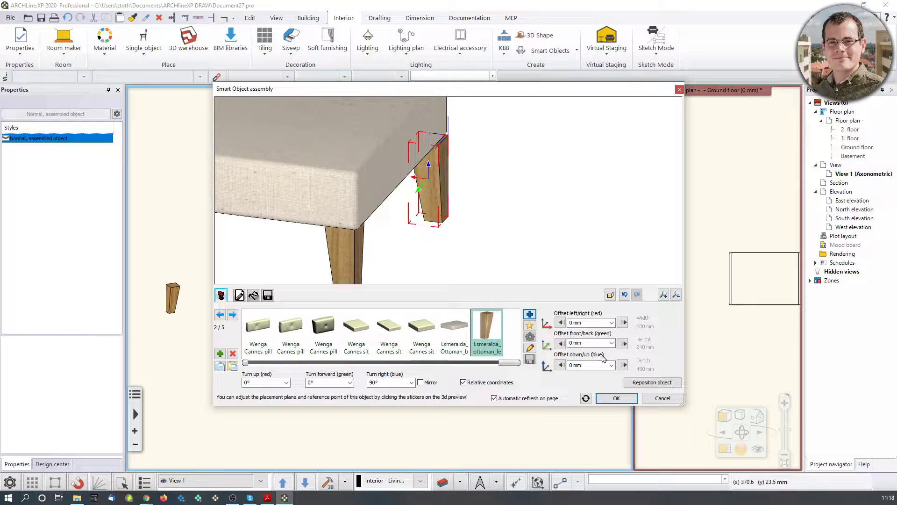
{"action": "left_click", "coordinate": [601, 323]}
{"action": "type", "text": "10"}
{"action": "key", "text": "Return"}
{"action": "left_click_drag", "start_coordinate": [491, 114], "coordinate": [225, 213]}
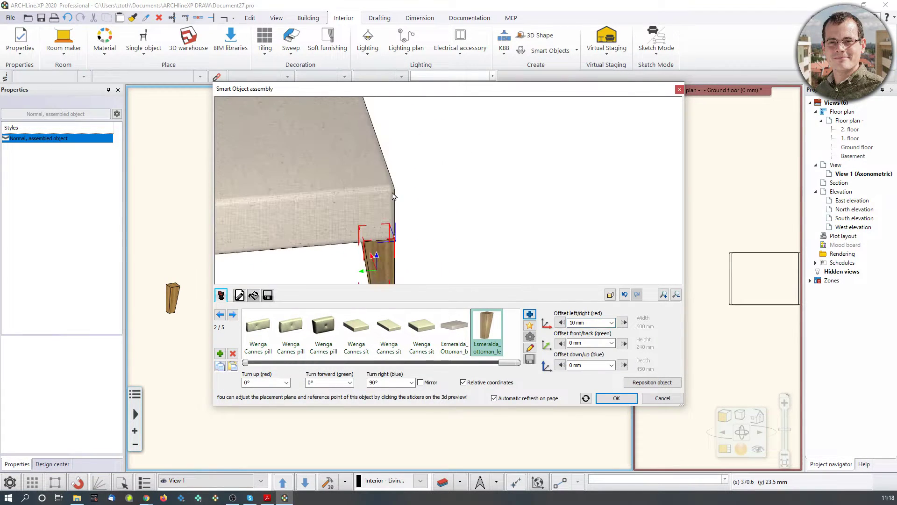
{"action": "middle_click_drag", "start_coordinate": [393, 193], "coordinate": [421, 114]}
{"action": "left_click", "coordinate": [584, 344]}
{"action": "type", "text": "10"}
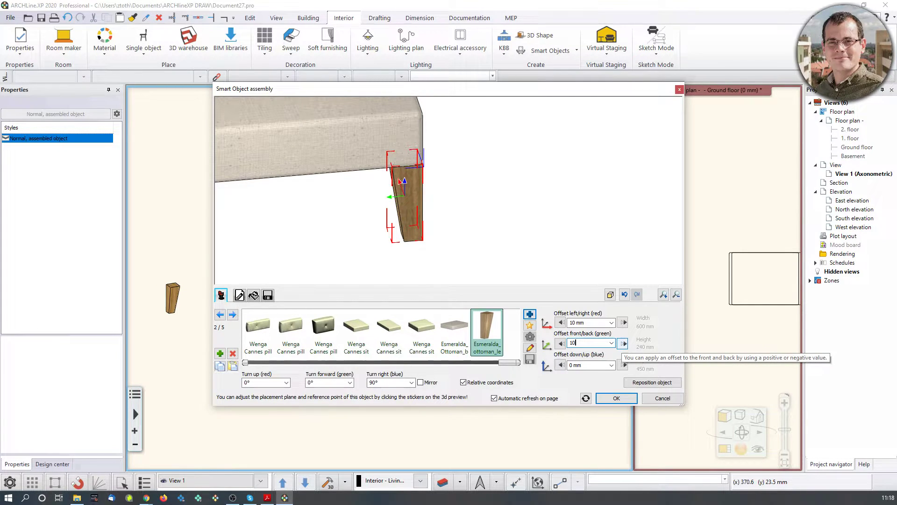
{"action": "key", "text": "Return"}
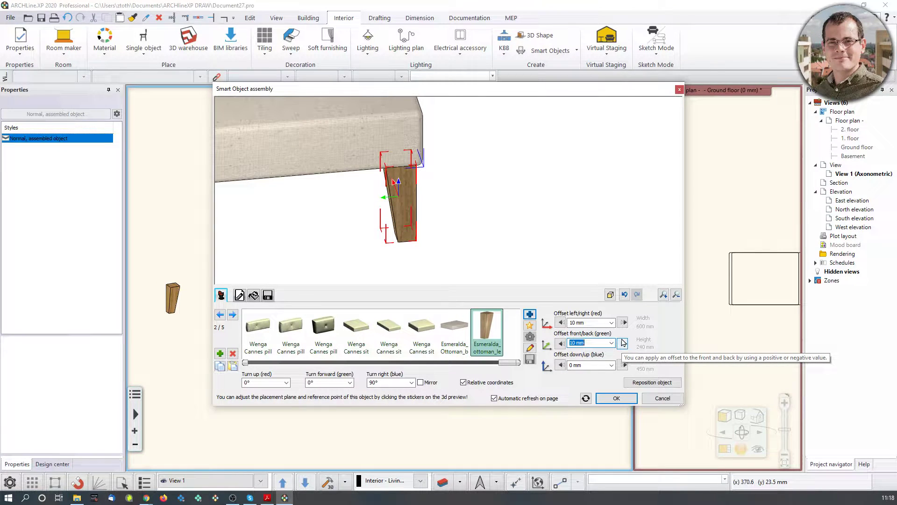
- Add Esmeralda_Ottoman_top from the My Ottoman category onto the base's upper face and accept its placement
{"action": "scroll", "coordinate": [458, 221], "scroll_direction": "down", "scroll_amount": 3}
{"action": "left_click_drag", "start_coordinate": [443, 180], "coordinate": [407, 125]}
{"action": "middle_click_drag", "start_coordinate": [407, 125], "coordinate": [417, 164]}
{"action": "left_click_drag", "start_coordinate": [431, 155], "coordinate": [439, 164]}
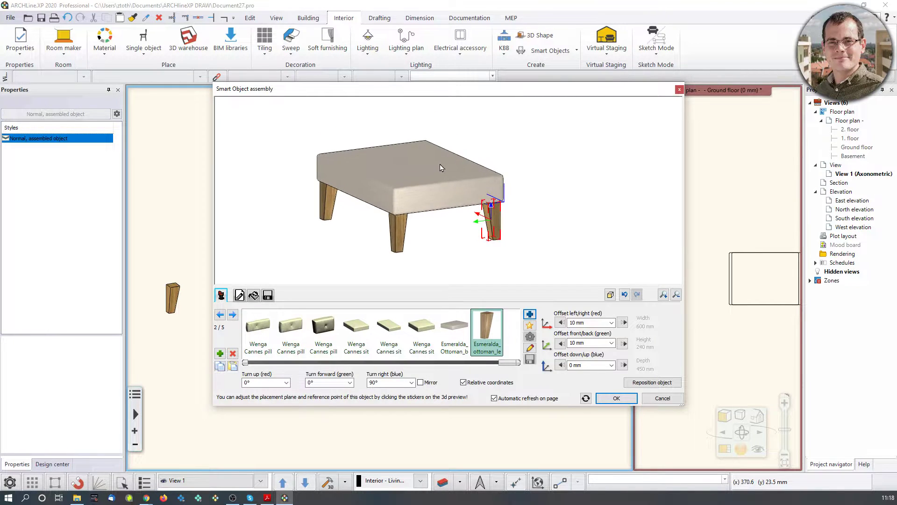
{"action": "left_click", "coordinate": [220, 353]}
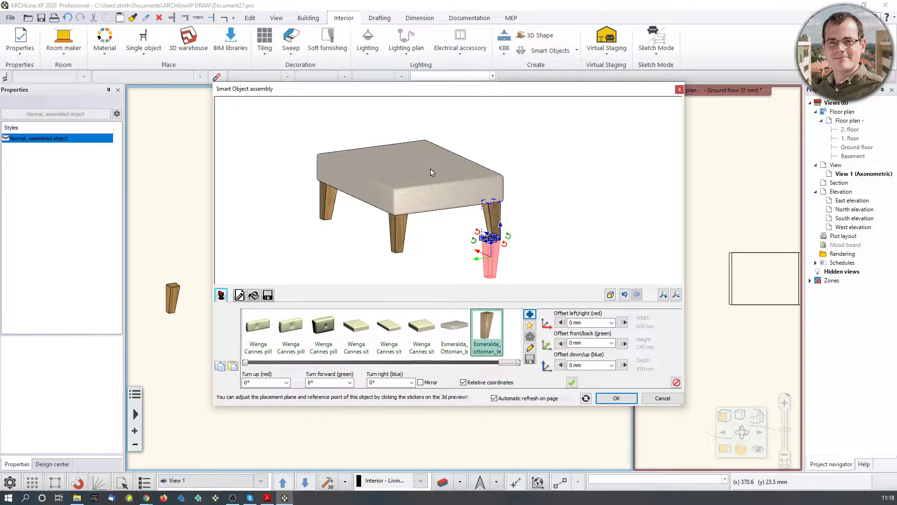
{"action": "left_click", "coordinate": [431, 169]}
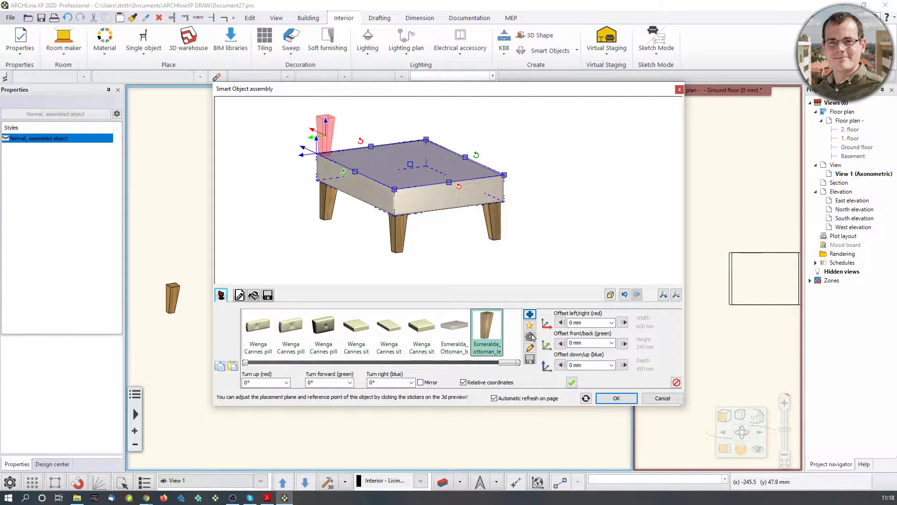
{"action": "left_click", "coordinate": [529, 314]}
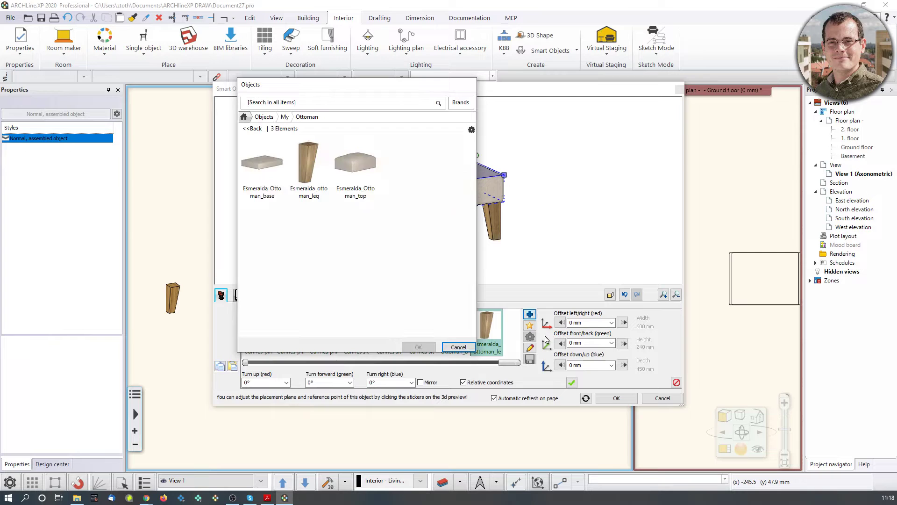
{"action": "left_click", "coordinate": [360, 170]}
{"action": "left_click", "coordinate": [418, 347]}
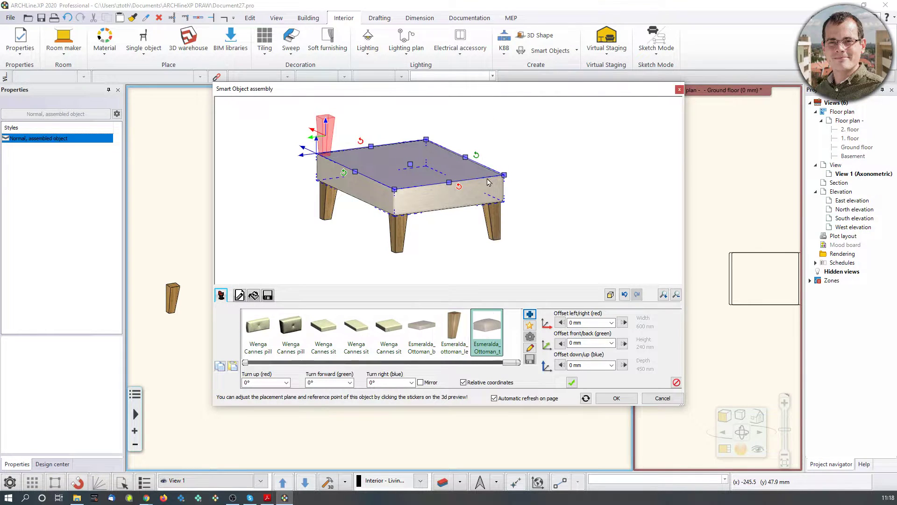
{"action": "left_click", "coordinate": [571, 382]}
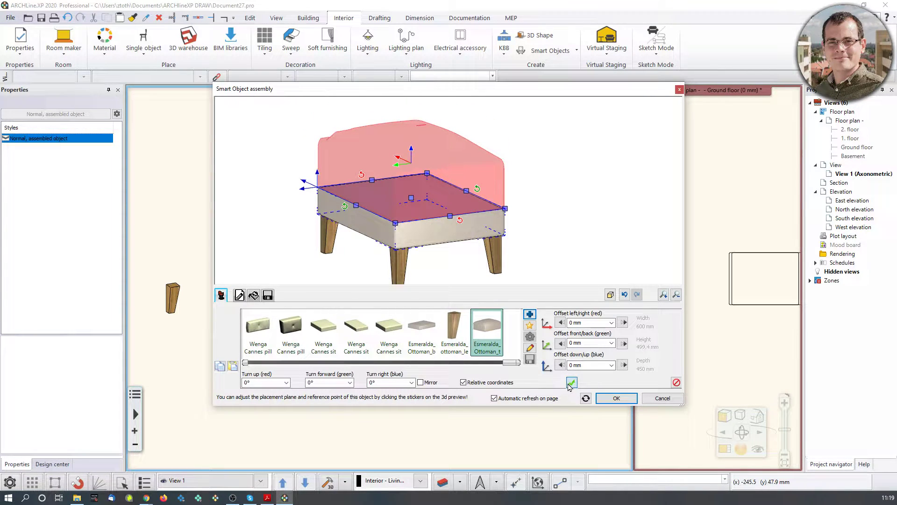
- Examine how the pillow top sits on the base of the assembled pouf from several sides
{"action": "middle_click_drag", "start_coordinate": [419, 144], "coordinate": [516, 199]}
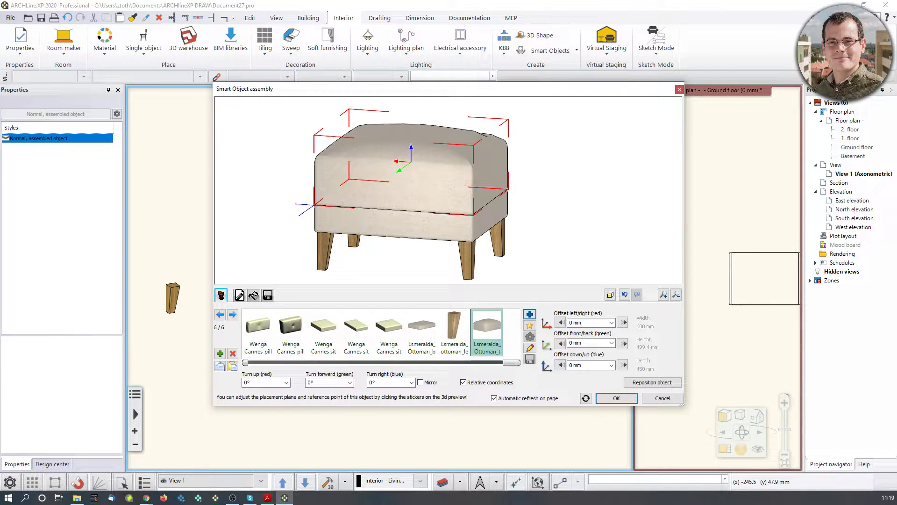
{"action": "middle_click_drag", "start_coordinate": [394, 168], "coordinate": [376, 164]}
{"action": "scroll", "coordinate": [378, 167], "scroll_direction": "up", "scroll_amount": 5}
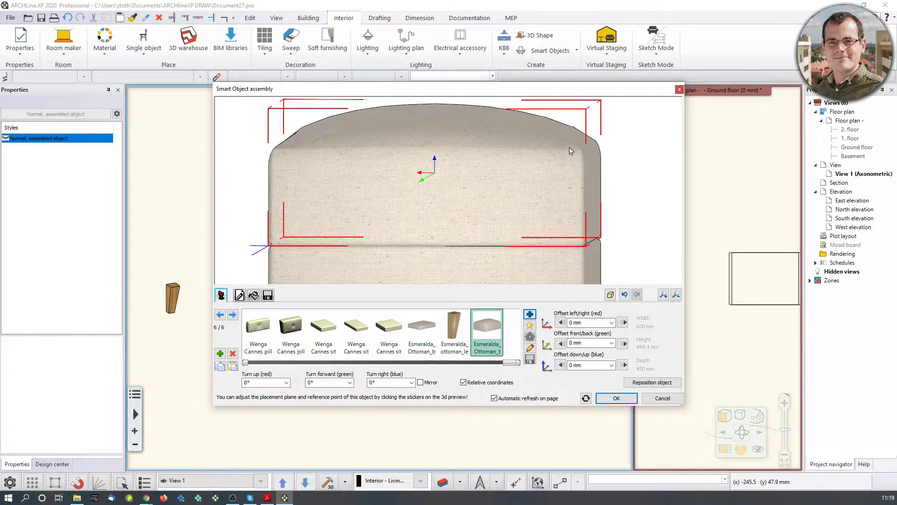
{"action": "middle_click_drag", "start_coordinate": [439, 231], "coordinate": [444, 202]}
{"action": "scroll", "coordinate": [290, 224], "scroll_direction": "up", "scroll_amount": 2}
{"action": "middle_click_drag", "start_coordinate": [289, 225], "coordinate": [333, 204]}
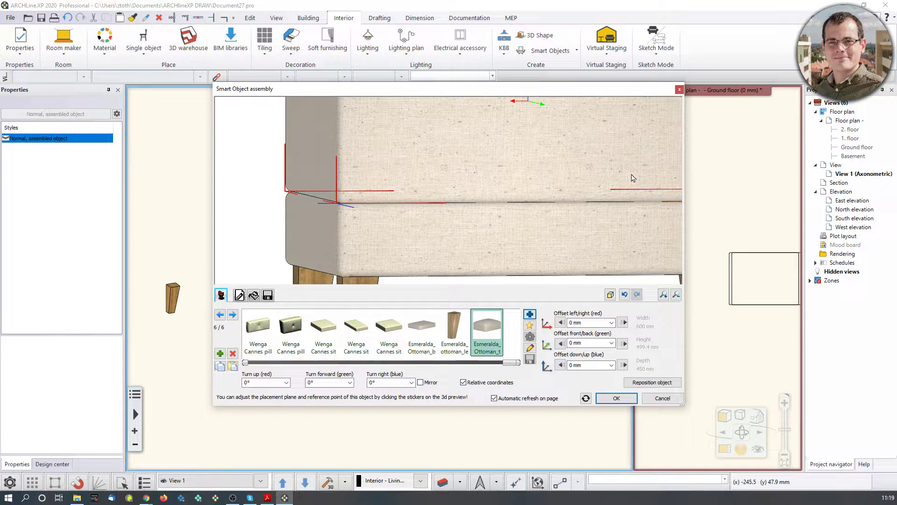
{"action": "scroll", "coordinate": [499, 206], "scroll_direction": "down", "scroll_amount": 3}
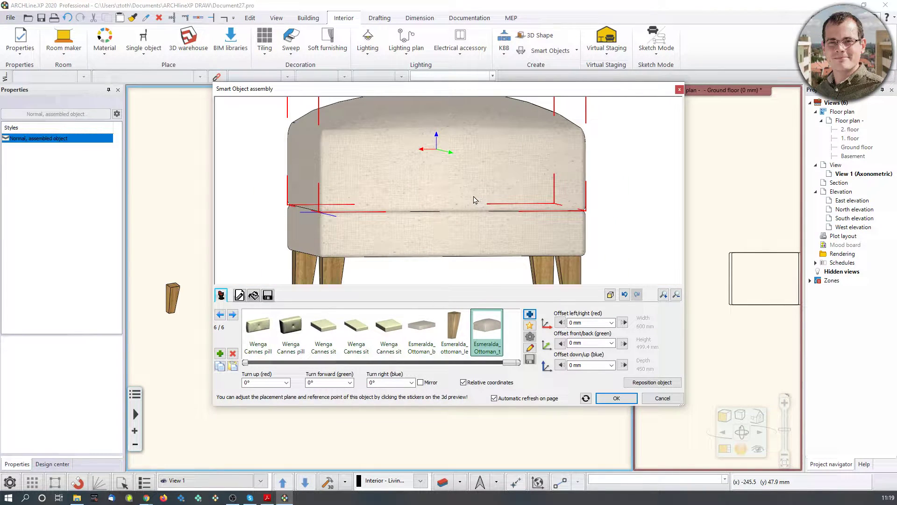
{"action": "left_click_drag", "start_coordinate": [500, 196], "coordinate": [482, 201]}
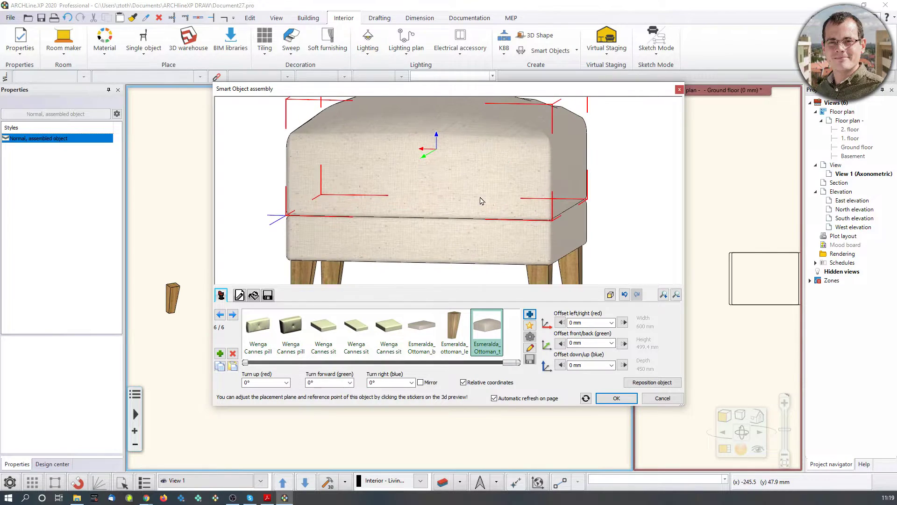
- Accept the assembly and place the pouf in the 3D view, apart from the separate base and top
{"action": "left_click", "coordinate": [616, 398]}
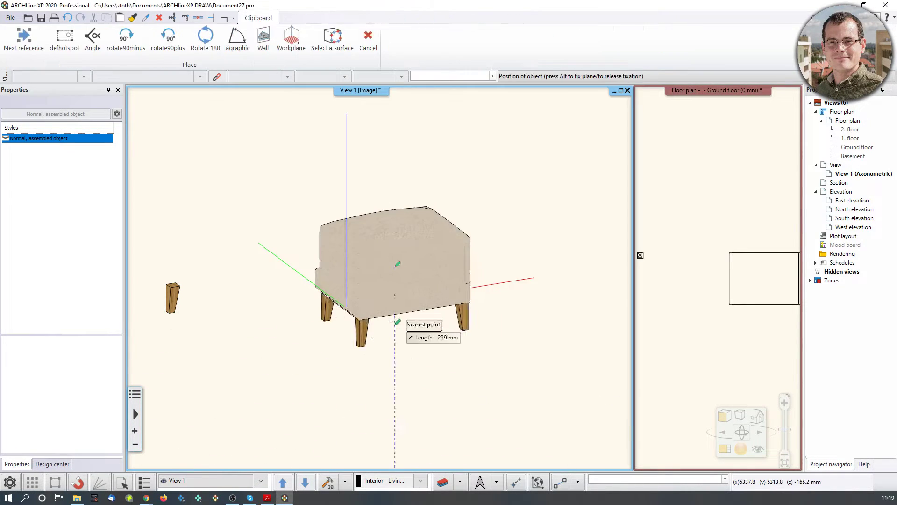
{"action": "left_click", "coordinate": [529, 391]}
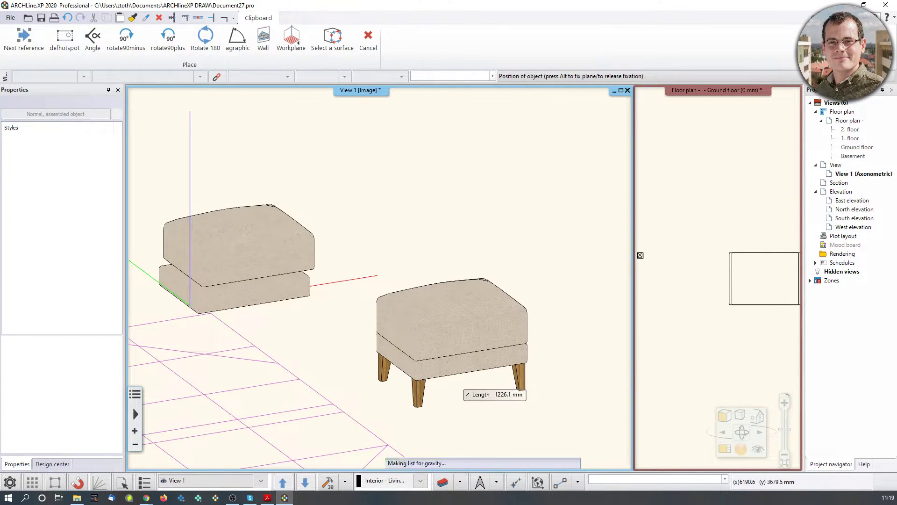
{"action": "key", "text": "Escape"}
{"action": "middle_click_drag", "start_coordinate": [512, 350], "coordinate": [418, 288]}
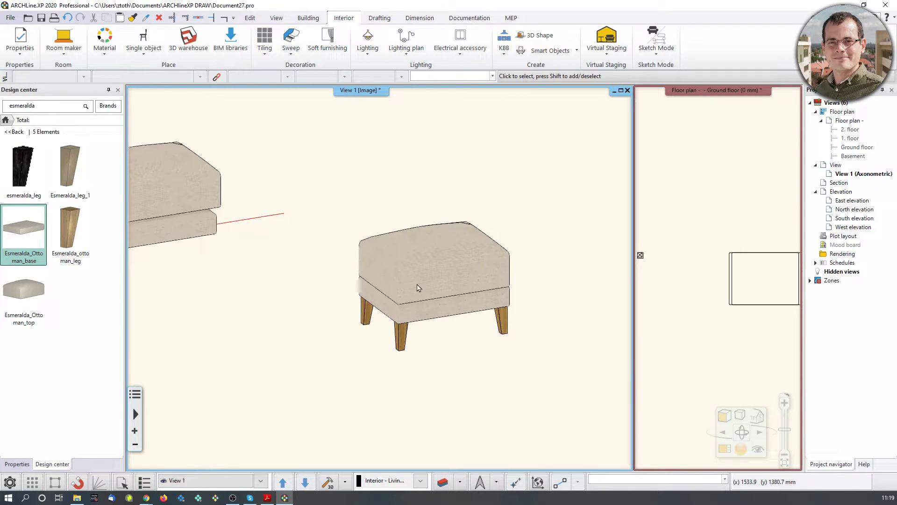
- Reopen the placed pouf's assembly and open its pillow top for editing as a Smart Object part
{"action": "double_click", "coordinate": [472, 302]}
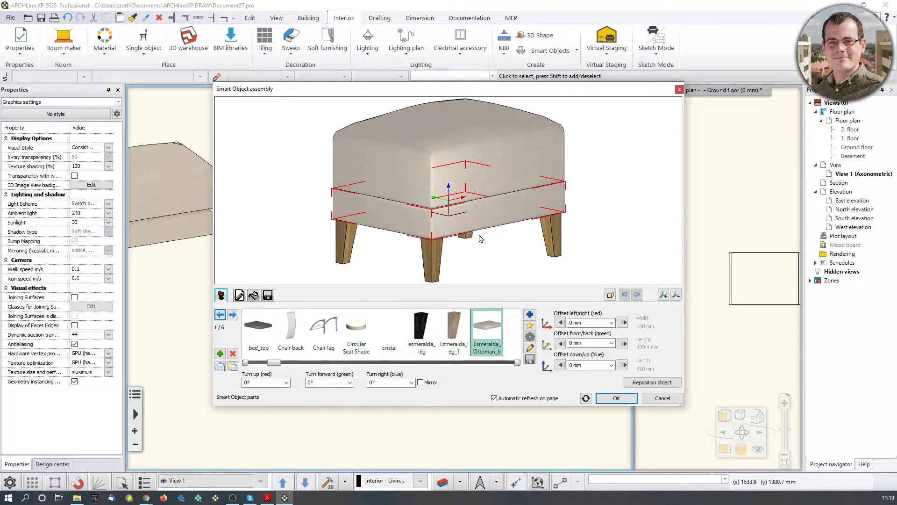
{"action": "left_click", "coordinate": [495, 157]}
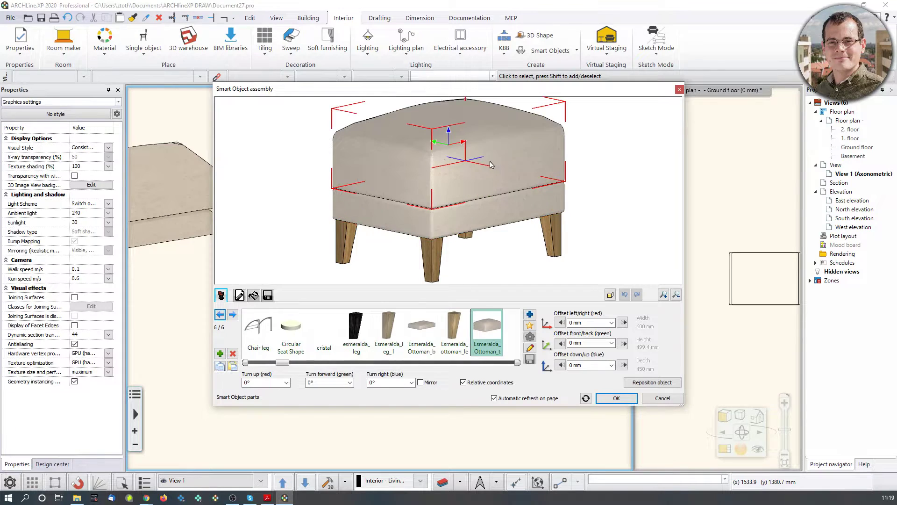
{"action": "left_click", "coordinate": [530, 349]}
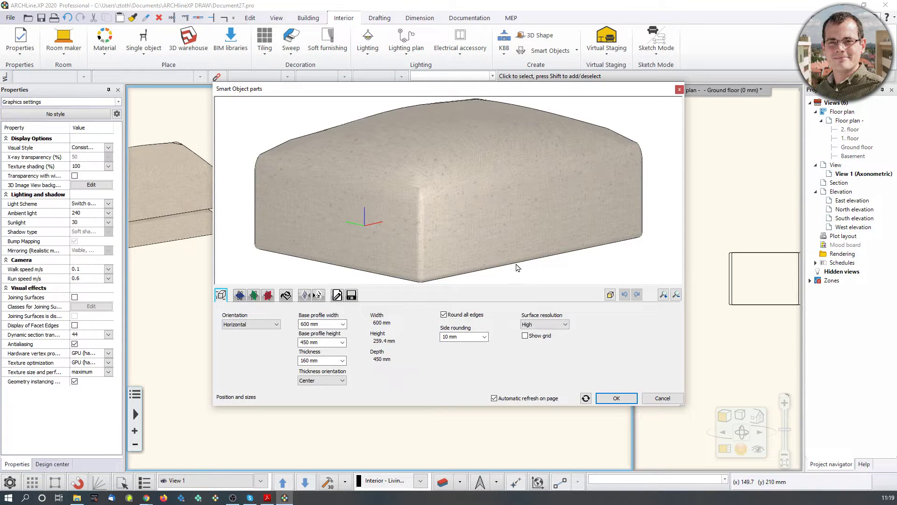
{"action": "left_click_drag", "start_coordinate": [511, 200], "coordinate": [491, 204]}
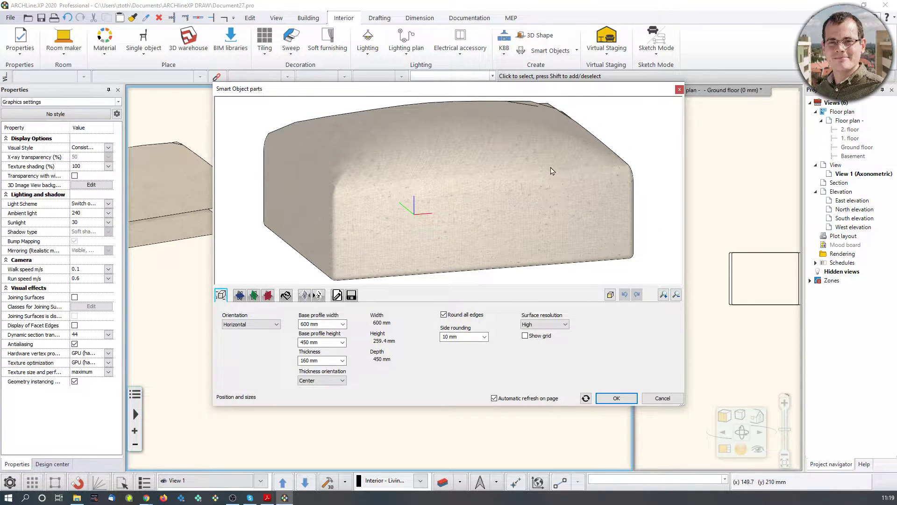
{"action": "scroll", "coordinate": [552, 171], "scroll_direction": "down", "scroll_amount": 2}
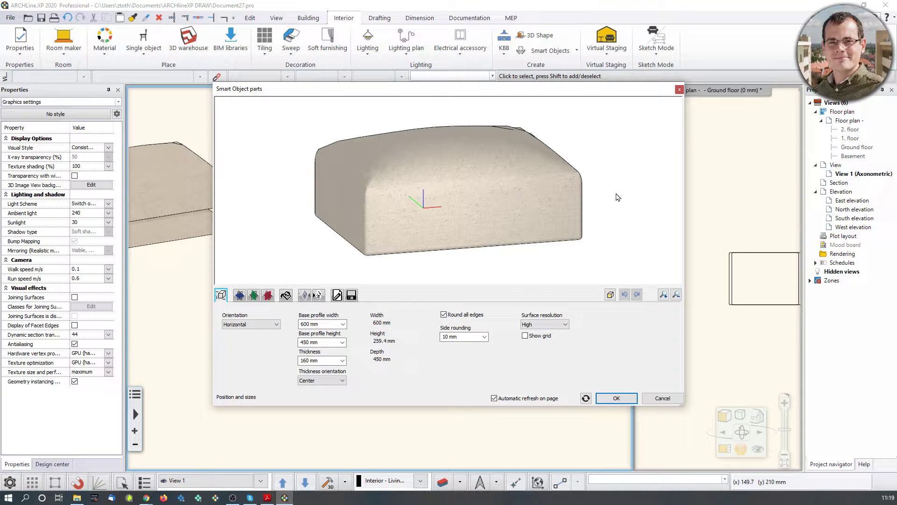
{"action": "left_click_drag", "start_coordinate": [470, 95], "coordinate": [832, 62]}
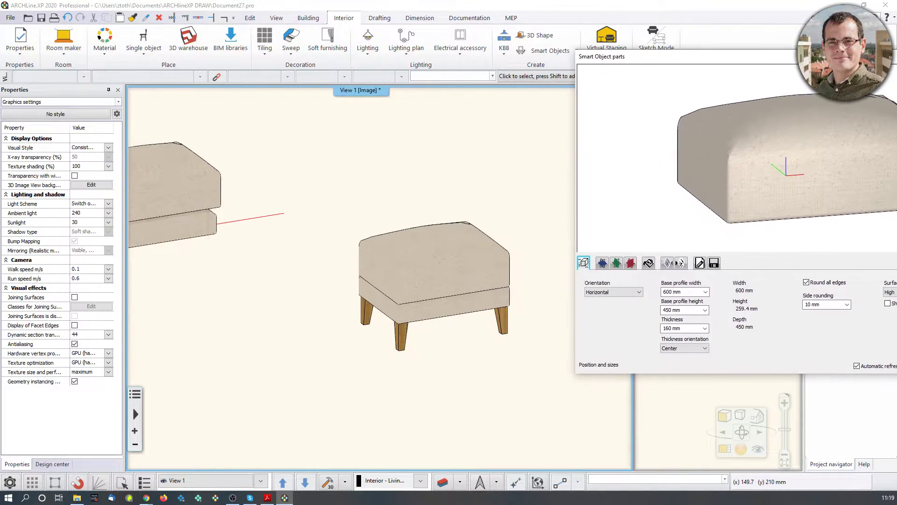
{"action": "left_click_drag", "start_coordinate": [679, 59], "coordinate": [273, 62]}
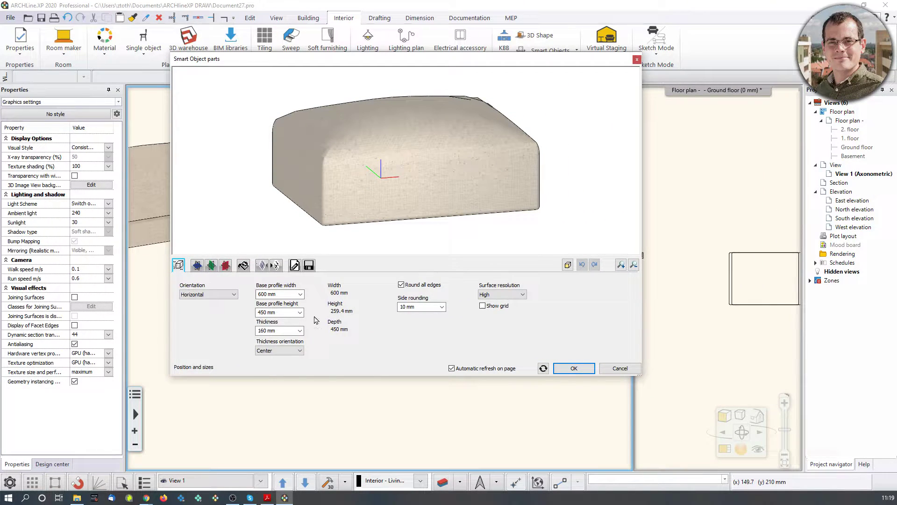
- Apply a Pillow effect with 50 mm padding depth to the top's full surface, keeping the change local to this component
{"action": "left_click", "coordinate": [275, 265]}
{"action": "left_click_drag", "start_coordinate": [409, 216], "coordinate": [410, 185]}
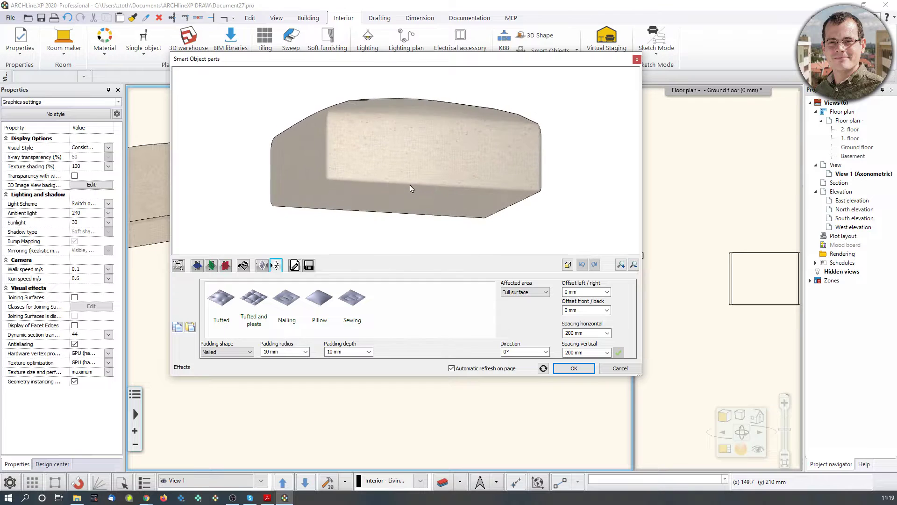
{"action": "left_click", "coordinate": [325, 308]}
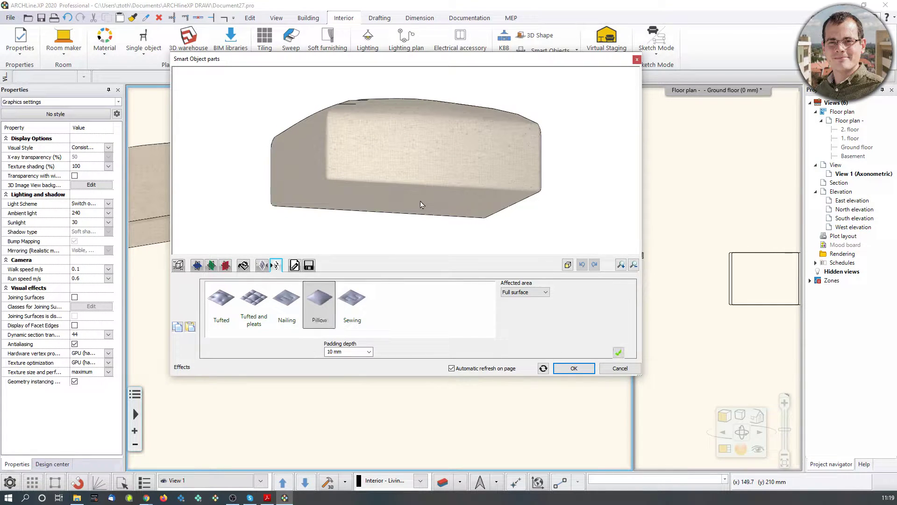
{"action": "left_click", "coordinate": [368, 355]}
{"action": "type", "text": "50"}
{"action": "left_click", "coordinate": [618, 352]}
{"action": "left_click_drag", "start_coordinate": [497, 156], "coordinate": [465, 189]}
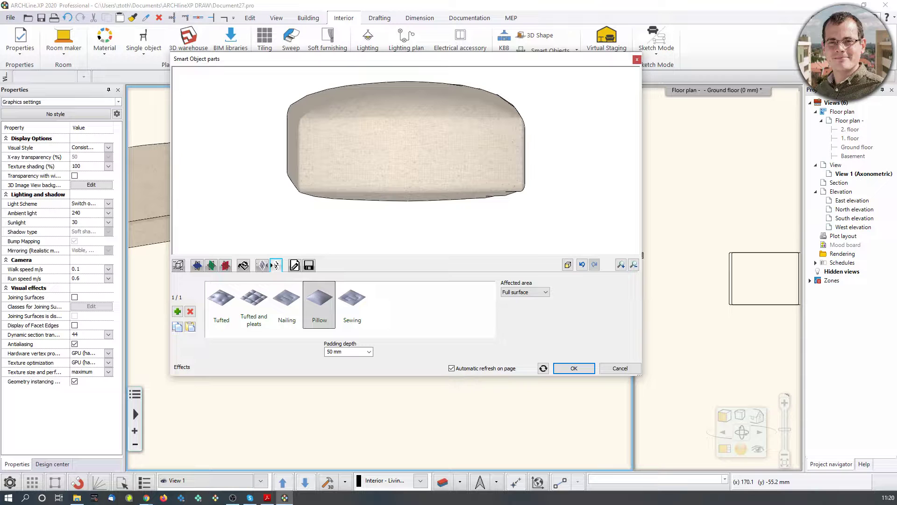
{"action": "left_click", "coordinate": [574, 368]}
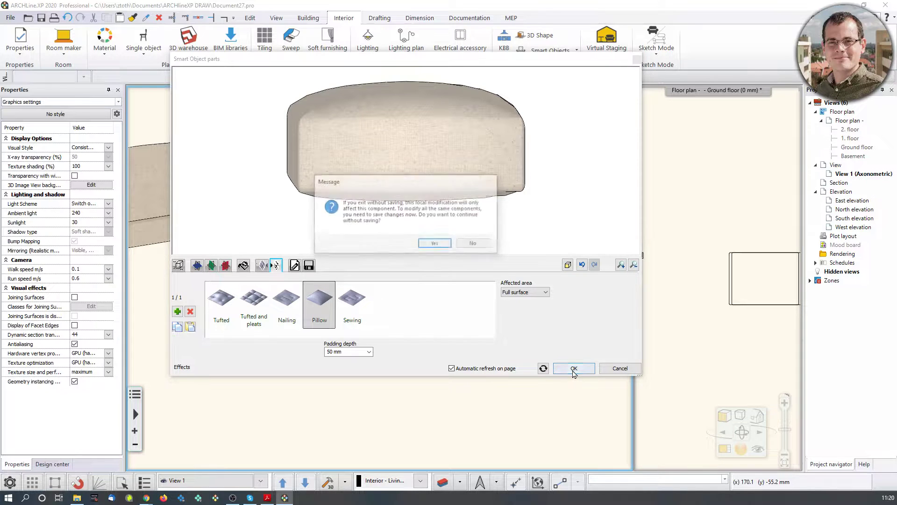
{"action": "left_click", "coordinate": [434, 244]}
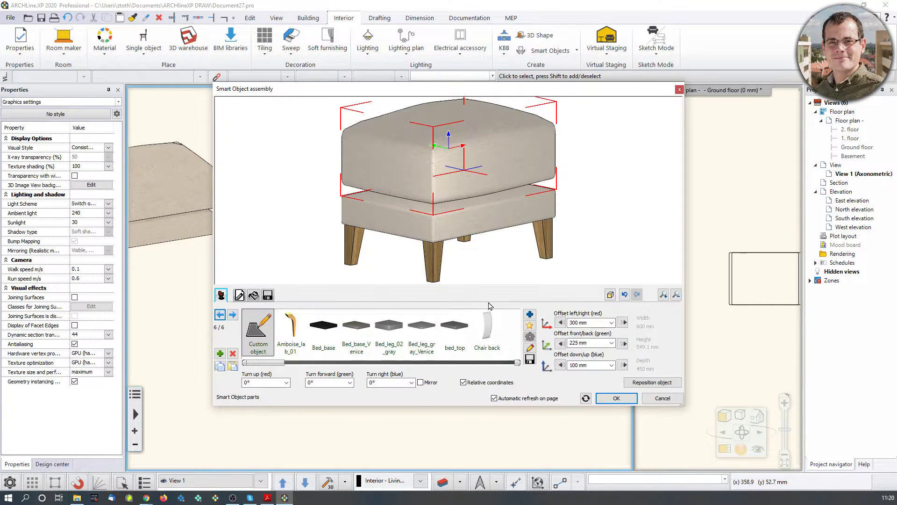
- Set the pillow top's down/up (blue) offset to -30 mm and accept the updated assembly
{"action": "left_click_drag", "start_coordinate": [517, 229], "coordinate": [473, 217]}
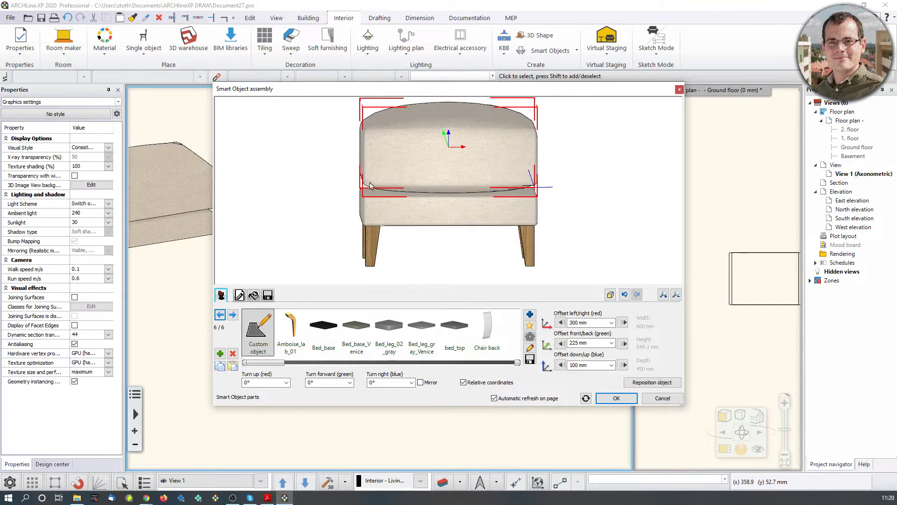
{"action": "scroll", "coordinate": [410, 164], "scroll_direction": "up", "scroll_amount": 3}
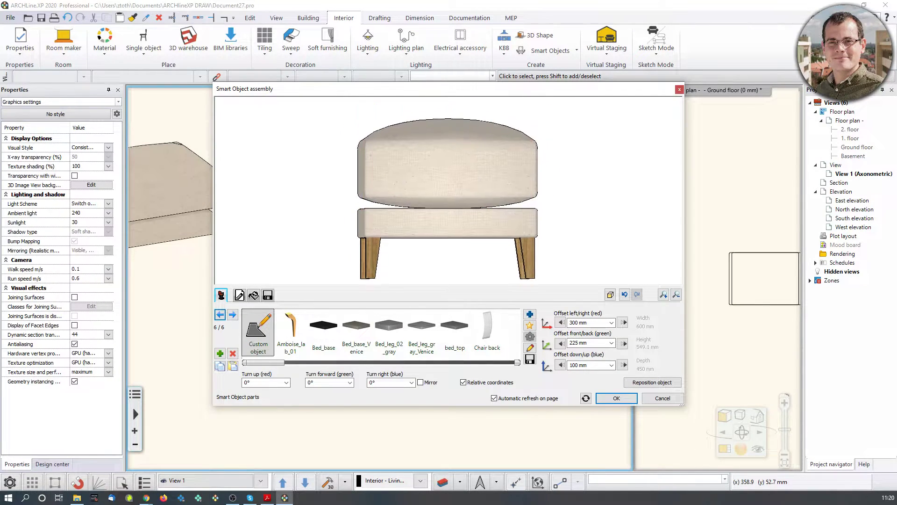
{"action": "left_click_drag", "start_coordinate": [499, 165], "coordinate": [555, 241]}
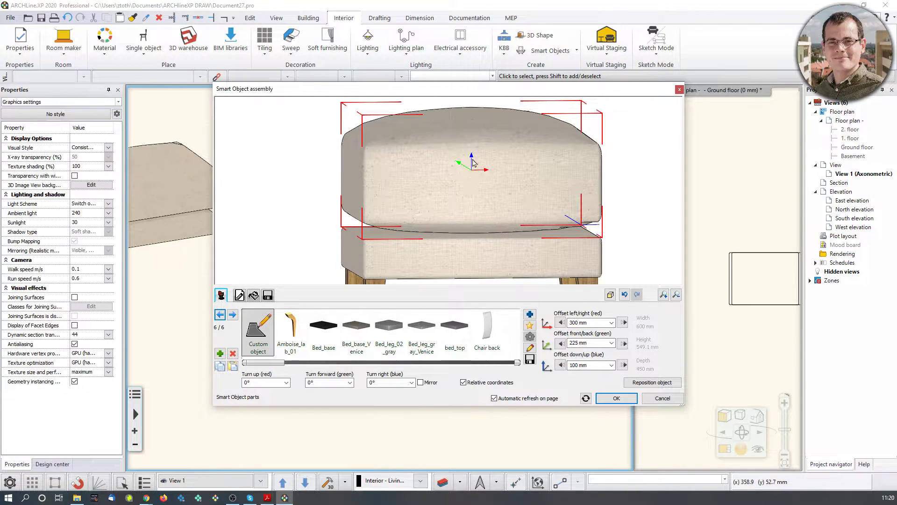
{"action": "left_click", "coordinate": [590, 367]}
{"action": "type", "text": "-30"}
{"action": "key", "text": "Return"}
{"action": "scroll", "coordinate": [381, 197], "scroll_direction": "up", "scroll_amount": 5}
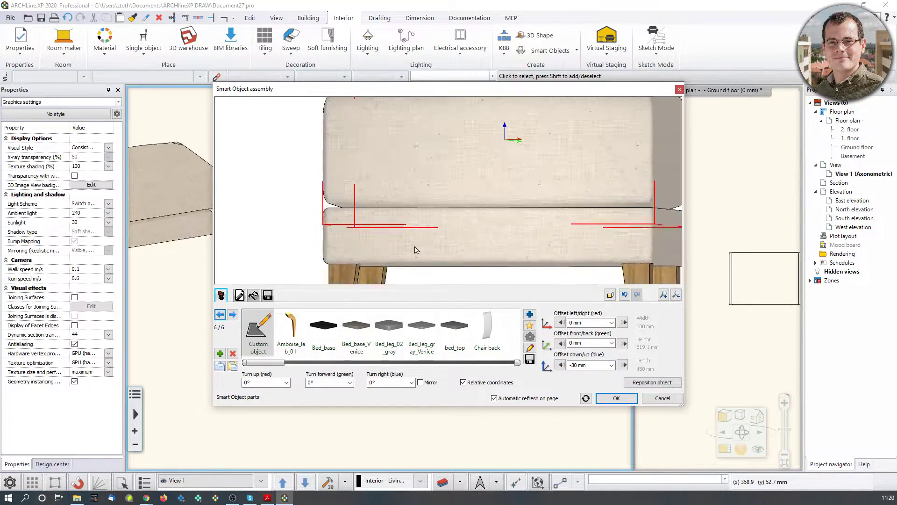
{"action": "scroll", "coordinate": [324, 193], "scroll_direction": "down", "scroll_amount": 4}
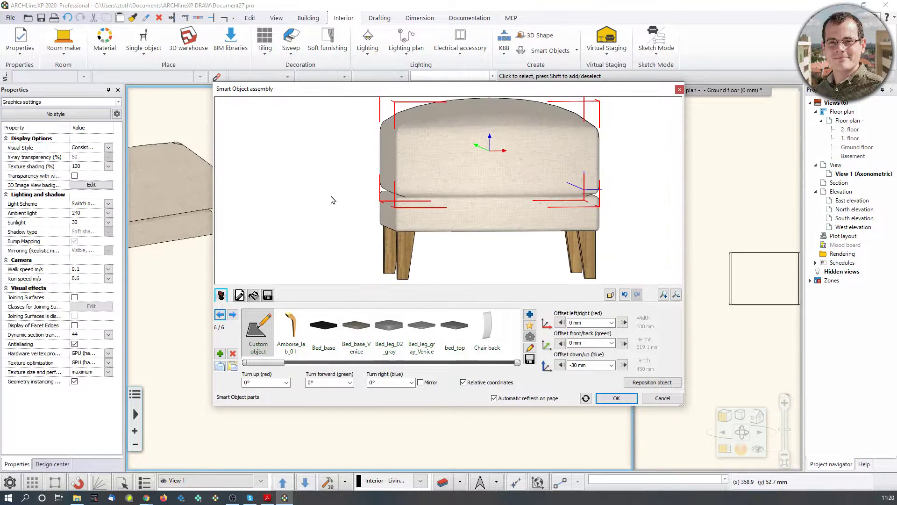
{"action": "scroll", "coordinate": [477, 190], "scroll_direction": "down", "scroll_amount": 1}
{"action": "left_click_drag", "start_coordinate": [461, 179], "coordinate": [628, 322]}
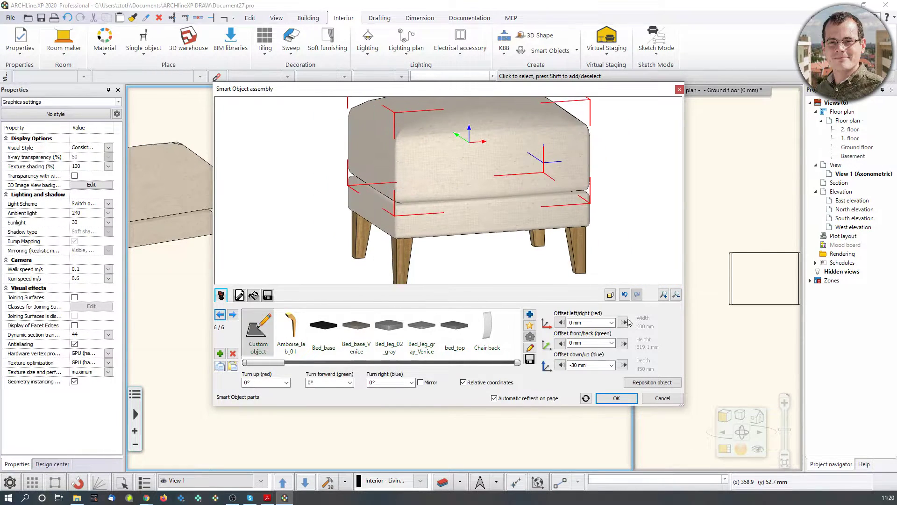
{"action": "left_click", "coordinate": [617, 398]}
{"action": "middle_click_drag", "start_coordinate": [352, 336], "coordinate": [441, 283]}
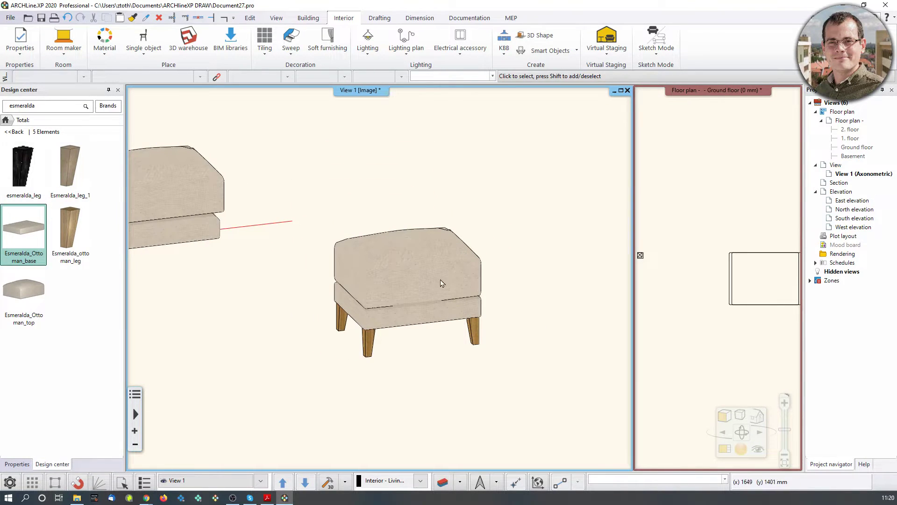
{"action": "left_click", "coordinate": [440, 282]}
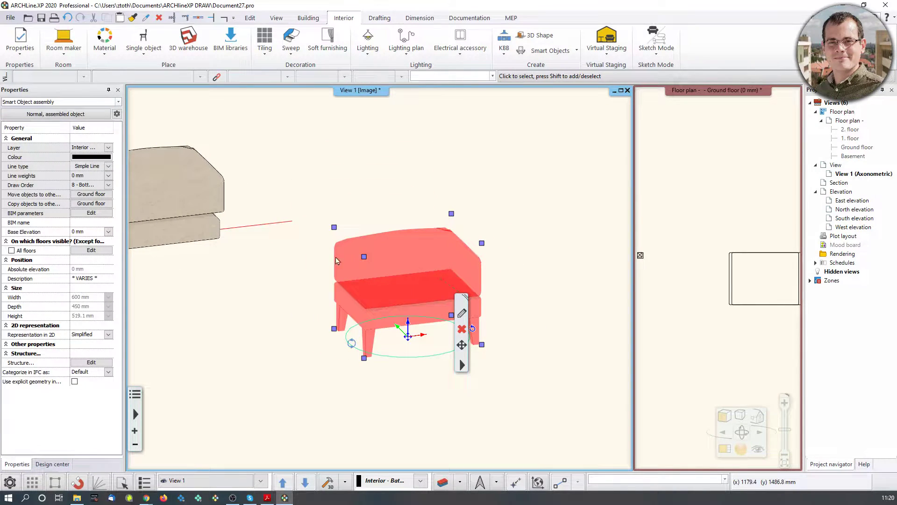
{"action": "left_click", "coordinate": [501, 224]}
{"action": "double_click", "coordinate": [397, 276]}
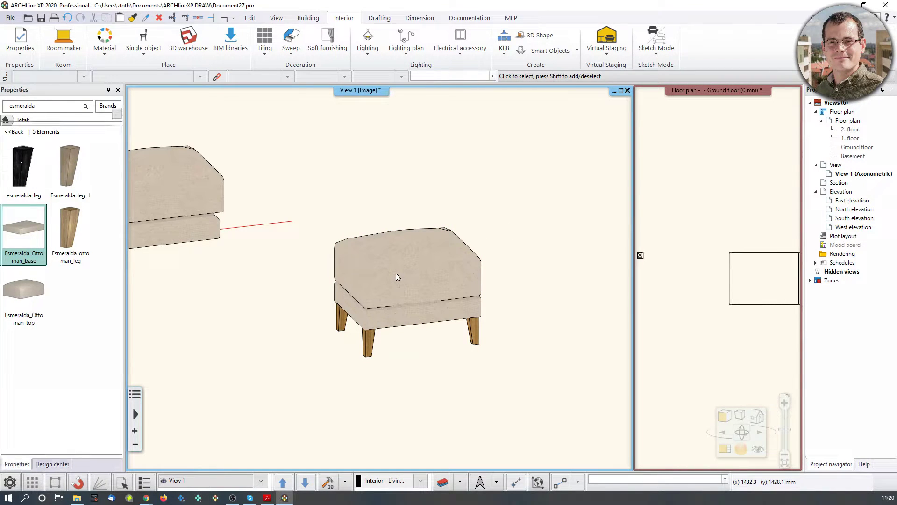
{"action": "mouse_move", "coordinate": [498, 184]}
{"action": "left_mouse_down"}
{"action": "mouse_move", "coordinate": [453, 188]}
{"action": "mouse_move", "coordinate": [510, 195]}
{"action": "left_mouse_up"}
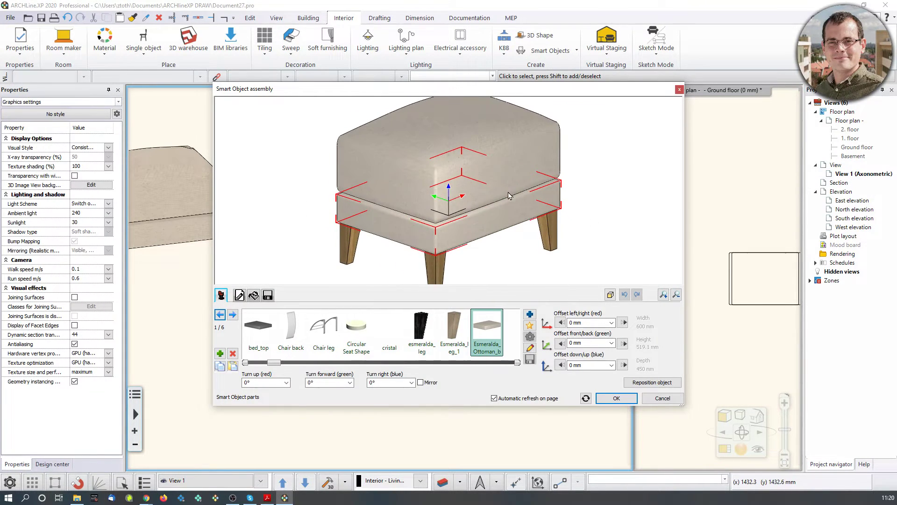
{"action": "left_click", "coordinate": [678, 89]}
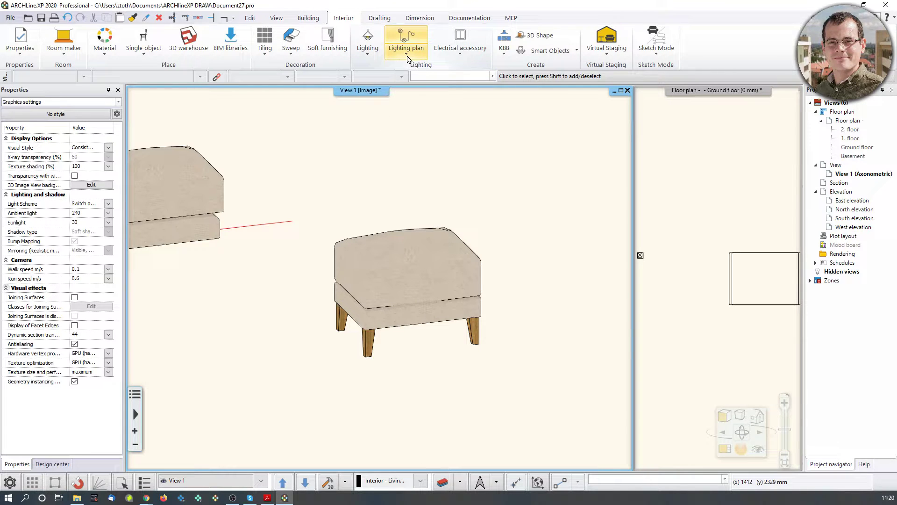
- Place a copy of the finished pouf beside the original in the 3D view
{"action": "left_click", "coordinate": [440, 303]}
{"action": "right_click", "coordinate": [425, 341]}
{"action": "left_click", "coordinate": [481, 367]}
{"action": "left_click", "coordinate": [253, 352]}
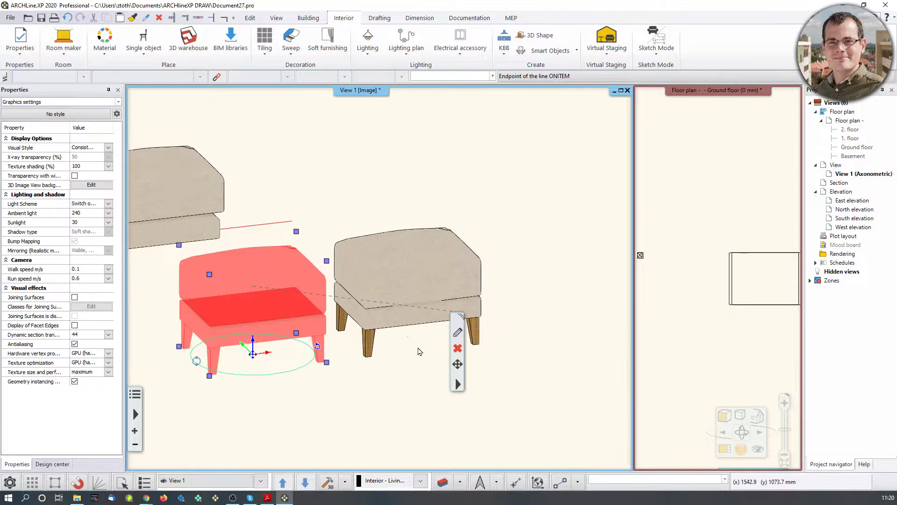
{"action": "key", "text": "Escape"}
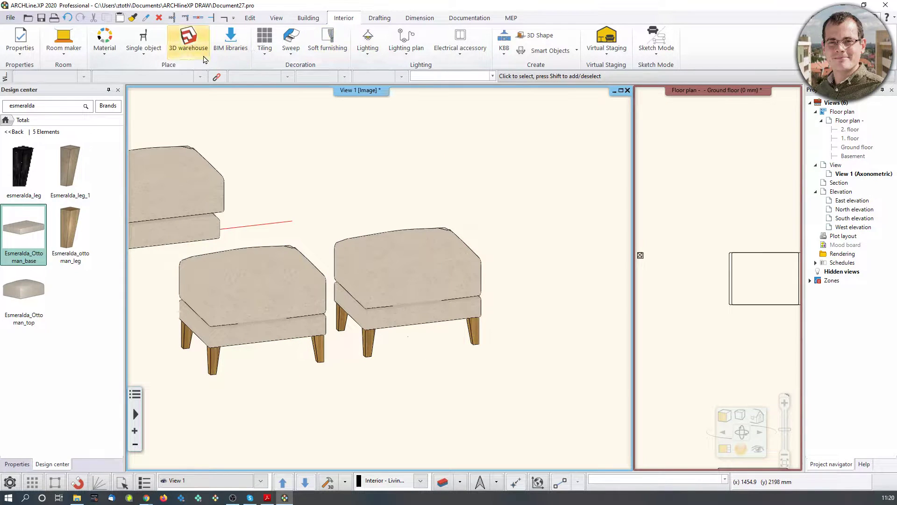
- Save the front pouf with its legs, base and top as a new library object named Esmeralda_Ottoman in the Ottoman subcategory
{"action": "left_click", "coordinate": [144, 41]}
{"action": "left_click", "coordinate": [173, 201]}
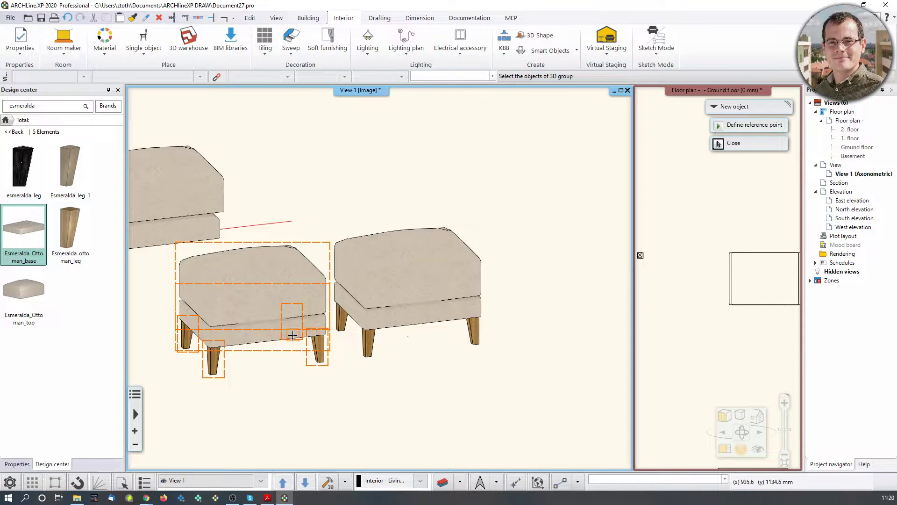
{"action": "key", "text": "Return"}
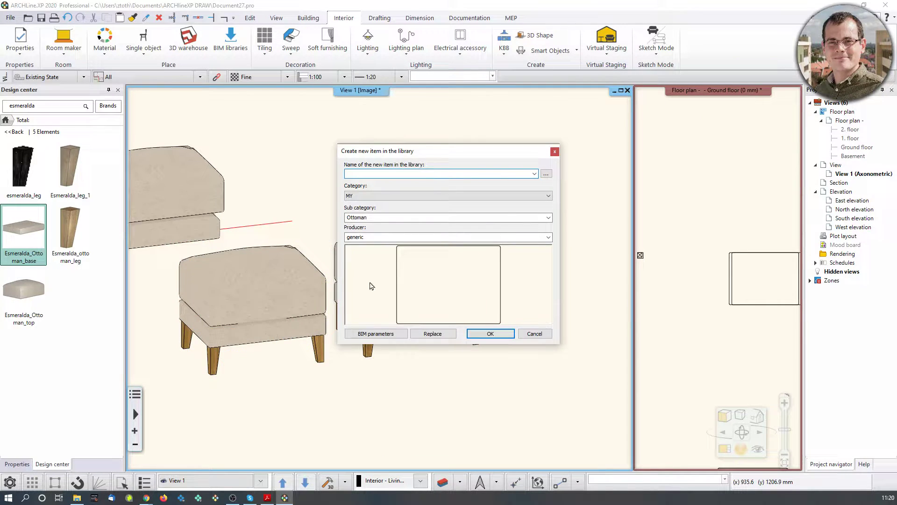
{"action": "type", "text": "Ottoman"}
{"action": "left_click", "coordinate": [490, 333]}
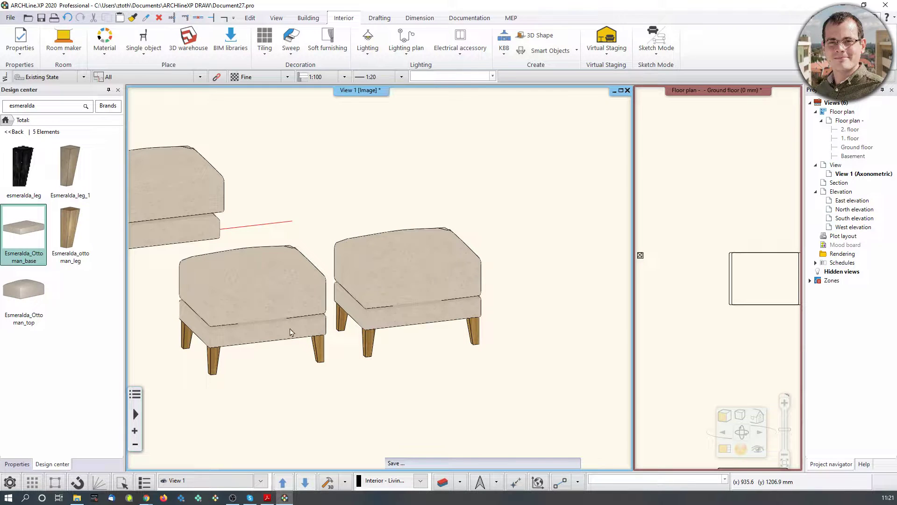
{"action": "middle_click_drag", "start_coordinate": [301, 330], "coordinate": [353, 311]}
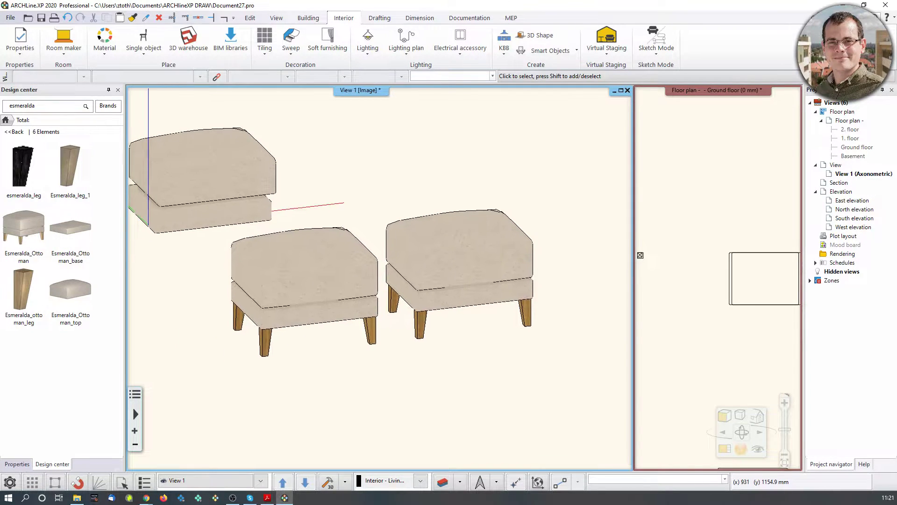
- Find the linen materials and replace the front pouf's upholstery with Textil-linen1 on this object only
{"action": "left_click", "coordinate": [5, 120]}
{"action": "double_click", "coordinate": [32, 107]}
{"action": "type", "text": "linen"}
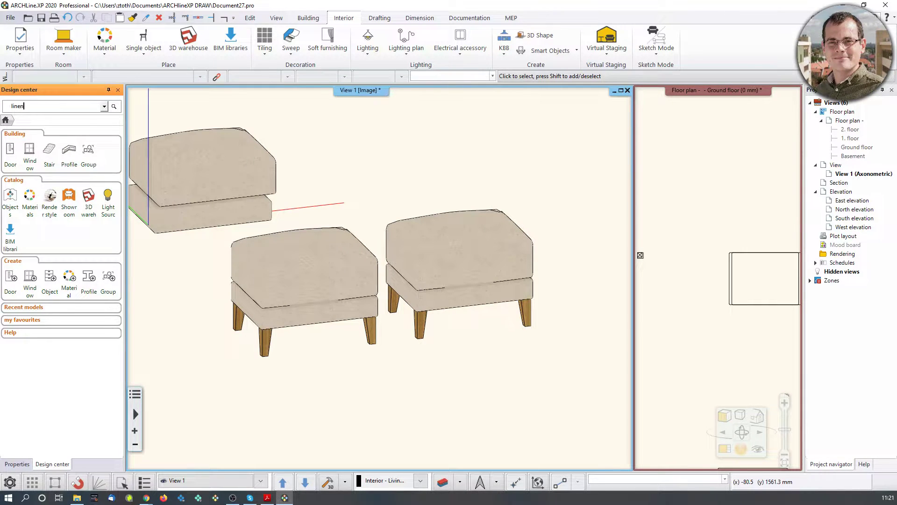
{"action": "key", "text": "Return"}
{"action": "left_click_drag", "start_coordinate": [38, 159], "coordinate": [330, 255]}
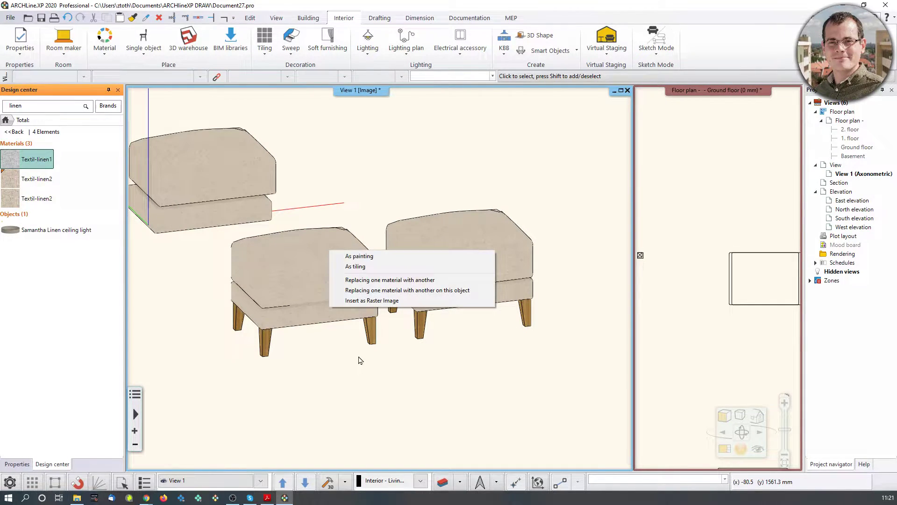
{"action": "left_click", "coordinate": [387, 290]}
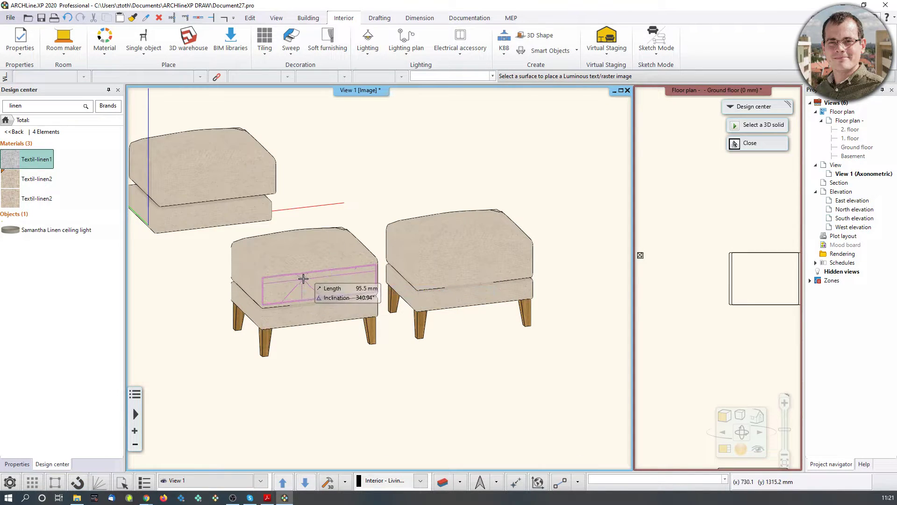
{"action": "left_click", "coordinate": [329, 309]}
{"action": "scroll", "coordinate": [323, 304], "scroll_direction": "up", "scroll_amount": 3}
{"action": "scroll", "coordinate": [350, 260], "scroll_direction": "down", "scroll_amount": 3}
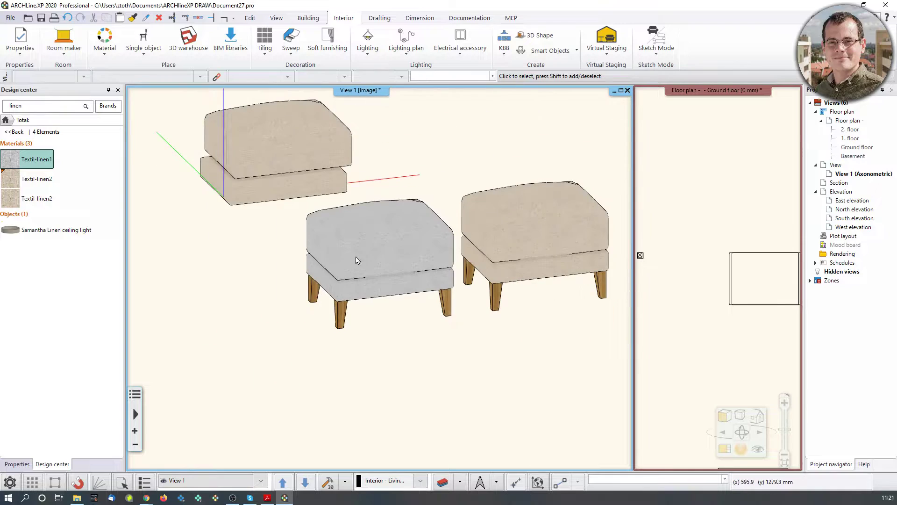
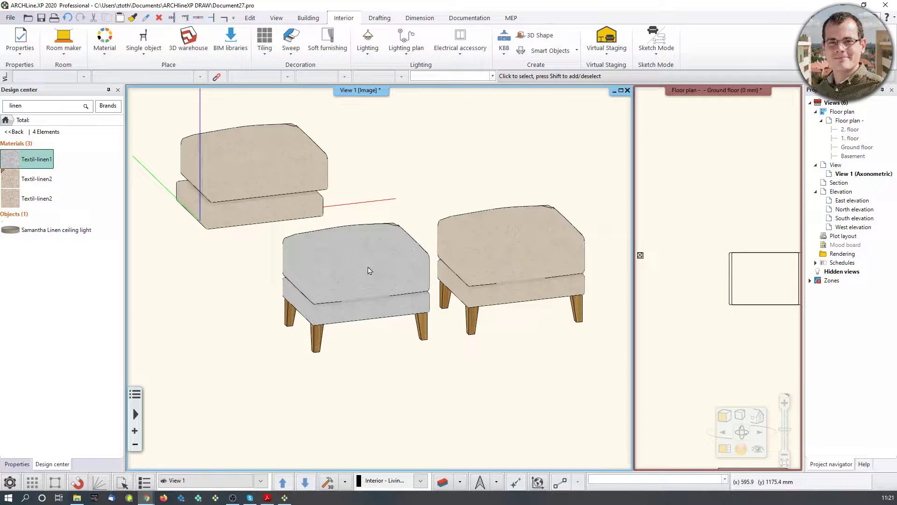
{"action": "middle_click_drag", "start_coordinate": [391, 256], "coordinate": [385, 262]}
{"action": "scroll", "coordinate": [384, 264], "scroll_direction": "down", "scroll_amount": 1}
- Save the pouf project as Document27.pro in the ARCHlineXP Draw folder
{"action": "left_click", "coordinate": [78, 497]}
{"action": "left_click", "coordinate": [111, 334]}
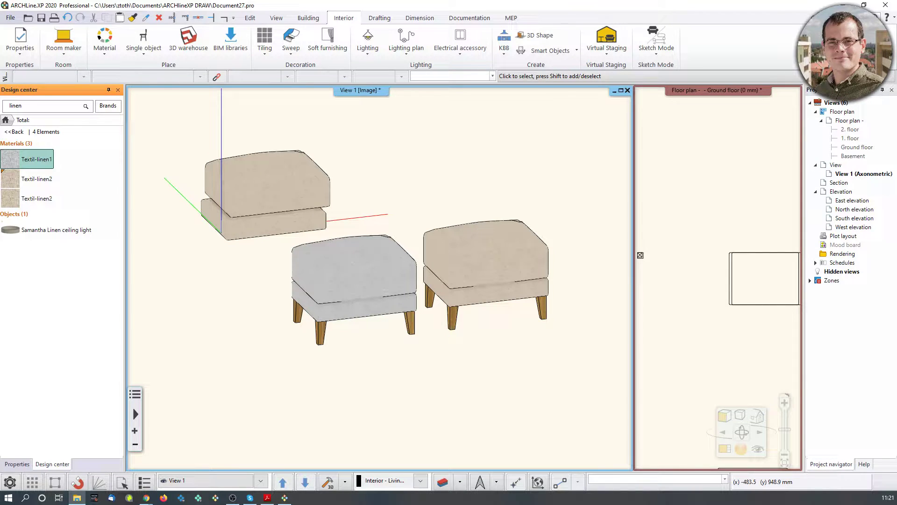
{"action": "middle_click_drag", "start_coordinate": [257, 230], "coordinate": [257, 247]}
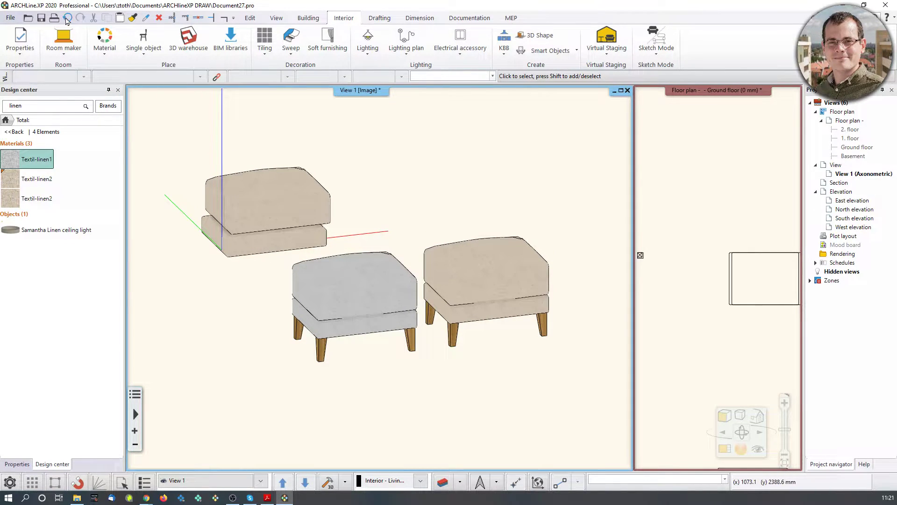
{"action": "left_click", "coordinate": [41, 17]}
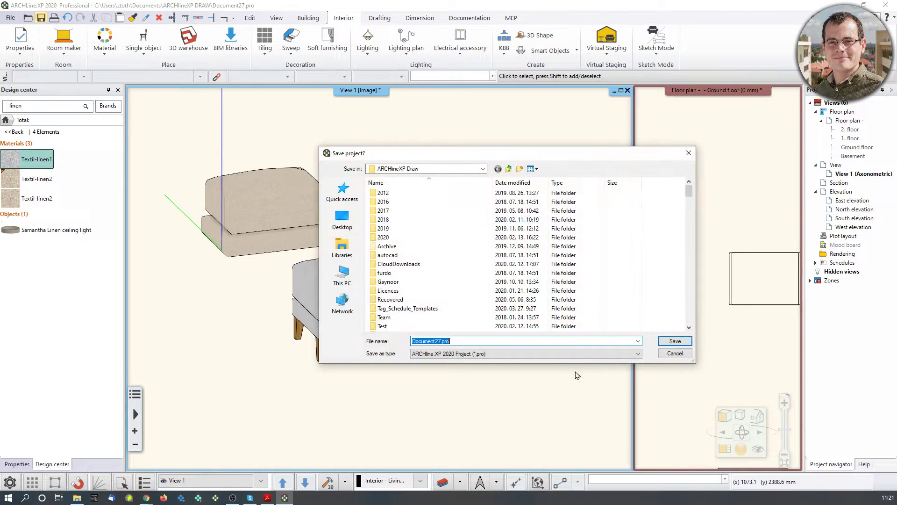
{"action": "left_click", "coordinate": [675, 341]}
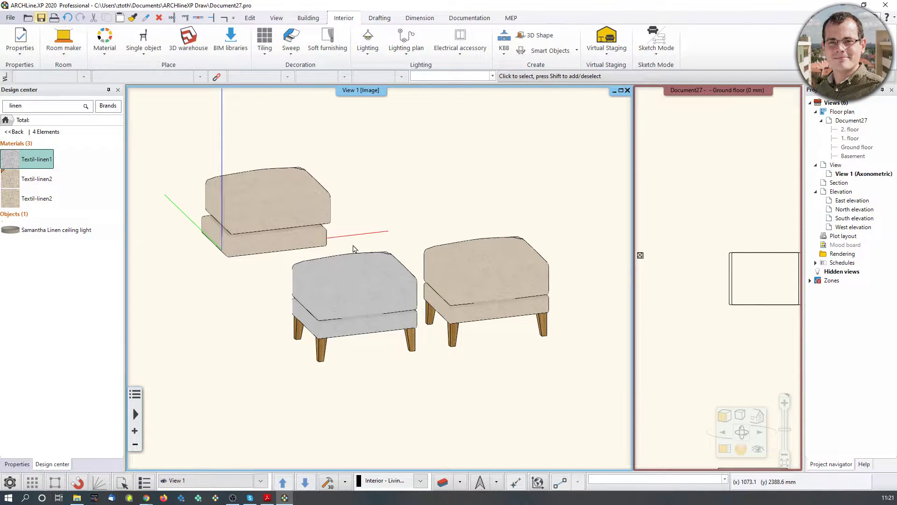
- Open the Marseille_chair.pro project from the 8_Upholstered_furniture folder and magnify its 3D view
{"action": "left_click", "coordinate": [374, 366]}
{"action": "left_click", "coordinate": [466, 268]}
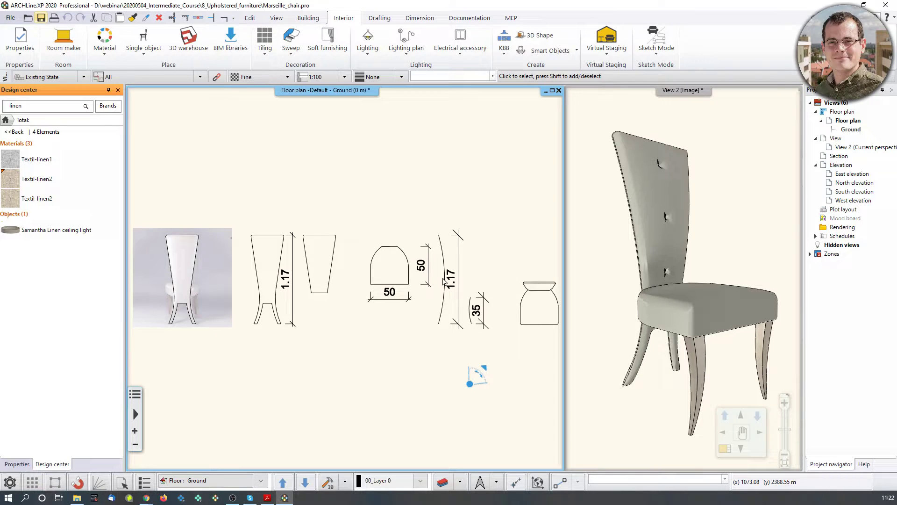
{"action": "left_click", "coordinate": [668, 290]}
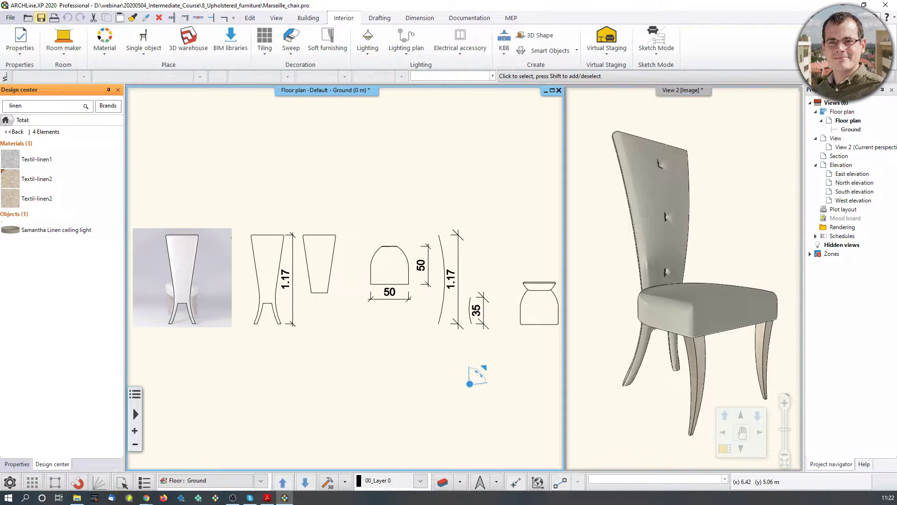
{"action": "middle_click_drag", "start_coordinate": [669, 306], "coordinate": [613, 319]}
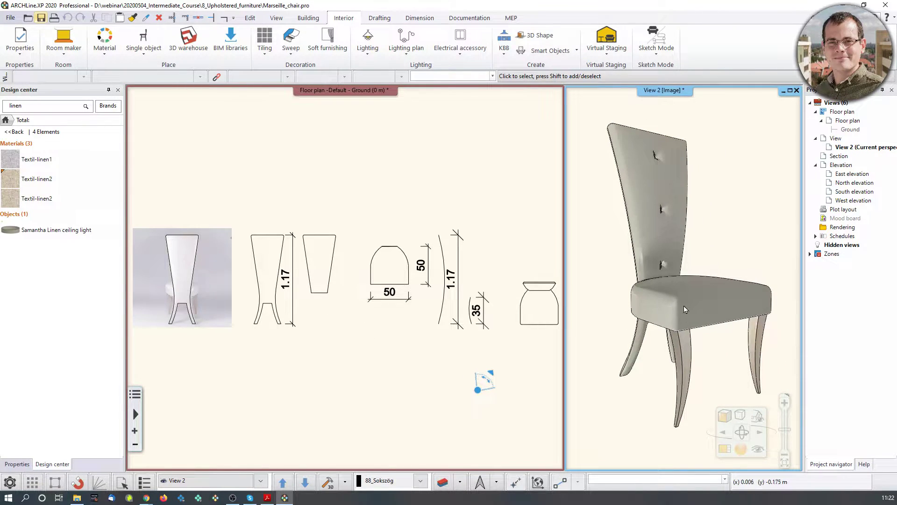
{"action": "left_click", "coordinate": [726, 450]}
- Examine the Marseille chair's padded seat, curved backrest, legs and back buttons from the front and side
{"action": "scroll", "coordinate": [365, 310], "scroll_direction": "up", "scroll_amount": 5}
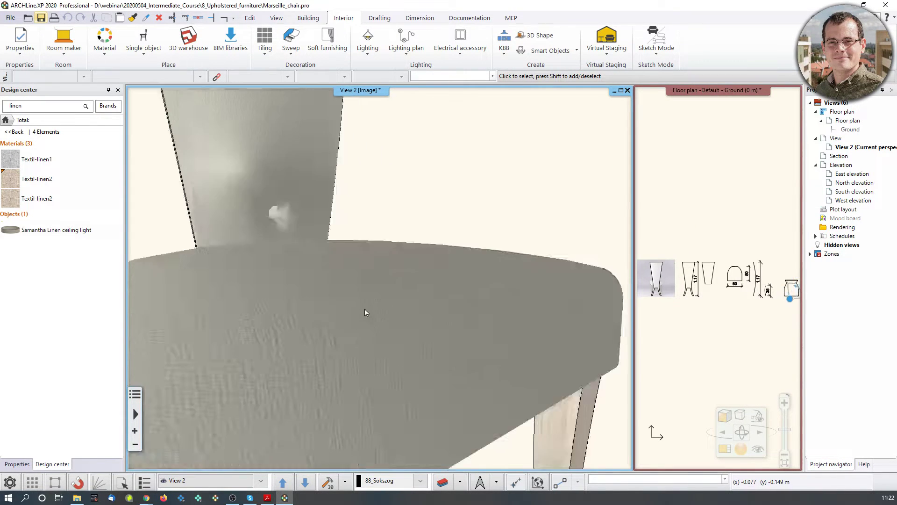
{"action": "scroll", "coordinate": [365, 310], "scroll_direction": "down", "scroll_amount": 5}
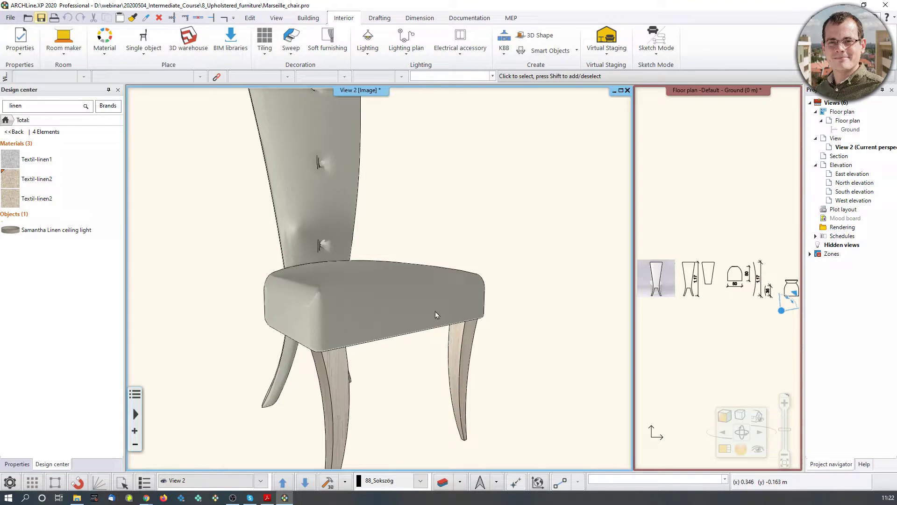
{"action": "middle_click_drag", "start_coordinate": [344, 298], "coordinate": [391, 257]}
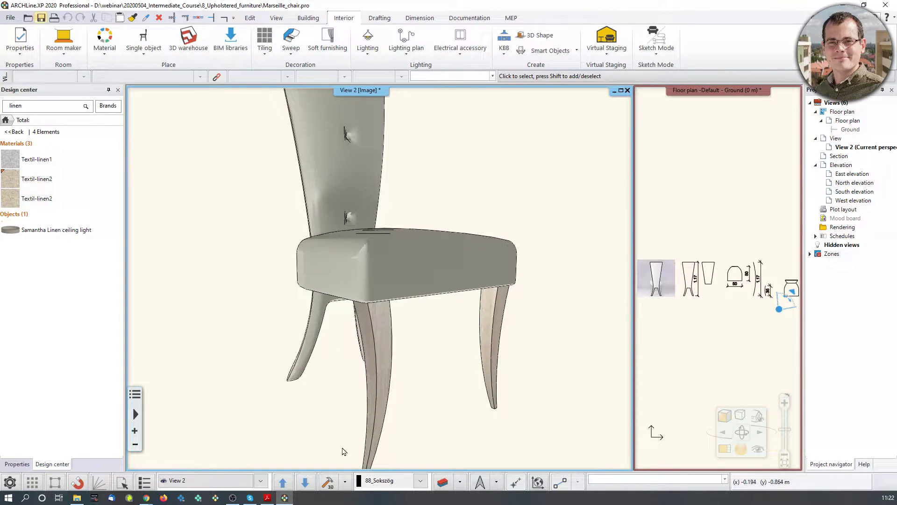
{"action": "middle_click_drag", "start_coordinate": [292, 289], "coordinate": [328, 292]}
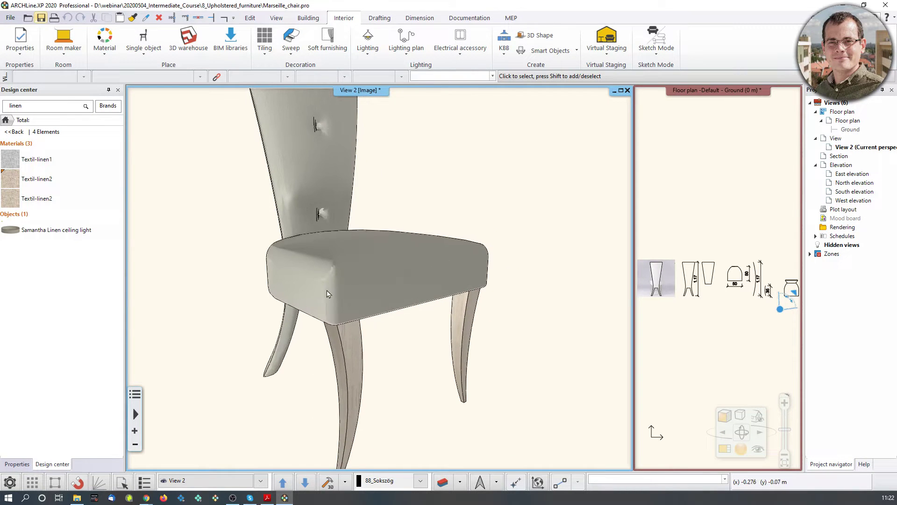
{"action": "left_click", "coordinate": [308, 255]}
{"action": "middle_click_drag", "start_coordinate": [307, 255], "coordinate": [526, 300]}
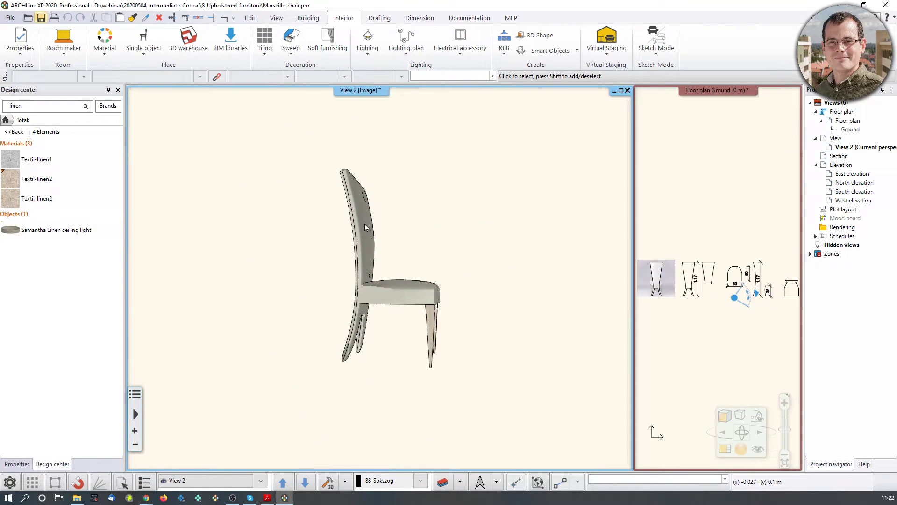
{"action": "middle_click_drag", "start_coordinate": [383, 280], "coordinate": [423, 272]}
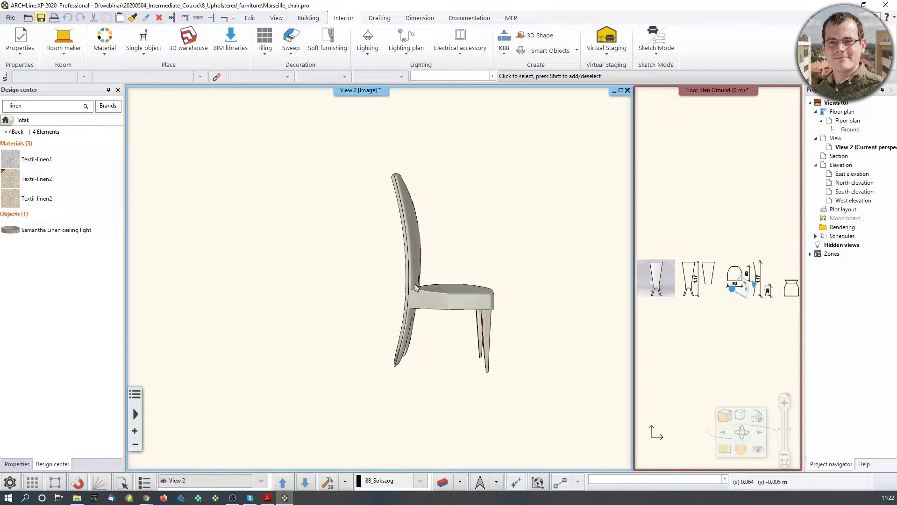
{"action": "middle_click_drag", "start_coordinate": [430, 286], "coordinate": [418, 292]}
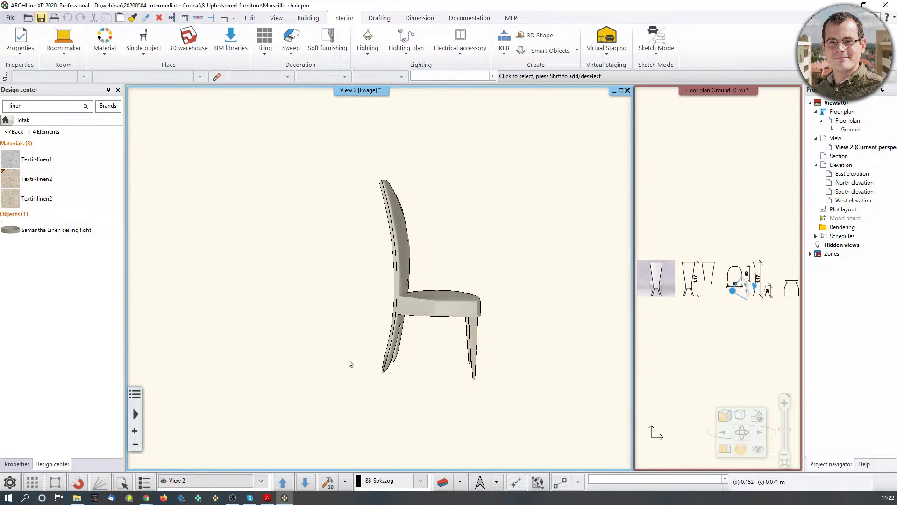
{"action": "left_click", "coordinate": [409, 257]}
{"action": "scroll", "coordinate": [386, 277], "scroll_direction": "up", "scroll_amount": 6}
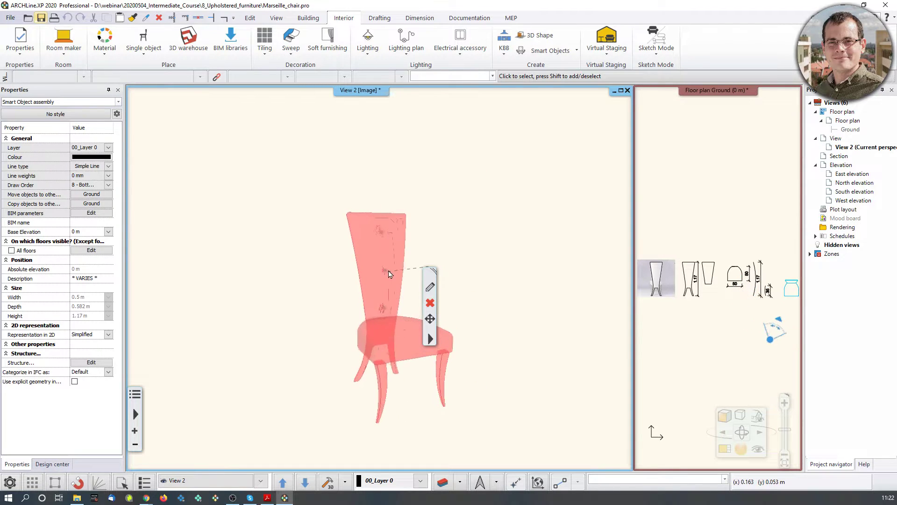
{"action": "key", "text": "Escape"}
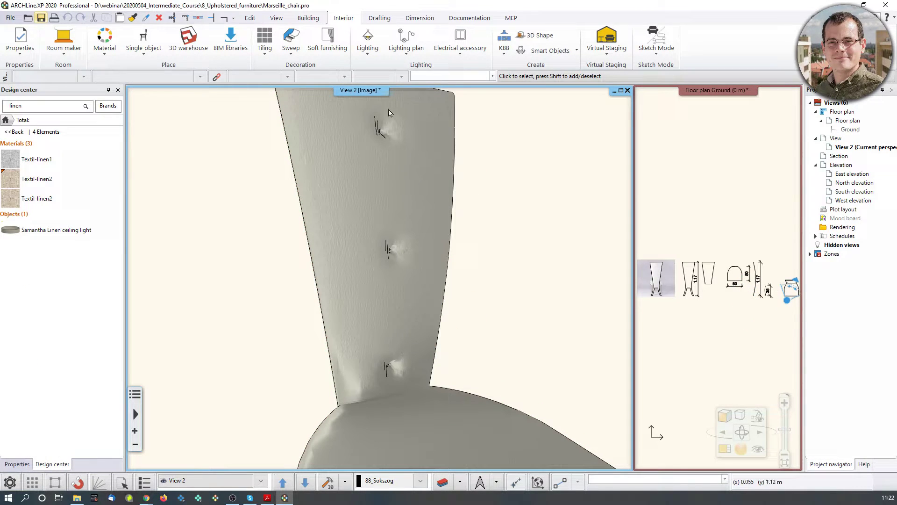
{"action": "scroll", "coordinate": [400, 324], "scroll_direction": "down", "scroll_amount": 6}
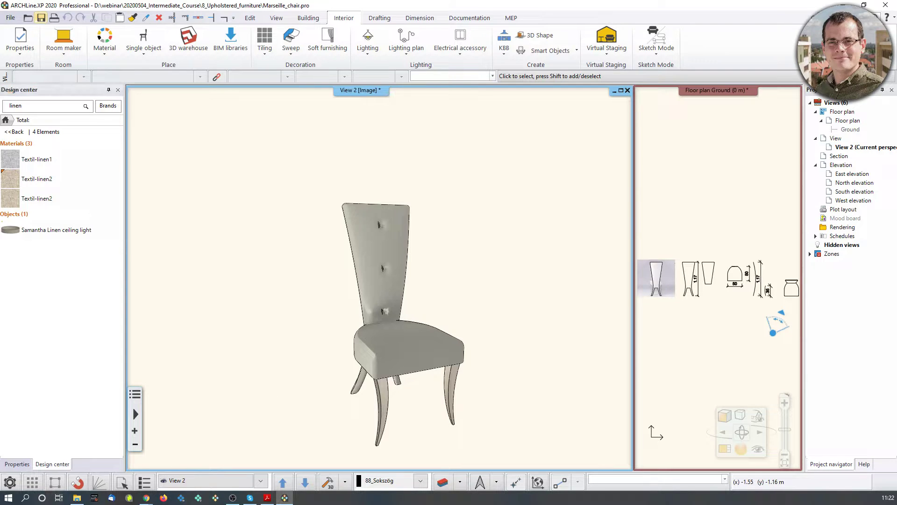
- Switch to the Photos folder in File Explorer and view the reference images Marseille_01.jpg, Marseille_02.jpg and Marseille_03.jpg, then return to the chair project
{"action": "left_click", "coordinate": [77, 497]}
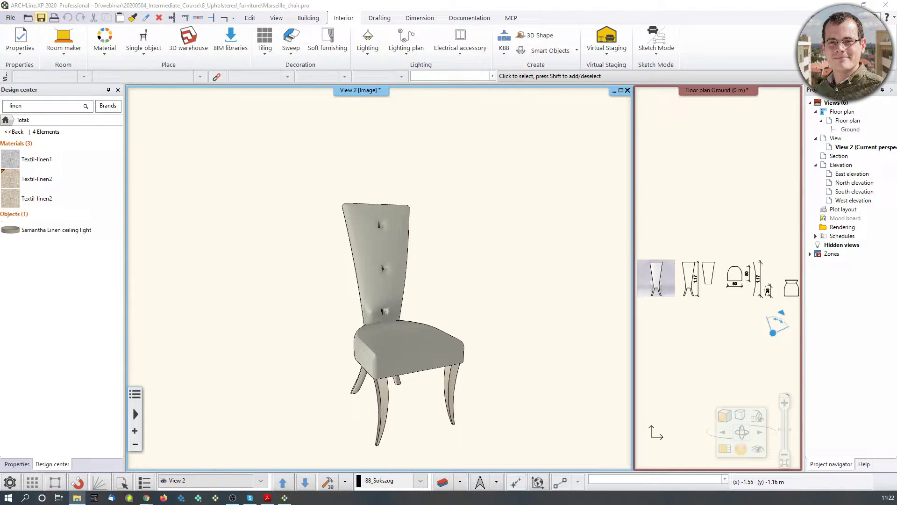
{"action": "left_click_drag", "start_coordinate": [0, 121], "coordinate": [457, 120]}
{"action": "double_click", "coordinate": [392, 232]}
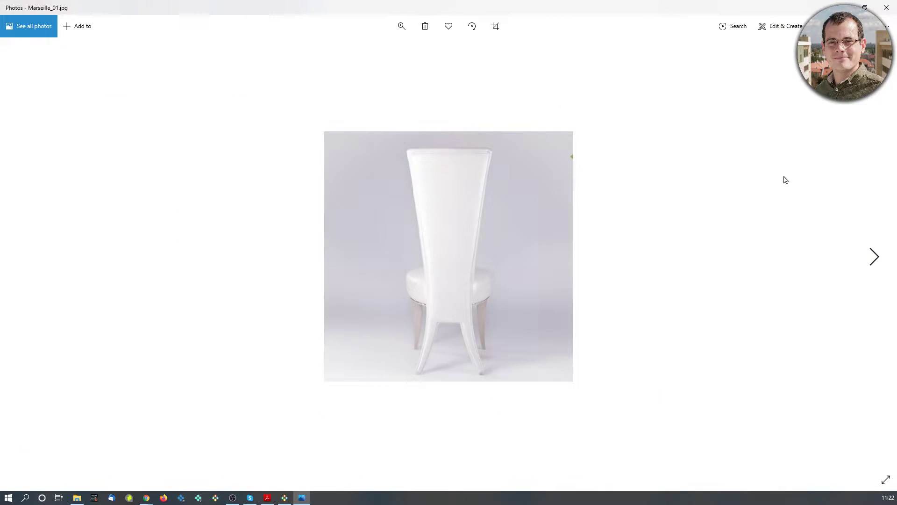
{"action": "key", "text": "Right"}
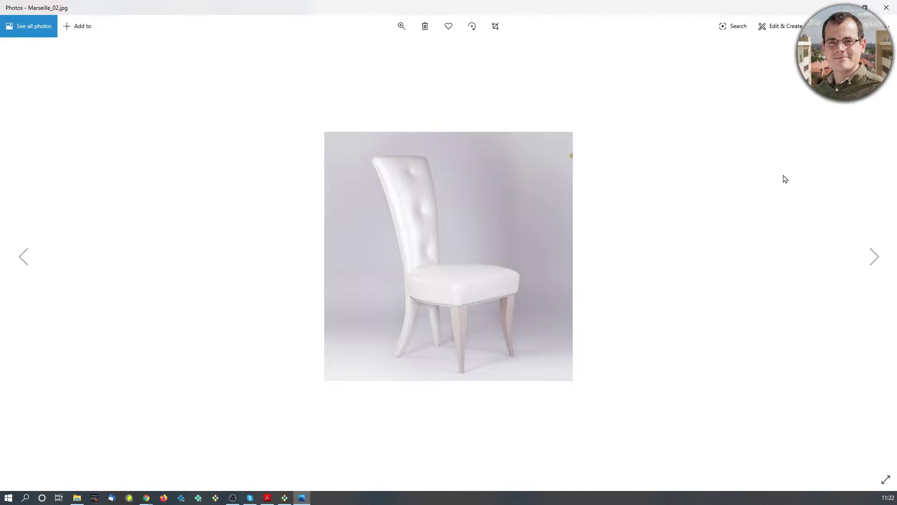
{"action": "key", "text": "Right"}
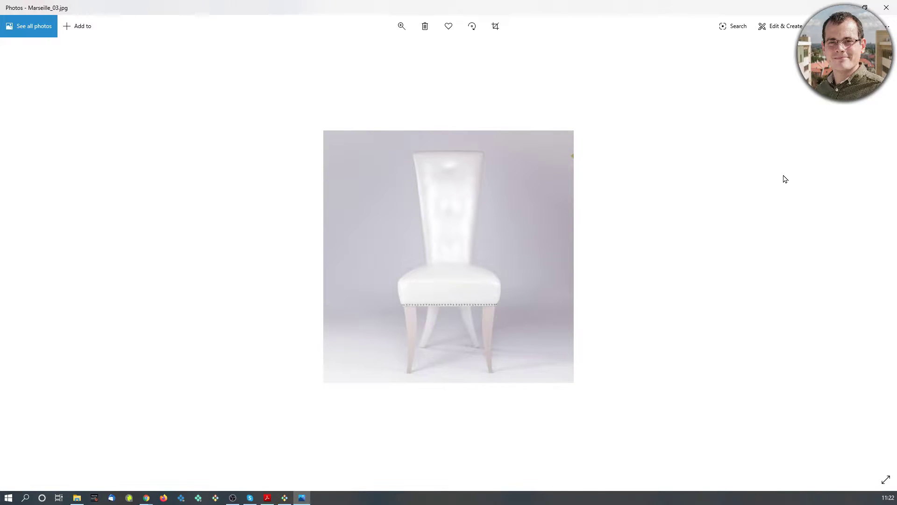
{"action": "key", "text": "Right"}
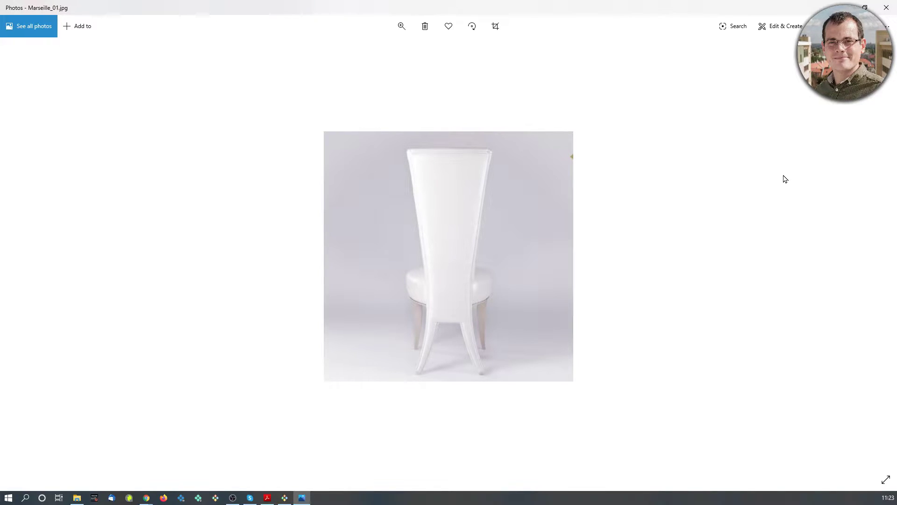
{"action": "left_click_drag", "start_coordinate": [767, 7], "coordinate": [747, 0]}
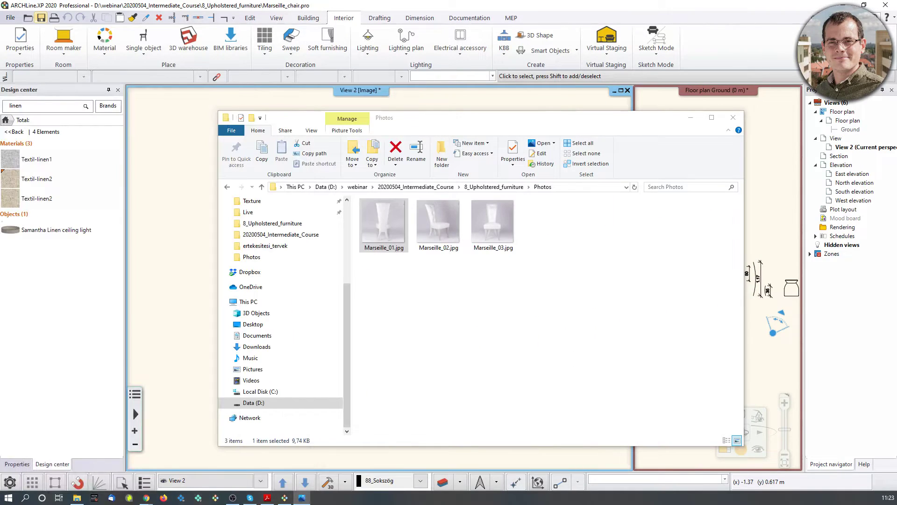
{"action": "left_click_drag", "start_coordinate": [657, 123], "coordinate": [0, 132]}
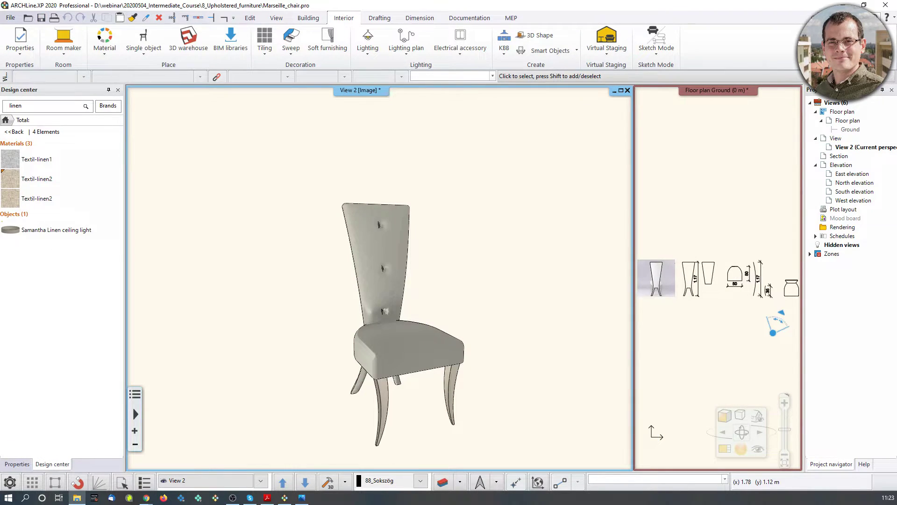
- Magnify the ground floor plan and bring the chair's reference photo and dimensioned outlines into view
{"action": "left_click", "coordinate": [691, 295]}
{"action": "left_click", "coordinate": [727, 454]}
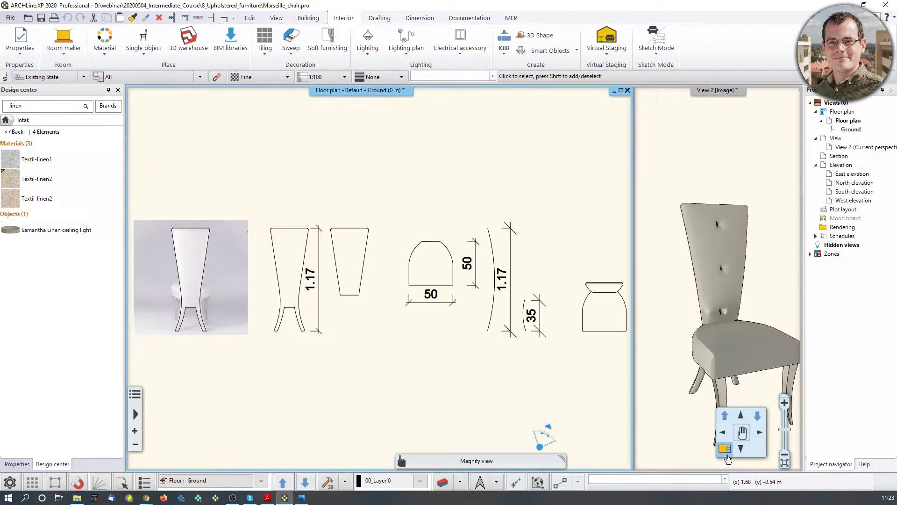
{"action": "middle_click_drag", "start_coordinate": [218, 281], "coordinate": [253, 248]}
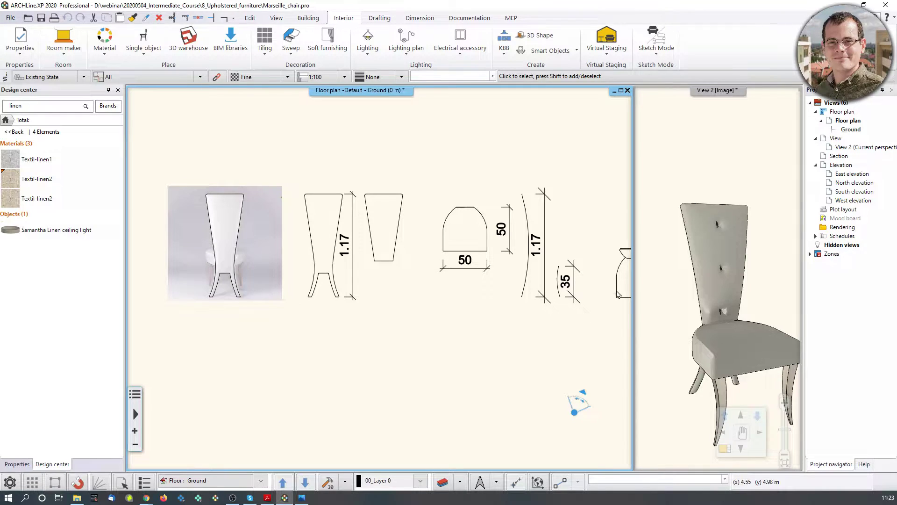
- Insert the reference image Marseille_01.jpg from the Photos folder into the empty area below the outlines on the floor plan
{"action": "middle_click_drag", "start_coordinate": [231, 305], "coordinate": [266, 247]}
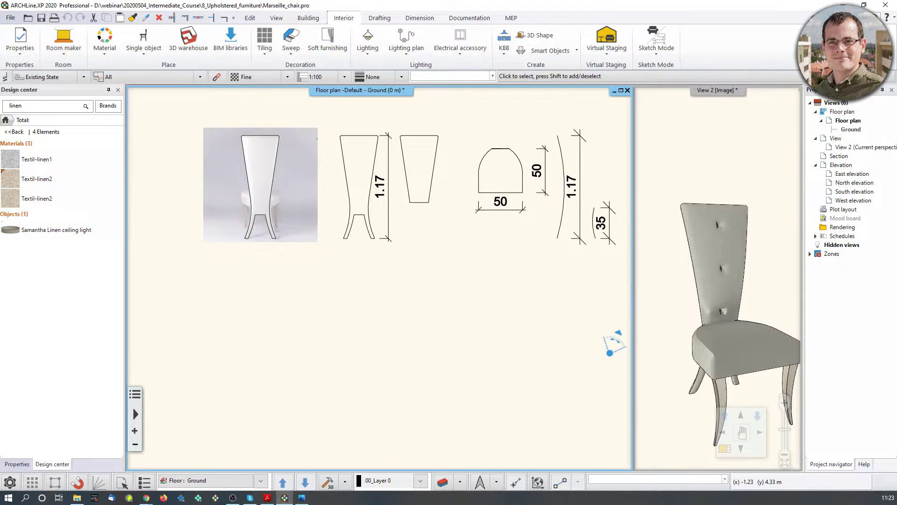
{"action": "left_click", "coordinate": [77, 497]}
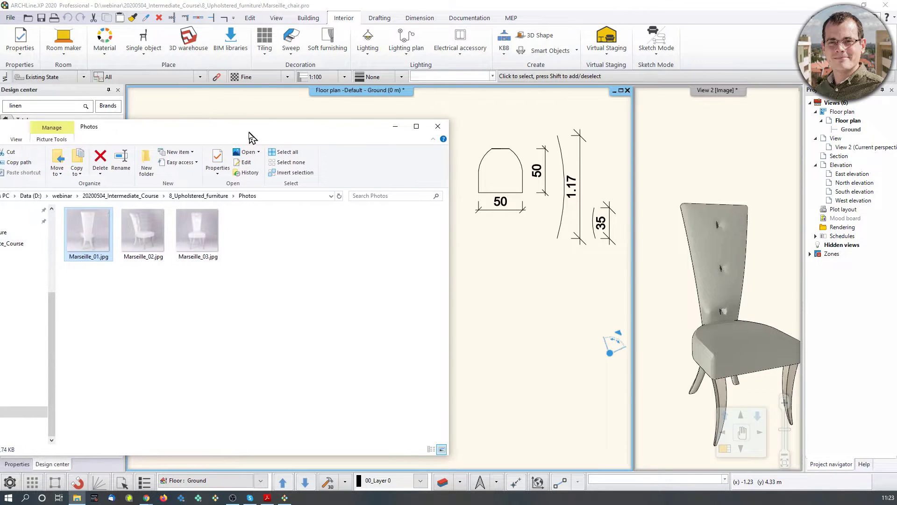
{"action": "left_click_drag", "start_coordinate": [96, 242], "coordinate": [483, 406]}
{"action": "left_click", "coordinate": [471, 410]}
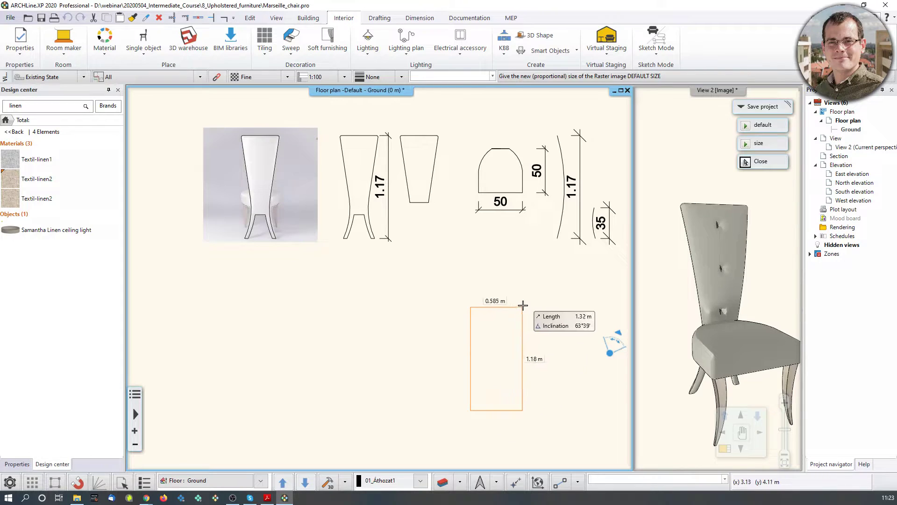
{"action": "left_click", "coordinate": [528, 280]}
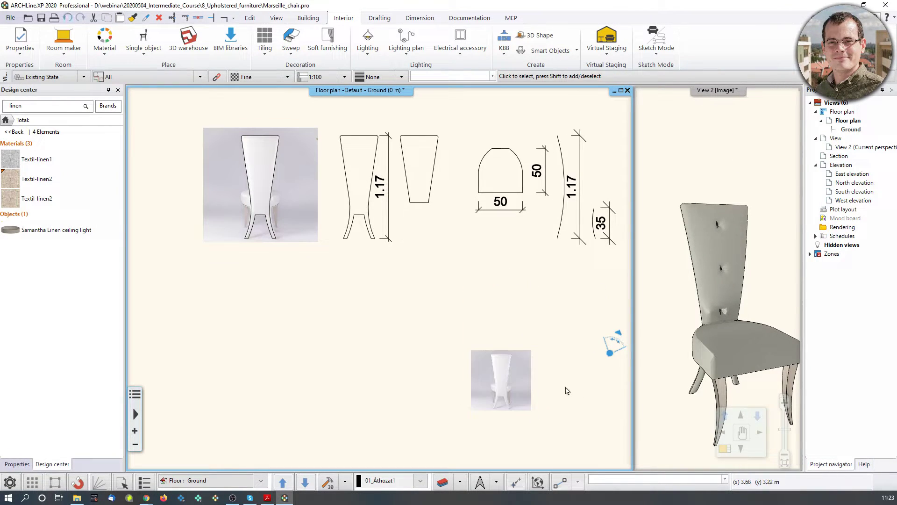
- Move the inserted Marseille_01.jpg image beneath the reference photo that already carries the traced chair outline
{"action": "key", "text": "alt+Tab"}
{"action": "middle_click_drag", "start_coordinate": [501, 381], "coordinate": [429, 314]}
{"action": "left_click", "coordinate": [424, 319]}
{"action": "right_click", "coordinate": [429, 314]}
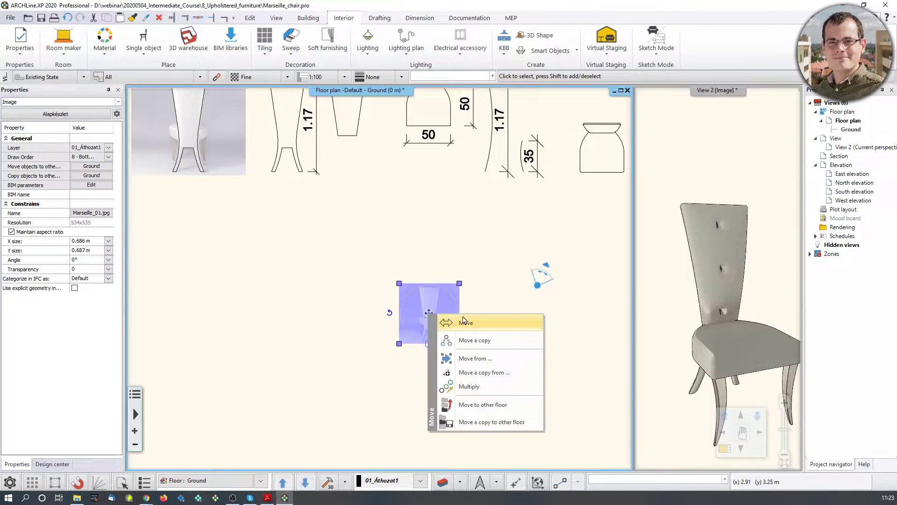
{"action": "left_click", "coordinate": [441, 318]}
{"action": "middle_click_drag", "start_coordinate": [185, 291], "coordinate": [316, 292]}
{"action": "left_click", "coordinate": [224, 293]}
- Calibrate the inserted photo with a vertical reference line from the rear leg's foot up to the backrest's top edge
{"action": "scroll", "coordinate": [193, 299], "scroll_direction": "up", "scroll_amount": 1}
{"action": "scroll", "coordinate": [316, 291], "scroll_direction": "up", "scroll_amount": 4}
{"action": "scroll", "coordinate": [414, 280], "scroll_direction": "up", "scroll_amount": 2}
{"action": "right_click", "coordinate": [418, 264]}
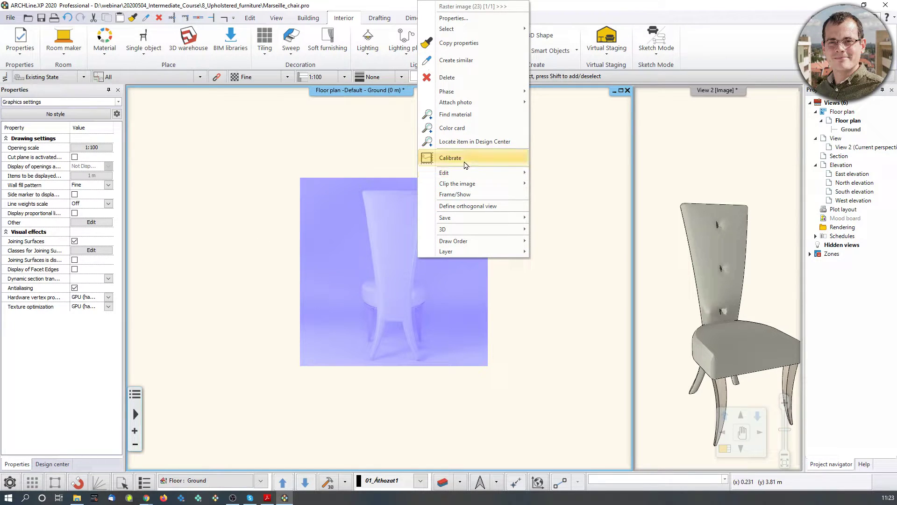
{"action": "left_click", "coordinate": [464, 159]}
{"action": "scroll", "coordinate": [383, 337], "scroll_direction": "up", "scroll_amount": 6}
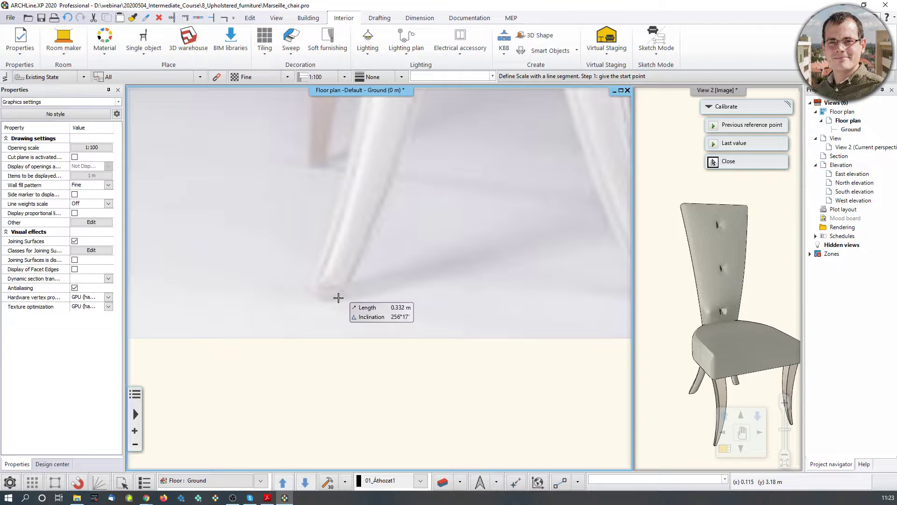
{"action": "left_click", "coordinate": [331, 302]}
{"action": "scroll", "coordinate": [357, 276], "scroll_direction": "down", "scroll_amount": 3}
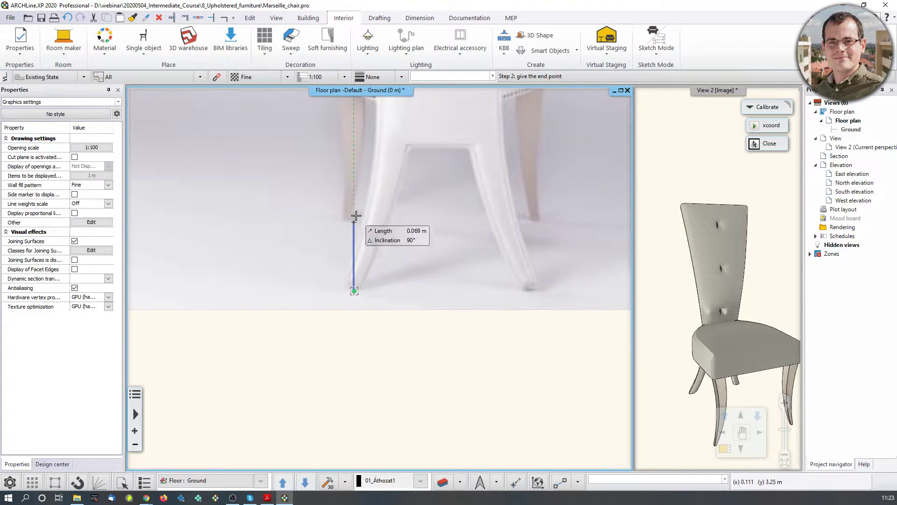
{"action": "middle_click_drag", "start_coordinate": [365, 166], "coordinate": [314, 463]}
{"action": "middle_click_drag", "start_coordinate": [309, 151], "coordinate": [275, 405]}
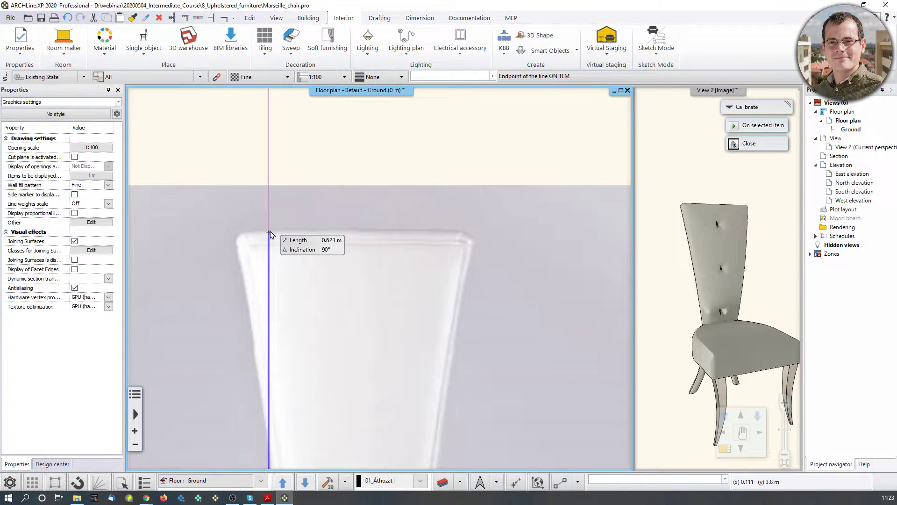
{"action": "left_click", "coordinate": [270, 233]}
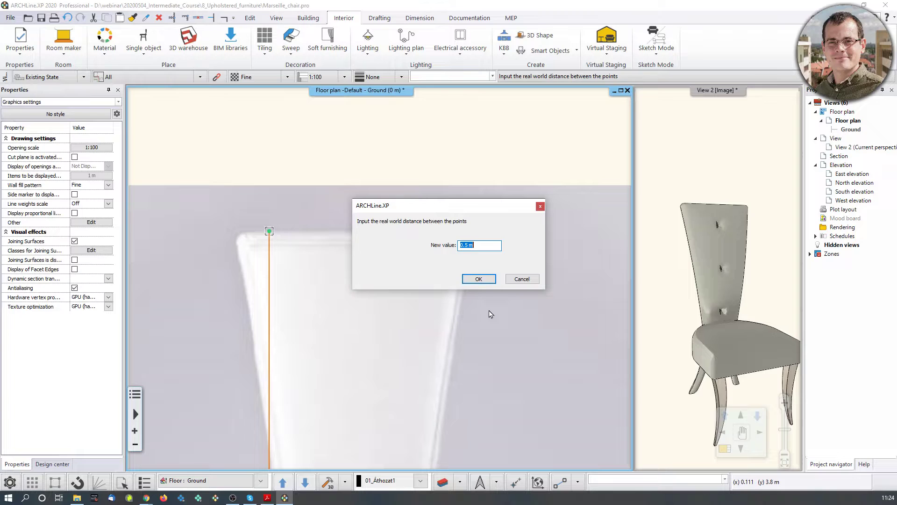
- Set the real-world distance of the calibration line to 1.17 m
{"action": "type", "text": "11"}
{"action": "left_click", "coordinate": [478, 279]}
{"action": "scroll", "coordinate": [471, 275], "scroll_direction": "down", "scroll_amount": 5}
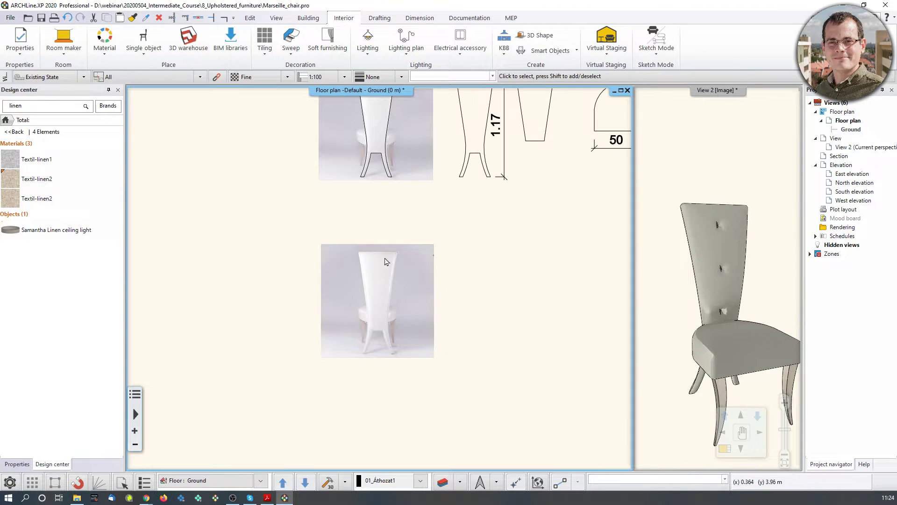
- Change the project's primary unit of measurement to millimetres
{"action": "left_click", "coordinate": [9, 484]}
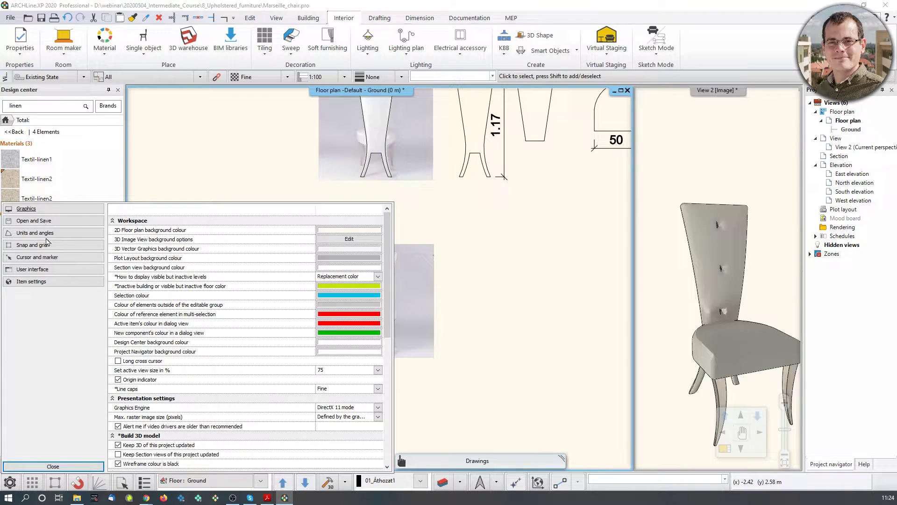
{"action": "left_click", "coordinate": [46, 234]}
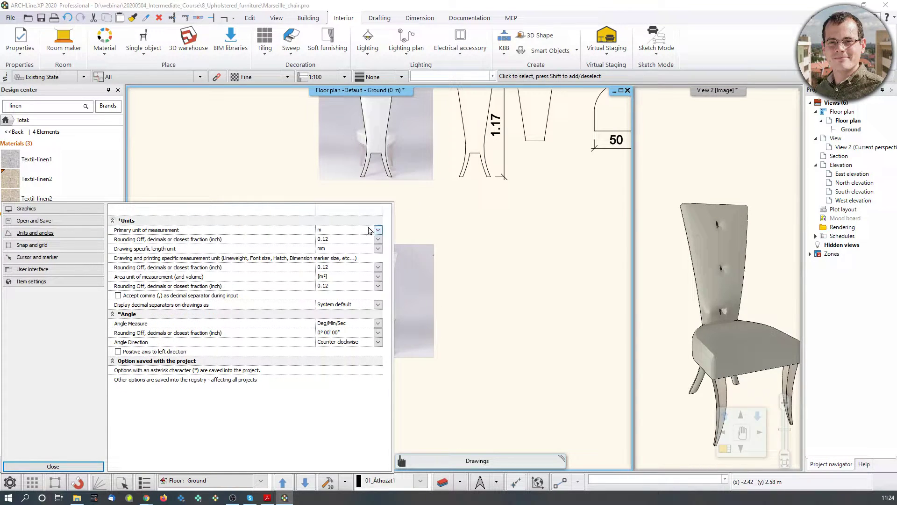
{"action": "left_click", "coordinate": [378, 229]}
{"action": "left_click", "coordinate": [350, 258]}
{"action": "left_click", "coordinate": [53, 466]}
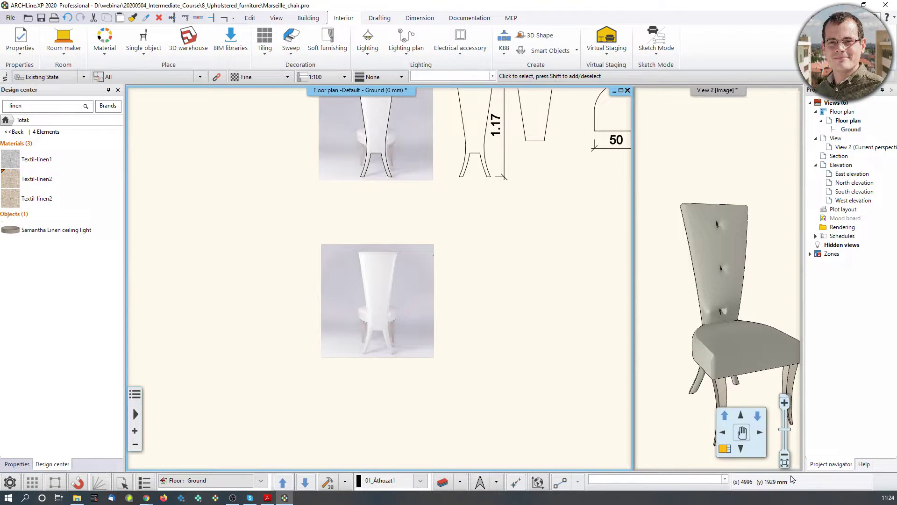
- Move the calibrated photo up to sit just below the reference photo with the traced outline, and deselect it
{"action": "middle_click_drag", "start_coordinate": [438, 150], "coordinate": [279, 161]}
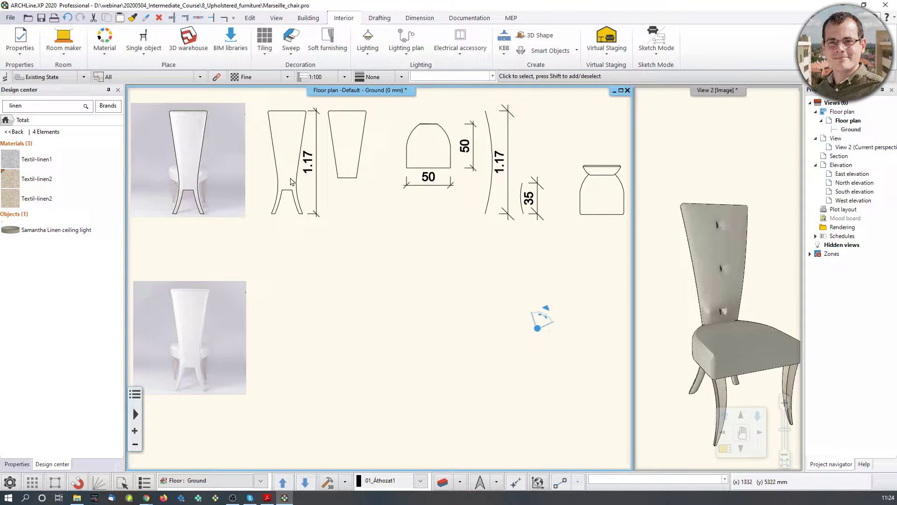
{"action": "left_click", "coordinate": [318, 174]}
{"action": "left_click", "coordinate": [279, 304]}
{"action": "middle_click_drag", "start_coordinate": [318, 306], "coordinate": [337, 288]}
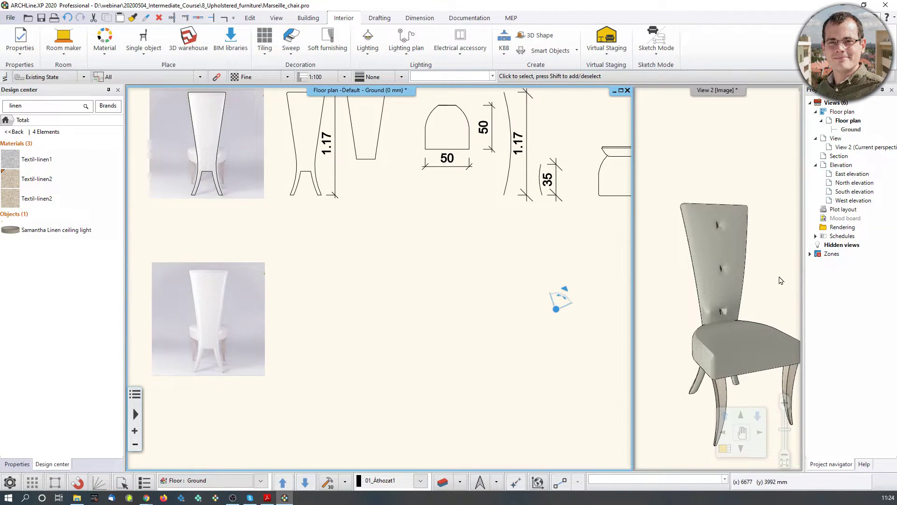
{"action": "scroll", "coordinate": [229, 231], "scroll_direction": "up", "scroll_amount": 2}
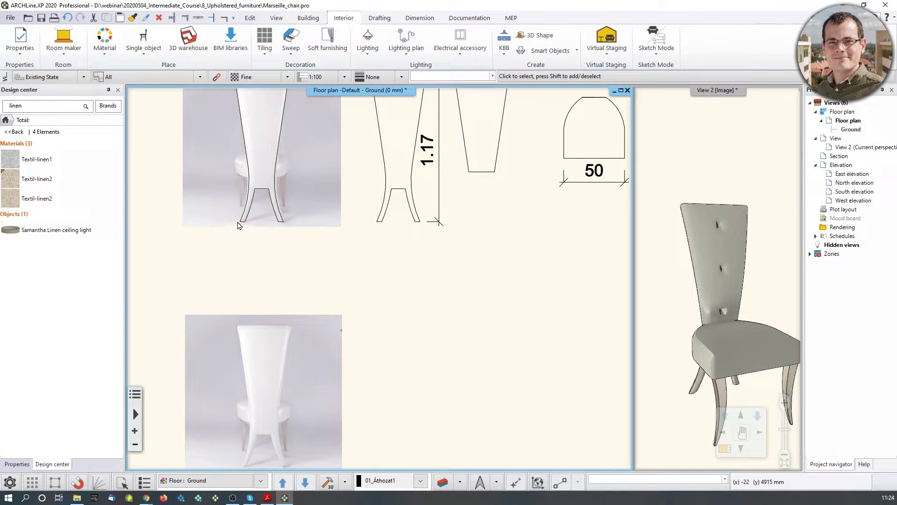
{"action": "middle_click_drag", "start_coordinate": [345, 341], "coordinate": [351, 283]}
{"action": "left_click", "coordinate": [309, 318]}
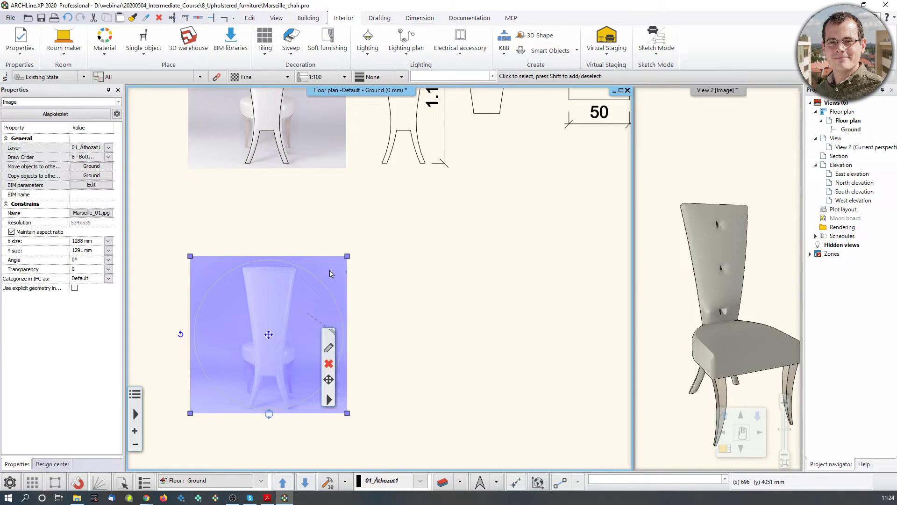
{"action": "right_click", "coordinate": [348, 257]}
{"action": "left_click", "coordinate": [388, 305]}
{"action": "left_click", "coordinate": [332, 190]}
{"action": "scroll", "coordinate": [279, 229], "scroll_direction": "up", "scroll_amount": 1}
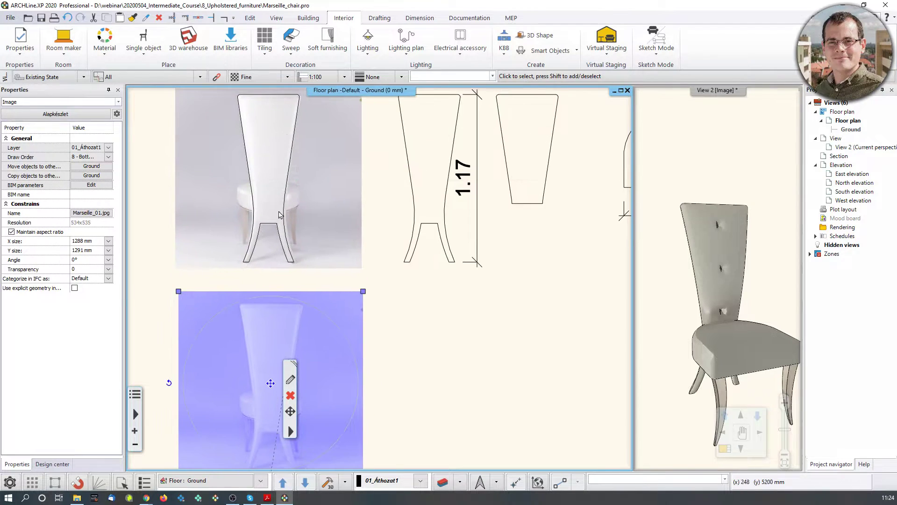
{"action": "left_click", "coordinate": [420, 355]}
- Compare the plain calibrated photo with the backrest and leg outline already traced over the upper reference photo
{"action": "middle_click_drag", "start_coordinate": [322, 373], "coordinate": [359, 252]}
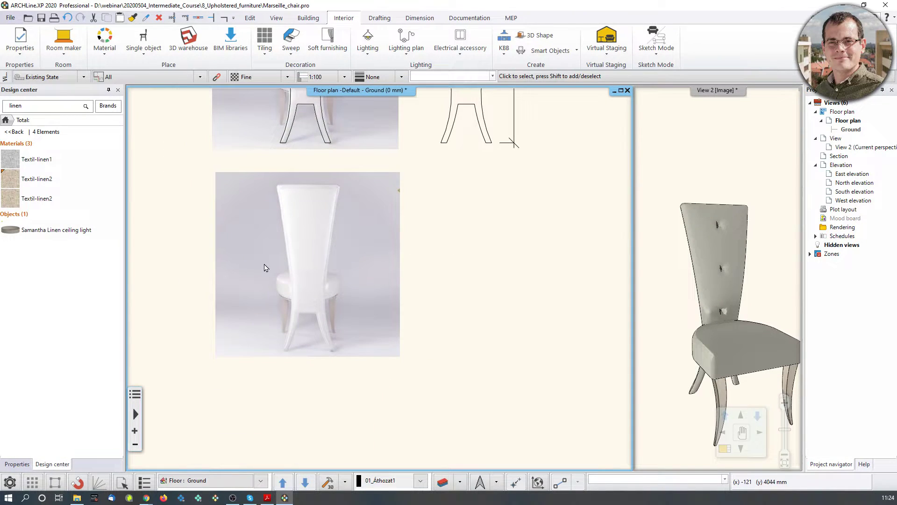
{"action": "left_click", "coordinate": [378, 18]}
{"action": "scroll", "coordinate": [376, 232], "scroll_direction": "up", "scroll_amount": 1}
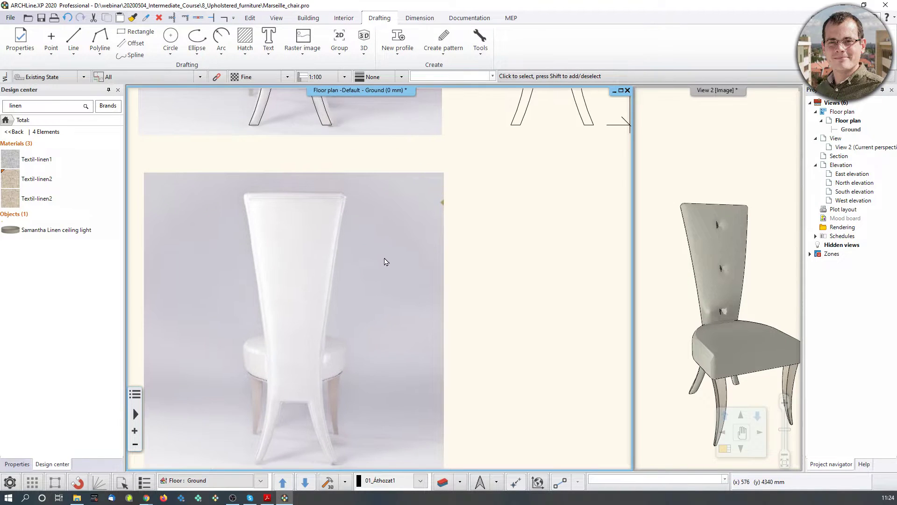
{"action": "scroll", "coordinate": [382, 261], "scroll_direction": "up", "scroll_amount": 1}
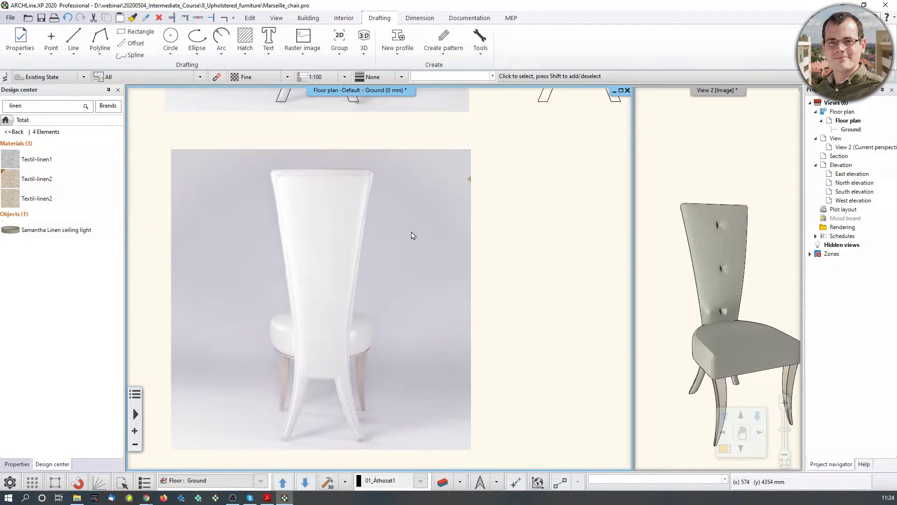
{"action": "middle_click_drag", "start_coordinate": [450, 180], "coordinate": [420, 367]}
{"action": "middle_click_drag", "start_coordinate": [328, 136], "coordinate": [331, 210]}
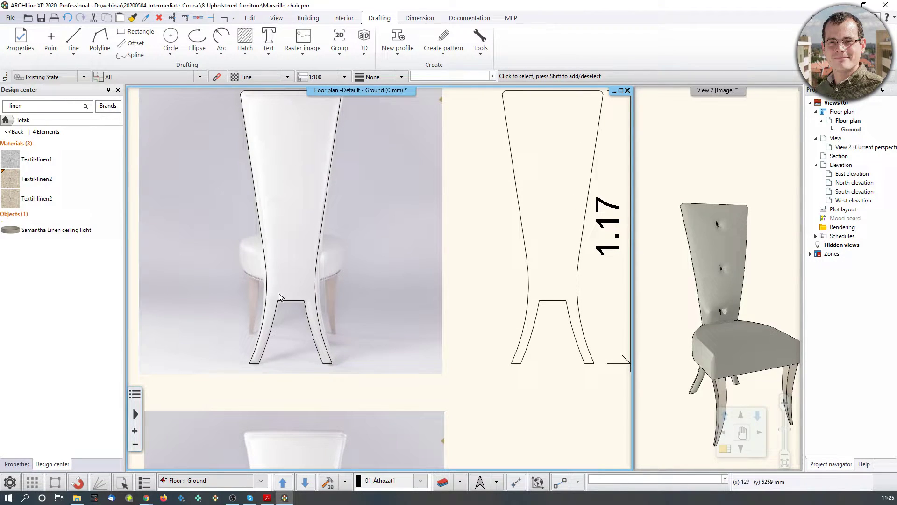
{"action": "middle_click_drag", "start_coordinate": [309, 425], "coordinate": [356, 160]}
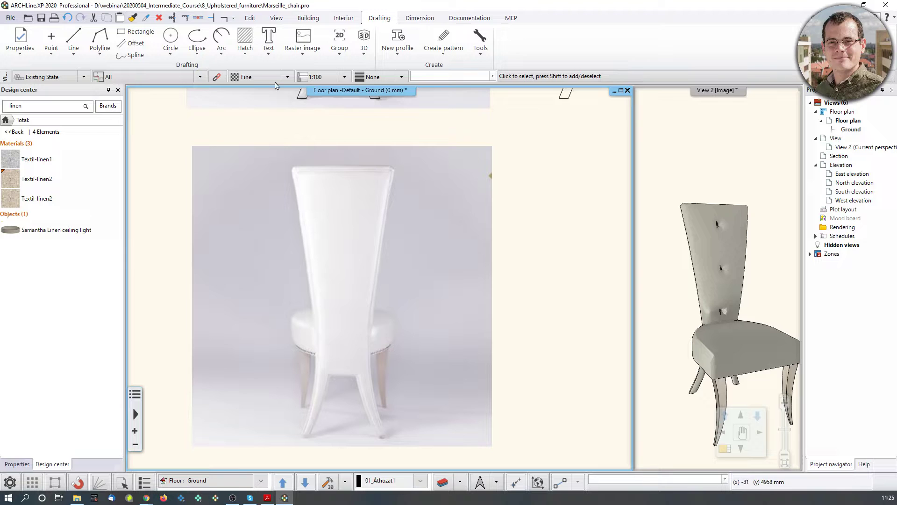
- Start a polyline on the lower photo at the half division point between the two top corners of the backrest
{"action": "left_click", "coordinate": [100, 42]}
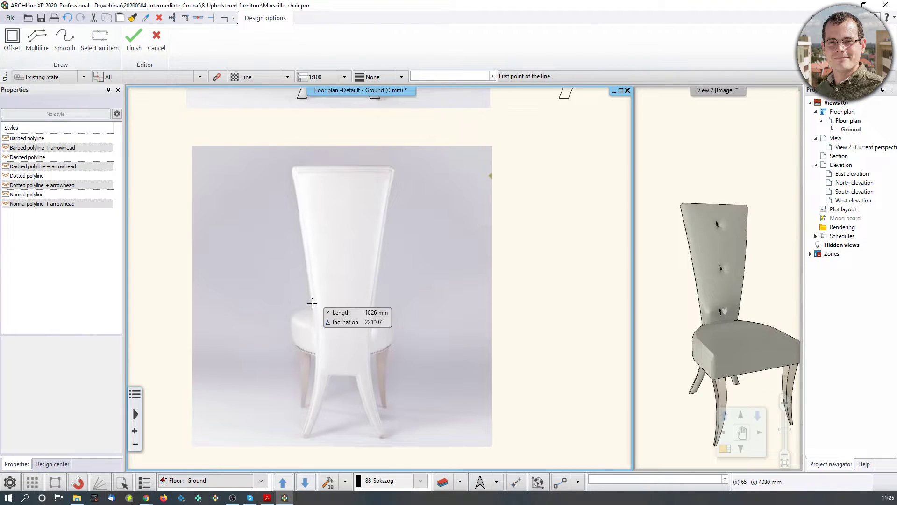
{"action": "left_click", "coordinate": [579, 481]}
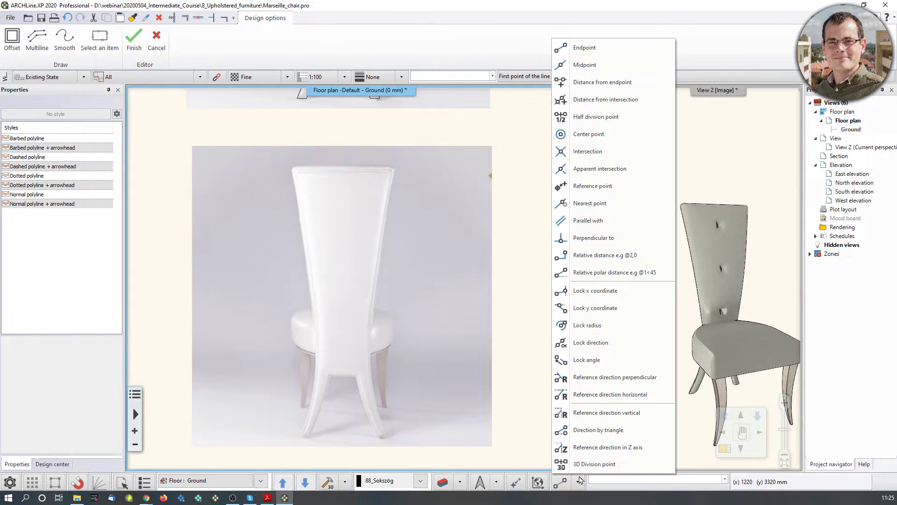
{"action": "left_click", "coordinate": [593, 118]}
{"action": "scroll", "coordinate": [395, 248], "scroll_direction": "up", "scroll_amount": 6}
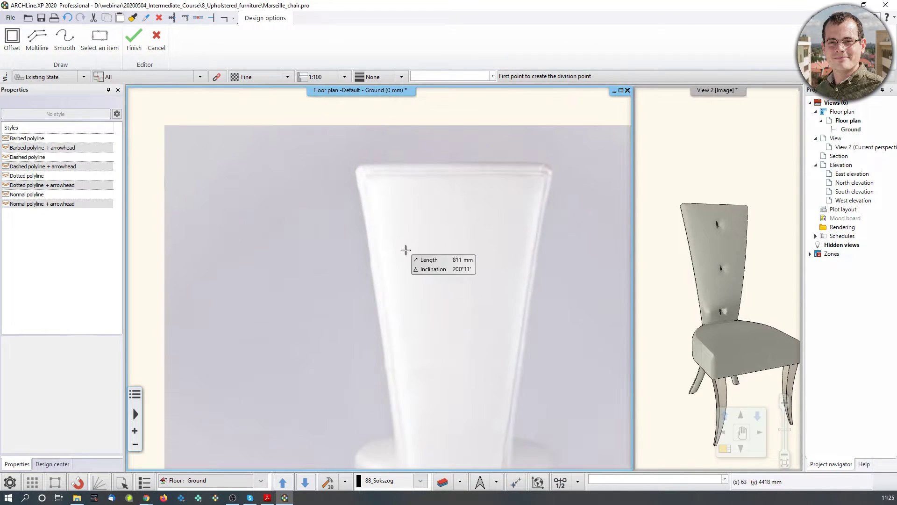
{"action": "left_click", "coordinate": [251, 168]}
{"action": "scroll", "coordinate": [316, 183], "scroll_direction": "down", "scroll_amount": 4}
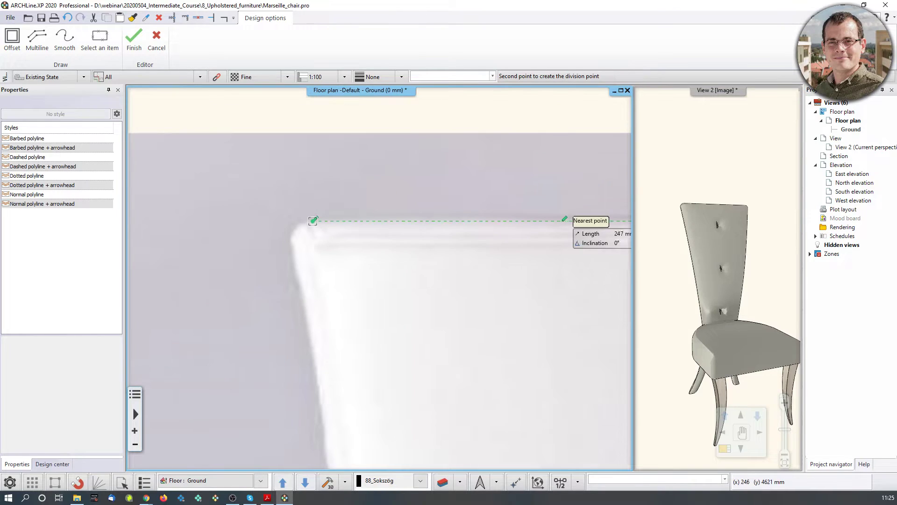
{"action": "middle_click_drag", "start_coordinate": [554, 219], "coordinate": [350, 204]}
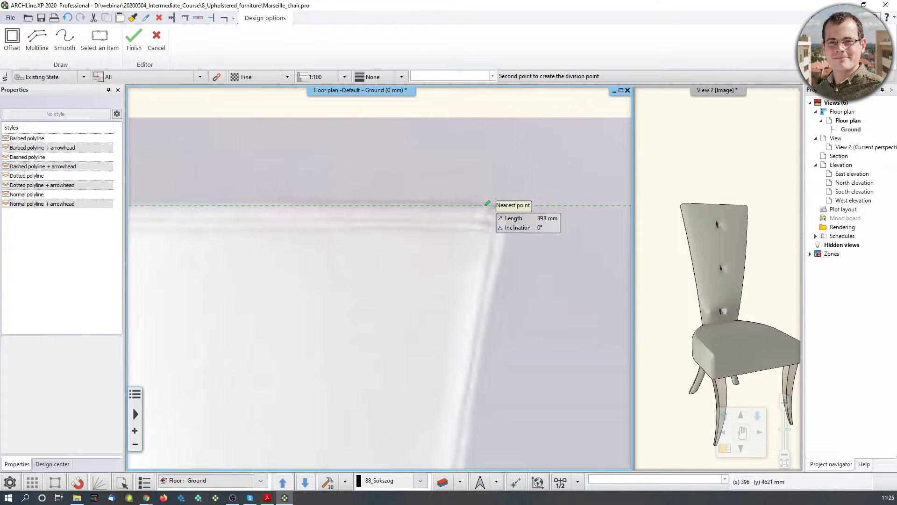
{"action": "left_click", "coordinate": [491, 202]}
- Draw the polyline's first segment horizontally along the backrest's top edge to the left corner, about 200 mm long
{"action": "middle_click_drag", "start_coordinate": [242, 260], "coordinate": [358, 277]}
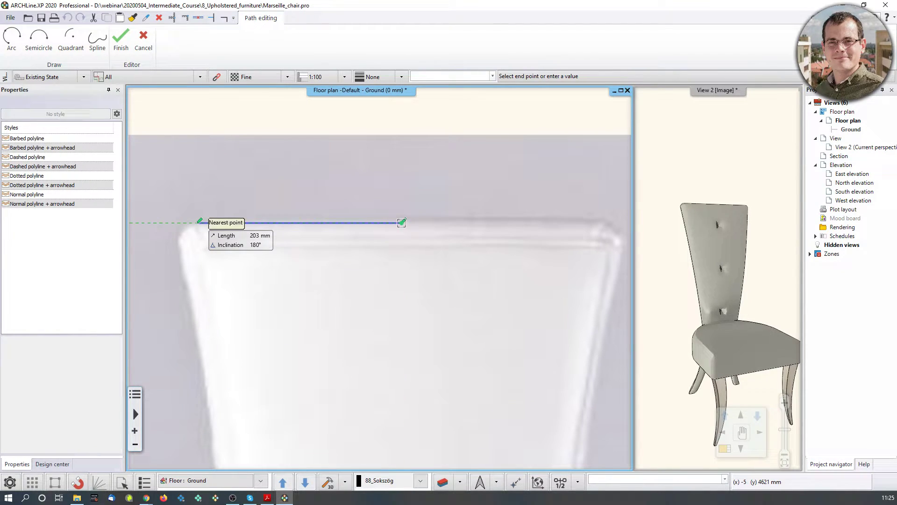
{"action": "scroll", "coordinate": [220, 241], "scroll_direction": "up", "scroll_amount": 1}
{"action": "scroll", "coordinate": [220, 232], "scroll_direction": "up", "scroll_amount": 2}
{"action": "middle_click_drag", "start_coordinate": [220, 232], "coordinate": [307, 247]}
{"action": "scroll", "coordinate": [463, 246], "scroll_direction": "down", "scroll_amount": 1}
{"action": "middle_click_drag", "start_coordinate": [463, 243], "coordinate": [477, 257]}
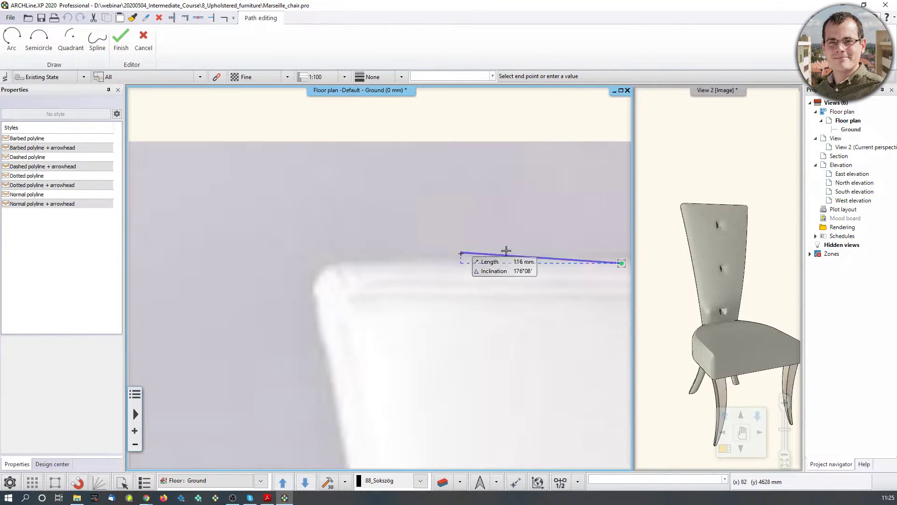
{"action": "scroll", "coordinate": [349, 272], "scroll_direction": "up", "scroll_amount": 2}
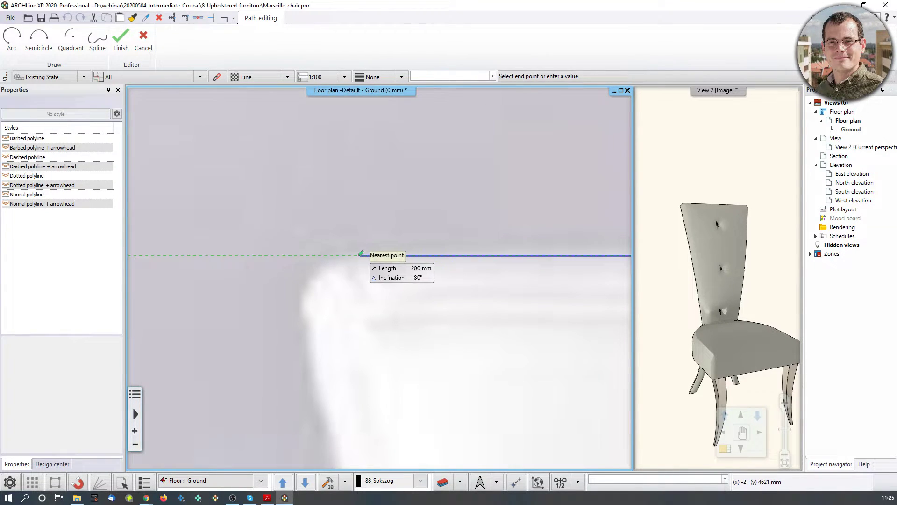
{"action": "left_click", "coordinate": [357, 256]}
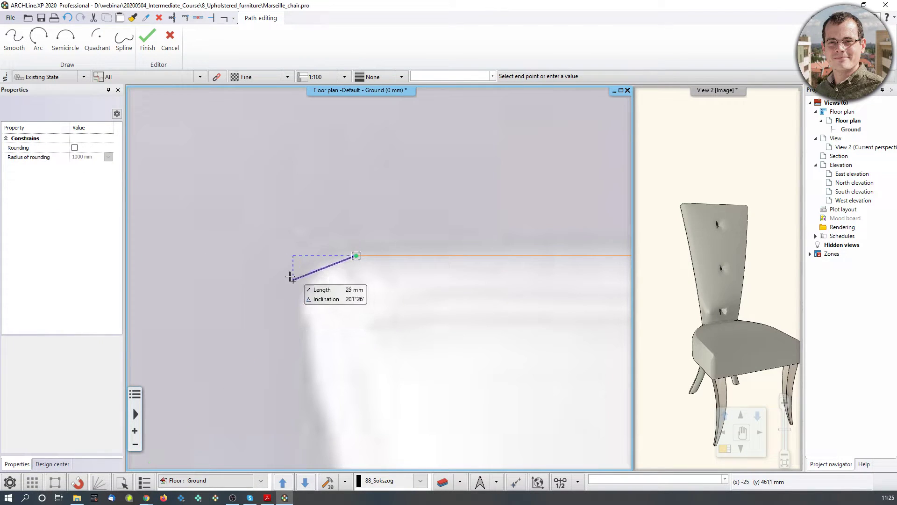
- Round the backrest's upper-left corner with an arc about 38 mm long, following the photo
{"action": "left_click", "coordinate": [38, 38]}
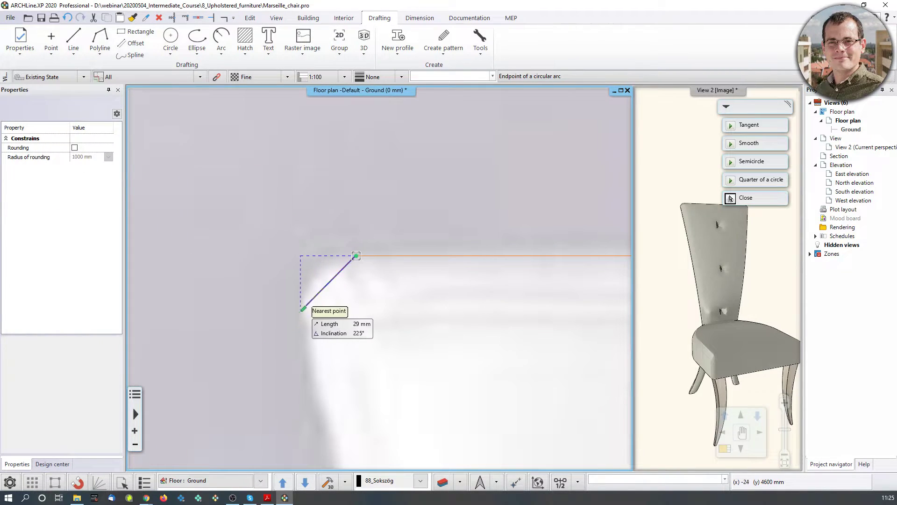
{"action": "left_click", "coordinate": [305, 327]}
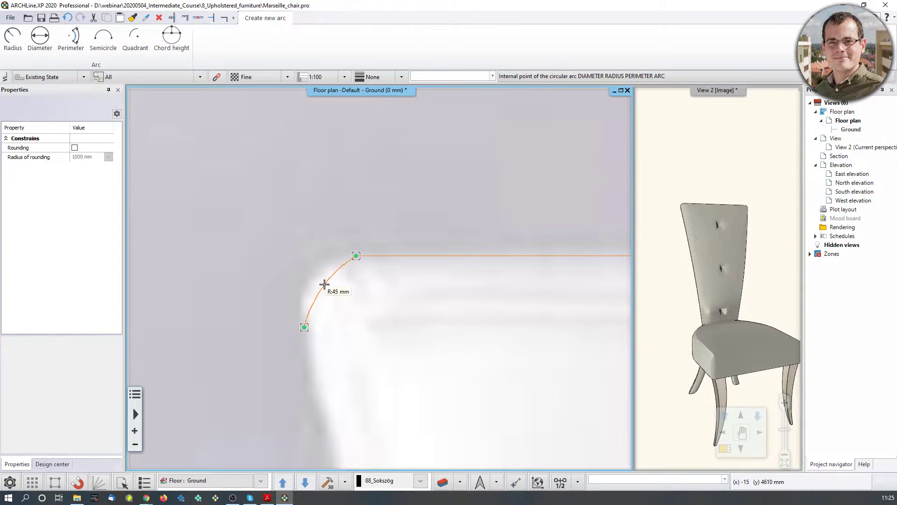
{"action": "left_click", "coordinate": [313, 284]}
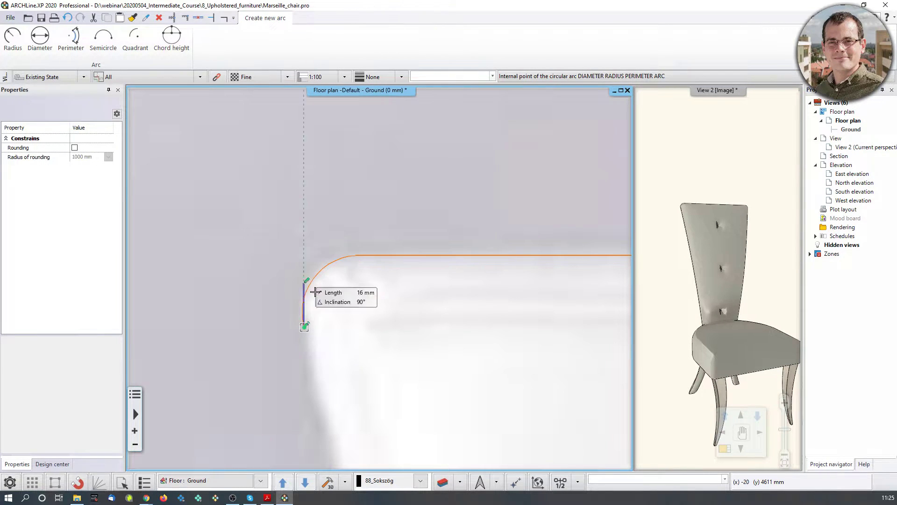
- Draw a straight segment about 548 mm long down the backrest's left edge to just above the seat
{"action": "middle_click_drag", "start_coordinate": [345, 396], "coordinate": [299, 140]}
{"action": "scroll", "coordinate": [306, 243], "scroll_direction": "down", "scroll_amount": 2}
{"action": "scroll", "coordinate": [363, 370], "scroll_direction": "down", "scroll_amount": 1}
{"action": "scroll", "coordinate": [362, 370], "scroll_direction": "down", "scroll_amount": 2}
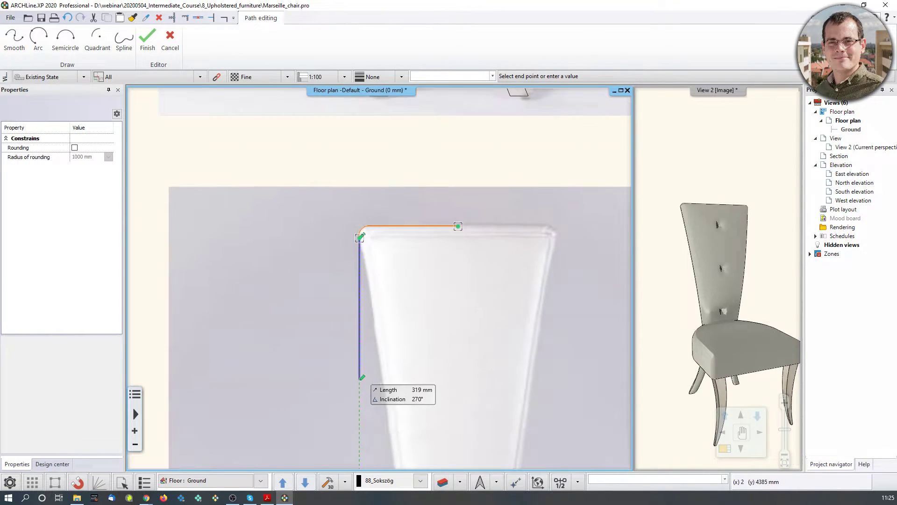
{"action": "middle_click_drag", "start_coordinate": [370, 368], "coordinate": [377, 152]}
{"action": "scroll", "coordinate": [412, 334], "scroll_direction": "up", "scroll_amount": 2}
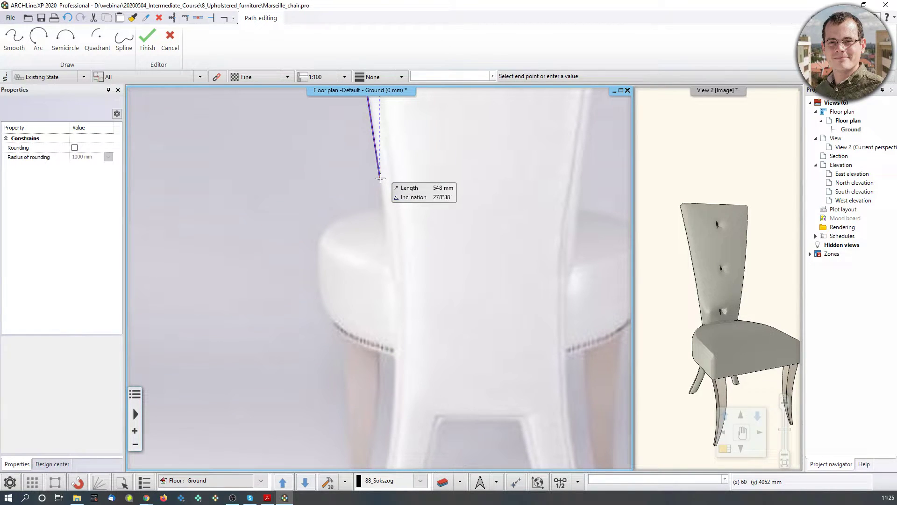
{"action": "left_click", "coordinate": [380, 178]}
- Trace the outer curve from the backrest side down to the left leg's foot with an arc about 592 mm long
{"action": "scroll", "coordinate": [400, 280], "scroll_direction": "down", "scroll_amount": 3}
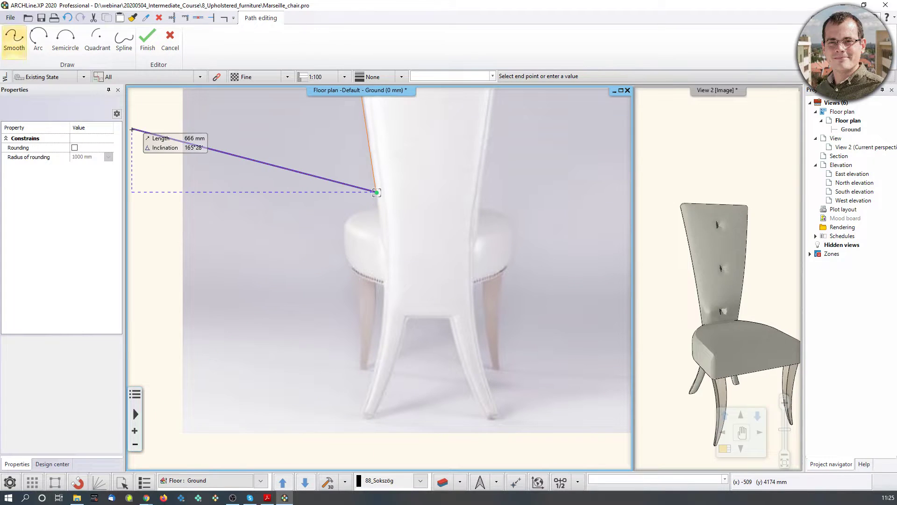
{"action": "left_click", "coordinate": [39, 40]}
{"action": "scroll", "coordinate": [346, 434], "scroll_direction": "up", "scroll_amount": 2}
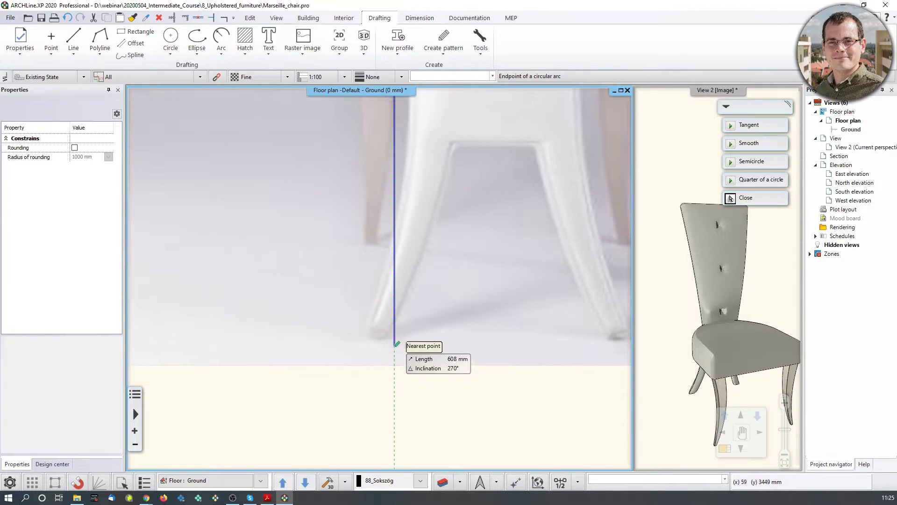
{"action": "left_click", "coordinate": [353, 311]}
{"action": "scroll", "coordinate": [397, 227], "scroll_direction": "up", "scroll_amount": 3}
{"action": "middle_click_drag", "start_coordinate": [396, 221], "coordinate": [395, 402]}
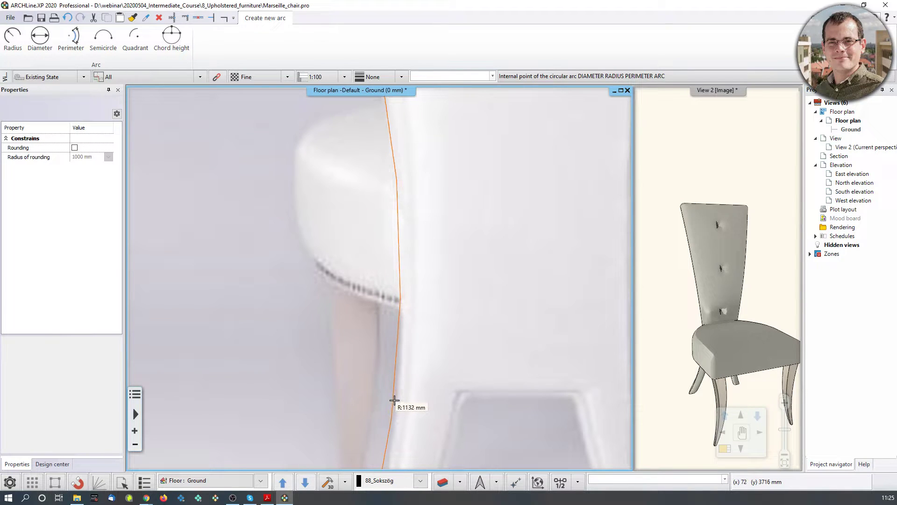
{"action": "left_click", "coordinate": [394, 400]}
- Round the left leg's foot with a downward-bulging arc about 50 mm long, ending on its inner side
{"action": "scroll", "coordinate": [369, 435], "scroll_direction": "down", "scroll_amount": 2}
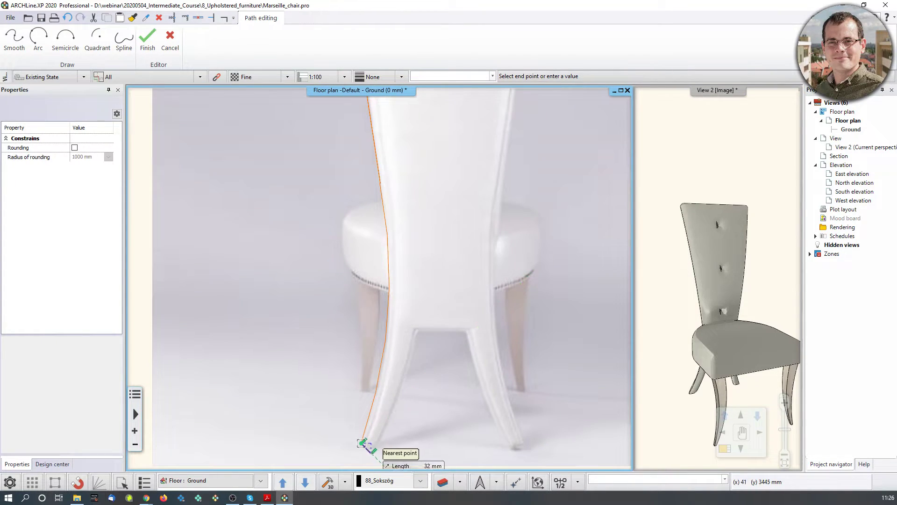
{"action": "scroll", "coordinate": [356, 439], "scroll_direction": "up", "scroll_amount": 4}
{"action": "middle_click_drag", "start_coordinate": [348, 363], "coordinate": [351, 231]}
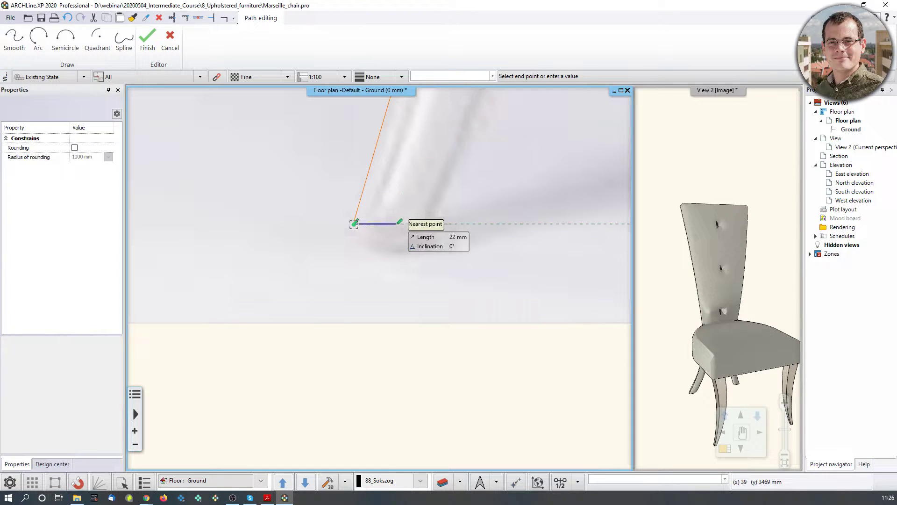
{"action": "left_click", "coordinate": [38, 37]}
{"action": "left_click", "coordinate": [424, 224]}
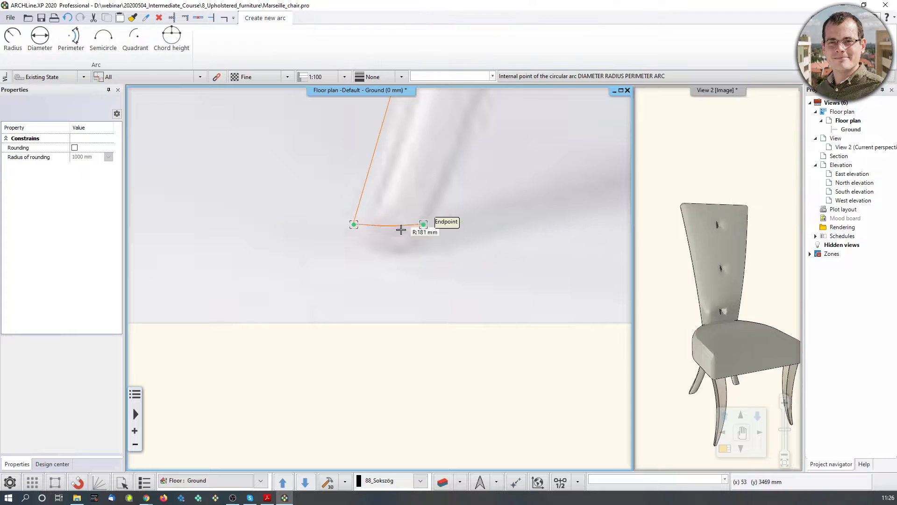
{"action": "left_click", "coordinate": [374, 248]}
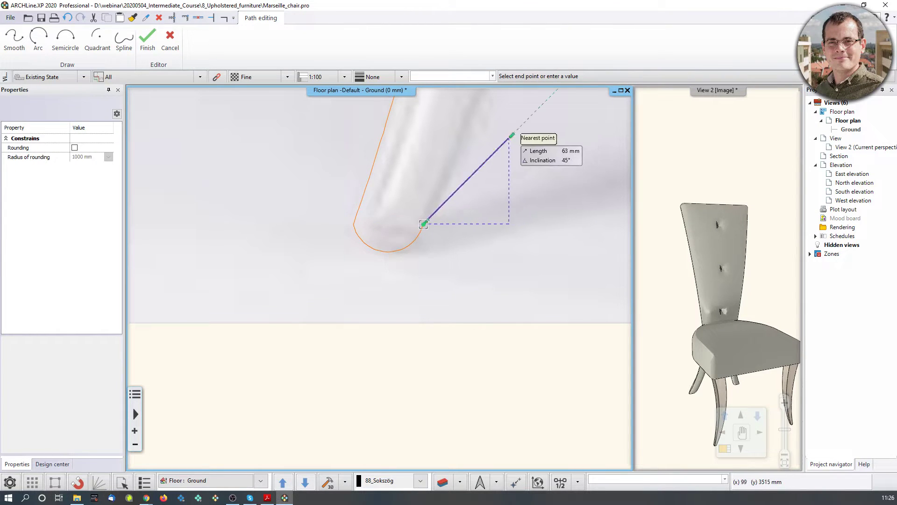
- Trace the left leg's inner edge up to the underside of the backrest with an arc about 271 mm long
{"action": "scroll", "coordinate": [367, 244], "scroll_direction": "up", "scroll_amount": 5}
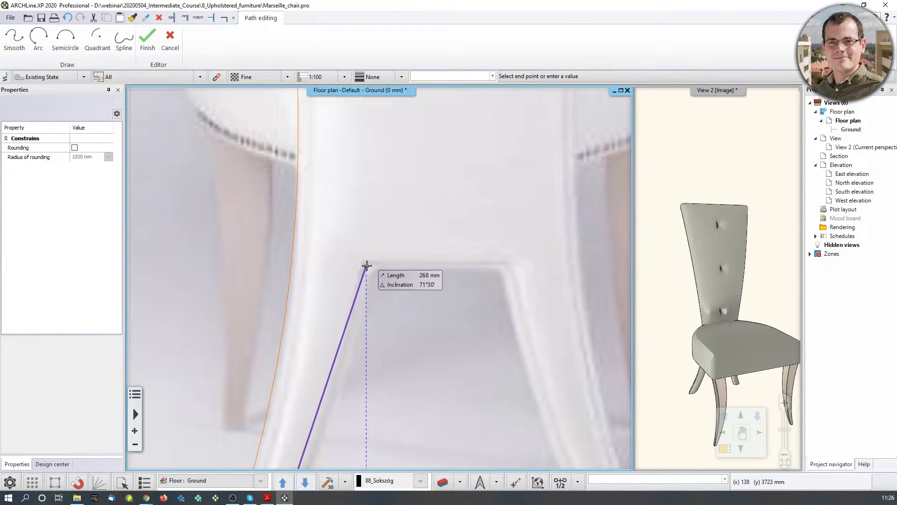
{"action": "left_click", "coordinate": [44, 38]}
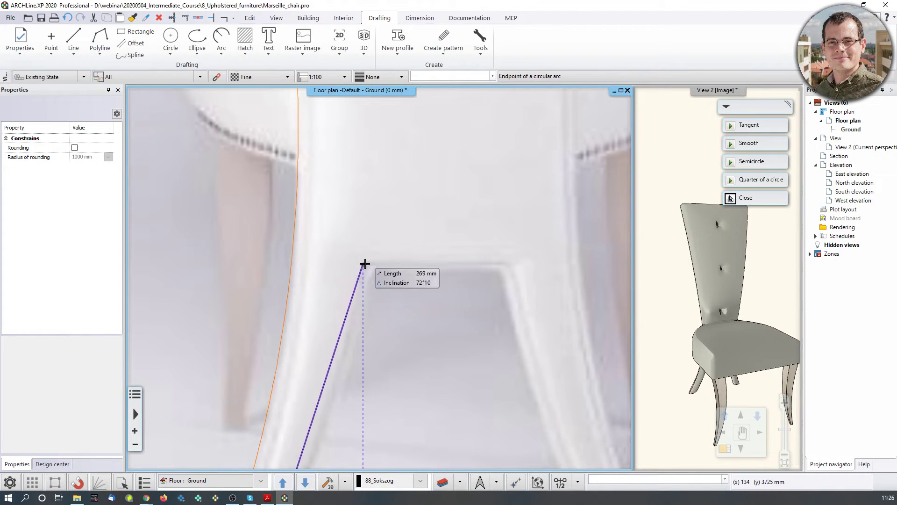
{"action": "left_click", "coordinate": [369, 263]}
{"action": "left_click", "coordinate": [345, 360]}
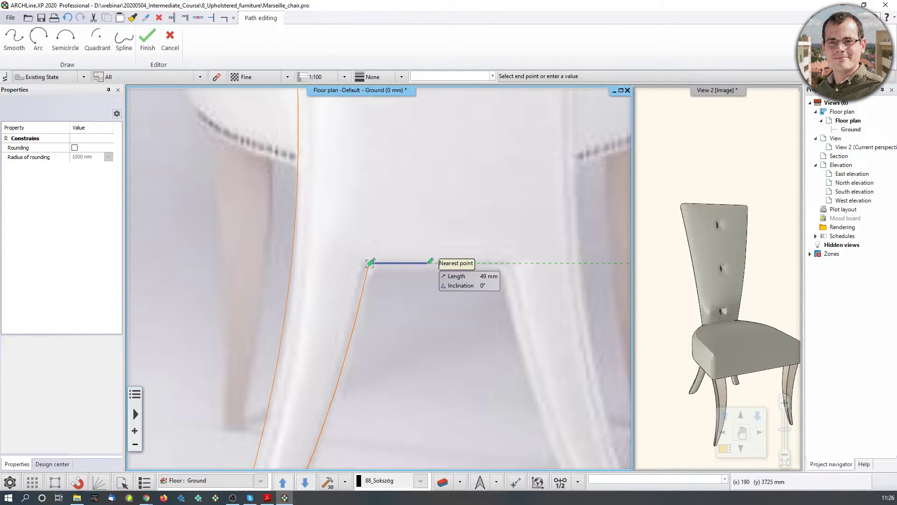
- Draw a horizontal segment about 57 mm long to align with the polyline's start point on the chair's centreline, and finish the polyline
{"action": "scroll", "coordinate": [439, 263], "scroll_direction": "down", "scroll_amount": 3}
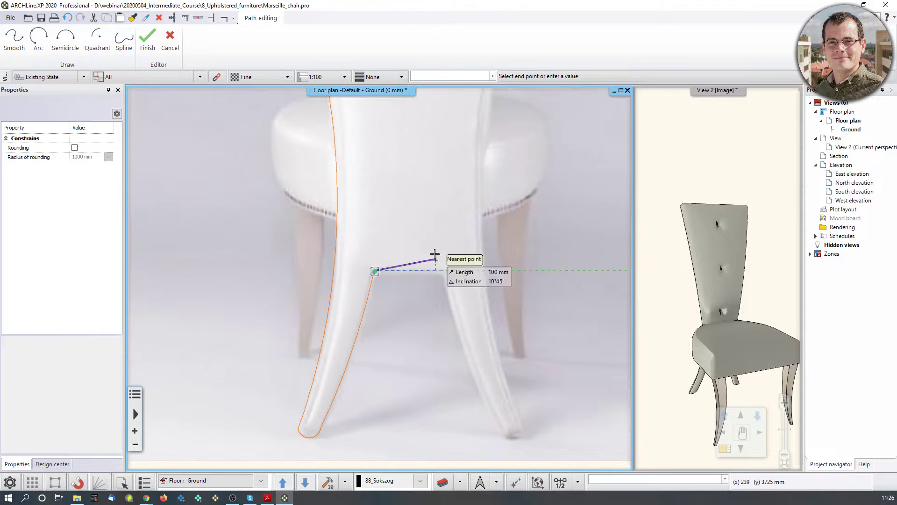
{"action": "middle_click_drag", "start_coordinate": [435, 188], "coordinate": [435, 299]}
{"action": "scroll", "coordinate": [433, 297], "scroll_direction": "down", "scroll_amount": 3}
{"action": "middle_click_drag", "start_coordinate": [408, 148], "coordinate": [398, 251]}
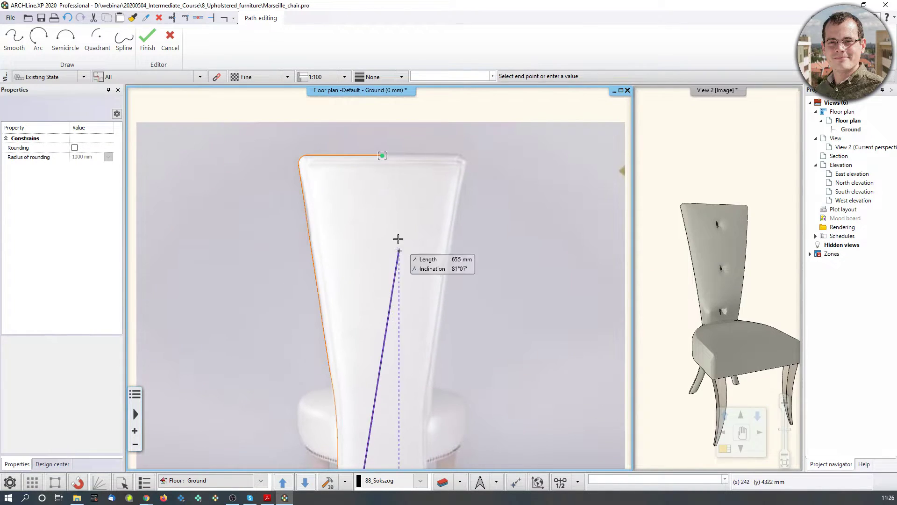
{"action": "middle_click_drag", "start_coordinate": [381, 389], "coordinate": [411, 170]}
{"action": "scroll", "coordinate": [422, 299], "scroll_direction": "up", "scroll_amount": 3}
{"action": "scroll", "coordinate": [406, 243], "scroll_direction": "up", "scroll_amount": 3}
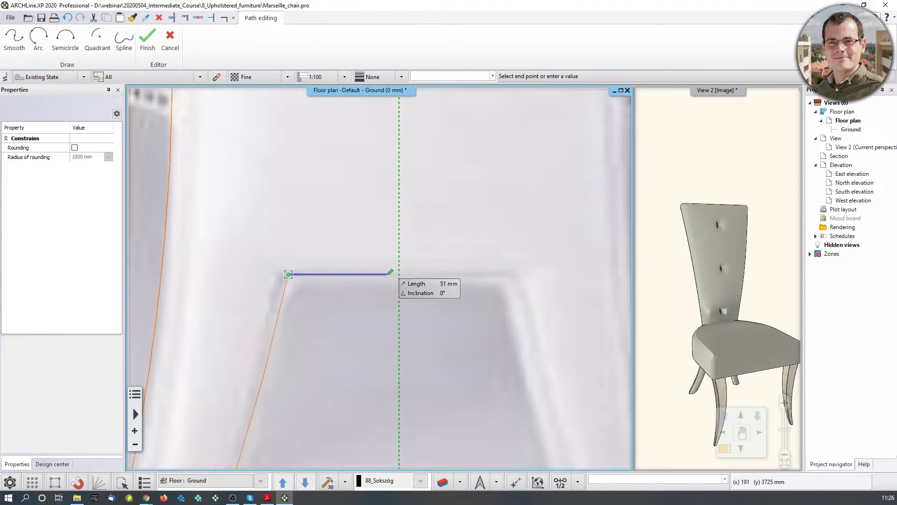
{"action": "left_click", "coordinate": [399, 274]}
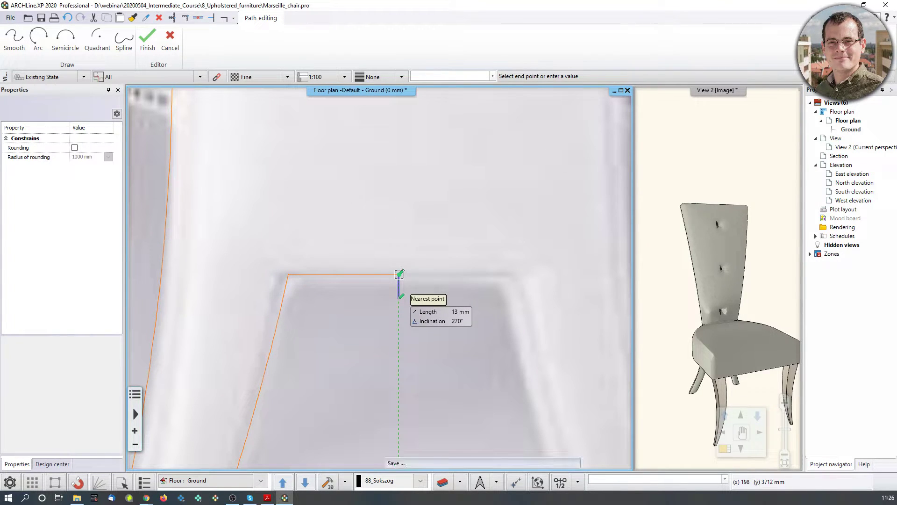
{"action": "key", "text": "Escape"}
{"action": "key", "text": "Escape"}
- Mirror a copy of the traced half outline about the vertical axis through its top and bottom centre endpoints
{"action": "scroll", "coordinate": [385, 280], "scroll_direction": "down", "scroll_amount": 2}
{"action": "mouse_move", "coordinate": [382, 251]}
{"action": "middle_mouse_down"}
{"action": "mouse_move", "coordinate": [389, 293]}
{"action": "mouse_move", "coordinate": [377, 319]}
{"action": "middle_mouse_up"}
{"action": "scroll", "coordinate": [389, 293], "scroll_direction": "down", "scroll_amount": 1}
{"action": "left_click", "coordinate": [381, 378]}
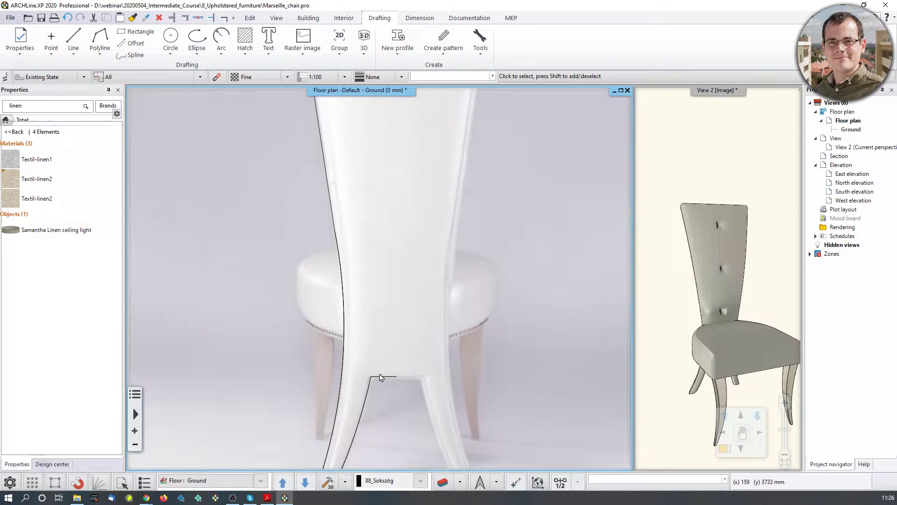
{"action": "scroll", "coordinate": [381, 276], "scroll_direction": "down", "scroll_amount": 2}
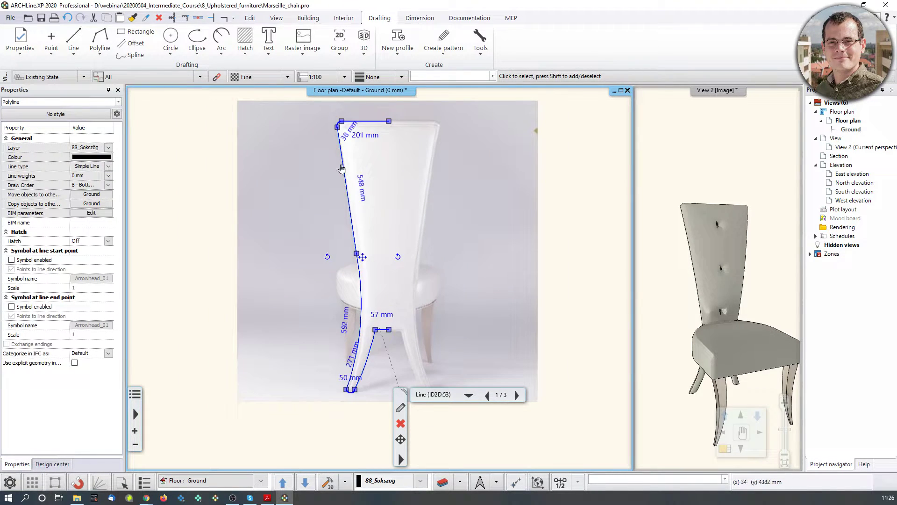
{"action": "left_click", "coordinate": [252, 17]}
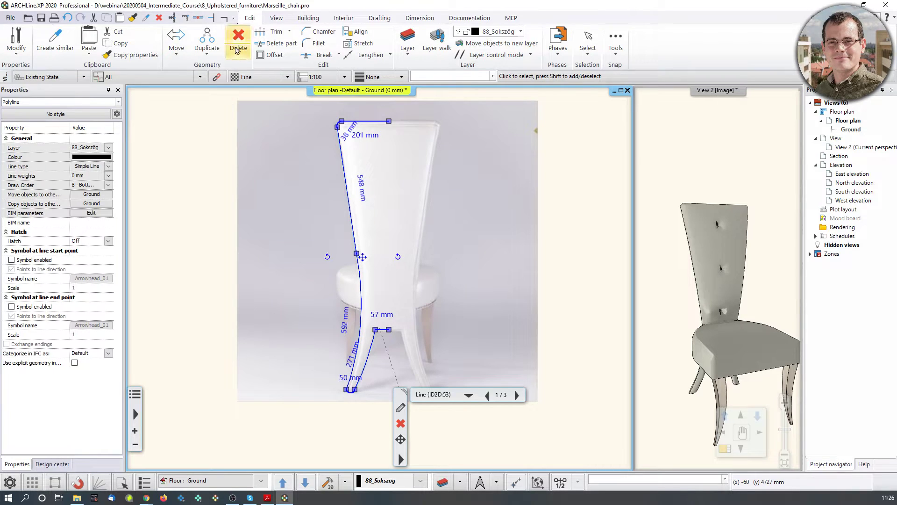
{"action": "left_click", "coordinate": [207, 47]}
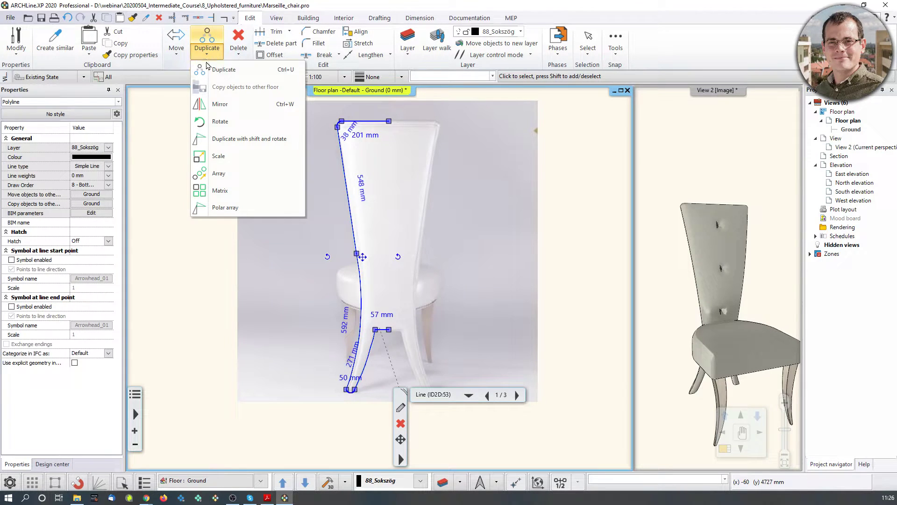
{"action": "left_click", "coordinate": [219, 104]}
{"action": "left_click", "coordinate": [389, 121]}
{"action": "left_click", "coordinate": [391, 348]}
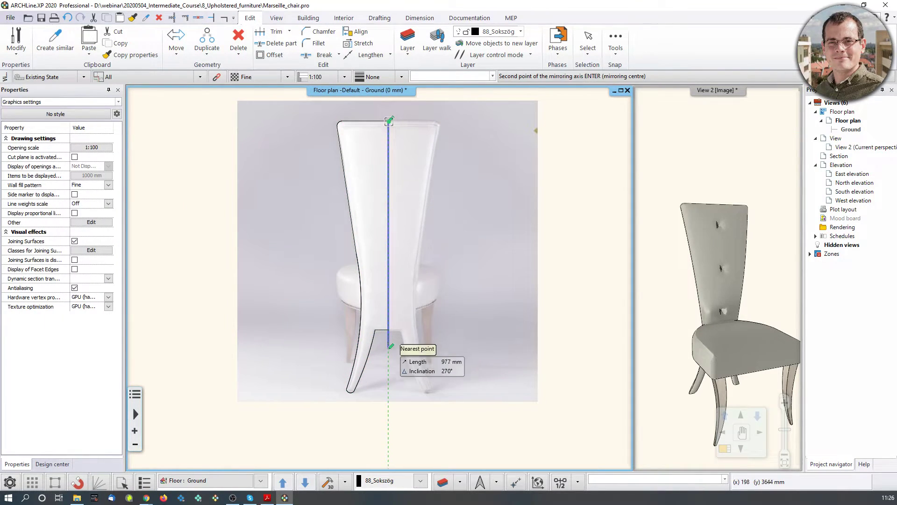
{"action": "left_click", "coordinate": [388, 334]}
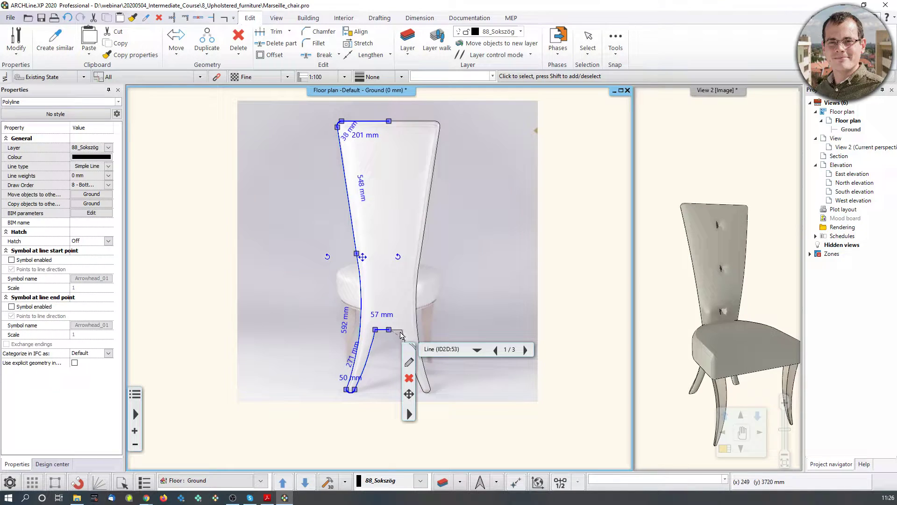
- Duplicate both outline halves horizontally to the empty area right of the lower photo, and deselect the copy
{"action": "left_click", "coordinate": [401, 333], "text": "shift"}
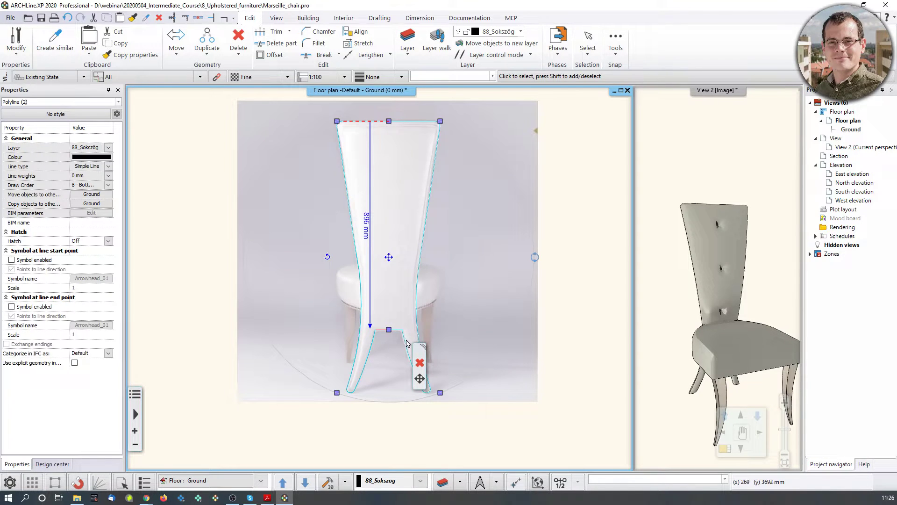
{"action": "left_click", "coordinate": [420, 378]}
{"action": "left_click", "coordinate": [480, 192]}
{"action": "left_click", "coordinate": [349, 391]}
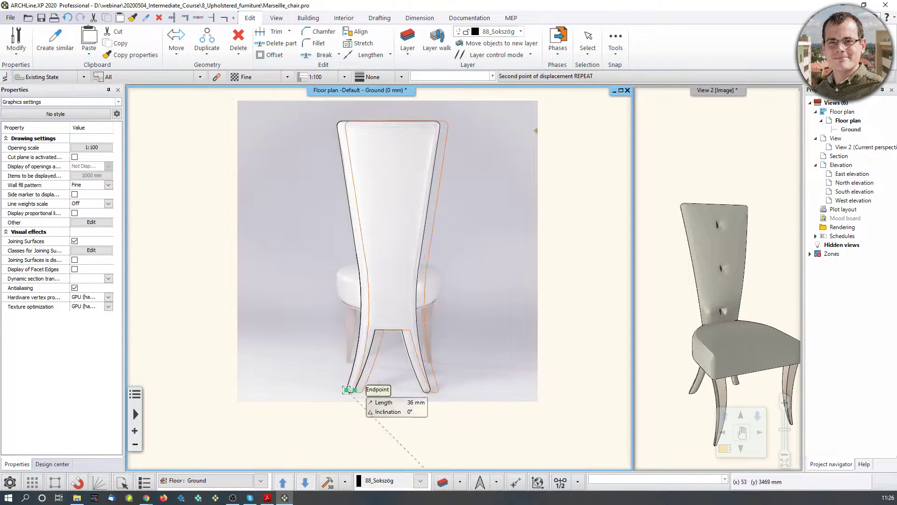
{"action": "middle_click_drag", "start_coordinate": [506, 390], "coordinate": [331, 388]}
{"action": "left_click", "coordinate": [402, 390]}
{"action": "scroll", "coordinate": [388, 289], "scroll_direction": "down", "scroll_amount": 5}
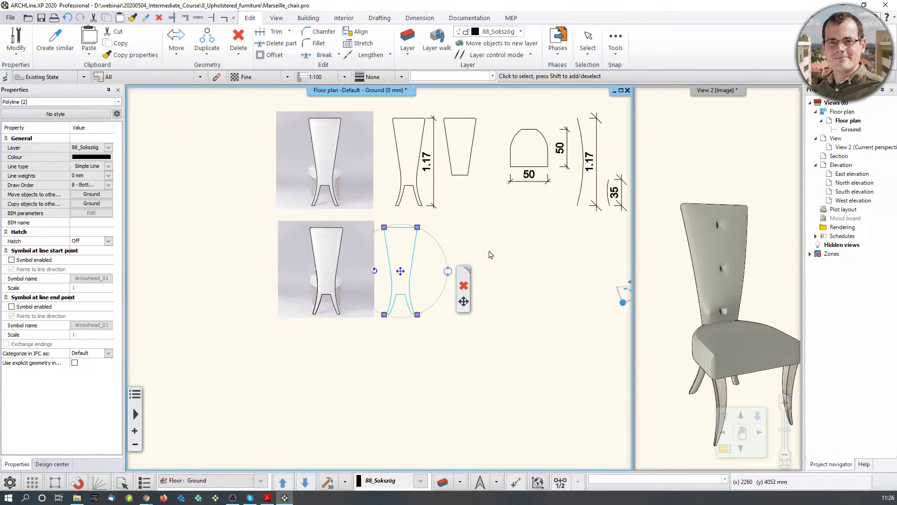
{"action": "left_click", "coordinate": [502, 201]}
{"action": "left_click", "coordinate": [417, 228]}
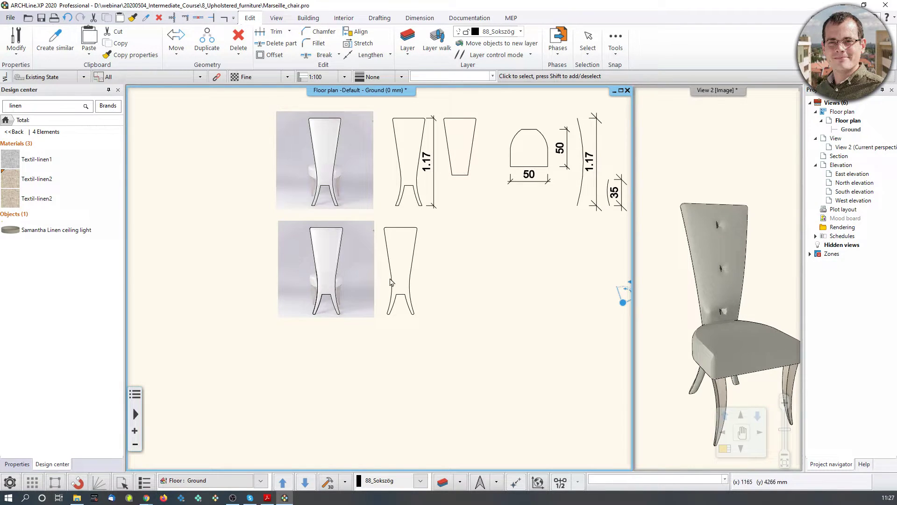
- Select both halves of the duplicated outline beside the lower photo
{"action": "scroll", "coordinate": [394, 271], "scroll_direction": "up", "scroll_amount": 2}
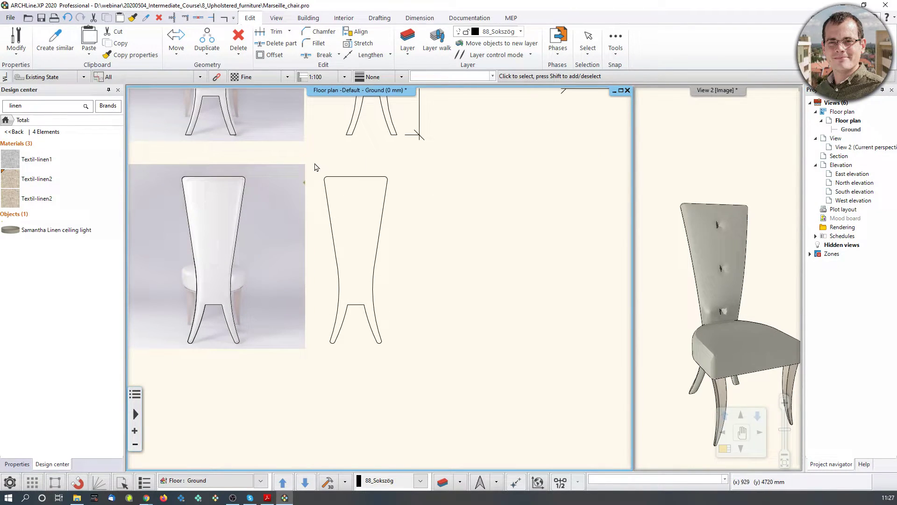
{"action": "left_click", "coordinate": [315, 164]}
{"action": "left_click", "coordinate": [412, 379]}
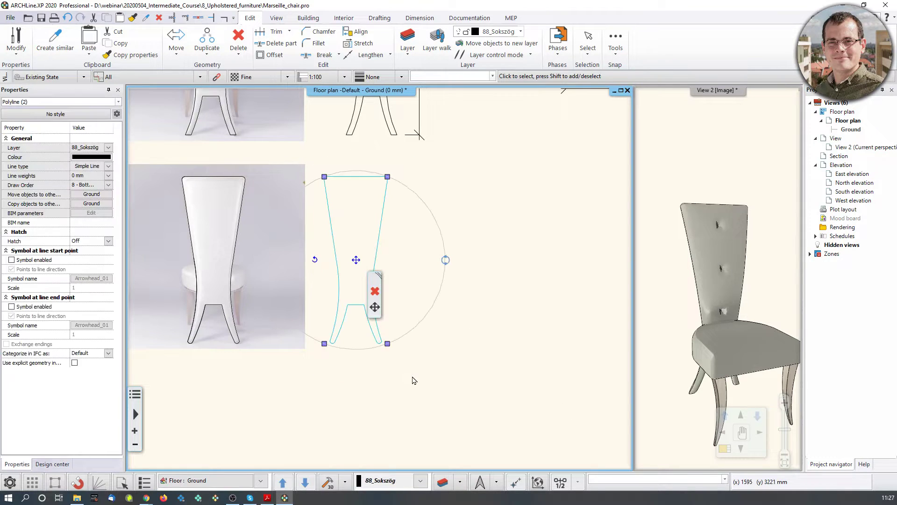
{"action": "left_click", "coordinate": [376, 308]}
{"action": "middle_click_drag", "start_coordinate": [352, 349], "coordinate": [351, 366]}
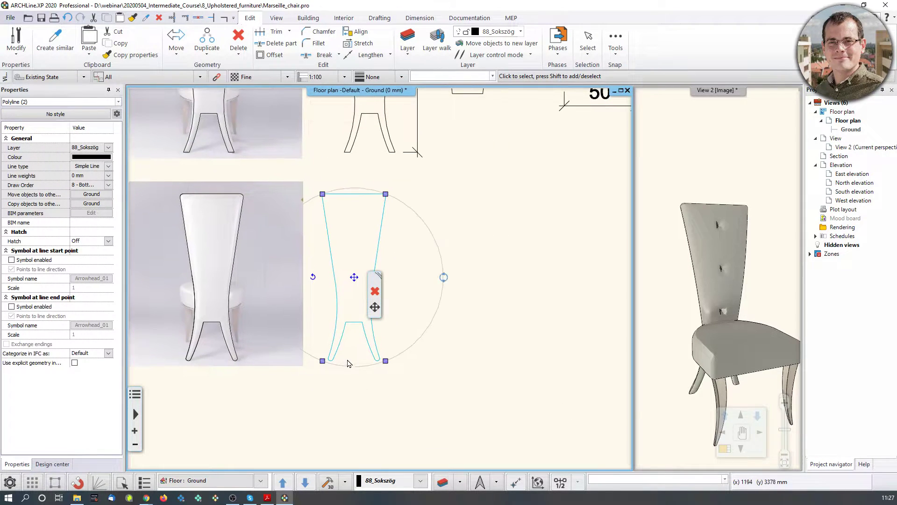
- Copy the full chair-back outline from its lower-left foot and paste the copy to the right of the original
{"action": "left_click", "coordinate": [328, 359]}
{"action": "key", "text": "Escape"}
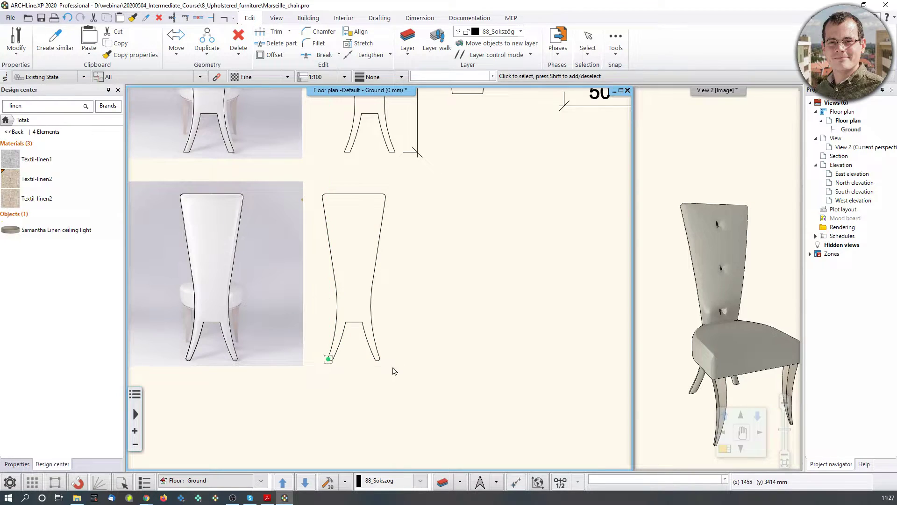
{"action": "key", "text": "ctrl+v"}
{"action": "left_click", "coordinate": [456, 357]}
{"action": "key", "text": "Escape"}
{"action": "middle_click_drag", "start_coordinate": [489, 287], "coordinate": [470, 318]}
{"action": "key", "text": "Escape"}
{"action": "scroll", "coordinate": [447, 329], "scroll_direction": "down", "scroll_amount": 3}
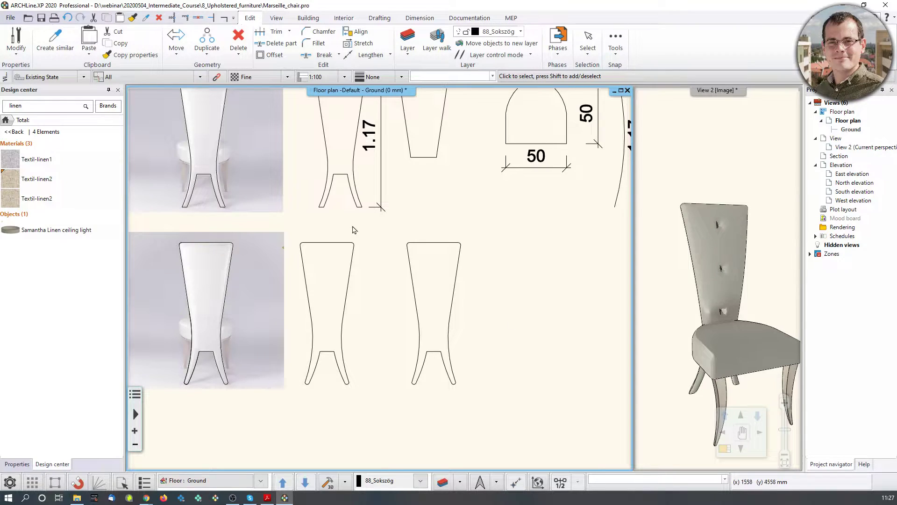
- Draw a horizontal line at seat height from the traced outline on the photo across both chair-back outlines to beyond the rightmost copy
{"action": "left_click", "coordinate": [379, 17]}
{"action": "left_click", "coordinate": [74, 40]}
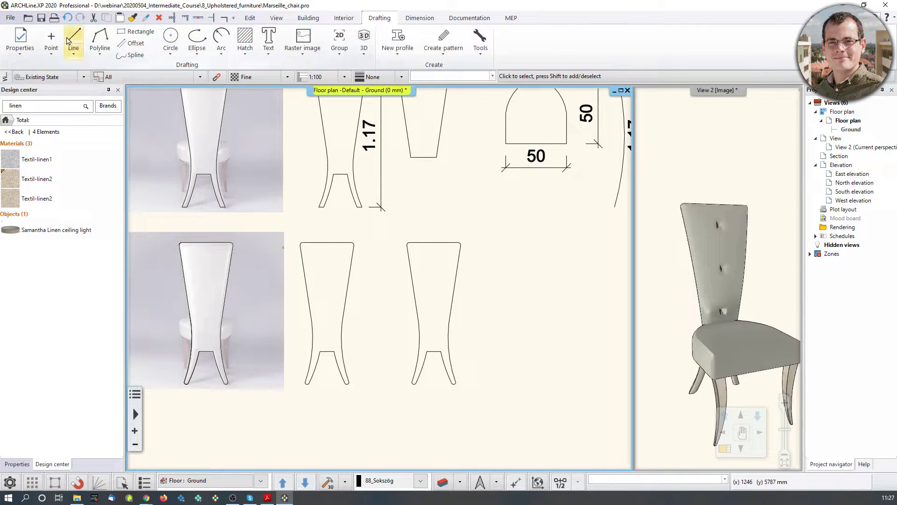
{"action": "scroll", "coordinate": [261, 355], "scroll_direction": "up", "scroll_amount": 3}
{"action": "scroll", "coordinate": [162, 220], "scroll_direction": "up", "scroll_amount": 2}
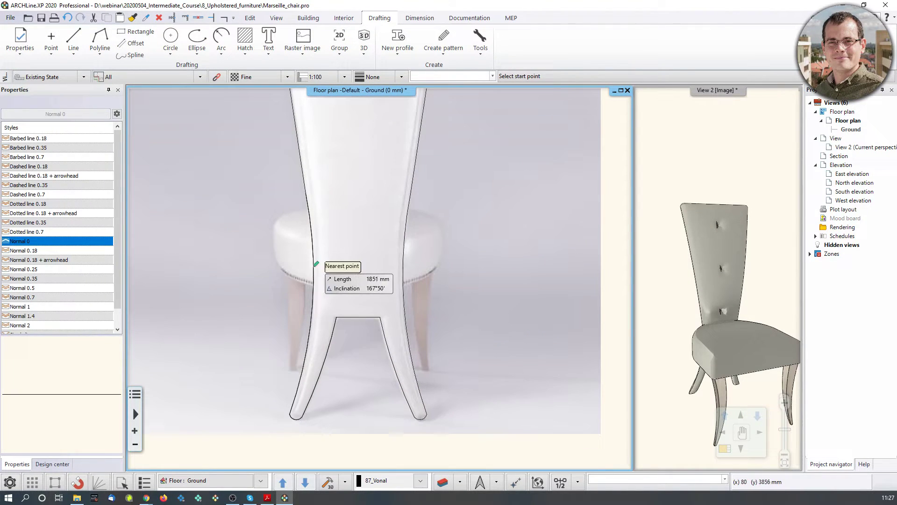
{"action": "left_click", "coordinate": [313, 250]}
{"action": "scroll", "coordinate": [556, 260], "scroll_direction": "down", "scroll_amount": 2}
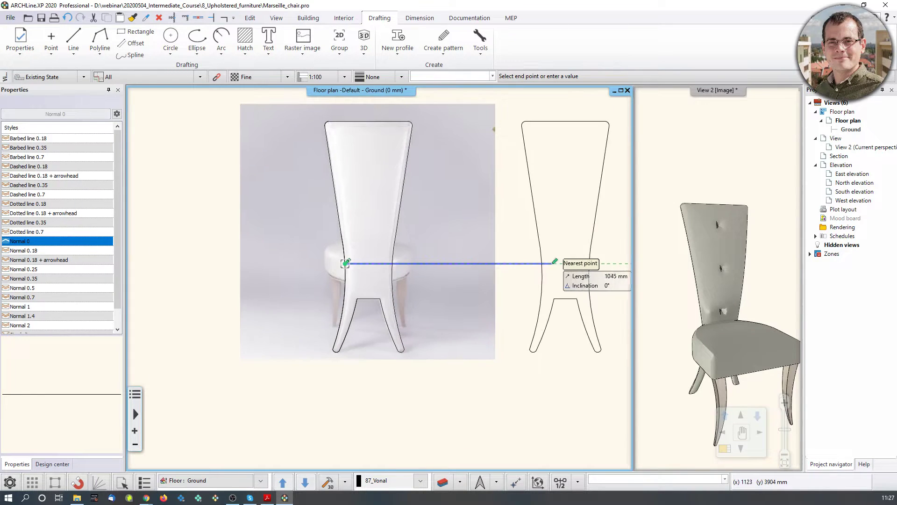
{"action": "middle_click_drag", "start_coordinate": [561, 261], "coordinate": [351, 292]}
{"action": "left_click", "coordinate": [603, 291]}
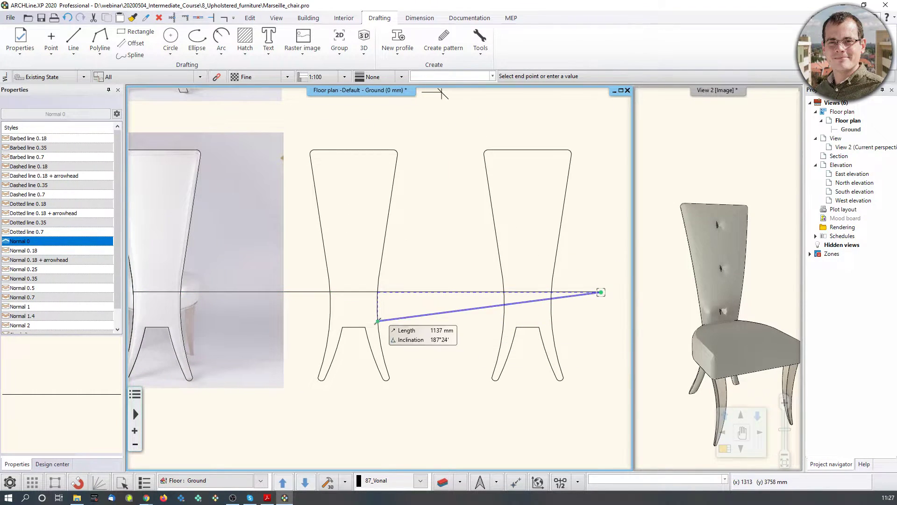
{"action": "key", "text": "Escape"}
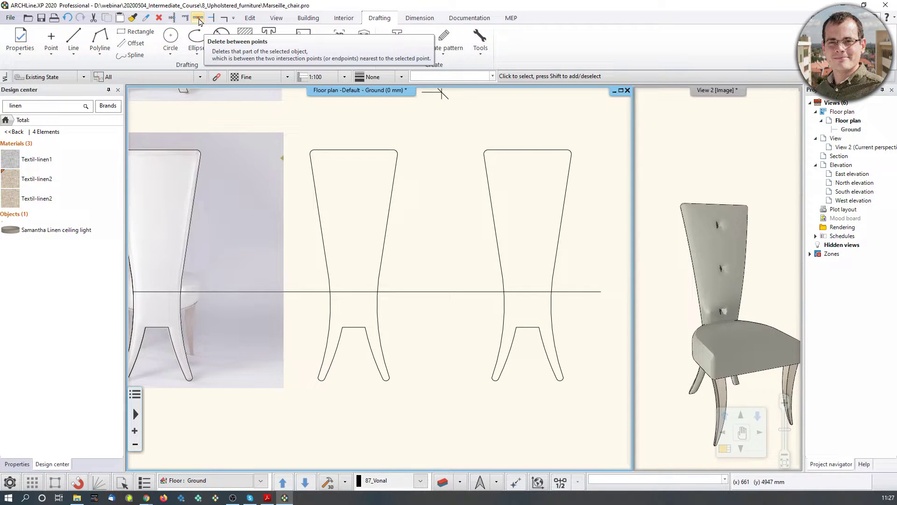
- Delete the leg portion of the rightmost chair-back copy below the horizontal line, including the leftover inner leg contour
{"action": "left_click", "coordinate": [199, 21]}
{"action": "left_click", "coordinate": [505, 307]}
{"action": "left_click", "coordinate": [548, 307]}
{"action": "left_click", "coordinate": [461, 301]}
{"action": "left_click", "coordinate": [615, 436]}
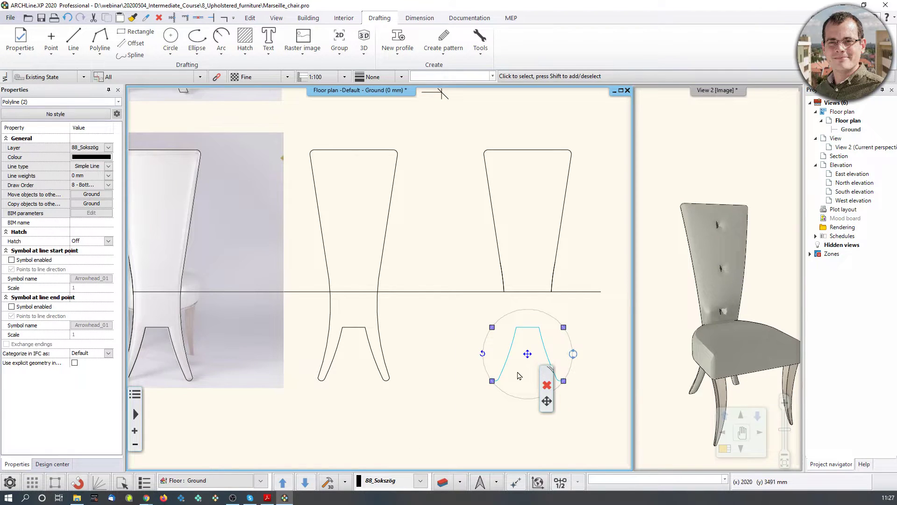
{"action": "key", "text": "Delete"}
- Remove the horizontal line everywhere except the segment closing the bottom of the rightmost backrest outline
{"action": "left_click", "coordinate": [204, 21]}
{"action": "left_click", "coordinate": [481, 293]}
{"action": "left_click", "coordinate": [580, 291]}
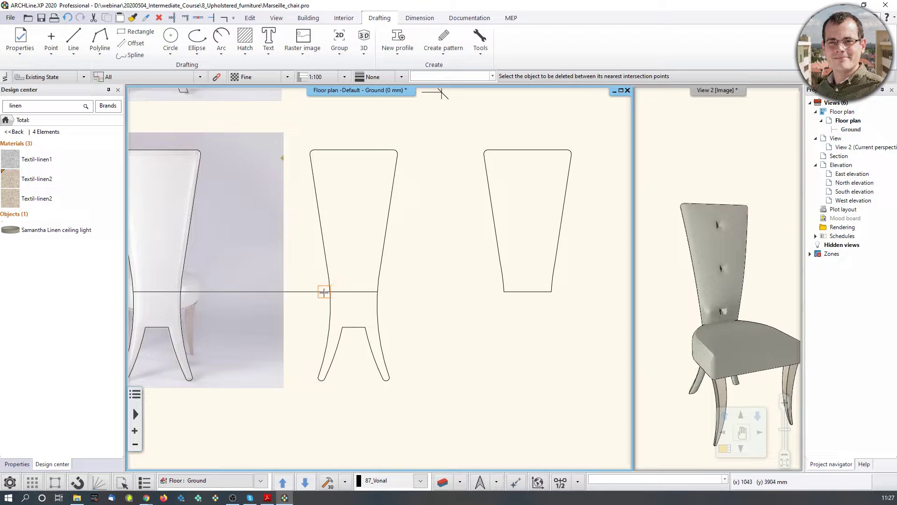
{"action": "key", "text": "Escape"}
{"action": "left_click", "coordinate": [343, 293]}
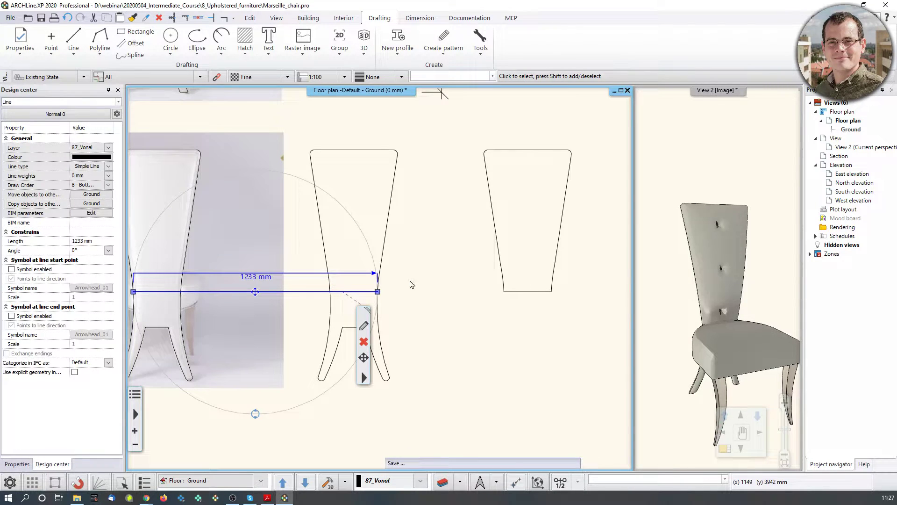
{"action": "key", "text": "Delete"}
- Draw a 500 × 500 mm square for the seat profile to the right of the trimmed backrest outline
{"action": "scroll", "coordinate": [420, 313], "scroll_direction": "down", "scroll_amount": 4}
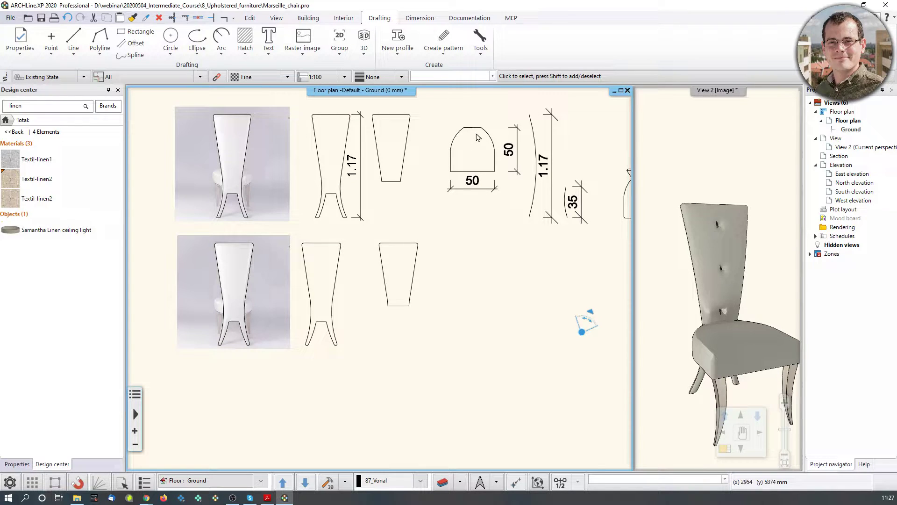
{"action": "middle_click_drag", "start_coordinate": [475, 208], "coordinate": [413, 179]}
{"action": "middle_click_drag", "start_coordinate": [274, 214], "coordinate": [306, 253]}
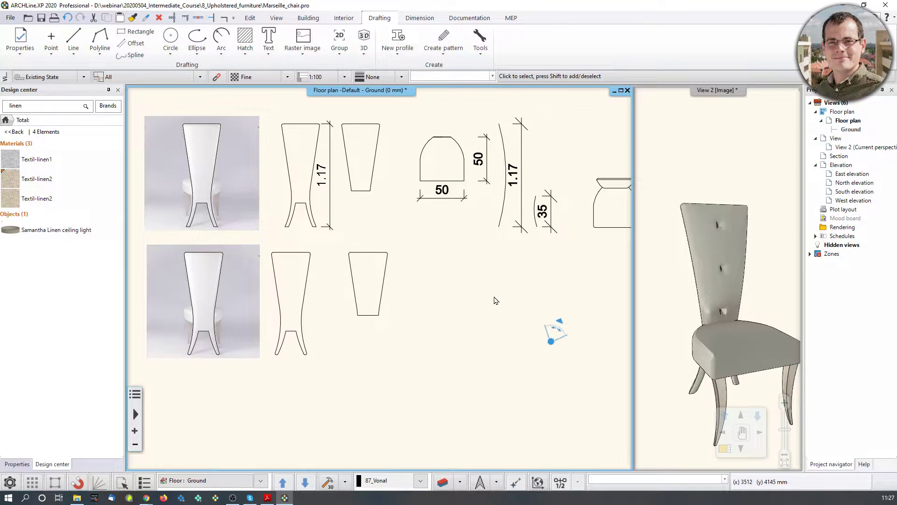
{"action": "middle_click_drag", "start_coordinate": [496, 298], "coordinate": [464, 287]}
{"action": "left_click", "coordinate": [134, 31]}
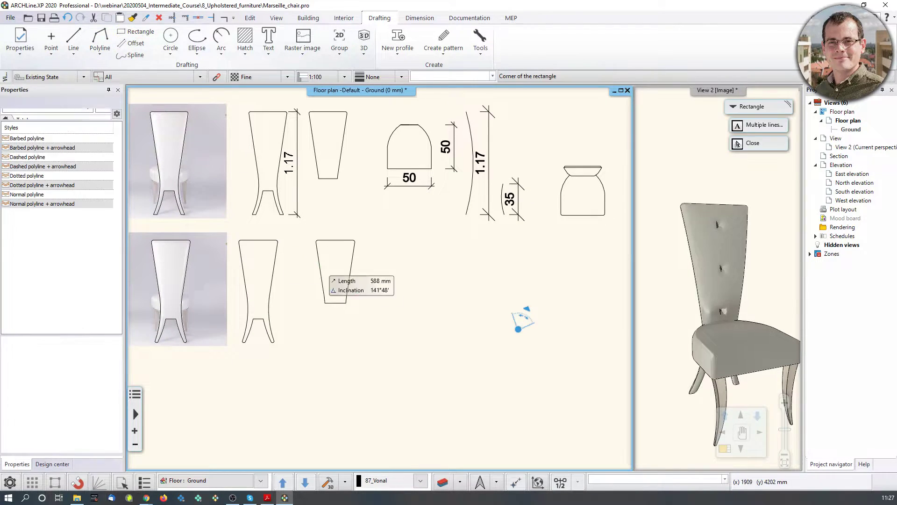
{"action": "left_click", "coordinate": [386, 303]}
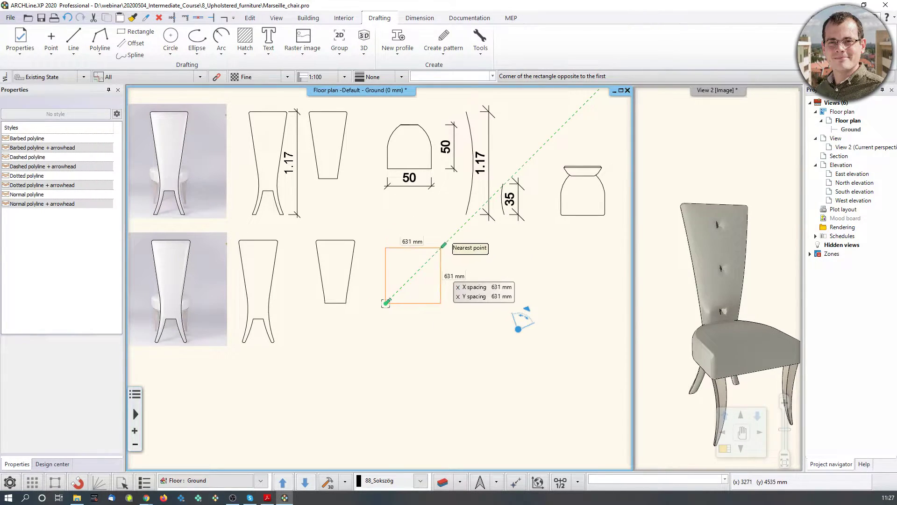
{"action": "scroll", "coordinate": [444, 244], "scroll_direction": "up", "scroll_amount": 1}
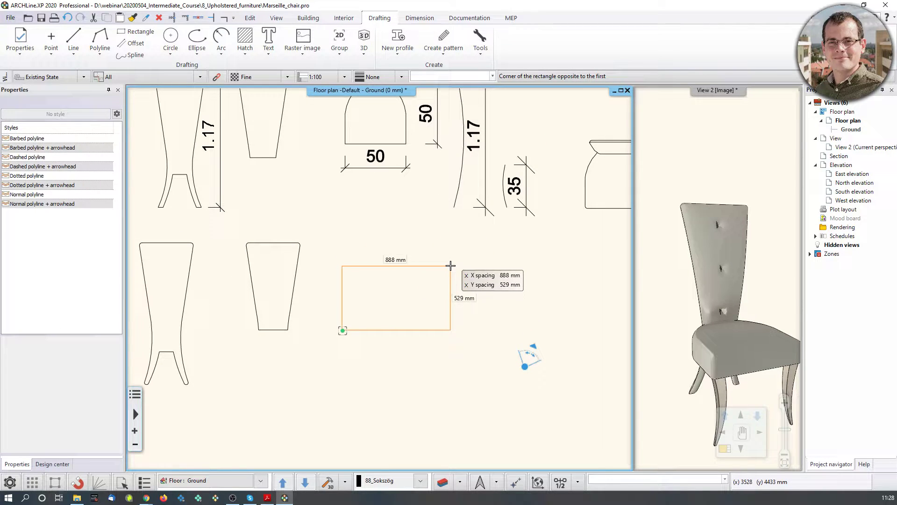
{"action": "key", "text": "Tab"}
{"action": "type", "text": "5"}
{"action": "key", "text": "Return"}
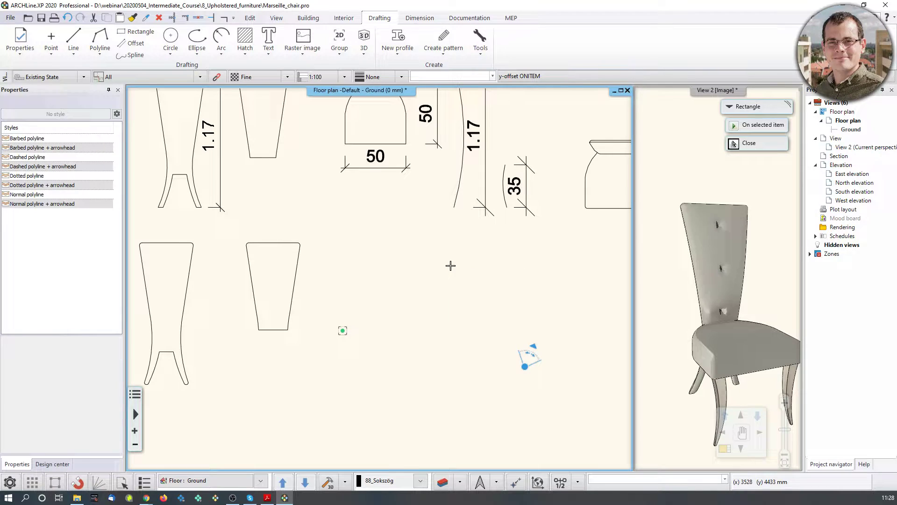
{"action": "type", "text": "500"}
{"action": "key", "text": "Return"}
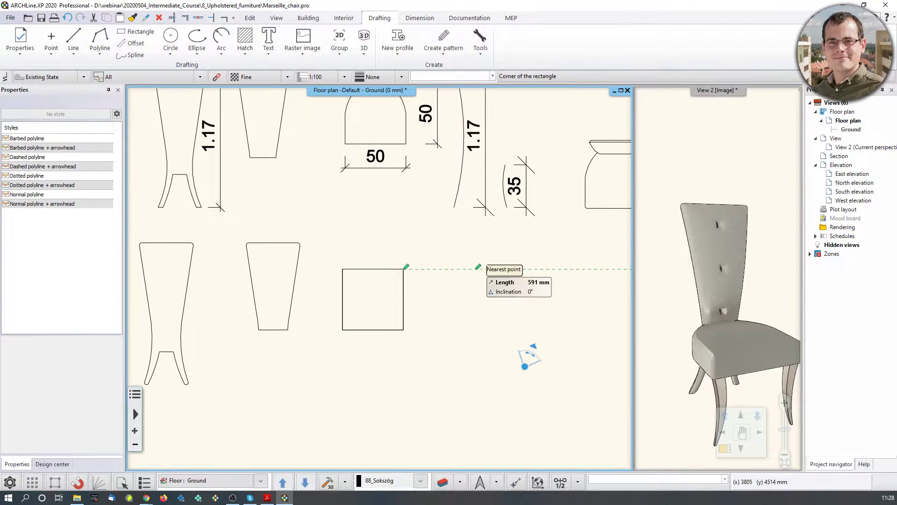
{"action": "middle_click_drag", "start_coordinate": [371, 295], "coordinate": [374, 323]}
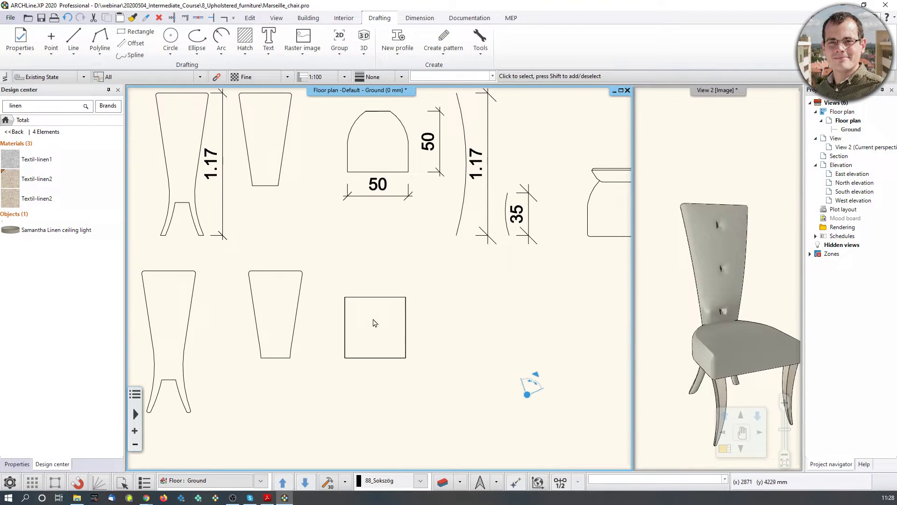
{"action": "scroll", "coordinate": [343, 321], "scroll_direction": "up", "scroll_amount": 2}
{"action": "left_click", "coordinate": [344, 321]}
{"action": "scroll", "coordinate": [344, 321], "scroll_direction": "up", "scroll_amount": 2}
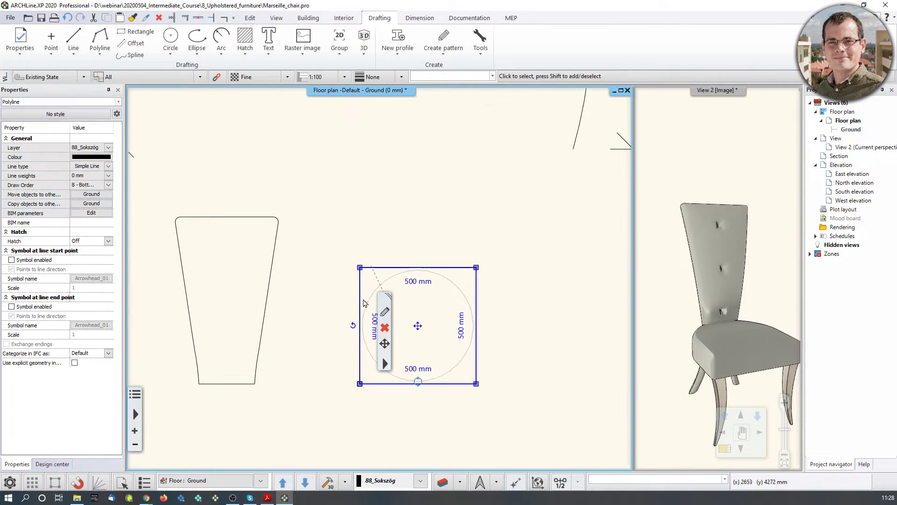
{"action": "left_click", "coordinate": [360, 268]}
{"action": "left_click", "coordinate": [408, 332]}
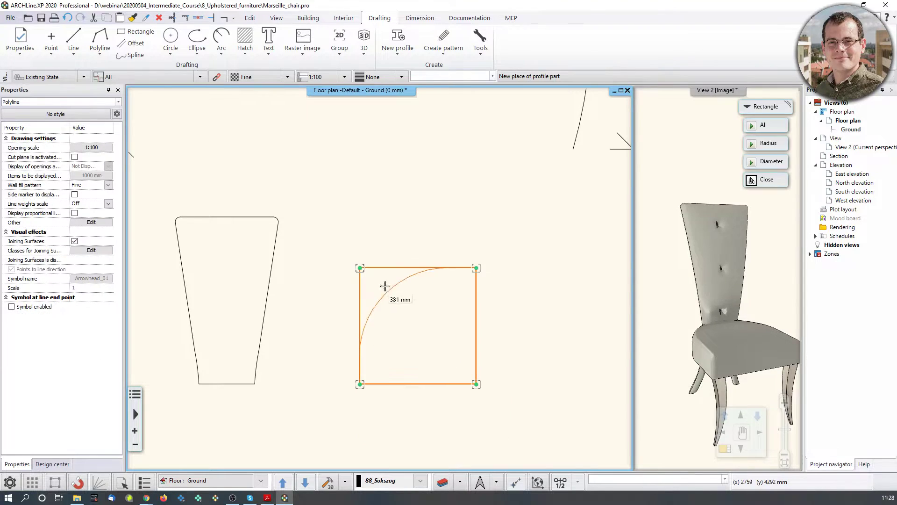
{"action": "left_click", "coordinate": [751, 180]}
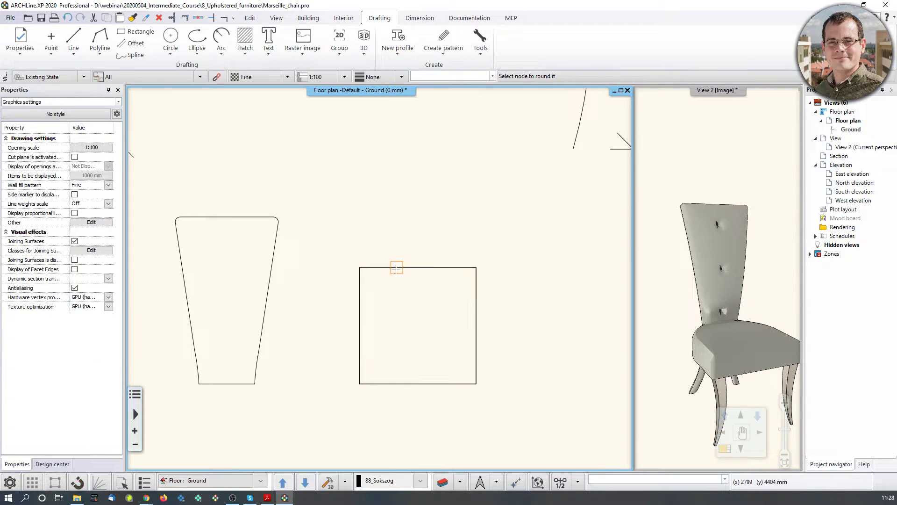
{"action": "scroll", "coordinate": [414, 194], "scroll_direction": "down", "scroll_amount": 2}
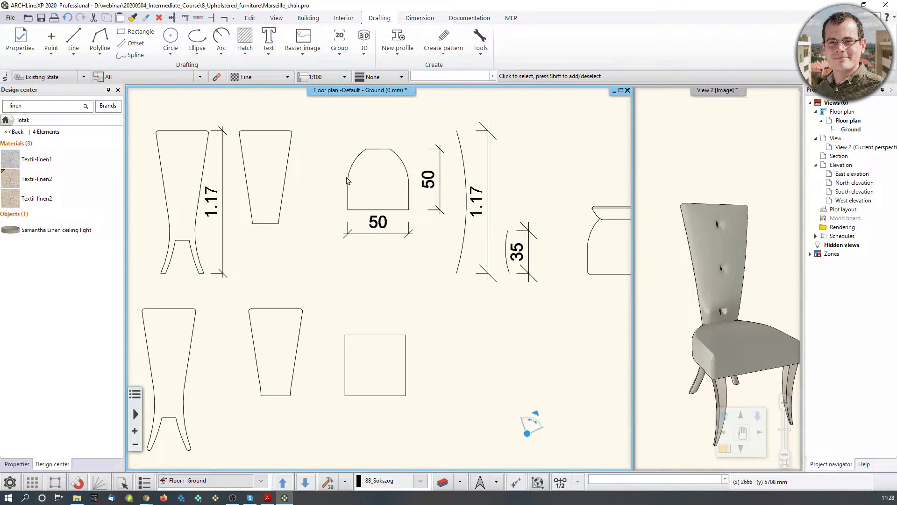
- Draw a slanted line about 362 mm long from the square's top edge down past its left edge, cutting across the upper-left corner
{"action": "scroll", "coordinate": [360, 262], "scroll_direction": "up", "scroll_amount": 3}
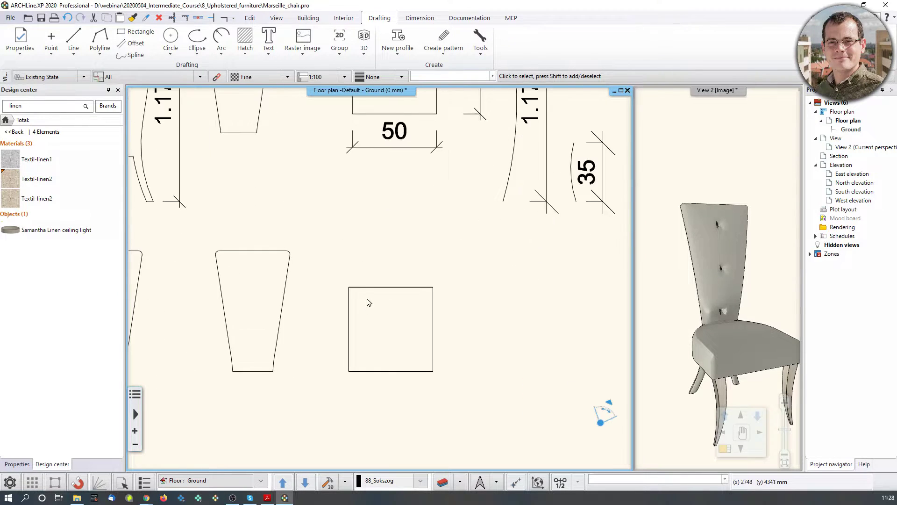
{"action": "left_click", "coordinate": [74, 40]}
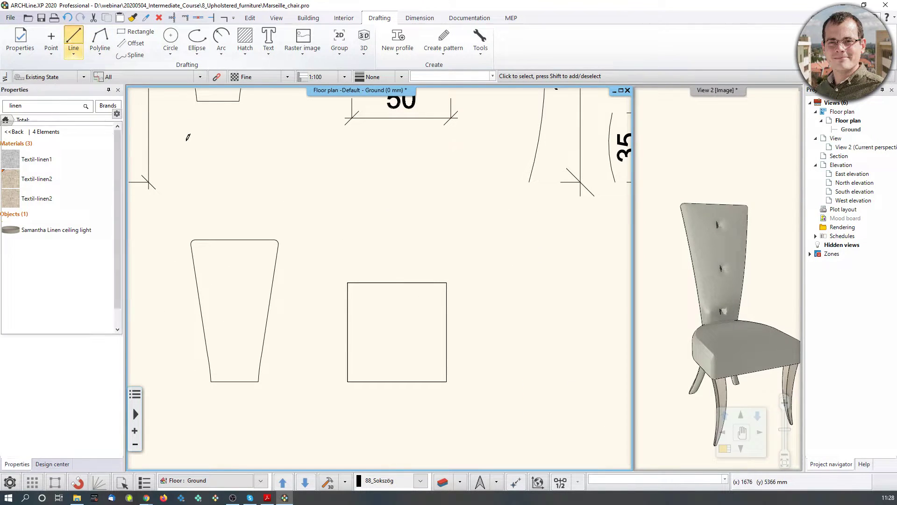
{"action": "scroll", "coordinate": [381, 279], "scroll_direction": "down", "scroll_amount": 1}
{"action": "scroll", "coordinate": [388, 282], "scroll_direction": "up", "scroll_amount": 2}
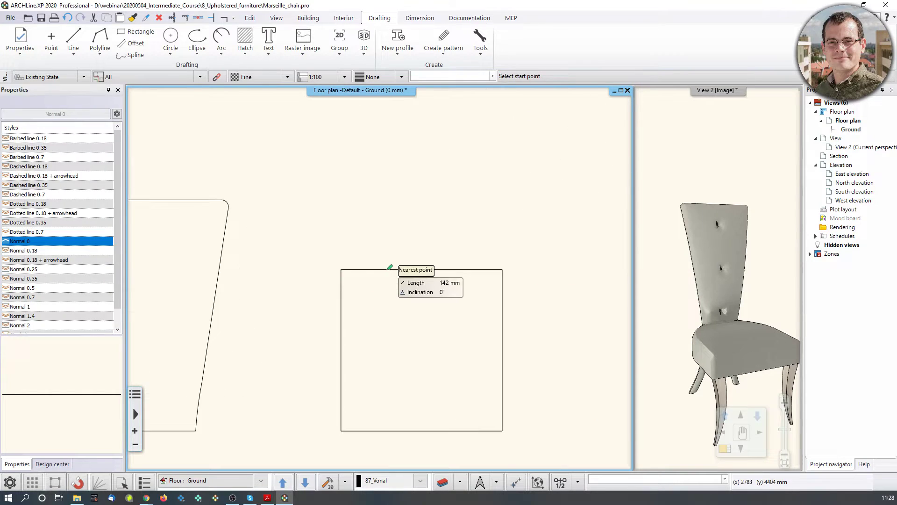
{"action": "left_click", "coordinate": [391, 269]}
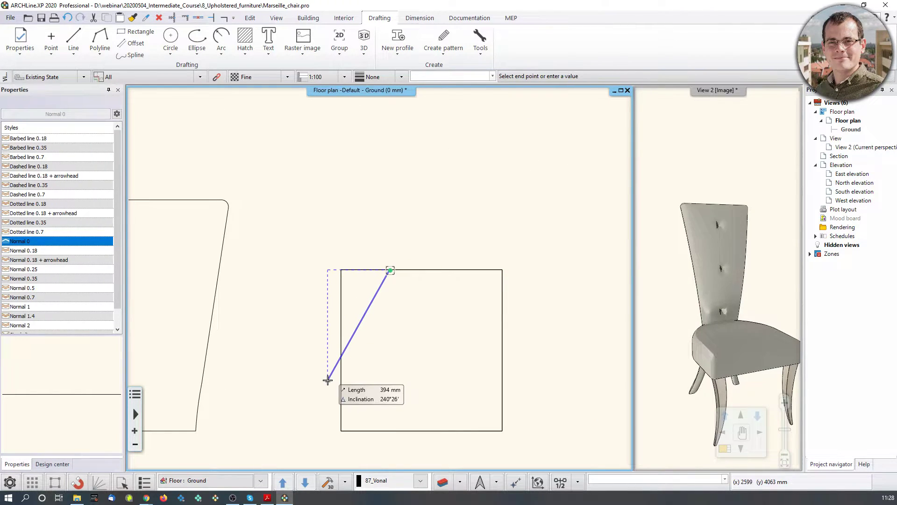
{"action": "left_click", "coordinate": [328, 370]}
{"action": "key", "text": "Escape"}
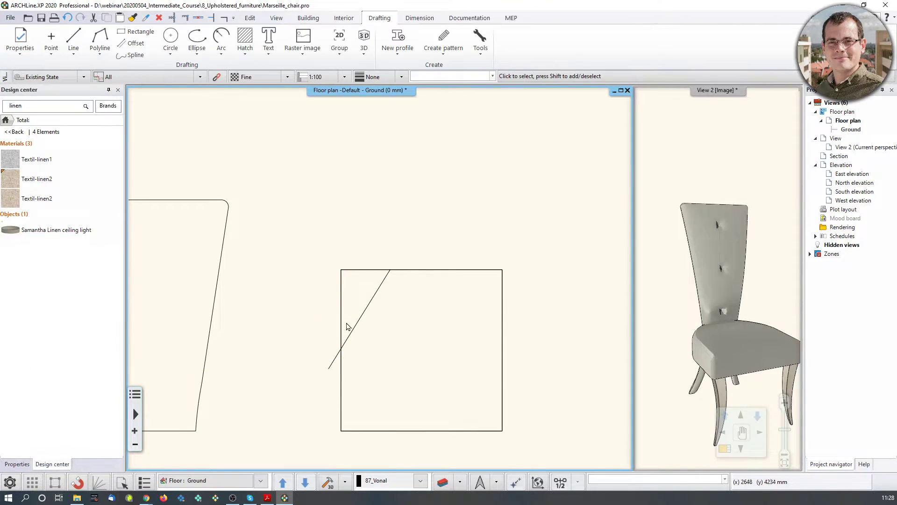
{"action": "left_click", "coordinate": [368, 306]}
{"action": "left_click", "coordinate": [371, 301]}
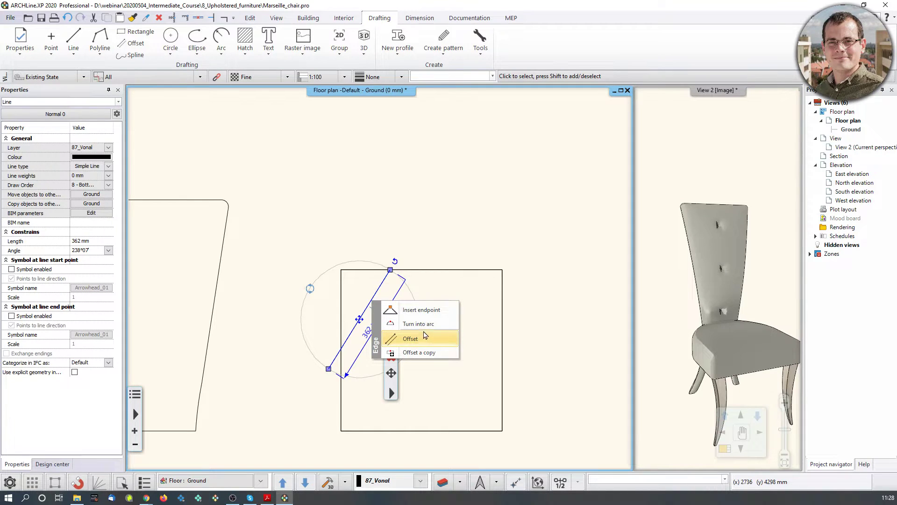
{"action": "left_click", "coordinate": [426, 323]}
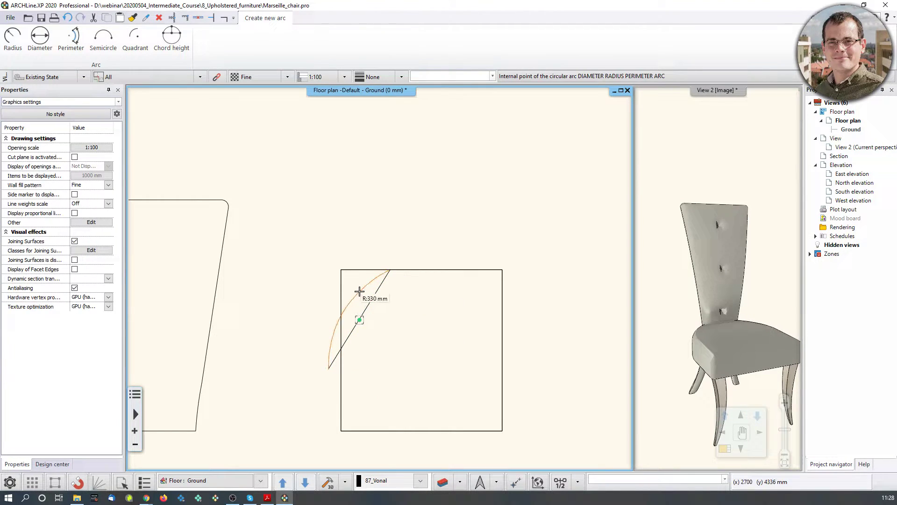
{"action": "key", "text": "Escape"}
{"action": "right_click", "coordinate": [354, 351]}
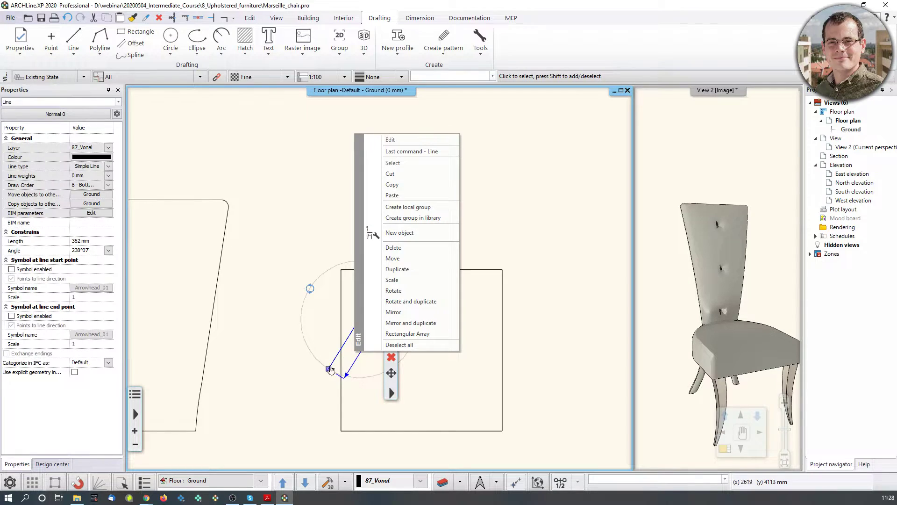
- Move the slanted line's lower endpoint to the square's left edge, making the line about 293 mm long
{"action": "left_click", "coordinate": [330, 369]}
{"action": "left_click", "coordinate": [383, 215]}
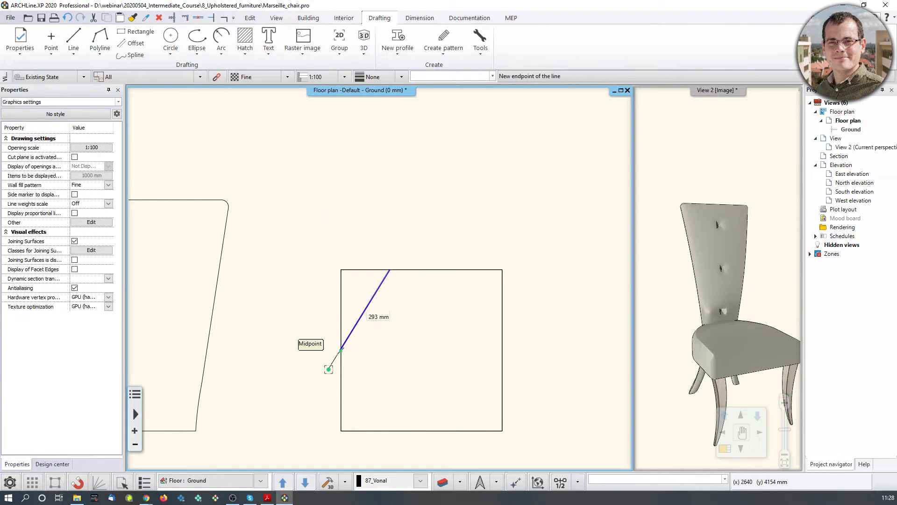
{"action": "left_click", "coordinate": [355, 350]}
- Turn the slanted line into an arc of about 346 mm radius bulging toward the square's upper-left corner
{"action": "scroll", "coordinate": [370, 304], "scroll_direction": "up", "scroll_amount": 3}
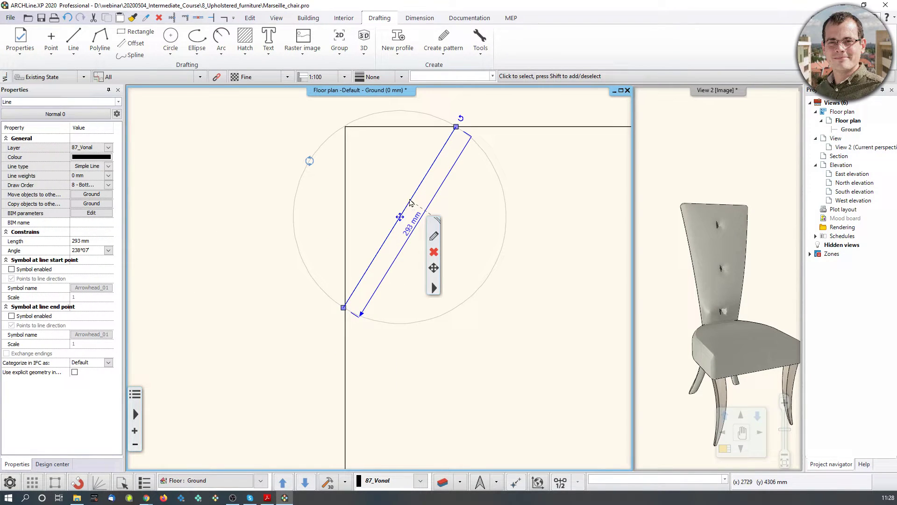
{"action": "left_click", "coordinate": [411, 199]}
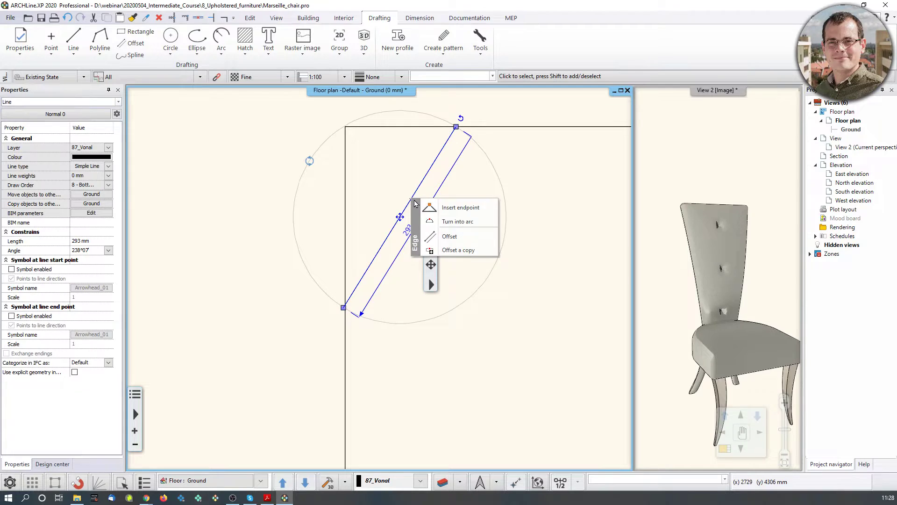
{"action": "left_click", "coordinate": [456, 222]}
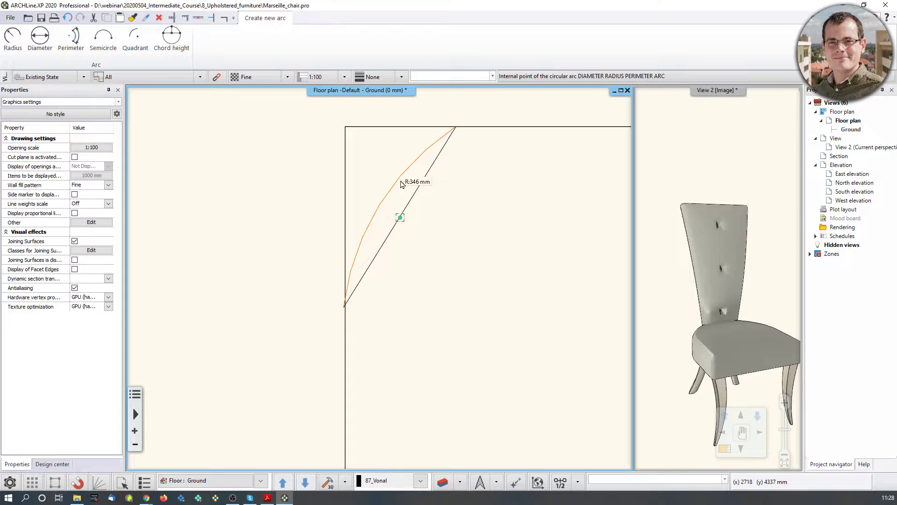
{"action": "left_click", "coordinate": [401, 175]}
{"action": "right_click", "coordinate": [395, 281]}
{"action": "left_click", "coordinate": [360, 316]}
{"action": "scroll", "coordinate": [323, 335], "scroll_direction": "up", "scroll_amount": 3}
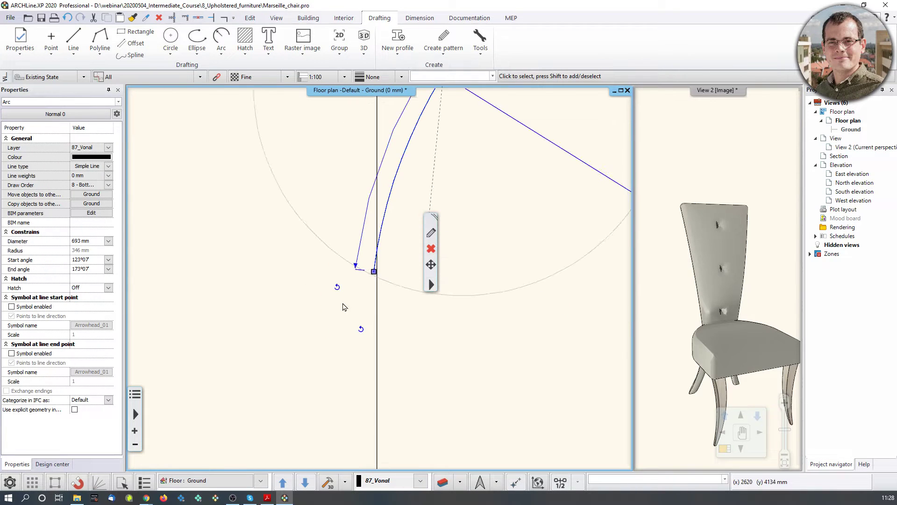
- Trim away the square's top and left edge segments outside the arc and the arc's short overhang past the left edge
{"action": "left_click", "coordinate": [283, 257]}
{"action": "middle_click_drag", "start_coordinate": [314, 239], "coordinate": [242, 316]}
{"action": "scroll", "coordinate": [242, 316], "scroll_direction": "down", "scroll_amount": 3}
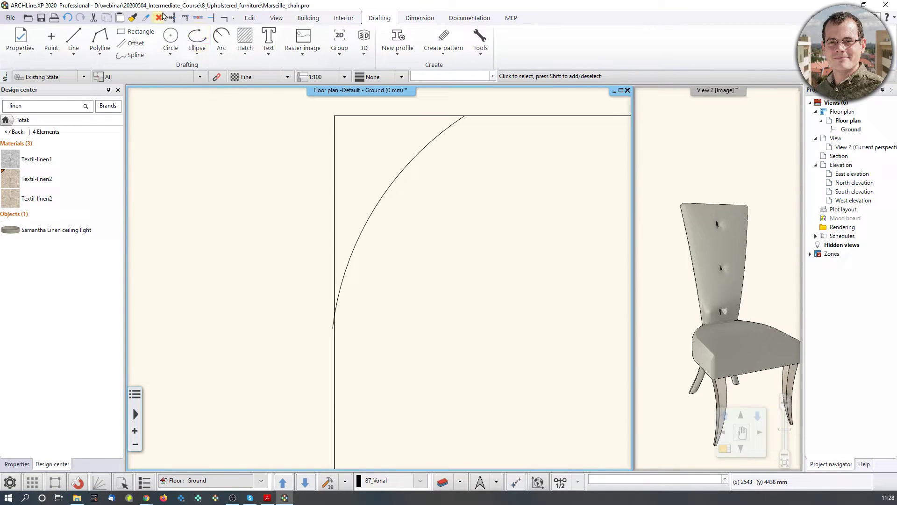
{"action": "left_click", "coordinate": [196, 17]}
{"action": "left_click", "coordinate": [381, 115]}
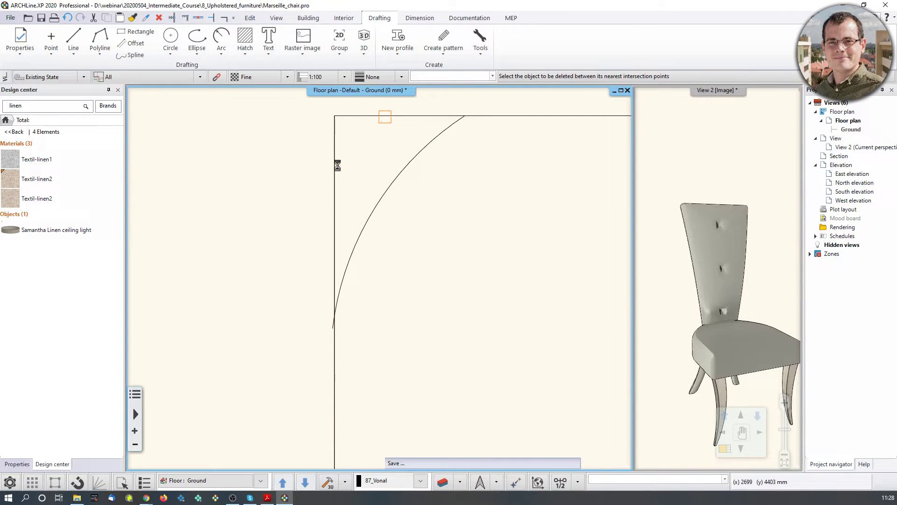
{"action": "left_click", "coordinate": [334, 169]}
{"action": "middle_click_drag", "start_coordinate": [323, 370], "coordinate": [371, 220]}
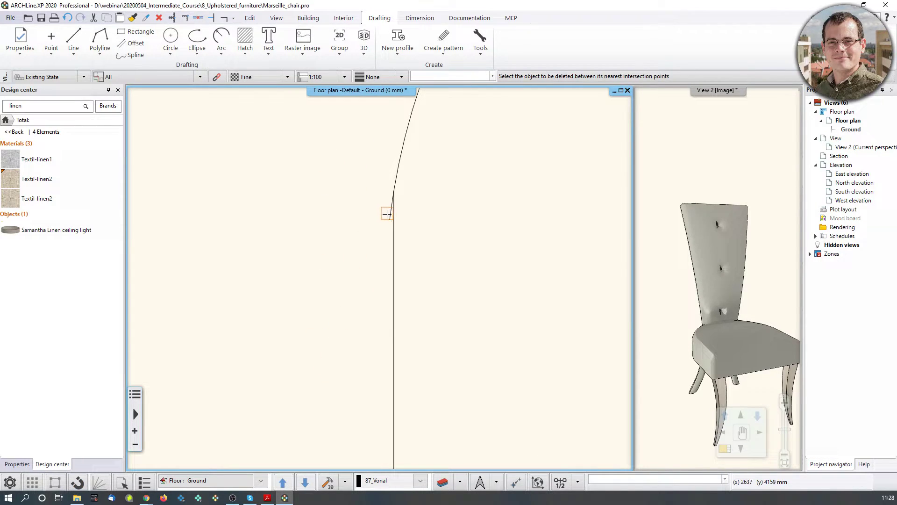
{"action": "key", "text": "Escape"}
- Duplicate and mirror the corner arc about the square's vertical centre line, starting the axis at the bottom edge's midpoint
{"action": "scroll", "coordinate": [379, 215], "scroll_direction": "down", "scroll_amount": 3}
{"action": "middle_click_drag", "start_coordinate": [529, 198], "coordinate": [359, 327]}
{"action": "scroll", "coordinate": [320, 322], "scroll_direction": "down", "scroll_amount": 2}
{"action": "left_click", "coordinate": [306, 269]}
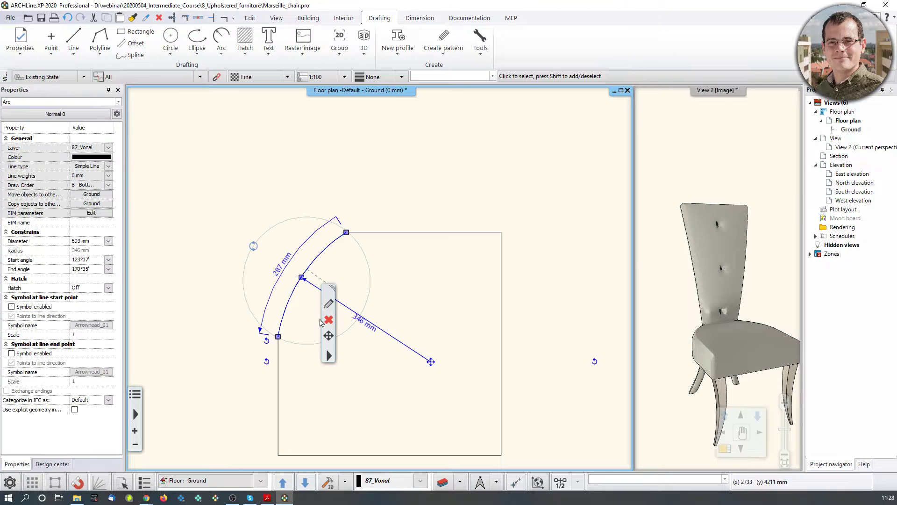
{"action": "left_click", "coordinate": [259, 19]}
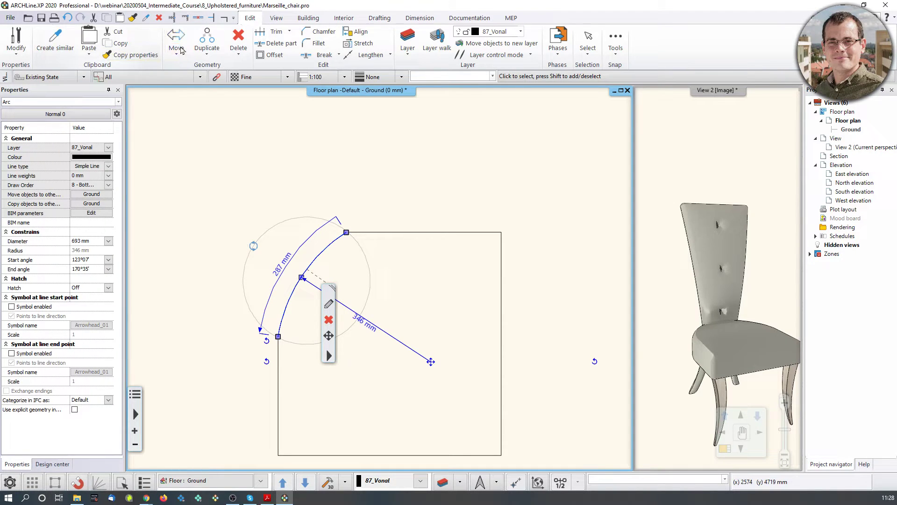
{"action": "left_click", "coordinate": [207, 52]}
{"action": "left_click", "coordinate": [217, 108]}
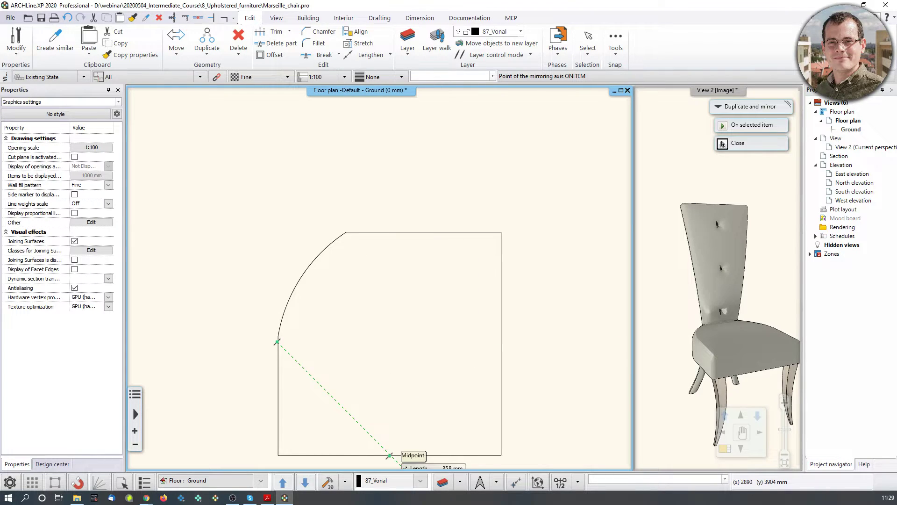
{"action": "left_click", "coordinate": [390, 454]}
{"action": "left_click", "coordinate": [392, 280]}
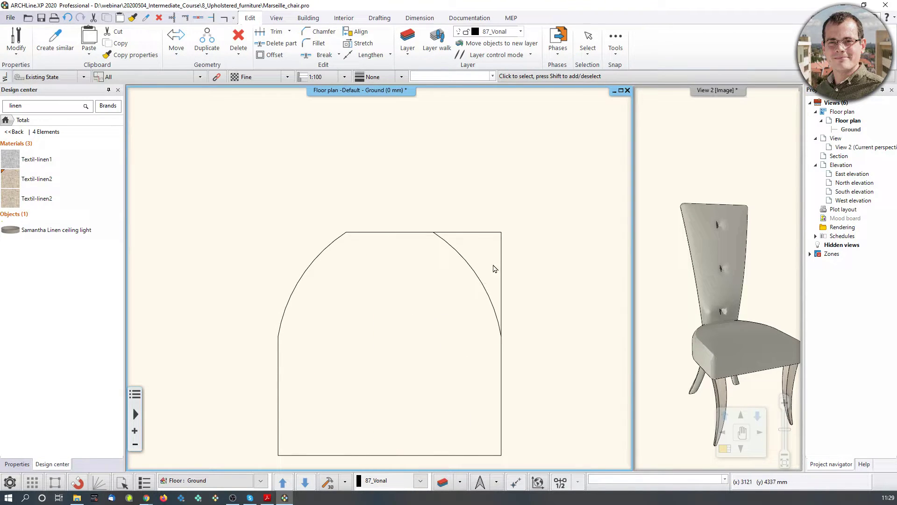
- Trim away the square's top and right edge segments outside the mirrored arc
{"action": "left_click", "coordinate": [199, 18]}
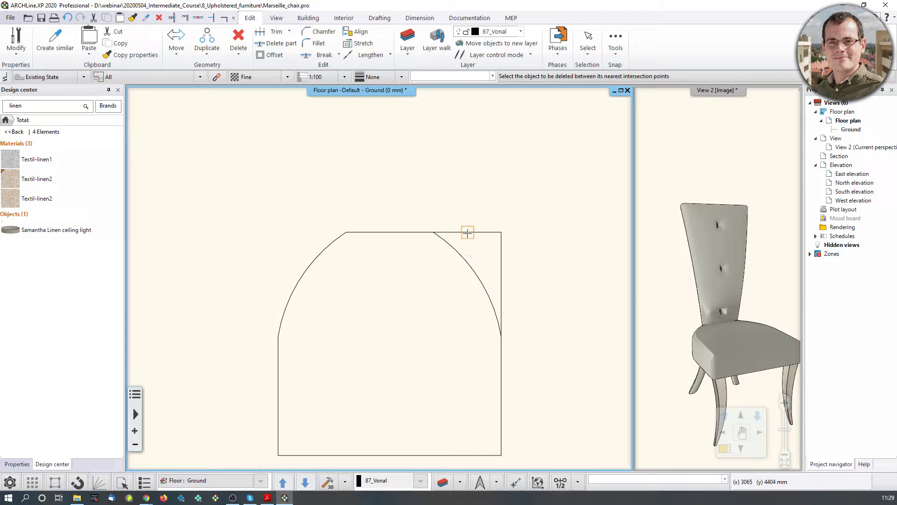
{"action": "left_click", "coordinate": [502, 262]}
{"action": "key", "text": "Escape"}
{"action": "scroll", "coordinate": [502, 267], "scroll_direction": "down", "scroll_amount": 6}
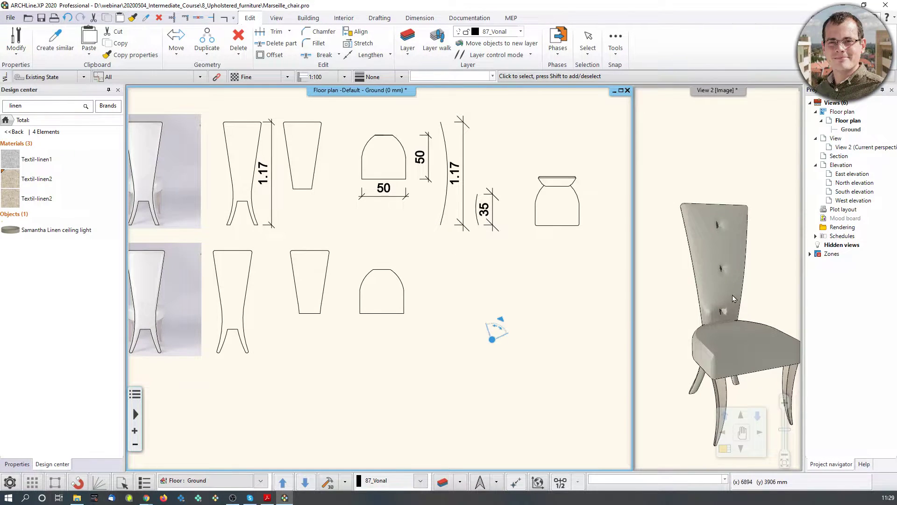
- Open the finished chair's Smart Object assembly, examine its backrest, seat and leg parts, and close it without changes
{"action": "middle_click_drag", "start_coordinate": [704, 392], "coordinate": [695, 377]}
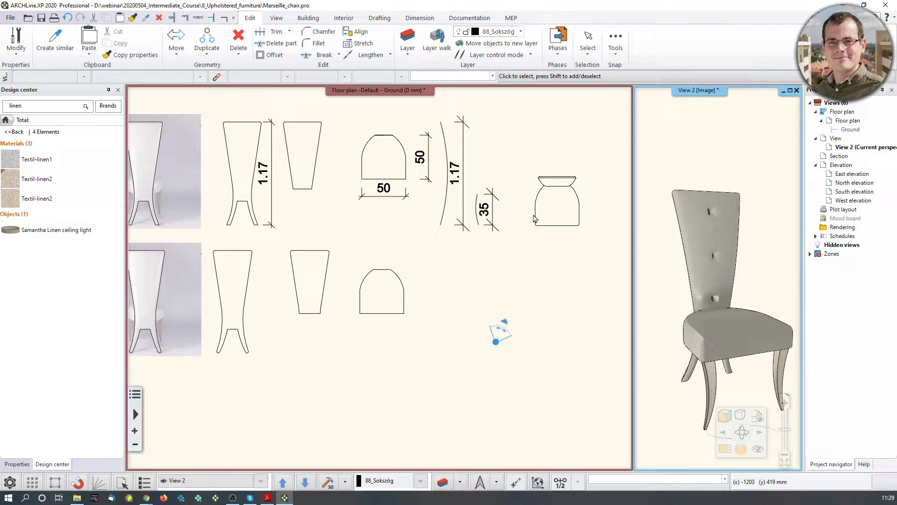
{"action": "double_click", "coordinate": [747, 322]}
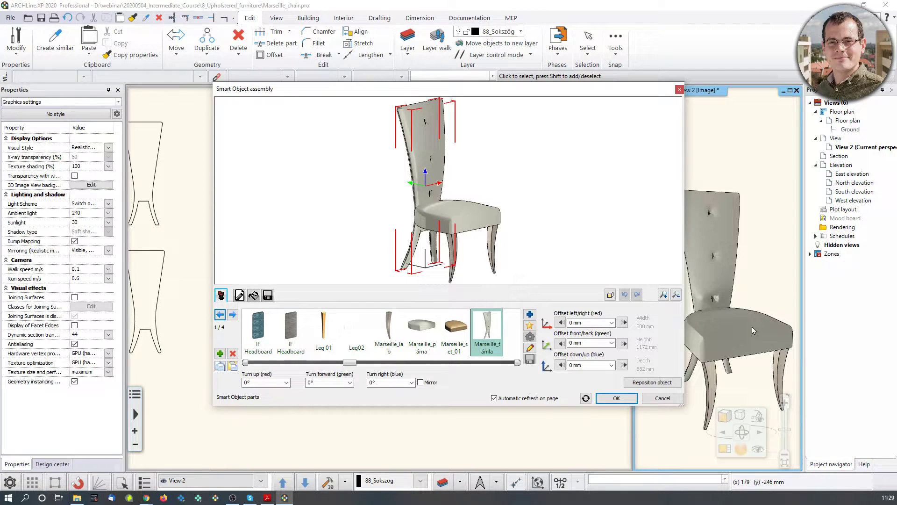
{"action": "scroll", "coordinate": [419, 121], "scroll_direction": "up", "scroll_amount": 5}
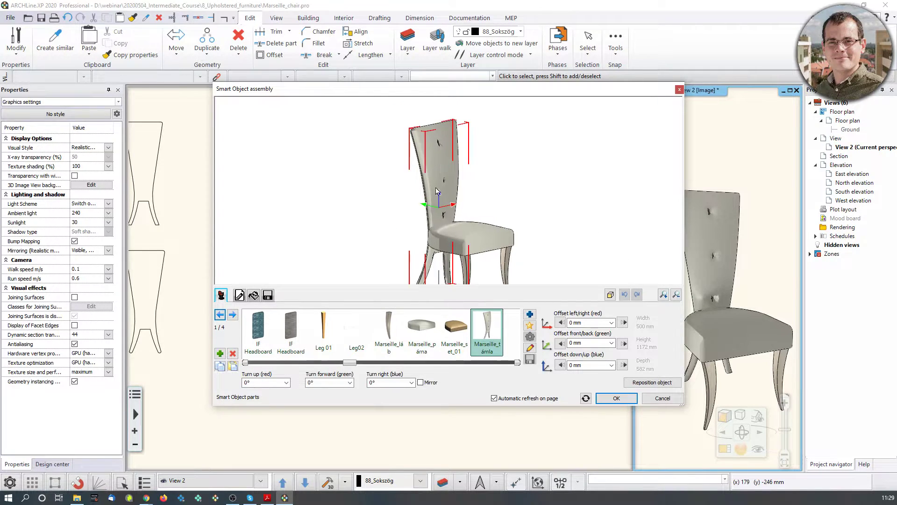
{"action": "scroll", "coordinate": [420, 121], "scroll_direction": "down", "scroll_amount": 5}
{"action": "left_click", "coordinate": [485, 206]}
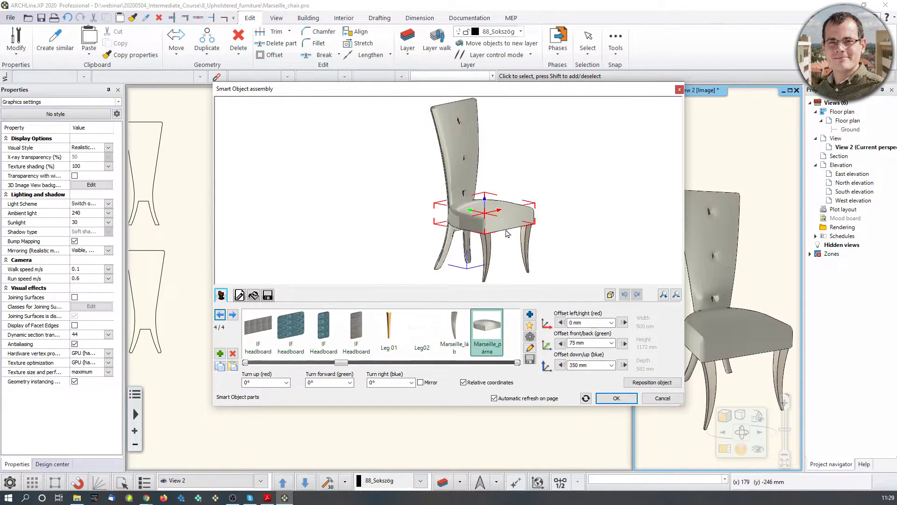
{"action": "left_click", "coordinate": [488, 255]}
{"action": "left_click", "coordinate": [525, 245]}
{"action": "scroll", "coordinate": [489, 228], "scroll_direction": "up", "scroll_amount": 3}
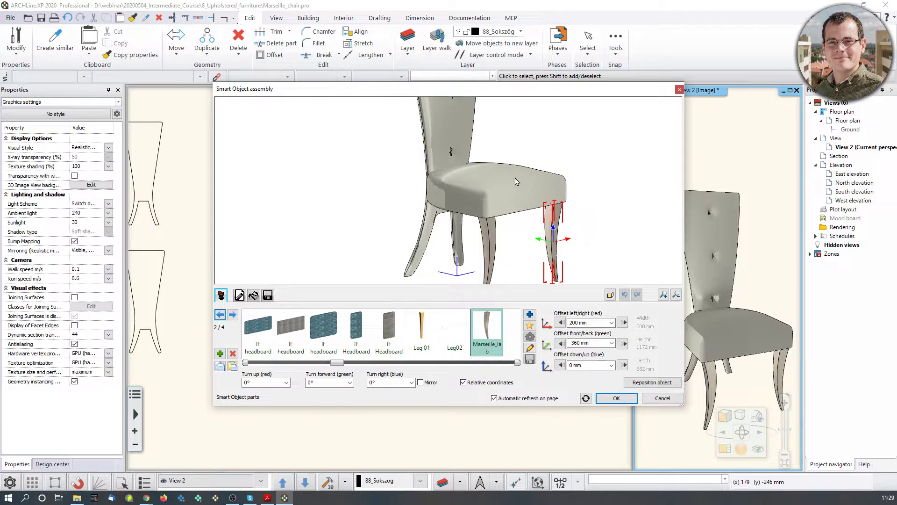
{"action": "left_click", "coordinate": [679, 89]}
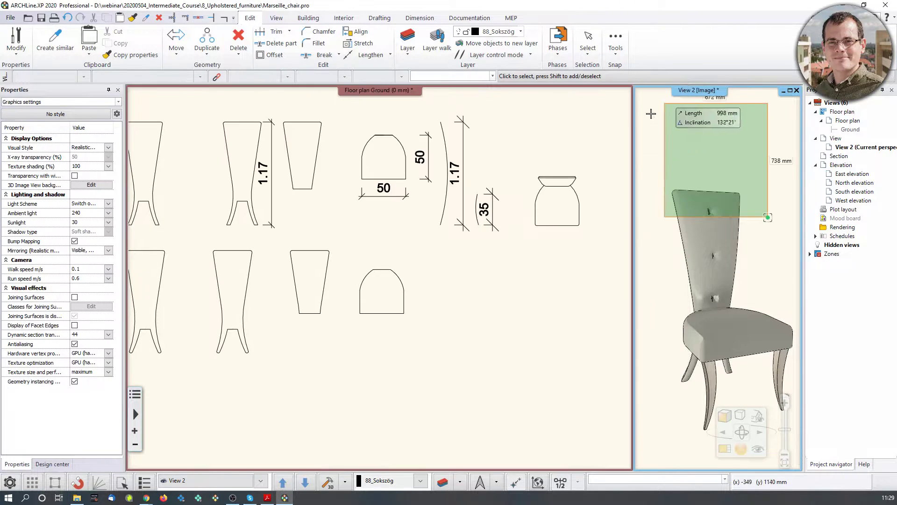
{"action": "key", "text": "Escape"}
- Start a new Smart Object part and set its orientation to Horizontal
{"action": "left_click", "coordinate": [488, 269]}
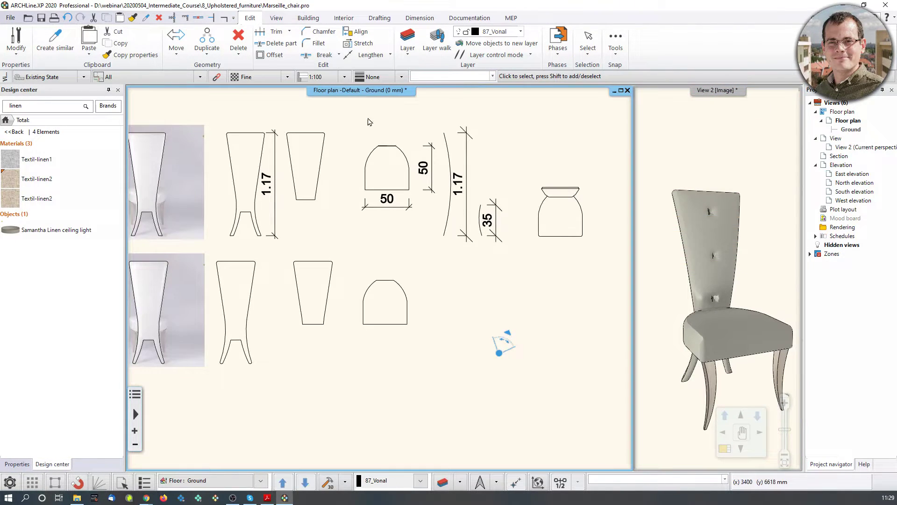
{"action": "middle_click_drag", "start_coordinate": [373, 108], "coordinate": [422, 109]}
{"action": "left_click", "coordinate": [344, 18]}
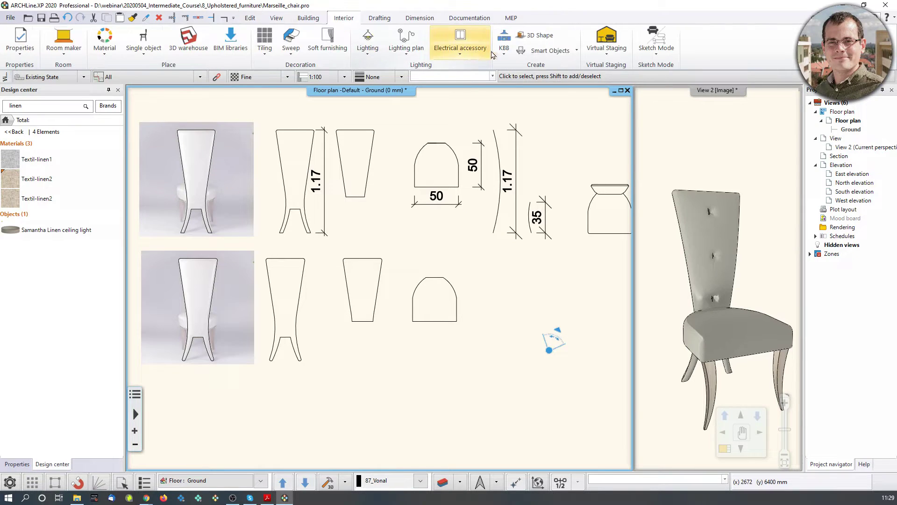
{"action": "left_click", "coordinate": [570, 52]}
{"action": "left_click", "coordinate": [581, 84]}
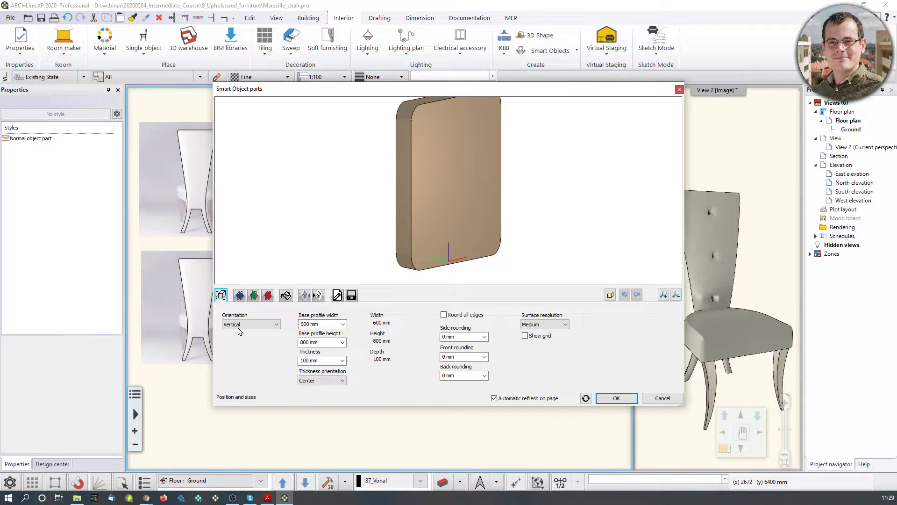
{"action": "left_click", "coordinate": [243, 324]}
{"action": "middle_click_drag", "start_coordinate": [469, 244], "coordinate": [425, 194]}
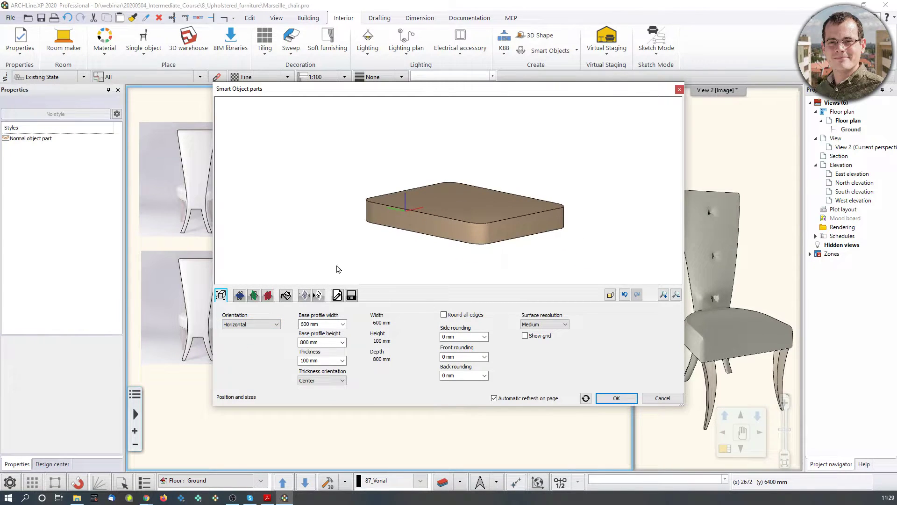
- Replace the part's frontal profile with a custom profile taken from the closed loop of the new seat outline on the floor plan
{"action": "left_click", "coordinate": [239, 296]}
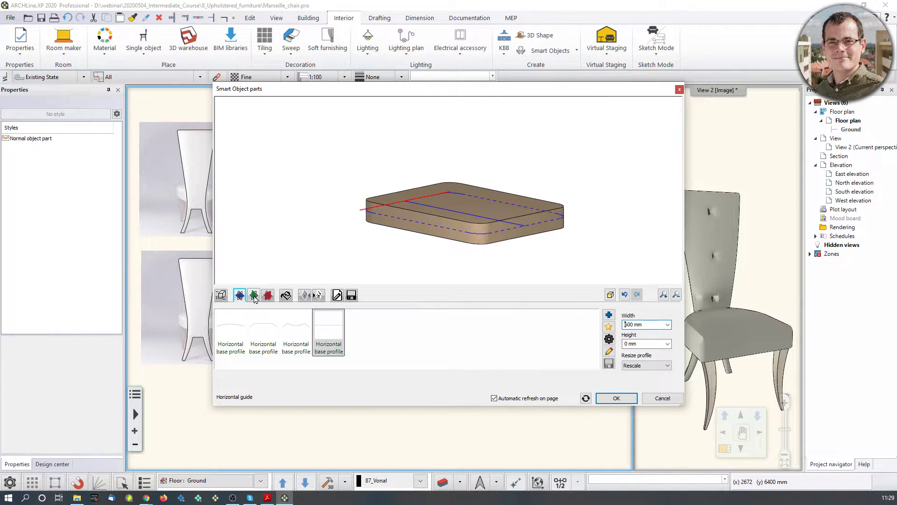
{"action": "left_click", "coordinate": [255, 296]}
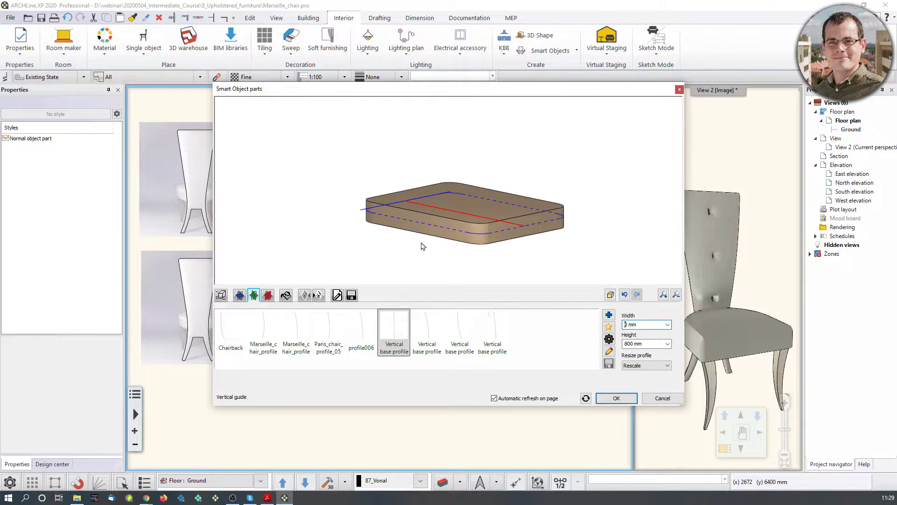
{"action": "left_click", "coordinate": [268, 295]}
{"action": "left_click_drag", "start_coordinate": [517, 190], "coordinate": [495, 206]}
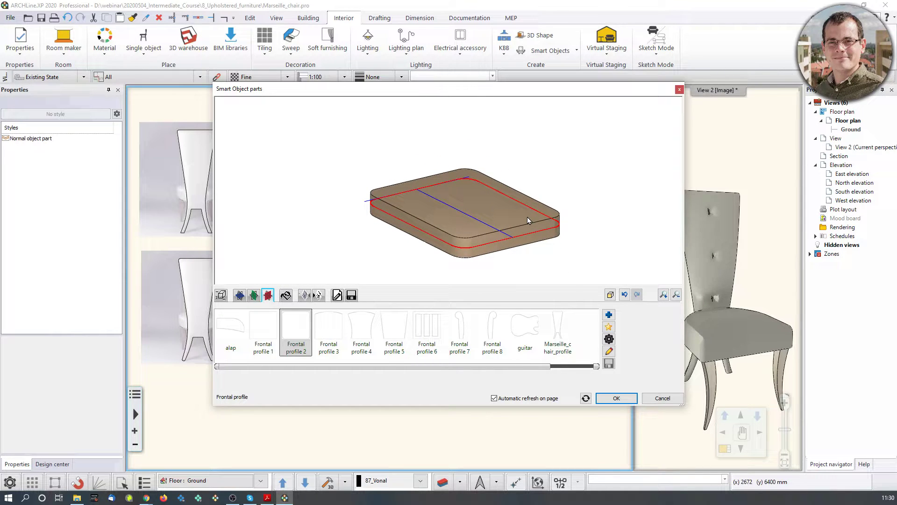
{"action": "left_click_drag", "start_coordinate": [447, 91], "coordinate": [814, 110]}
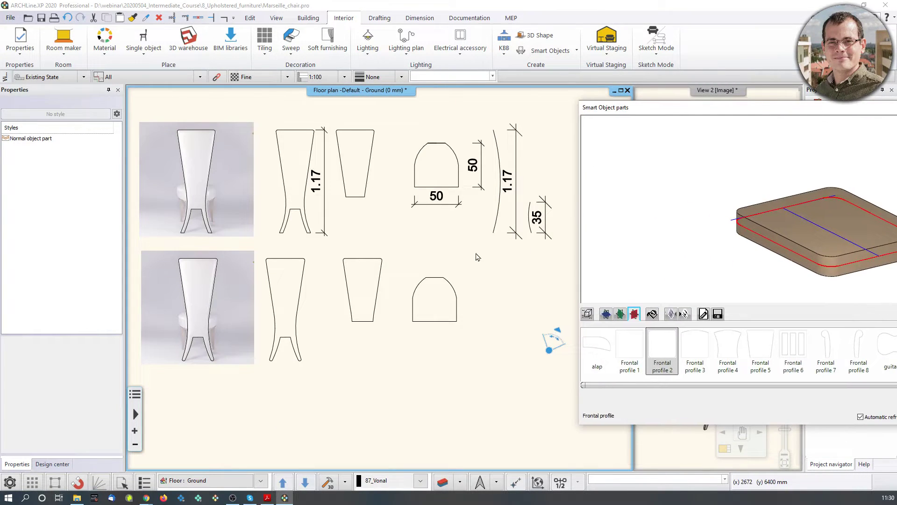
{"action": "left_click_drag", "start_coordinate": [687, 109], "coordinate": [460, 116]}
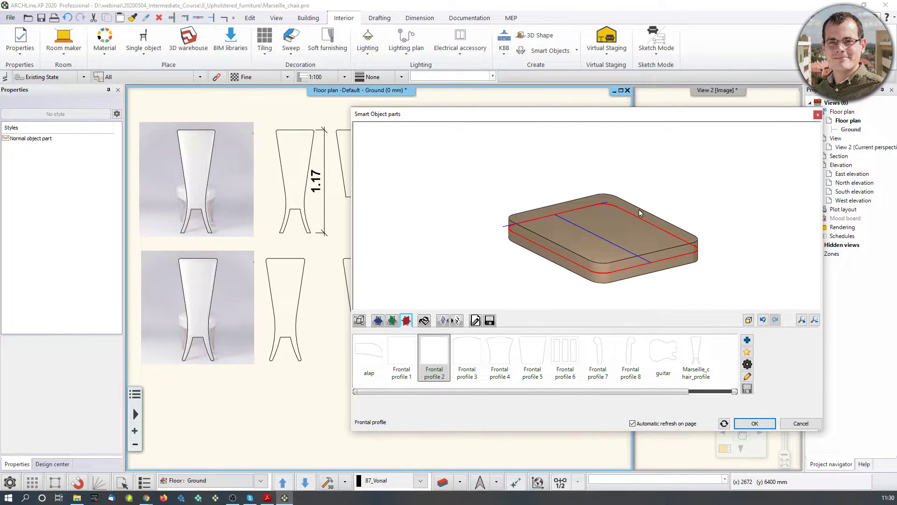
{"action": "left_click", "coordinate": [748, 377]}
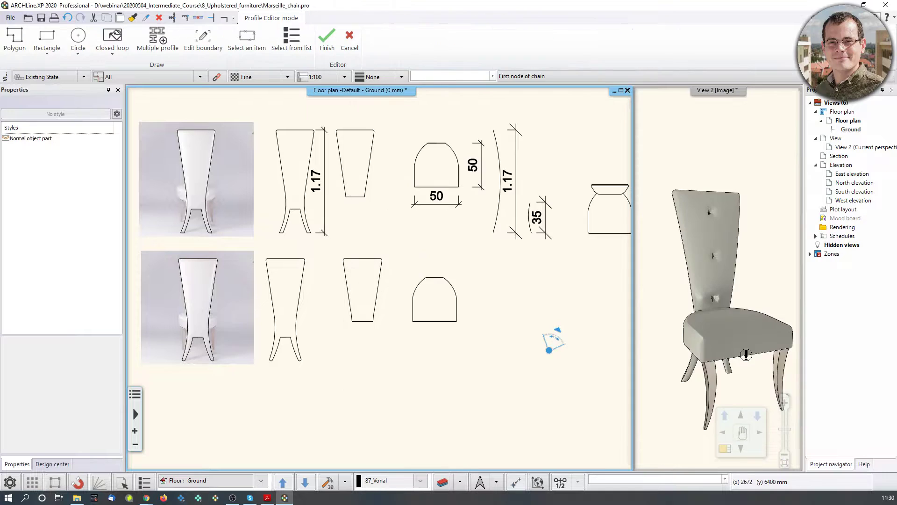
{"action": "scroll", "coordinate": [374, 280], "scroll_direction": "up", "scroll_amount": 3}
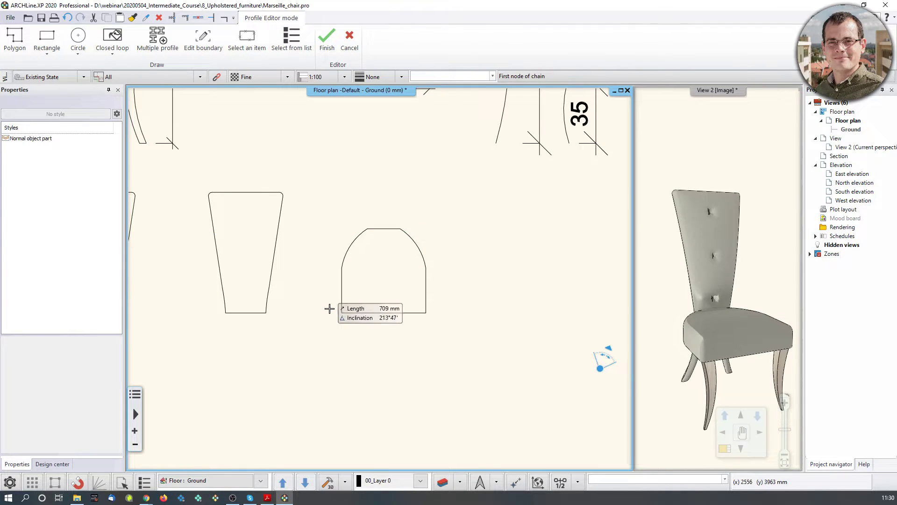
{"action": "left_click", "coordinate": [112, 37]}
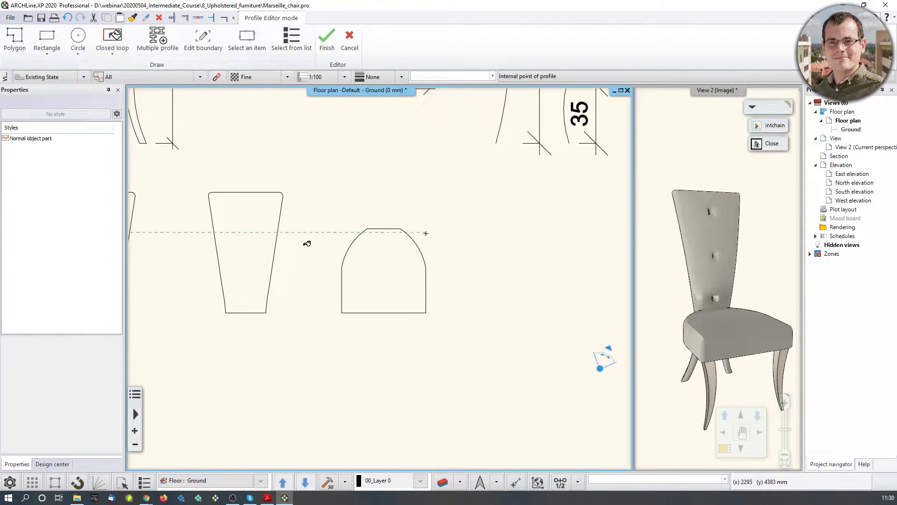
{"action": "left_click", "coordinate": [389, 276]}
{"action": "left_click_drag", "start_coordinate": [505, 269], "coordinate": [479, 224]}
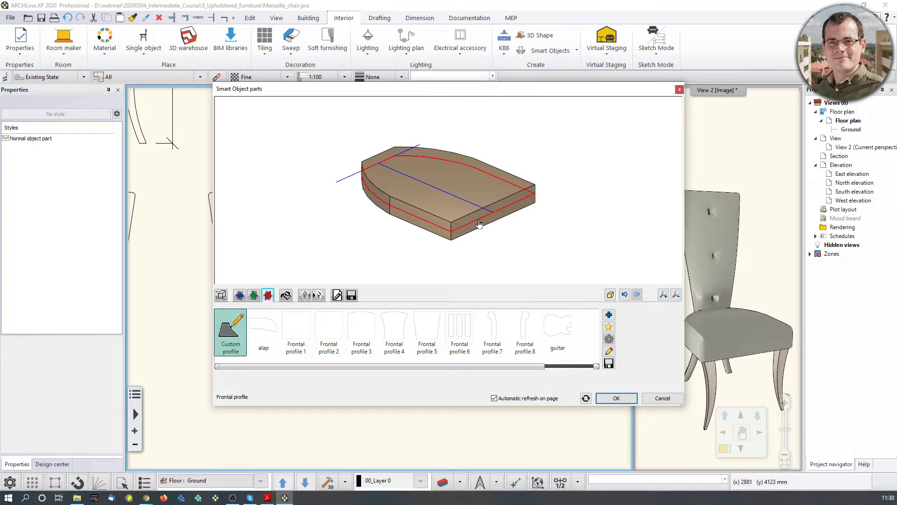
- Set the seat part's base profile width and base profile height to 500 mm each
{"action": "left_click", "coordinate": [221, 295]}
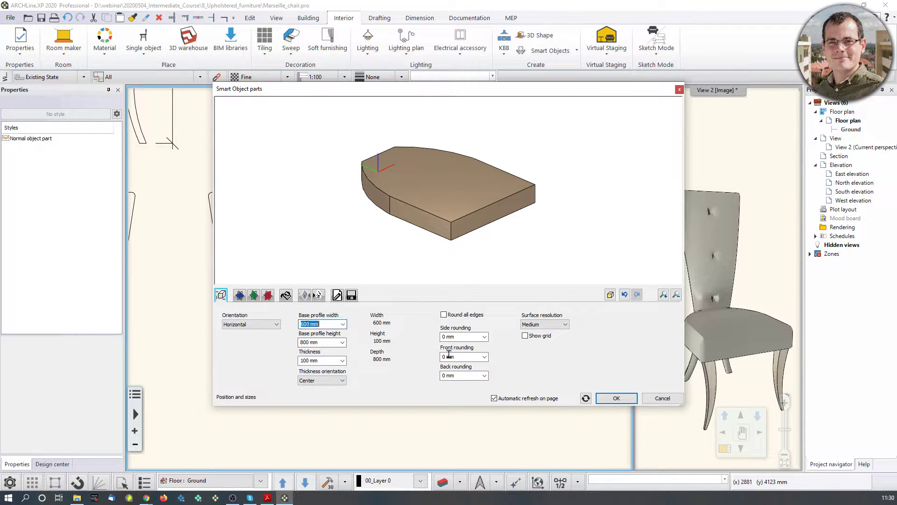
{"action": "type", "text": "500"}
{"action": "key", "text": "Return"}
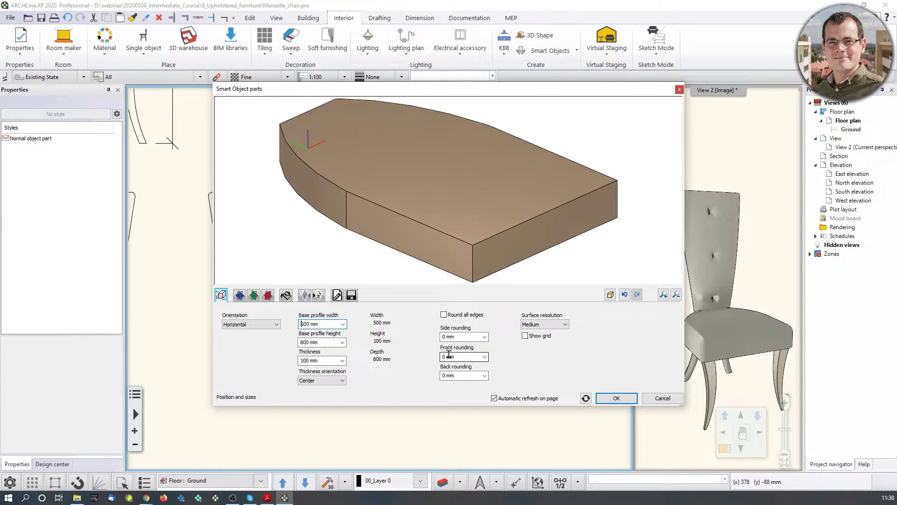
{"action": "key", "text": "Tab"}
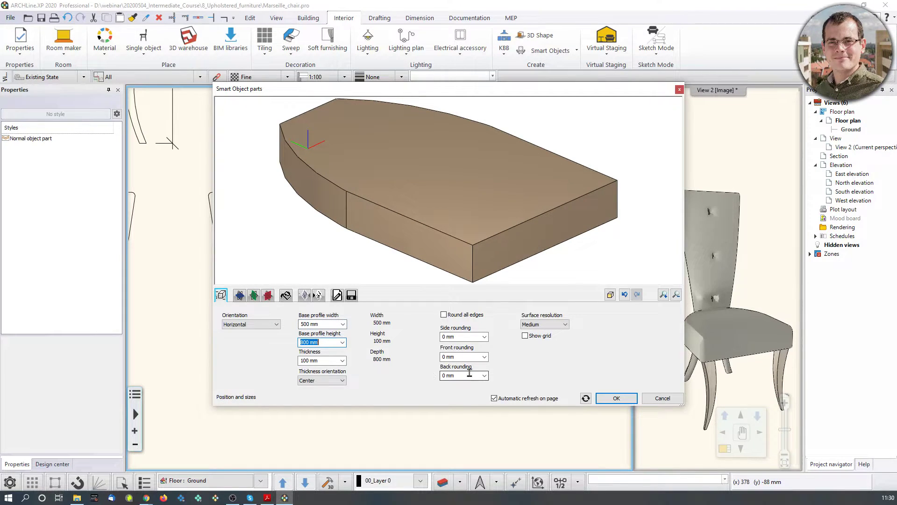
{"action": "type", "text": "500"}
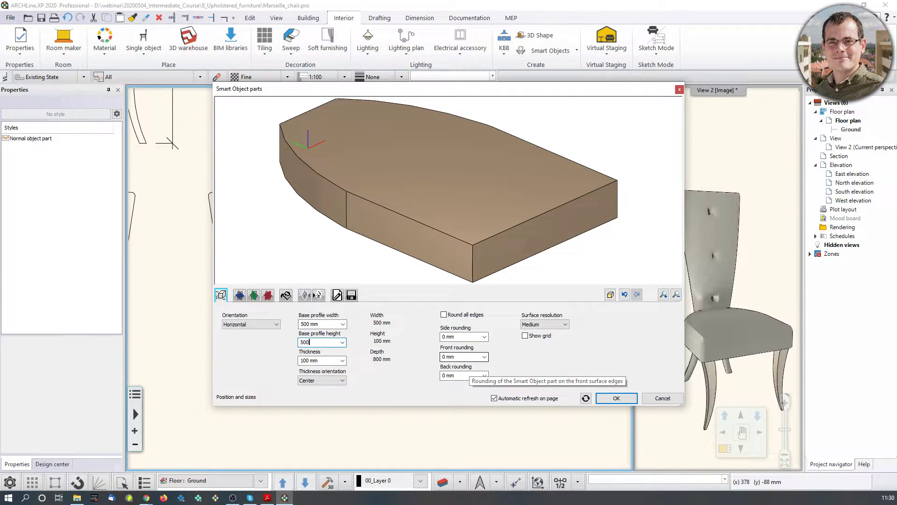
{"action": "key", "text": "Return"}
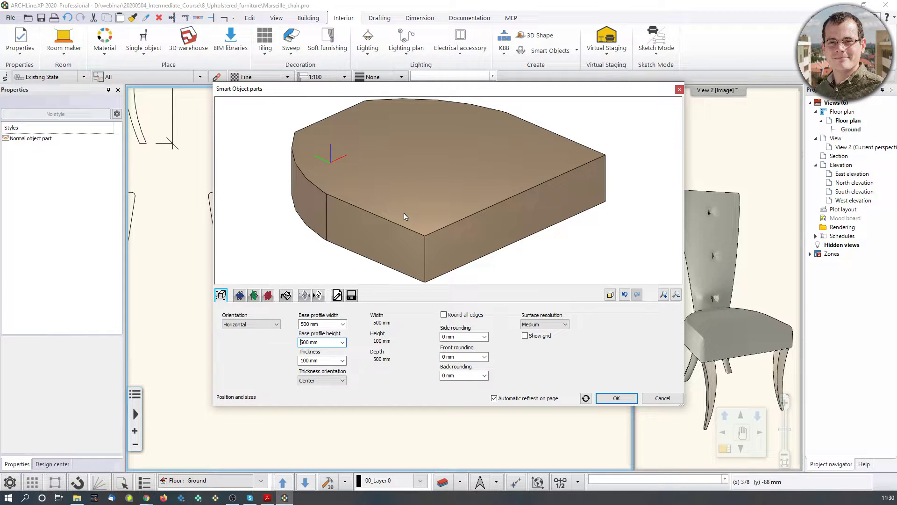
- Set the seat part's side rounding to 10 mm
{"action": "triple_click", "coordinate": [457, 338]}
{"action": "type", "text": "10"}
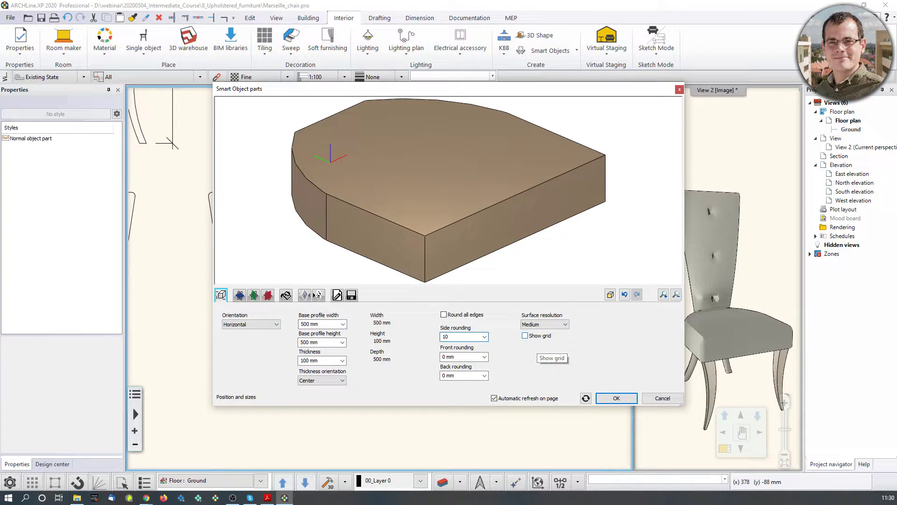
{"action": "key", "text": "Return"}
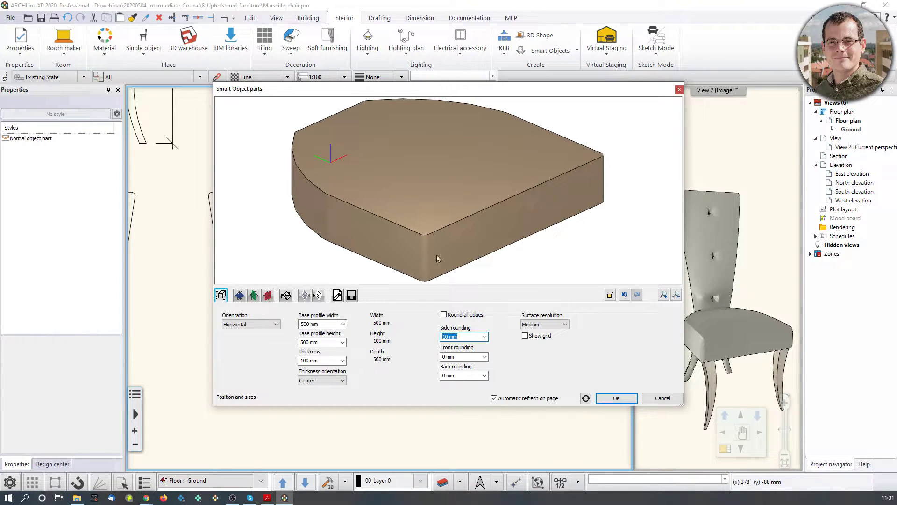
- Set the seat part's front rounding to 20 mm
{"action": "left_click_drag", "start_coordinate": [443, 358], "coordinate": [501, 360]}
{"action": "type", "text": "20"}
{"action": "key", "text": "Return"}
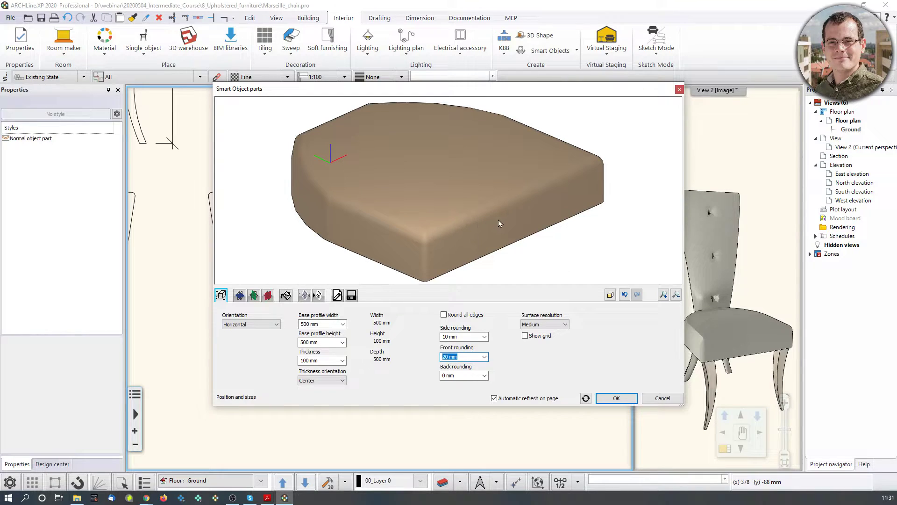
- Round all edges of the seat part with a 20 mm rounding
{"action": "left_click", "coordinate": [443, 315]}
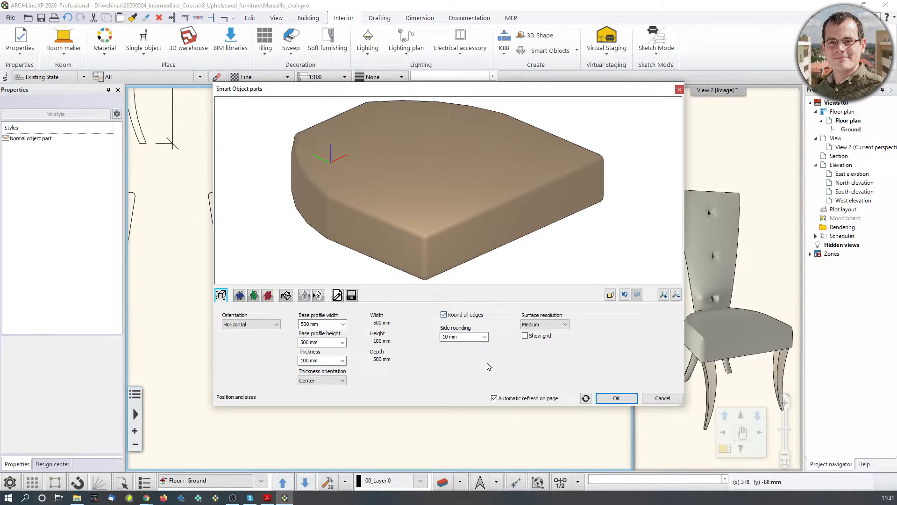
{"action": "left_click", "coordinate": [472, 336]}
{"action": "type", "text": "2"}
{"action": "key", "text": "Return"}
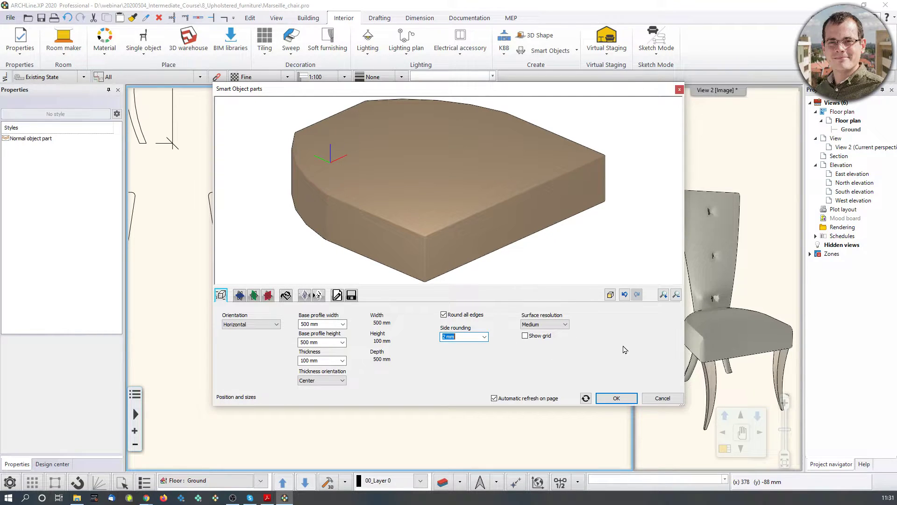
{"action": "type", "text": "20"}
{"action": "key", "text": "Return"}
{"action": "mouse_move", "coordinate": [512, 245]}
{"action": "left_mouse_down"}
{"action": "mouse_move", "coordinate": [458, 208]}
{"action": "mouse_move", "coordinate": [487, 235]}
{"action": "mouse_move", "coordinate": [443, 245]}
{"action": "mouse_move", "coordinate": [499, 240]}
{"action": "left_mouse_up"}
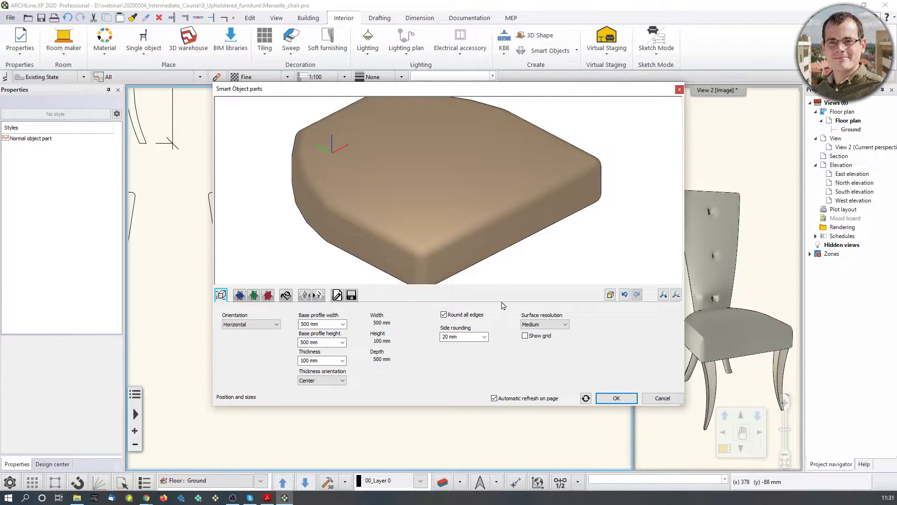
- Set the seat part's surface resolution to High
{"action": "left_click_drag", "start_coordinate": [334, 220], "coordinate": [366, 207]}
{"action": "scroll", "coordinate": [366, 207], "scroll_direction": "up", "scroll_amount": 3}
{"action": "left_click", "coordinate": [544, 324]}
{"action": "left_click", "coordinate": [533, 345]}
{"action": "left_click_drag", "start_coordinate": [521, 248], "coordinate": [470, 201]}
{"action": "scroll", "coordinate": [478, 228], "scroll_direction": "down", "scroll_amount": 3}
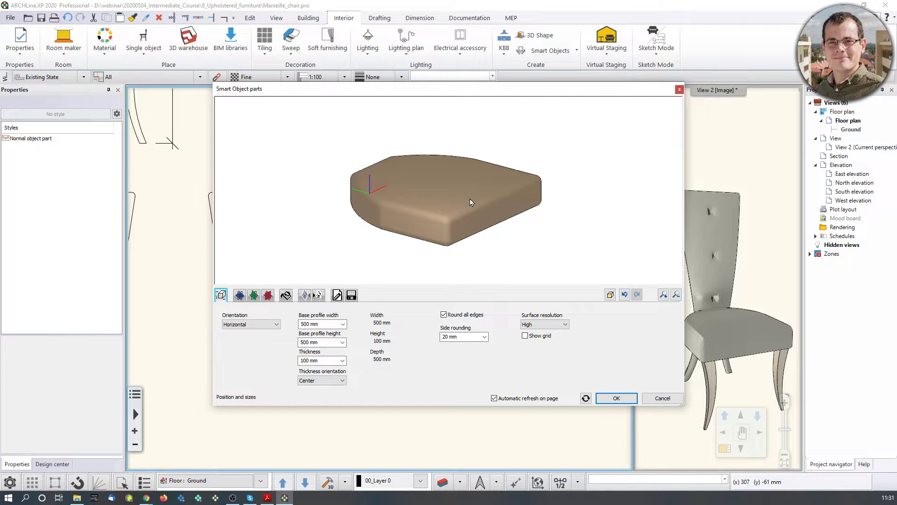
{"action": "left_click_drag", "start_coordinate": [445, 215], "coordinate": [395, 271]}
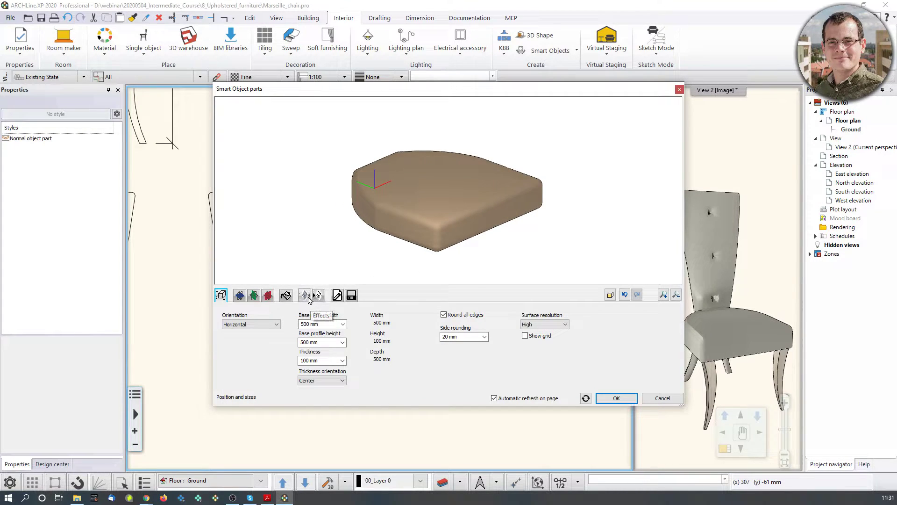
- Apply the Pillow effect to the seat part's full surface with a padding depth of 50 mm
{"action": "left_click", "coordinate": [306, 295]}
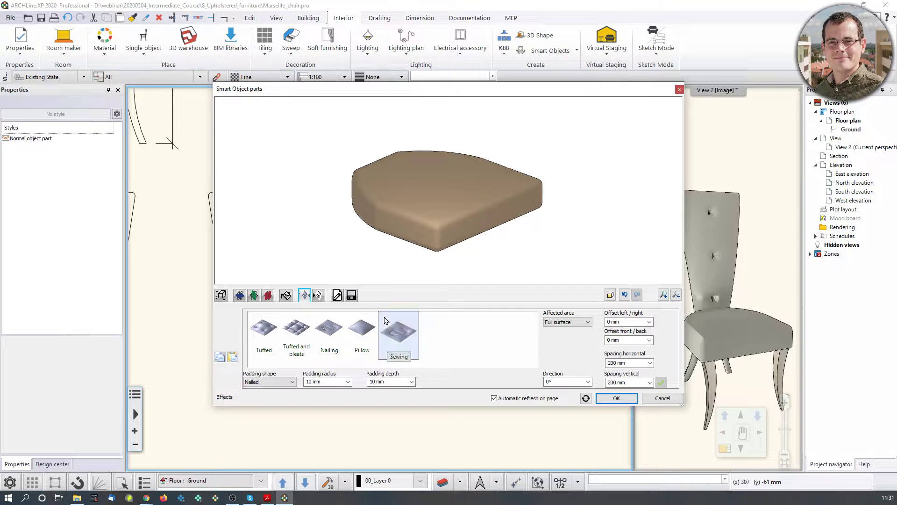
{"action": "left_click", "coordinate": [362, 333]}
{"action": "left_click", "coordinate": [661, 382]}
{"action": "left_click_drag", "start_coordinate": [464, 207], "coordinate": [497, 194]}
{"action": "left_click", "coordinate": [392, 381]}
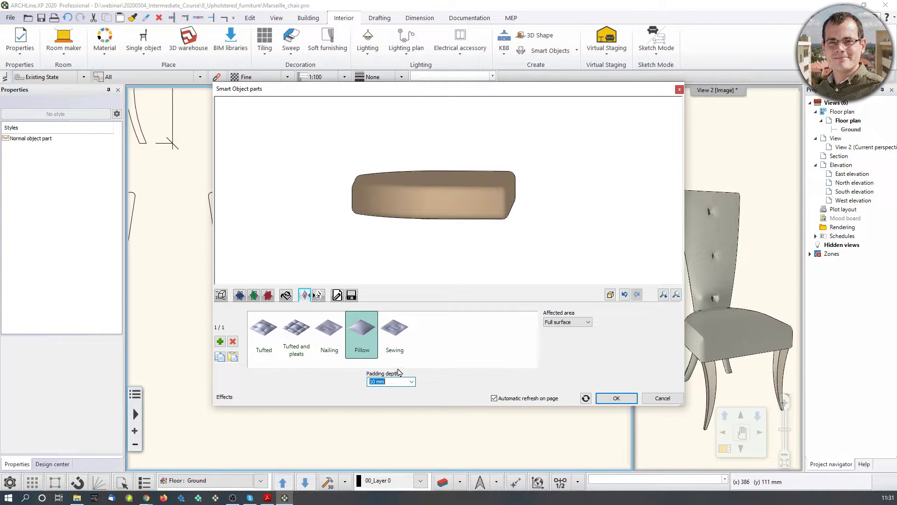
{"action": "type", "text": "50"}
{"action": "left_click", "coordinate": [586, 397]}
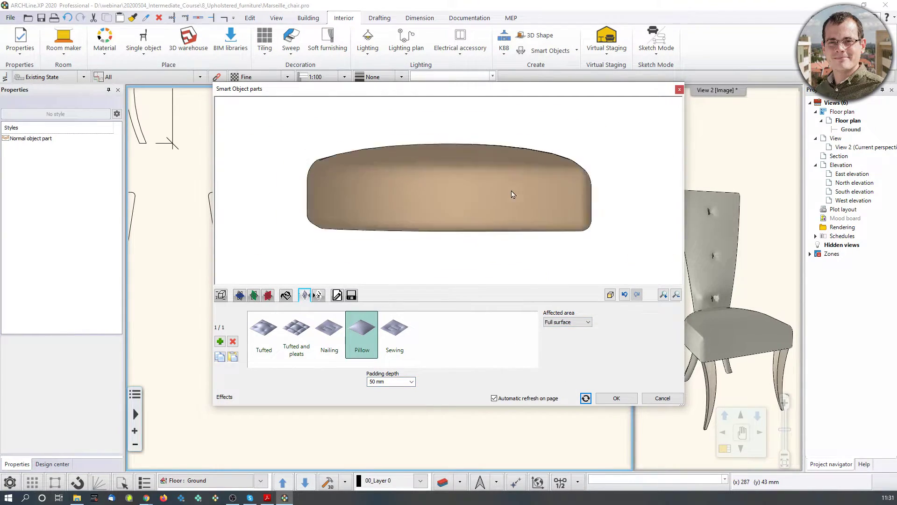
- Try the Cream_01 material on the seat part, settling on Textil-linen2 as its upholstery
{"action": "left_click", "coordinate": [285, 295]}
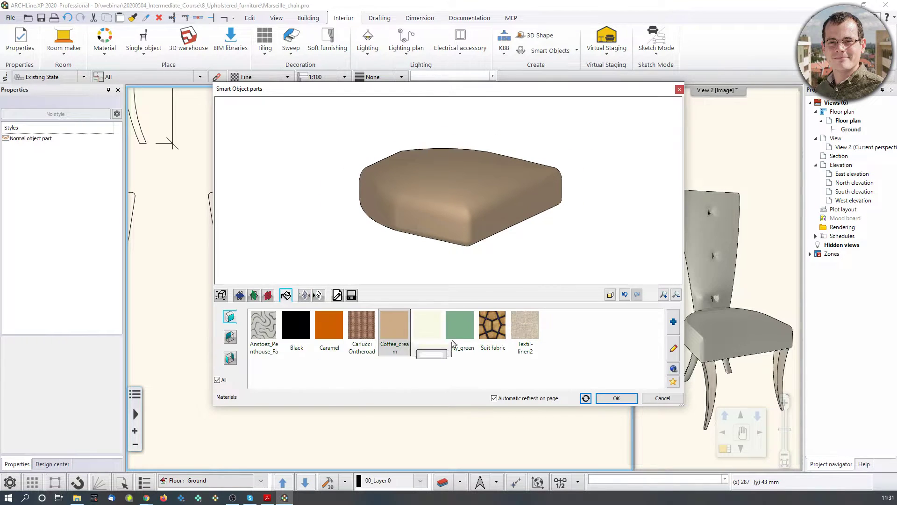
{"action": "left_click", "coordinate": [427, 332]}
{"action": "left_click_drag", "start_coordinate": [592, 245], "coordinate": [559, 321]}
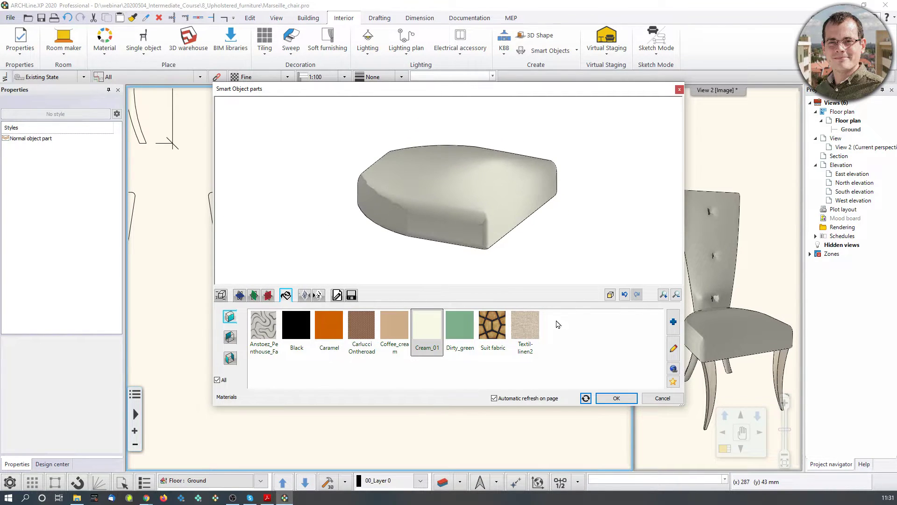
{"action": "left_click", "coordinate": [526, 327]}
{"action": "left_click_drag", "start_coordinate": [553, 233], "coordinate": [532, 231]}
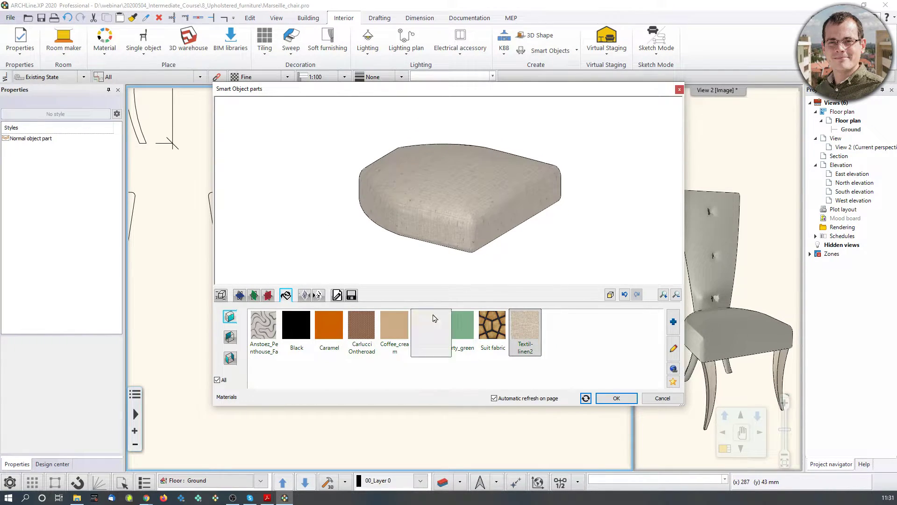
{"action": "left_click", "coordinate": [405, 340]}
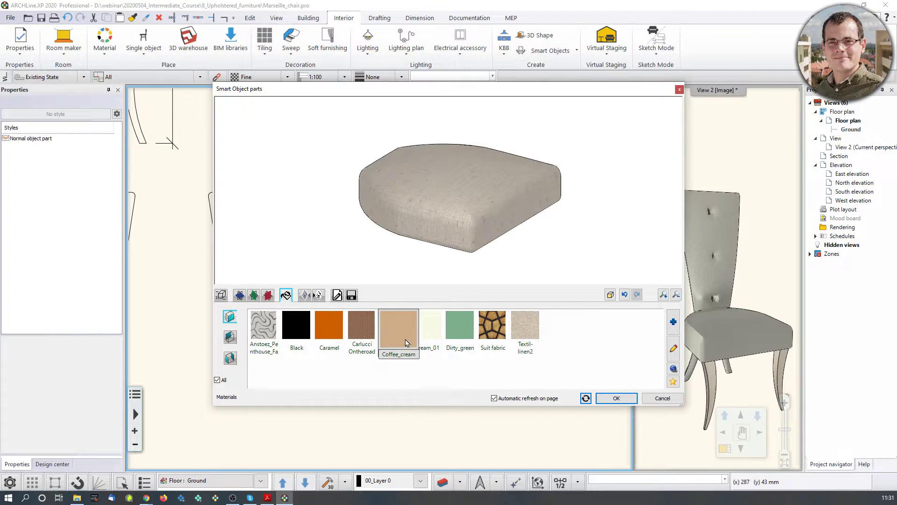
{"action": "left_click", "coordinate": [522, 330]}
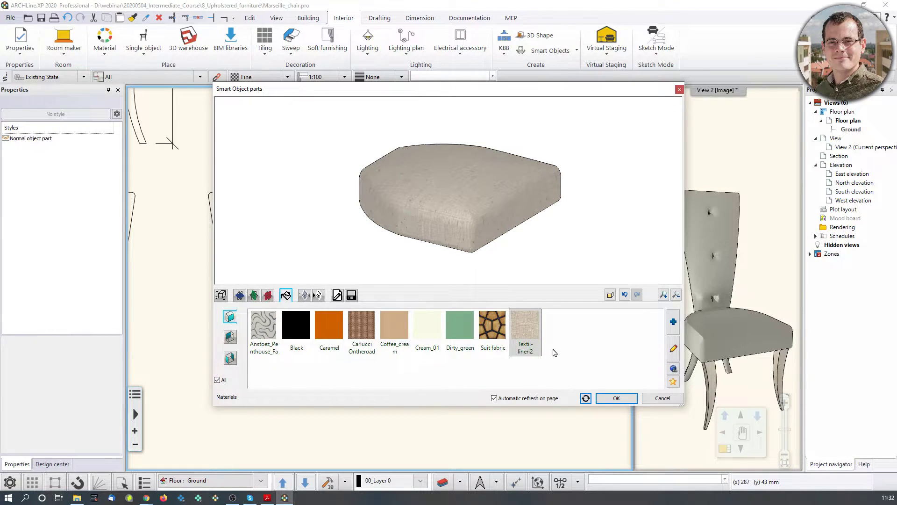
- Save the seat part to the library as Marseille_chair_seat in category MY, sub category Marseille
{"action": "left_click", "coordinate": [351, 295]}
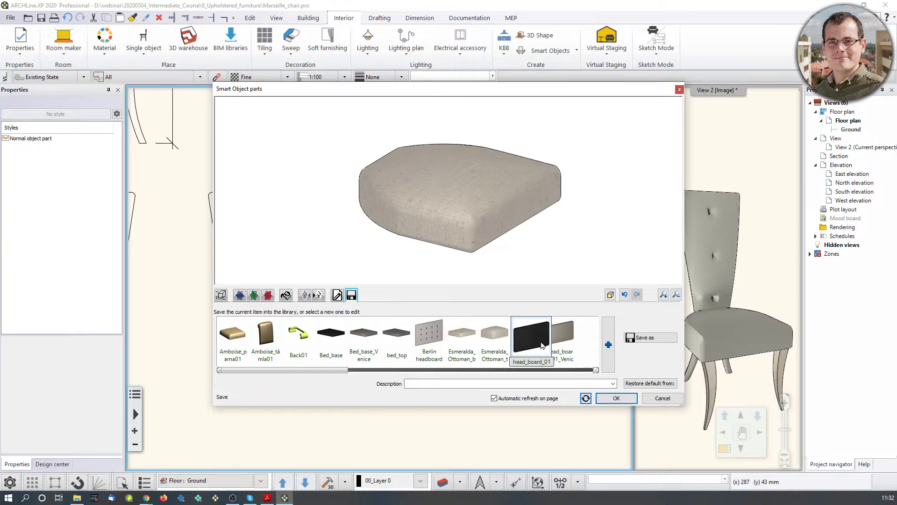
{"action": "left_click", "coordinate": [647, 338]}
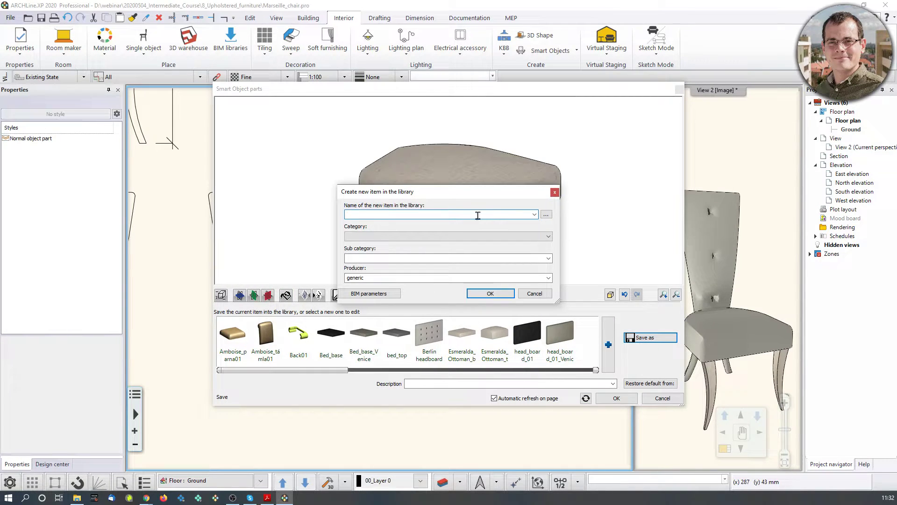
{"action": "type", "text": "Marseille_ca"}
{"action": "left_click", "coordinate": [502, 235]}
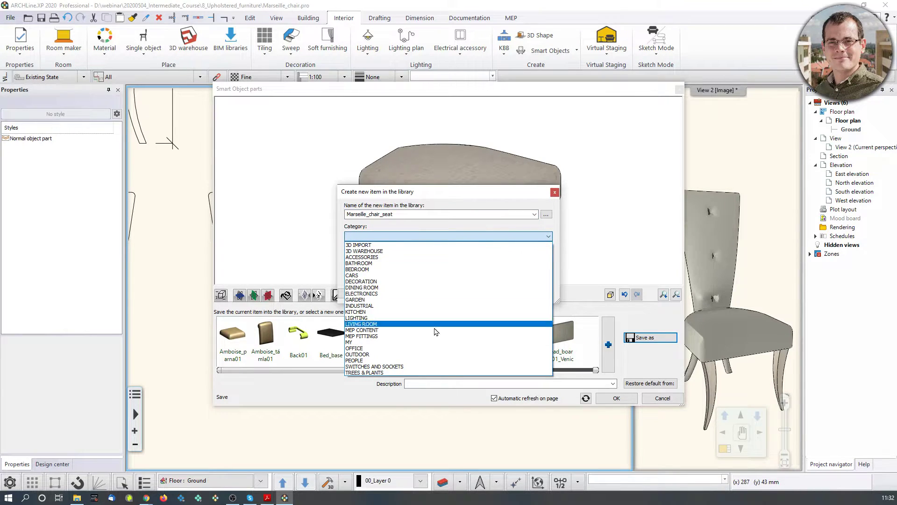
{"action": "left_click", "coordinate": [419, 348]}
{"action": "left_click", "coordinate": [392, 257]}
{"action": "type", "text": "Ma"}
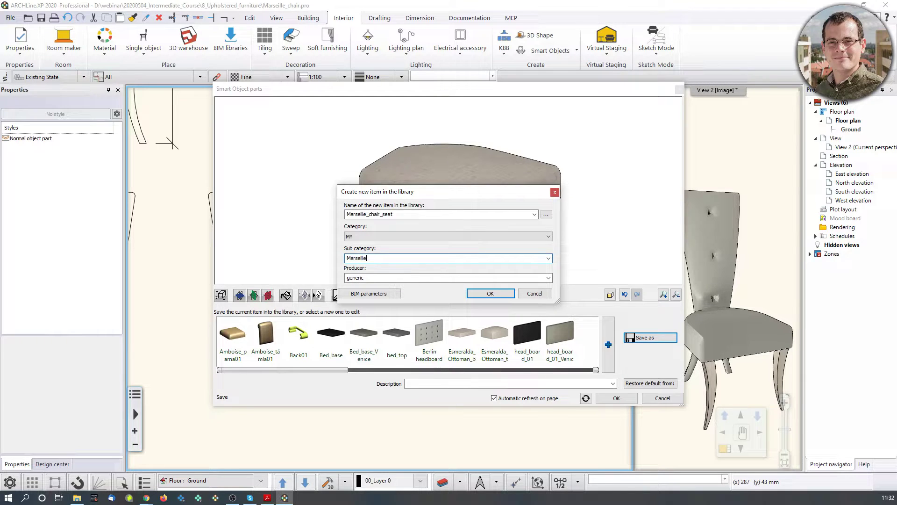
{"action": "type", "text": "rseille"}
{"action": "left_click", "coordinate": [490, 293]}
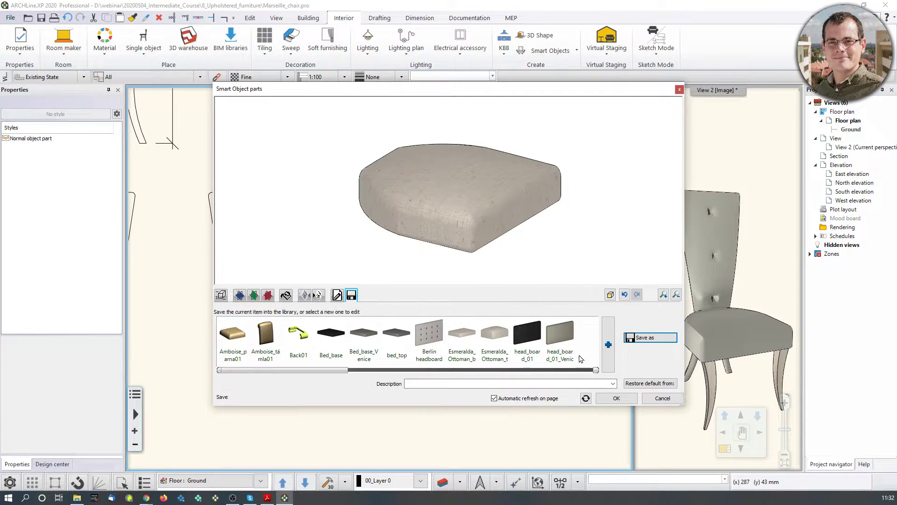
- Accept the seat part and place it on the floor plan beside the existing chair, ending the placement
{"action": "left_click", "coordinate": [617, 398]}
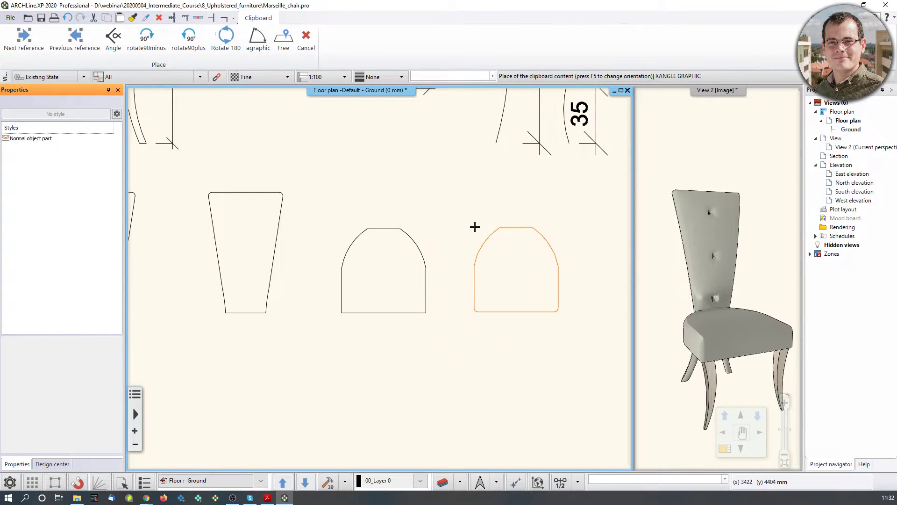
{"action": "scroll", "coordinate": [380, 278], "scroll_direction": "down", "scroll_amount": 3}
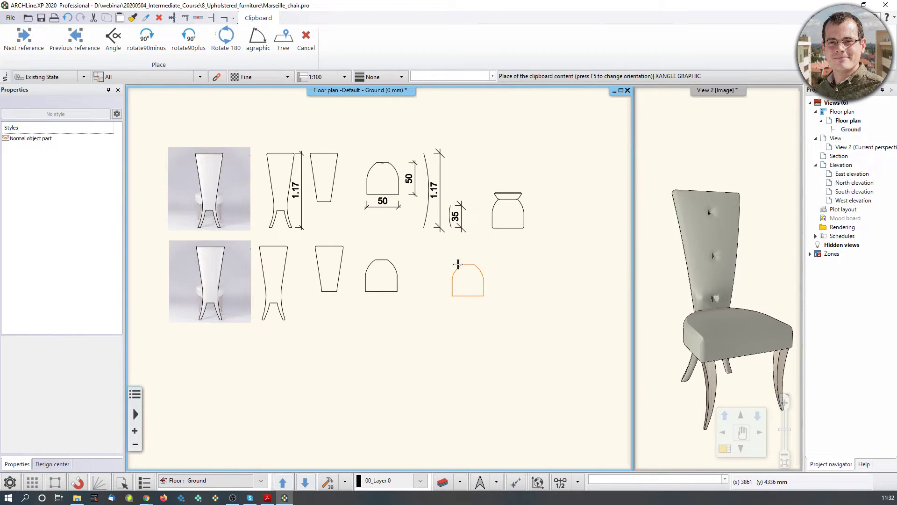
{"action": "left_click", "coordinate": [537, 196]}
{"action": "key", "text": "Escape"}
- Examine the placed seat beside the reference chair in the 3D view and the drafted profiles on the floor plan
{"action": "middle_click_drag", "start_coordinate": [687, 305], "coordinate": [665, 304]}
{"action": "scroll", "coordinate": [669, 303], "scroll_direction": "down", "scroll_amount": 3}
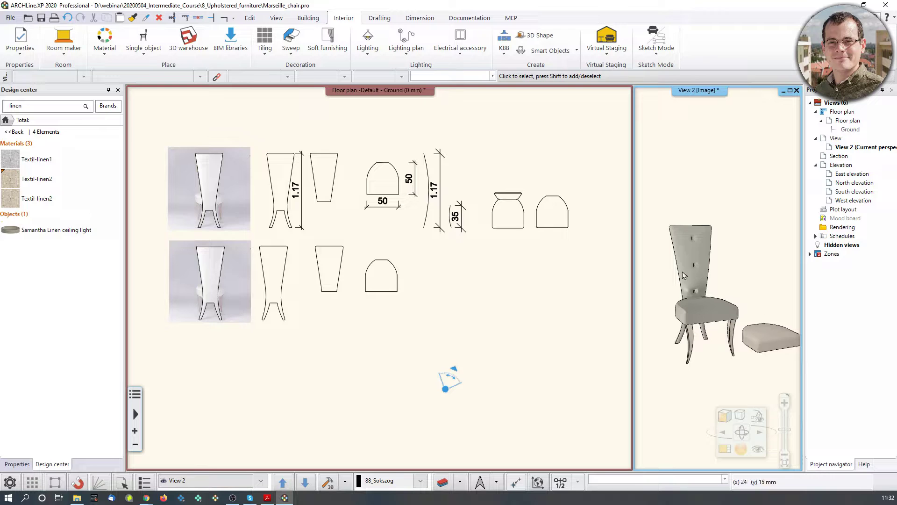
{"action": "middle_click_drag", "start_coordinate": [700, 304], "coordinate": [697, 302]}
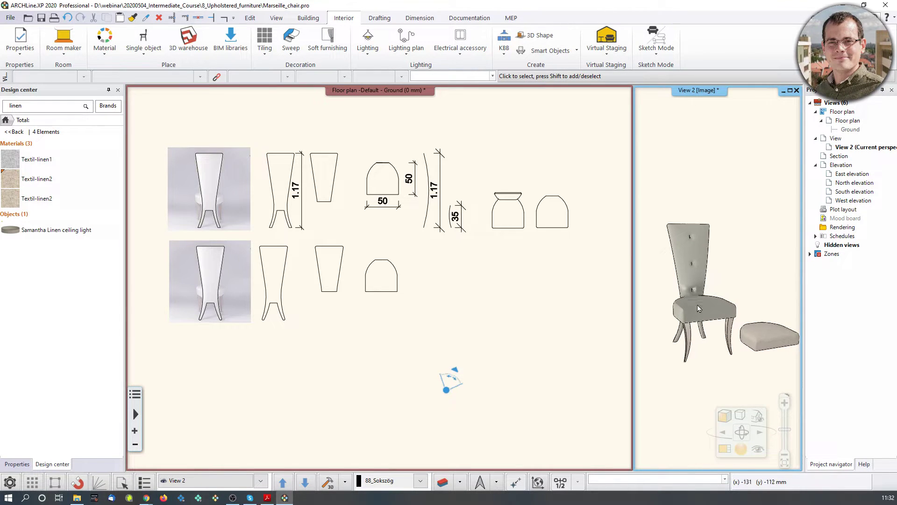
{"action": "left_click", "coordinate": [539, 290]}
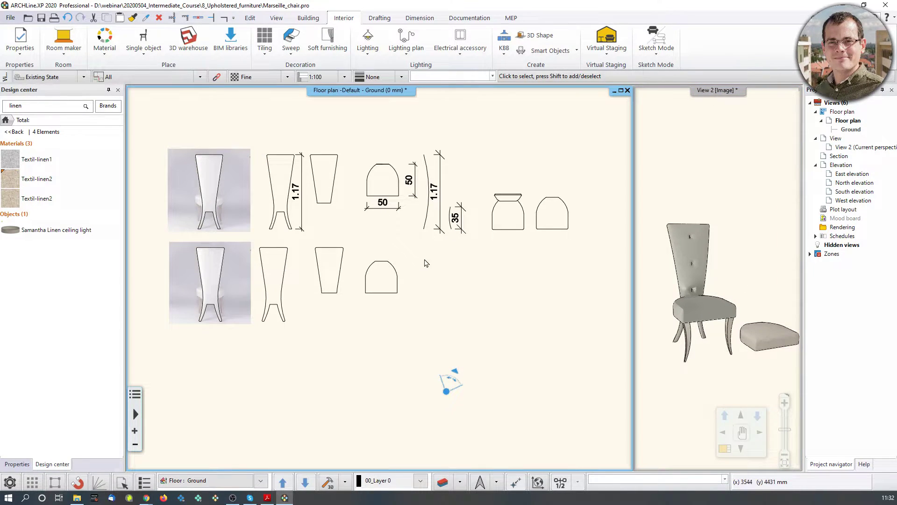
{"action": "scroll", "coordinate": [442, 254], "scroll_direction": "up", "scroll_amount": 2}
{"action": "scroll", "coordinate": [417, 211], "scroll_direction": "up", "scroll_amount": 2}
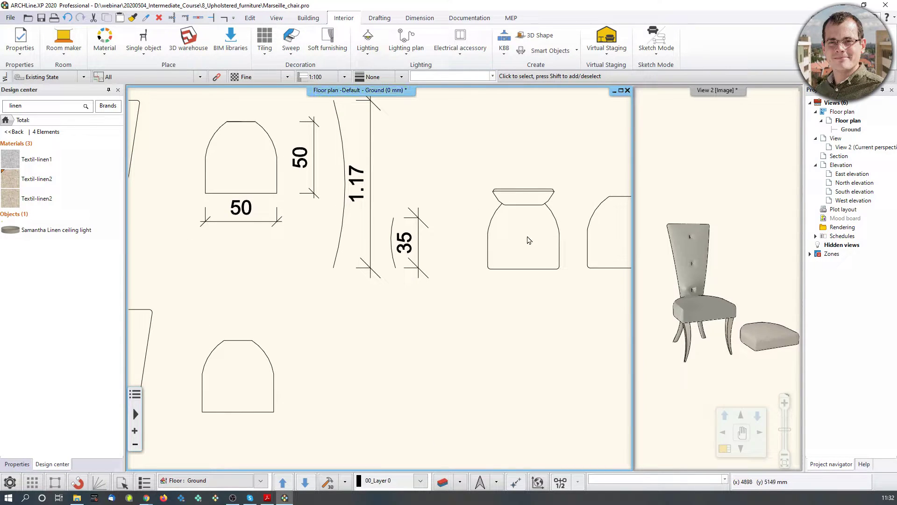
{"action": "left_click", "coordinate": [679, 332]}
{"action": "scroll", "coordinate": [666, 318], "scroll_direction": "up", "scroll_amount": 2}
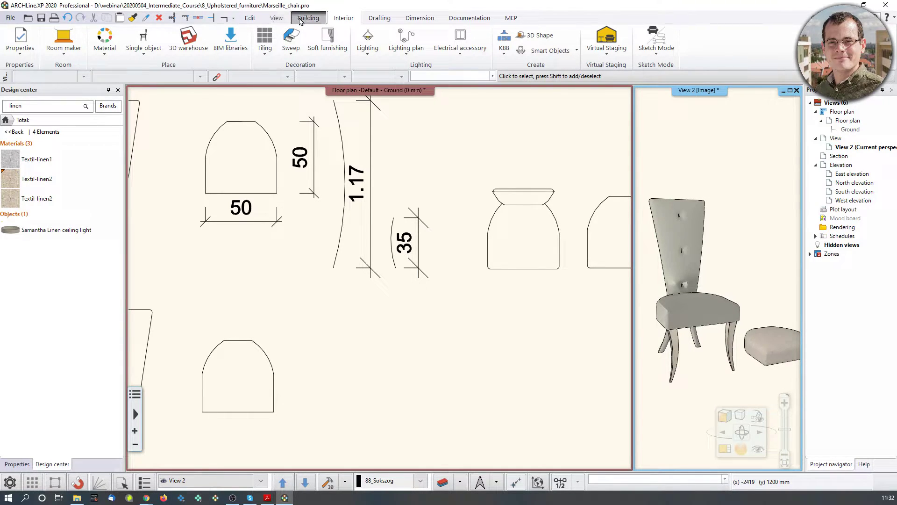
- Start a new Loft model and move its settings window clear of the drafted curves on the floor plan
{"action": "left_click", "coordinate": [380, 21]}
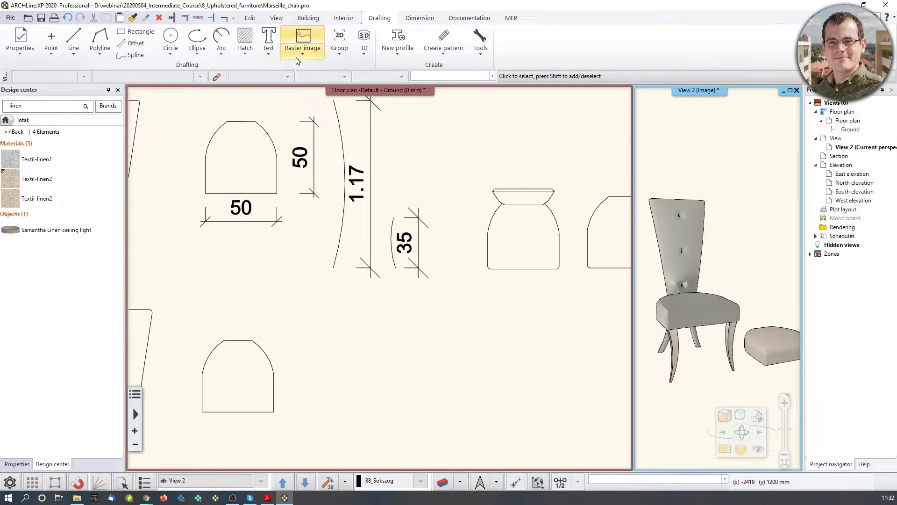
{"action": "left_click", "coordinate": [354, 19]}
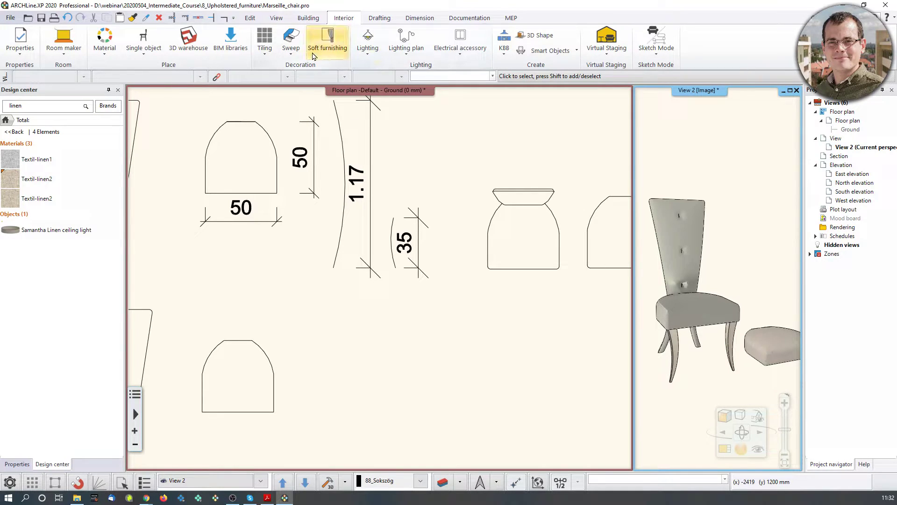
{"action": "left_click", "coordinate": [286, 59]}
{"action": "left_click", "coordinate": [311, 92]}
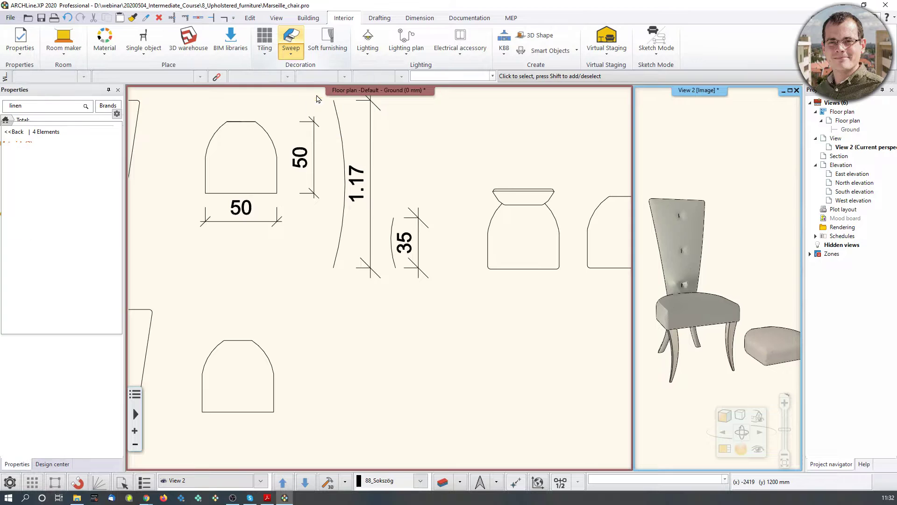
{"action": "left_click_drag", "start_coordinate": [457, 91], "coordinate": [628, 71]}
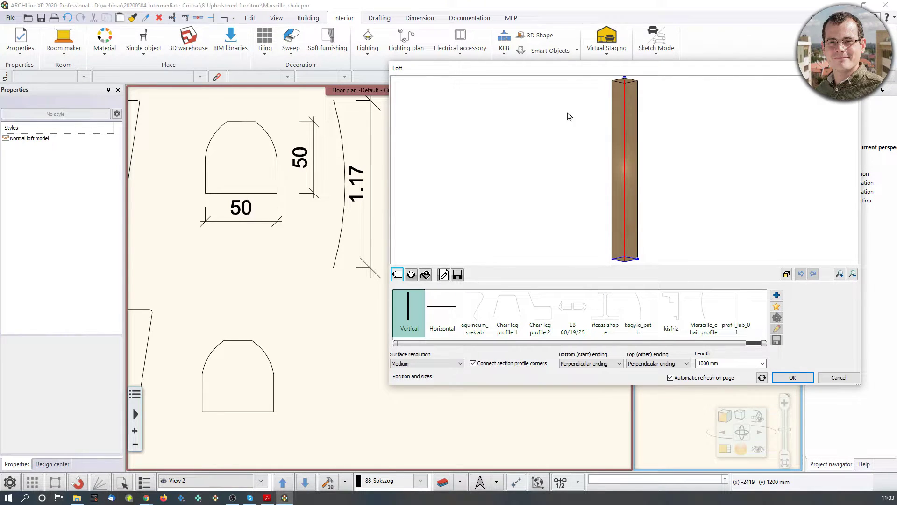
{"action": "left_click_drag", "start_coordinate": [582, 69], "coordinate": [621, 68]}
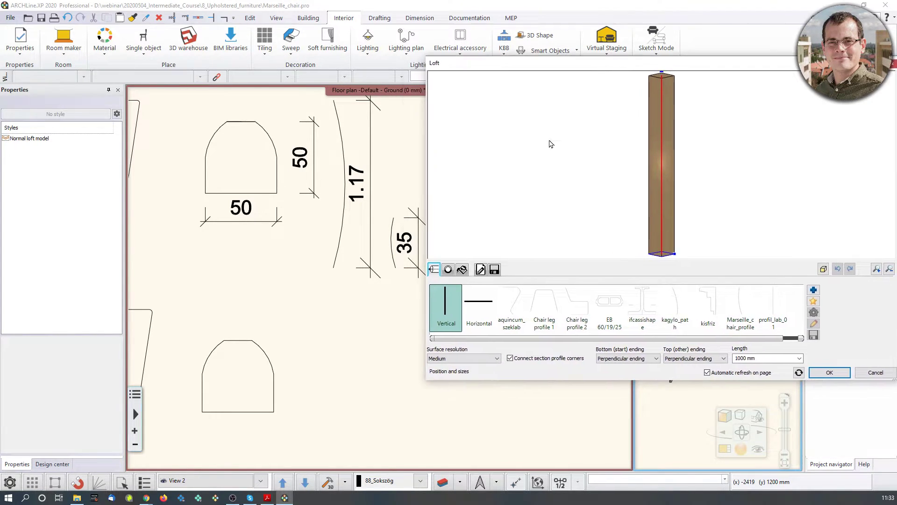
{"action": "left_click_drag", "start_coordinate": [550, 67], "coordinate": [541, 59]}
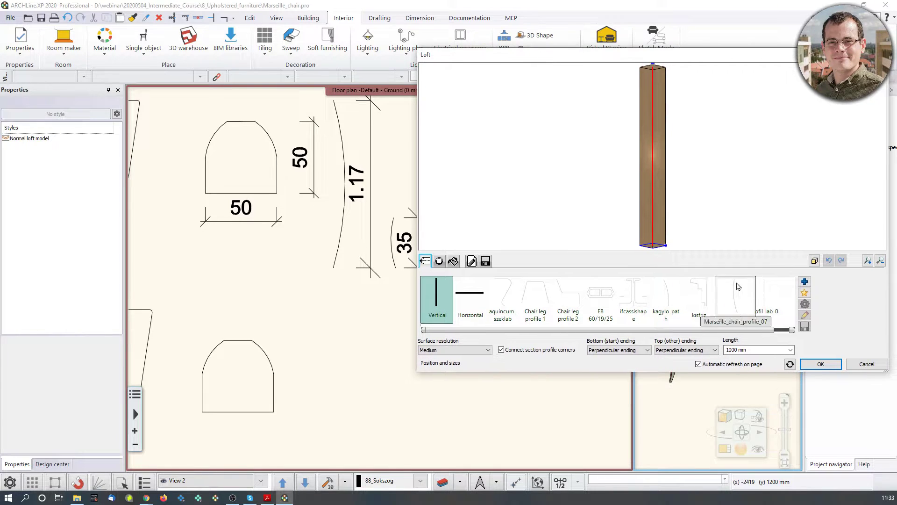
- Define the loft's path as a custom profile picked from the drafted short leg curve dimensioned 35 on the floor plan
{"action": "left_click", "coordinate": [805, 293]}
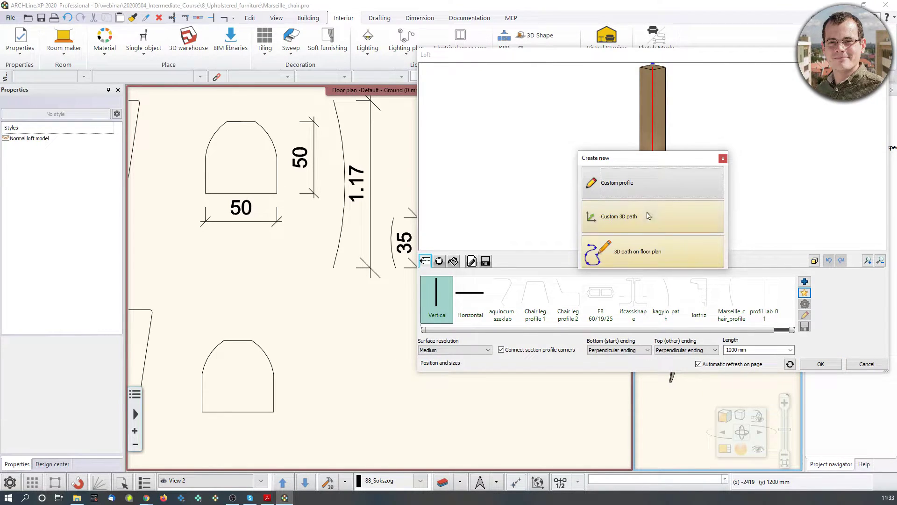
{"action": "left_click", "coordinate": [653, 192]}
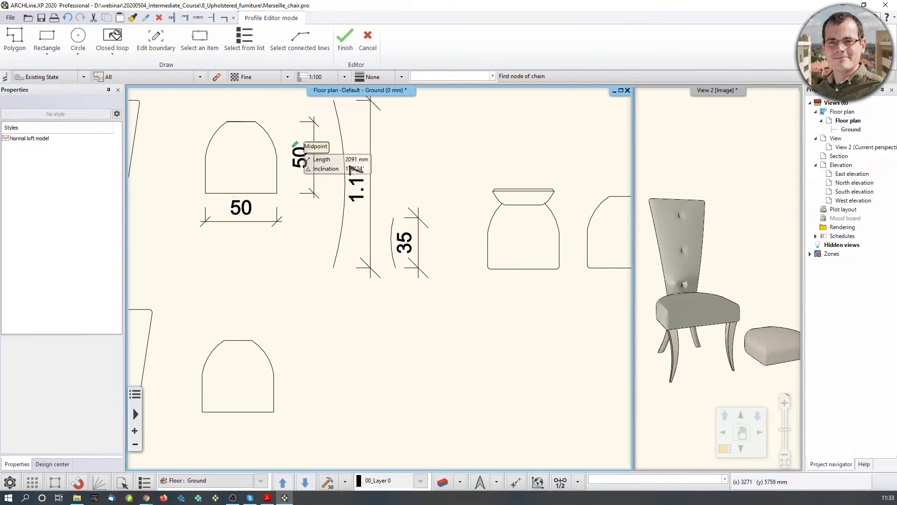
{"action": "left_click", "coordinate": [197, 39]}
{"action": "scroll", "coordinate": [387, 255], "scroll_direction": "up", "scroll_amount": 3}
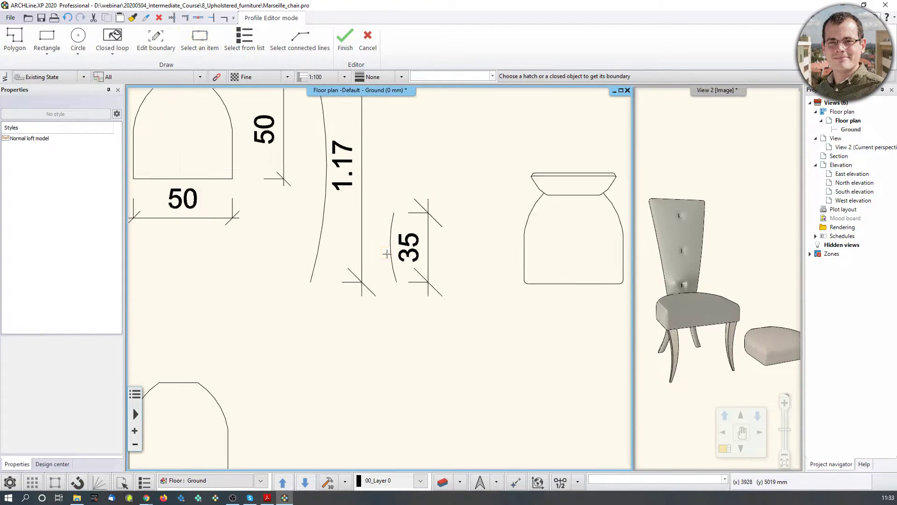
{"action": "left_click", "coordinate": [383, 289]}
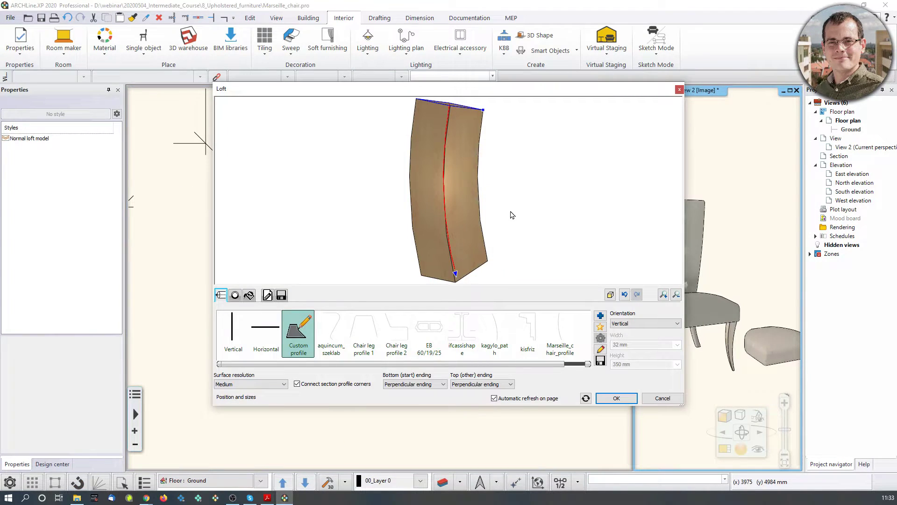
- Set both the bottom (start) and top (other) endings of the curved leg loft to Horizontal ending
{"action": "left_click_drag", "start_coordinate": [437, 196], "coordinate": [492, 198]}
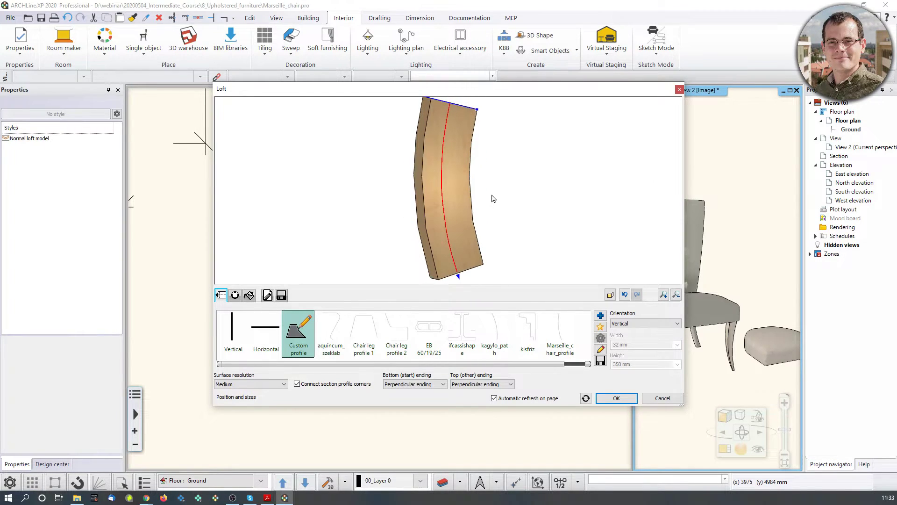
{"action": "scroll", "coordinate": [449, 154], "scroll_direction": "down", "scroll_amount": 3}
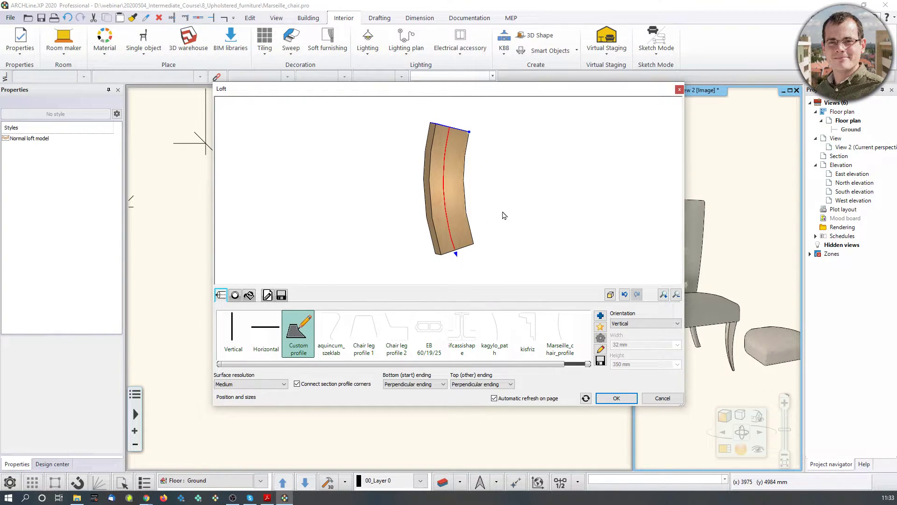
{"action": "left_click_drag", "start_coordinate": [497, 236], "coordinate": [431, 234]}
{"action": "left_click", "coordinate": [435, 385]}
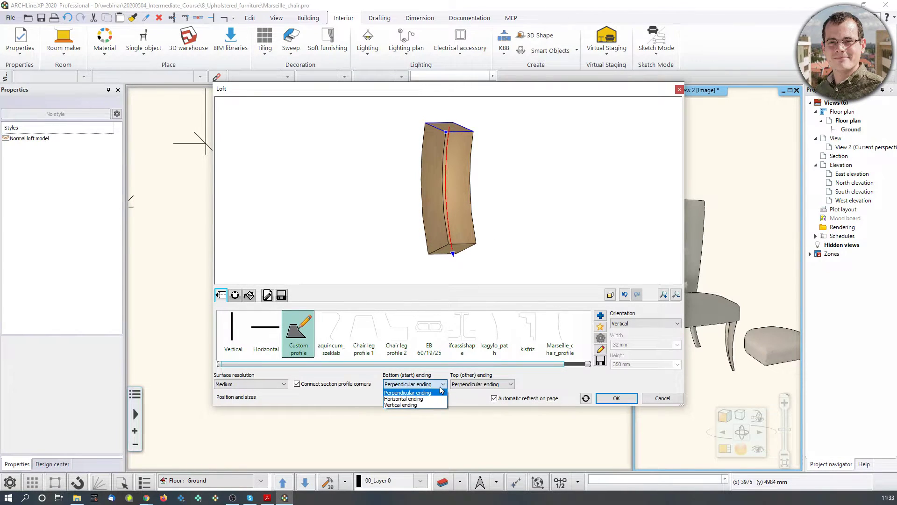
{"action": "left_click", "coordinate": [436, 398]}
{"action": "left_click", "coordinate": [501, 385]}
{"action": "left_click", "coordinate": [477, 398]}
{"action": "left_click_drag", "start_coordinate": [438, 243], "coordinate": [298, 238]}
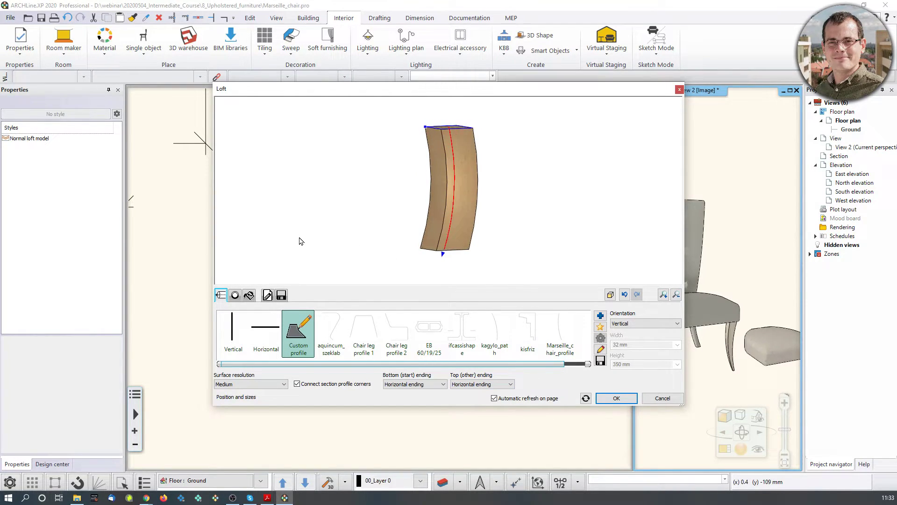
{"action": "left_click_drag", "start_coordinate": [453, 170], "coordinate": [439, 186]}
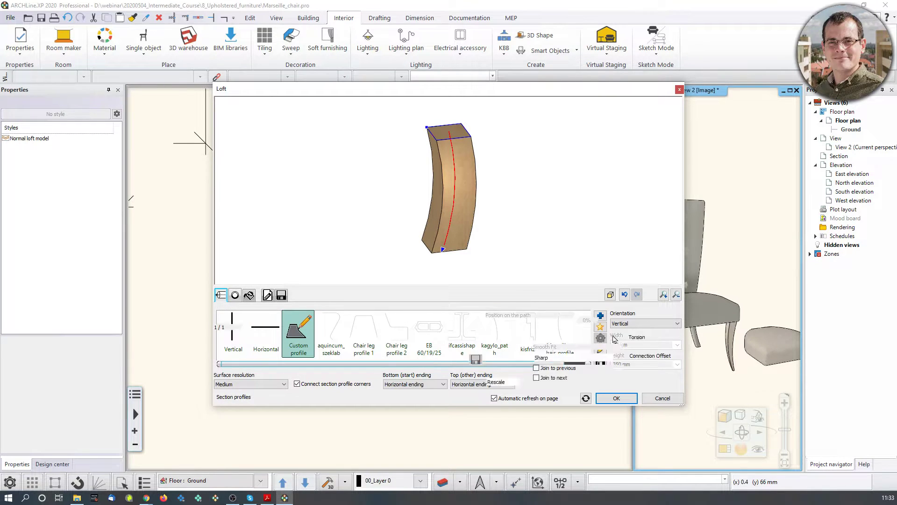
- Set the first leg section profile's width and height to 30 mm
{"action": "left_click", "coordinate": [234, 295]}
{"action": "left_click", "coordinate": [509, 345]}
{"action": "type", "text": "80"}
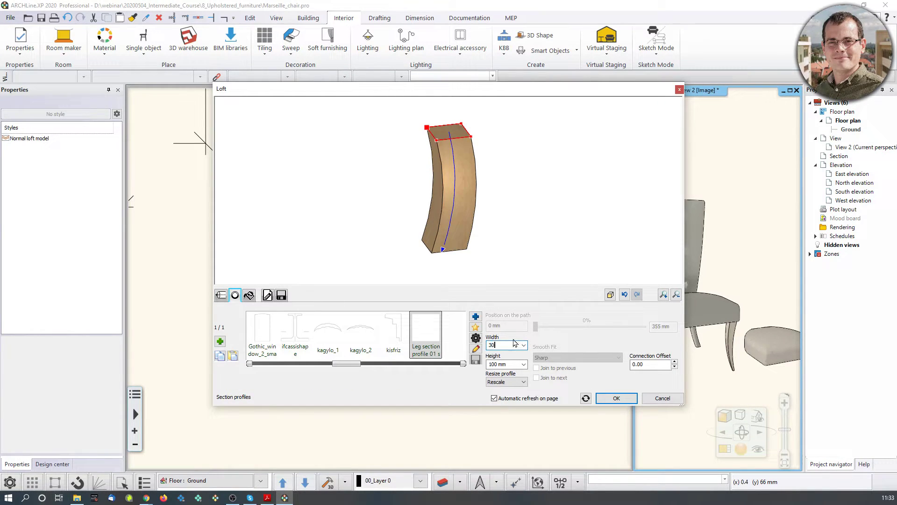
{"action": "key", "text": "Tab"}
{"action": "type", "text": "30"}
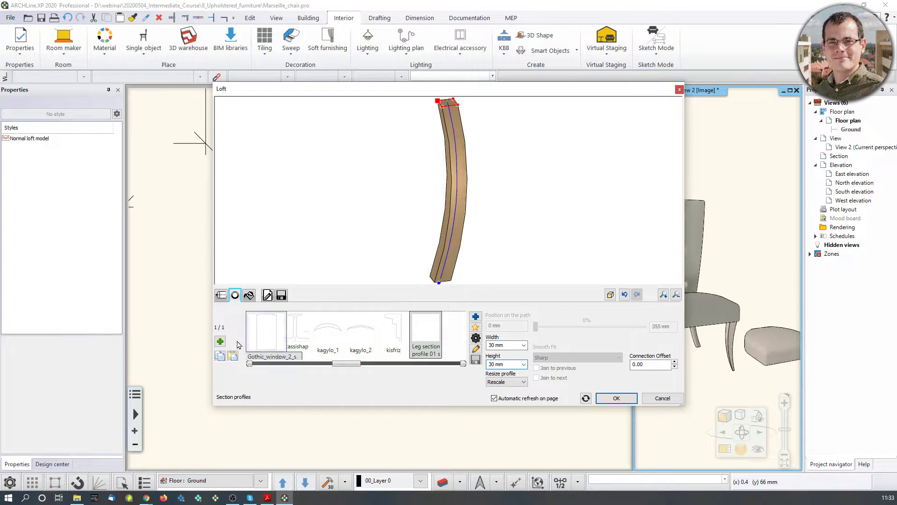
- Add a second section profile to the leg and position it 0 mm from the far end of the path
{"action": "left_click", "coordinate": [220, 341]}
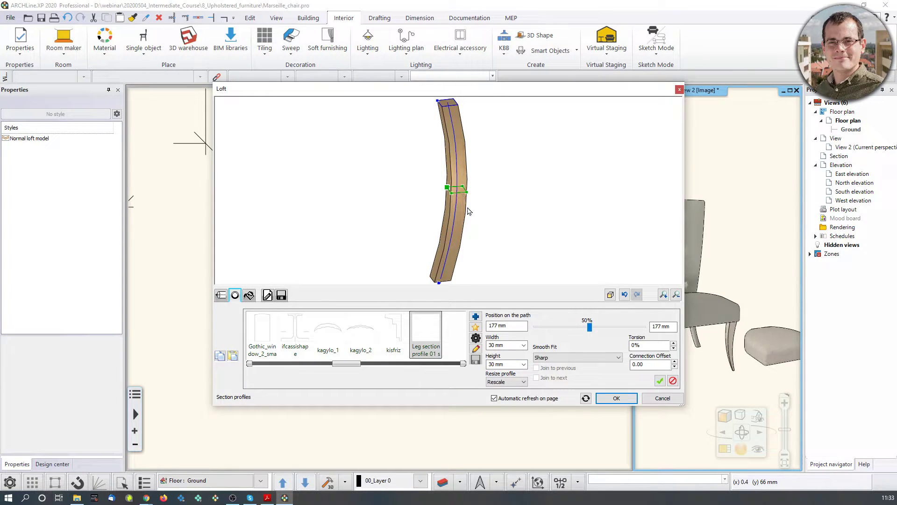
{"action": "mouse_move", "coordinate": [590, 327]}
{"action": "left_mouse_down"}
{"action": "mouse_move", "coordinate": [536, 327]}
{"action": "mouse_move", "coordinate": [556, 327]}
{"action": "left_mouse_up"}
{"action": "left_click_drag", "start_coordinate": [557, 327], "coordinate": [529, 331]}
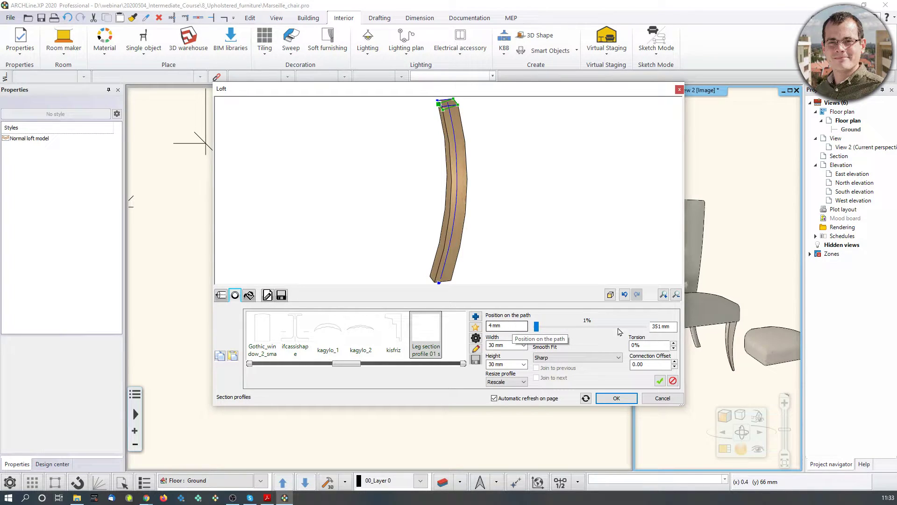
{"action": "left_click_drag", "start_coordinate": [672, 327], "coordinate": [601, 322]}
{"action": "type", "text": "0"}
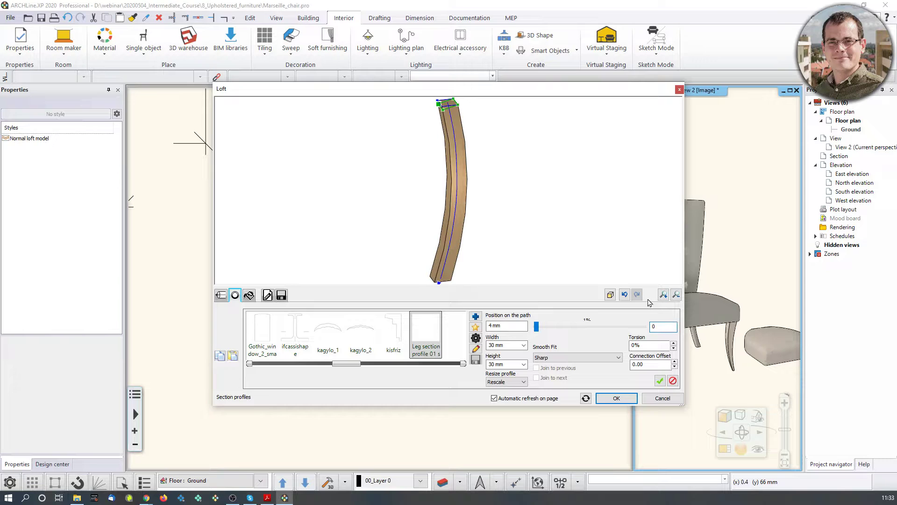
{"action": "key", "text": "Return"}
- Set the second section profile's width and height to 10 mm and accept the new section
{"action": "left_click_drag", "start_coordinate": [488, 345], "coordinate": [622, 358]}
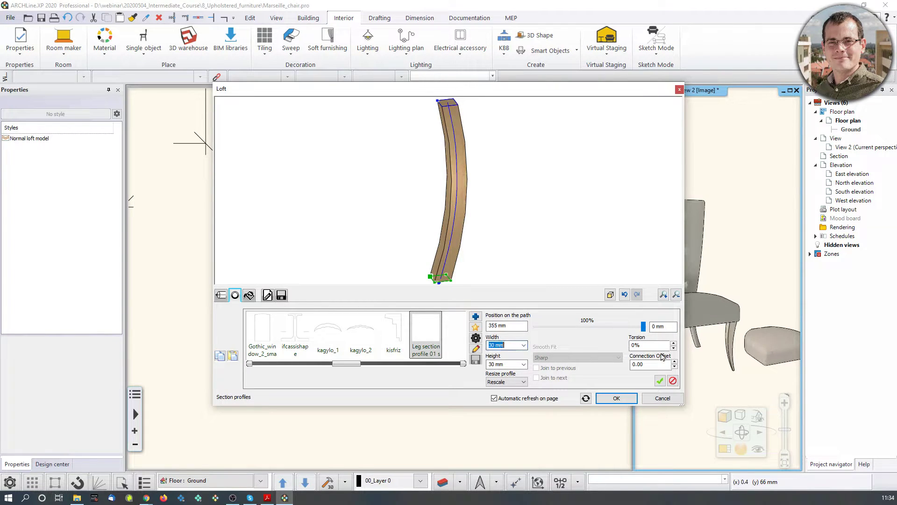
{"action": "type", "text": "10"}
{"action": "left_click", "coordinate": [510, 364]}
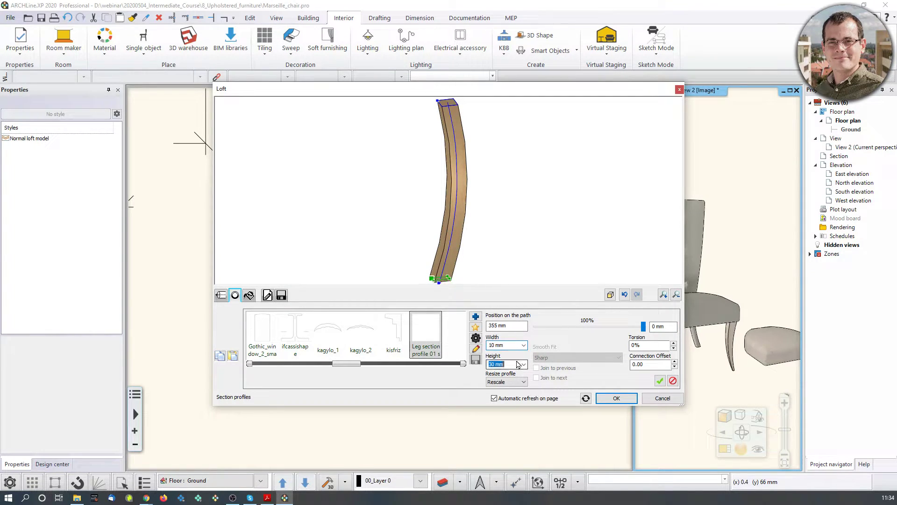
{"action": "type", "text": "10"}
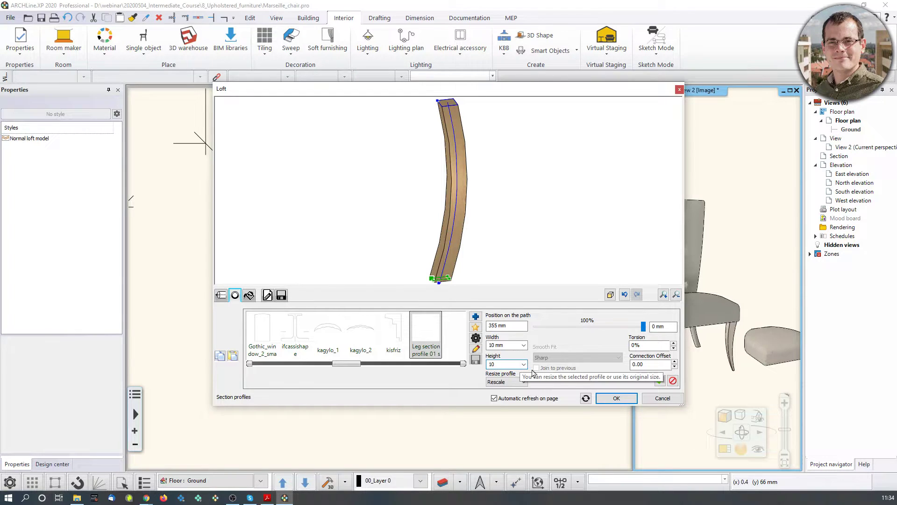
{"action": "left_click", "coordinate": [659, 381]}
- Check the tapered leg from several angles and apply the Wood-afromosia material to it
{"action": "left_click_drag", "start_coordinate": [489, 213], "coordinate": [452, 167]}
{"action": "scroll", "coordinate": [459, 181], "scroll_direction": "down", "scroll_amount": 2}
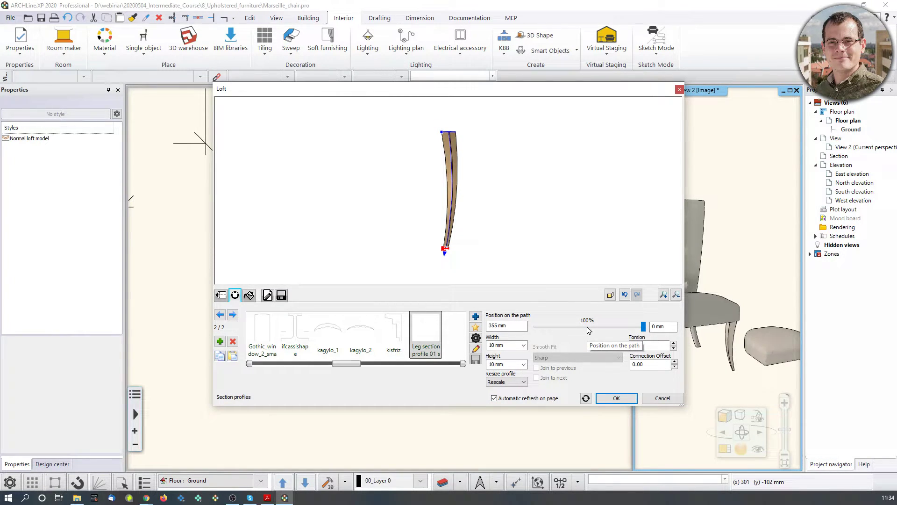
{"action": "left_click_drag", "start_coordinate": [481, 233], "coordinate": [549, 229]}
{"action": "scroll", "coordinate": [448, 192], "scroll_direction": "up", "scroll_amount": 2}
{"action": "left_click_drag", "start_coordinate": [491, 133], "coordinate": [456, 205]}
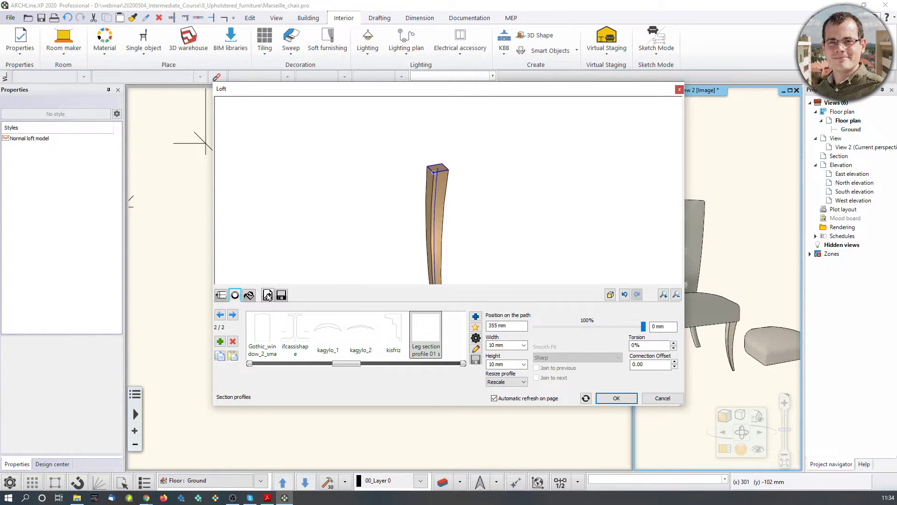
{"action": "left_click", "coordinate": [249, 295]}
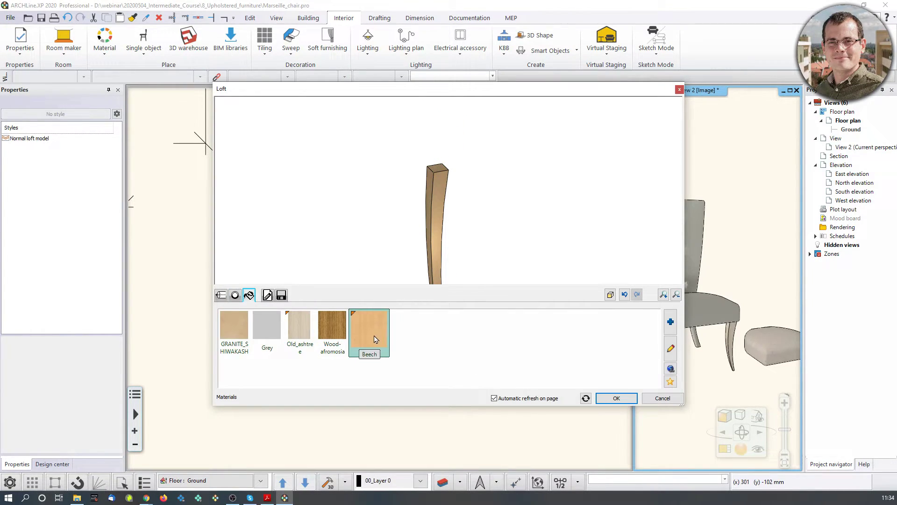
{"action": "left_click", "coordinate": [331, 333]}
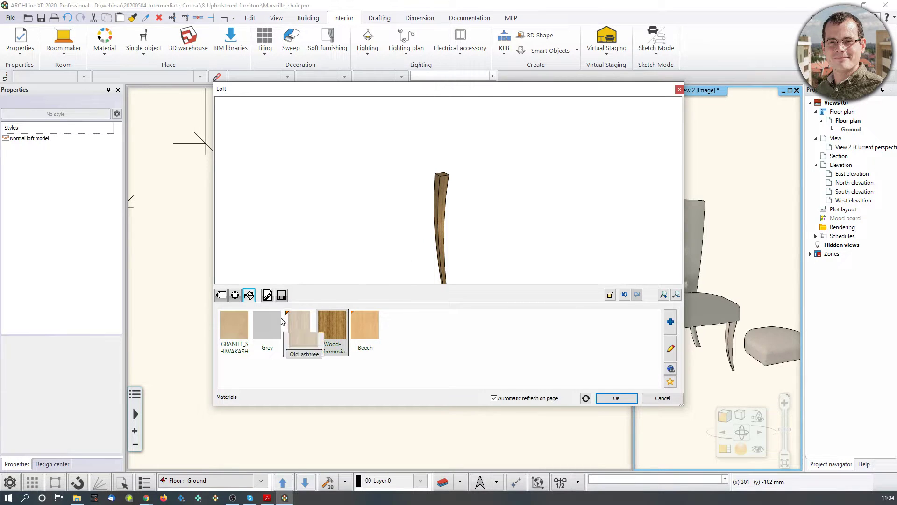
- Try Top View as the leg's 2D representation and return the setting to Simplified
{"action": "left_click", "coordinate": [281, 296]}
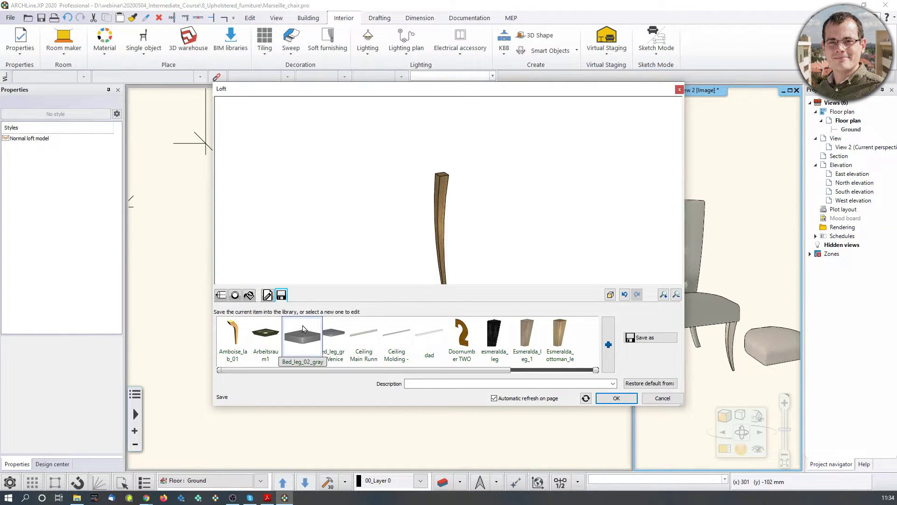
{"action": "left_click", "coordinate": [268, 296]}
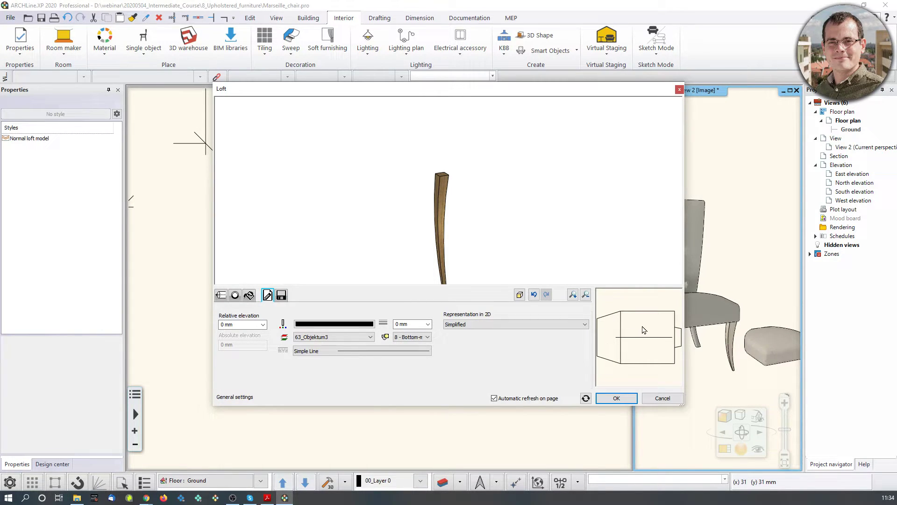
{"action": "left_click", "coordinate": [530, 325]}
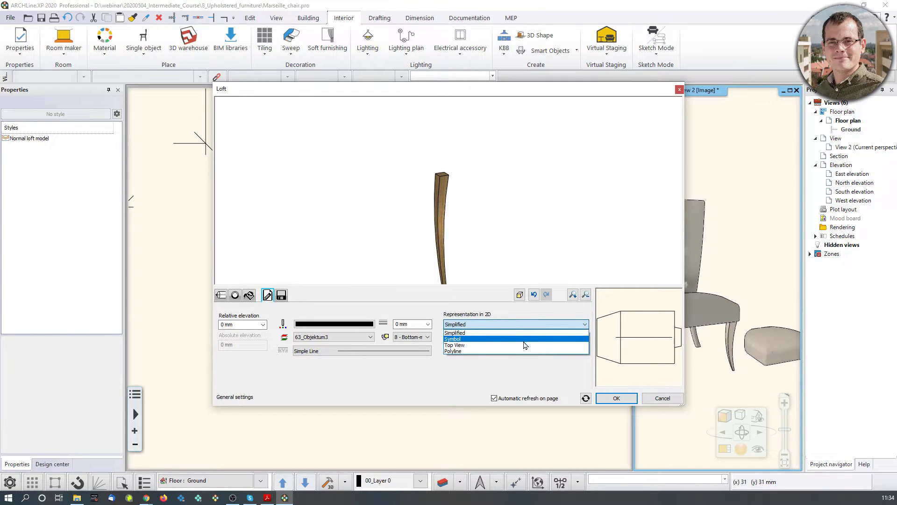
{"action": "left_click", "coordinate": [525, 345]}
{"action": "left_click", "coordinate": [527, 324]}
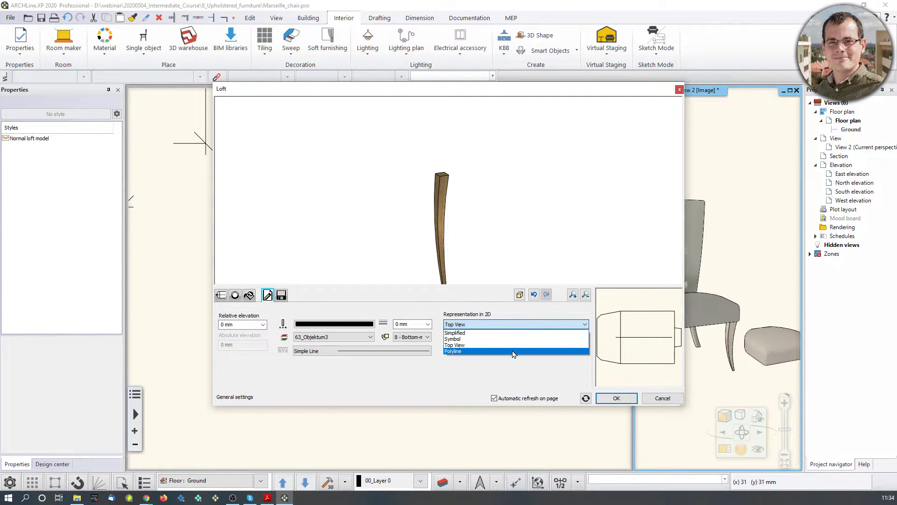
{"action": "left_click", "coordinate": [462, 333]}
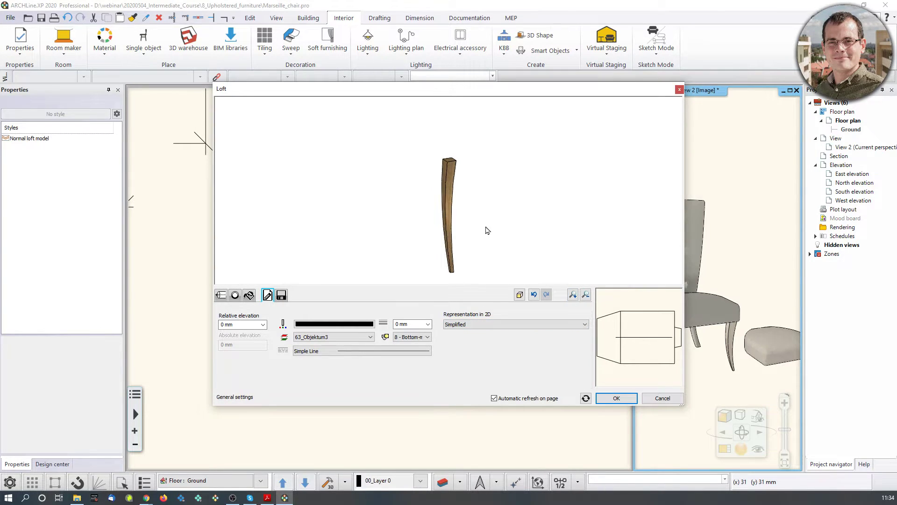
- Save the leg to the library as Marseille_chair_leg in category MY, sub category Marseille
{"action": "left_click", "coordinate": [281, 295]}
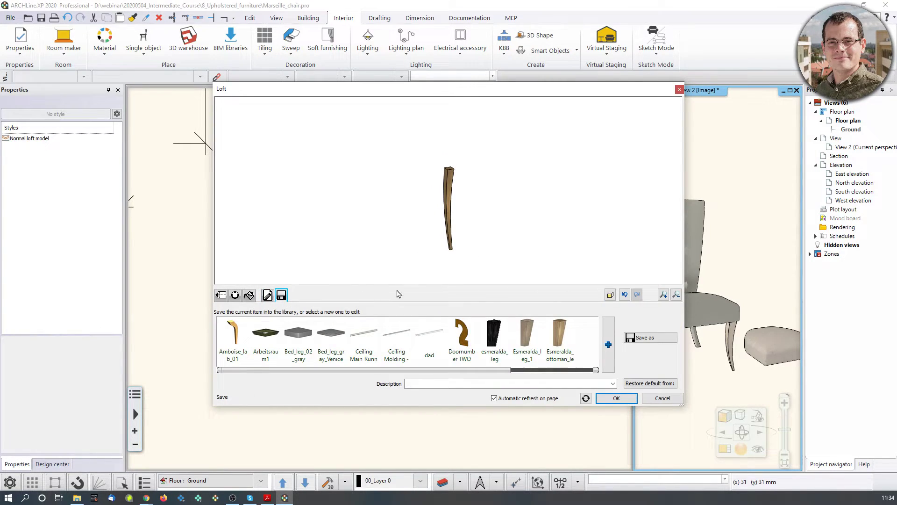
{"action": "left_click", "coordinate": [655, 342]}
{"action": "type", "text": "Marseil"}
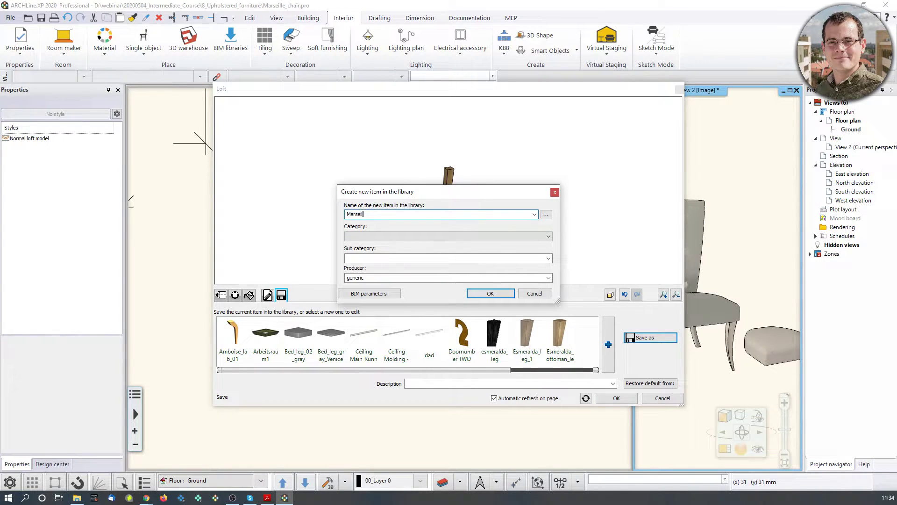
{"action": "type", "text": "le_chair_leg"}
{"action": "left_click", "coordinate": [401, 236]}
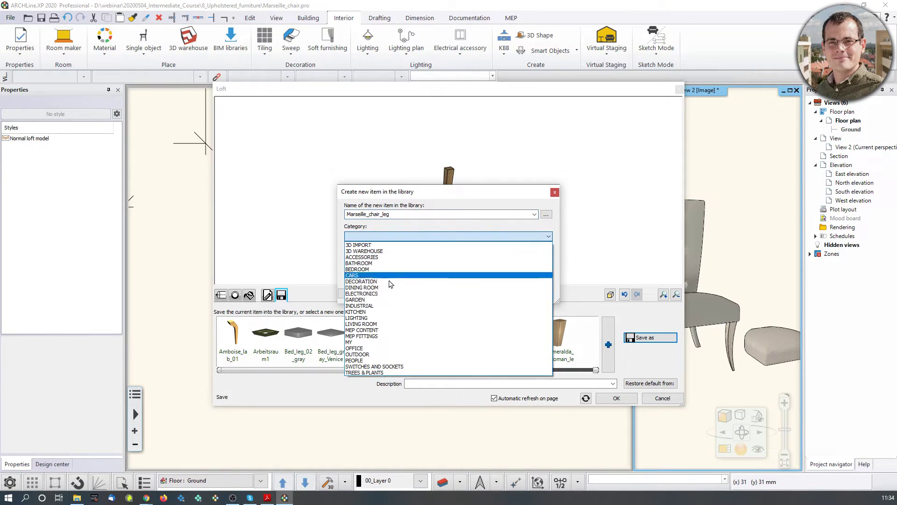
{"action": "left_click", "coordinate": [384, 342]}
{"action": "left_click", "coordinate": [395, 259]}
{"action": "type", "text": "Marseille"}
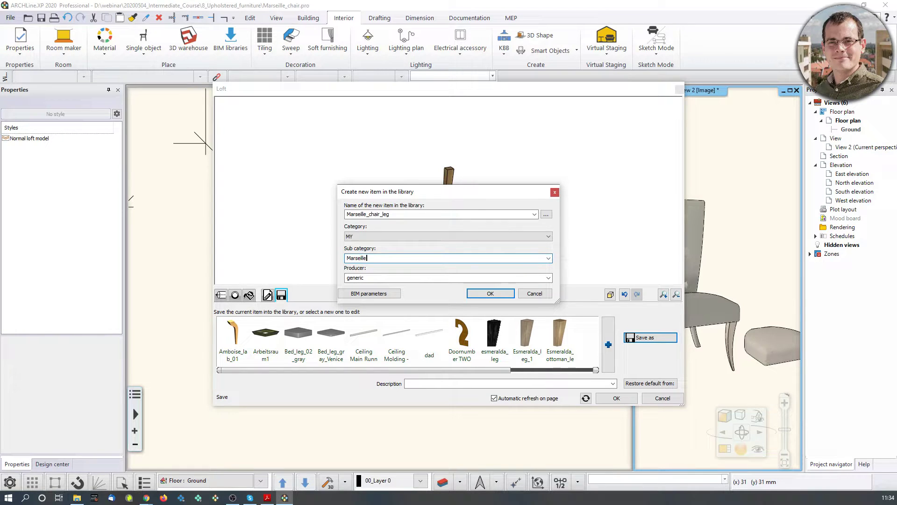
{"action": "left_click", "coordinate": [490, 295]}
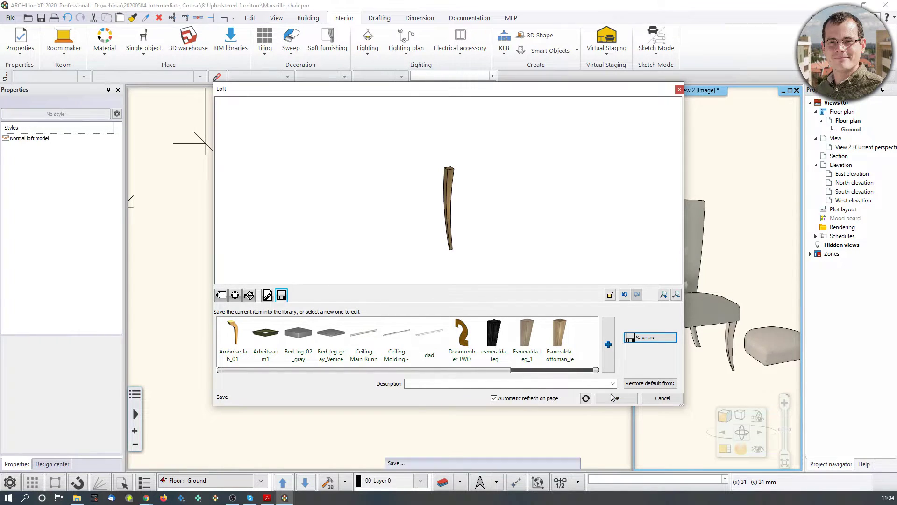
- Accept the leg loft and place it beside the seat in the 3D view, ending the placement
{"action": "left_click", "coordinate": [614, 397]}
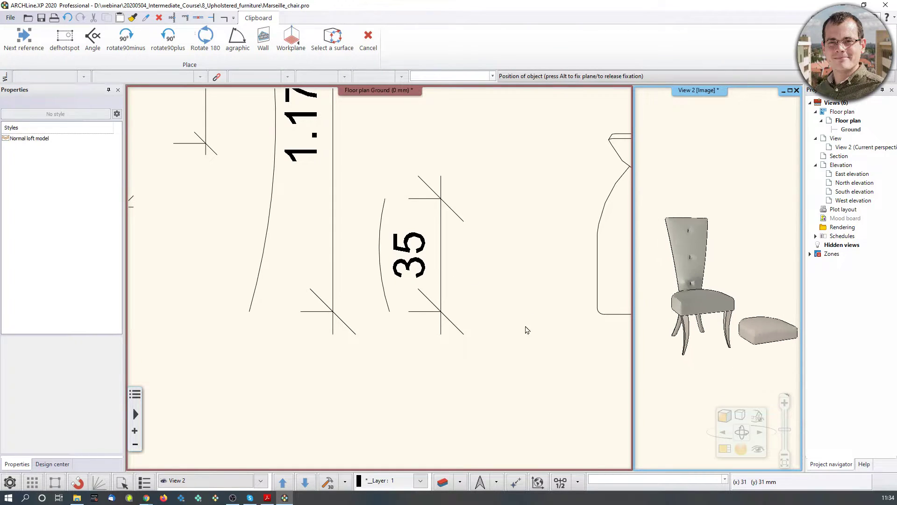
{"action": "left_click", "coordinate": [796, 326]}
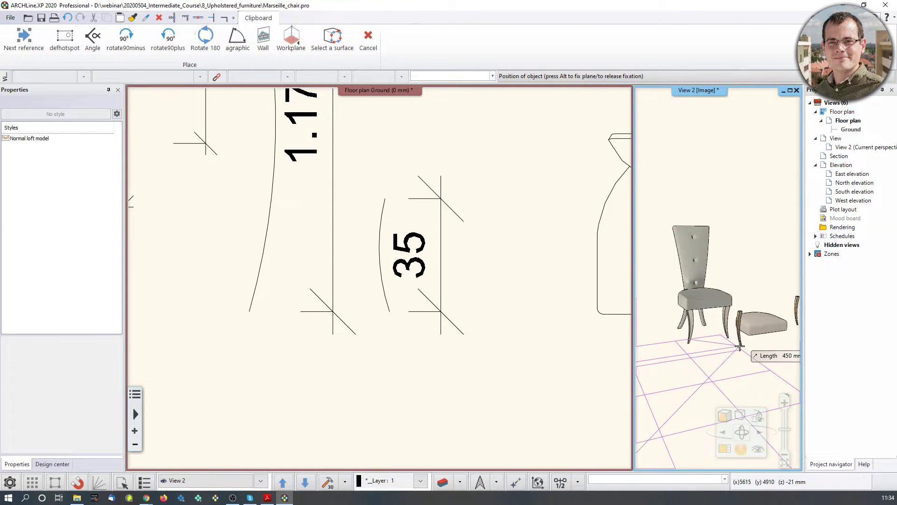
{"action": "key", "text": "Escape"}
{"action": "middle_click_drag", "start_coordinate": [761, 347], "coordinate": [754, 345]}
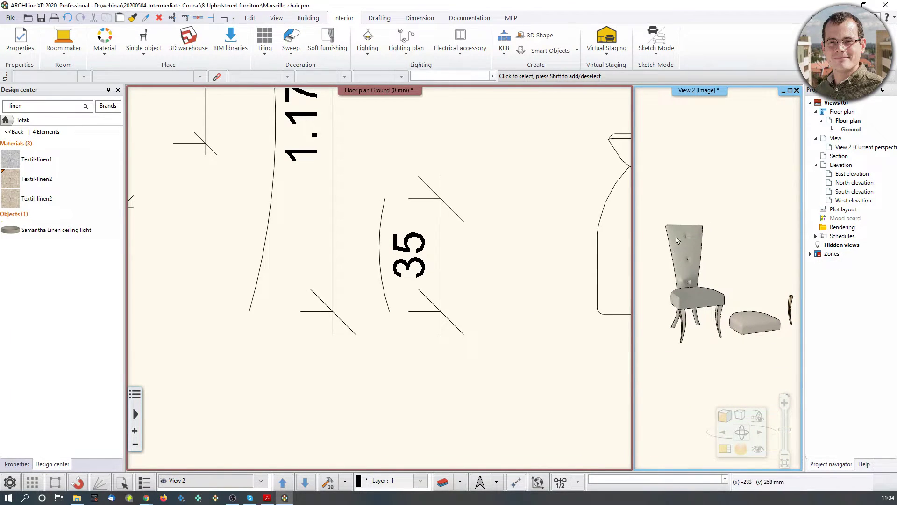
{"action": "scroll", "coordinate": [472, 290], "scroll_direction": "down", "scroll_amount": 3}
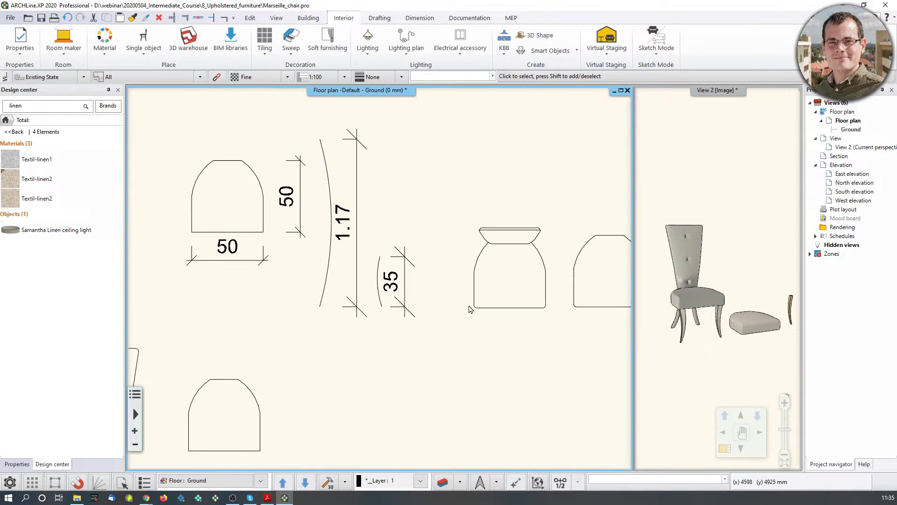
- Examine the drafted profiles and reference photos on the floor plan and the chair and placed parts in the 3D view
{"action": "middle_click_drag", "start_coordinate": [460, 294], "coordinate": [461, 312]}
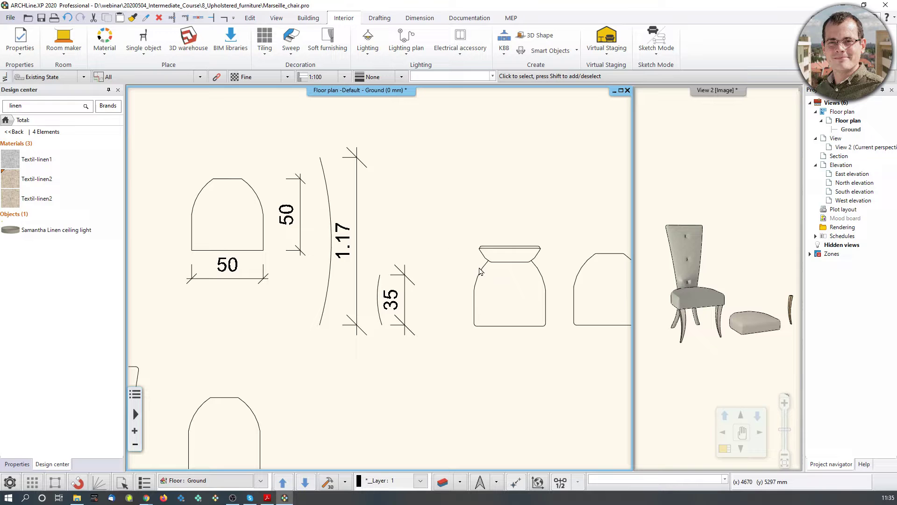
{"action": "middle_click_drag", "start_coordinate": [373, 253], "coordinate": [376, 251]}
{"action": "scroll", "coordinate": [692, 258], "scroll_direction": "down", "scroll_amount": 3}
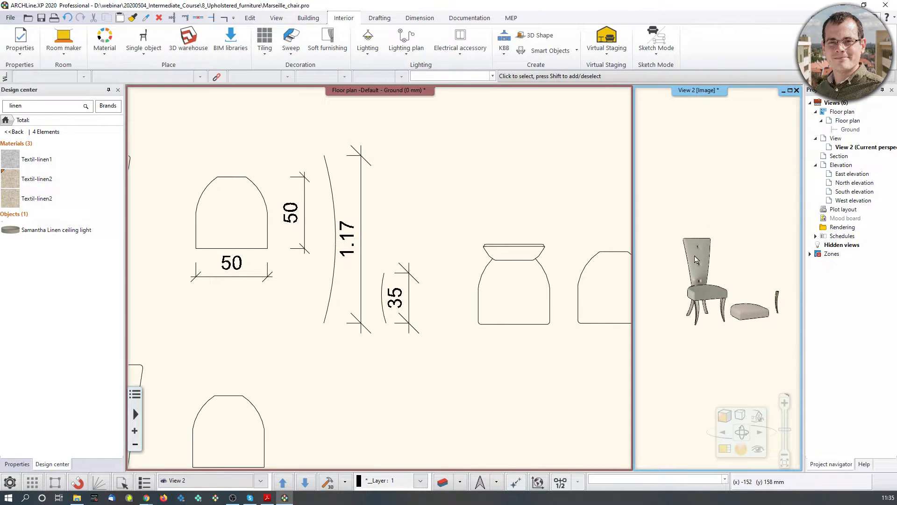
{"action": "middle_click_drag", "start_coordinate": [696, 260], "coordinate": [667, 245]}
{"action": "scroll", "coordinate": [463, 286], "scroll_direction": "down", "scroll_amount": 4}
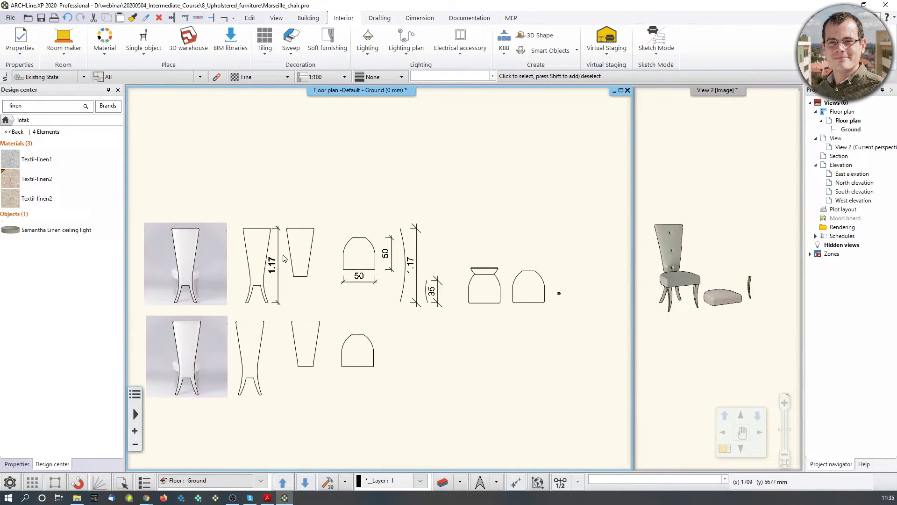
{"action": "middle_click_drag", "start_coordinate": [283, 256], "coordinate": [333, 242]}
{"action": "scroll", "coordinate": [309, 323], "scroll_direction": "up", "scroll_amount": 4}
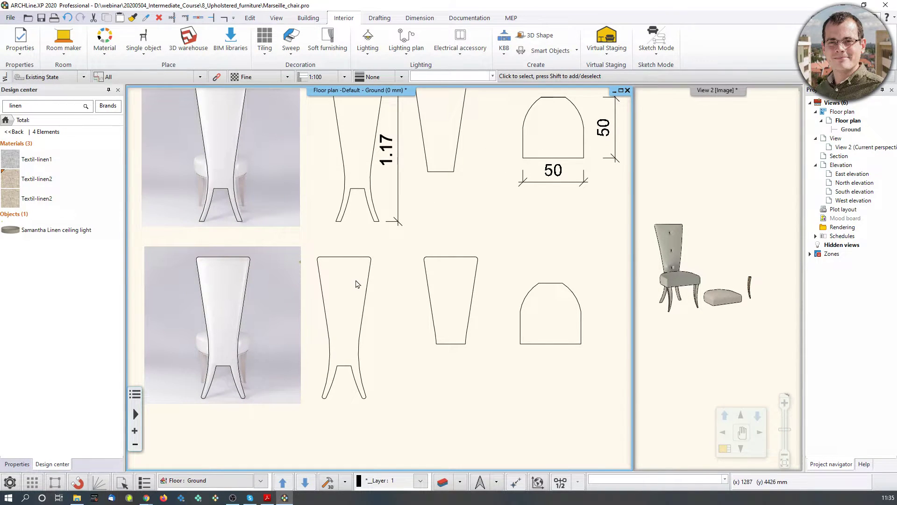
{"action": "scroll", "coordinate": [351, 280], "scroll_direction": "down", "scroll_amount": 3}
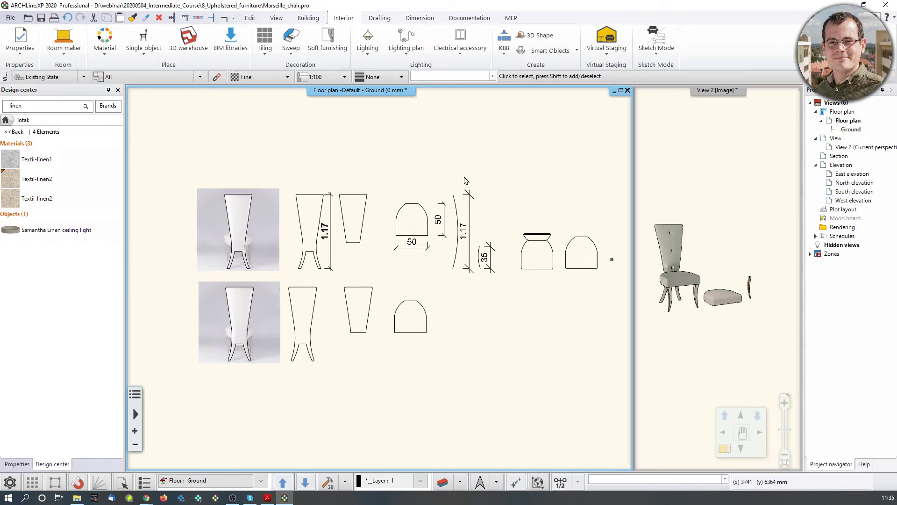
{"action": "middle_click_drag", "start_coordinate": [322, 302], "coordinate": [346, 265]}
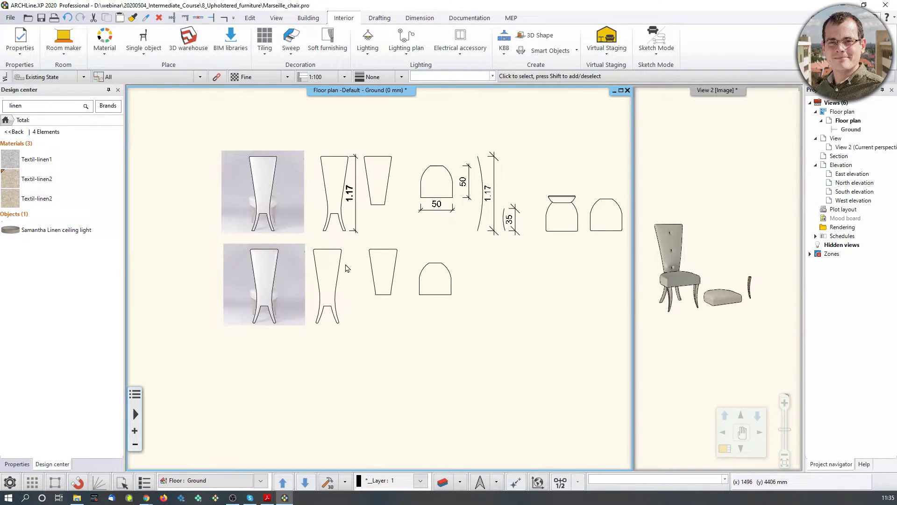
{"action": "scroll", "coordinate": [347, 267], "scroll_direction": "up", "scroll_amount": 3}
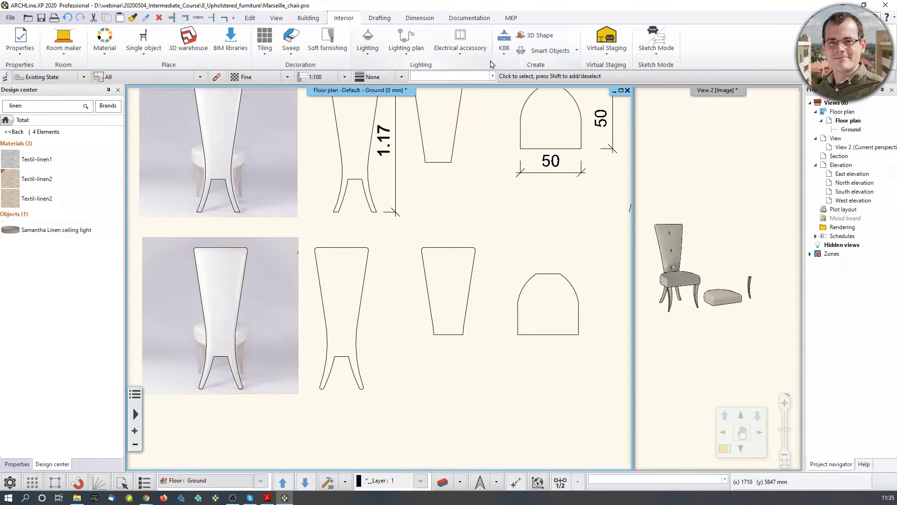
- Start a new Smart Object part for the chair's combined backrest and rear legs
{"action": "left_click", "coordinate": [574, 52]}
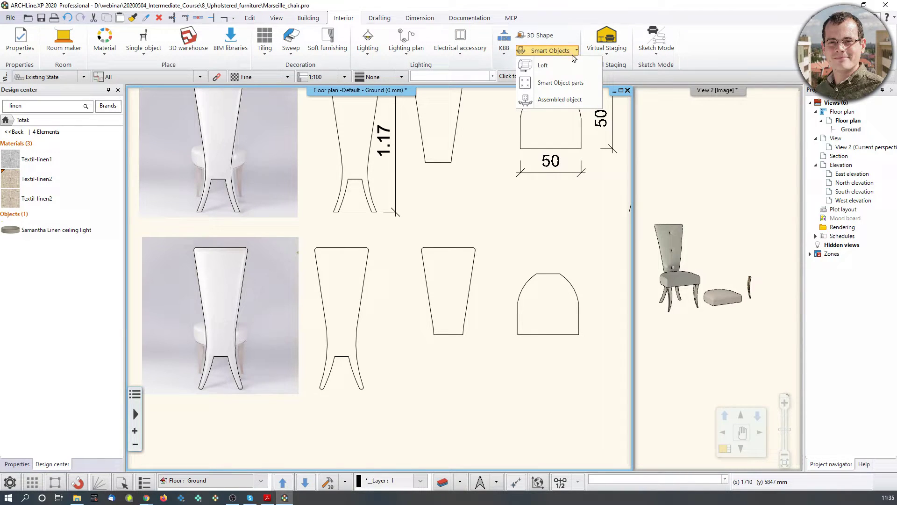
{"action": "left_click", "coordinate": [563, 86]}
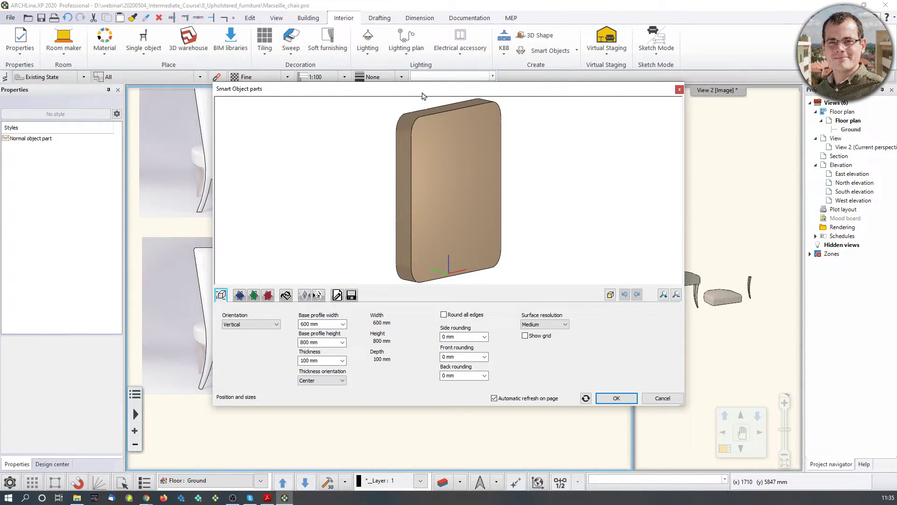
{"action": "left_click_drag", "start_coordinate": [508, 89], "coordinate": [681, 71]}
- Try the Horizontal orientation for the new part and return it to Vertical
{"action": "left_click", "coordinate": [450, 306]}
{"action": "left_click", "coordinate": [421, 321]}
{"action": "left_click", "coordinate": [440, 306]}
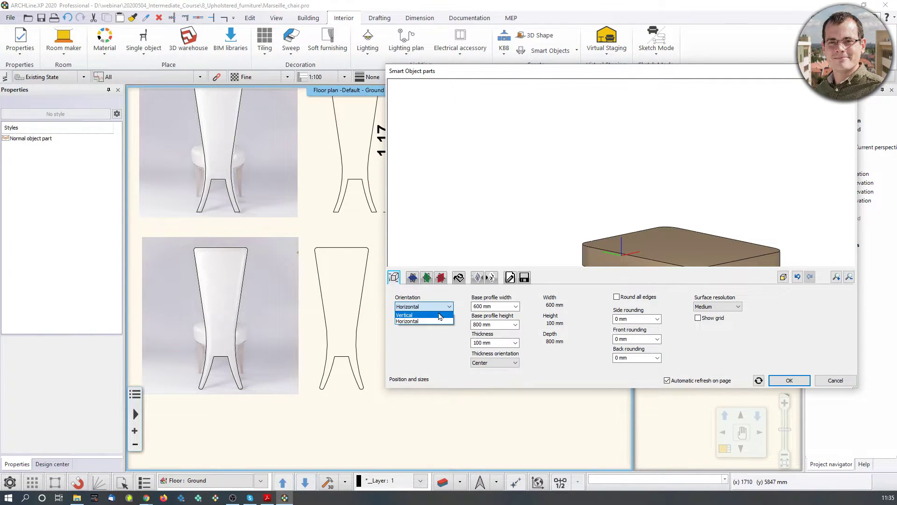
{"action": "left_click", "coordinate": [439, 315]}
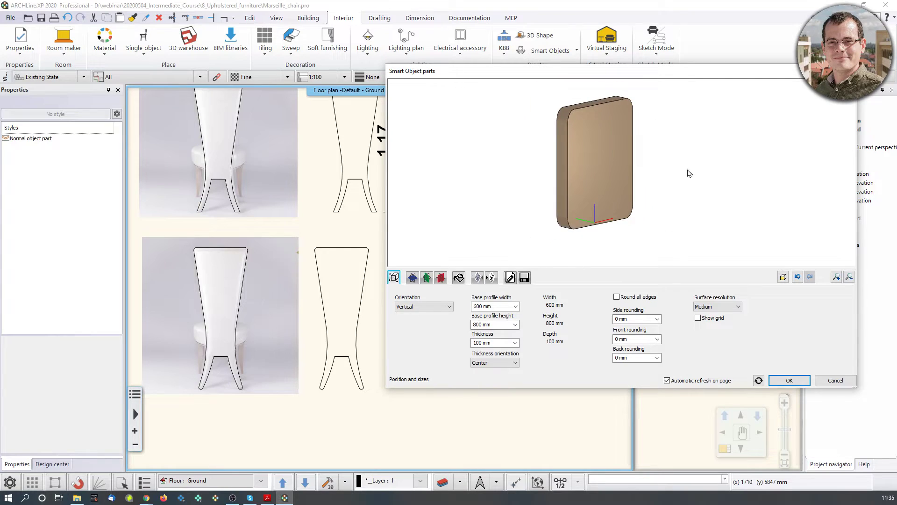
- Define the part's custom frontal profile from the closed outline of the backrest with legs beside the lower reference photo
{"action": "left_click", "coordinate": [442, 278]}
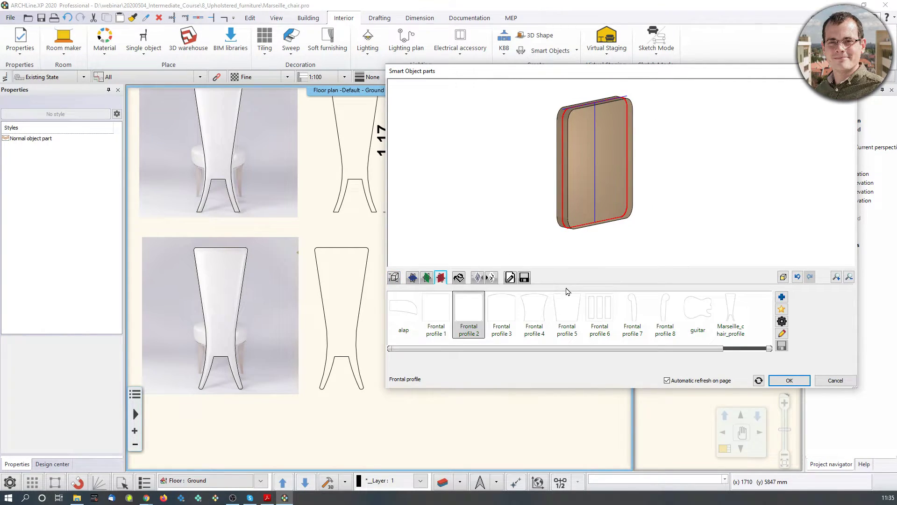
{"action": "left_click", "coordinate": [782, 309]}
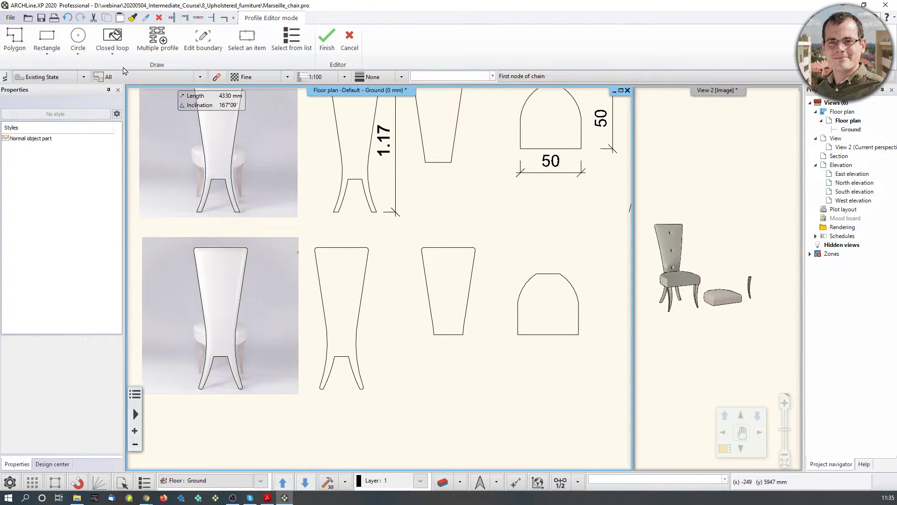
{"action": "left_click", "coordinate": [112, 38]}
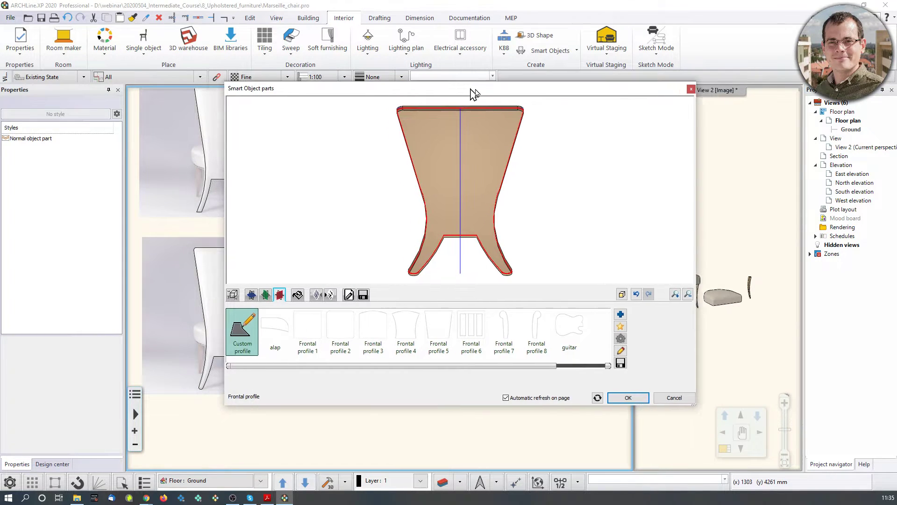
{"action": "left_click_drag", "start_coordinate": [465, 90], "coordinate": [697, 172]}
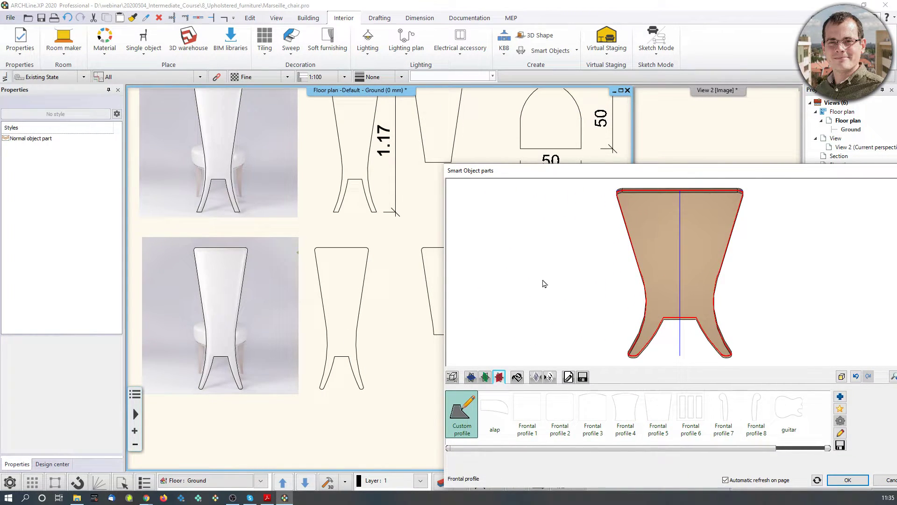
- Review the part's position and size settings, its shape from the side and its horizontal guide
{"action": "left_click", "coordinate": [452, 376]}
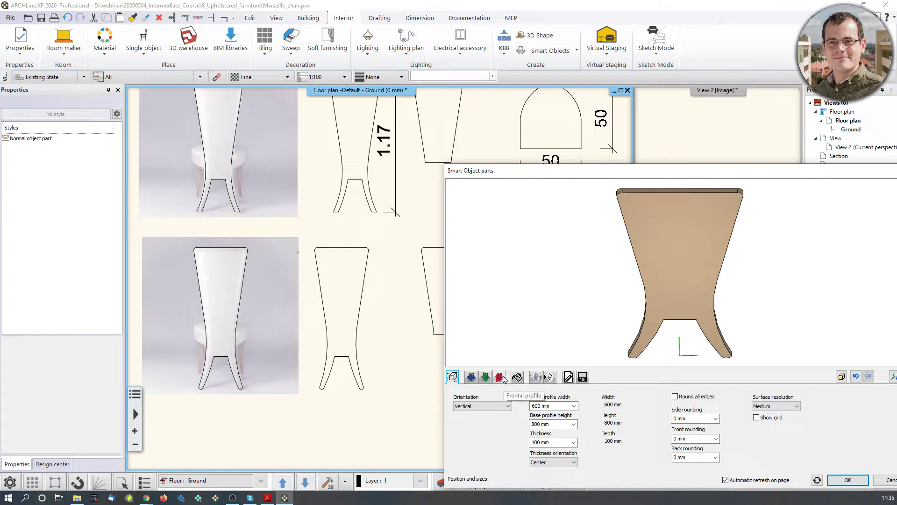
{"action": "left_click", "coordinate": [499, 377]}
{"action": "left_click_drag", "start_coordinate": [651, 171], "coordinate": [478, 96]}
{"action": "left_click_drag", "start_coordinate": [438, 205], "coordinate": [483, 140]}
{"action": "left_click", "coordinate": [298, 302]}
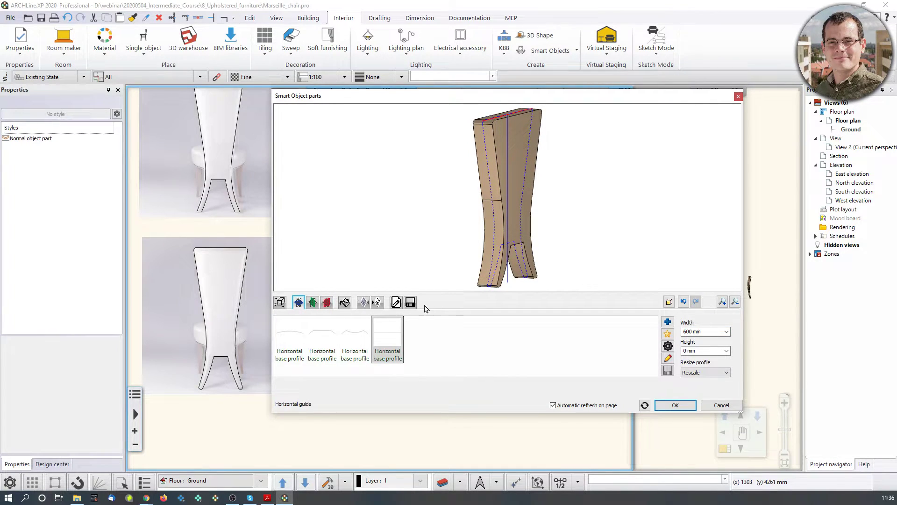
- Define the custom vertical guide from the drafted 1.17 curve with its lower end as reference point, and check the bent part
{"action": "left_click", "coordinate": [314, 303]}
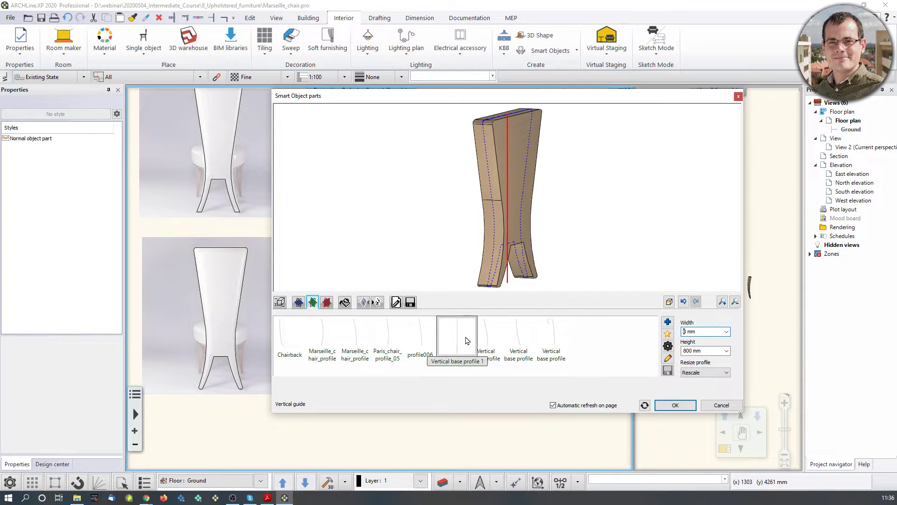
{"action": "left_click", "coordinate": [668, 334]}
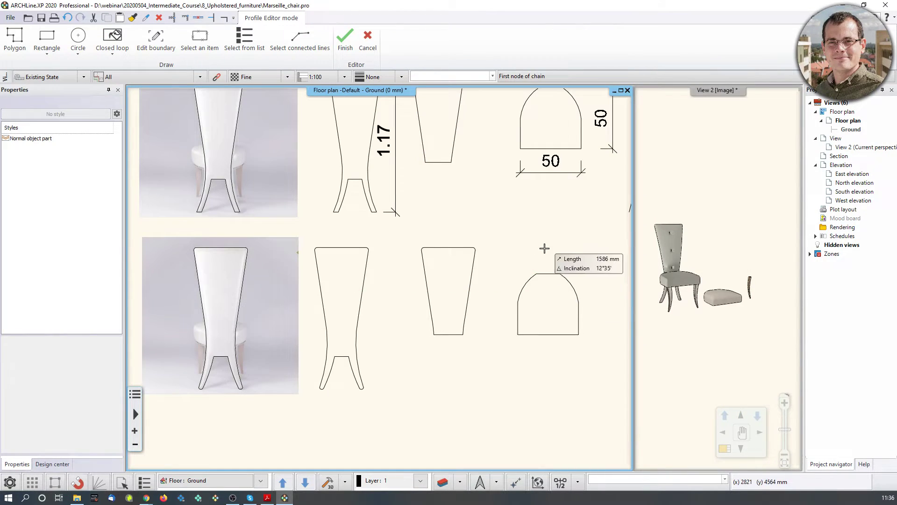
{"action": "left_click", "coordinate": [200, 38]}
{"action": "scroll", "coordinate": [552, 295], "scroll_direction": "up", "scroll_amount": 1}
{"action": "scroll", "coordinate": [465, 284], "scroll_direction": "up", "scroll_amount": 1}
{"action": "left_click", "coordinate": [378, 249]}
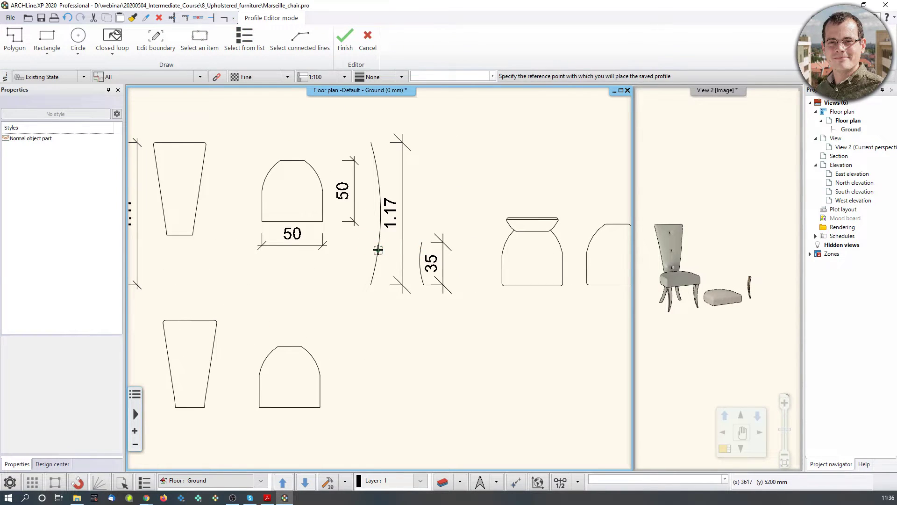
{"action": "left_click", "coordinate": [374, 279]}
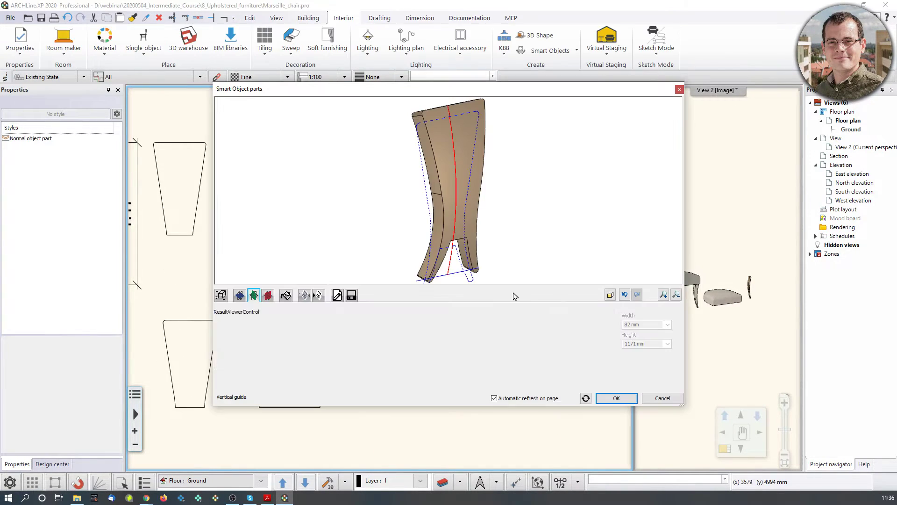
{"action": "left_click_drag", "start_coordinate": [466, 249], "coordinate": [423, 246]}
{"action": "left_click_drag", "start_coordinate": [487, 137], "coordinate": [424, 129]}
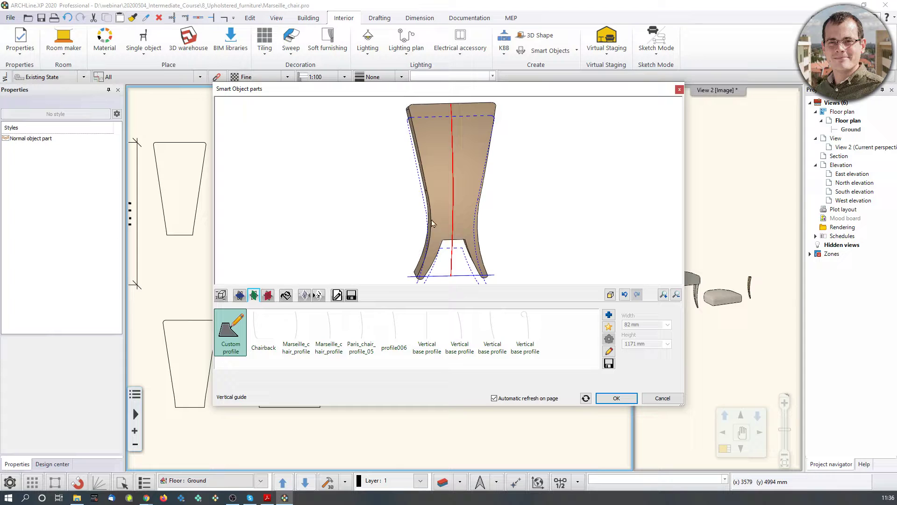
{"action": "left_click_drag", "start_coordinate": [424, 216], "coordinate": [497, 216]}
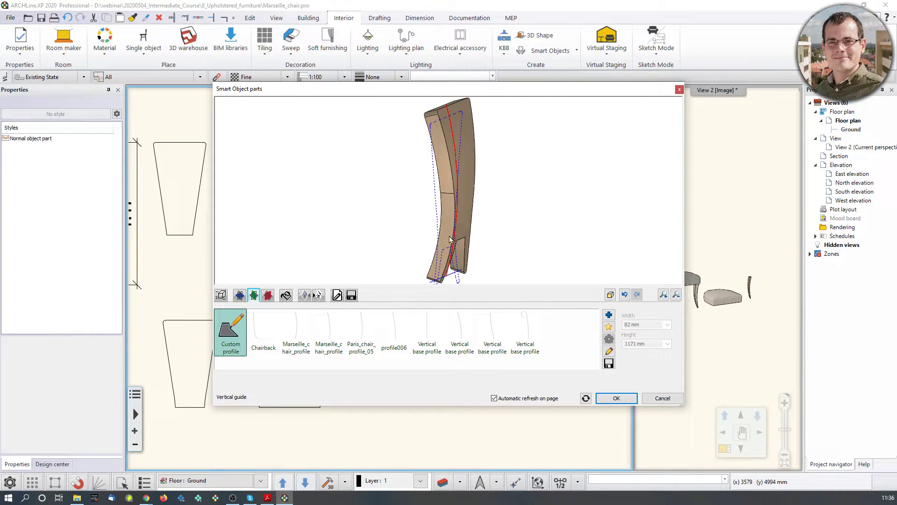
- Set the backrest part's base profile width to 430 mm
{"action": "left_click", "coordinate": [221, 295]}
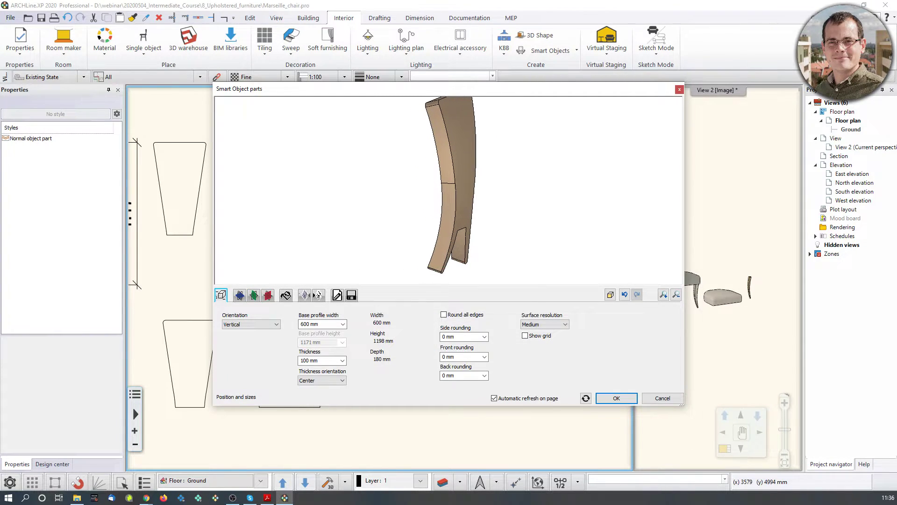
{"action": "double_click", "coordinate": [320, 323]}
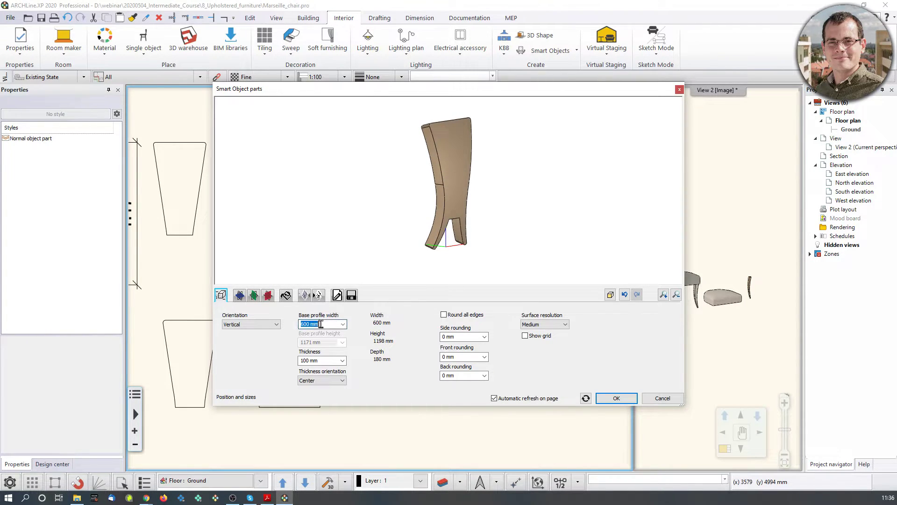
{"action": "type", "text": "430"}
{"action": "key", "text": "Return"}
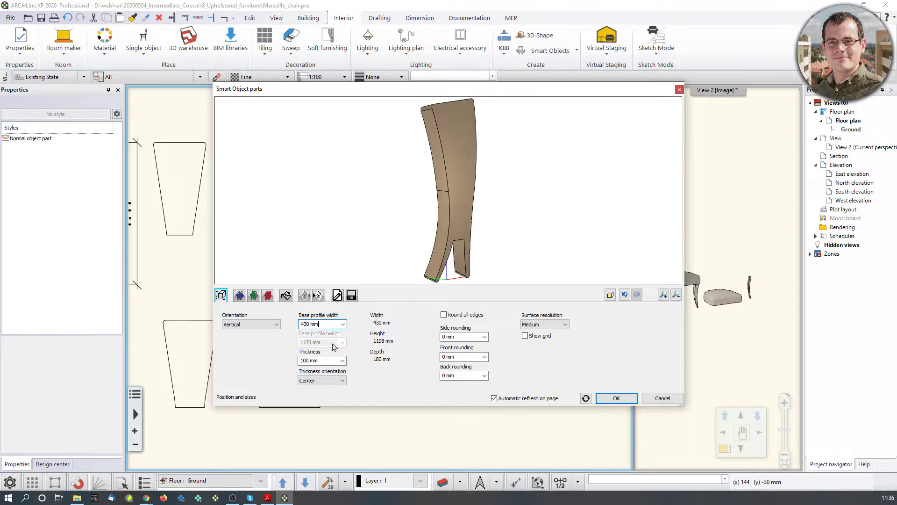
- Set the thickness of the backrest part to 40 mm
{"action": "left_click", "coordinate": [268, 295]}
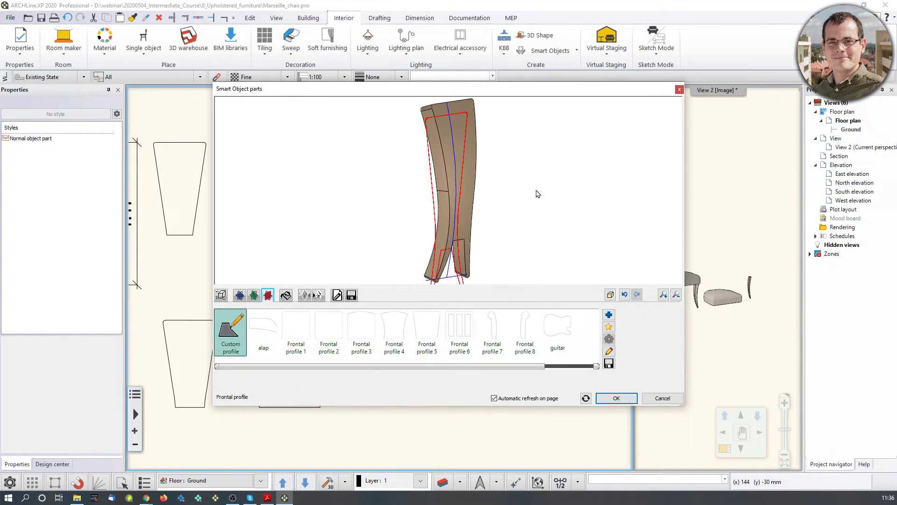
{"action": "left_click", "coordinate": [221, 295]}
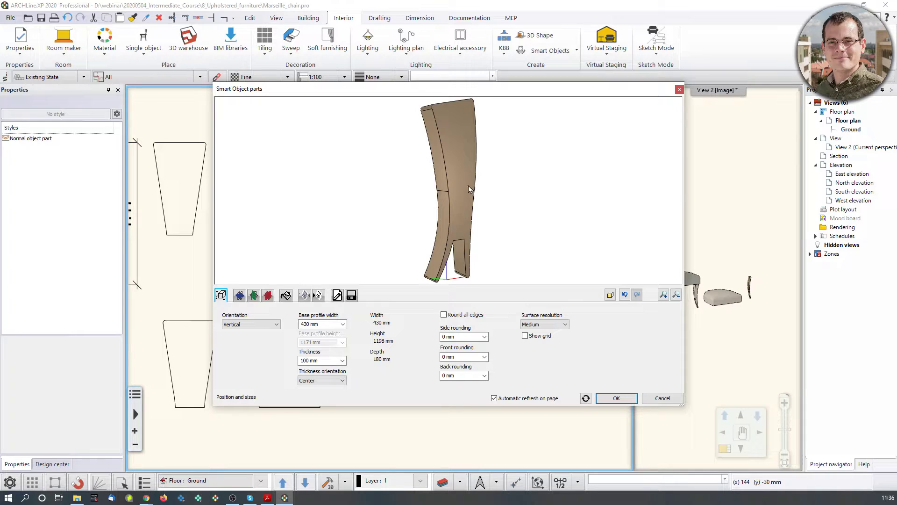
{"action": "left_click", "coordinate": [321, 359]}
{"action": "type", "text": "40"}
{"action": "key", "text": "Return"}
{"action": "left_click_drag", "start_coordinate": [447, 97], "coordinate": [437, 121]}
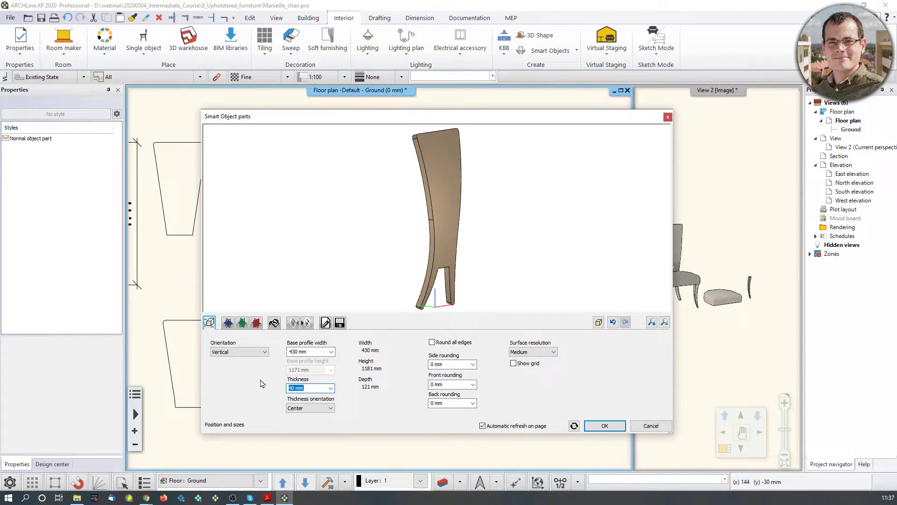
- Open the reference photo Marseille_02.jpg from the Photos folder to examine the chair's backrest, and return to the part's settings
{"action": "left_click", "coordinate": [77, 498]}
{"action": "left_click_drag", "start_coordinate": [0, 120], "coordinate": [307, 110]}
{"action": "double_click", "coordinate": [274, 207]}
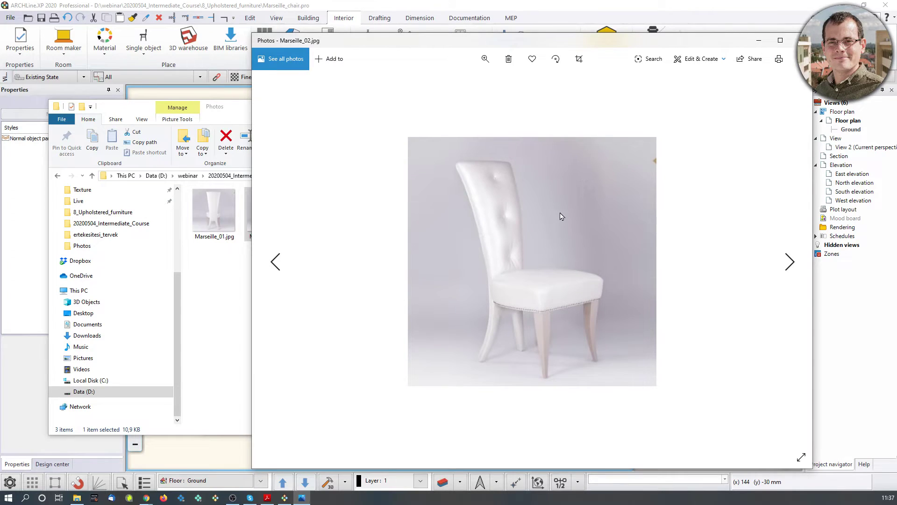
{"action": "left_click", "coordinate": [758, 41]}
{"action": "left_click_drag", "start_coordinate": [479, 113], "coordinate": [0, 120]}
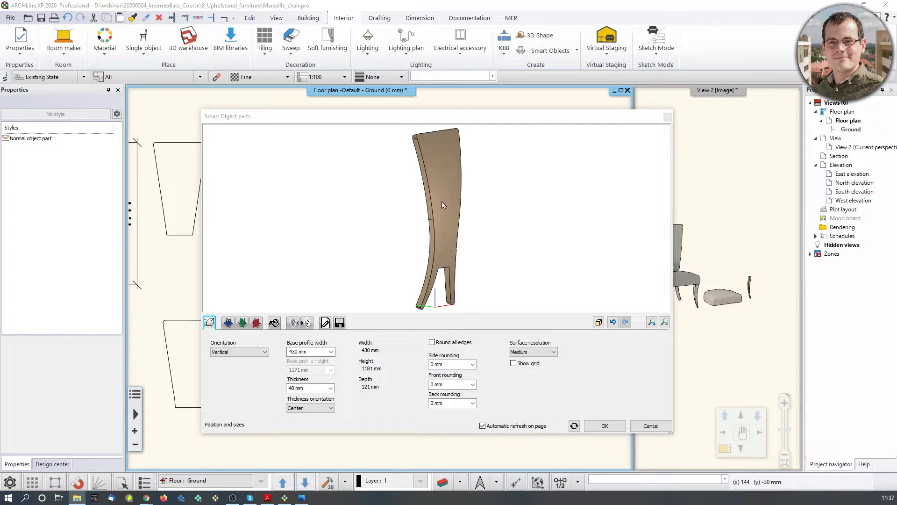
- Round all edges of the backrest part with a side rounding of 30 mm and check the rounded shape
{"action": "left_click_drag", "start_coordinate": [445, 201], "coordinate": [459, 212]}
{"action": "left_click_drag", "start_coordinate": [403, 167], "coordinate": [463, 222]}
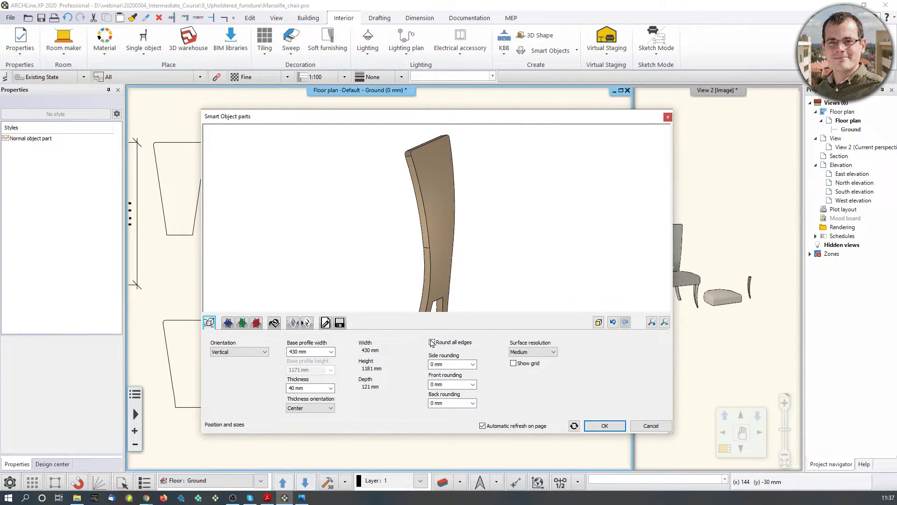
{"action": "left_click", "coordinate": [432, 343]}
{"action": "left_click", "coordinate": [454, 366]}
{"action": "type", "text": "30"}
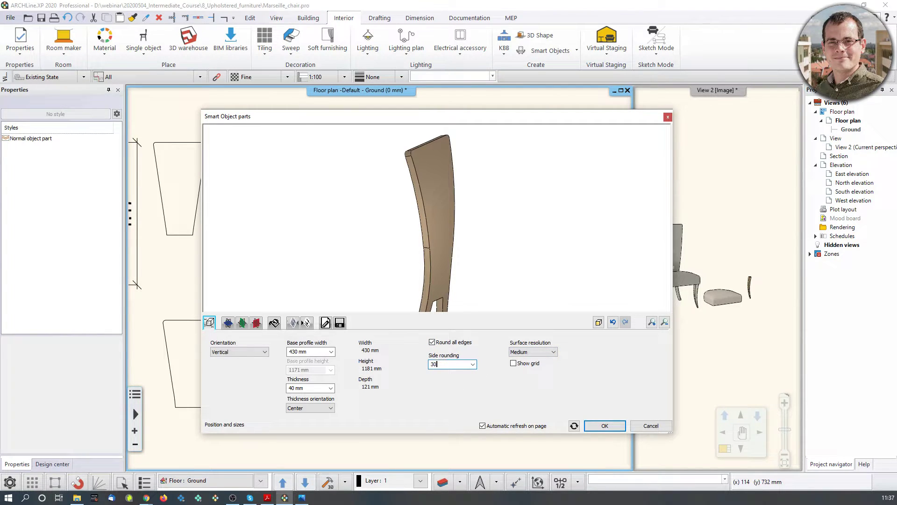
{"action": "key", "text": "Return"}
{"action": "mouse_move", "coordinate": [448, 265]}
{"action": "left_mouse_down"}
{"action": "mouse_move", "coordinate": [472, 267]}
{"action": "mouse_move", "coordinate": [442, 277]}
{"action": "mouse_move", "coordinate": [449, 260]}
{"action": "mouse_move", "coordinate": [480, 253]}
{"action": "mouse_move", "coordinate": [458, 257]}
{"action": "left_mouse_up"}
{"action": "scroll", "coordinate": [439, 235], "scroll_direction": "up", "scroll_amount": 3}
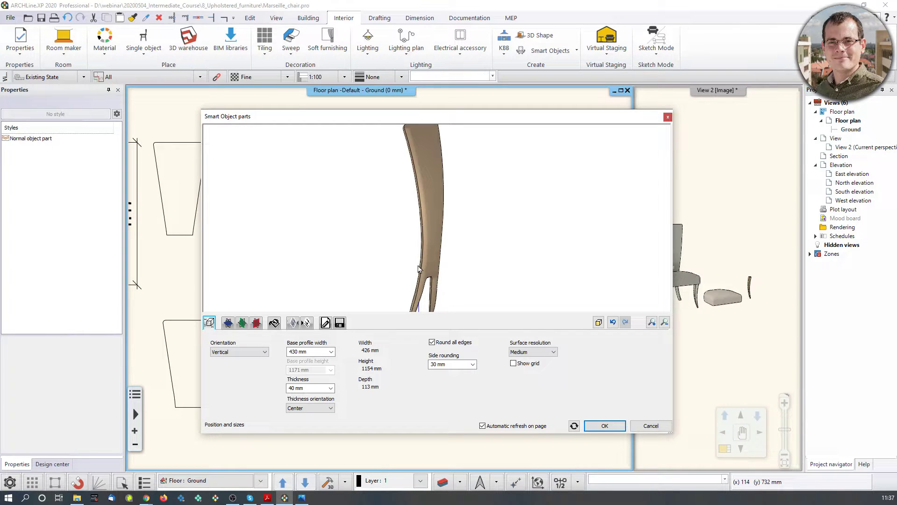
{"action": "scroll", "coordinate": [446, 255], "scroll_direction": "down", "scroll_amount": 3}
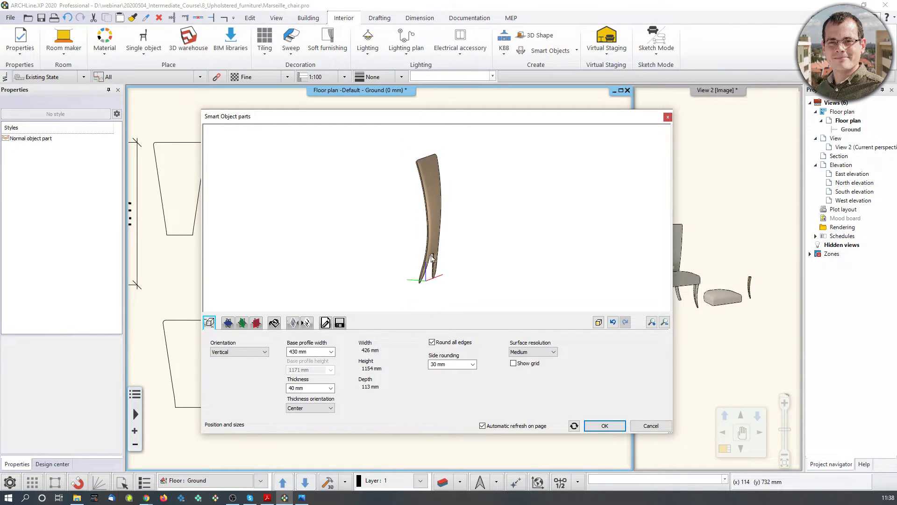
- Apply a Pillow effect with a padding depth of 30 mm to the full surface of the backrest part
{"action": "left_click", "coordinate": [293, 323]}
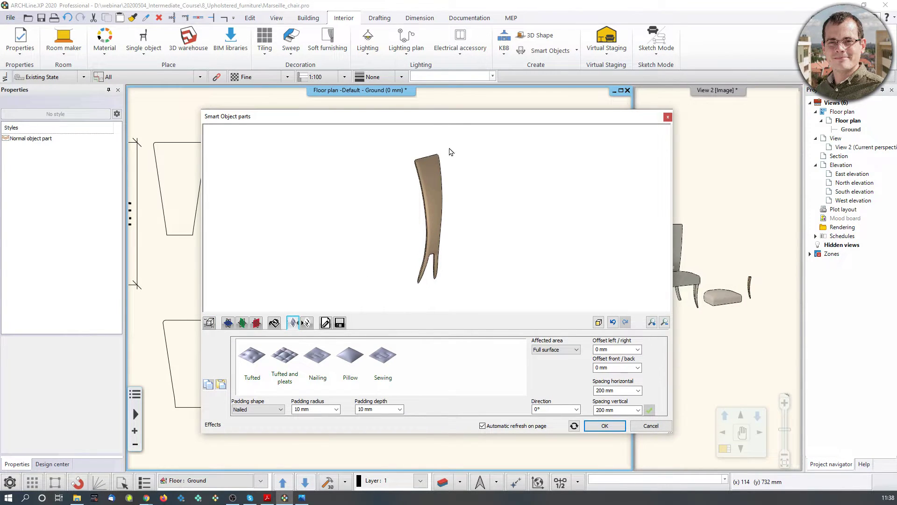
{"action": "left_click", "coordinate": [352, 367]}
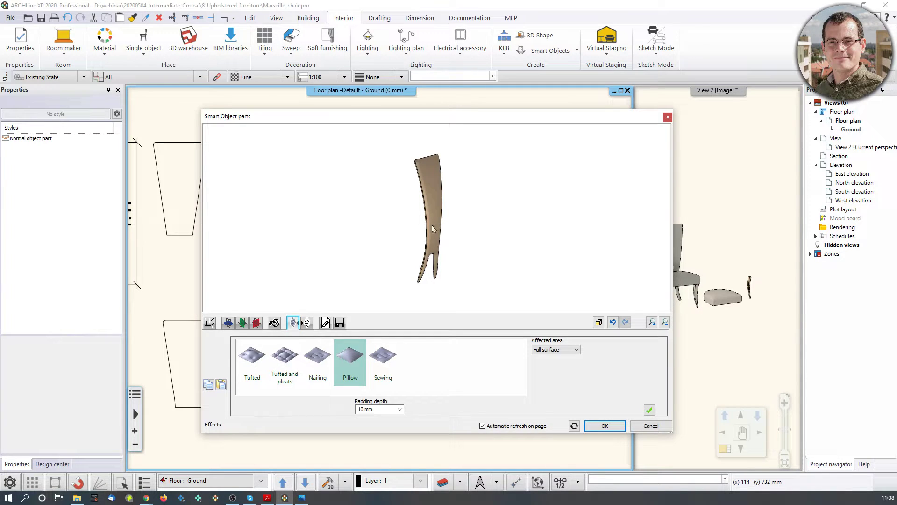
{"action": "left_click", "coordinate": [378, 409]}
{"action": "type", "text": "30"}
{"action": "left_click", "coordinate": [649, 410]}
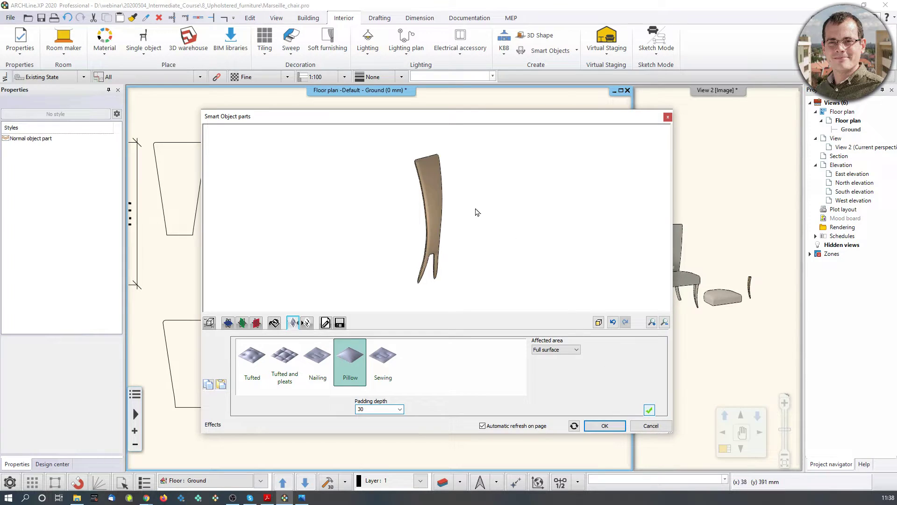
{"action": "scroll", "coordinate": [455, 221], "scroll_direction": "up", "scroll_amount": 5}
{"action": "left_click_drag", "start_coordinate": [436, 218], "coordinate": [461, 169]}
{"action": "scroll", "coordinate": [460, 171], "scroll_direction": "down", "scroll_amount": 4}
{"action": "scroll", "coordinate": [439, 184], "scroll_direction": "down", "scroll_amount": 1}
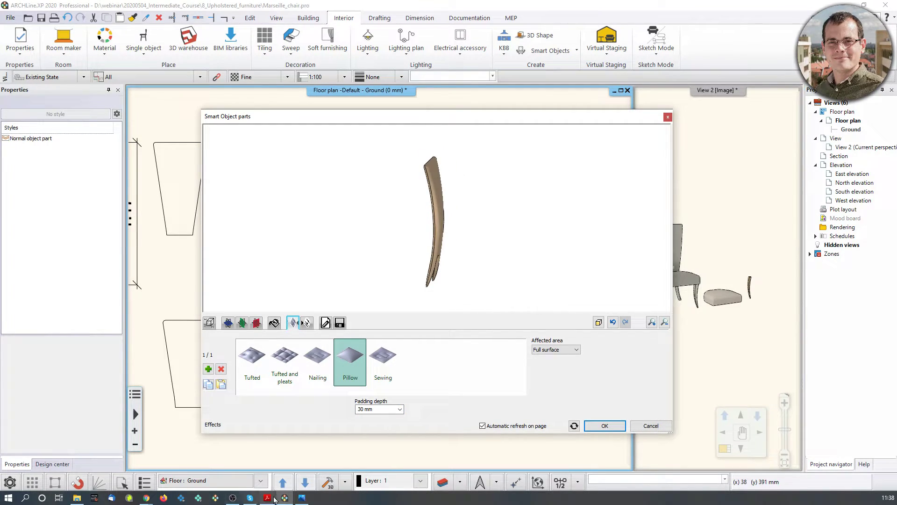
- Compare the padded backrest part with the chair's backrest in the reference photo Marseille_02.jpg
{"action": "left_click", "coordinate": [302, 497]}
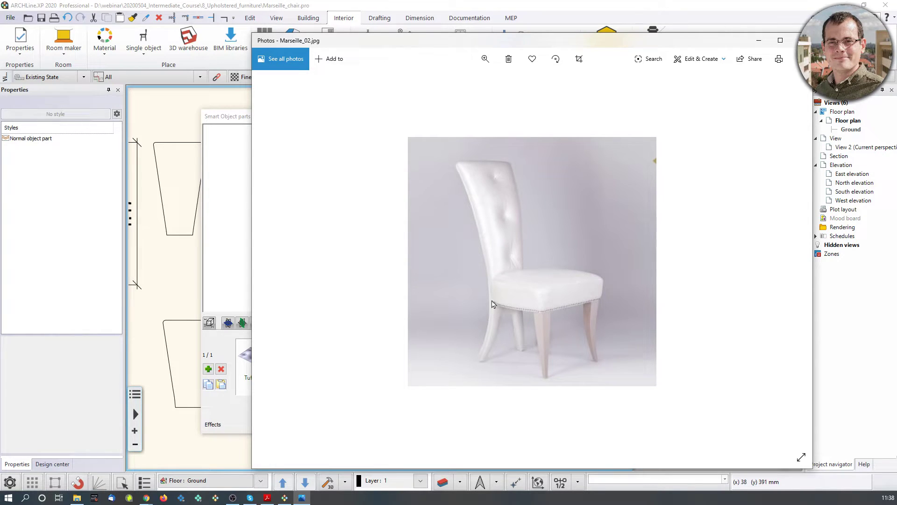
{"action": "left_click_drag", "start_coordinate": [646, 42], "coordinate": [2, 19]}
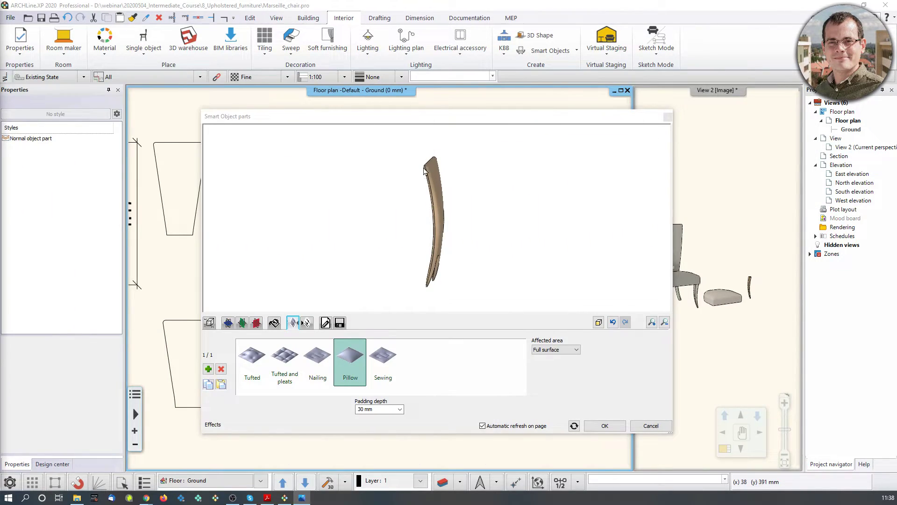
{"action": "left_click_drag", "start_coordinate": [450, 234], "coordinate": [432, 246]}
{"action": "scroll", "coordinate": [432, 246], "scroll_direction": "up", "scroll_amount": 3}
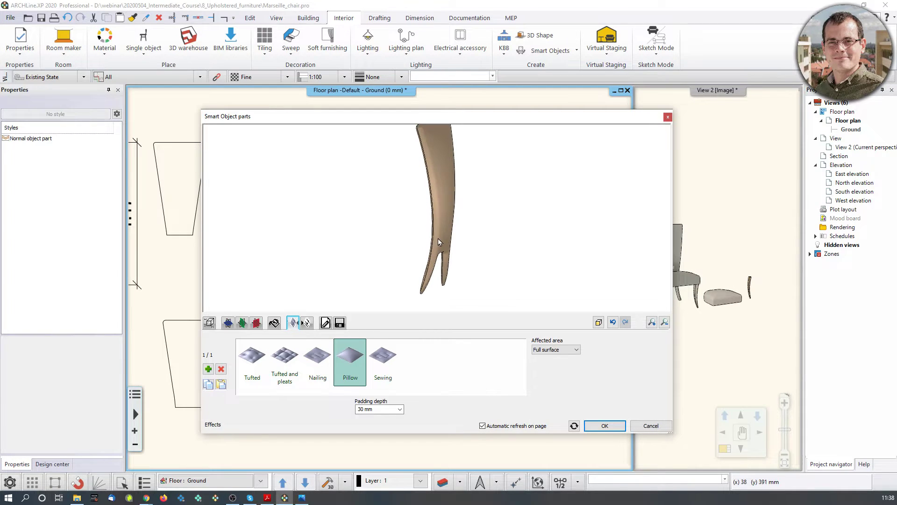
{"action": "scroll", "coordinate": [466, 226], "scroll_direction": "down", "scroll_amount": 2}
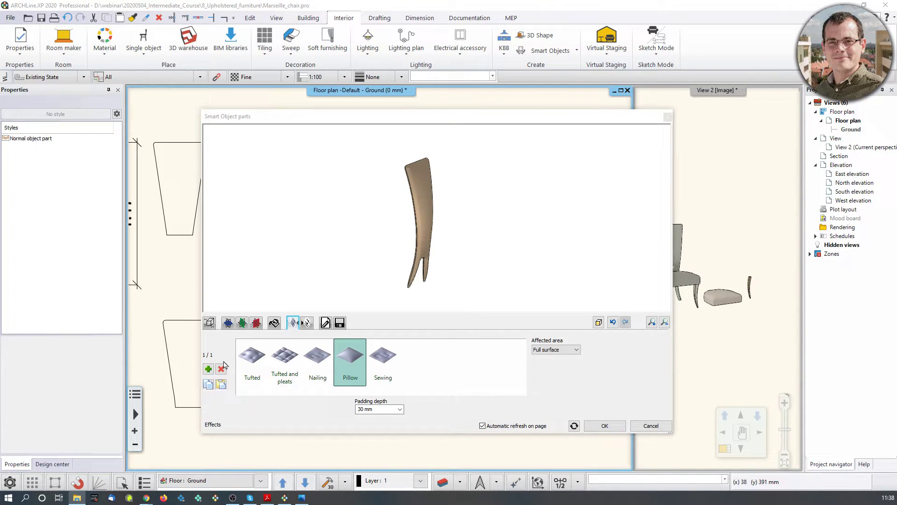
- Start a second Pillow effect on the backrest part and restrict its affected area to a custom area
{"action": "left_click", "coordinate": [209, 369]}
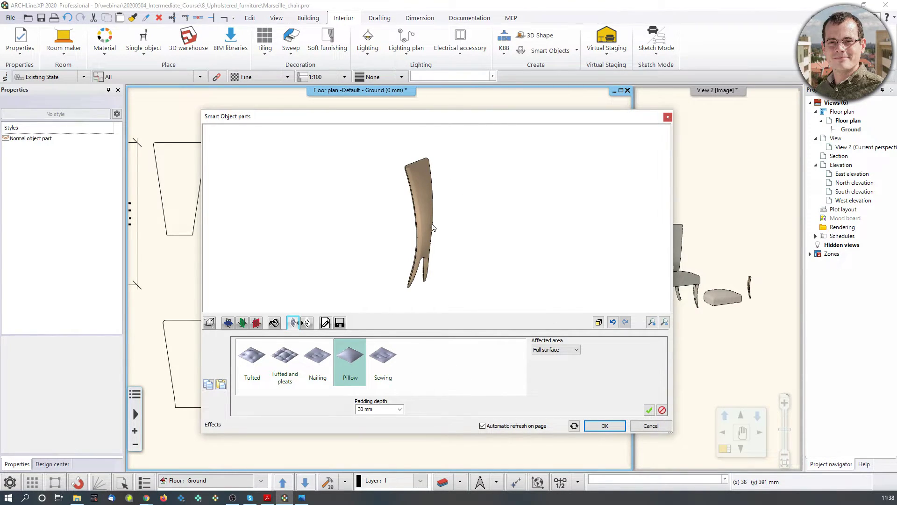
{"action": "scroll", "coordinate": [427, 229], "scroll_direction": "up", "scroll_amount": 3}
{"action": "scroll", "coordinate": [452, 221], "scroll_direction": "down", "scroll_amount": 2}
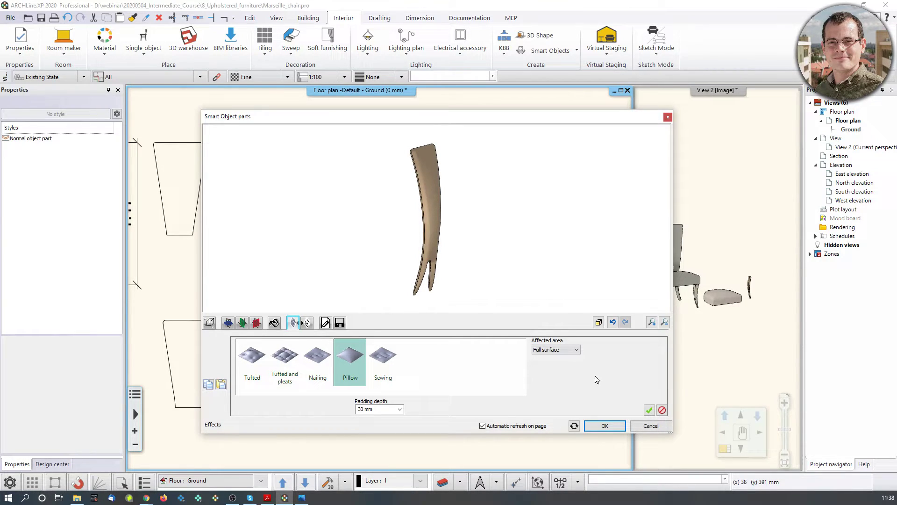
{"action": "left_click", "coordinate": [564, 354]}
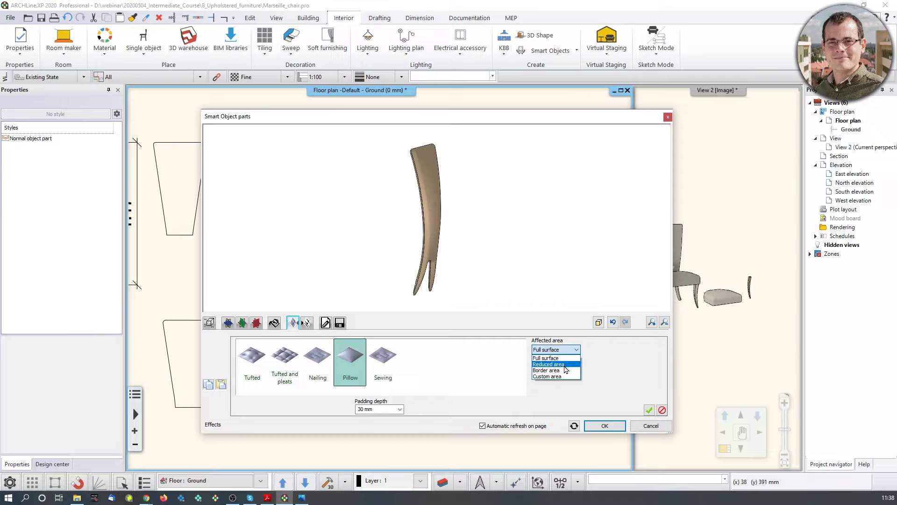
{"action": "left_click", "coordinate": [564, 365]}
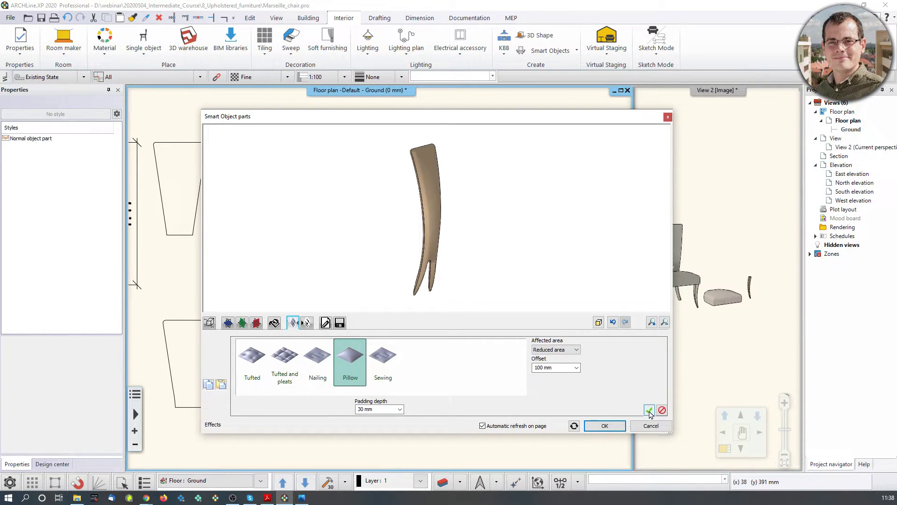
{"action": "left_click", "coordinate": [577, 354]}
{"action": "left_click", "coordinate": [572, 376]}
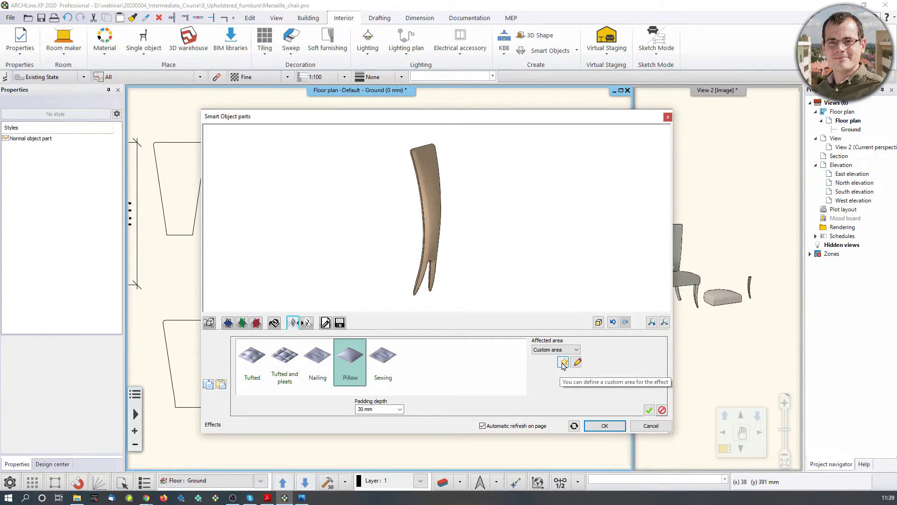
- Define the custom area as the closed region of the backrest profile above its horizontal dividing line, and create the second Pillow effect
{"action": "left_click", "coordinate": [563, 362]}
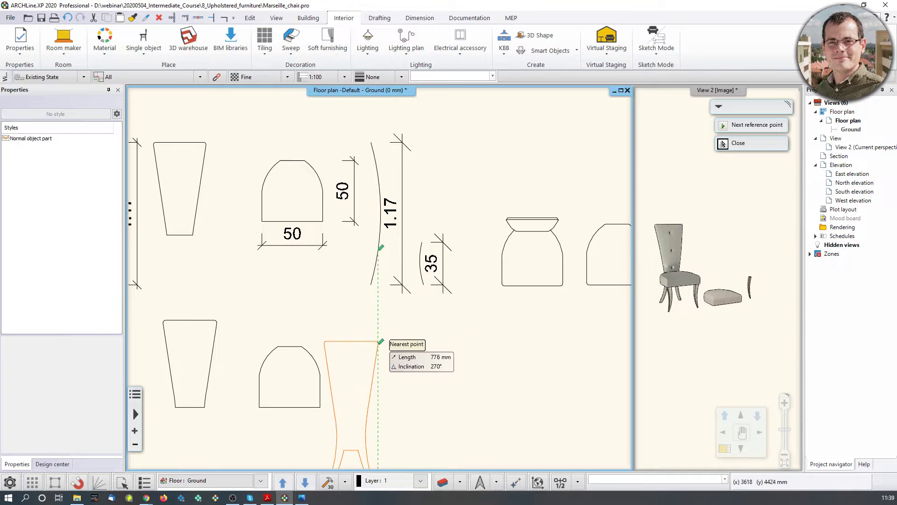
{"action": "scroll", "coordinate": [208, 318], "scroll_direction": "up", "scroll_amount": 3}
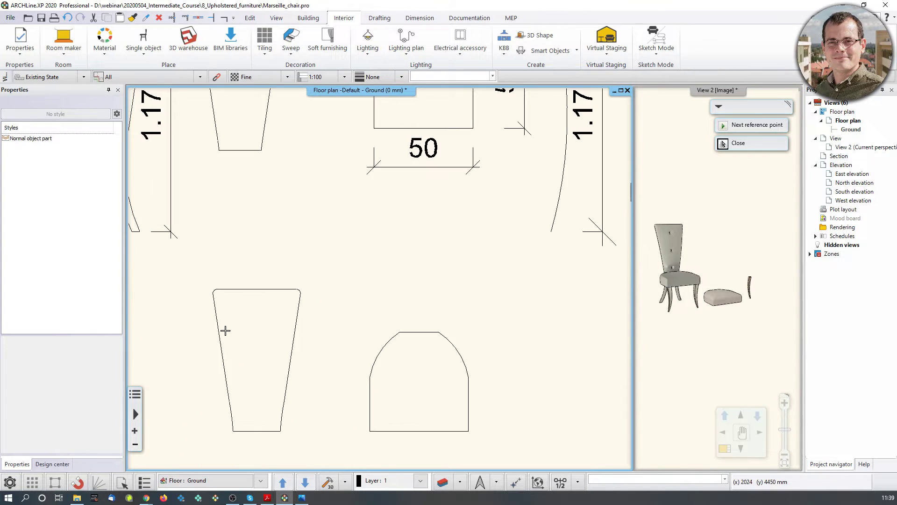
{"action": "middle_click_drag", "start_coordinate": [308, 318], "coordinate": [351, 228]}
{"action": "left_click", "coordinate": [348, 216]}
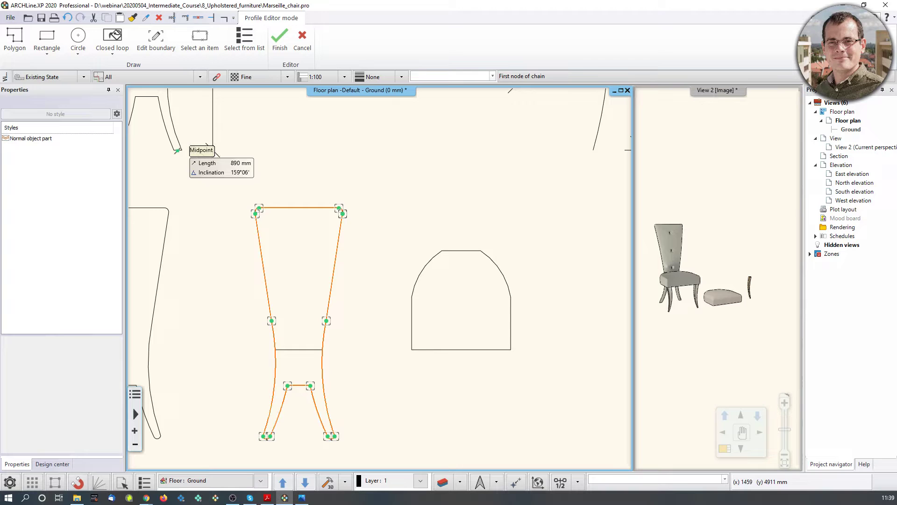
{"action": "left_click", "coordinate": [119, 43]}
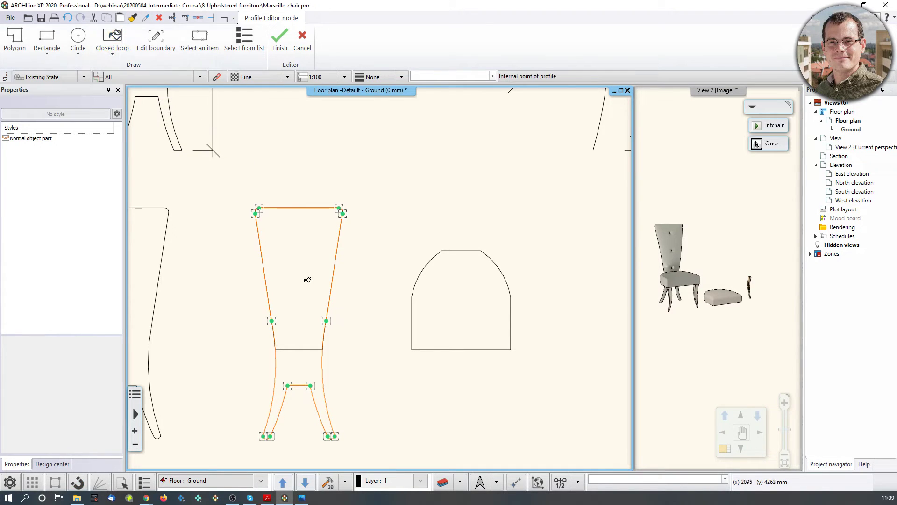
{"action": "left_click", "coordinate": [297, 262]}
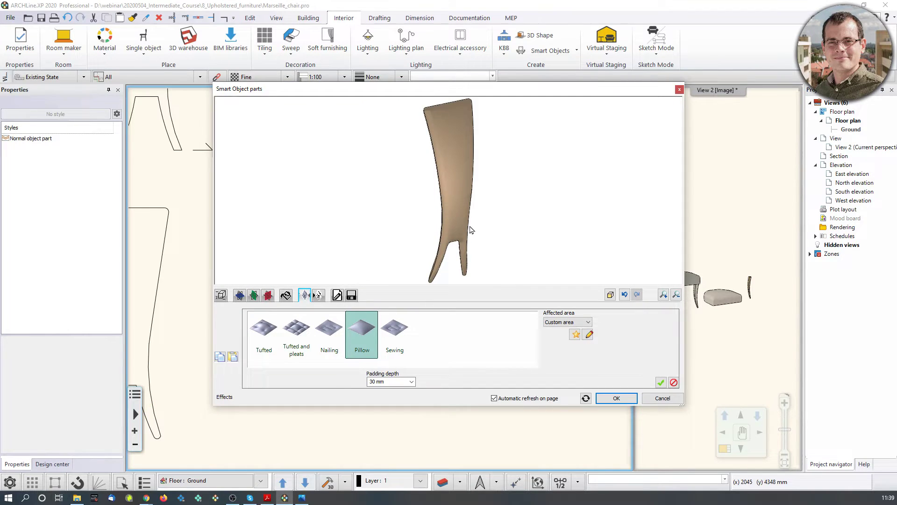
{"action": "left_click", "coordinate": [661, 382]}
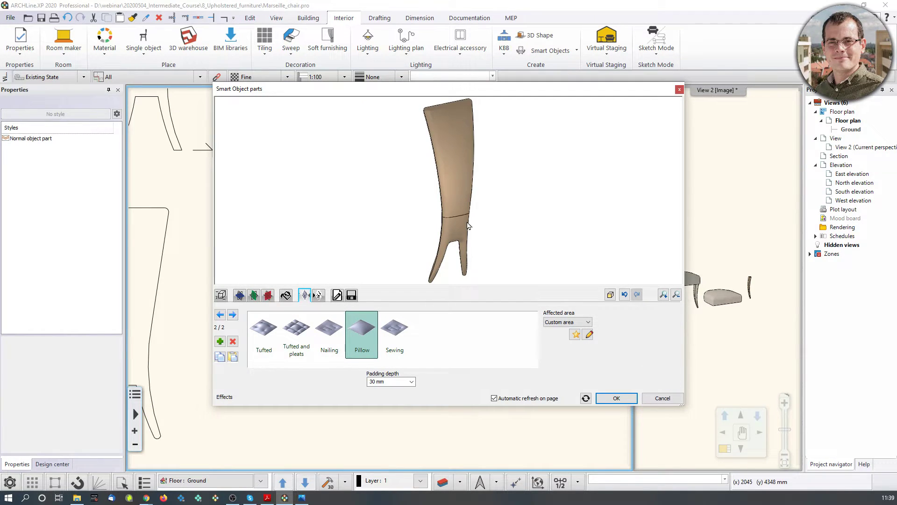
{"action": "scroll", "coordinate": [459, 219], "scroll_direction": "up", "scroll_amount": 3}
{"action": "left_click_drag", "start_coordinate": [476, 184], "coordinate": [459, 182]}
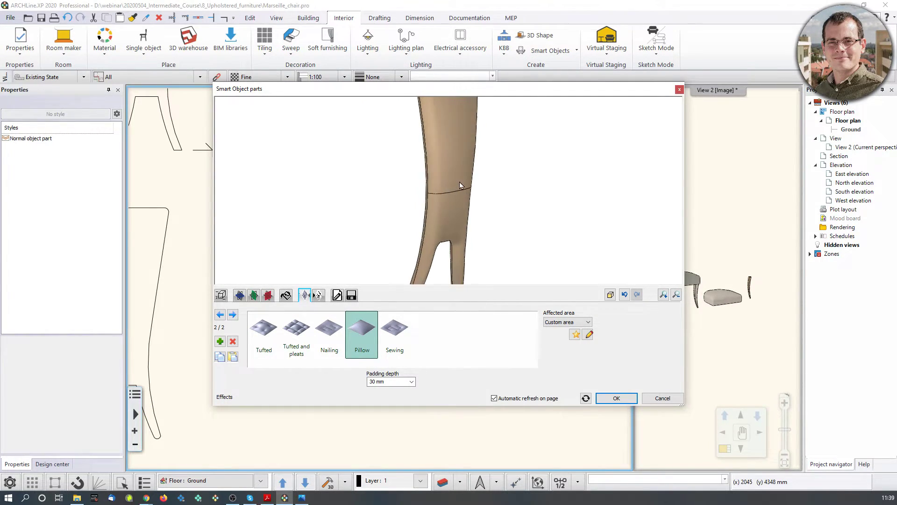
{"action": "scroll", "coordinate": [459, 182], "scroll_direction": "down", "scroll_amount": 3}
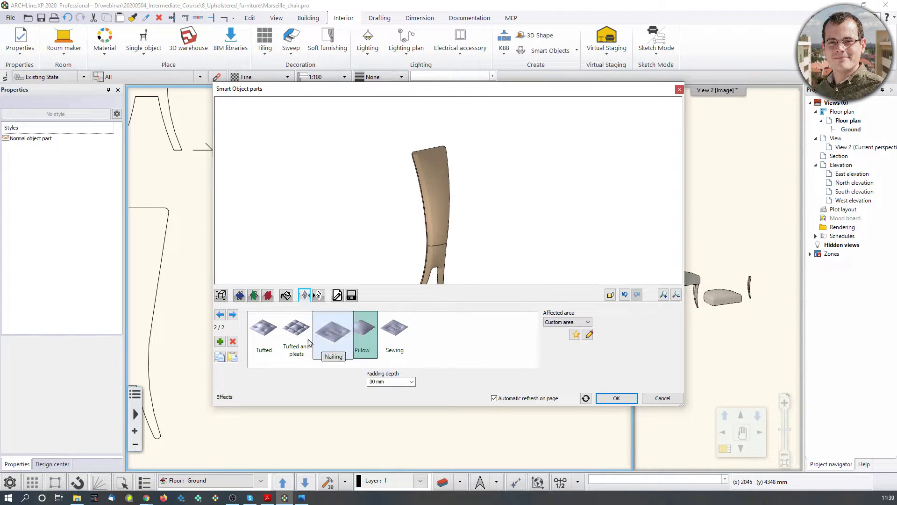
- Set the second Pillow effect's padding depth to 50 mm and check the backrest's thickness from the side
{"action": "left_click", "coordinate": [390, 382]}
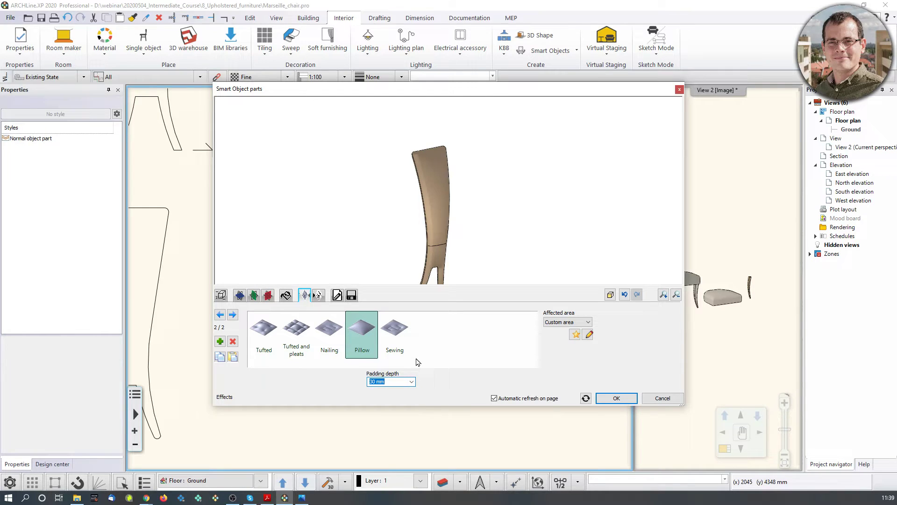
{"action": "type", "text": "50"}
{"action": "left_click", "coordinate": [586, 398]}
{"action": "left_click_drag", "start_coordinate": [491, 233], "coordinate": [496, 210]}
{"action": "left_click_drag", "start_coordinate": [470, 180], "coordinate": [414, 234]}
{"action": "left_click", "coordinate": [585, 397]}
{"action": "left_click_drag", "start_coordinate": [436, 111], "coordinate": [464, 129]}
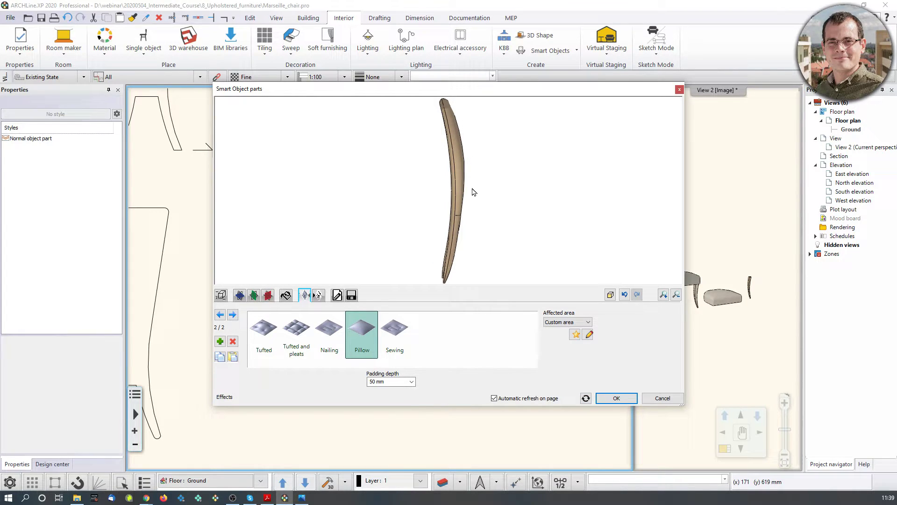
{"action": "left_click_drag", "start_coordinate": [498, 228], "coordinate": [445, 229]}
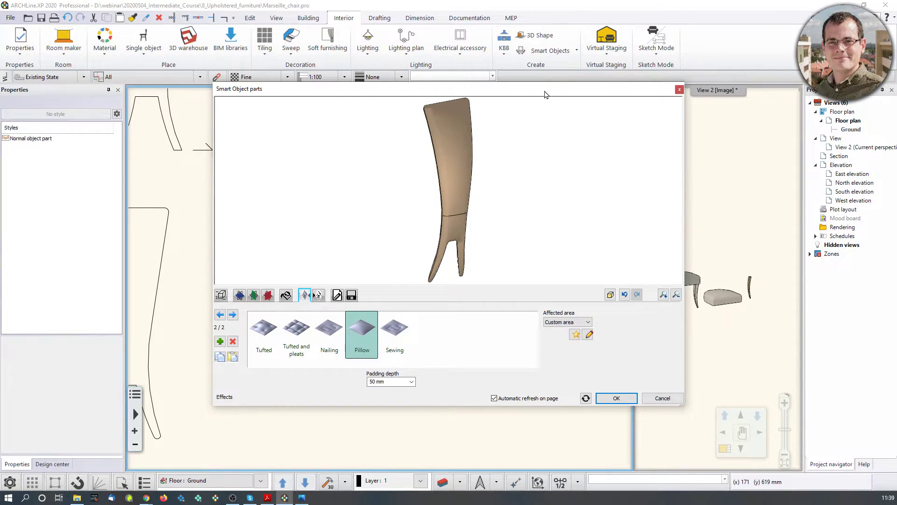
- Add a Tufted effect with 200 mm horizontal and vertical spacing to the custom area of the backrest
{"action": "left_click_drag", "start_coordinate": [546, 97], "coordinate": [405, 114]}
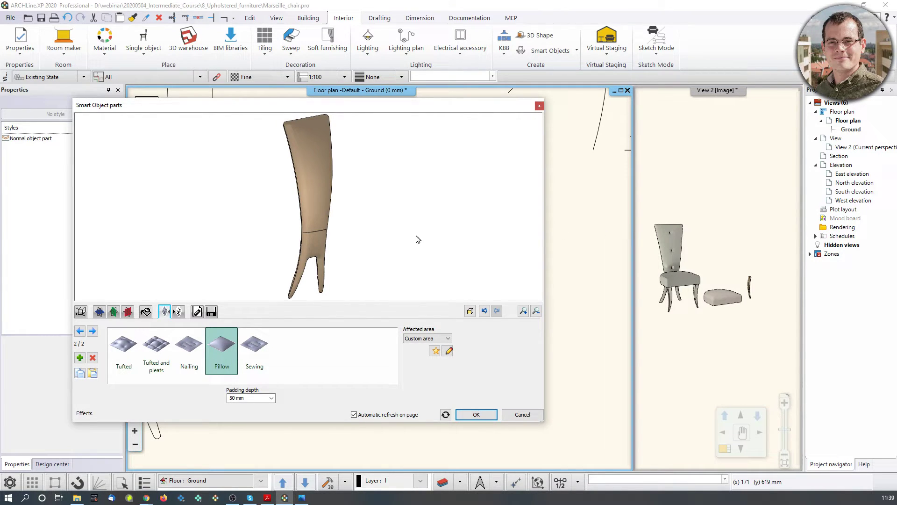
{"action": "left_click_drag", "start_coordinate": [317, 106], "coordinate": [538, 88]}
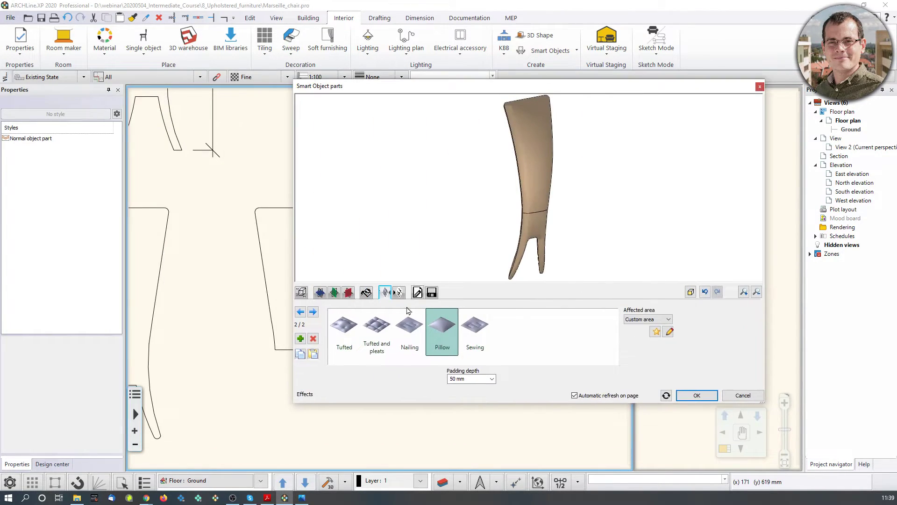
{"action": "left_click", "coordinate": [300, 339]}
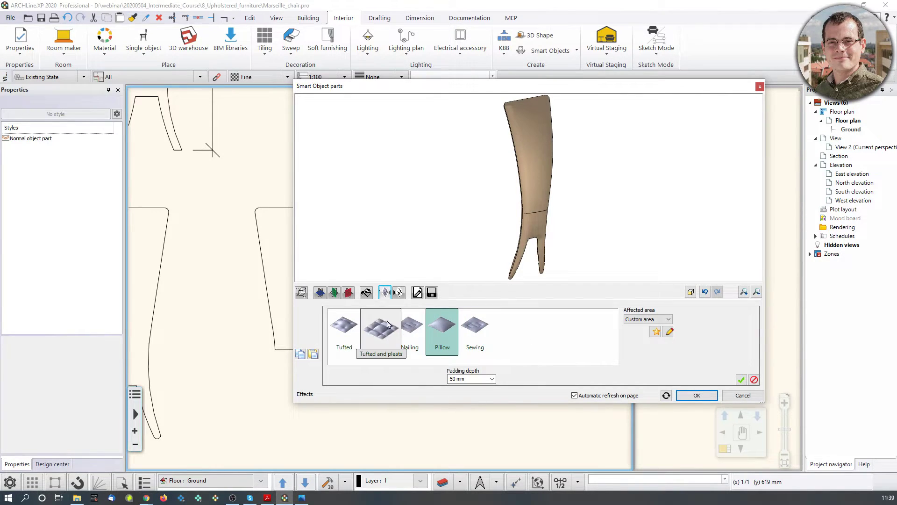
{"action": "left_click", "coordinate": [353, 338]}
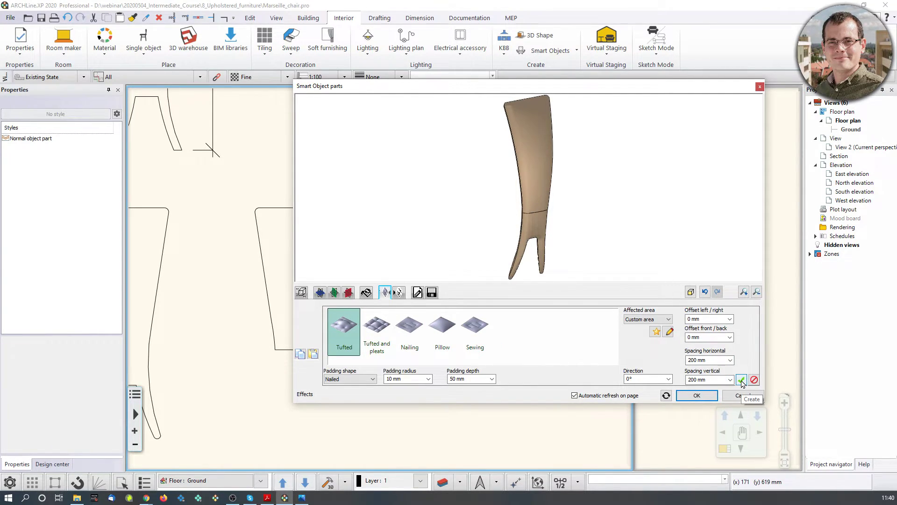
{"action": "left_click_drag", "start_coordinate": [559, 178], "coordinate": [541, 164]}
{"action": "scroll", "coordinate": [532, 179], "scroll_direction": "up", "scroll_amount": 3}
{"action": "scroll", "coordinate": [501, 212], "scroll_direction": "down", "scroll_amount": 3}
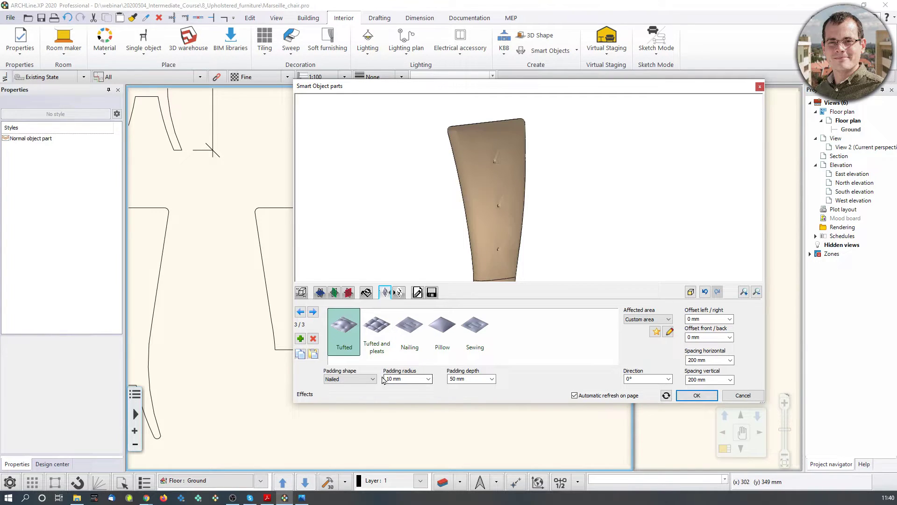
- Try the Pointed 1 and Pointed 3 padding shapes on the backrest's Tufted effect
{"action": "left_click", "coordinate": [348, 379]}
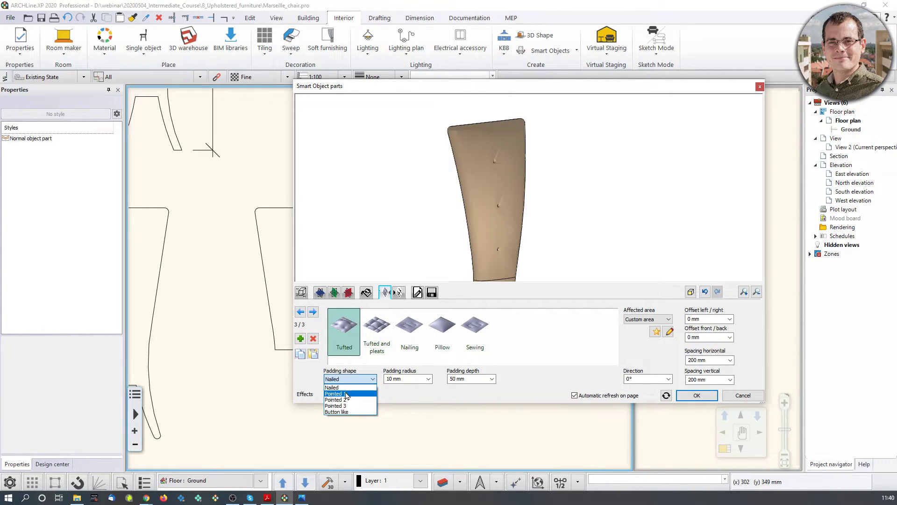
{"action": "left_click", "coordinate": [364, 394]}
{"action": "left_click", "coordinate": [369, 382]}
{"action": "left_click", "coordinate": [362, 406]}
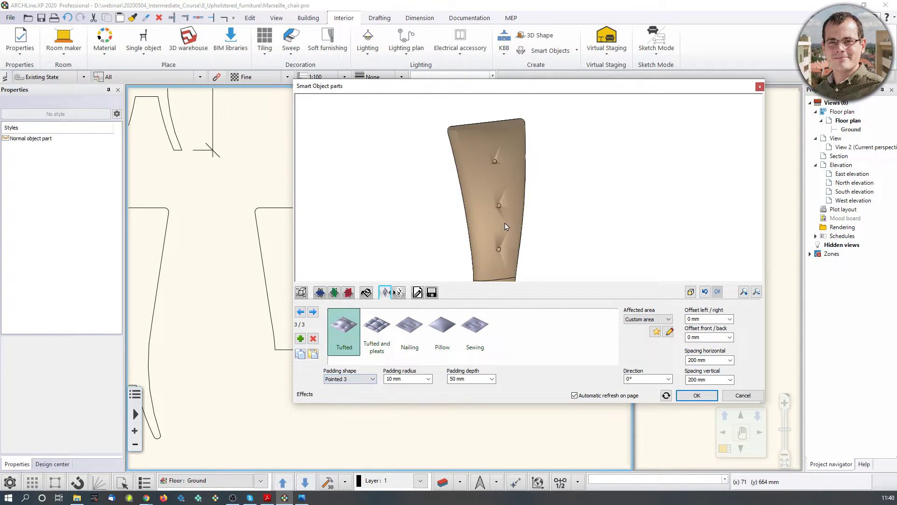
- Set the padding shape of the Tufted effect to Pointed 2 and inspect the tufting points on the backrest
{"action": "left_click", "coordinate": [374, 380]}
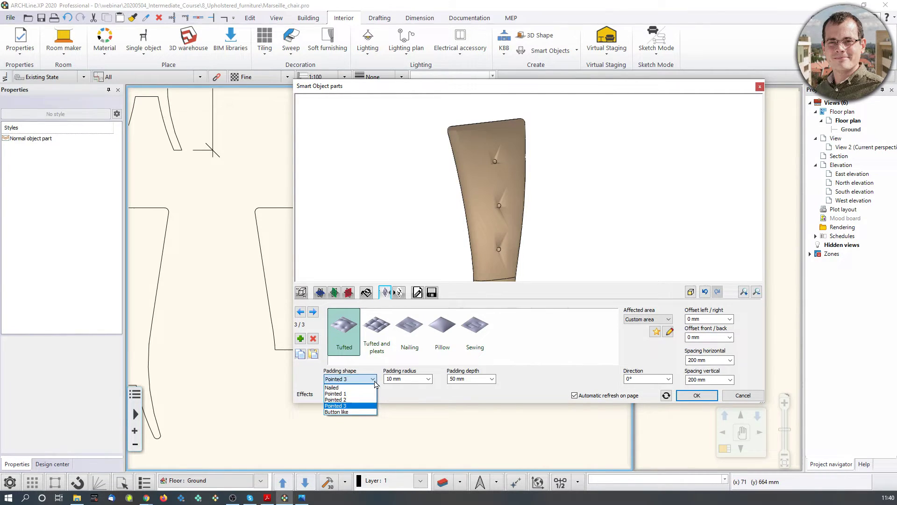
{"action": "left_click", "coordinate": [360, 400]}
{"action": "left_click", "coordinate": [373, 379]}
{"action": "left_click", "coordinate": [569, 233]}
{"action": "left_click_drag", "start_coordinate": [570, 234], "coordinate": [469, 215]}
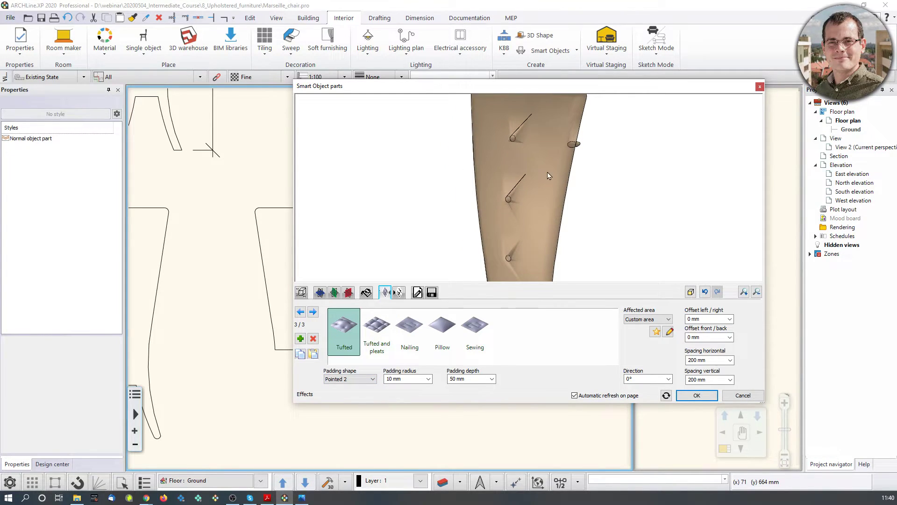
{"action": "left_click_drag", "start_coordinate": [570, 185], "coordinate": [588, 170]}
{"action": "mouse_move", "coordinate": [534, 167]}
{"action": "left_mouse_down"}
{"action": "mouse_move", "coordinate": [577, 164]}
{"action": "mouse_move", "coordinate": [533, 171]}
{"action": "left_mouse_up"}
{"action": "scroll", "coordinate": [533, 171], "scroll_direction": "down", "scroll_amount": 3}
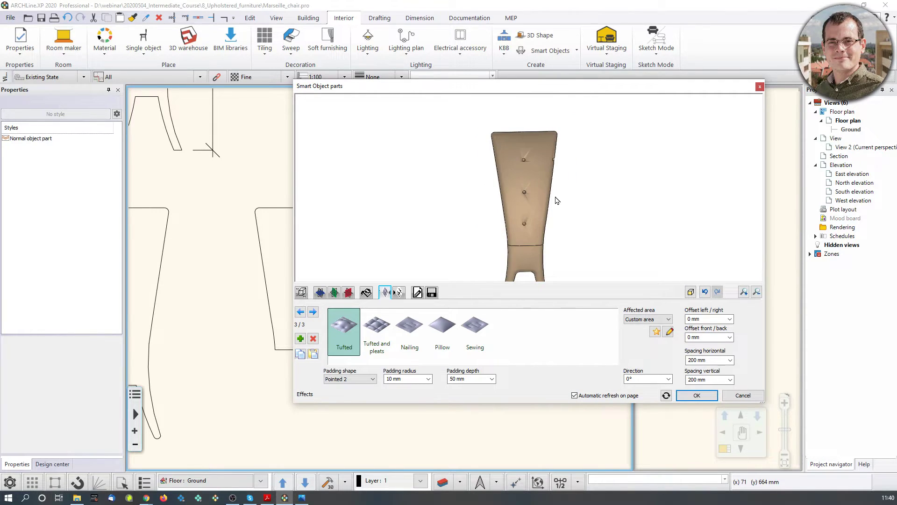
{"action": "scroll", "coordinate": [562, 176], "scroll_direction": "up", "scroll_amount": 3}
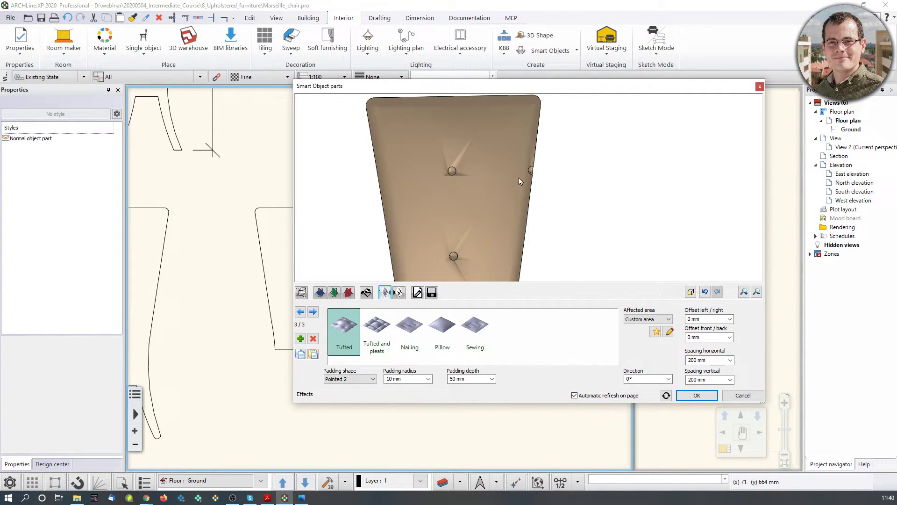
- Examine the tufting points on the backrest and look up the effect's offset and spacing values in the PDF manual in Adobe Acrobat Reader
{"action": "scroll", "coordinate": [521, 181], "scroll_direction": "up", "scroll_amount": 1}
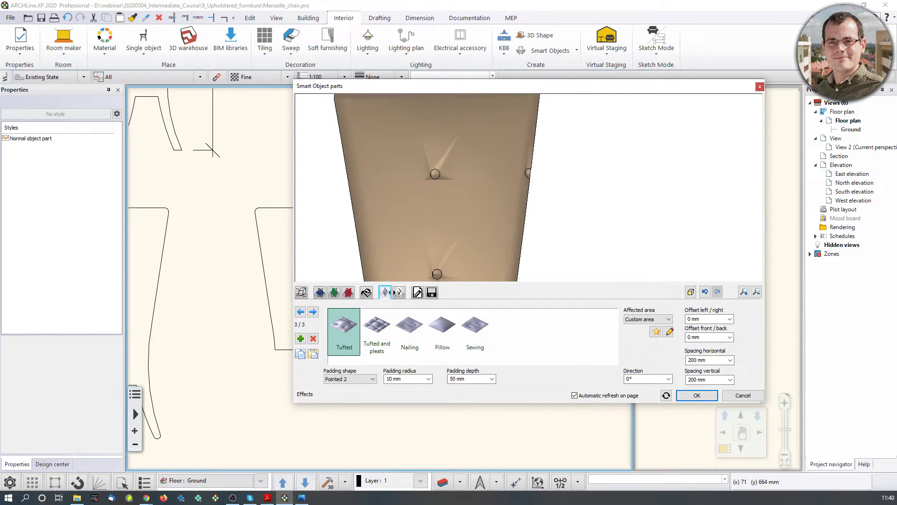
{"action": "scroll", "coordinate": [495, 180], "scroll_direction": "down", "scroll_amount": 2}
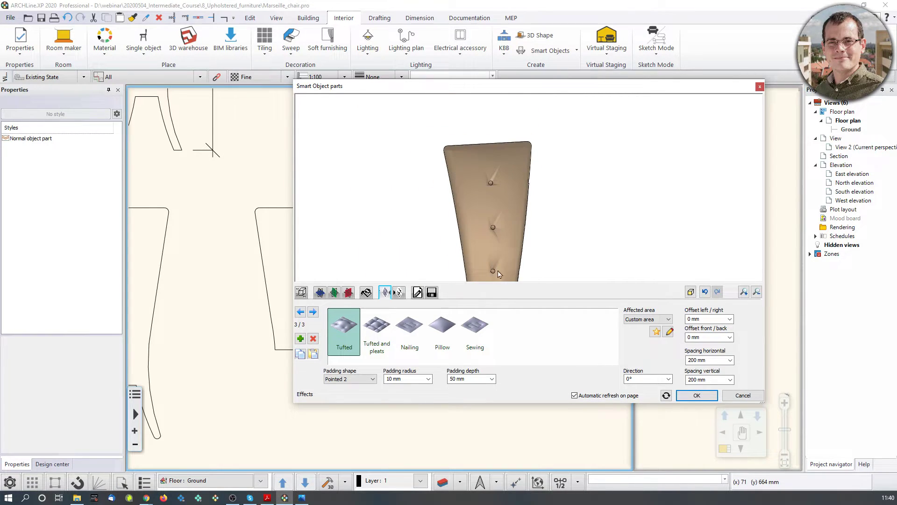
{"action": "middle_click_drag", "start_coordinate": [498, 273], "coordinate": [500, 226]}
{"action": "left_click_drag", "start_coordinate": [492, 128], "coordinate": [490, 157]}
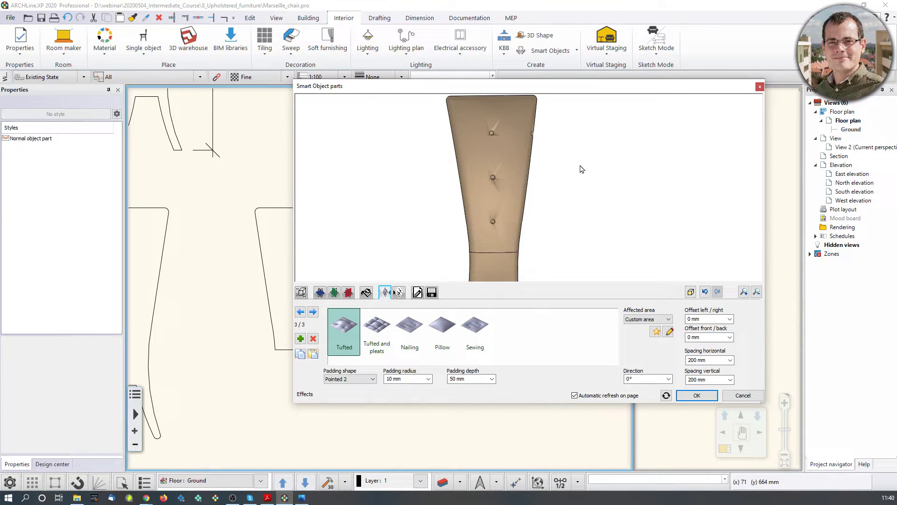
{"action": "left_click", "coordinate": [711, 319]}
{"action": "left_click", "coordinate": [271, 499]}
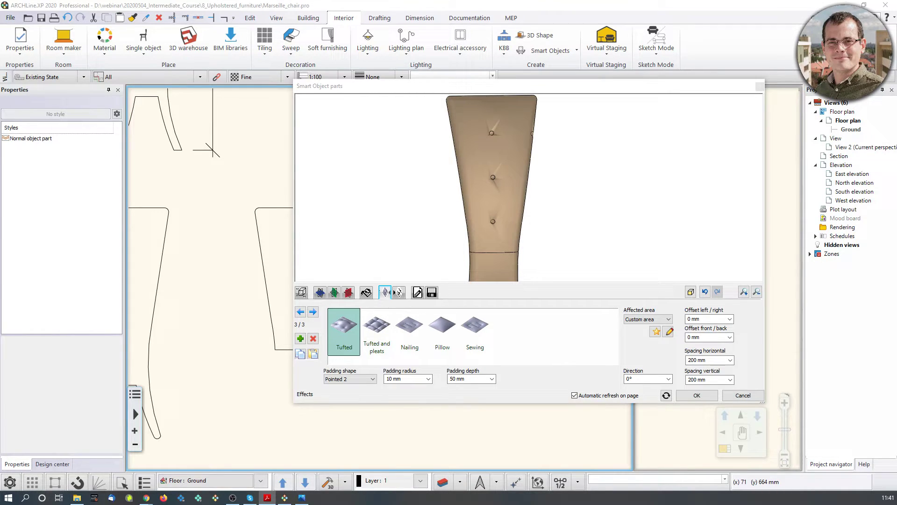
{"action": "key", "text": "alt+Tab"}
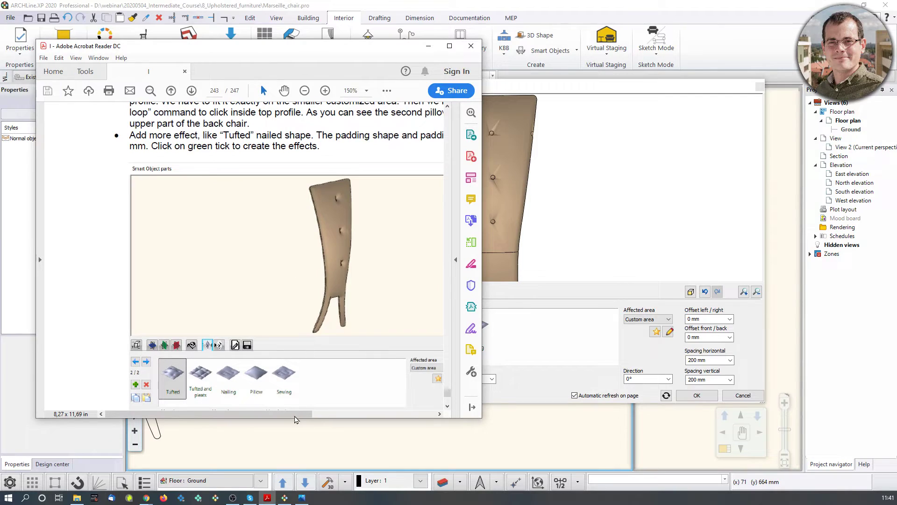
{"action": "left_click_drag", "start_coordinate": [294, 414], "coordinate": [405, 415]}
{"action": "scroll", "coordinate": [345, 281], "scroll_direction": "down", "scroll_amount": 2}
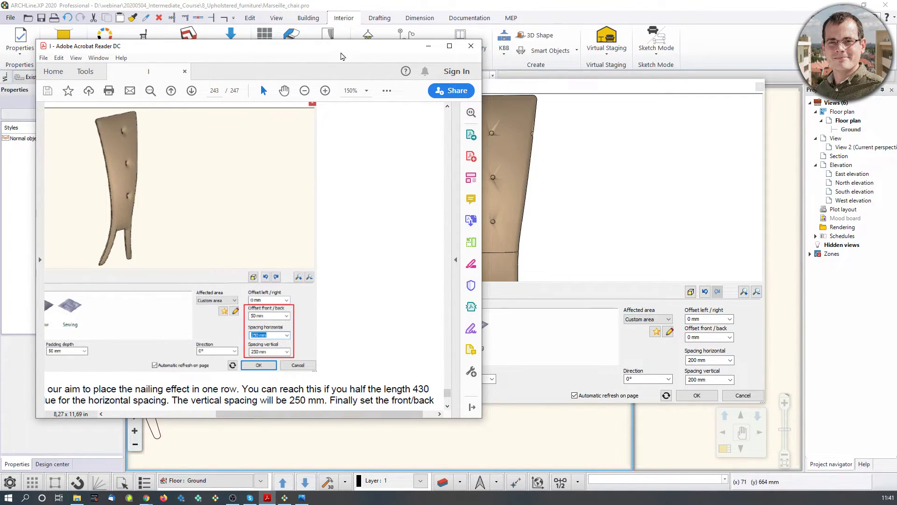
{"action": "key", "text": "alt+Tab"}
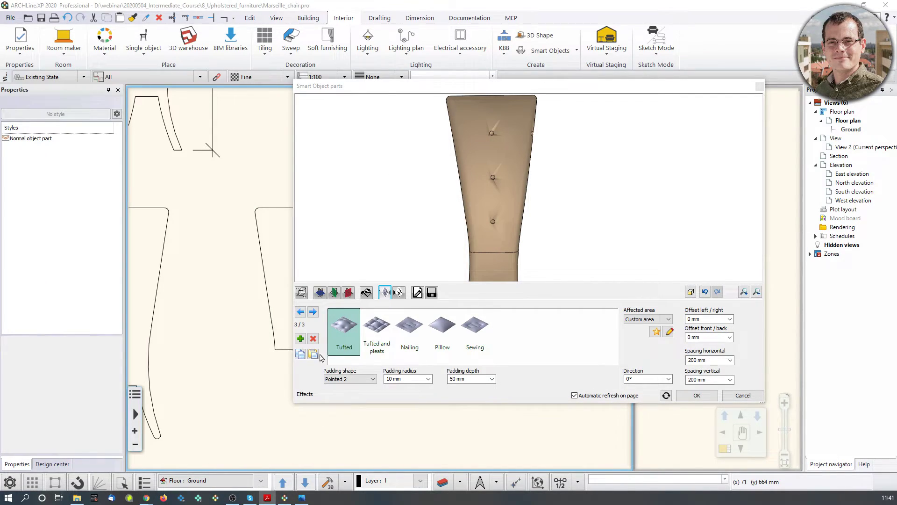
- Set the Tufted effect's front/back offset to 50 mm and refresh the backrest preview
{"action": "left_click", "coordinate": [704, 337]}
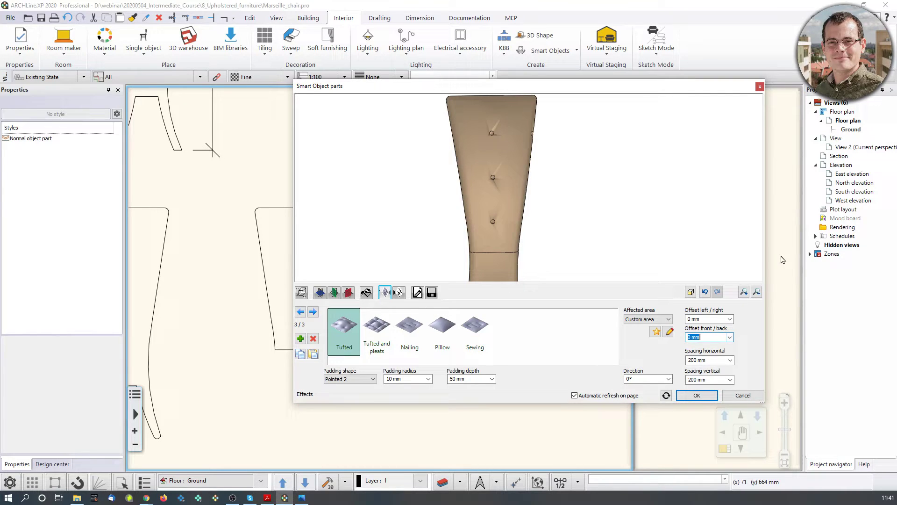
{"action": "type", "text": "50"}
{"action": "left_click", "coordinate": [666, 396]}
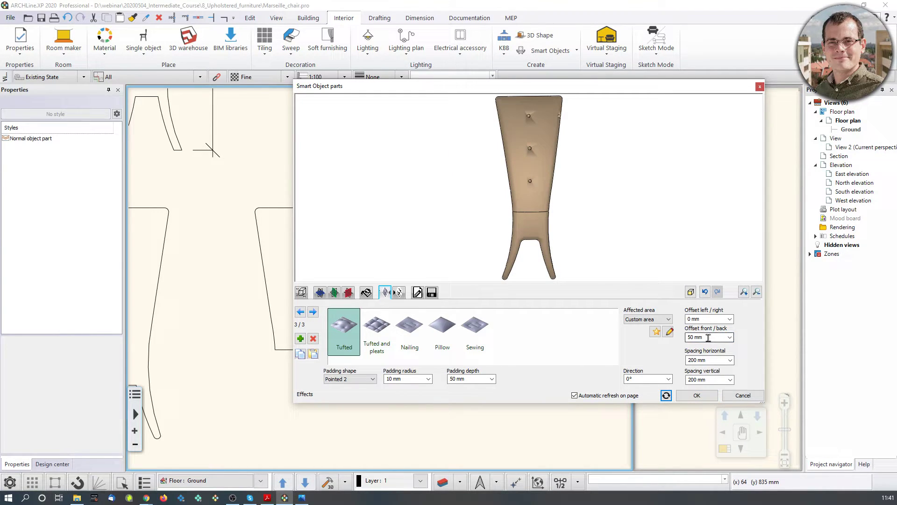
- Try a horizontal spacing of 250 mm for the backrest's Tufted effect
{"action": "left_click", "coordinate": [721, 360]}
{"action": "type", "text": "250"}
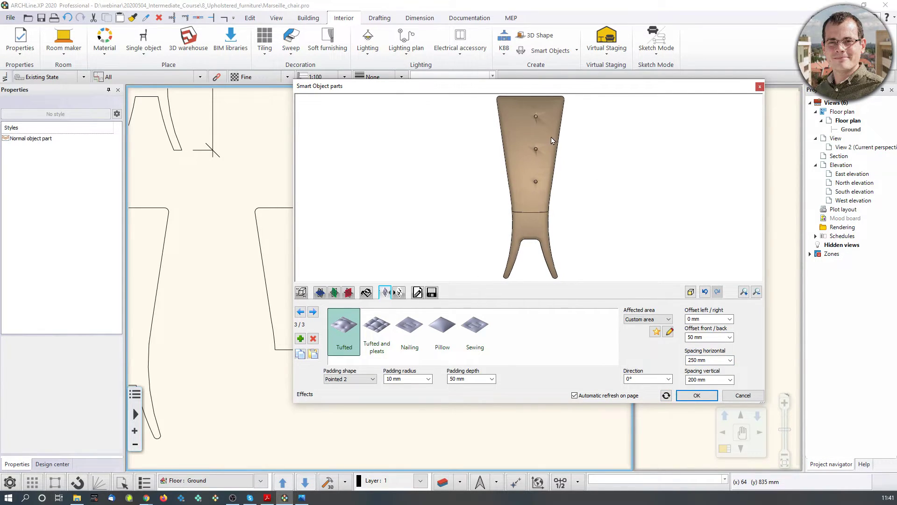
{"action": "scroll", "coordinate": [532, 124], "scroll_direction": "up", "scroll_amount": 2}
{"action": "scroll", "coordinate": [531, 123], "scroll_direction": "up", "scroll_amount": 1}
- Set the Tufted effect's horizontal spacing to 230 mm and inspect the row of tufting points on the backrest
{"action": "left_click", "coordinate": [709, 361]}
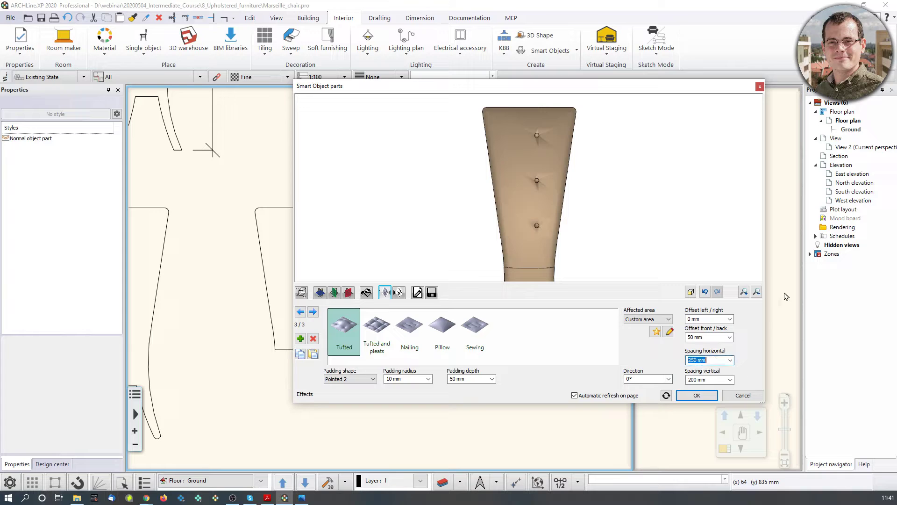
{"action": "type", "text": "2"}
{"action": "left_click_drag", "start_coordinate": [535, 139], "coordinate": [560, 154]}
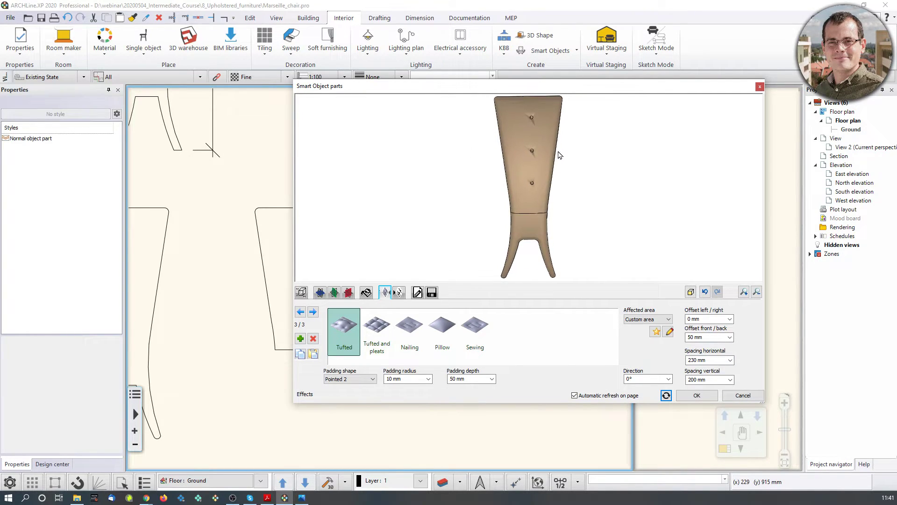
{"action": "scroll", "coordinate": [536, 147], "scroll_direction": "up", "scroll_amount": 6}
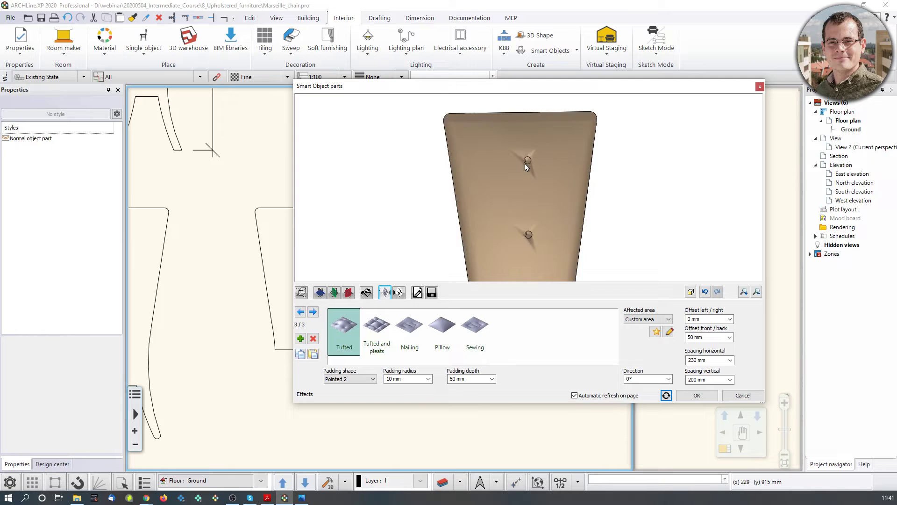
{"action": "scroll", "coordinate": [530, 196], "scroll_direction": "down", "scroll_amount": 2}
{"action": "scroll", "coordinate": [529, 194], "scroll_direction": "down", "scroll_amount": 4}
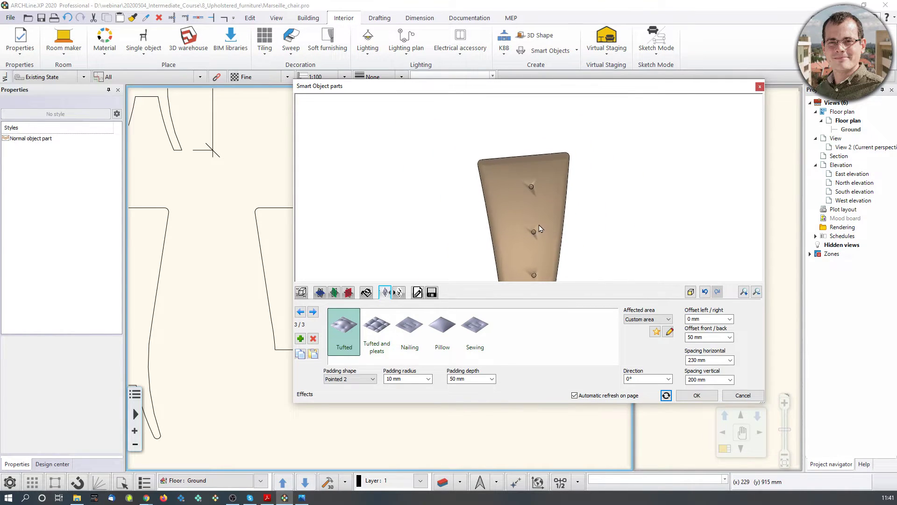
- Change the Tufted effect's padding shape to Nailed and inspect the tufting points up close
{"action": "left_click", "coordinate": [367, 379]}
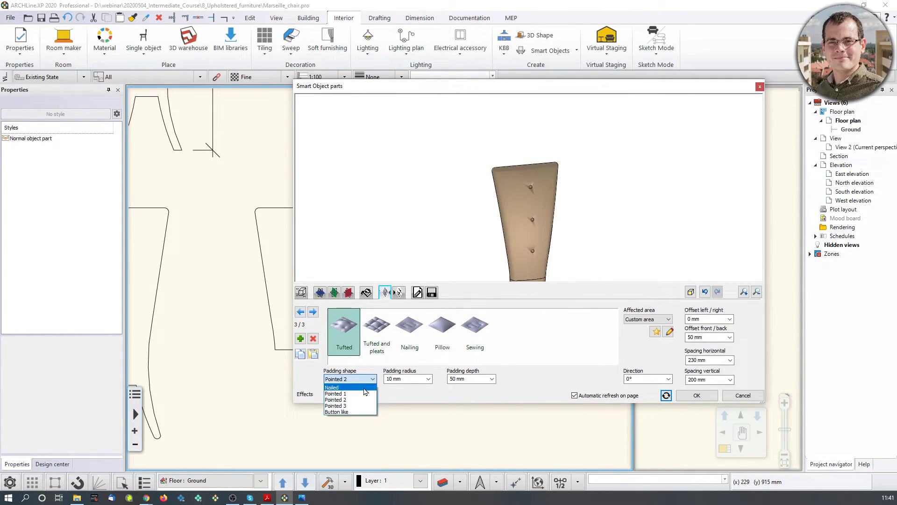
{"action": "left_click", "coordinate": [367, 392]}
{"action": "scroll", "coordinate": [545, 221], "scroll_direction": "up", "scroll_amount": 5}
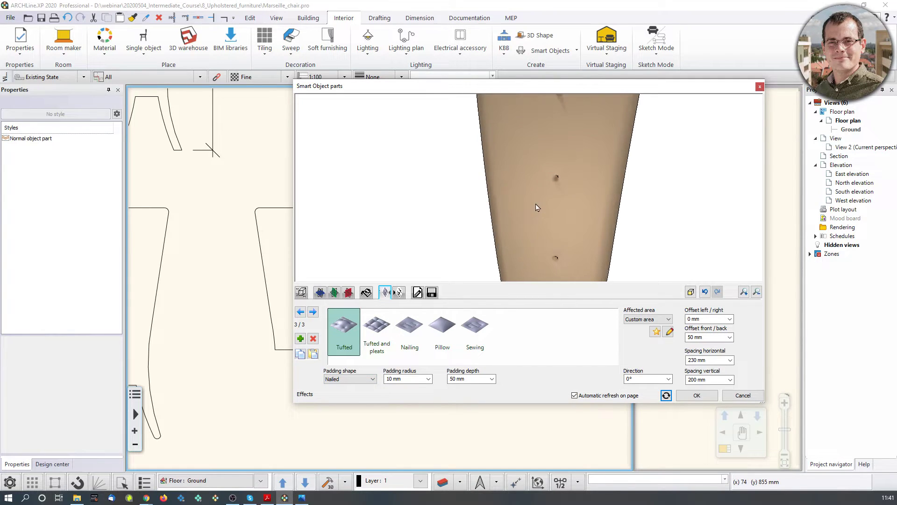
{"action": "scroll", "coordinate": [555, 178], "scroll_direction": "down", "scroll_amount": 2}
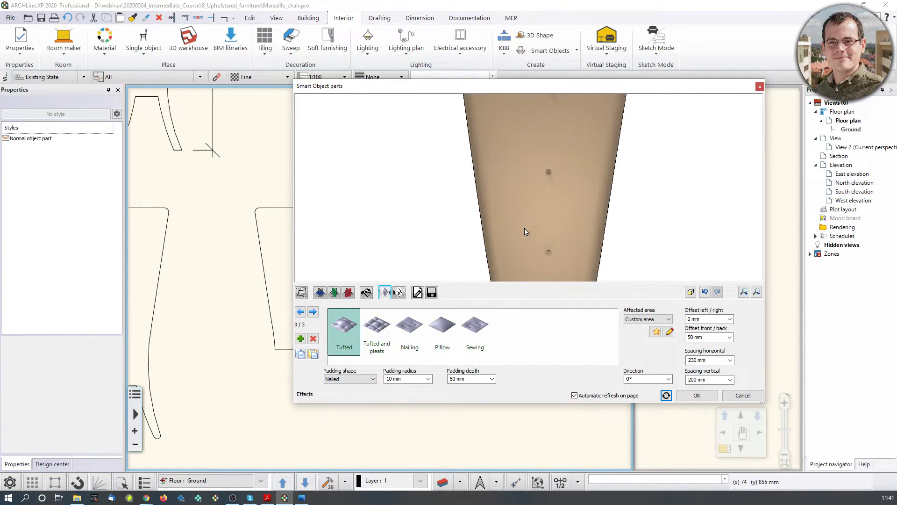
- Set the padding radius of the Nailed tufting to 50 mm and inspect the backrest from an angle
{"action": "left_click", "coordinate": [415, 380]}
{"action": "type", "text": "50"}
{"action": "key", "text": "Return"}
{"action": "left_click_drag", "start_coordinate": [596, 181], "coordinate": [558, 166]}
{"action": "scroll", "coordinate": [576, 173], "scroll_direction": "down", "scroll_amount": 2}
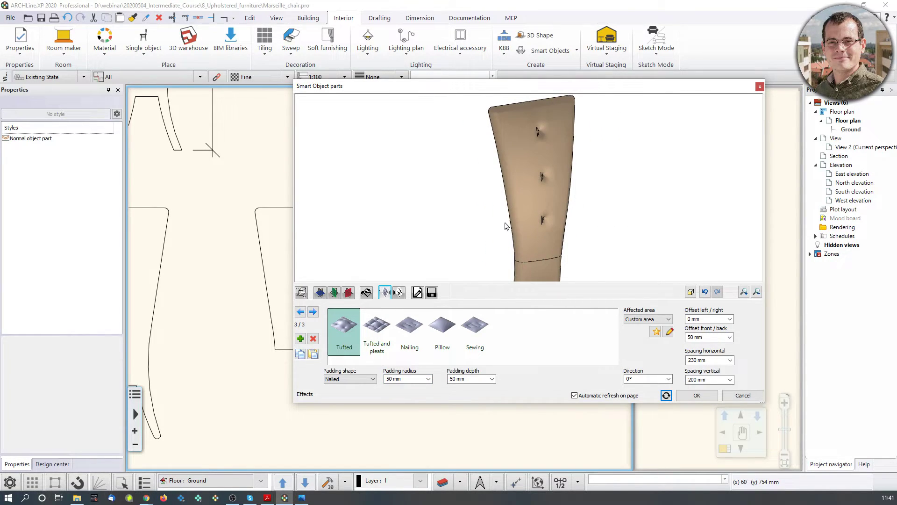
- Apply the Textil-linen2 material to the backrest and check it from several angles
{"action": "left_click", "coordinate": [367, 292]}
{"action": "left_click", "coordinate": [606, 325]}
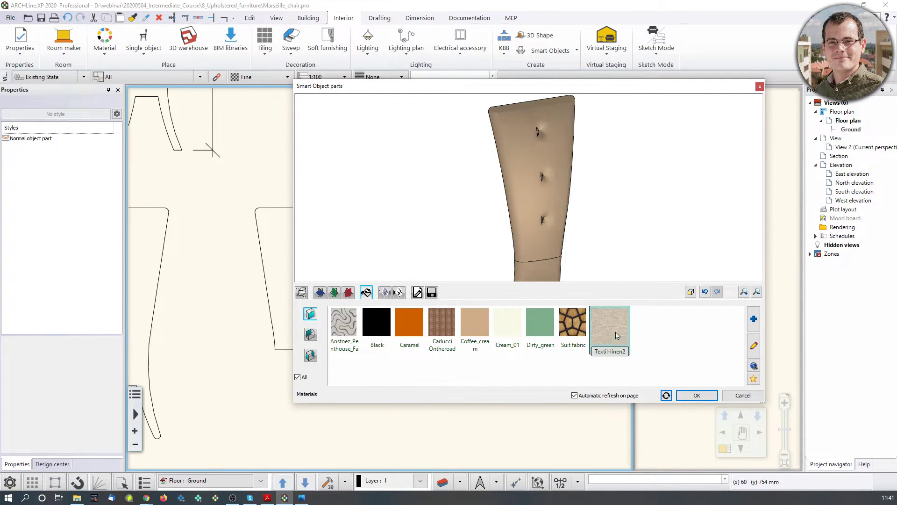
{"action": "scroll", "coordinate": [615, 216], "scroll_direction": "down", "scroll_amount": 3}
{"action": "left_click_drag", "start_coordinate": [553, 222], "coordinate": [601, 215]}
{"action": "scroll", "coordinate": [526, 189], "scroll_direction": "up", "scroll_amount": 2}
{"action": "scroll", "coordinate": [525, 186], "scroll_direction": "up", "scroll_amount": 1}
{"action": "left_click_drag", "start_coordinate": [526, 186], "coordinate": [564, 193]}
{"action": "scroll", "coordinate": [565, 193], "scroll_direction": "down", "scroll_amount": 2}
{"action": "middle_click_drag", "start_coordinate": [509, 260], "coordinate": [507, 236]}
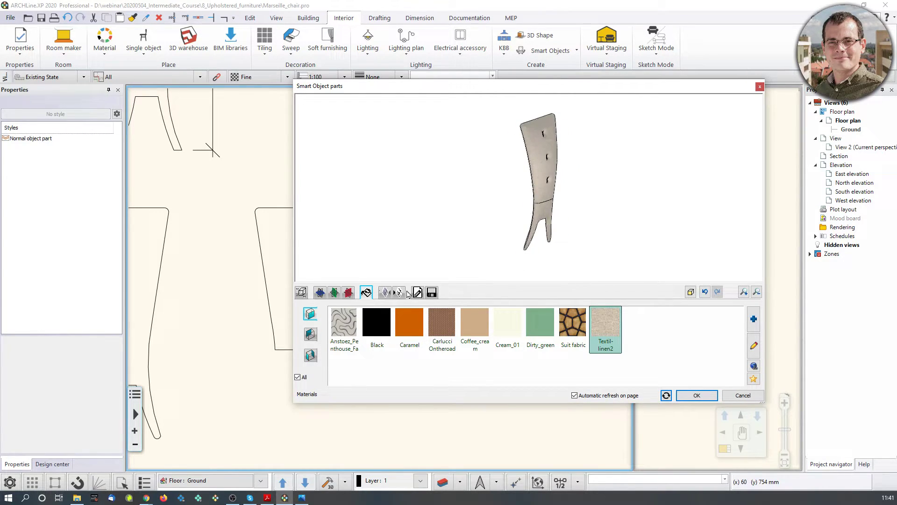
- Start saving the backrest as a new library item with the name Marseille_chair_backrest
{"action": "left_click", "coordinate": [417, 292]}
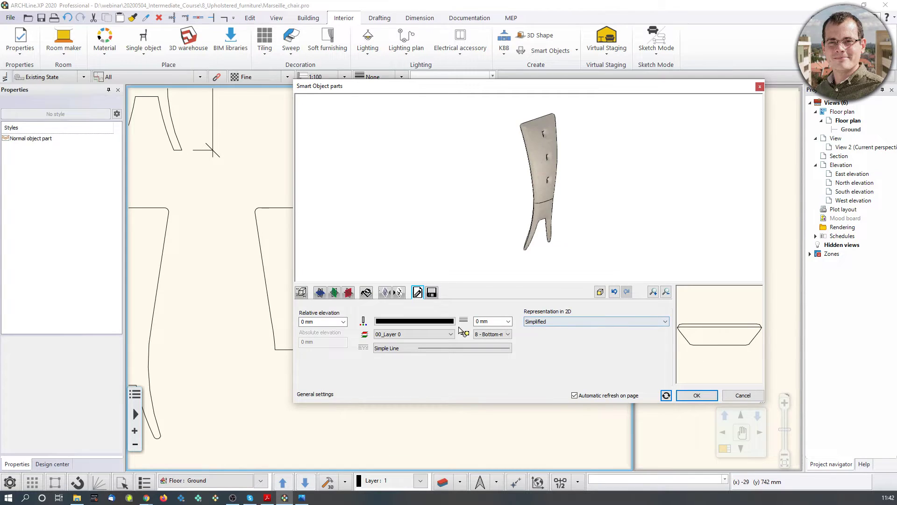
{"action": "left_click_drag", "start_coordinate": [517, 201], "coordinate": [588, 192]}
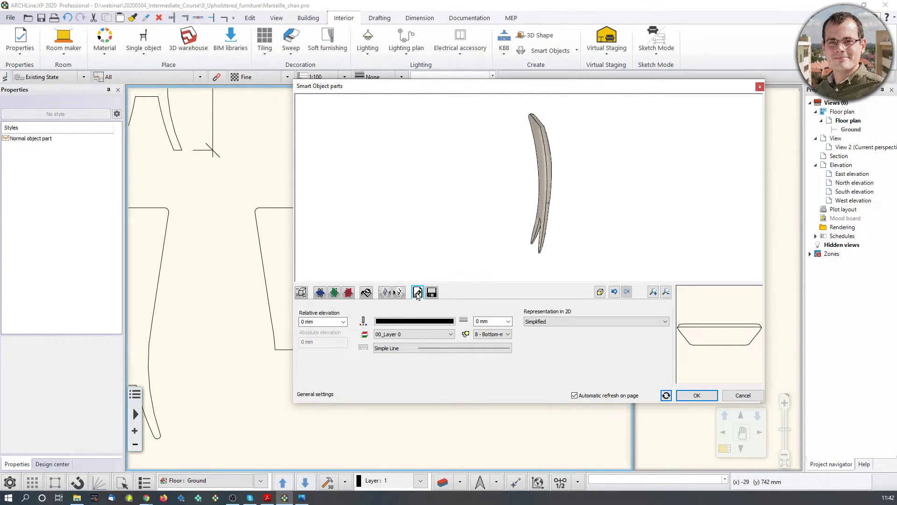
{"action": "left_click", "coordinate": [431, 292]}
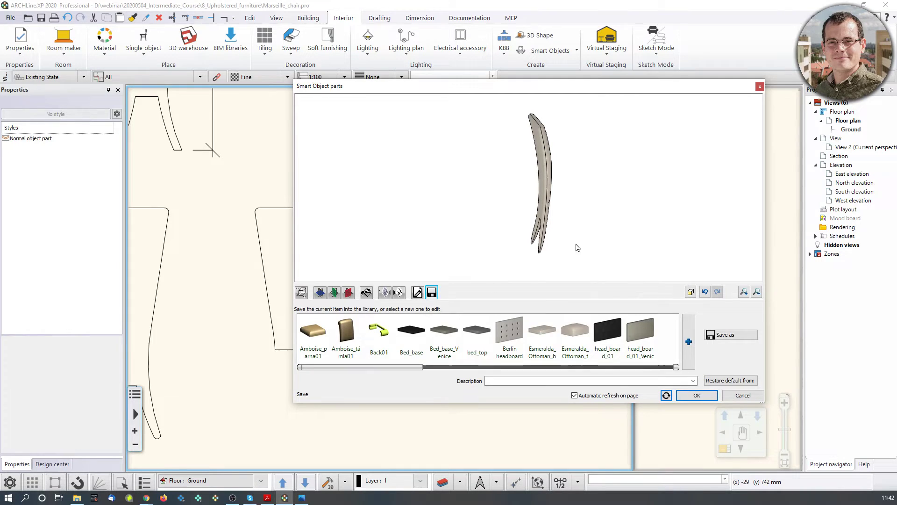
{"action": "left_click", "coordinate": [728, 335]}
{"action": "type", "text": "Ma"}
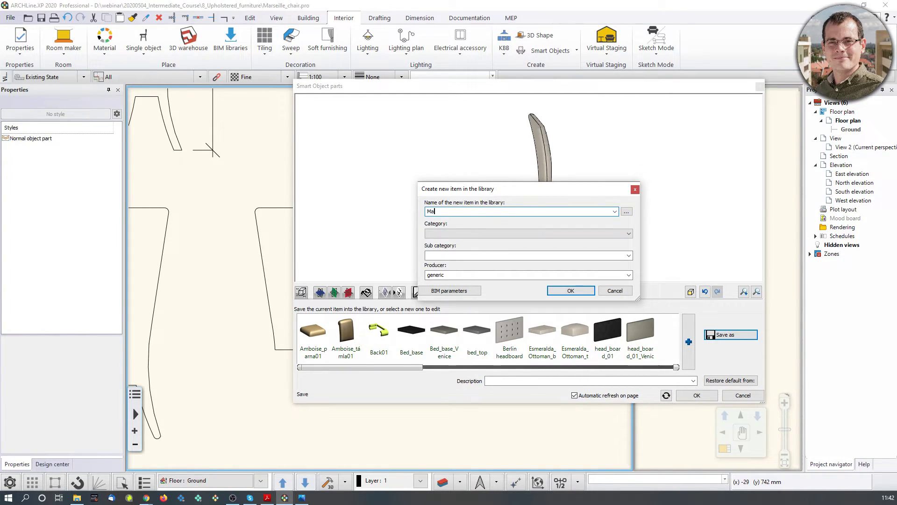
{"action": "type", "text": "rseille_chair_backrest"}
- Assign the library item to category MY and sub category Marseille, and save it
{"action": "left_click", "coordinate": [433, 234]}
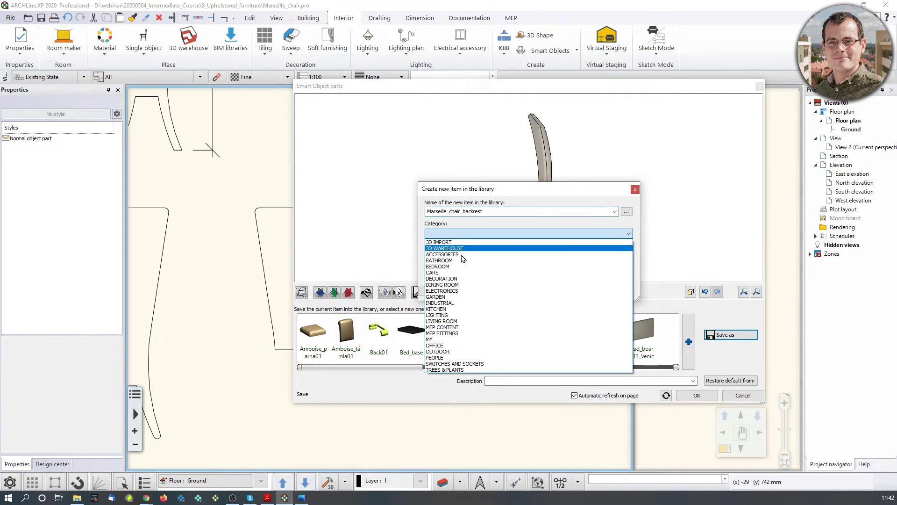
{"action": "left_click", "coordinate": [458, 332]}
{"action": "left_click", "coordinate": [460, 233]}
{"action": "left_click", "coordinate": [459, 341]}
{"action": "left_click", "coordinate": [456, 255]}
{"action": "type", "text": "Mar"}
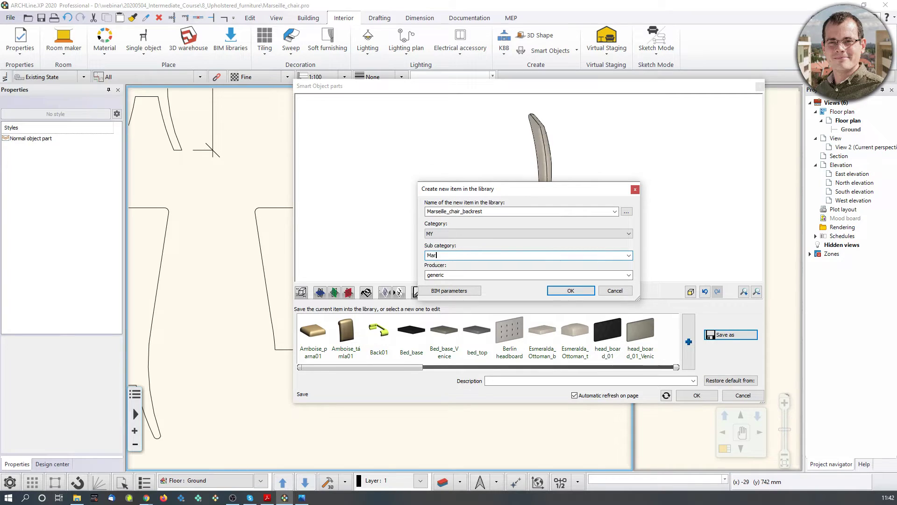
{"action": "type", "text": "seille"}
{"action": "left_click", "coordinate": [571, 290]}
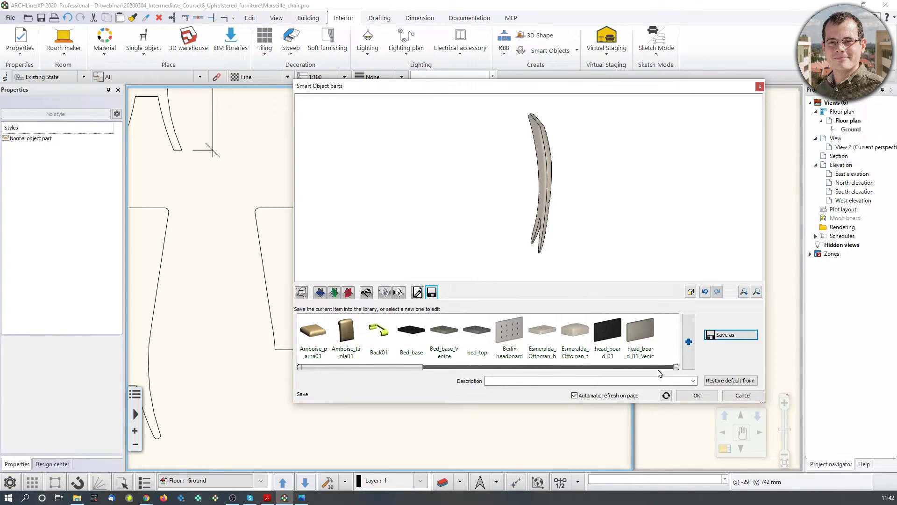
- Accept the backrest part settings and place the backrest in the floor plan just above the seat outline
{"action": "left_click", "coordinate": [696, 395]}
{"action": "left_click", "coordinate": [427, 210]}
{"action": "key", "text": "Escape"}
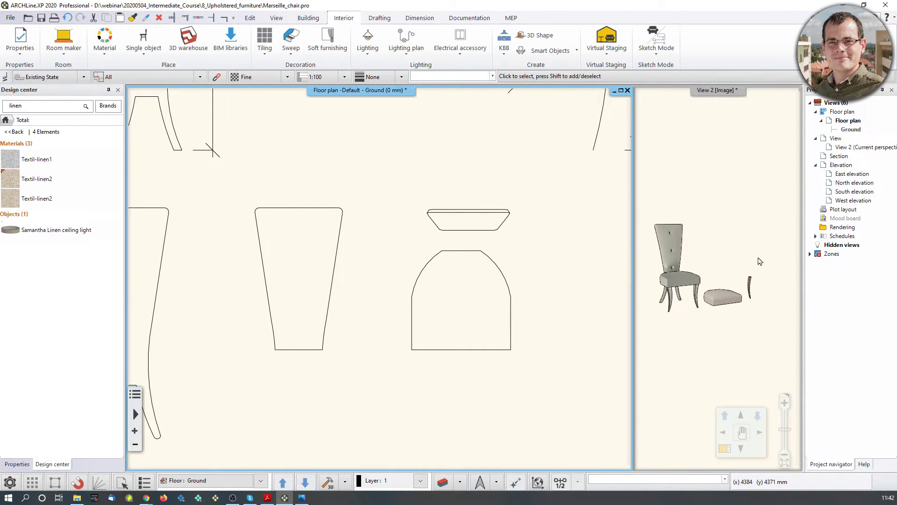
{"action": "scroll", "coordinate": [719, 285], "scroll_direction": "down", "scroll_amount": 3}
{"action": "scroll", "coordinate": [719, 286], "scroll_direction": "down", "scroll_amount": 4}
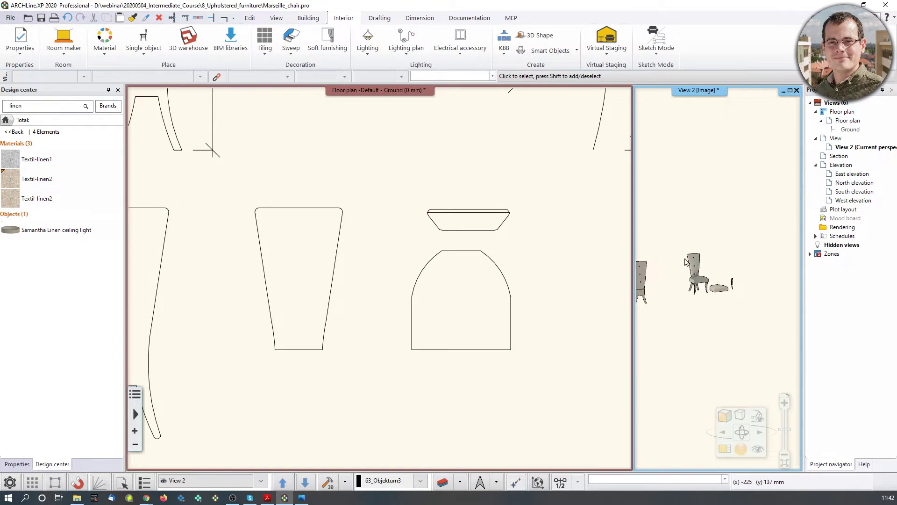
- Move the backrest in the floor plan to just above the rightmost seat, next to the finished chair
{"action": "left_click", "coordinate": [467, 218]}
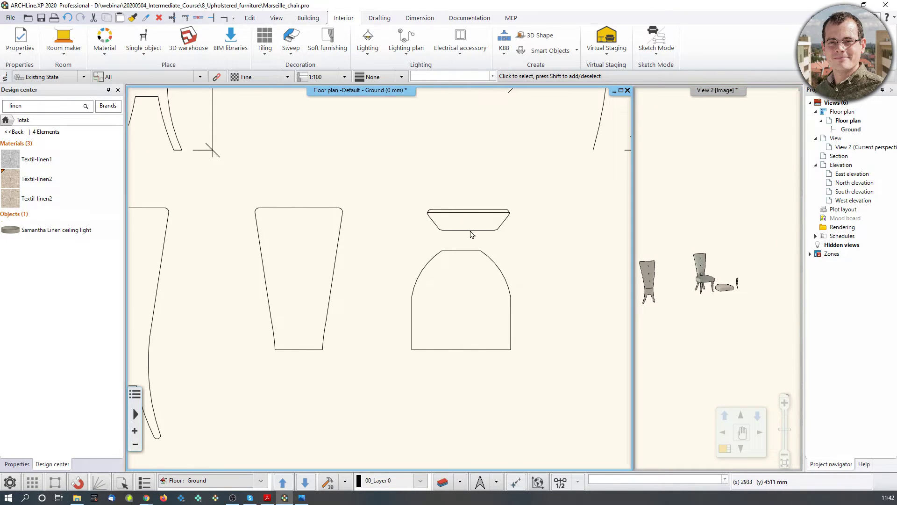
{"action": "left_click", "coordinate": [469, 230]}
{"action": "left_click", "coordinate": [489, 228]}
{"action": "scroll", "coordinate": [420, 229], "scroll_direction": "down", "scroll_amount": 5}
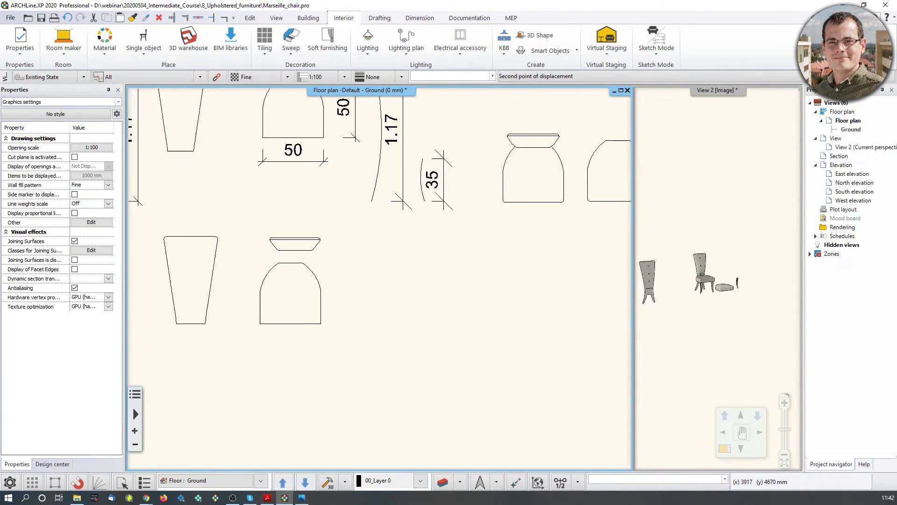
{"action": "scroll", "coordinate": [420, 229], "scroll_direction": "up", "scroll_amount": 3}
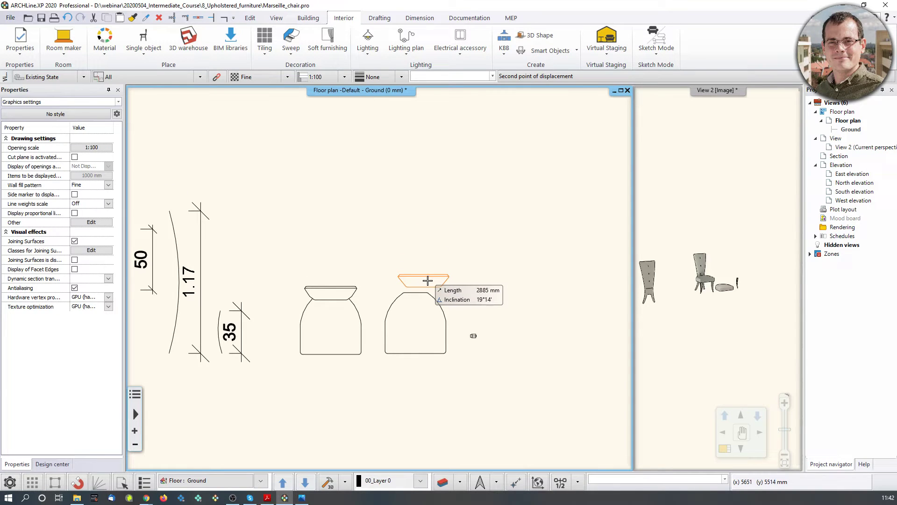
{"action": "left_click", "coordinate": [423, 283]}
{"action": "right_click", "coordinate": [474, 336]}
- Swap View 2 into the main drawing area and examine the backrest's position relative to the seat and leg
{"action": "left_click", "coordinate": [704, 254]}
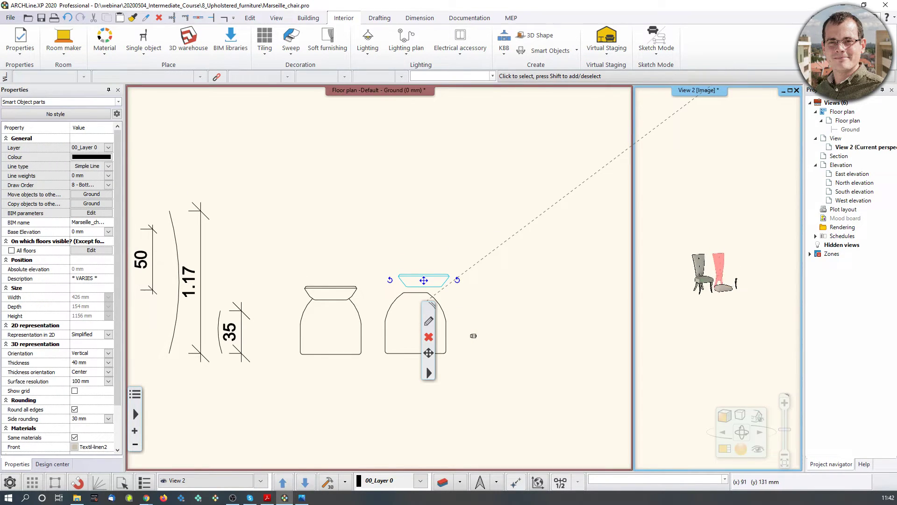
{"action": "left_click", "coordinate": [724, 449]}
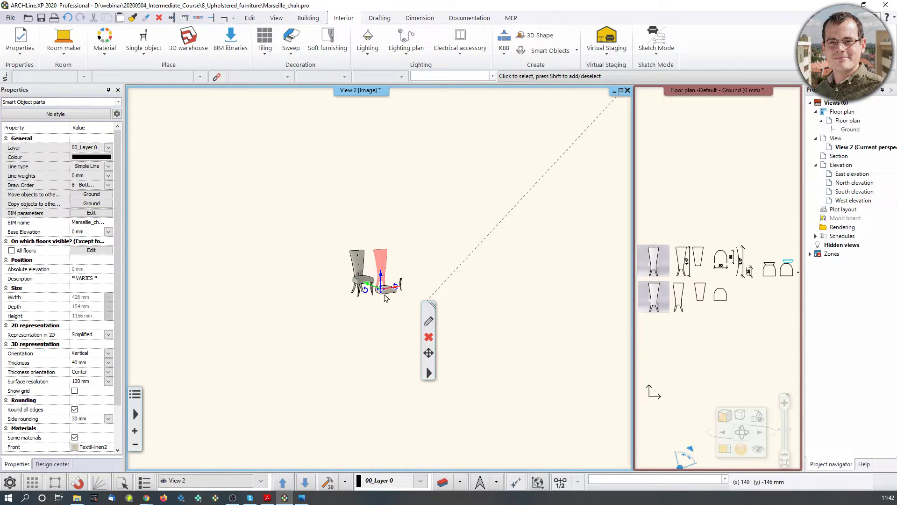
{"action": "scroll", "coordinate": [362, 285], "scroll_direction": "down", "scroll_amount": 3}
{"action": "scroll", "coordinate": [362, 284], "scroll_direction": "up", "scroll_amount": 5}
{"action": "scroll", "coordinate": [362, 284], "scroll_direction": "down", "scroll_amount": 2}
{"action": "scroll", "coordinate": [362, 285], "scroll_direction": "up", "scroll_amount": 2}
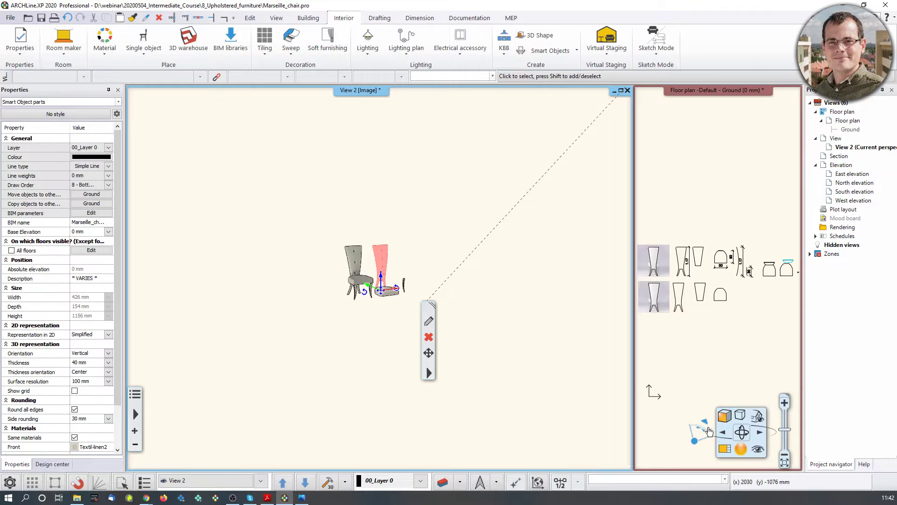
- Turn View 2 to examine the loose backrest beside the finished chair, seat and leg, and clear the selection
{"action": "left_click_drag", "start_coordinate": [706, 425], "coordinate": [690, 434]}
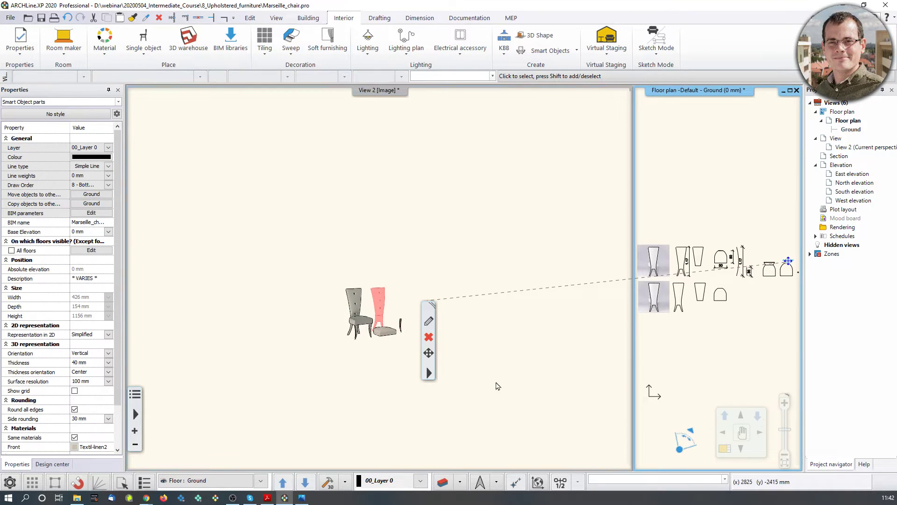
{"action": "scroll", "coordinate": [387, 347], "scroll_direction": "down", "scroll_amount": 4}
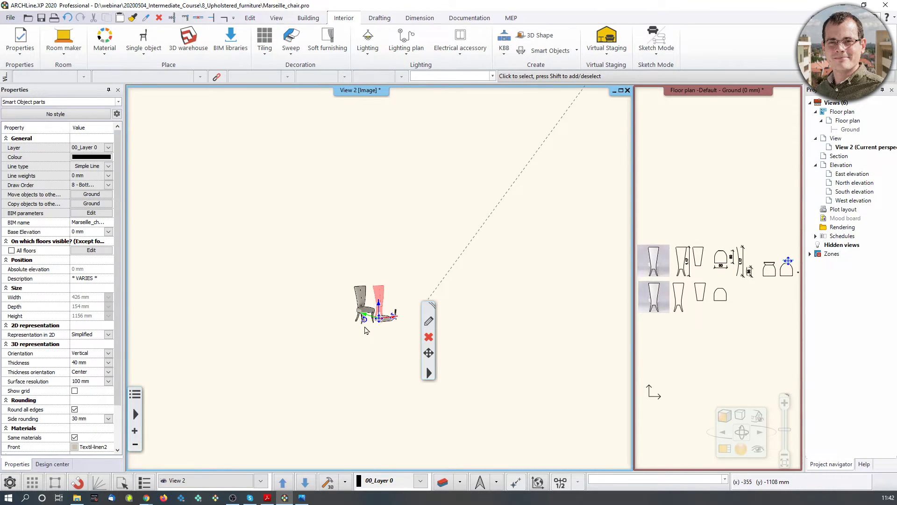
{"action": "middle_click_drag", "start_coordinate": [381, 286], "coordinate": [382, 280]}
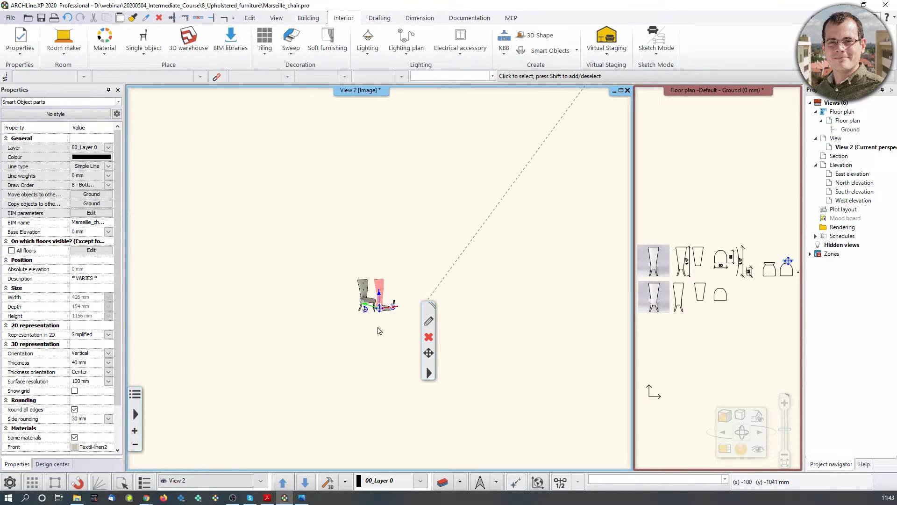
{"action": "left_click_drag", "start_coordinate": [375, 338], "coordinate": [370, 210]}
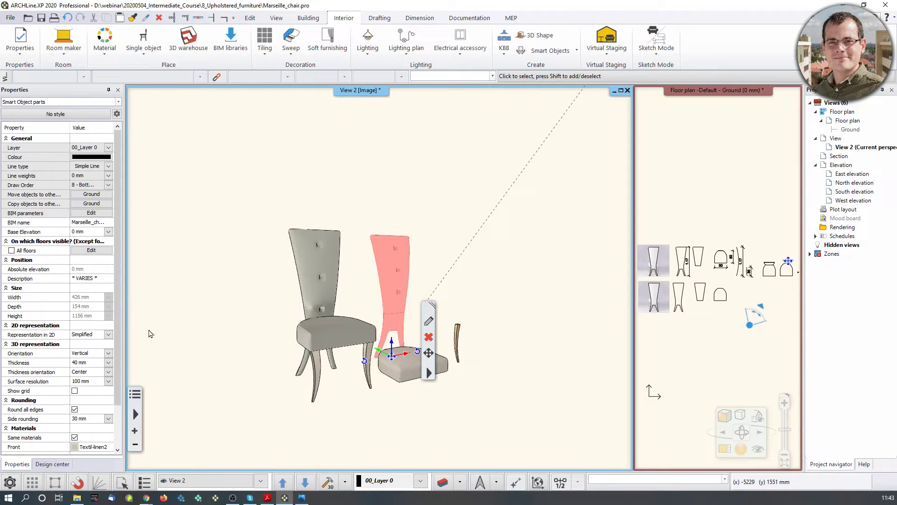
{"action": "mouse_move", "coordinate": [387, 333]}
{"action": "left_mouse_down"}
{"action": "mouse_move", "coordinate": [387, 380]}
{"action": "mouse_move", "coordinate": [387, 305]}
{"action": "mouse_move", "coordinate": [387, 333]}
{"action": "left_mouse_up"}
{"action": "left_click", "coordinate": [497, 181]}
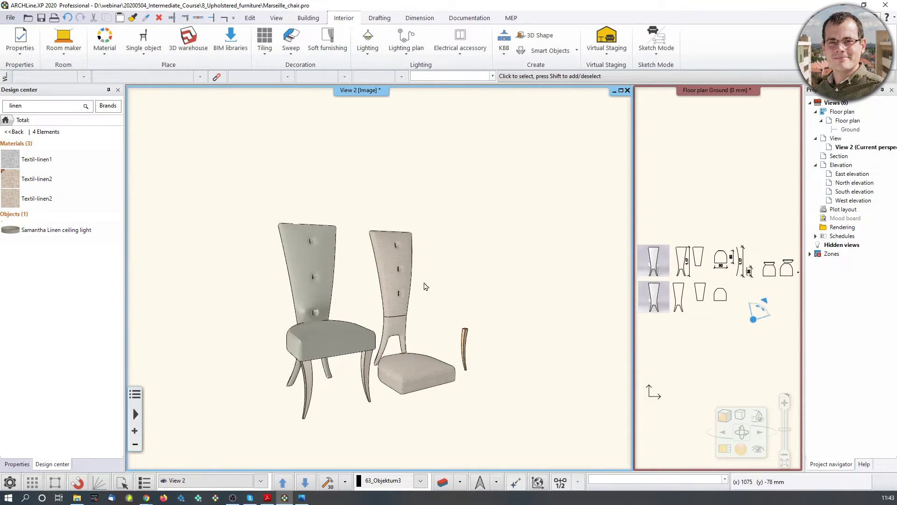
{"action": "left_click", "coordinate": [326, 335]}
{"action": "left_click", "coordinate": [508, 278]}
{"action": "left_click", "coordinate": [571, 50]}
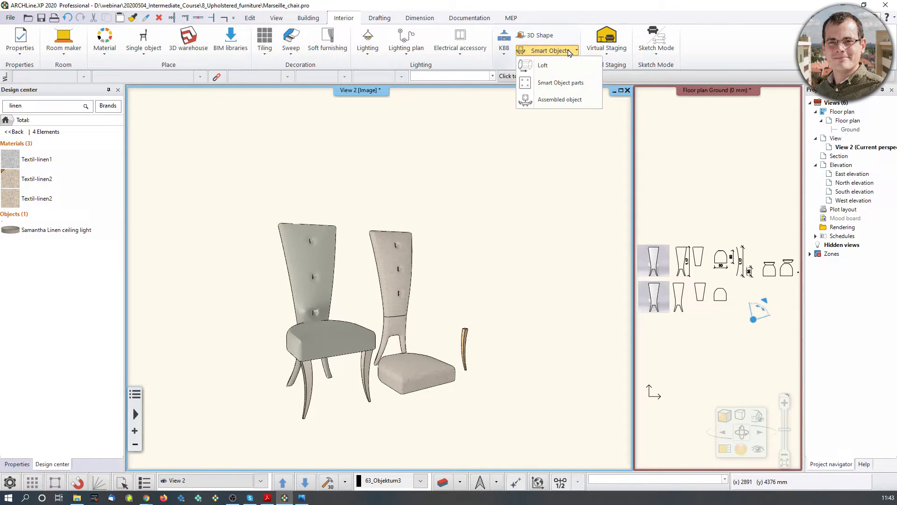
{"action": "left_click", "coordinate": [561, 83]}
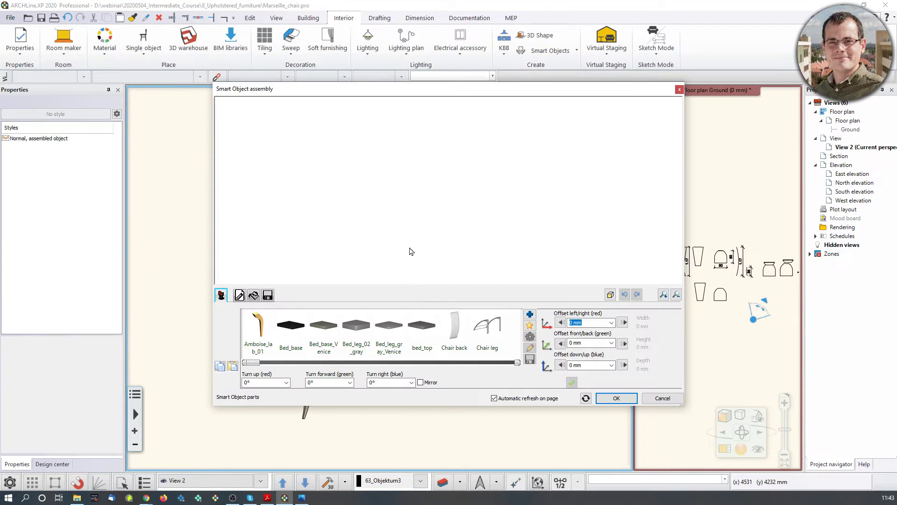
{"action": "left_click", "coordinate": [679, 89]}
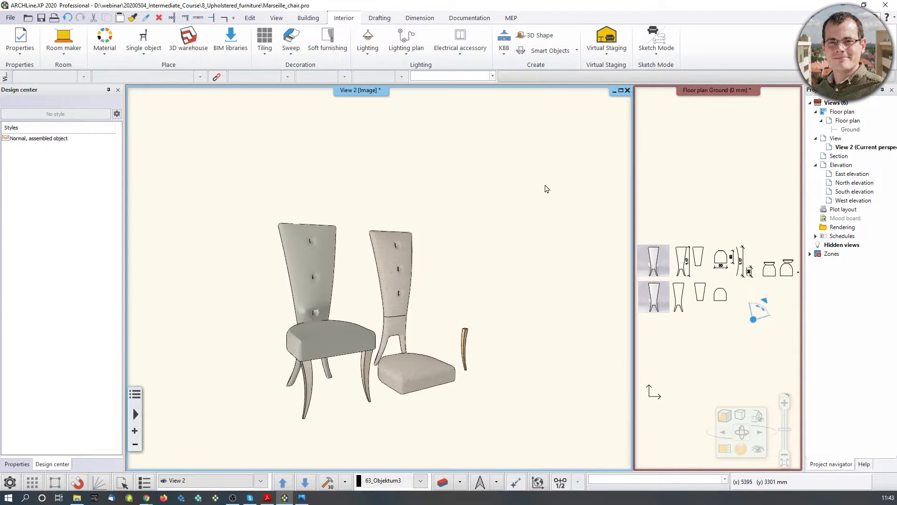
- Open the finished chair in the Smart Object assembly editor, inspect its backrest, seat and leg offsets, and close it without changes
{"action": "double_click", "coordinate": [327, 341]}
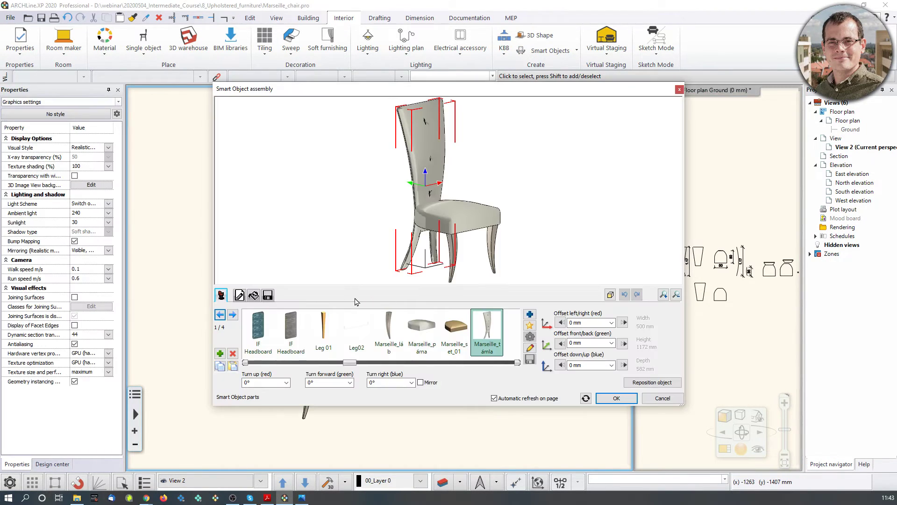
{"action": "left_click", "coordinate": [472, 222]}
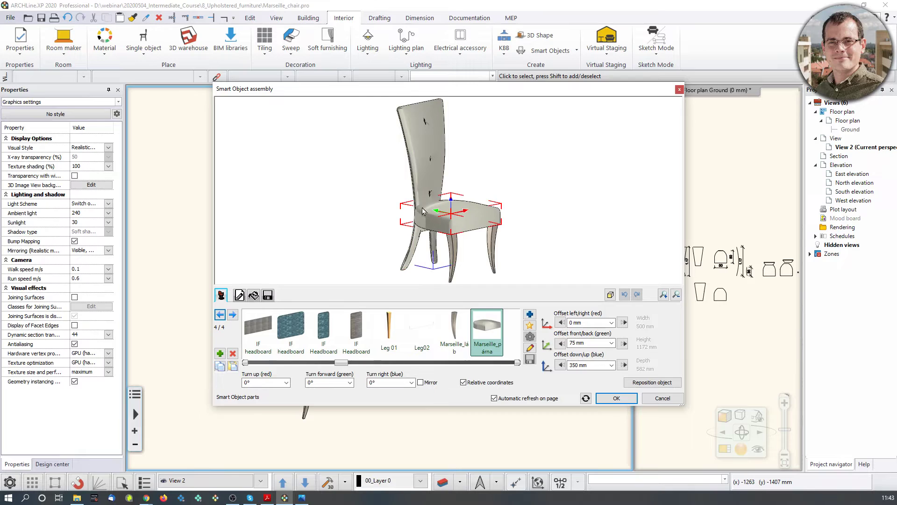
{"action": "left_click", "coordinate": [423, 164]}
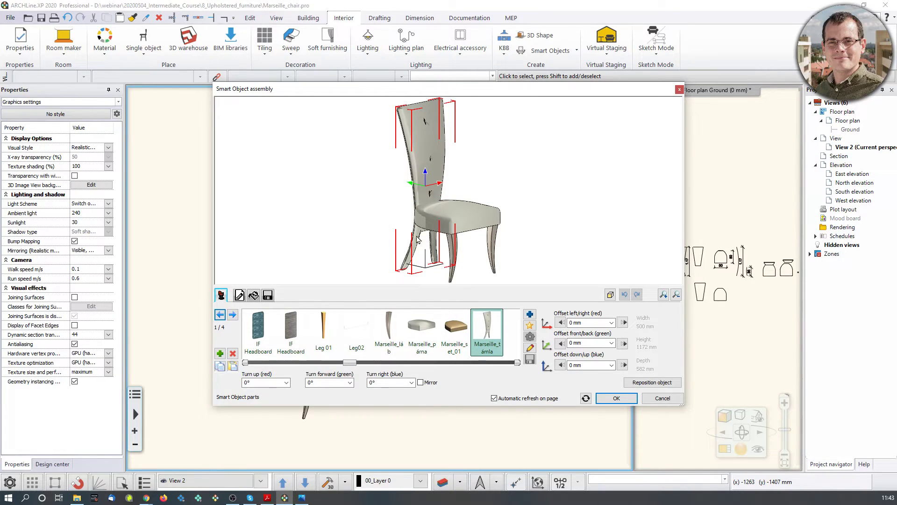
{"action": "left_click", "coordinate": [476, 223]}
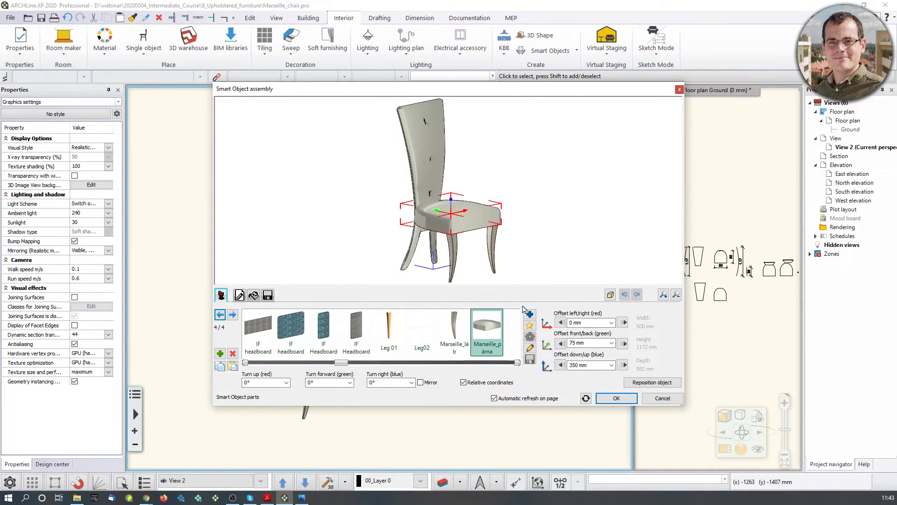
{"action": "left_click", "coordinate": [457, 261]}
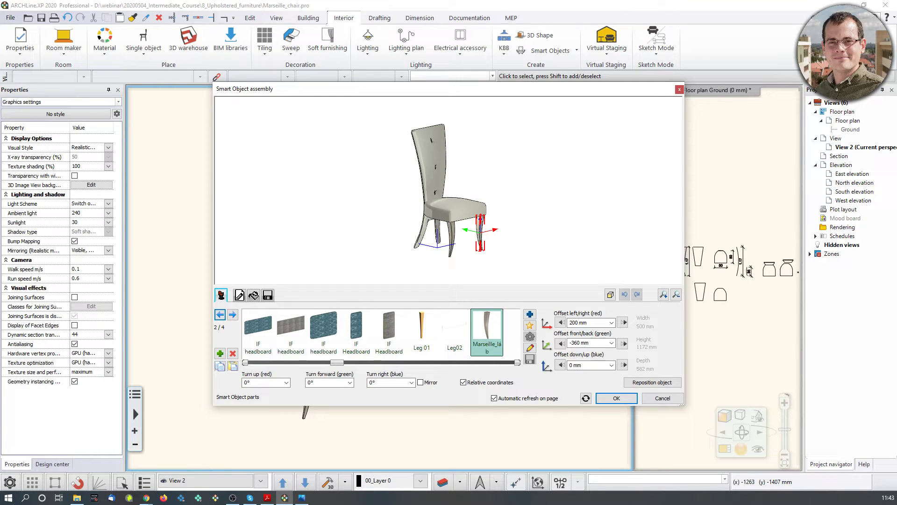
{"action": "left_click", "coordinate": [663, 398]}
- Switch to Adobe Acrobat Reader and look at the reference photo of the white tufted chair
{"action": "left_click", "coordinate": [267, 497]}
{"action": "left_click_drag", "start_coordinate": [485, 74], "coordinate": [484, 74]}
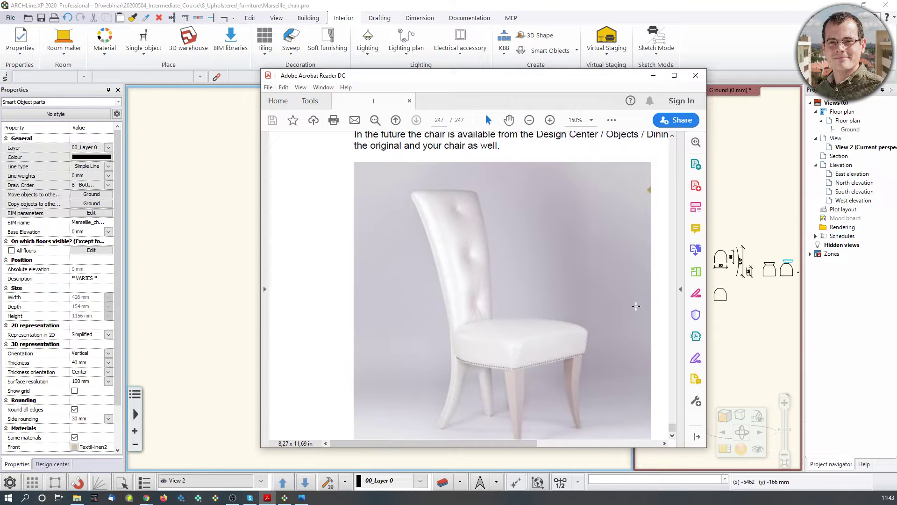
{"action": "left_click_drag", "start_coordinate": [556, 83], "coordinate": [0, 103]}
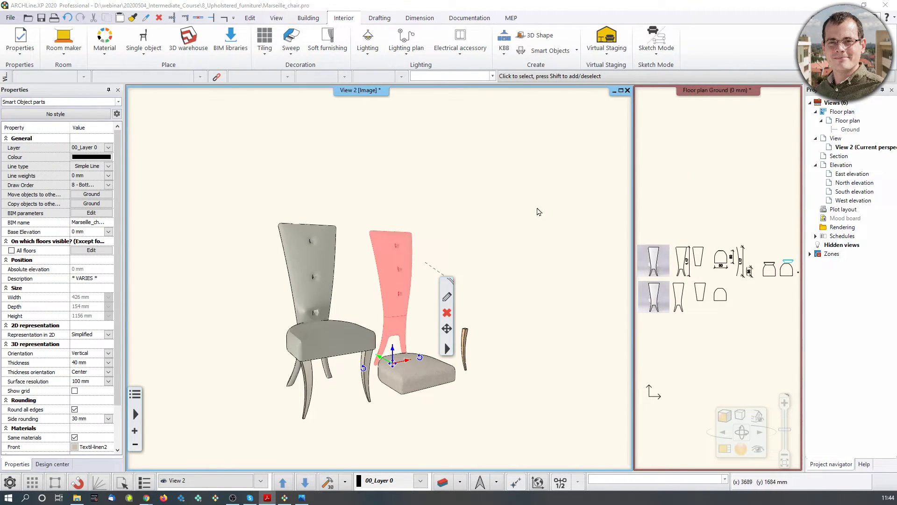
- Deselect the backrest and examine the finished chair next to the loose parts in View 2
{"action": "left_click", "coordinate": [538, 211]}
{"action": "middle_click_drag", "start_coordinate": [349, 344], "coordinate": [513, 324]}
{"action": "scroll", "coordinate": [483, 314], "scroll_direction": "down", "scroll_amount": 5}
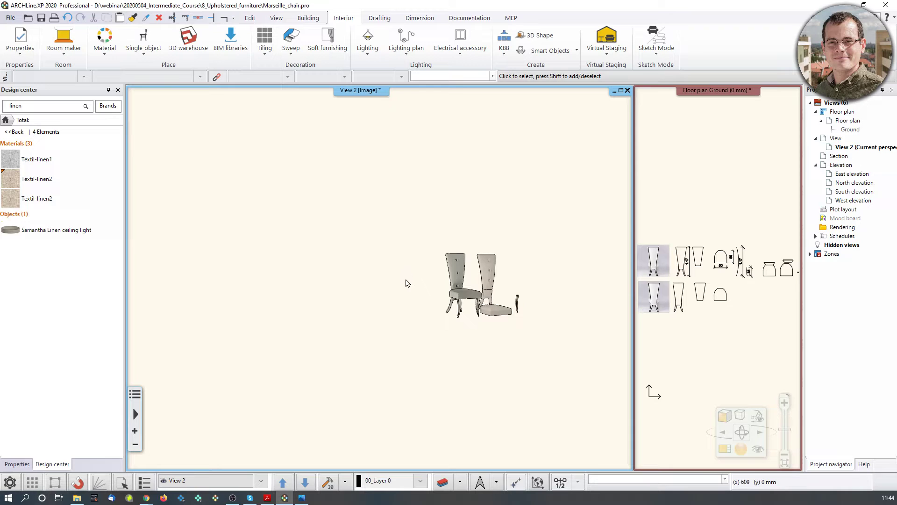
{"action": "middle_click_drag", "start_coordinate": [499, 300], "coordinate": [424, 296]}
{"action": "scroll", "coordinate": [473, 304], "scroll_direction": "up", "scroll_amount": 5}
{"action": "scroll", "coordinate": [454, 303], "scroll_direction": "up", "scroll_amount": 6}
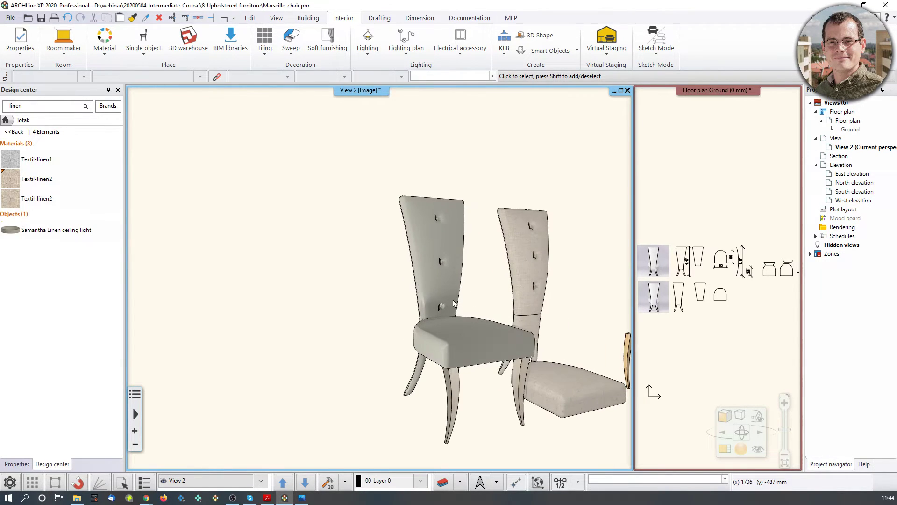
{"action": "middle_click_drag", "start_coordinate": [535, 349], "coordinate": [475, 323]}
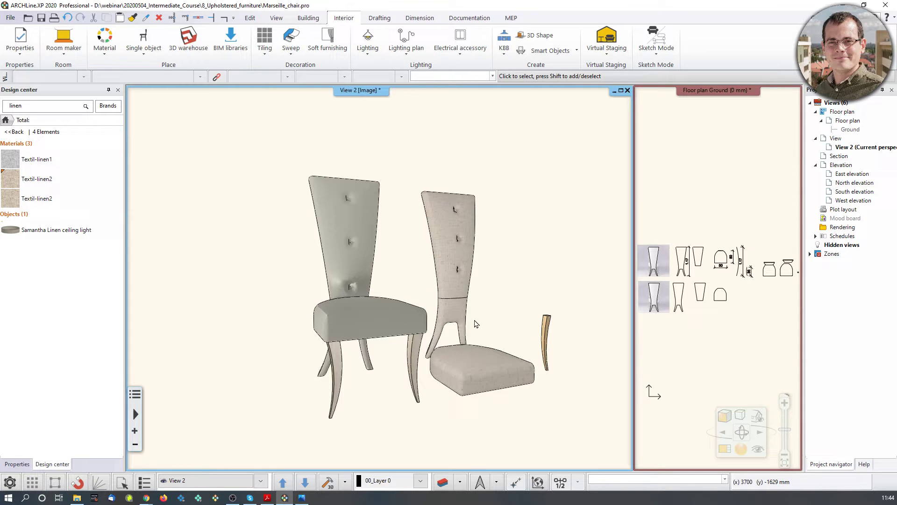
- Swap the floor plan into the main drawing area, showing both rows of 2D profile drawings
{"action": "left_click", "coordinate": [753, 333]}
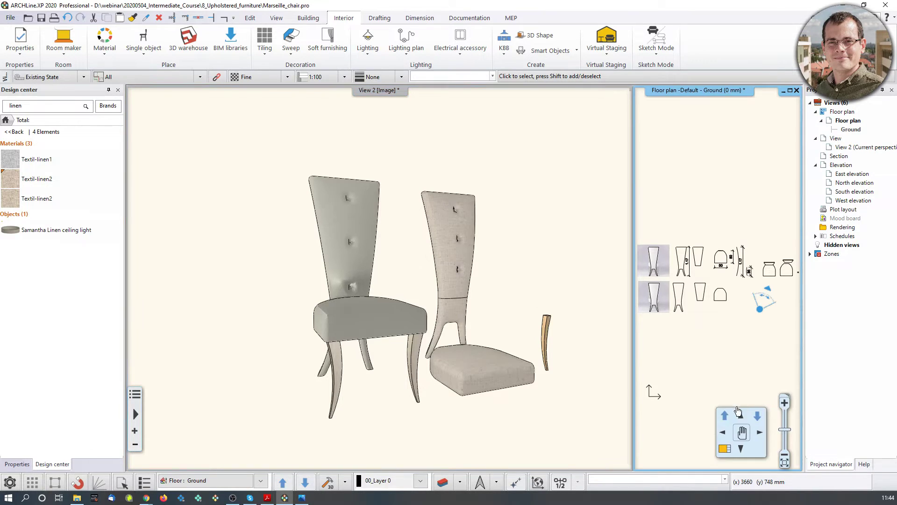
{"action": "left_click", "coordinate": [725, 448]}
{"action": "scroll", "coordinate": [317, 190], "scroll_direction": "up", "scroll_amount": 2}
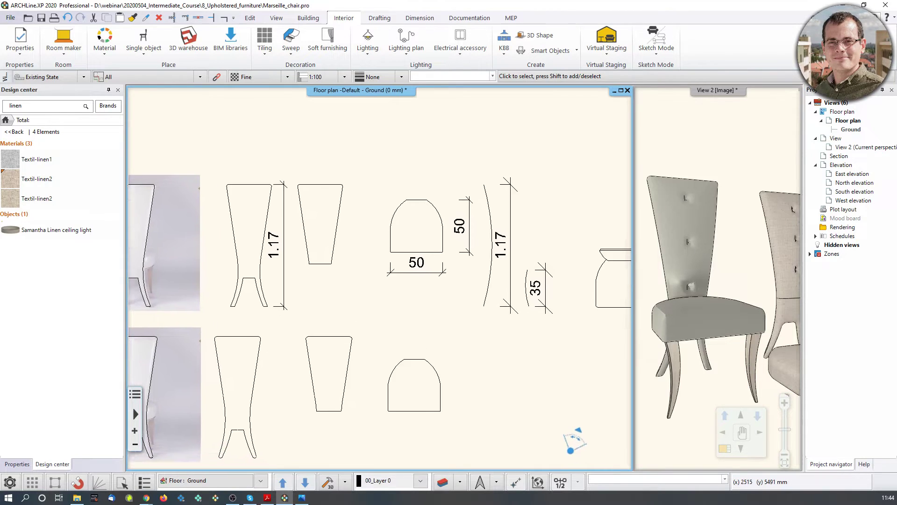
{"action": "scroll", "coordinate": [333, 242], "scroll_direction": "down", "scroll_amount": 4}
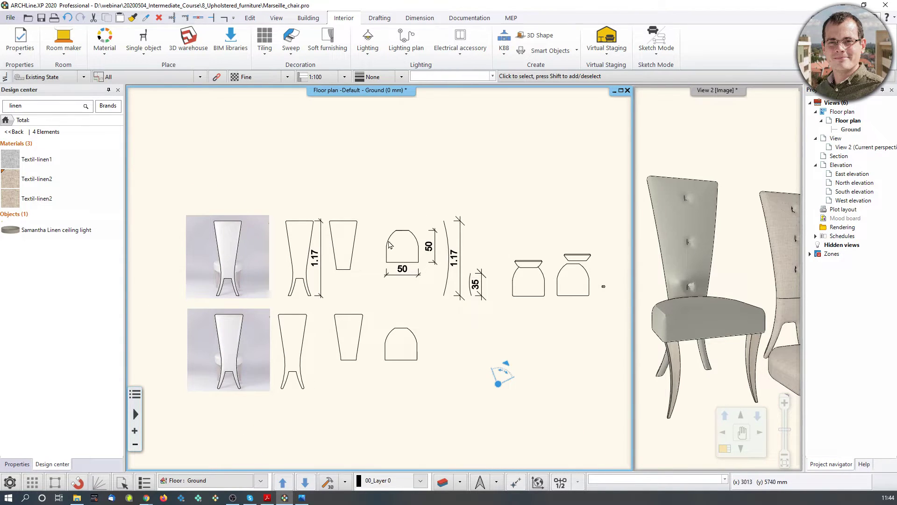
{"action": "middle_click_drag", "start_coordinate": [460, 225], "coordinate": [461, 214]}
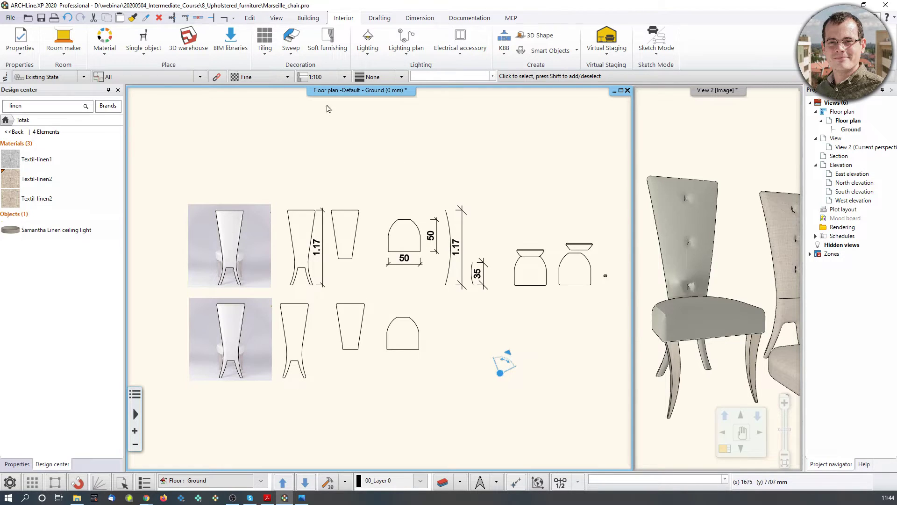
- Review the 2D group commands available for drafted items without running any of them
{"action": "left_click", "coordinate": [388, 20]}
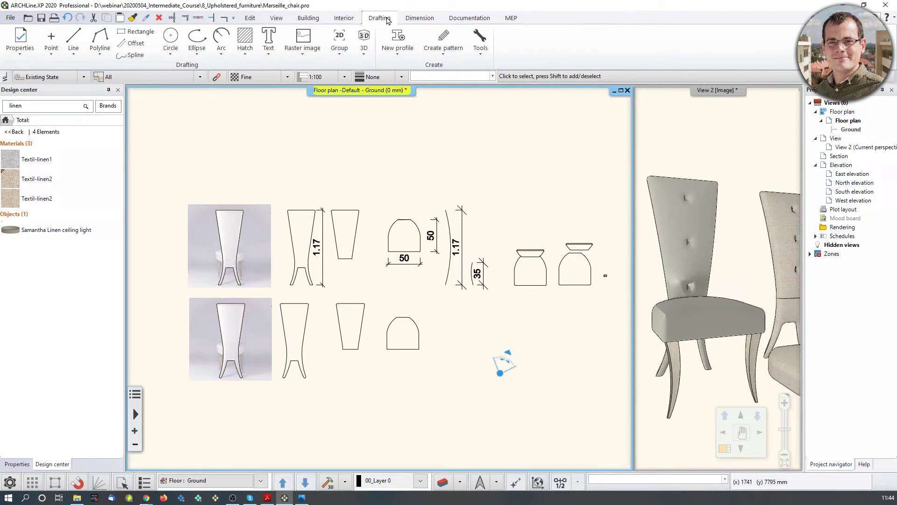
{"action": "left_click", "coordinate": [341, 59]}
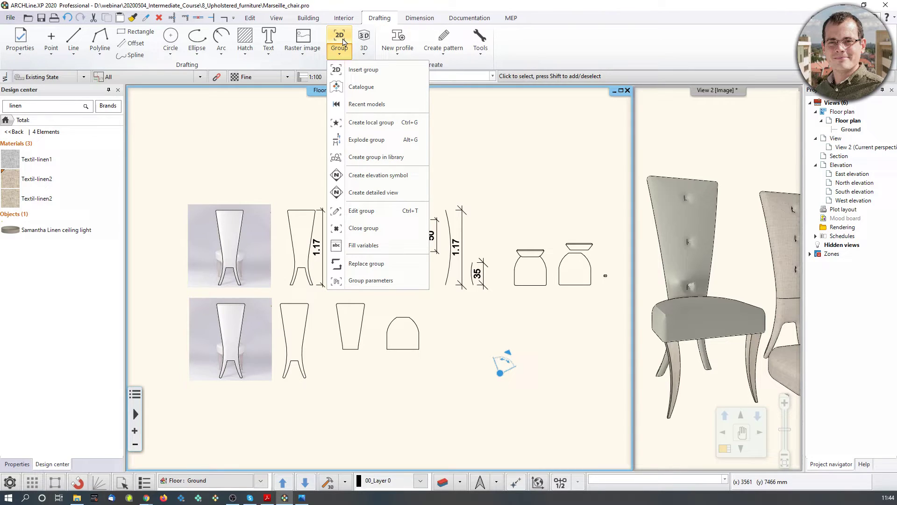
{"action": "left_click", "coordinate": [382, 391]}
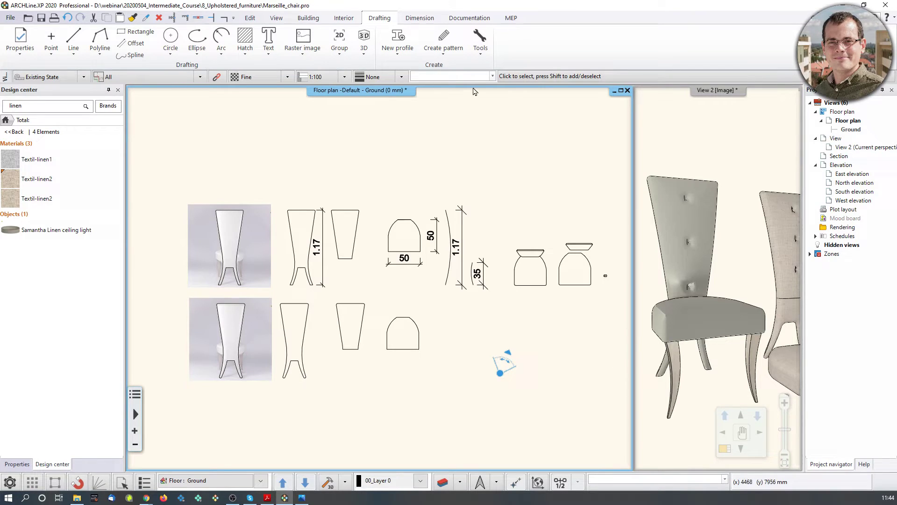
- Define a closed profile from the full backrest outline in the lower row and save it to the library as Marseille_chair_backrest_profile
{"action": "left_click", "coordinate": [408, 58]}
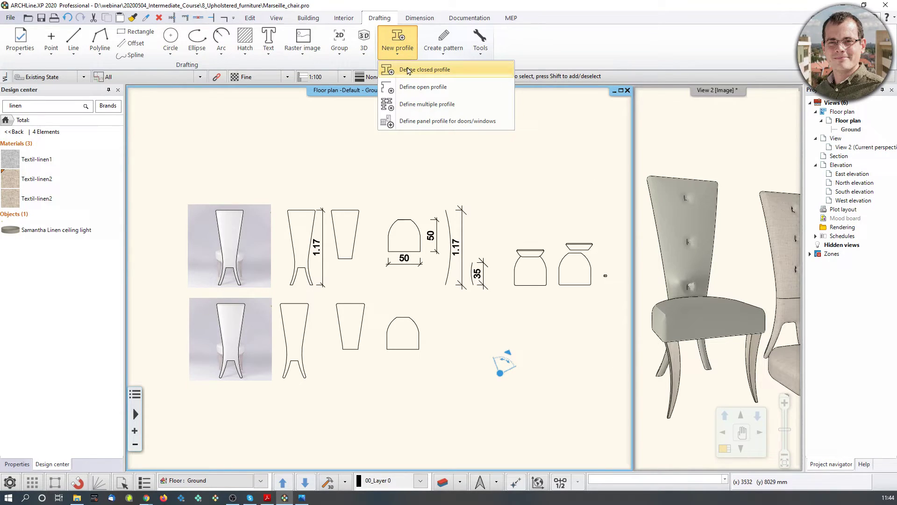
{"action": "left_click", "coordinate": [413, 70]}
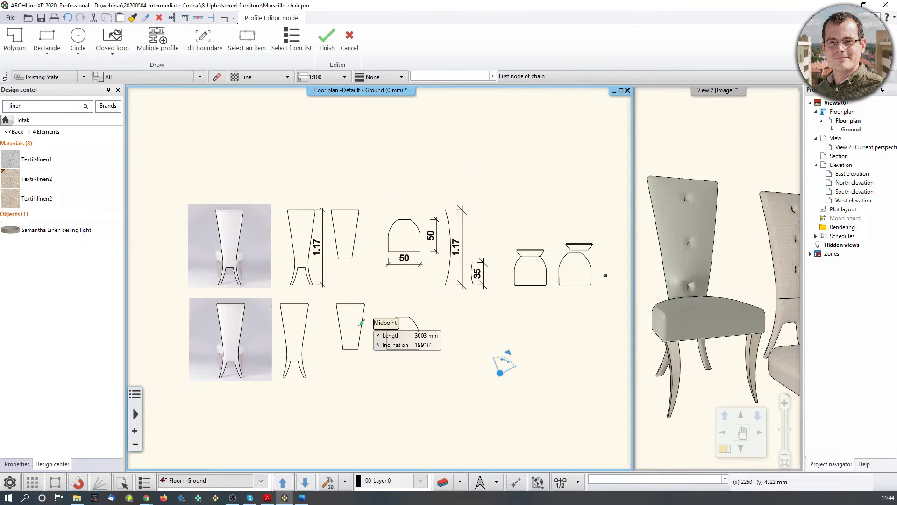
{"action": "scroll", "coordinate": [301, 321], "scroll_direction": "up", "scroll_amount": 3}
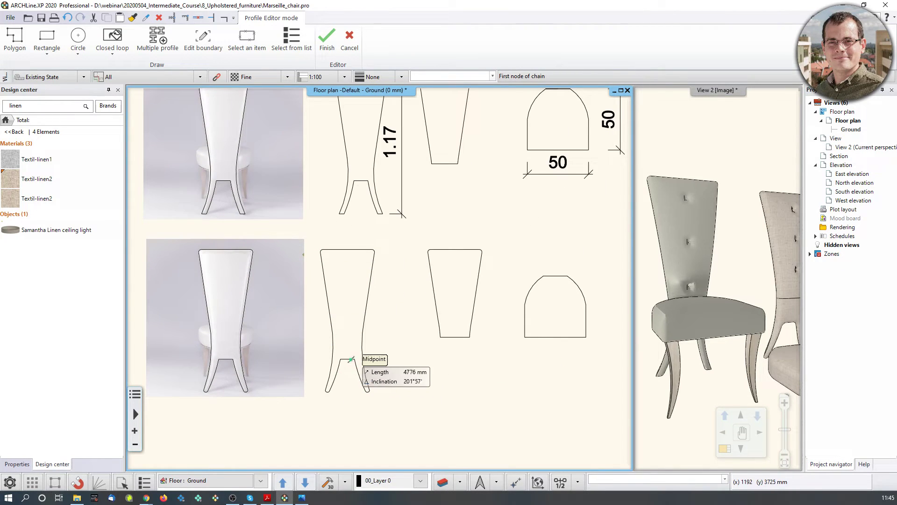
{"action": "scroll", "coordinate": [304, 303], "scroll_direction": "up", "scroll_amount": 2}
{"action": "middle_click_drag", "start_coordinate": [369, 301], "coordinate": [377, 235]}
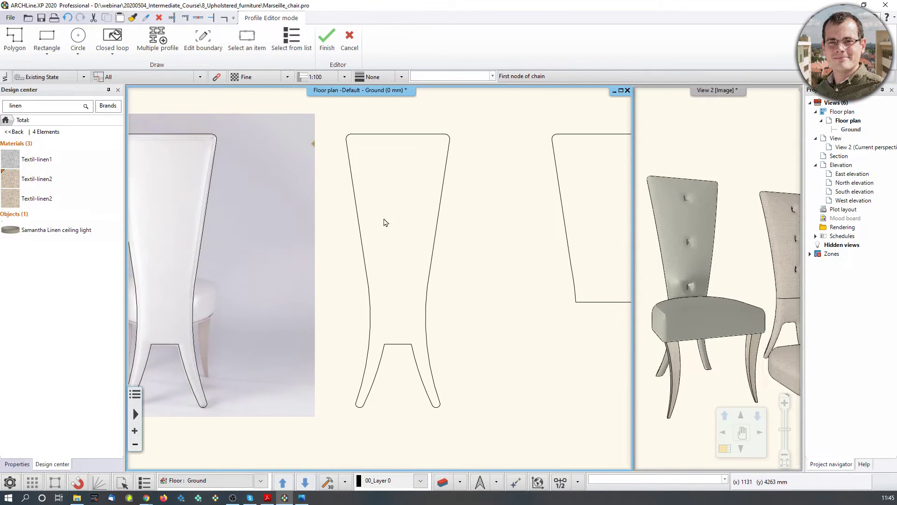
{"action": "left_click", "coordinate": [106, 38]}
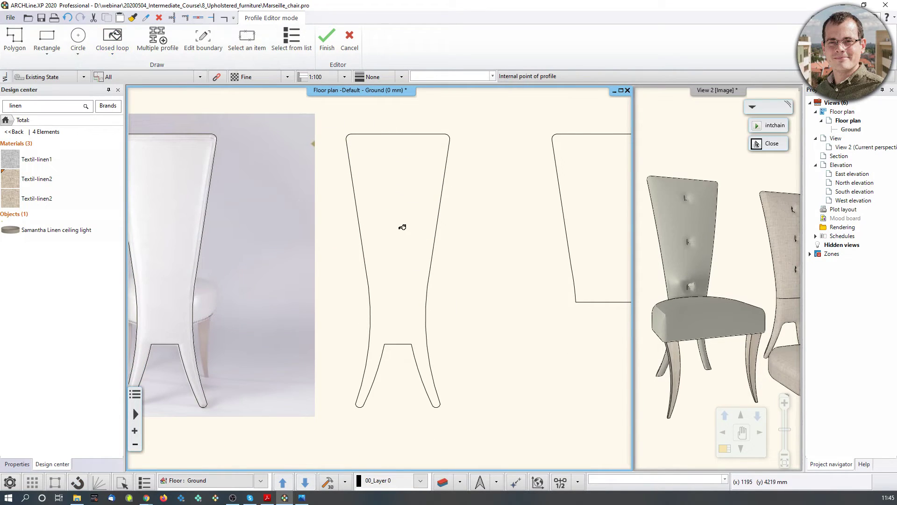
{"action": "left_click", "coordinate": [400, 226]}
{"action": "left_click", "coordinate": [389, 268]}
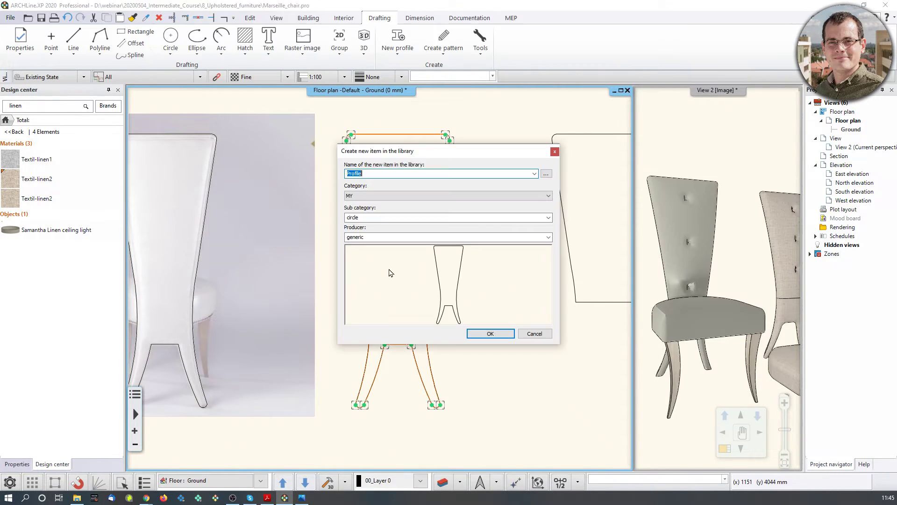
{"action": "type", "text": "Marseille_chair_backrest_p"}
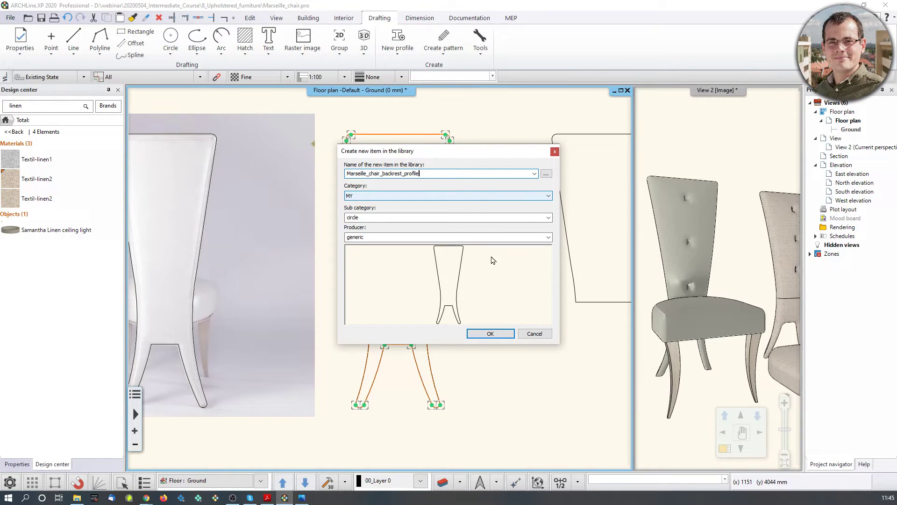
{"action": "left_click", "coordinate": [490, 334]}
- Try defining an open profile from the tall 1.17 curve in the upper row, and discard it without saving to the library
{"action": "scroll", "coordinate": [460, 241], "scroll_direction": "down", "scroll_amount": 5}
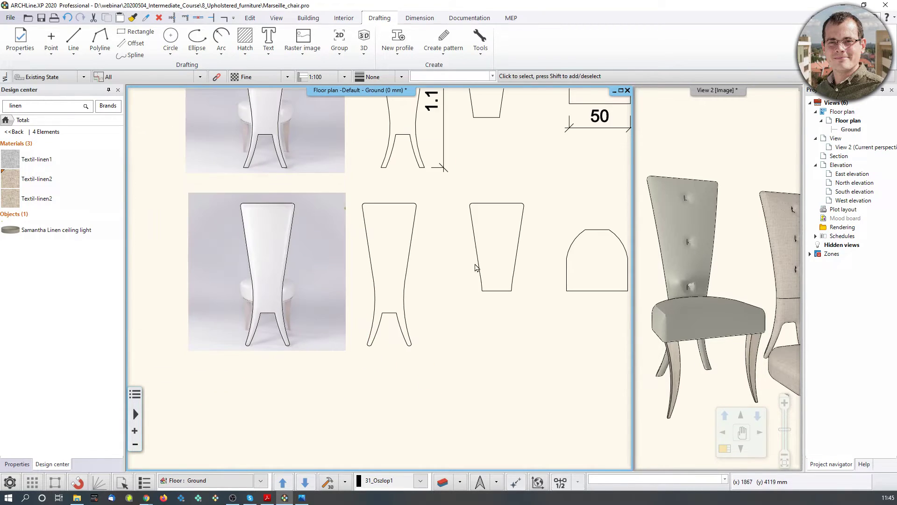
{"action": "scroll", "coordinate": [458, 241], "scroll_direction": "up", "scroll_amount": 3}
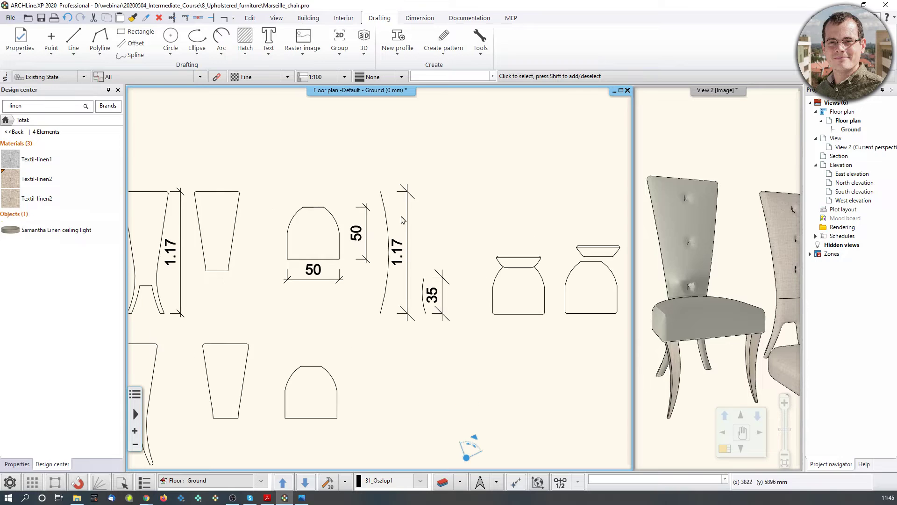
{"action": "left_click", "coordinate": [397, 50]}
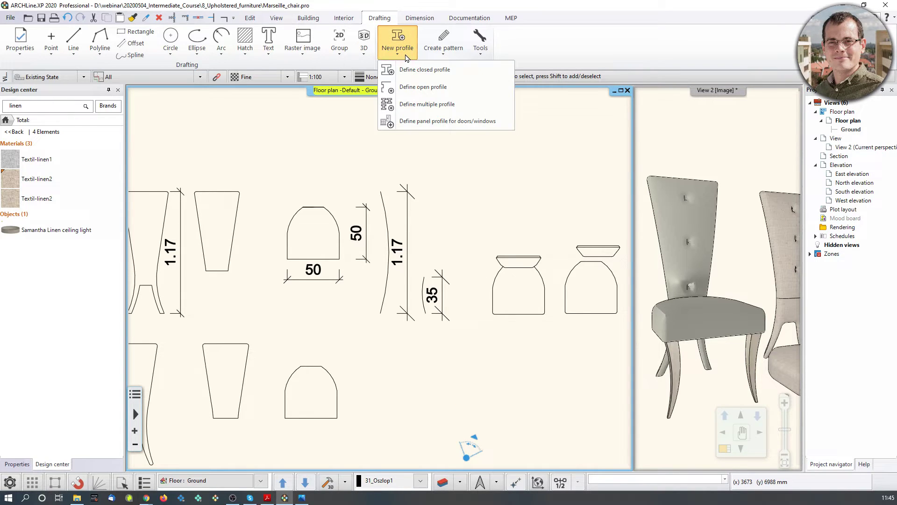
{"action": "left_click", "coordinate": [423, 88]}
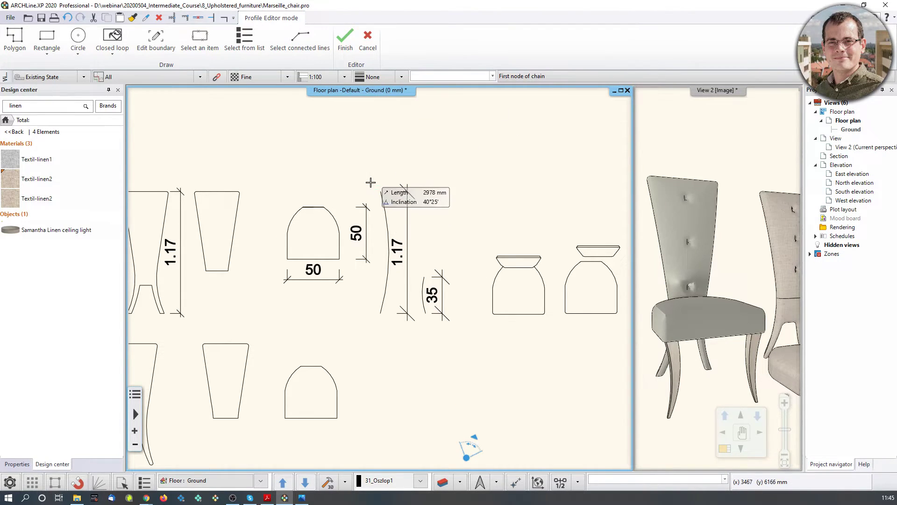
{"action": "left_click", "coordinate": [202, 43]}
{"action": "left_click", "coordinate": [386, 211]}
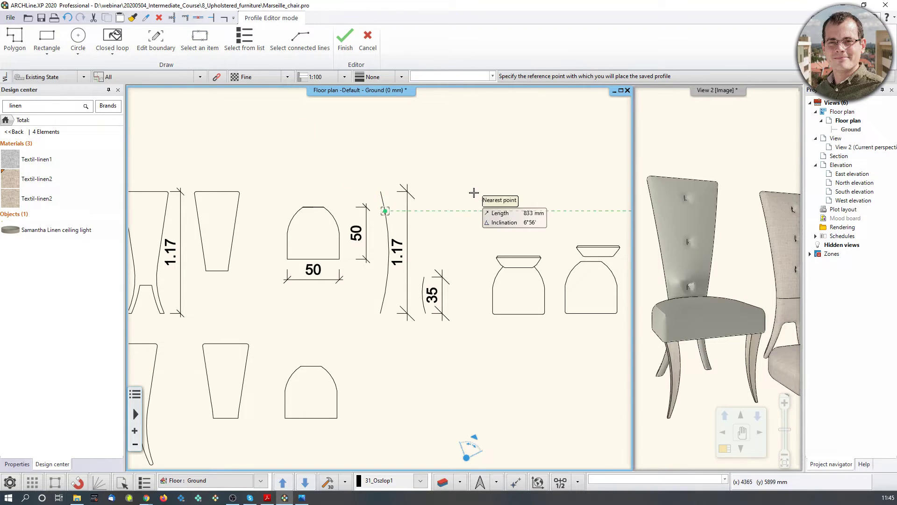
{"action": "left_click", "coordinate": [411, 232]}
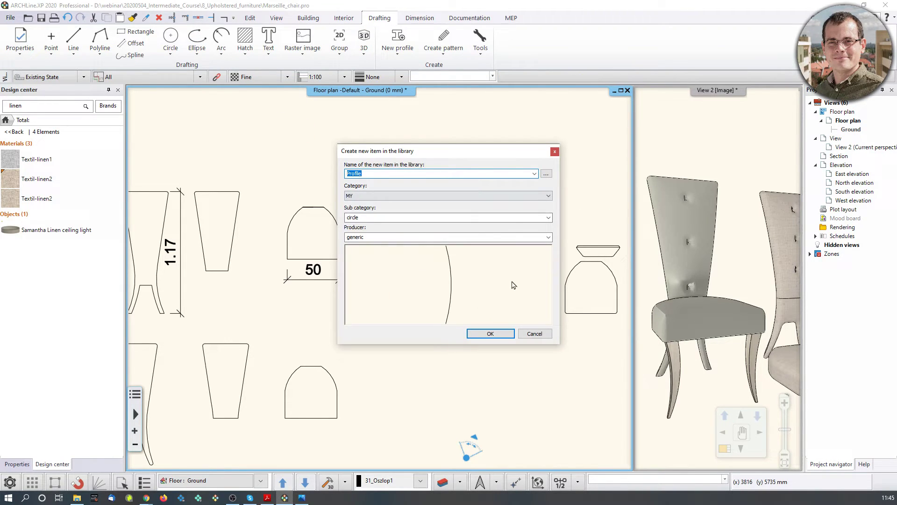
{"action": "left_click", "coordinate": [555, 153]}
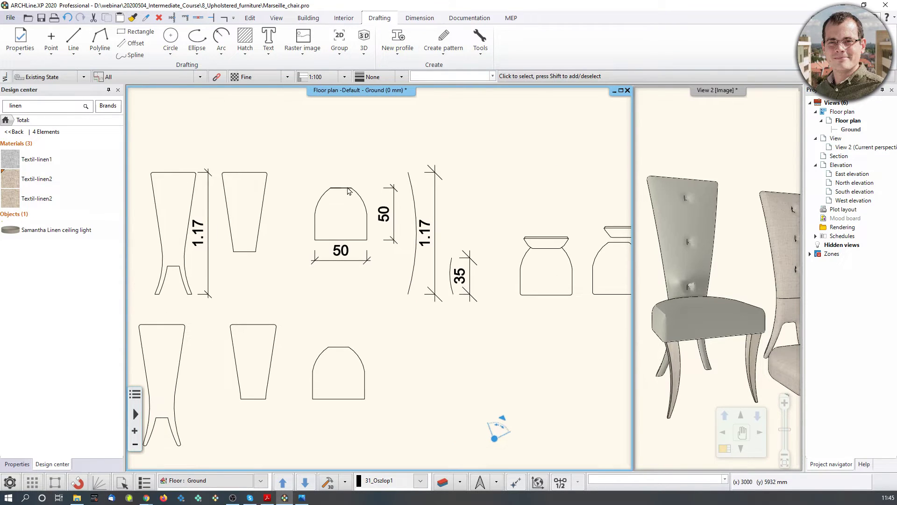
{"action": "left_click", "coordinate": [409, 52]}
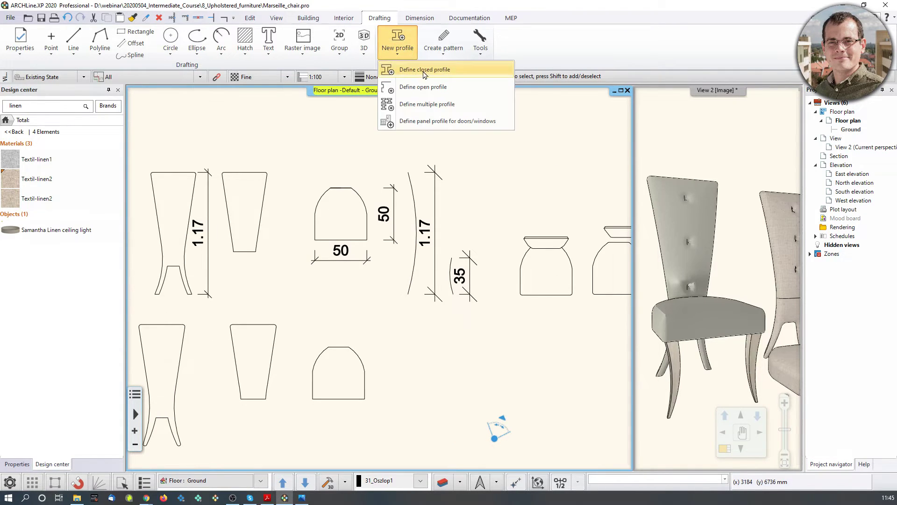
{"action": "left_click", "coordinate": [445, 105]}
{"action": "scroll", "coordinate": [404, 242], "scroll_direction": "down", "scroll_amount": 4}
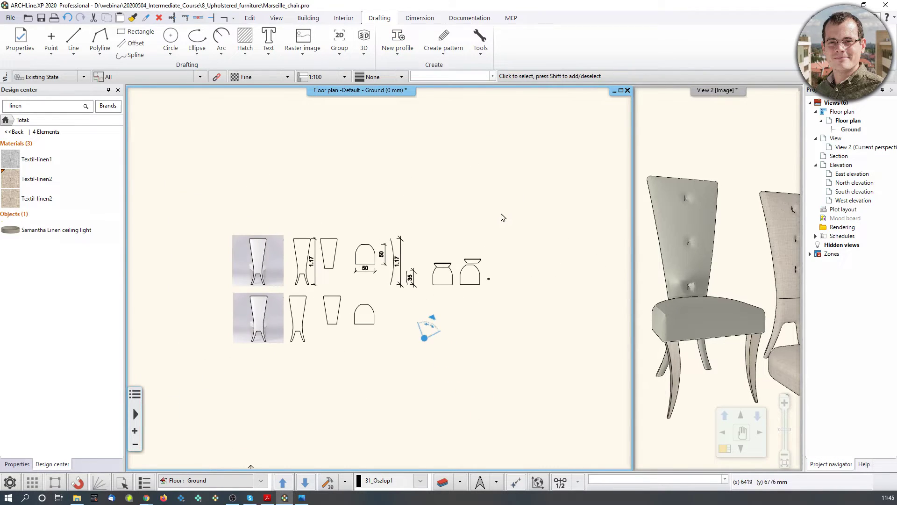
{"action": "scroll", "coordinate": [455, 268], "scroll_direction": "up", "scroll_amount": 2}
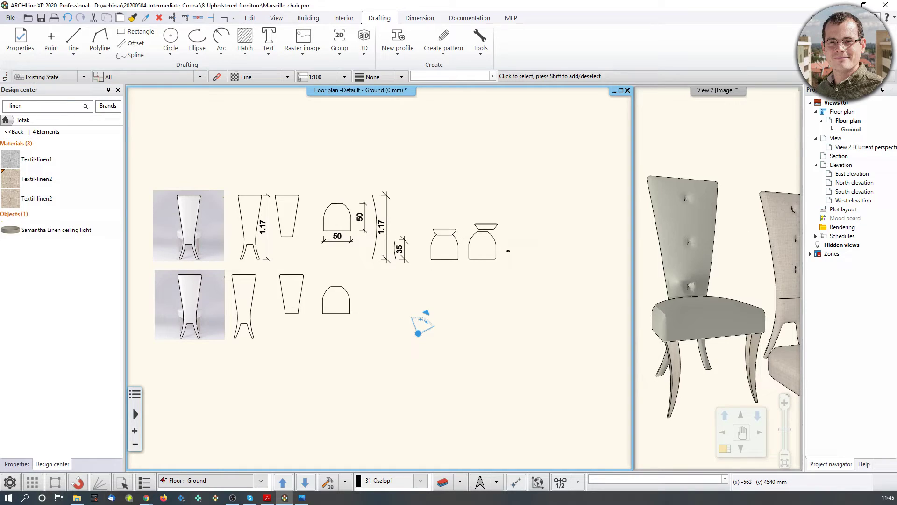
- Open the project master_bedroom_Robinson_bed2.pro, quitting the Marseille chair project without saving
{"action": "key", "text": "super+e"}
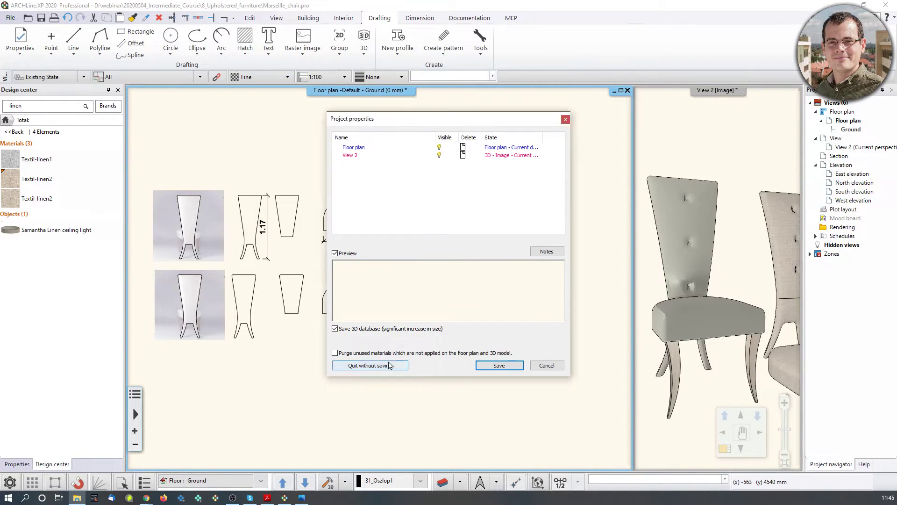
{"action": "left_click", "coordinate": [389, 366]}
{"action": "left_click", "coordinate": [468, 270]}
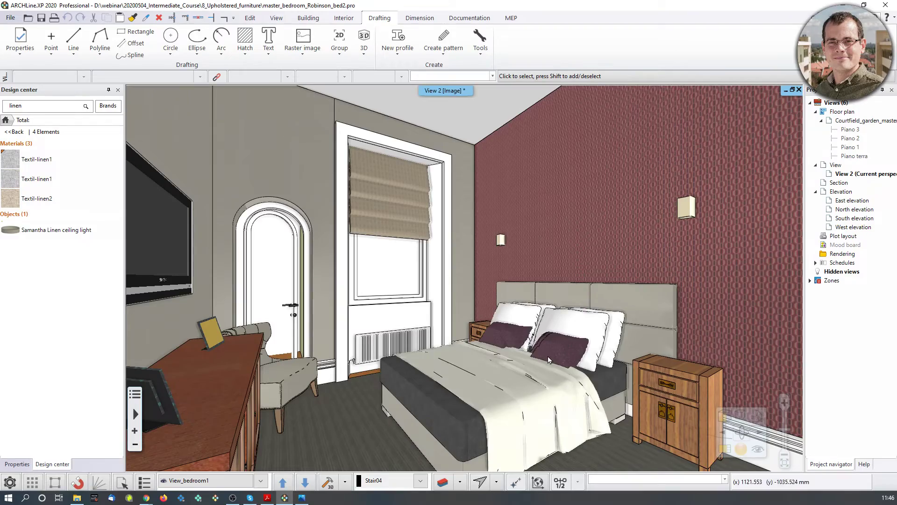
- Examine the mattress, base and feet in the bed's Smart Object assembly, and leave the assembly without changes
{"action": "middle_click_drag", "start_coordinate": [550, 384], "coordinate": [511, 356]}
{"action": "scroll", "coordinate": [512, 357], "scroll_direction": "up", "scroll_amount": 5}
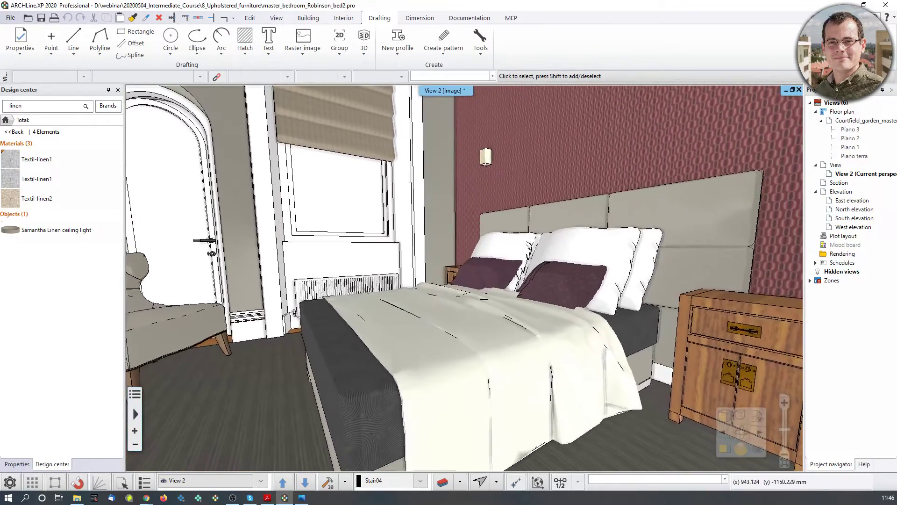
{"action": "scroll", "coordinate": [513, 357], "scroll_direction": "up", "scroll_amount": 2}
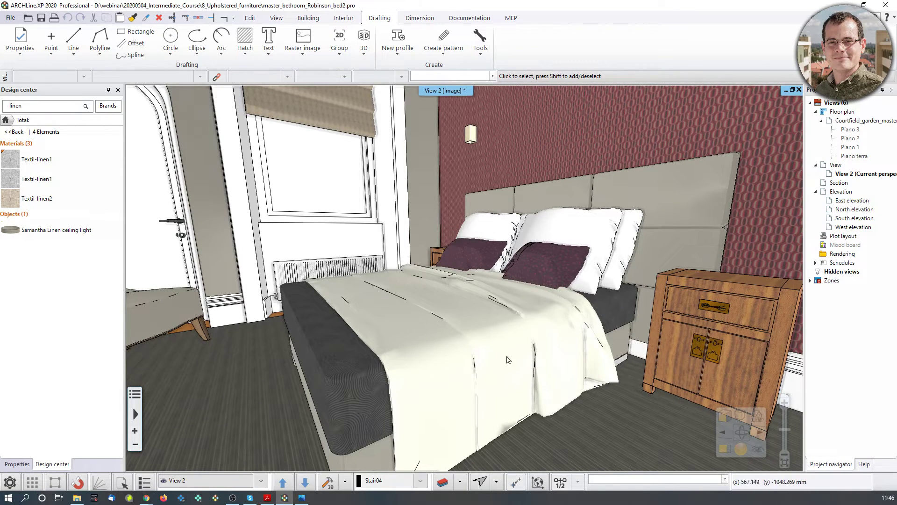
{"action": "left_click", "coordinate": [325, 375]}
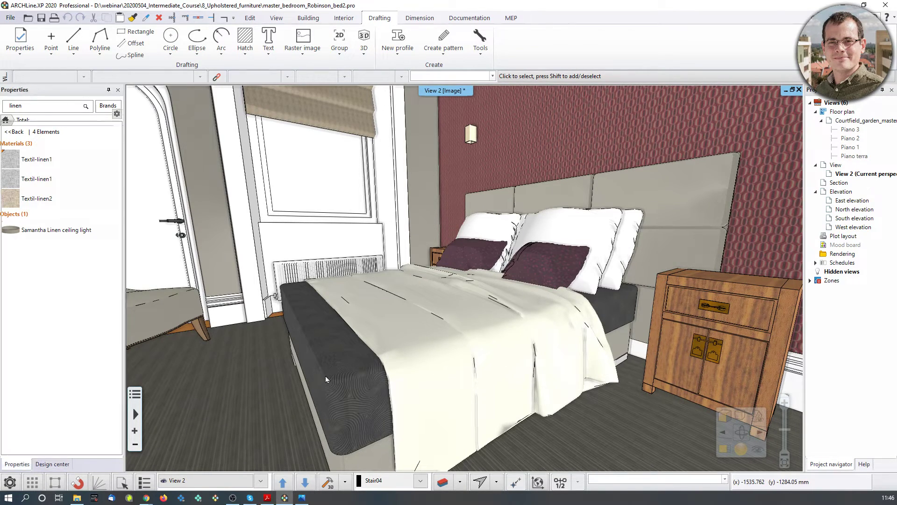
{"action": "double_click", "coordinate": [356, 374]}
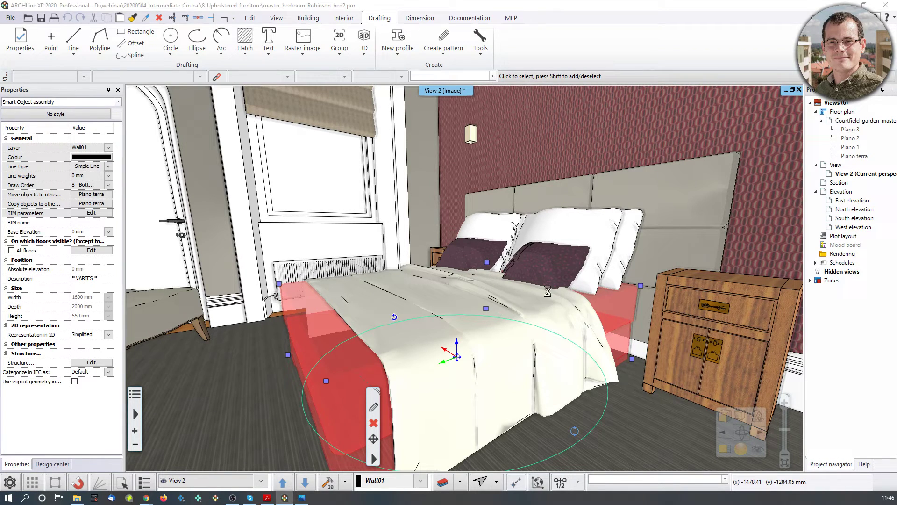
{"action": "scroll", "coordinate": [521, 191], "scroll_direction": "down", "scroll_amount": 4}
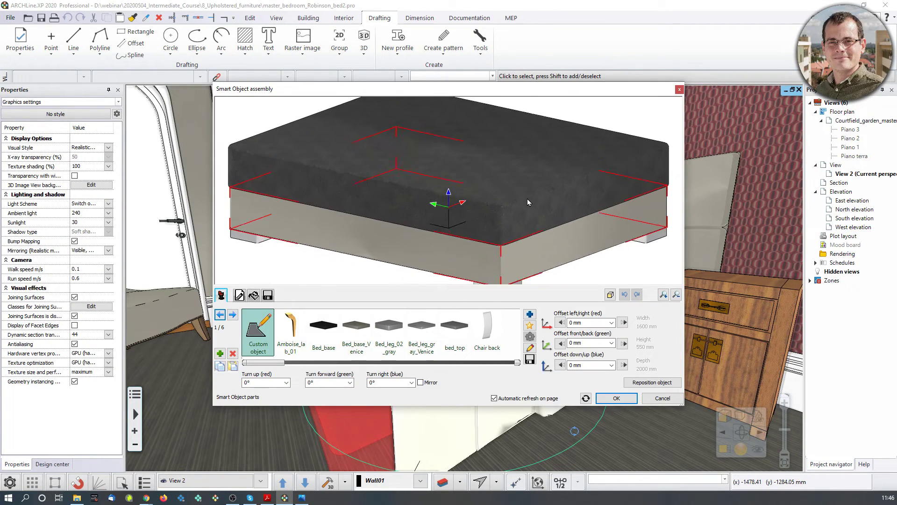
{"action": "middle_click_drag", "start_coordinate": [492, 190], "coordinate": [466, 205]}
{"action": "scroll", "coordinate": [411, 187], "scroll_direction": "up", "scroll_amount": 3}
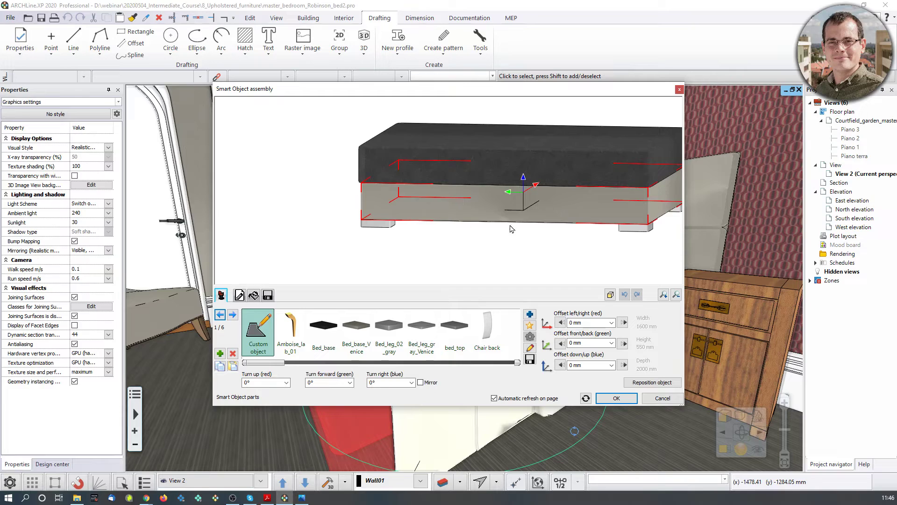
{"action": "middle_click_drag", "start_coordinate": [632, 199], "coordinate": [523, 210]}
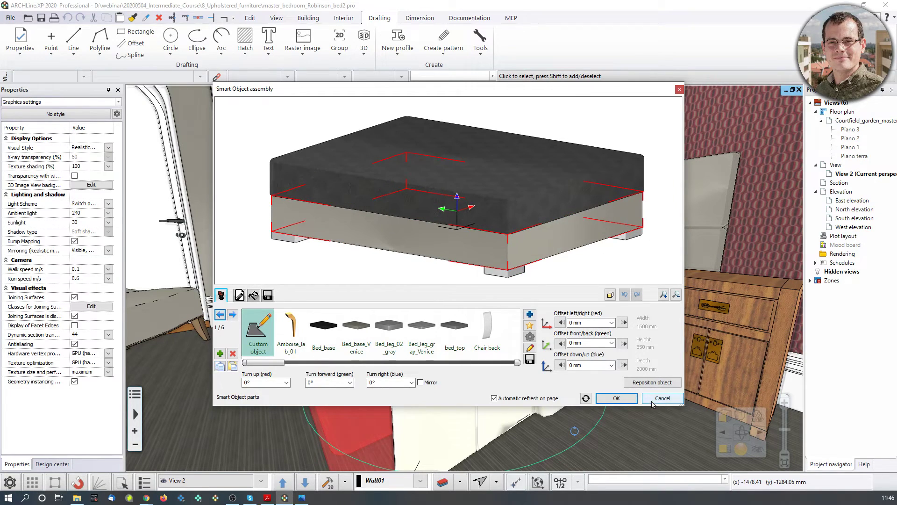
{"action": "left_click", "coordinate": [658, 398]}
- Select the front purple pillow and the bed cover in turn to inspect their object properties
{"action": "scroll", "coordinate": [529, 256], "scroll_direction": "up", "scroll_amount": 3}
{"action": "left_click", "coordinate": [562, 276]}
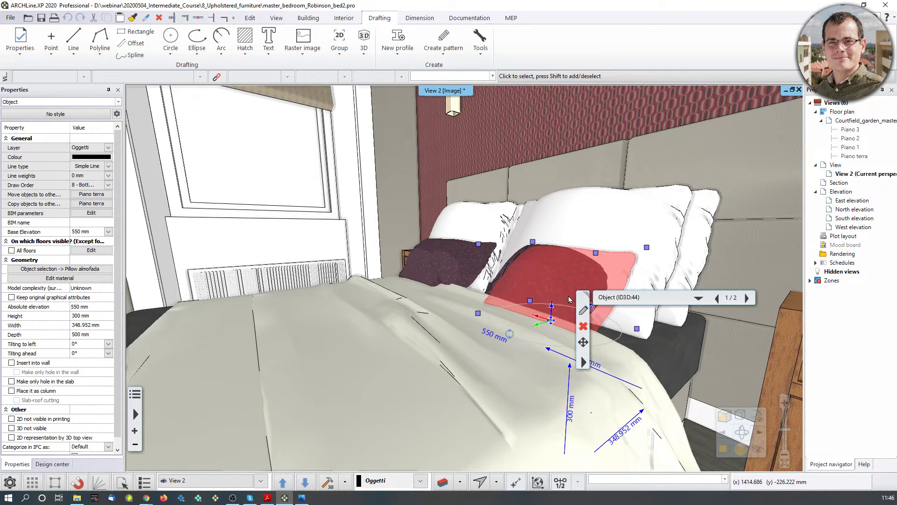
{"action": "left_click", "coordinate": [456, 359]}
{"action": "scroll", "coordinate": [456, 358], "scroll_direction": "down", "scroll_amount": 3}
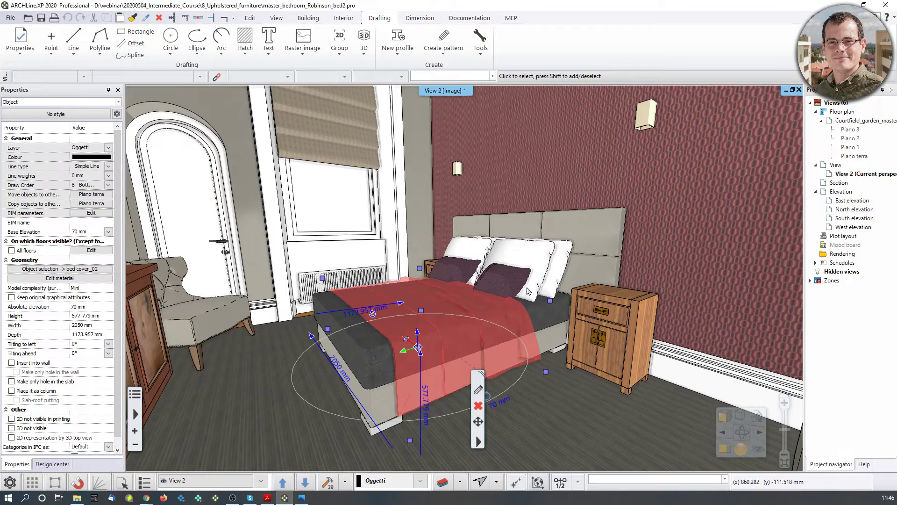
- Open the headboard's Smart Object assembly and examine its back board and upper corner up close
{"action": "scroll", "coordinate": [540, 278], "scroll_direction": "up", "scroll_amount": 3}
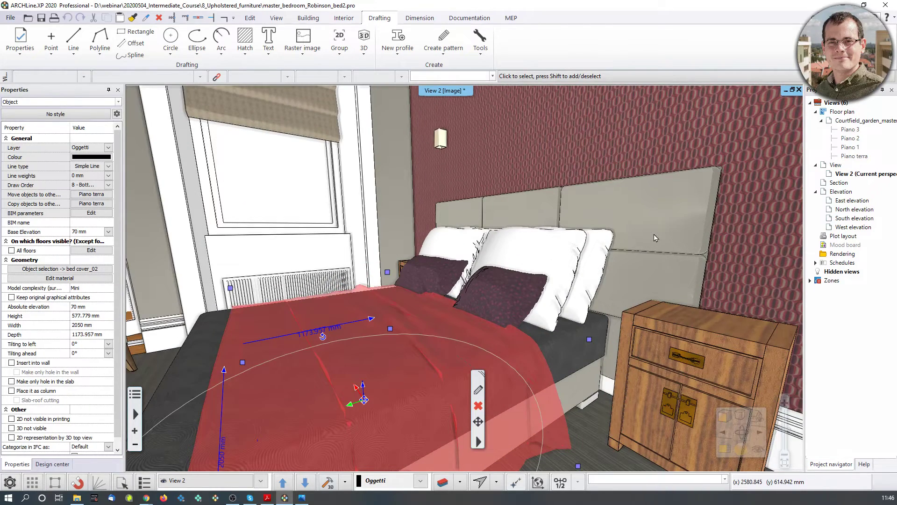
{"action": "double_click", "coordinate": [640, 246]}
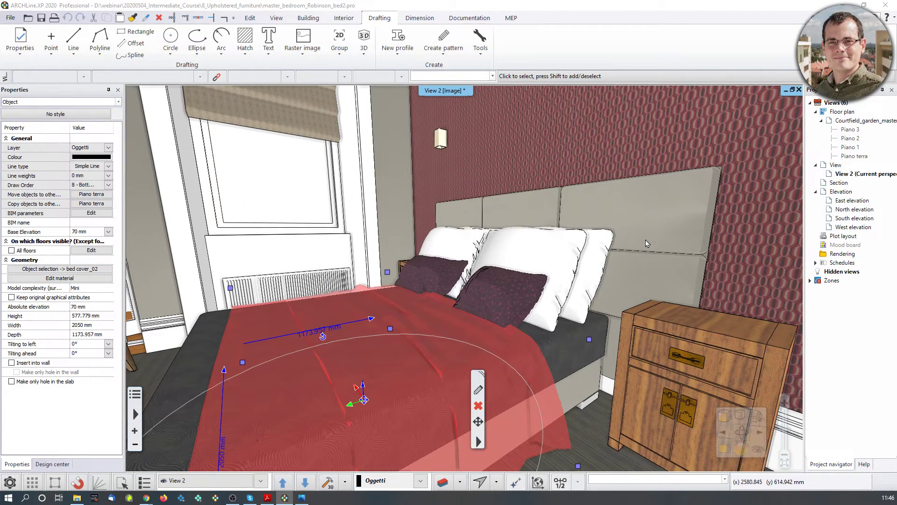
{"action": "scroll", "coordinate": [371, 176], "scroll_direction": "up", "scroll_amount": 2}
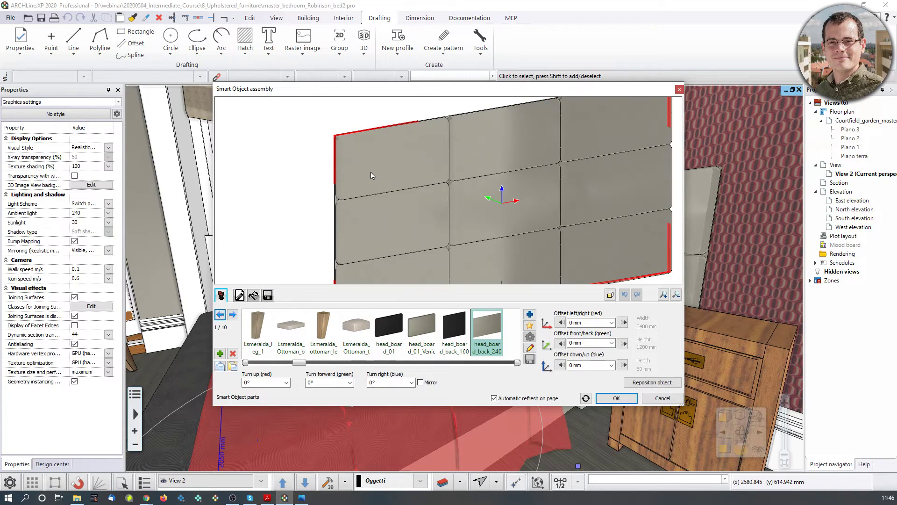
{"action": "middle_click_drag", "start_coordinate": [385, 149], "coordinate": [439, 174]}
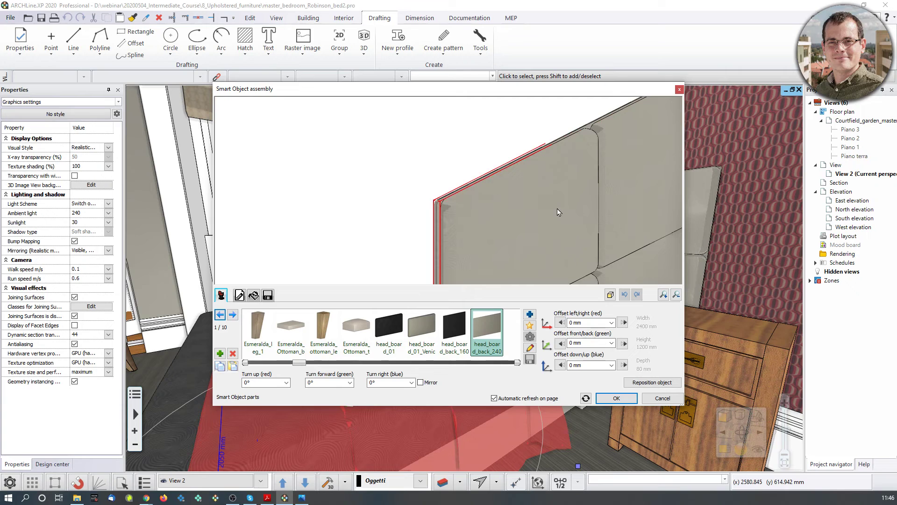
- Select the headboard's central upholstered panel and examine how the surrounding panels are arranged
{"action": "left_click", "coordinate": [588, 209]}
{"action": "scroll", "coordinate": [588, 207], "scroll_direction": "down", "scroll_amount": 2}
{"action": "left_click", "coordinate": [565, 162]}
{"action": "left_click", "coordinate": [572, 242]}
{"action": "scroll", "coordinate": [472, 209], "scroll_direction": "down", "scroll_amount": 2}
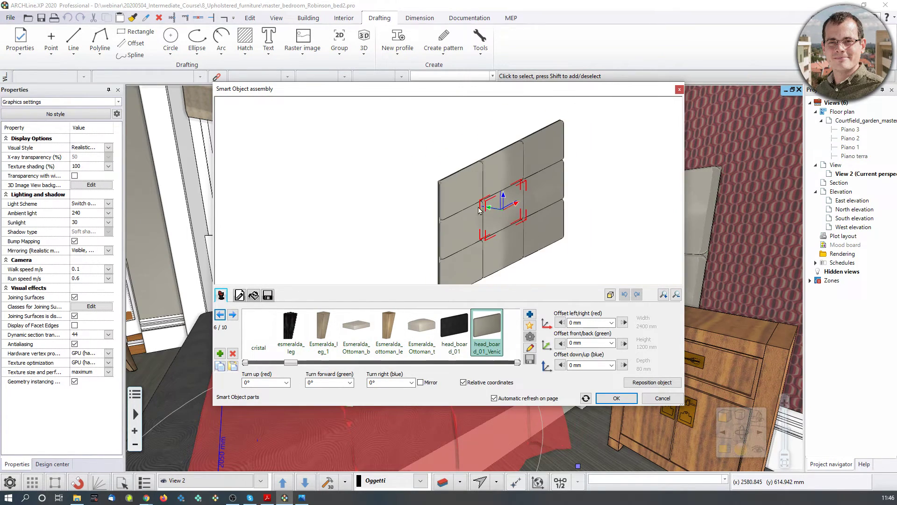
{"action": "middle_click_drag", "start_coordinate": [458, 248], "coordinate": [451, 232]}
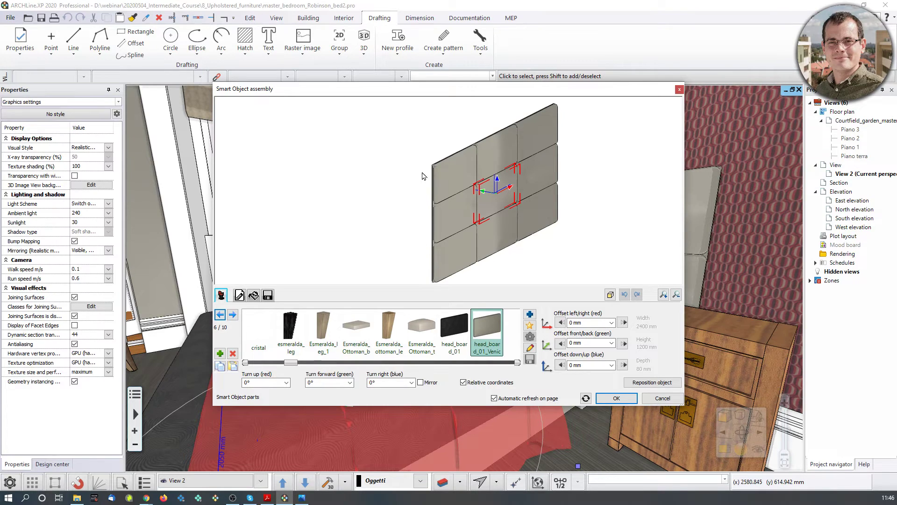
{"action": "scroll", "coordinate": [472, 204], "scroll_direction": "up", "scroll_amount": 3}
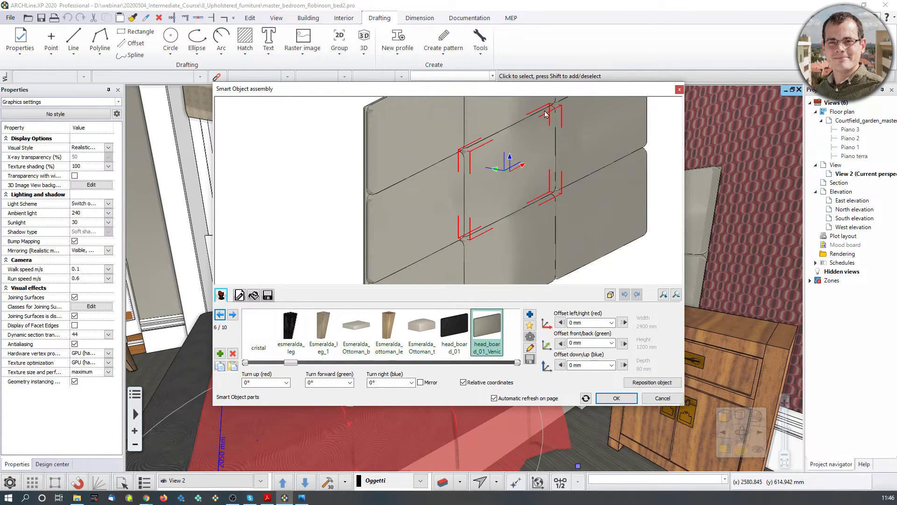
{"action": "middle_click_drag", "start_coordinate": [571, 172], "coordinate": [510, 206]}
- Select the headboard's upper corner panel, examine the panel grid from another angle, and leave the assembly without changes
{"action": "left_click", "coordinate": [530, 154]}
{"action": "left_click", "coordinate": [453, 133]}
{"action": "scroll", "coordinate": [481, 210], "scroll_direction": "up", "scroll_amount": 2}
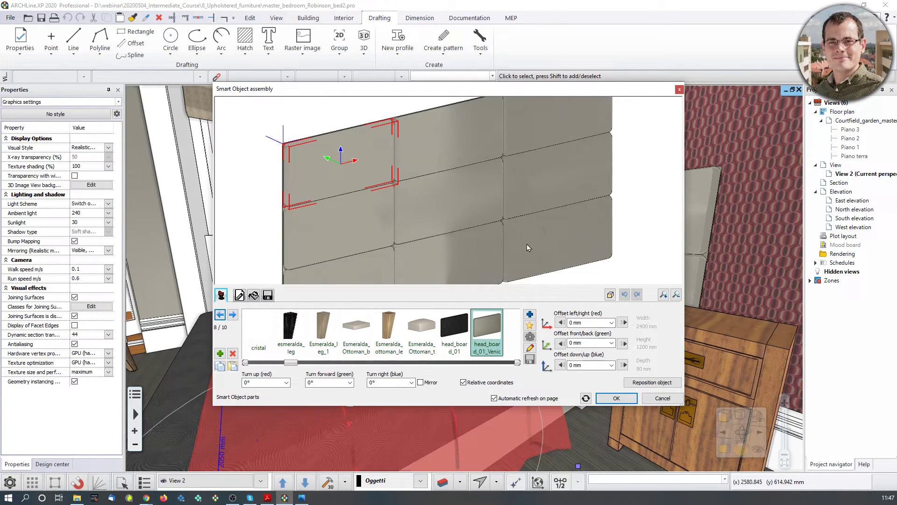
{"action": "scroll", "coordinate": [533, 248], "scroll_direction": "down", "scroll_amount": 3}
{"action": "middle_click_drag", "start_coordinate": [539, 228], "coordinate": [433, 212]}
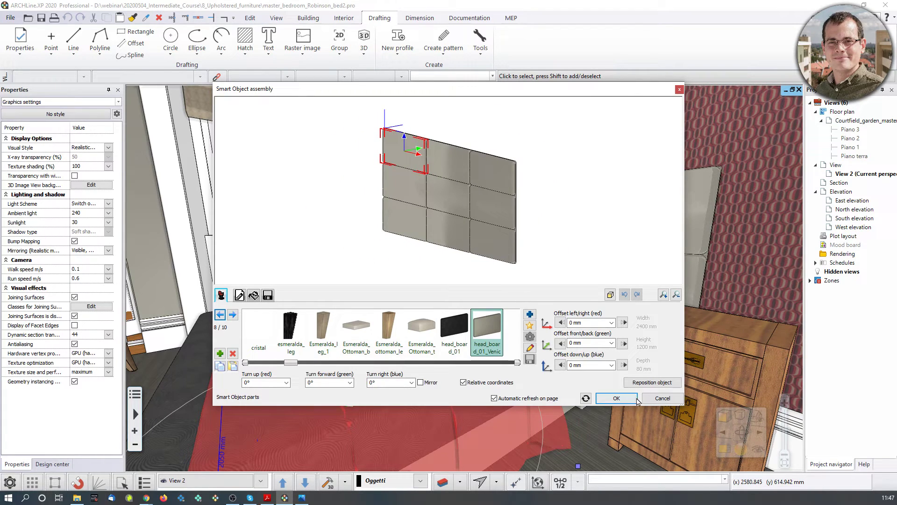
{"action": "left_click", "coordinate": [662, 399]}
- Open the project Verona_bed_01.pro, quitting the master bedroom project without saving
{"action": "left_click", "coordinate": [481, 298]}
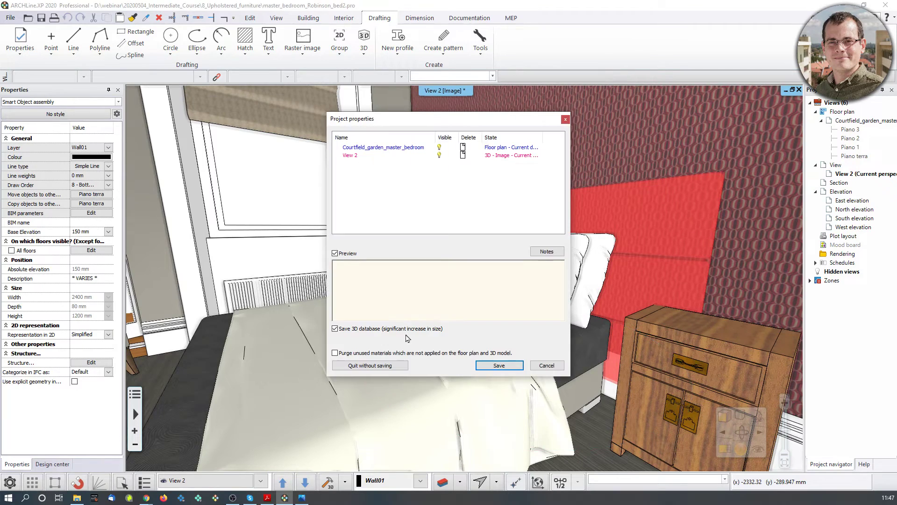
{"action": "left_click", "coordinate": [398, 367]}
{"action": "left_click", "coordinate": [468, 270]}
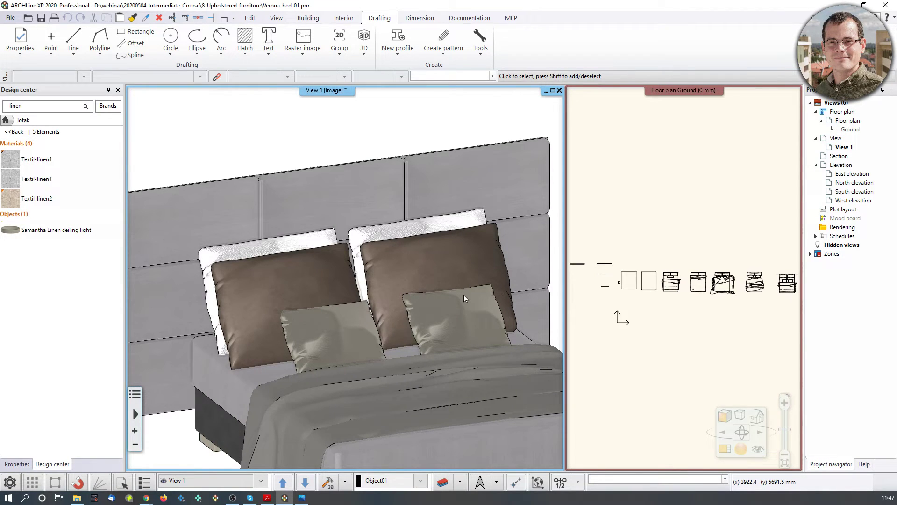
- Examine the bed variants in View 1, looking closely at the pillows, draped blanket and headboards
{"action": "middle_click_drag", "start_coordinate": [437, 282], "coordinate": [254, 237]}
{"action": "scroll", "coordinate": [351, 322], "scroll_direction": "down", "scroll_amount": 4}
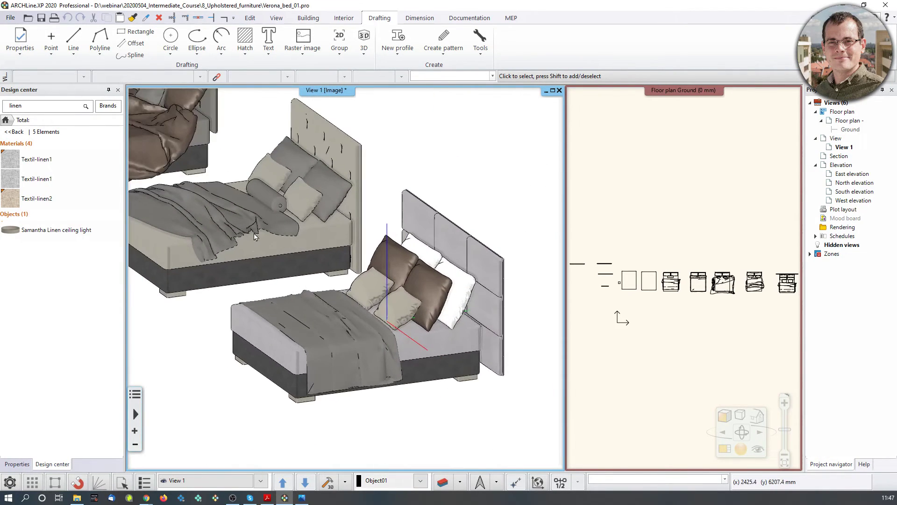
{"action": "scroll", "coordinate": [255, 239], "scroll_direction": "up", "scroll_amount": 4}
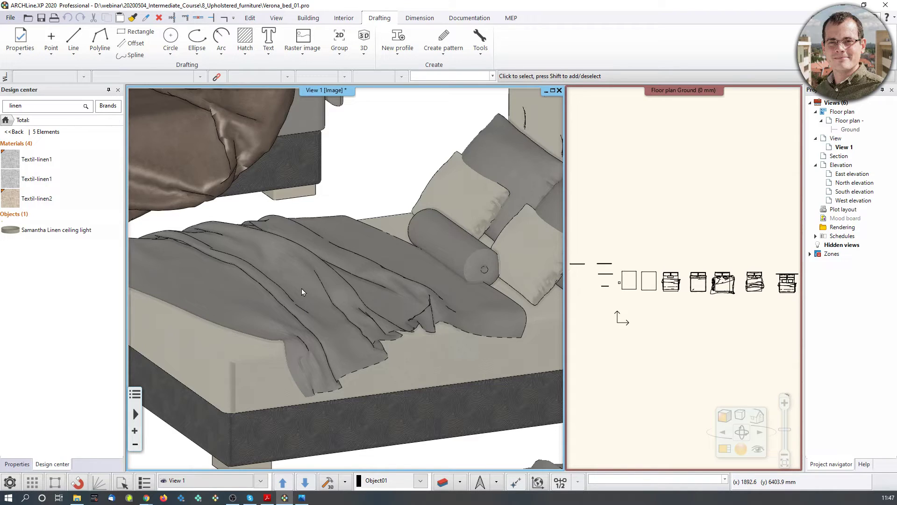
{"action": "scroll", "coordinate": [302, 293], "scroll_direction": "down", "scroll_amount": 8}
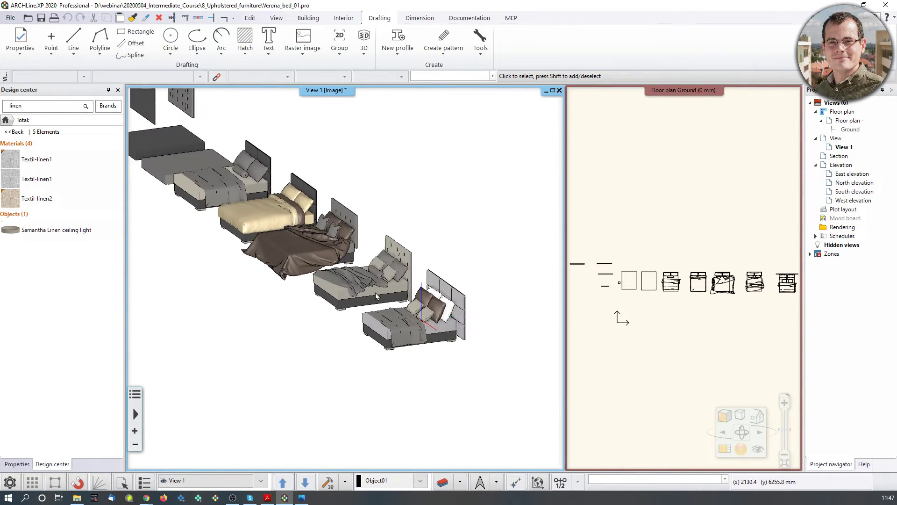
- Move the cream bedcover off its bed and place it on the open floor beyond the foot of the bed
{"action": "scroll", "coordinate": [343, 299], "scroll_direction": "up", "scroll_amount": 5}
{"action": "left_click", "coordinate": [351, 318]}
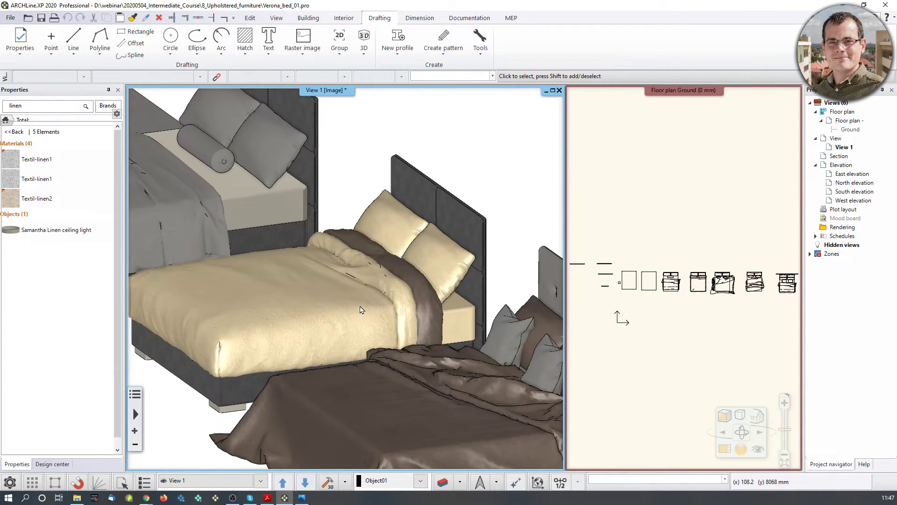
{"action": "scroll", "coordinate": [401, 271], "scroll_direction": "down", "scroll_amount": 2}
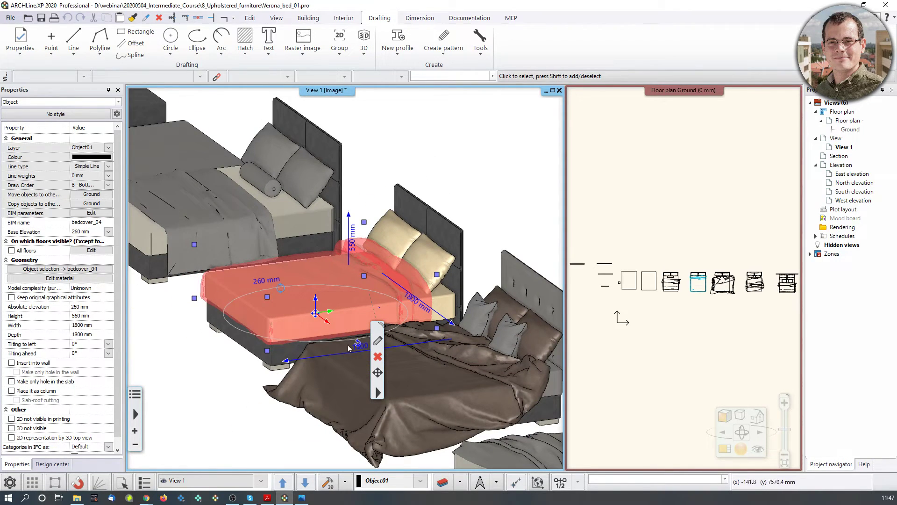
{"action": "left_click", "coordinate": [330, 312]}
{"action": "left_click", "coordinate": [369, 320]}
{"action": "scroll", "coordinate": [346, 313], "scroll_direction": "down", "scroll_amount": 3}
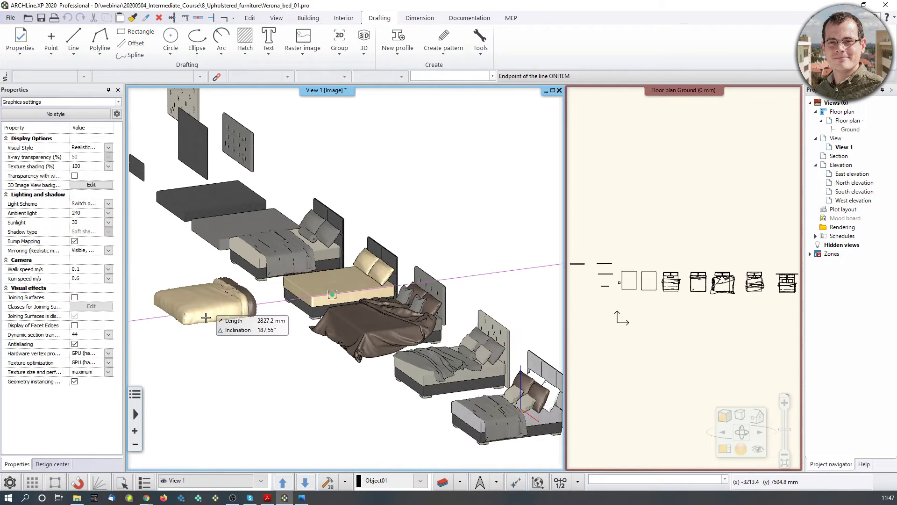
{"action": "left_click", "coordinate": [291, 310]}
{"action": "left_click", "coordinate": [435, 223]}
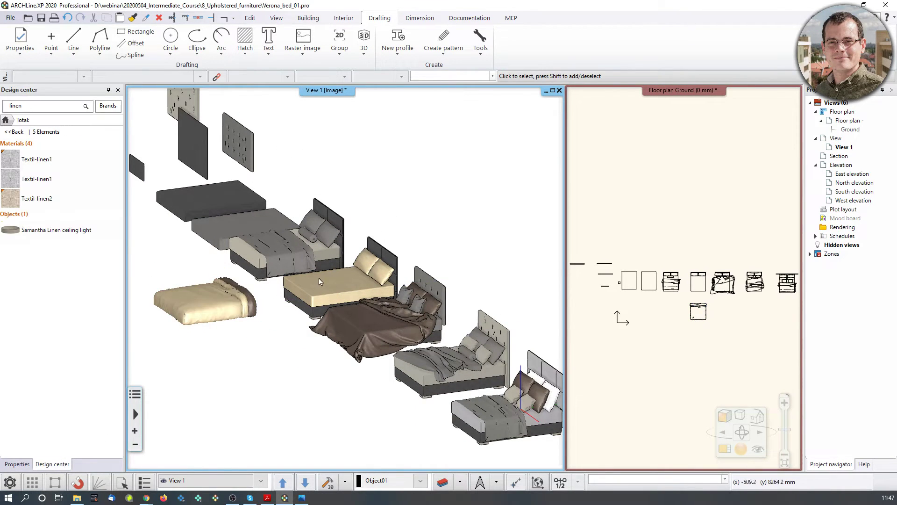
- Examine the uncovered cream mattress and base, and move the bedcover back onto the bed
{"action": "scroll", "coordinate": [318, 283], "scroll_direction": "up", "scroll_amount": 3}
{"action": "scroll", "coordinate": [421, 276], "scroll_direction": "up", "scroll_amount": 2}
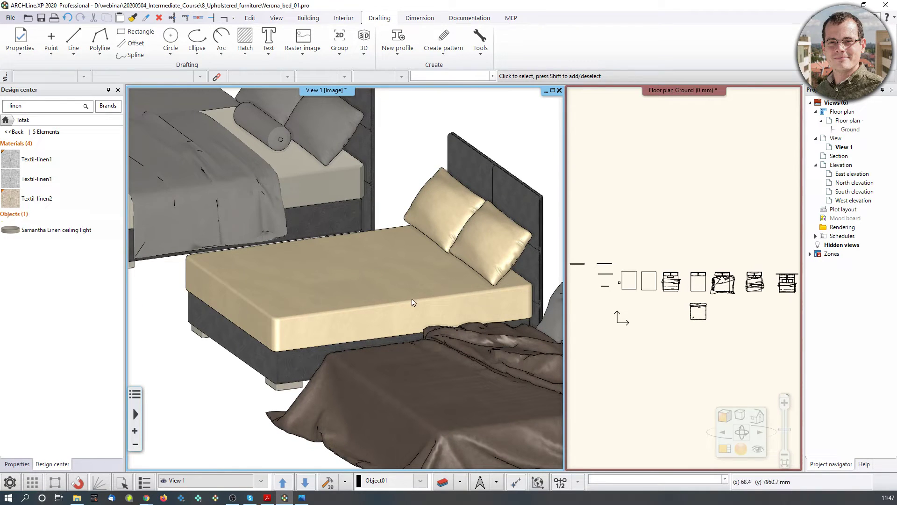
{"action": "middle_click_drag", "start_coordinate": [271, 347], "coordinate": [281, 348]}
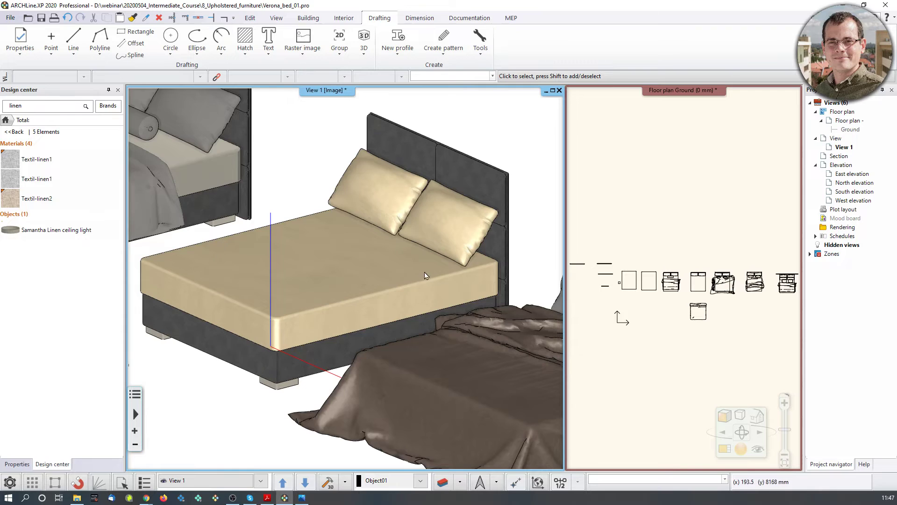
{"action": "scroll", "coordinate": [426, 275], "scroll_direction": "down", "scroll_amount": 5}
{"action": "left_click", "coordinate": [195, 315]}
{"action": "left_click", "coordinate": [210, 321]}
{"action": "left_click", "coordinate": [249, 326]}
{"action": "left_click", "coordinate": [332, 298]}
{"action": "left_click", "coordinate": [273, 370]}
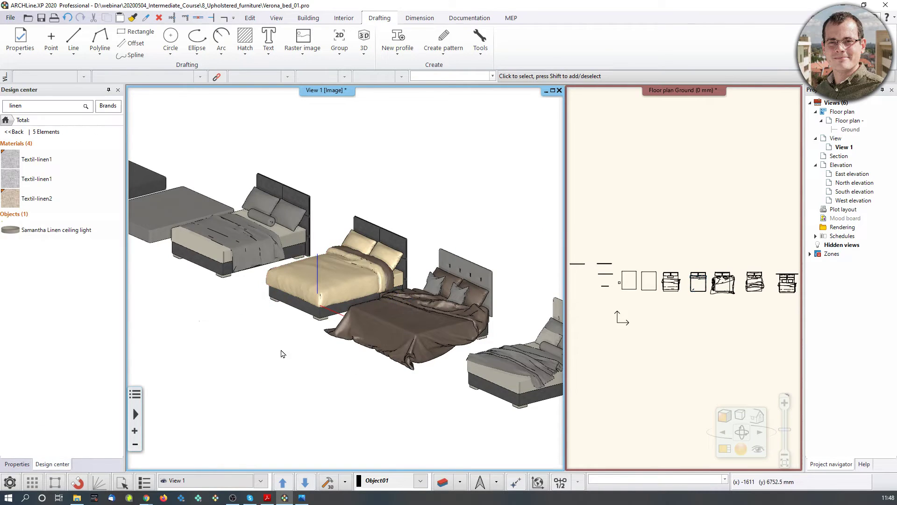
- Examine the separate bed base, foot and panel parts, the assembled beds, and the folds of the brown blanket
{"action": "middle_click_drag", "start_coordinate": [262, 334], "coordinate": [371, 296]}
{"action": "scroll", "coordinate": [250, 363], "scroll_direction": "up", "scroll_amount": 1}
{"action": "scroll", "coordinate": [371, 297], "scroll_direction": "up", "scroll_amount": 2}
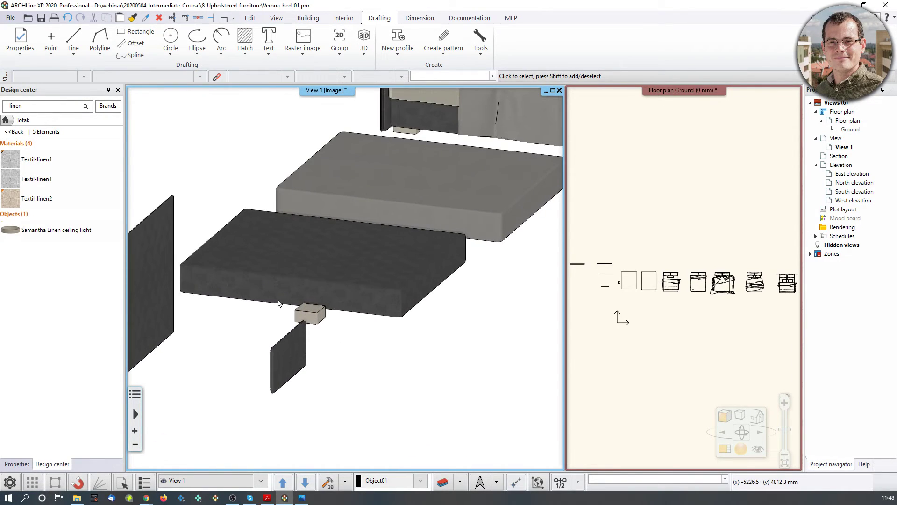
{"action": "middle_click_drag", "start_coordinate": [421, 192], "coordinate": [259, 358]}
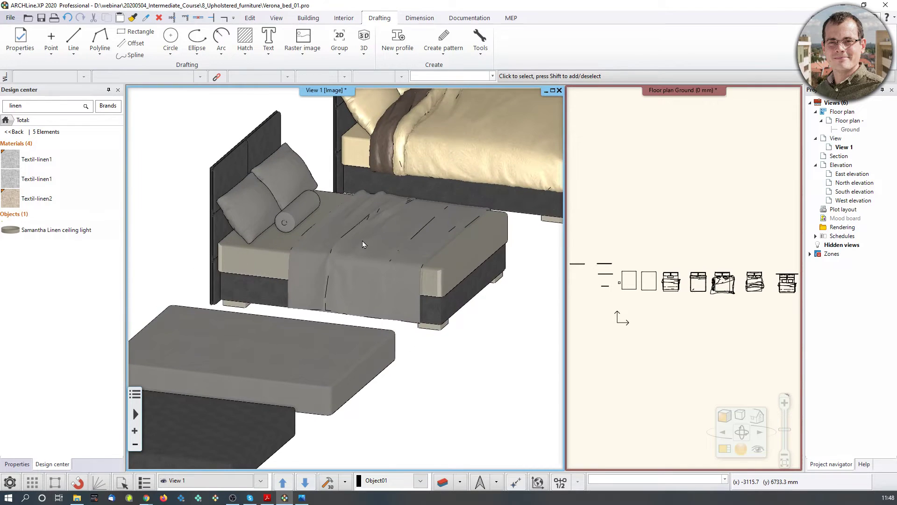
{"action": "middle_click_drag", "start_coordinate": [362, 240], "coordinate": [256, 336]}
{"action": "scroll", "coordinate": [256, 336], "scroll_direction": "down", "scroll_amount": 1}
{"action": "scroll", "coordinate": [380, 246], "scroll_direction": "down", "scroll_amount": 1}
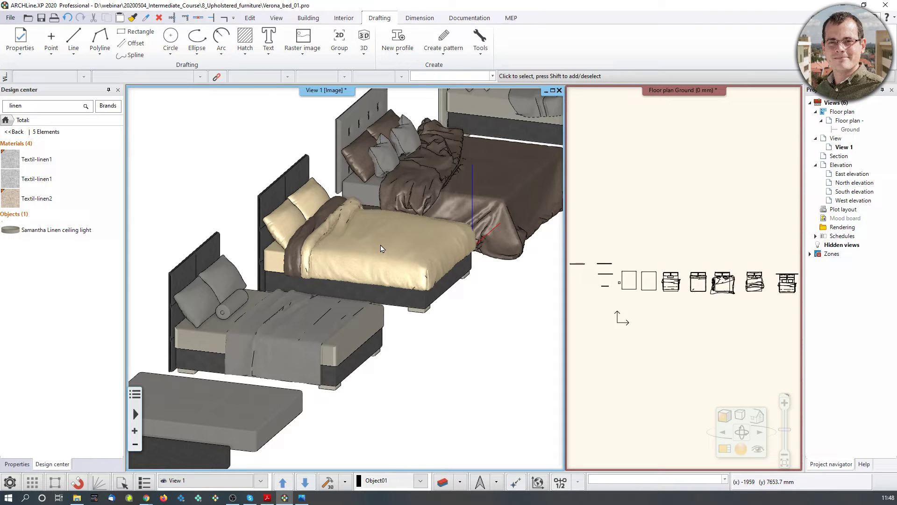
{"action": "scroll", "coordinate": [383, 247], "scroll_direction": "up", "scroll_amount": 5}
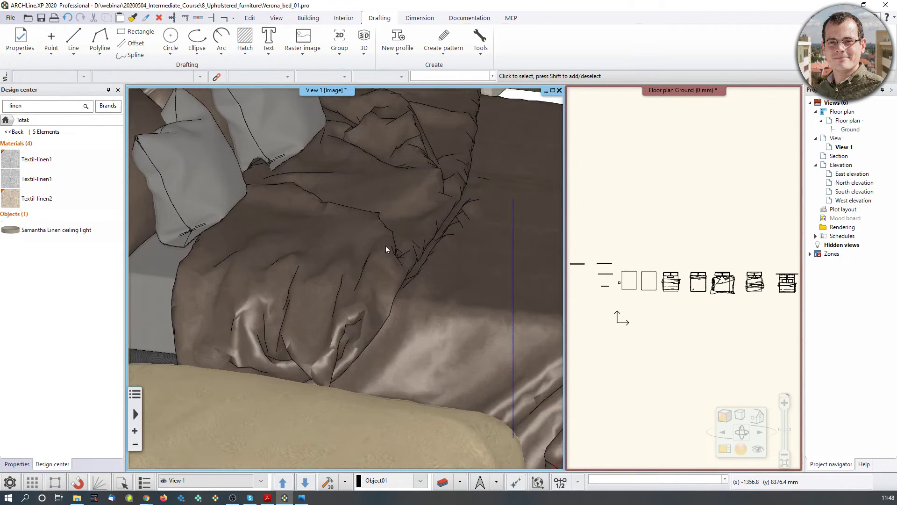
{"action": "scroll", "coordinate": [387, 249], "scroll_direction": "down", "scroll_amount": 2}
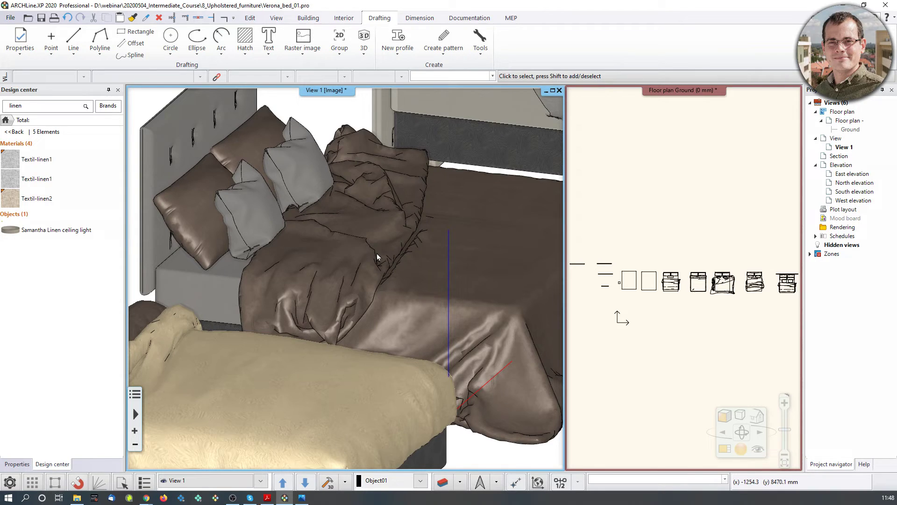
- Search 3D Warehouse for "blanket" models across all categories
{"action": "left_click", "coordinate": [343, 18]}
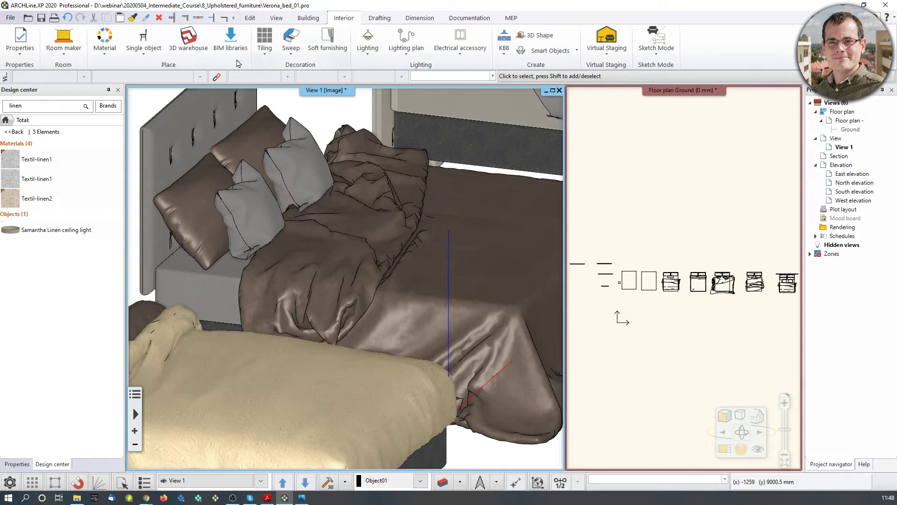
{"action": "left_click", "coordinate": [189, 39]}
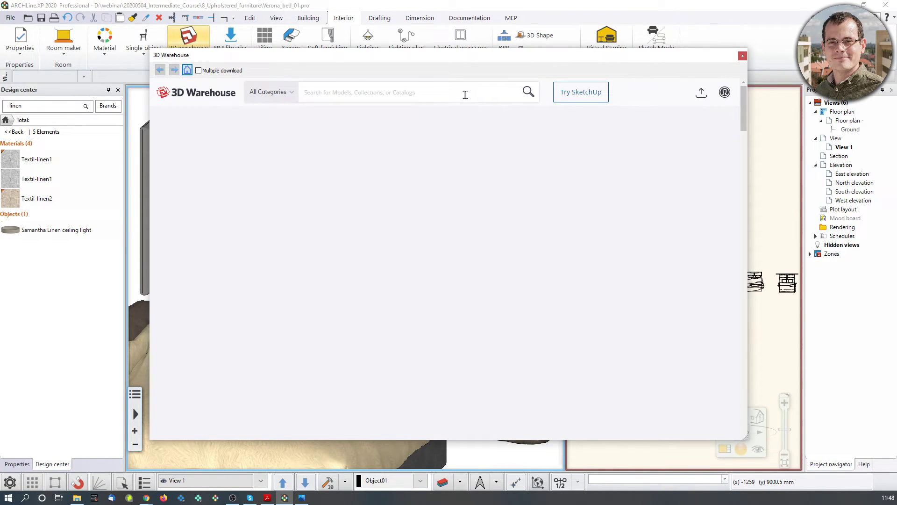
{"action": "left_click", "coordinate": [465, 95]}
{"action": "type", "text": "blanket"}
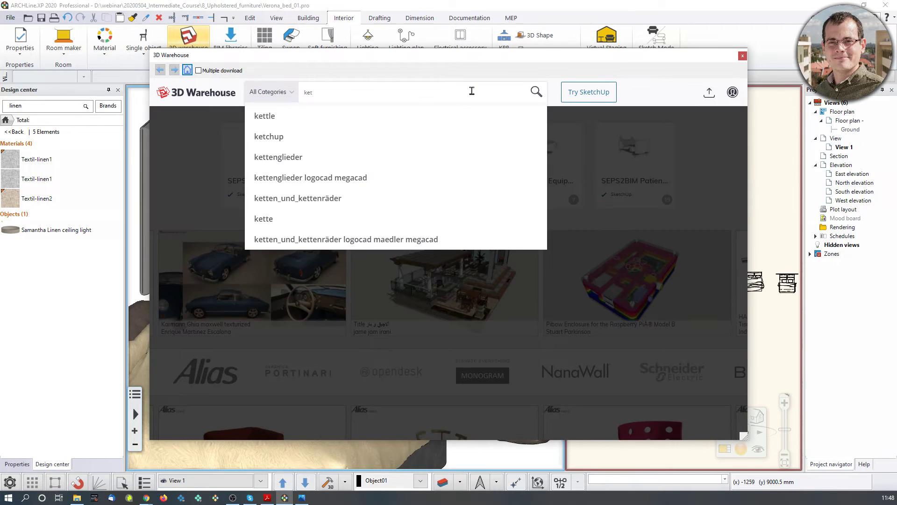
{"action": "key", "text": "Return"}
{"action": "double_click", "coordinate": [424, 94]}
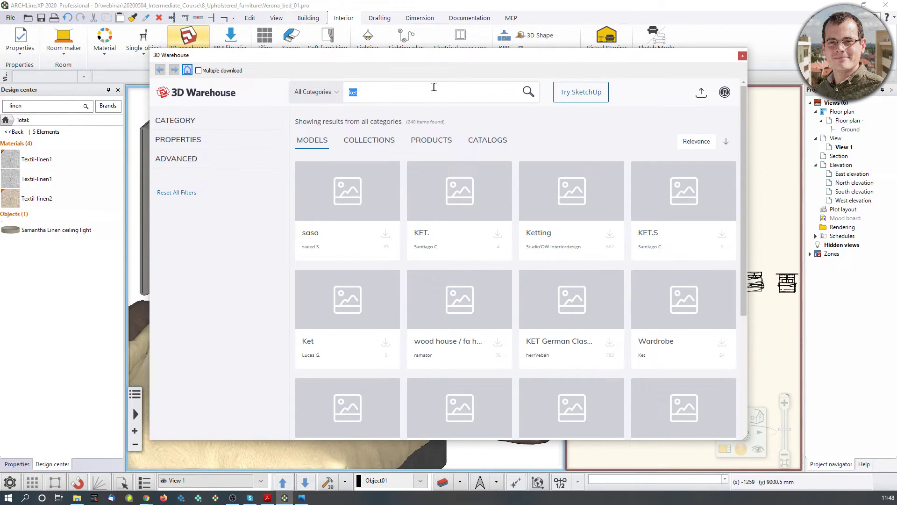
{"action": "left_click", "coordinate": [435, 87]}
{"action": "type", "text": "blanket"}
{"action": "key", "text": "Return"}
{"action": "left_click_drag", "start_coordinate": [358, 93], "coordinate": [347, 94]}
{"action": "key", "text": "BackSpace"}
{"action": "key", "text": "Return"}
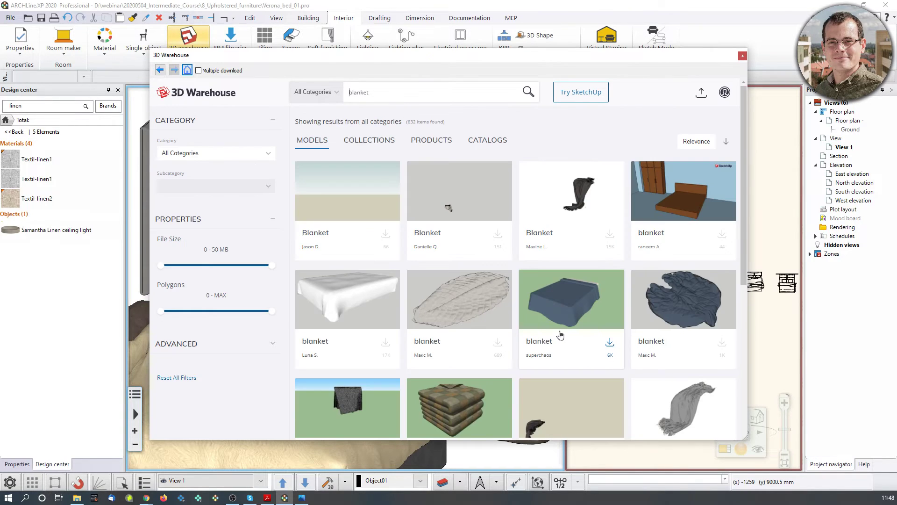
- Browse the blanket models in the search results and close 3D Warehouse
{"action": "scroll", "coordinate": [556, 295], "scroll_direction": "down", "scroll_amount": 2}
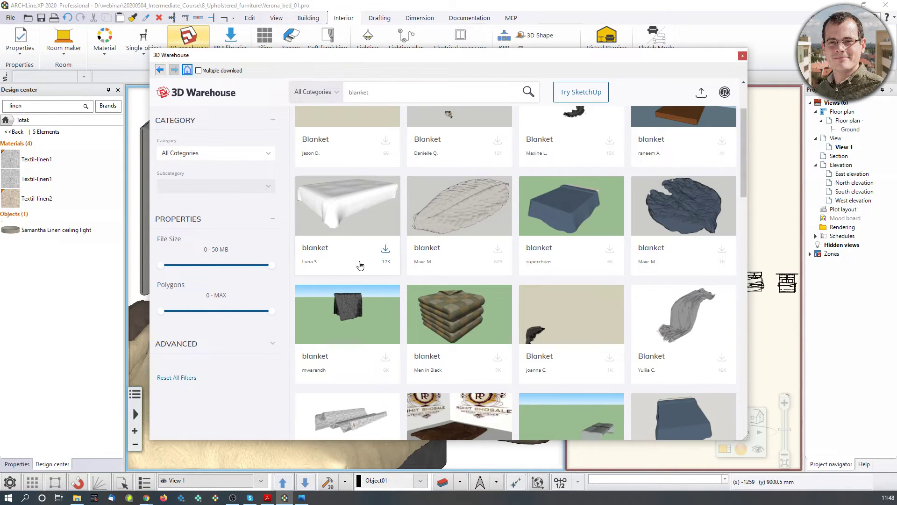
{"action": "scroll", "coordinate": [467, 289], "scroll_direction": "down", "scroll_amount": 2}
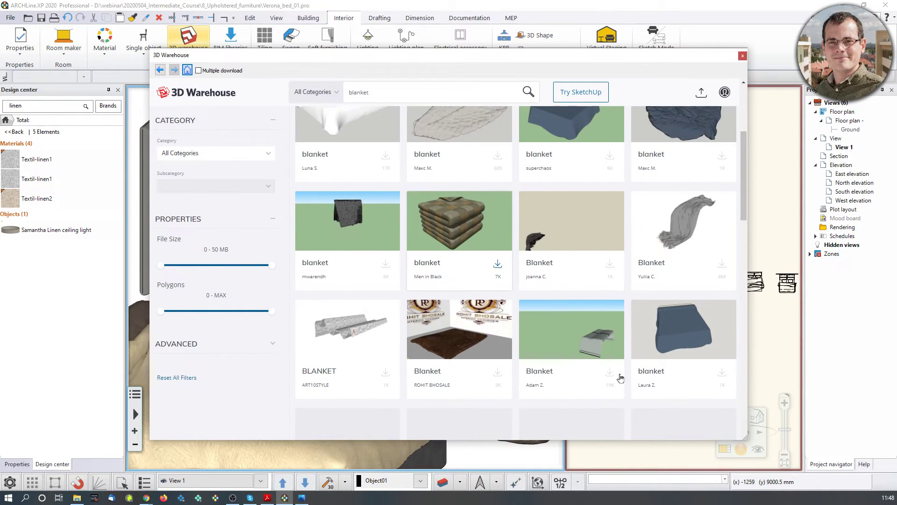
{"action": "left_click", "coordinate": [743, 56]}
- Examine the bed with the grey multi-panel headboard, looking at its layered pillows and draped blanket from the foot end
{"action": "middle_click_drag", "start_coordinate": [474, 233], "coordinate": [351, 248]}
{"action": "scroll", "coordinate": [351, 248], "scroll_direction": "down", "scroll_amount": 4}
{"action": "middle_click_drag", "start_coordinate": [486, 116], "coordinate": [410, 274]}
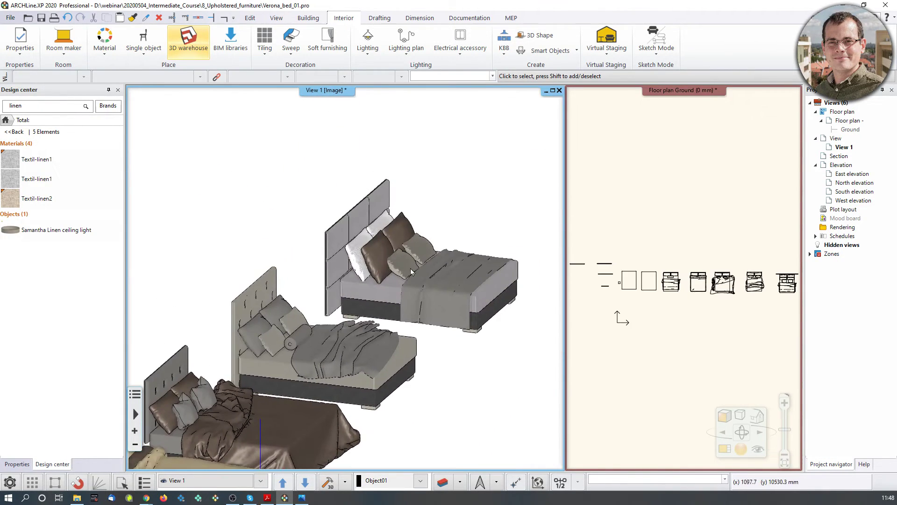
{"action": "scroll", "coordinate": [407, 272], "scroll_direction": "up", "scroll_amount": 3}
{"action": "right_click_drag", "start_coordinate": [467, 267], "coordinate": [366, 268]}
{"action": "middle_click_drag", "start_coordinate": [366, 268], "coordinate": [315, 300]}
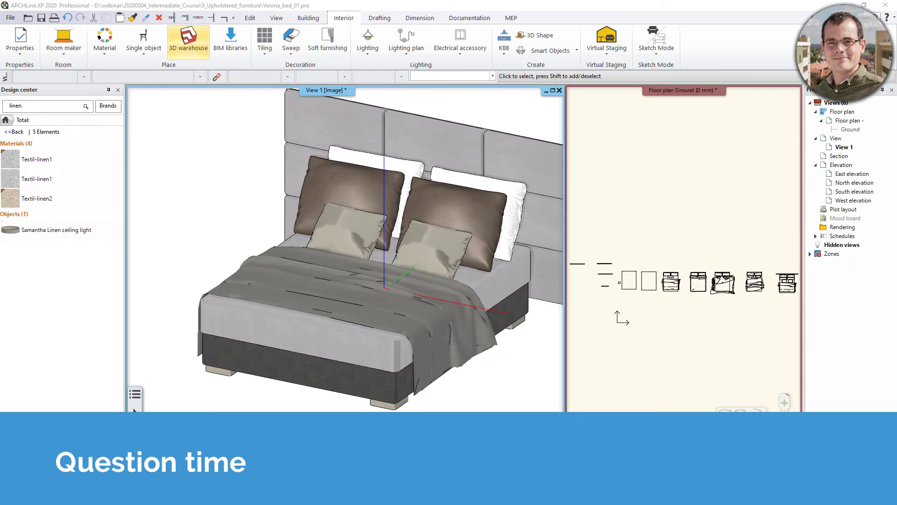
{"action": "middle_click_drag", "start_coordinate": [422, 303], "coordinate": [336, 268]}
{"action": "scroll", "coordinate": [338, 267], "scroll_direction": "down", "scroll_amount": 1}
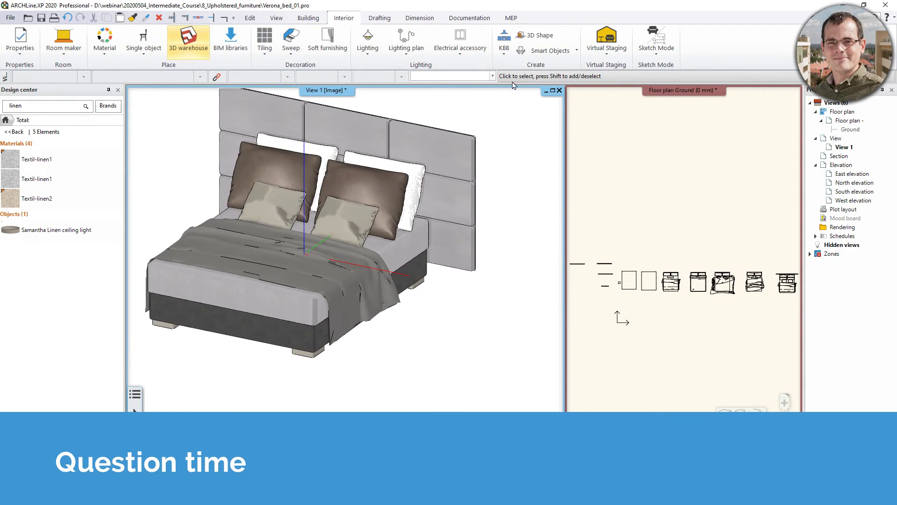
- Start a new Smart Object part and set its orientation to Horizontal
{"action": "left_click", "coordinate": [576, 54]}
{"action": "left_click", "coordinate": [568, 83]}
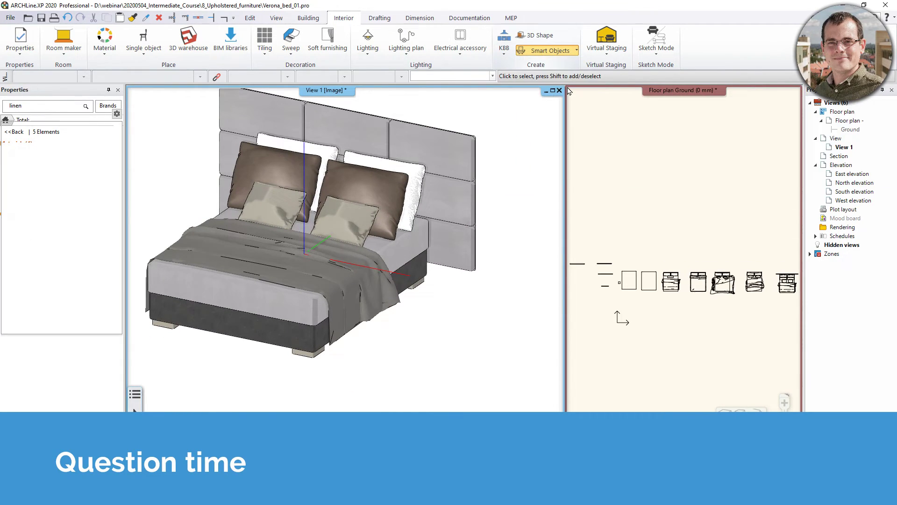
{"action": "left_click", "coordinate": [256, 324]}
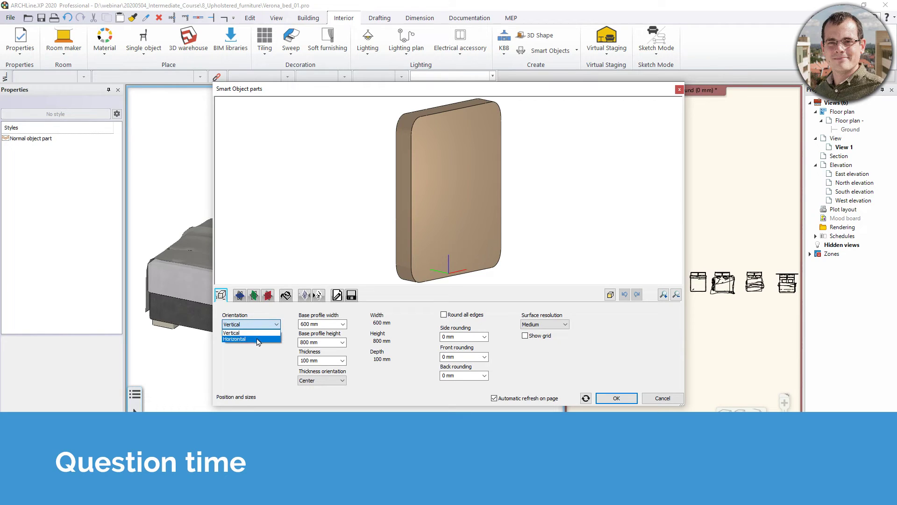
{"action": "left_click", "coordinate": [258, 339]}
{"action": "scroll", "coordinate": [474, 205], "scroll_direction": "up", "scroll_amount": 1}
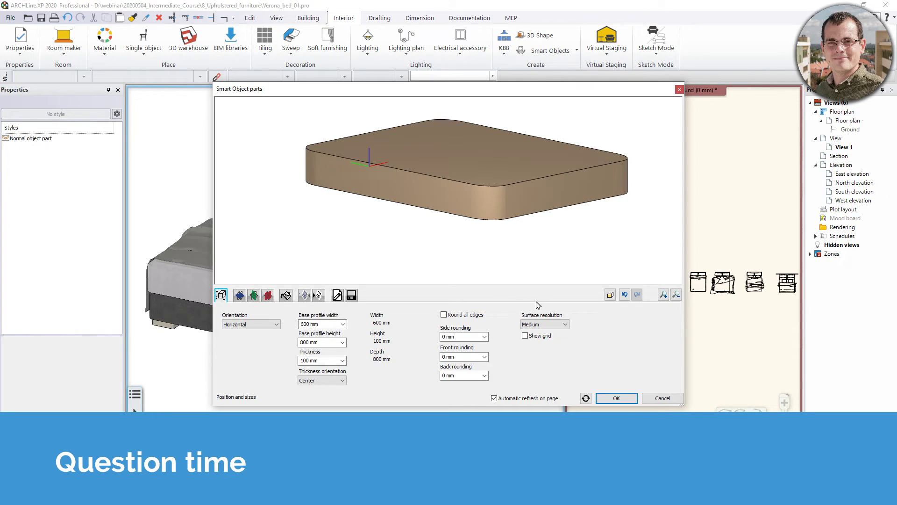
- Set the horizontal part's side rounding to 10 mm and its front rounding to 20 mm
{"action": "left_click", "coordinate": [456, 337]}
{"action": "type", "text": "10"}
{"action": "key", "text": "Return"}
{"action": "key", "text": "Tab"}
{"action": "key", "text": "Tab"}
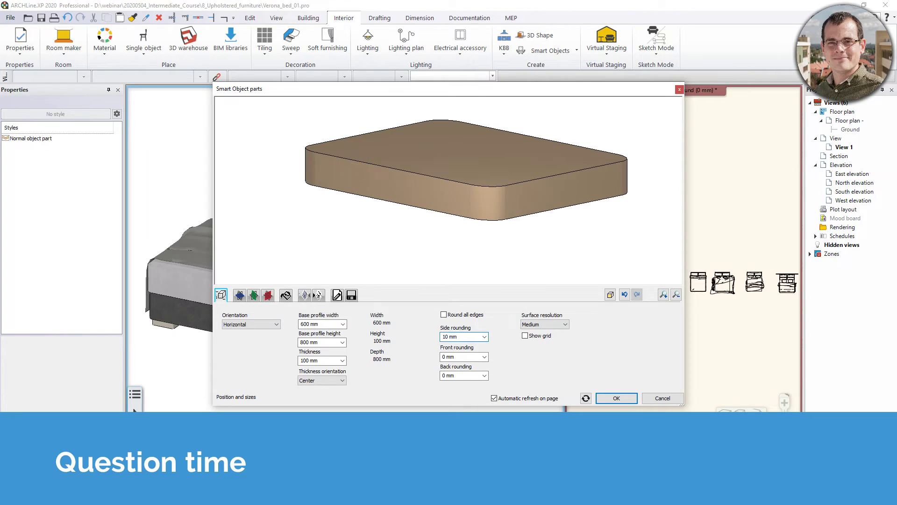
{"action": "type", "text": "20"}
{"action": "key", "text": "Return"}
{"action": "left_click", "coordinate": [461, 376]}
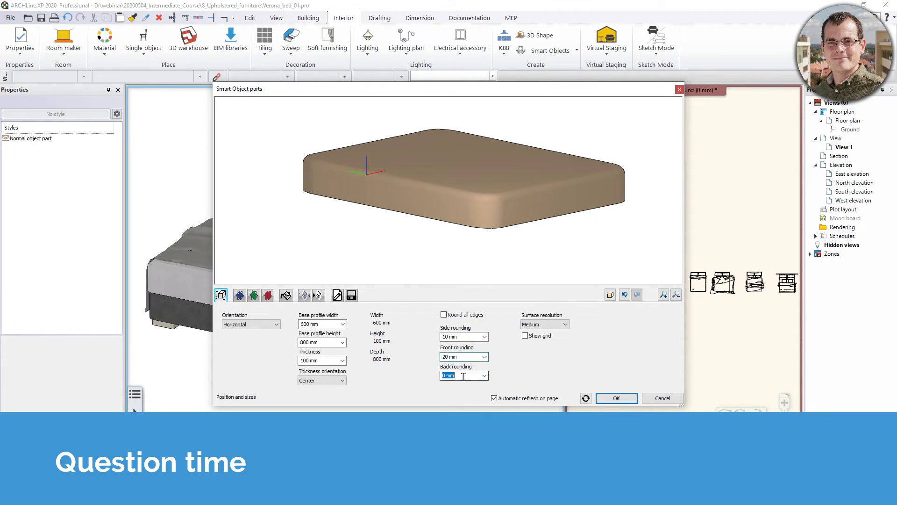
- Set the part's back rounding to 30 mm, inspect its rounded edges, and cancel the Smart Object part
{"action": "left_click_drag", "start_coordinate": [536, 264], "coordinate": [603, 154]}
{"action": "left_click_drag", "start_coordinate": [522, 186], "coordinate": [514, 236]}
{"action": "left_click", "coordinate": [477, 376]}
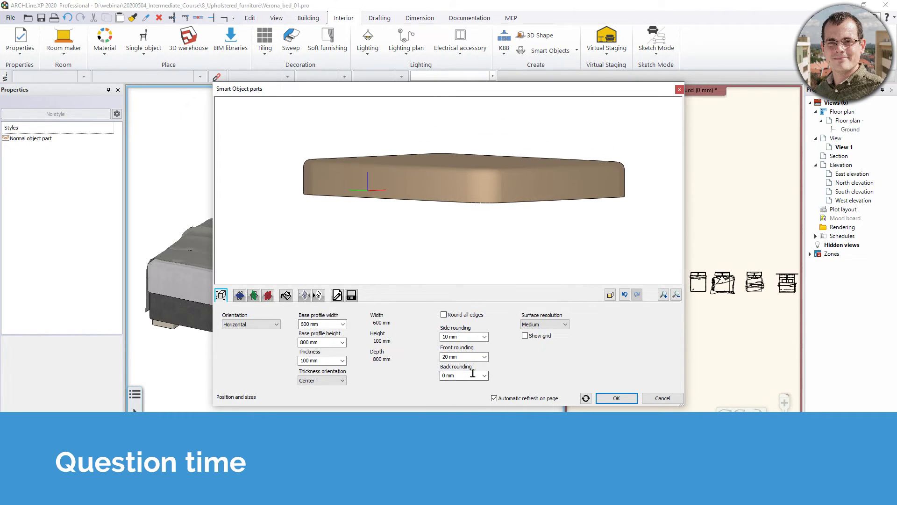
{"action": "type", "text": "30"}
{"action": "key", "text": "Return"}
{"action": "left_click_drag", "start_coordinate": [528, 247], "coordinate": [513, 164]}
{"action": "left_click_drag", "start_coordinate": [600, 181], "coordinate": [585, 237]}
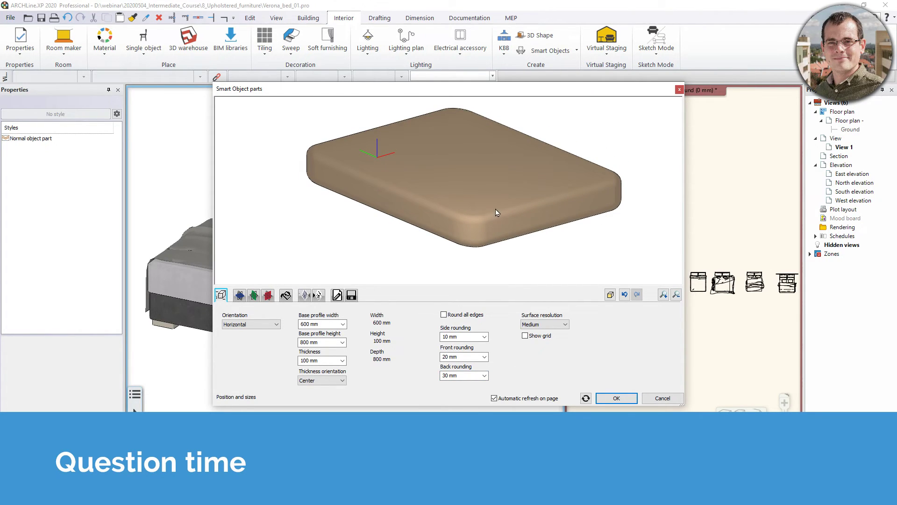
{"action": "left_click", "coordinate": [661, 398]}
{"action": "left_click", "coordinate": [490, 270]}
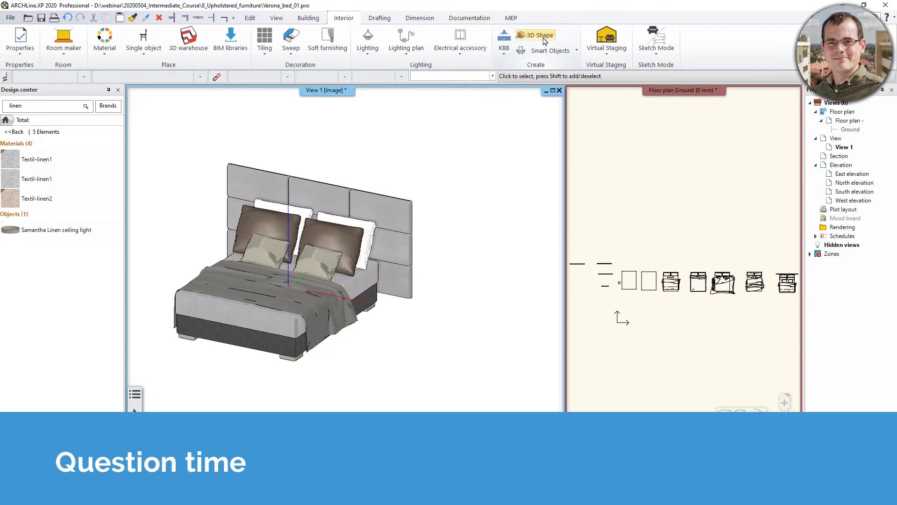
- Start a new KBB cabinet door and set its orientation to Horizontal
{"action": "left_click", "coordinate": [505, 42]}
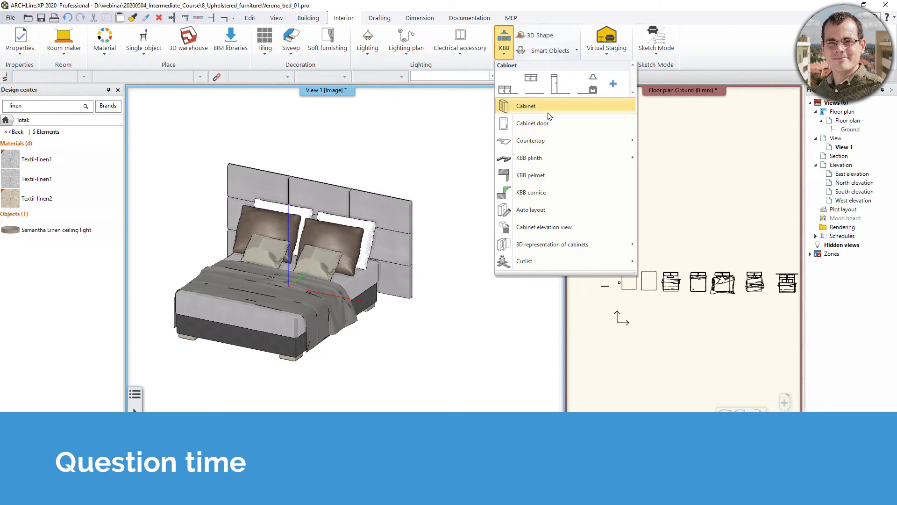
{"action": "left_click", "coordinate": [549, 123]}
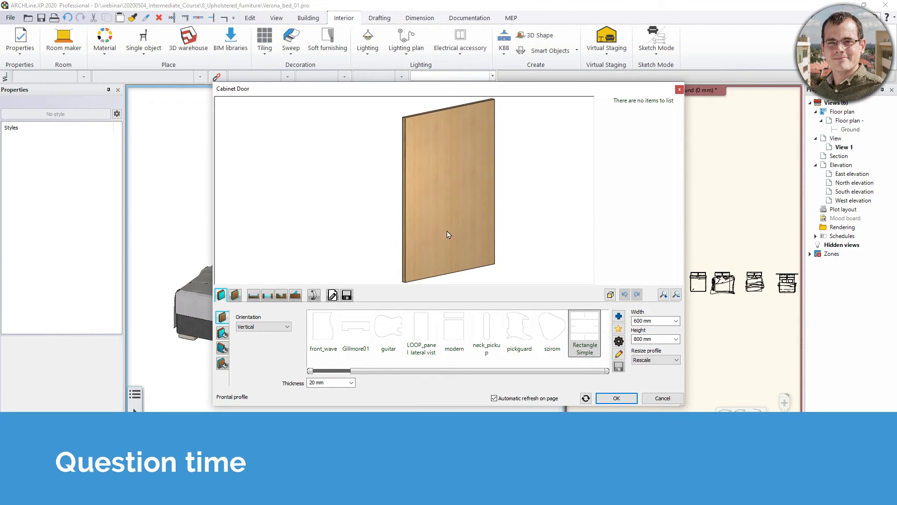
{"action": "left_click", "coordinate": [286, 327]}
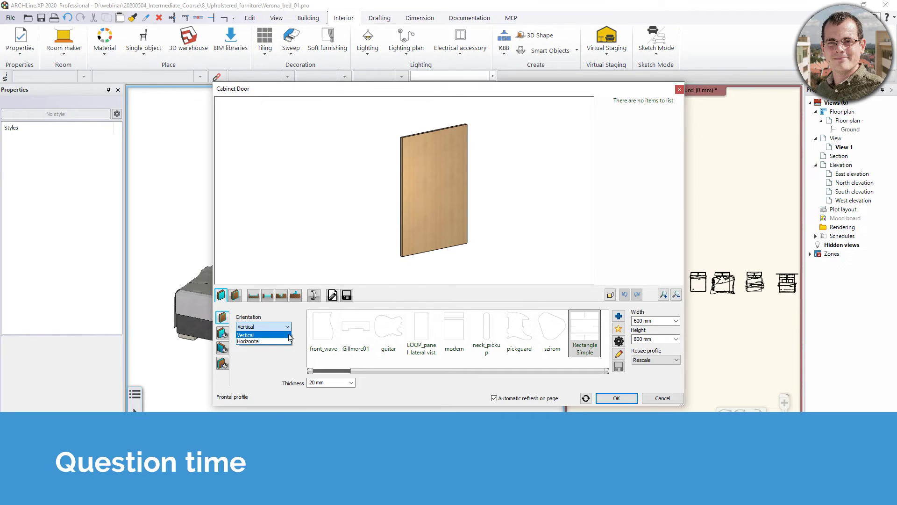
{"action": "left_click", "coordinate": [265, 342]}
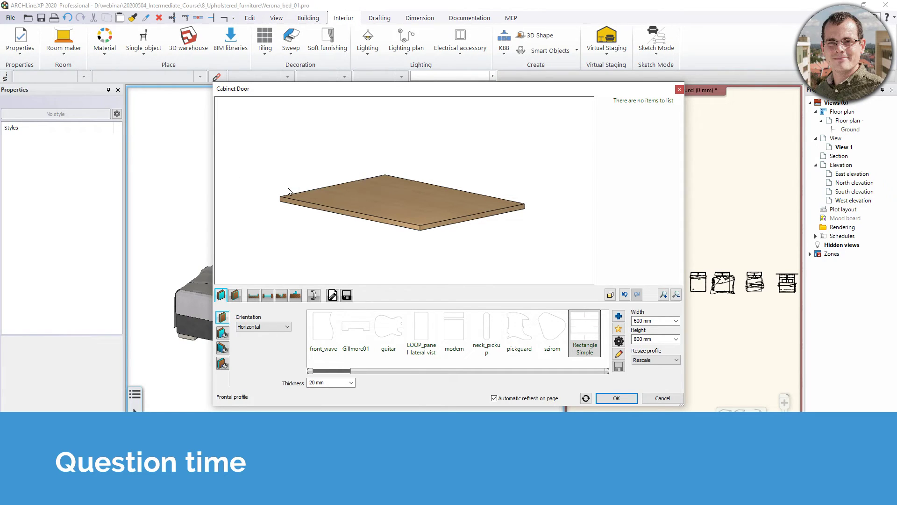
{"action": "middle_click_drag", "start_coordinate": [382, 209], "coordinate": [405, 196]}
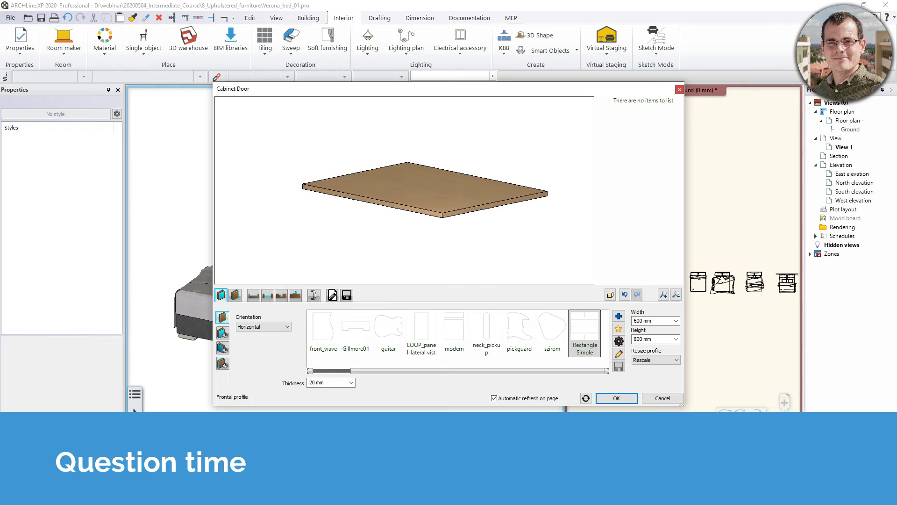
- Turn off uniform edge rounding for the cabinet door and set its side rounding to 10 mm
{"action": "left_click", "coordinate": [235, 295]}
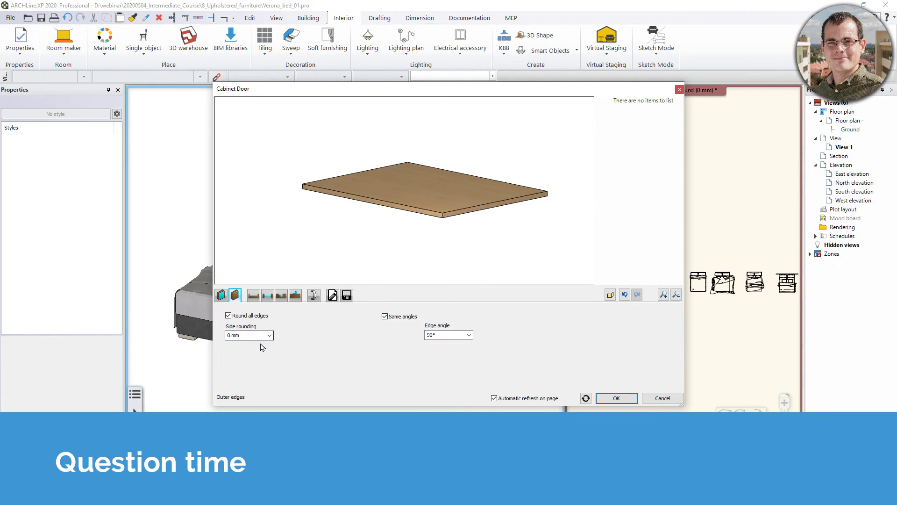
{"action": "left_click", "coordinate": [229, 316]}
{"action": "left_click", "coordinate": [264, 335]}
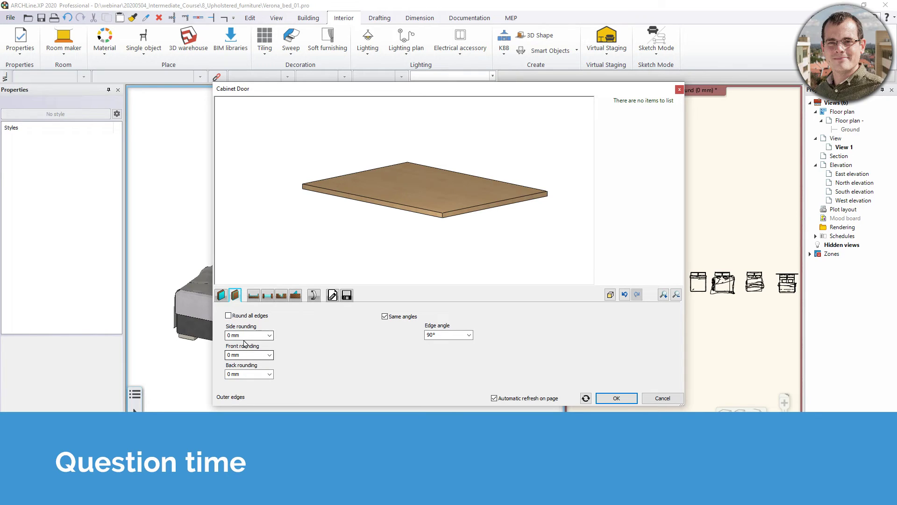
{"action": "type", "text": "10"}
{"action": "key", "text": "Return"}
{"action": "scroll", "coordinate": [438, 209], "scroll_direction": "up", "scroll_amount": 3}
- Set the cabinet door's front rounding to 20 mm and inspect the rounded outer edges
{"action": "left_click", "coordinate": [245, 357]}
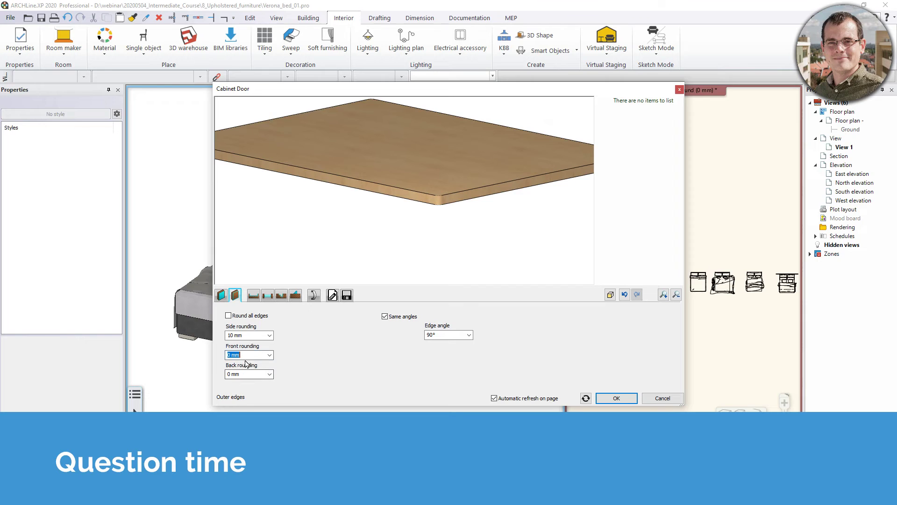
{"action": "type", "text": "20"}
{"action": "key", "text": "Return"}
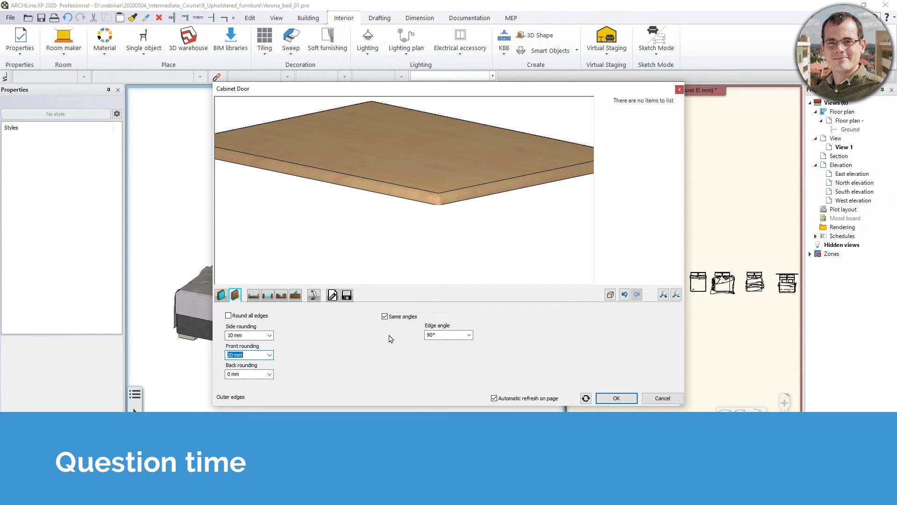
{"action": "scroll", "coordinate": [394, 192], "scroll_direction": "down", "scroll_amount": 2}
{"action": "left_click_drag", "start_coordinate": [380, 202], "coordinate": [389, 209]}
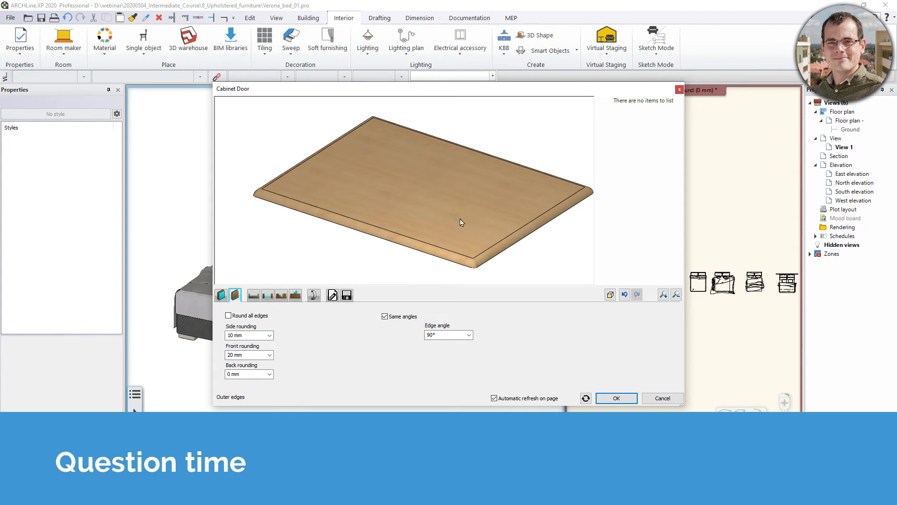
{"action": "left_click_drag", "start_coordinate": [419, 181], "coordinate": [431, 178]}
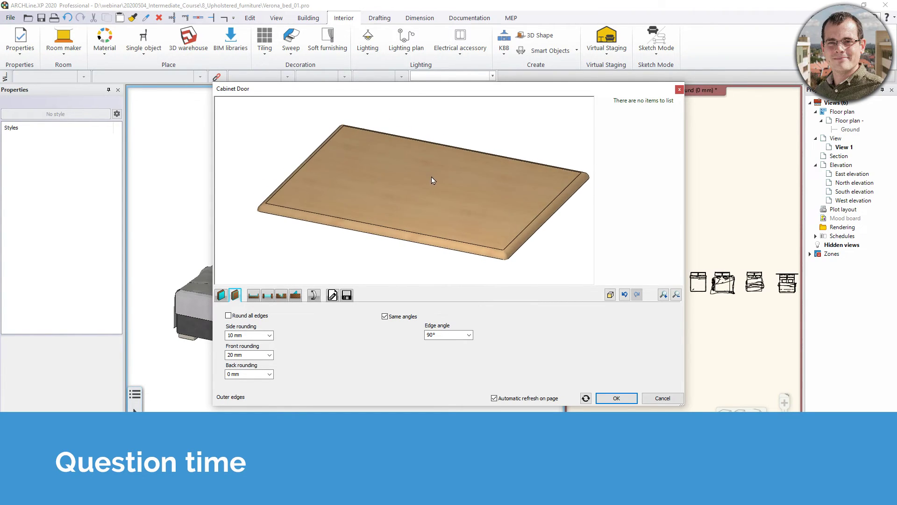
- Add a negative 10 mm inset with the automatic profile and 50 mm offsets, inspect it, and discard the cabinet door
{"action": "left_click", "coordinate": [253, 294]}
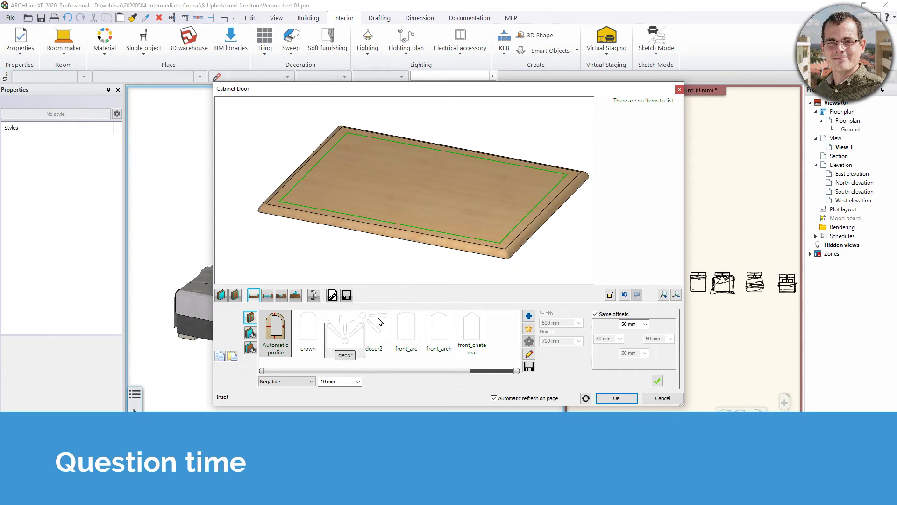
{"action": "left_click", "coordinate": [657, 381]}
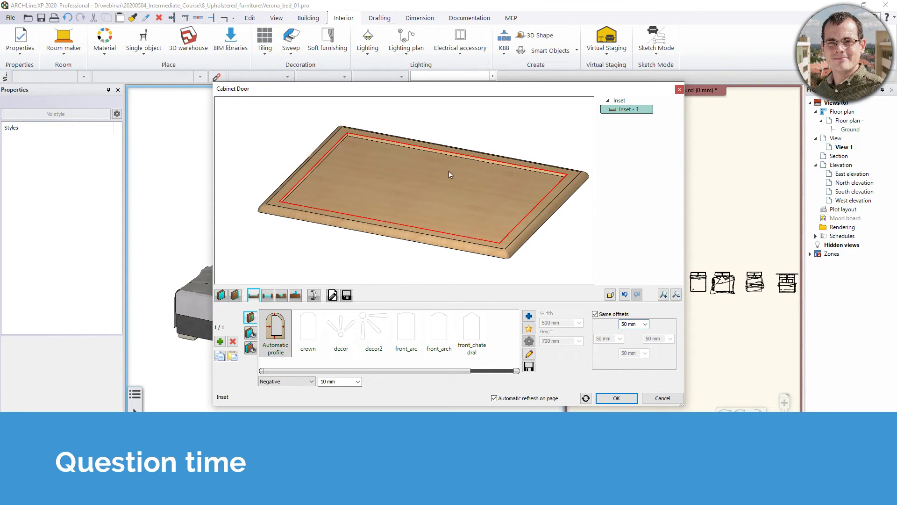
{"action": "left_click_drag", "start_coordinate": [451, 173], "coordinate": [414, 187]}
{"action": "scroll", "coordinate": [402, 217], "scroll_direction": "up", "scroll_amount": 1}
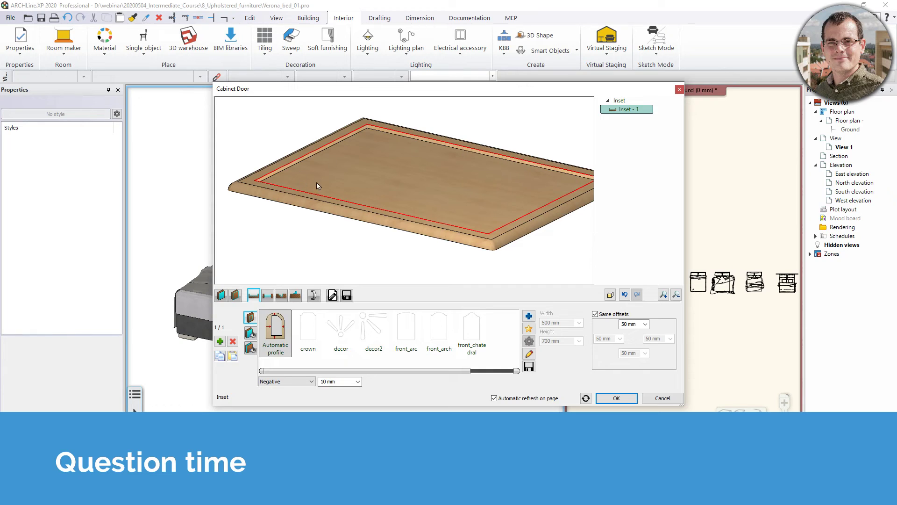
{"action": "left_click", "coordinate": [679, 90]}
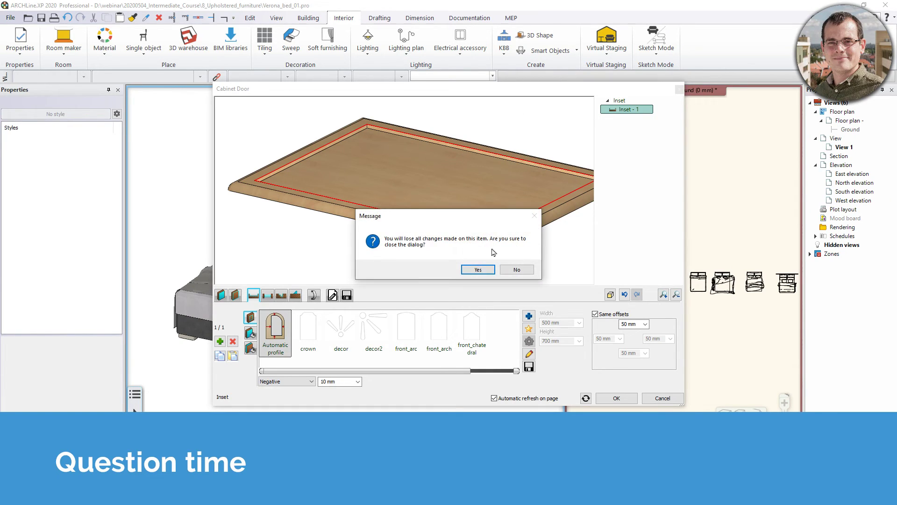
{"action": "left_click", "coordinate": [478, 269]}
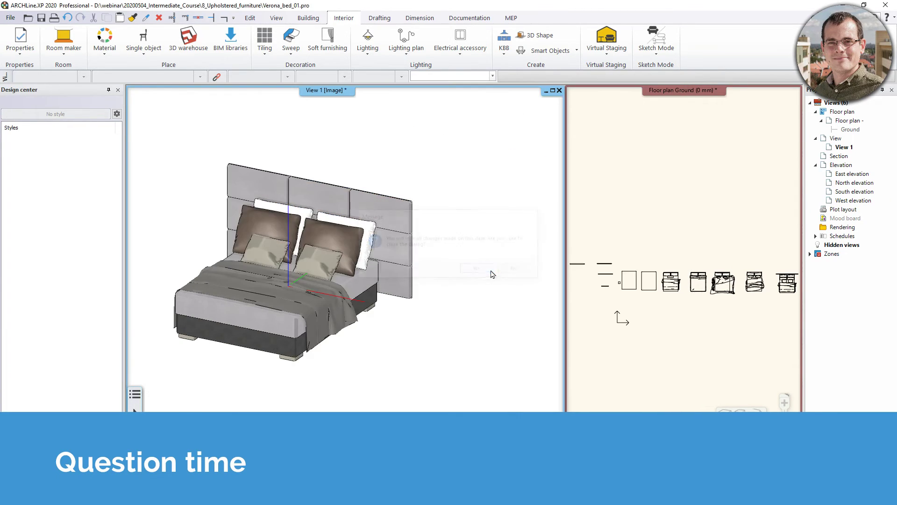
{"action": "left_click", "coordinate": [562, 52]}
{"action": "left_click", "coordinate": [563, 83]}
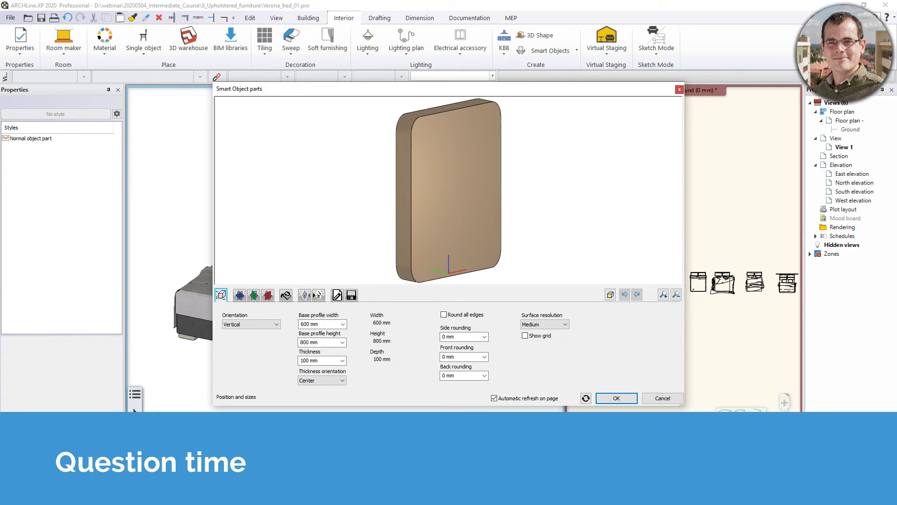
{"action": "left_click", "coordinate": [679, 90]}
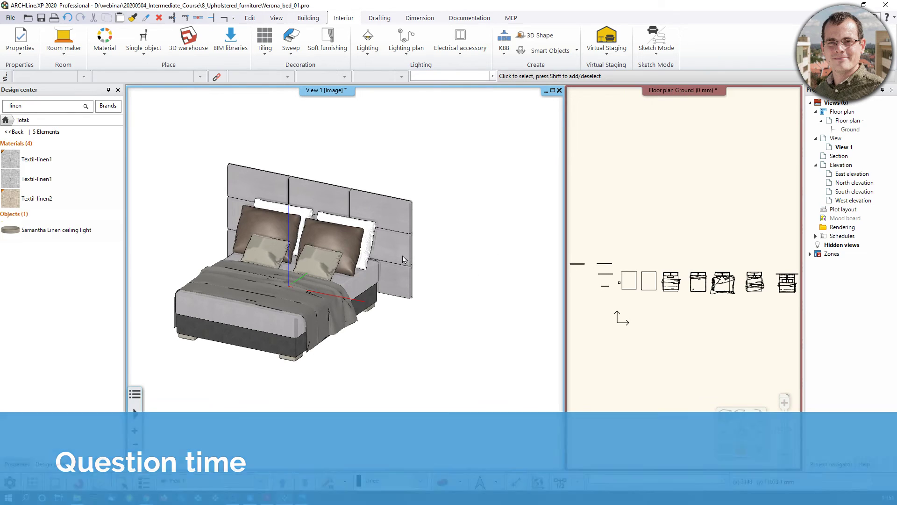
- Open the recent project Marseille_chair.pro without saving the bed project, and open the Build 3D model settings
{"action": "middle_click_drag", "start_coordinate": [307, 354], "coordinate": [361, 370]}
{"action": "scroll", "coordinate": [361, 369], "scroll_direction": "down", "scroll_amount": 1}
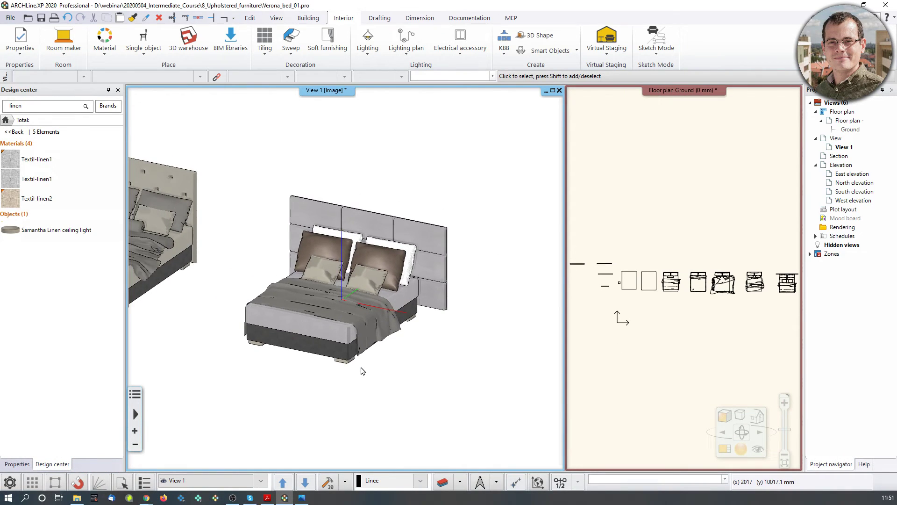
{"action": "left_click", "coordinate": [10, 18]}
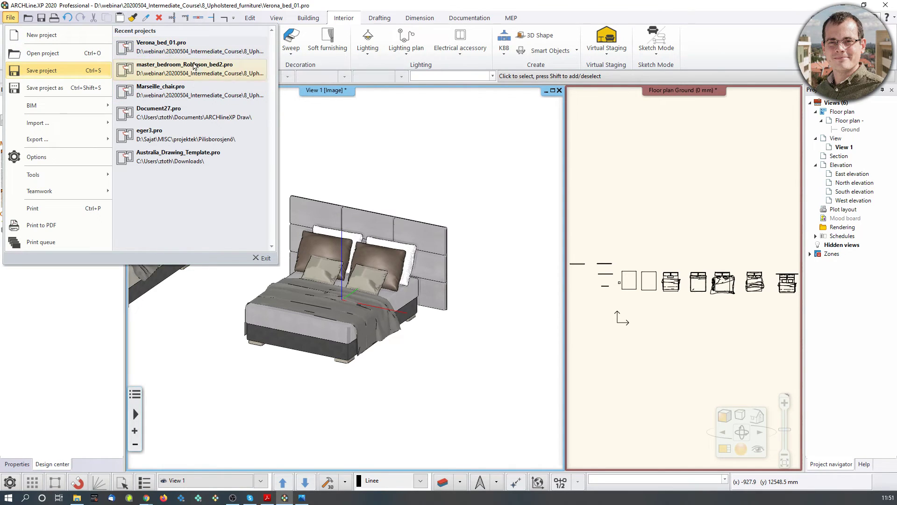
{"action": "left_click", "coordinate": [183, 90]}
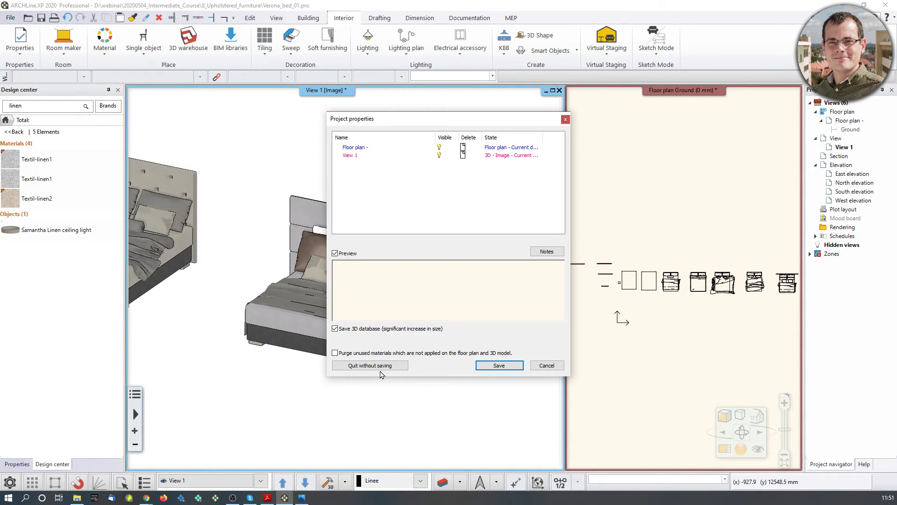
{"action": "left_click", "coordinate": [379, 369]}
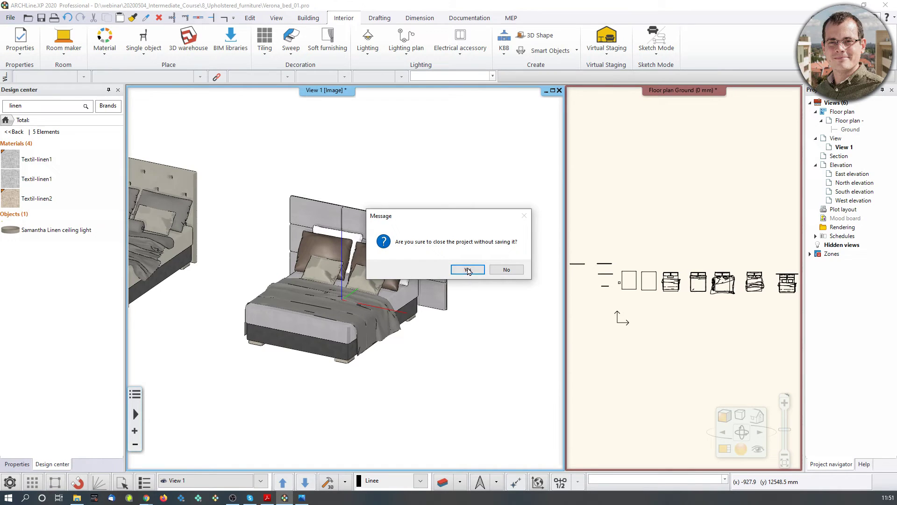
{"action": "left_click", "coordinate": [469, 271]}
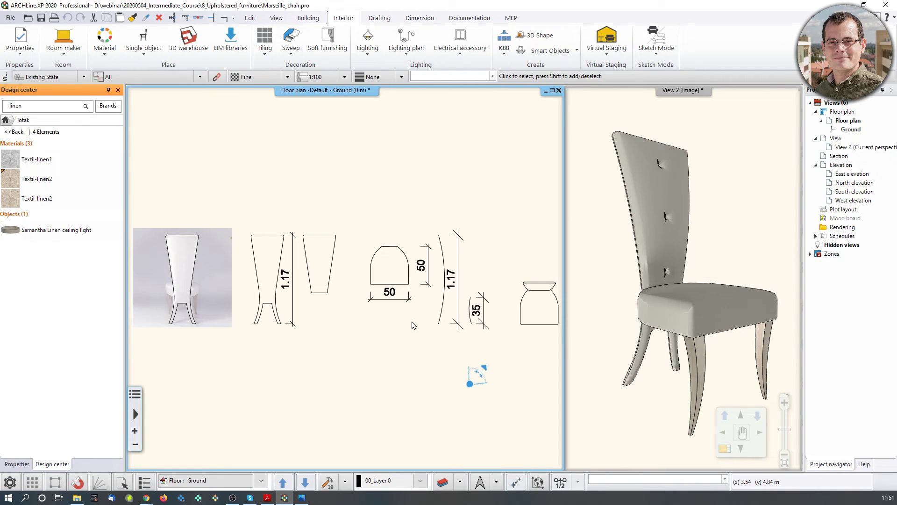
{"action": "left_click", "coordinate": [345, 482]}
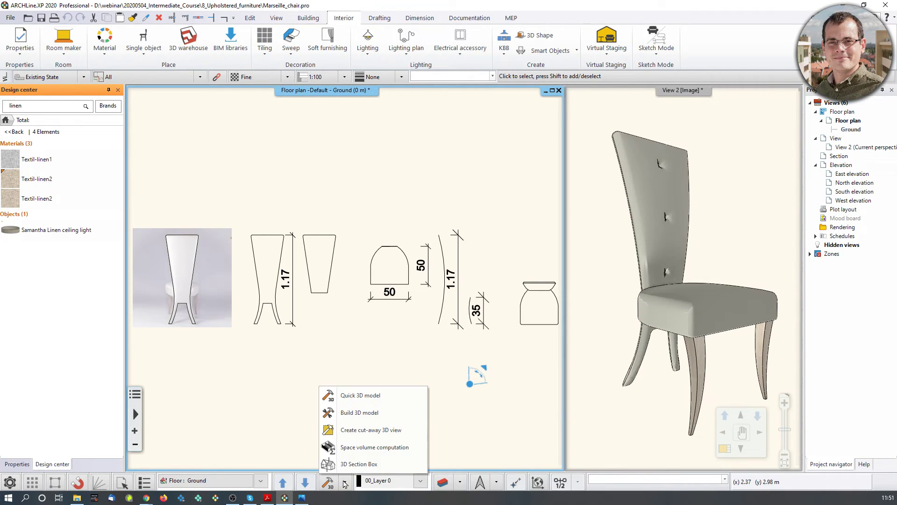
{"action": "left_click", "coordinate": [344, 413]}
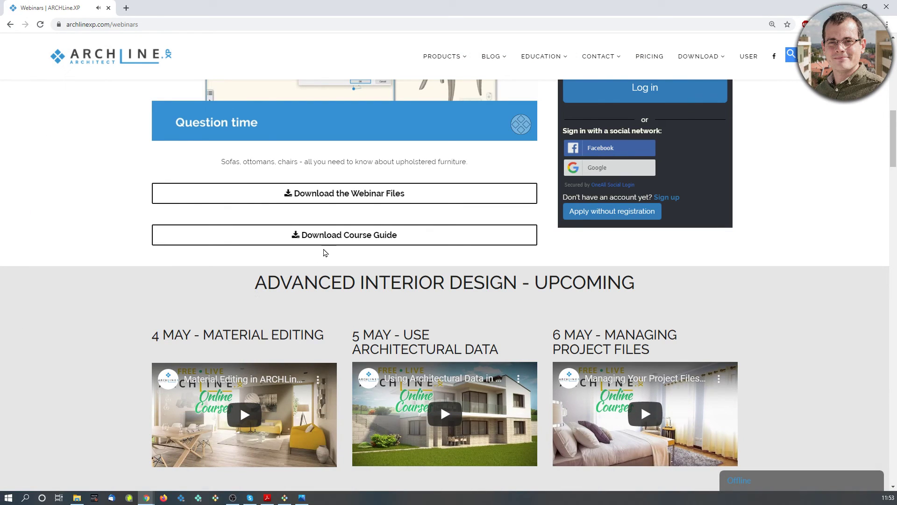
- Review the course schedule and the upcoming webinar videos on the ARCHLine.XP webinars page
{"action": "scroll", "coordinate": [337, 263], "scroll_direction": "up", "scroll_amount": 10}
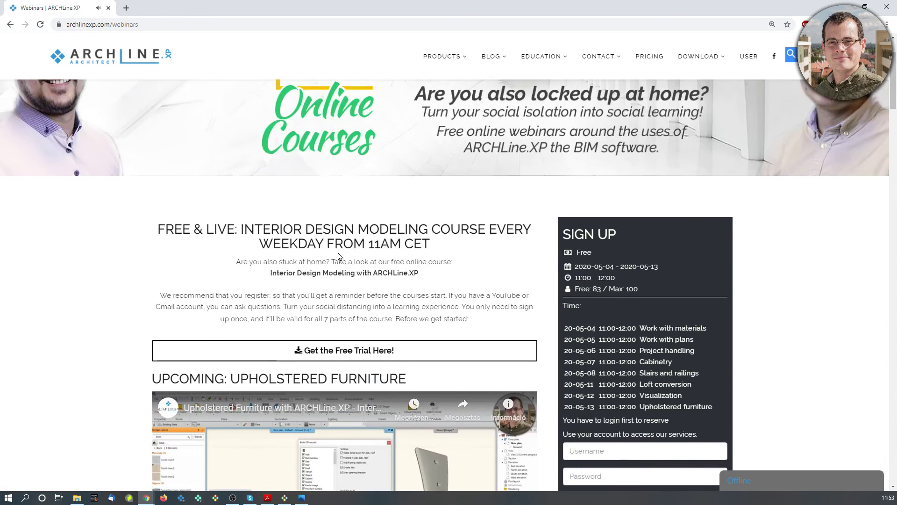
{"action": "scroll", "coordinate": [338, 257], "scroll_direction": "down", "scroll_amount": 7}
{"action": "scroll", "coordinate": [339, 252], "scroll_direction": "down", "scroll_amount": 8}
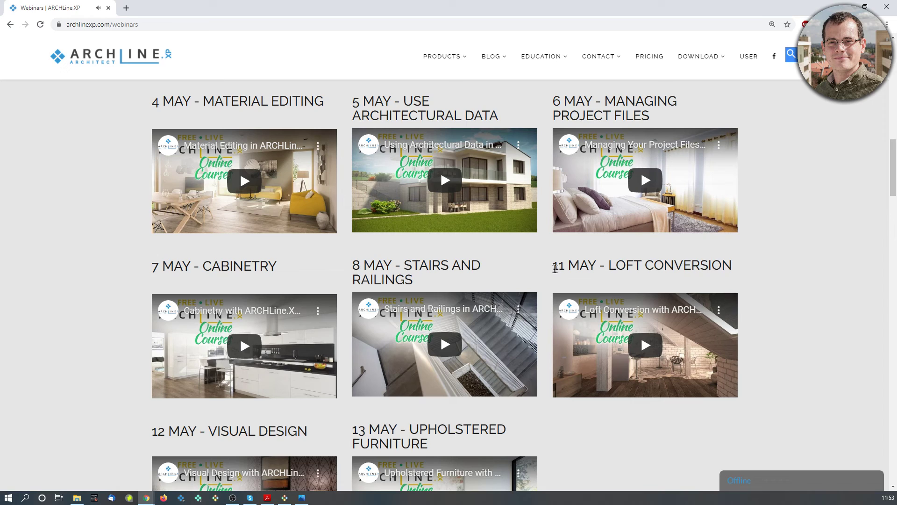
{"action": "scroll", "coordinate": [554, 267], "scroll_direction": "down", "scroll_amount": 1}
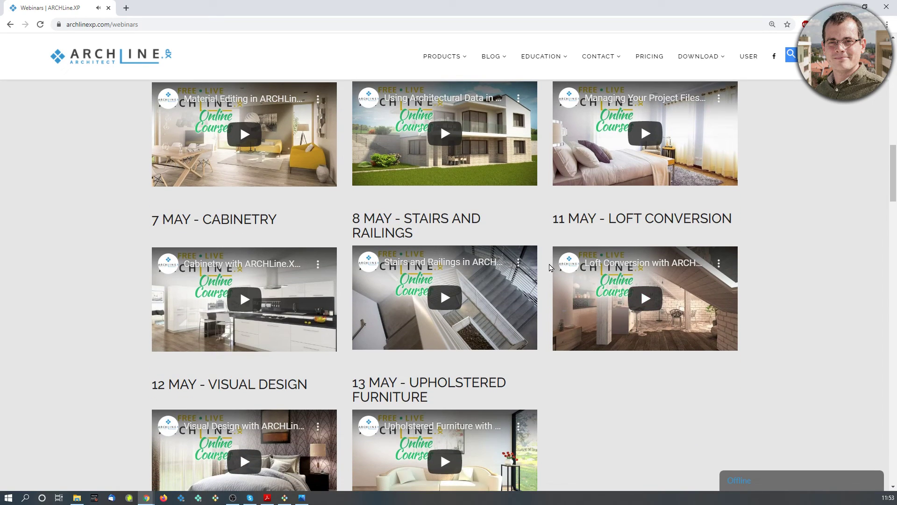